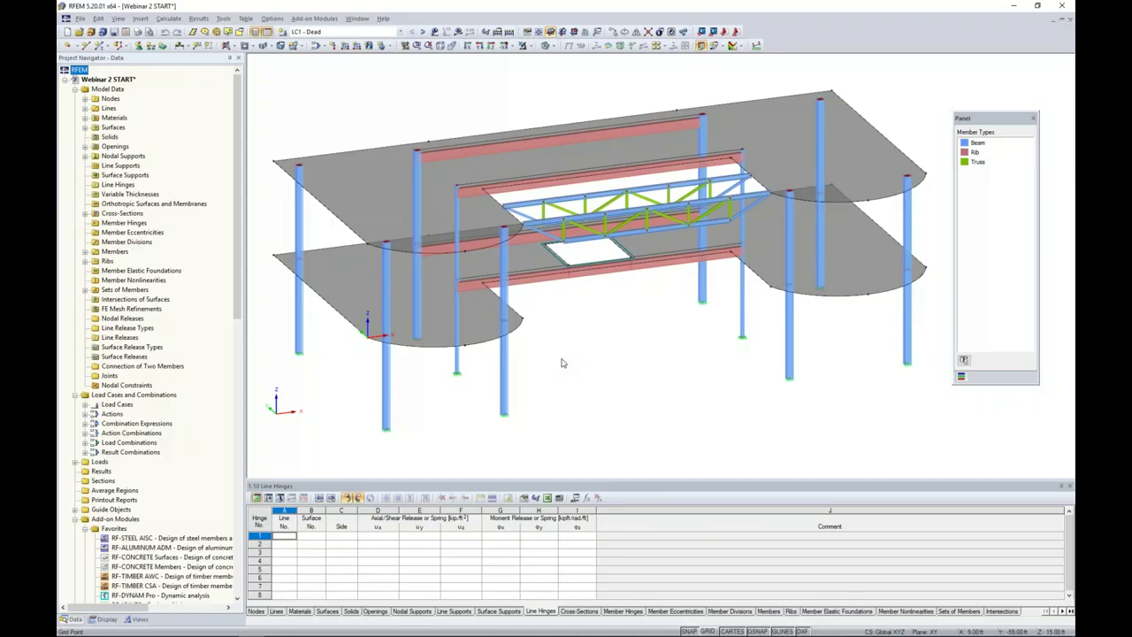
Make load combination CO2 - 1.2D + 1.6L current and briefly display its loads on the model.
click(400, 32)
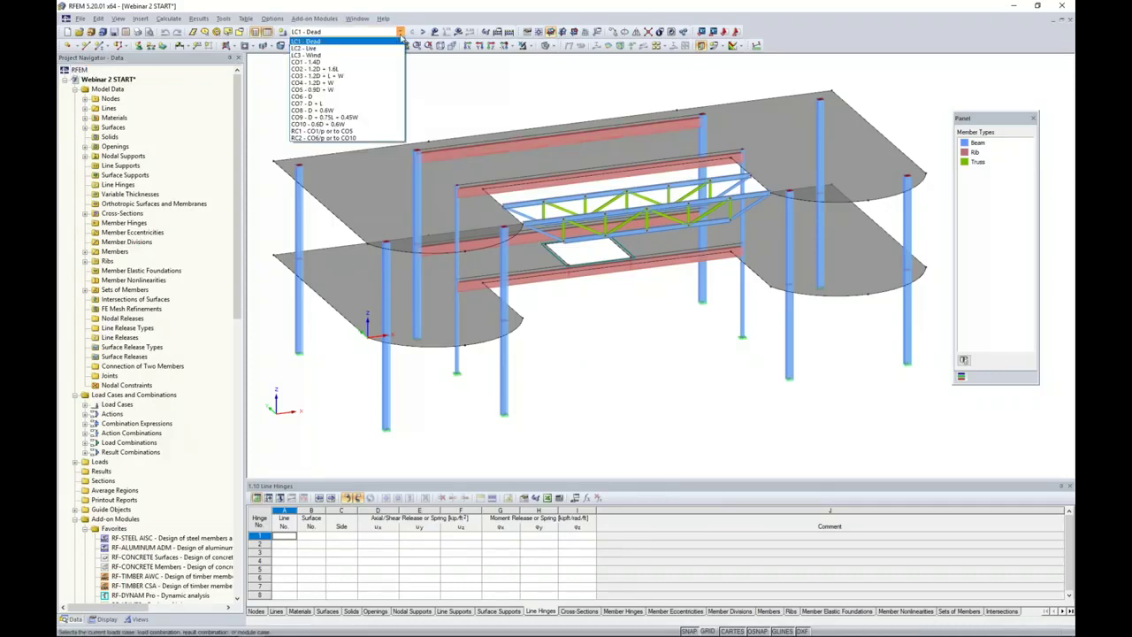
click(361, 70)
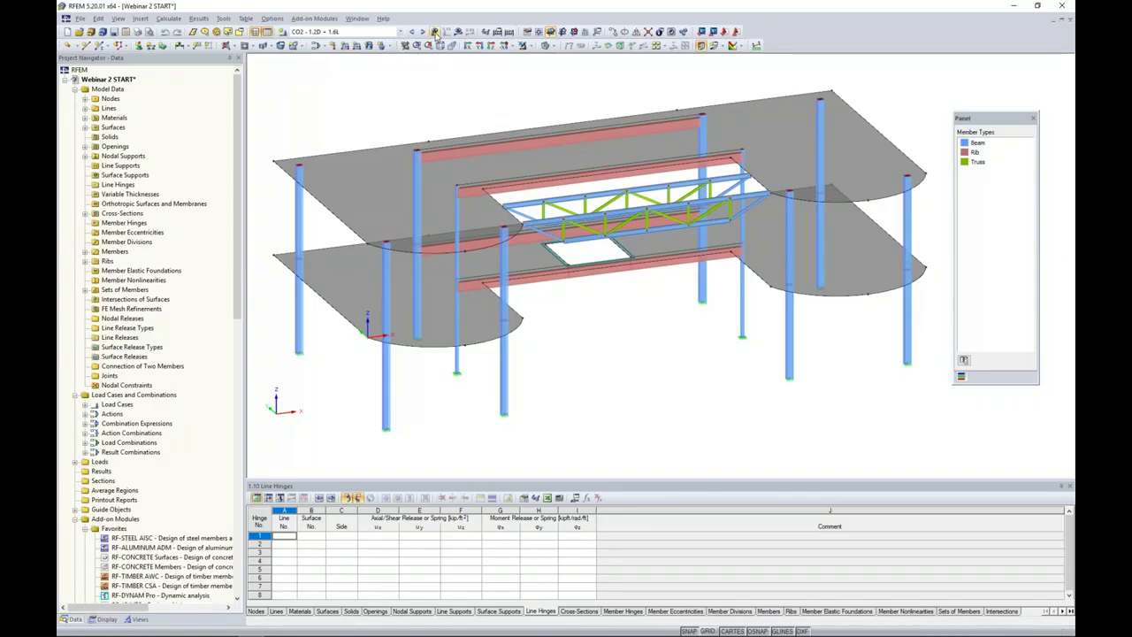
click(435, 31)
ctrl+middle_drag(609, 351, 611, 299)
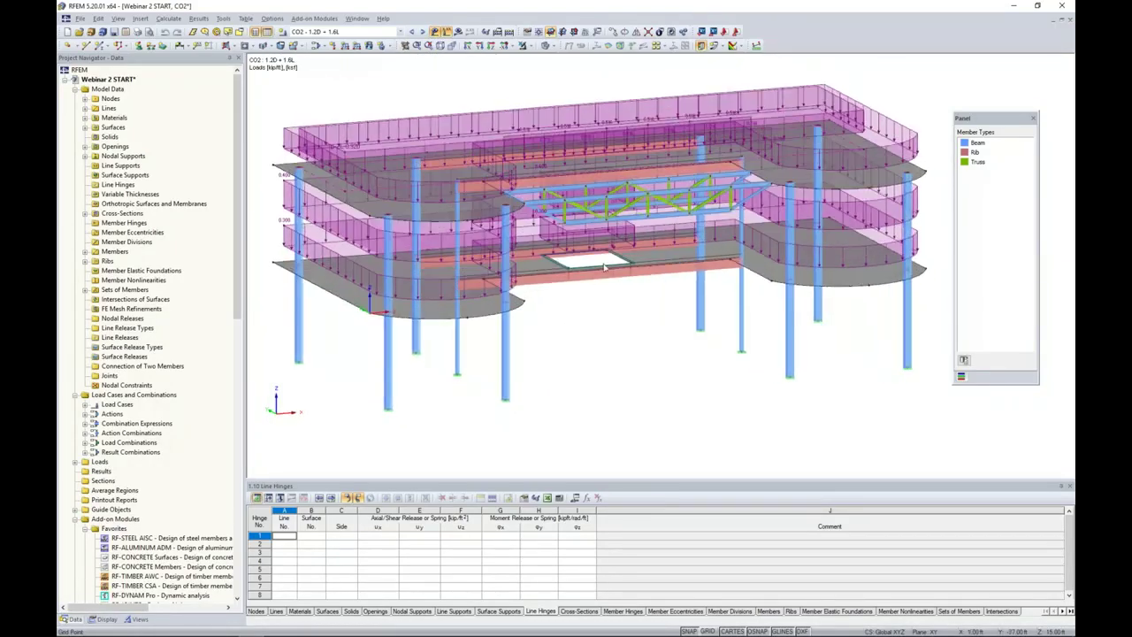
click(435, 33)
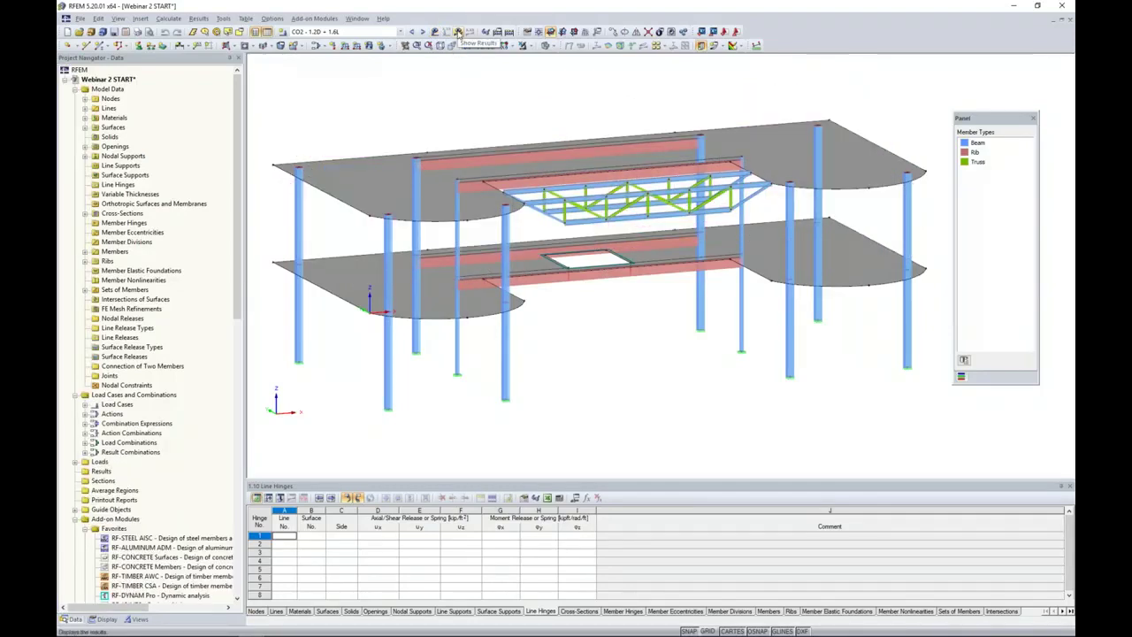
Try to calculate the results of CO2 and examine the error description and the marked instability location.
click(458, 32)
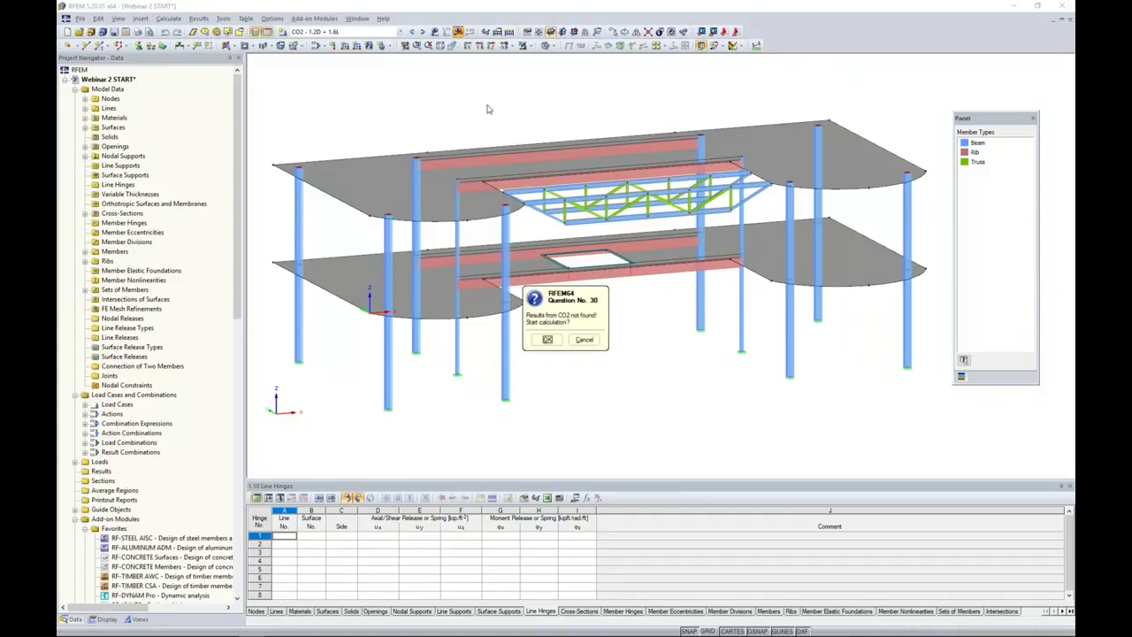
click(548, 340)
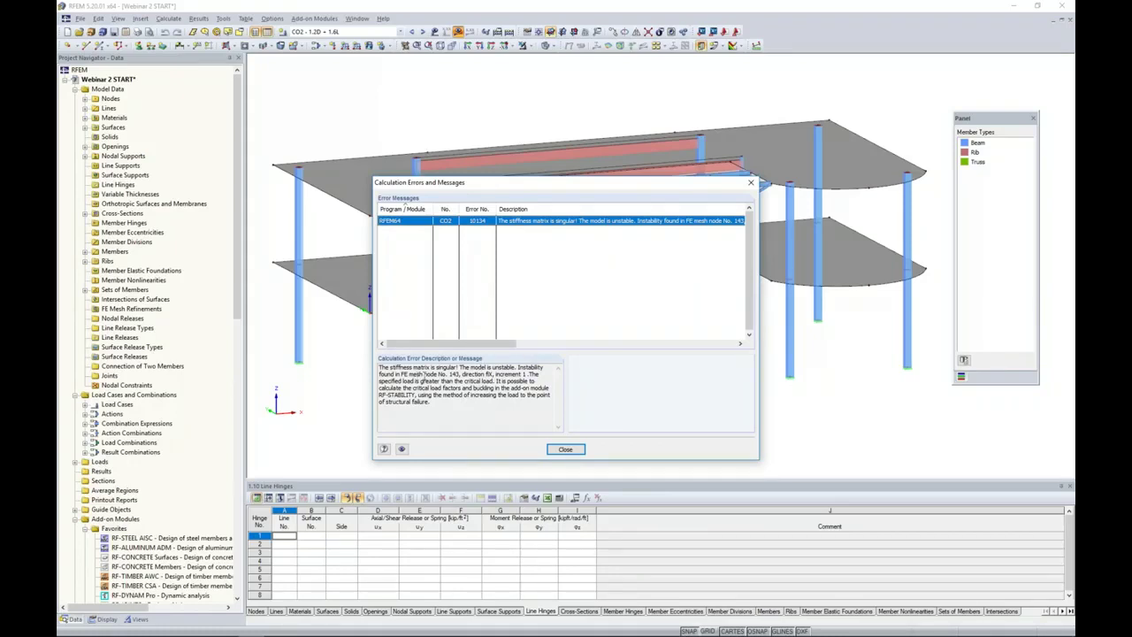
drag(510, 191, 726, 166)
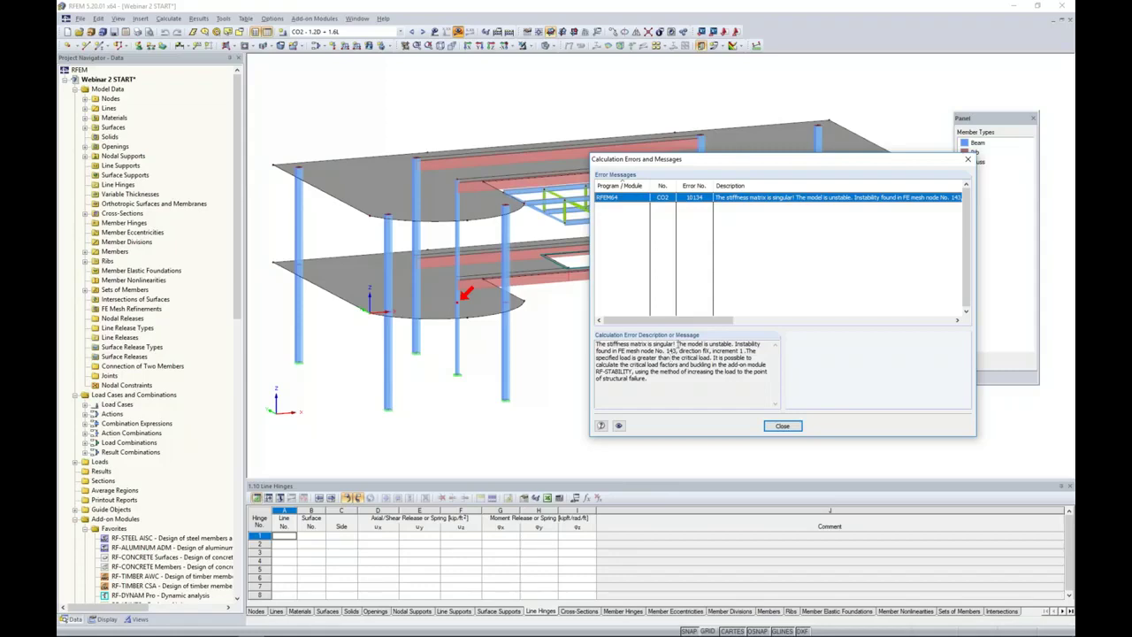
drag(701, 165, 572, 156)
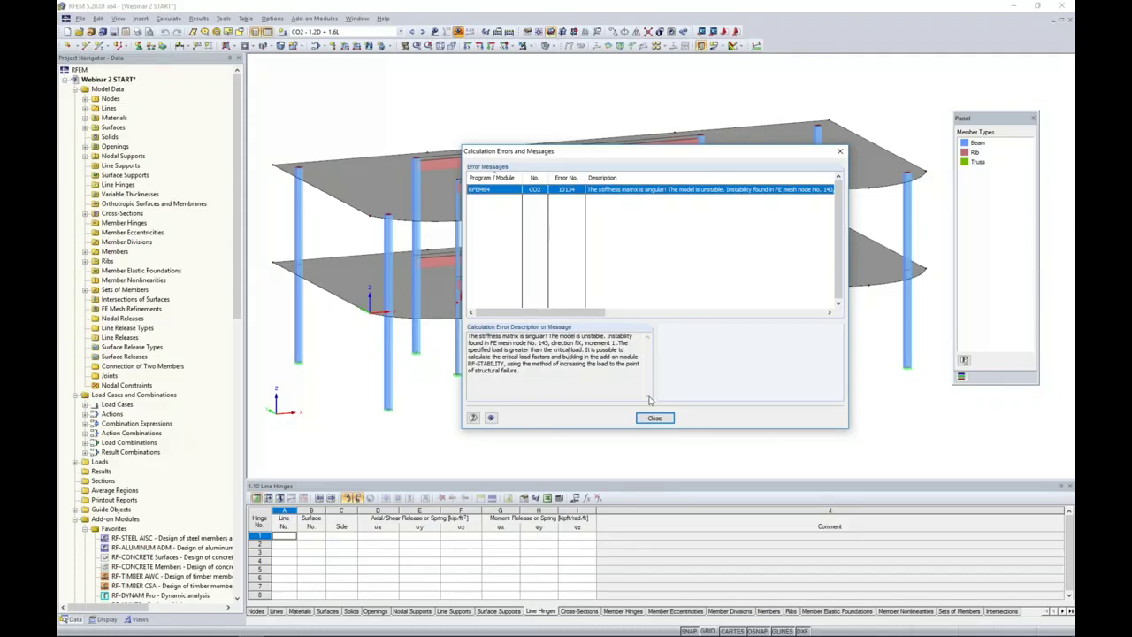
click(655, 419)
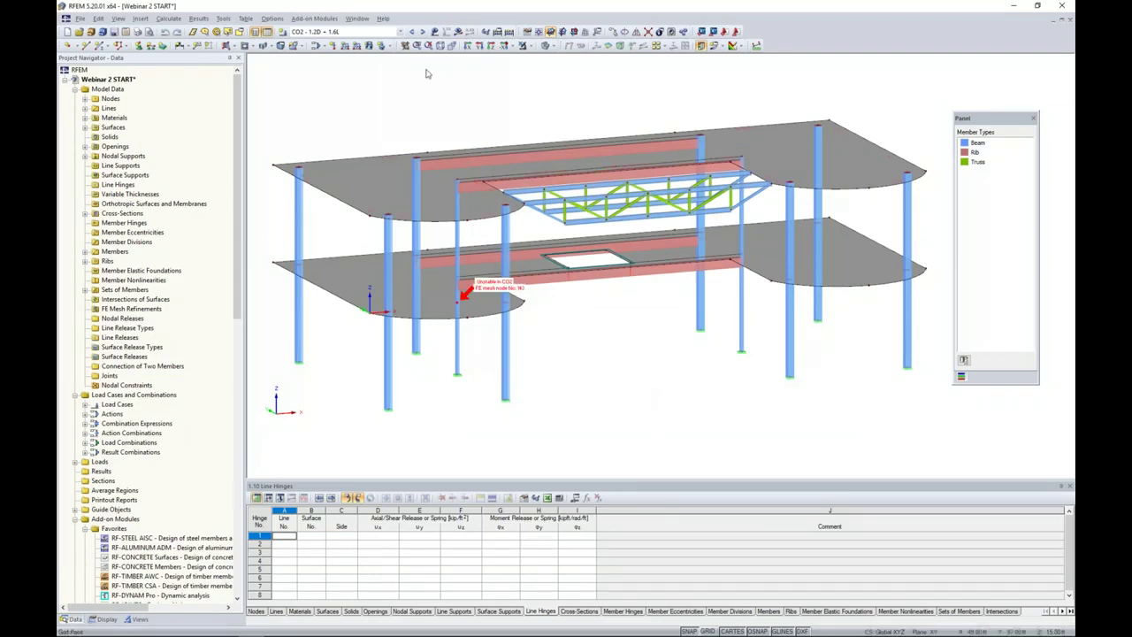
Set CO2's method of analysis to geometrically linear analysis and calculate the combination's results.
click(315, 46)
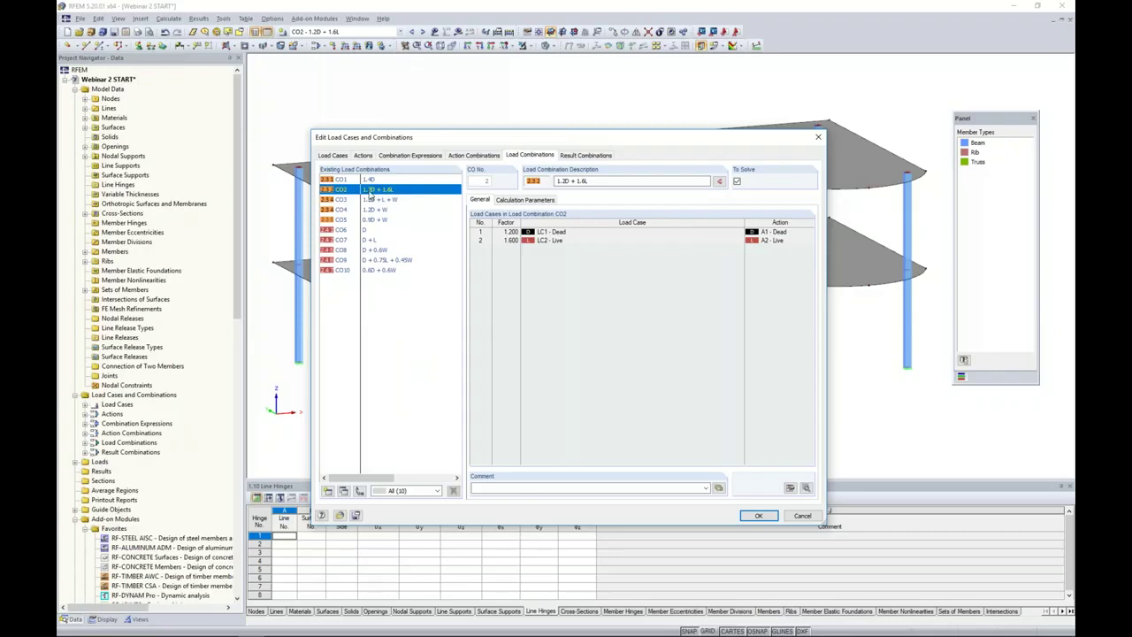
click(530, 202)
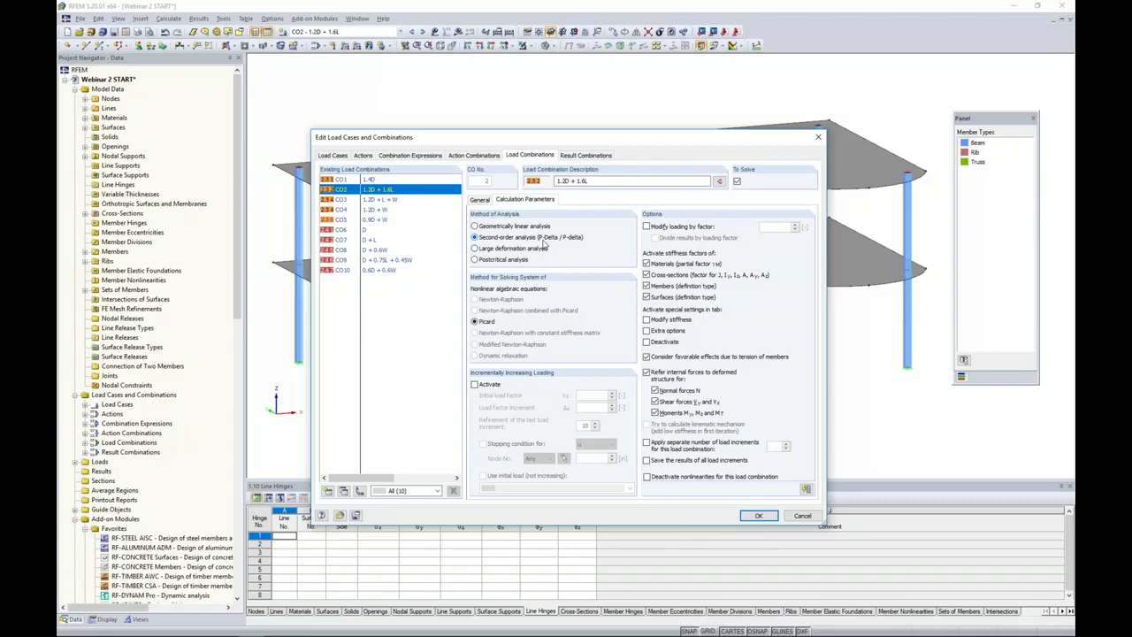
click(476, 227)
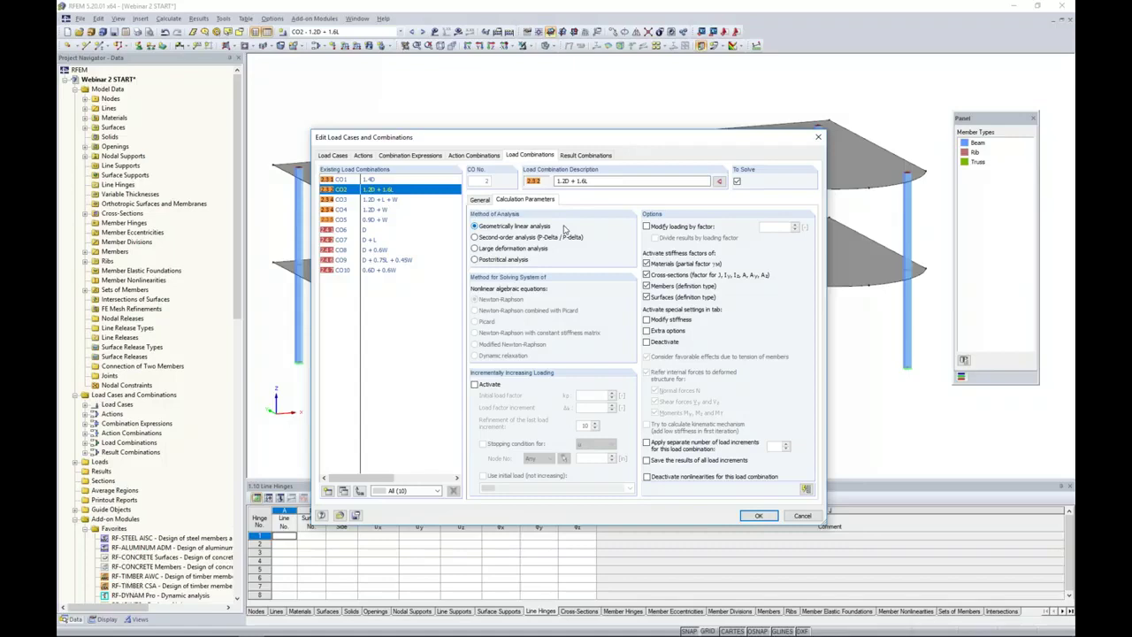
click(758, 516)
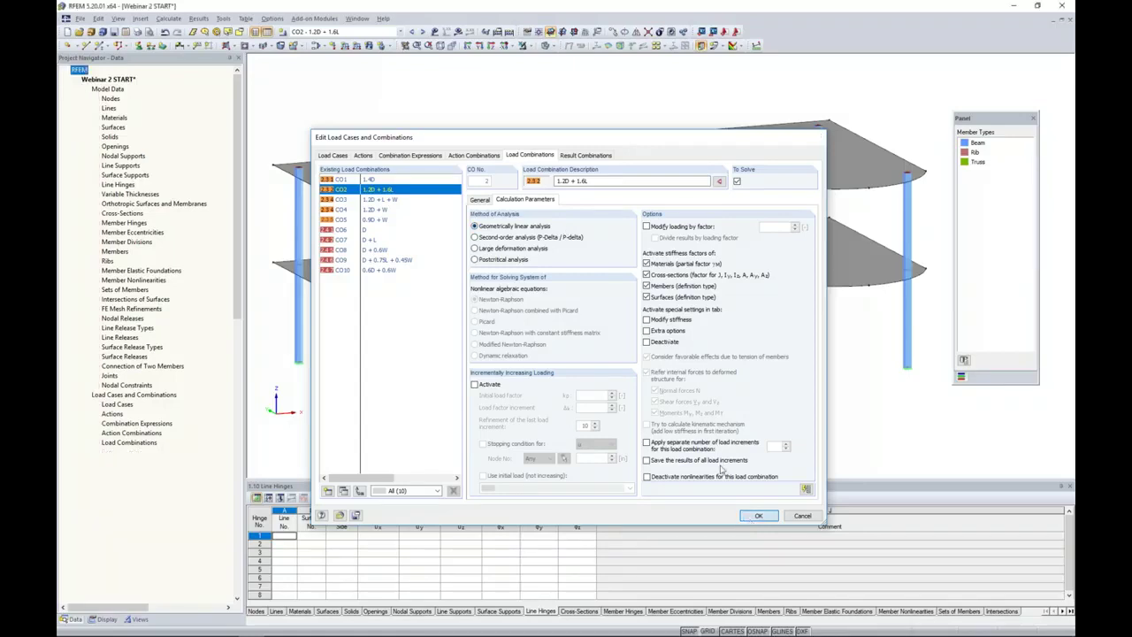
click(457, 31)
click(547, 340)
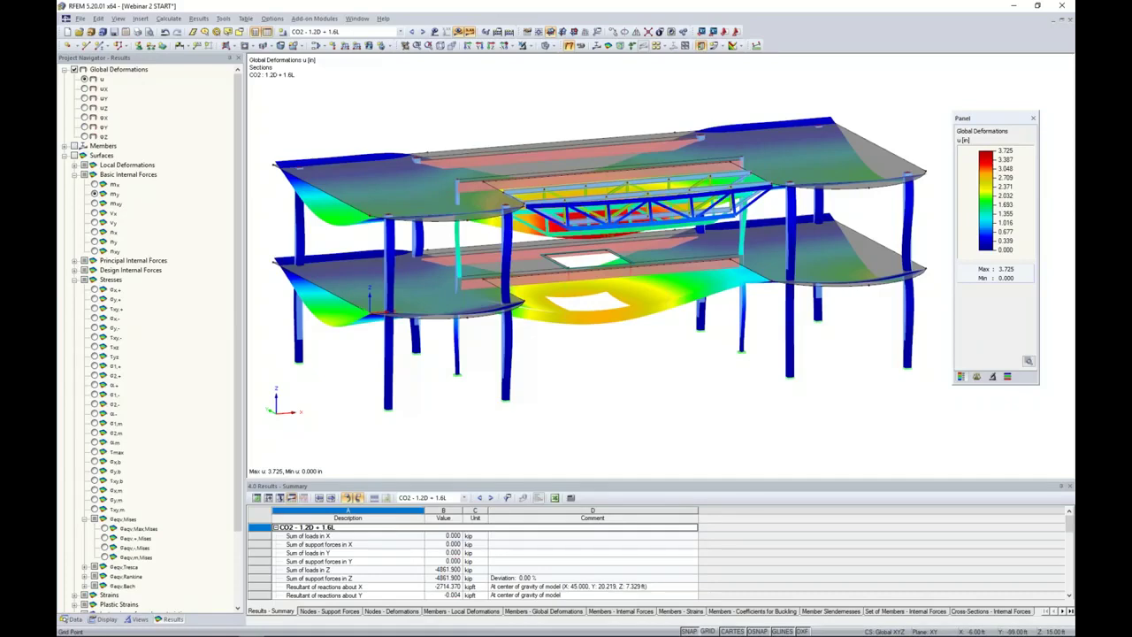
Open the RF-STABILITY add-on module and import the axial forces from load combination CO2 - 1.2D + 1.6L.
click(71, 619)
scroll(187, 313, down, 7)
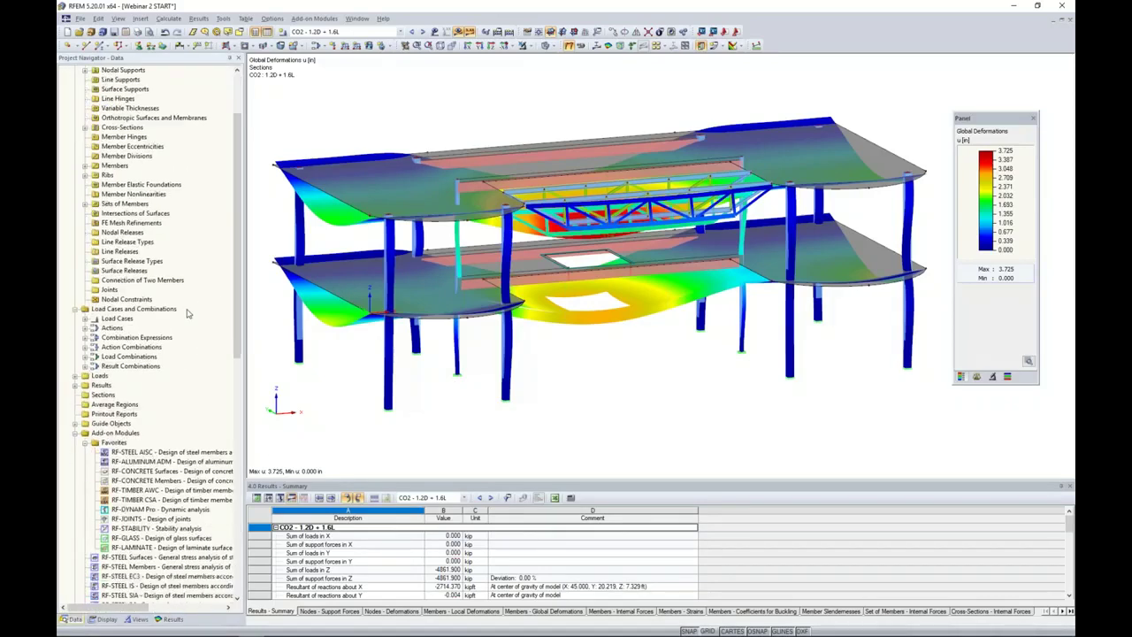
scroll(186, 313, down, 2)
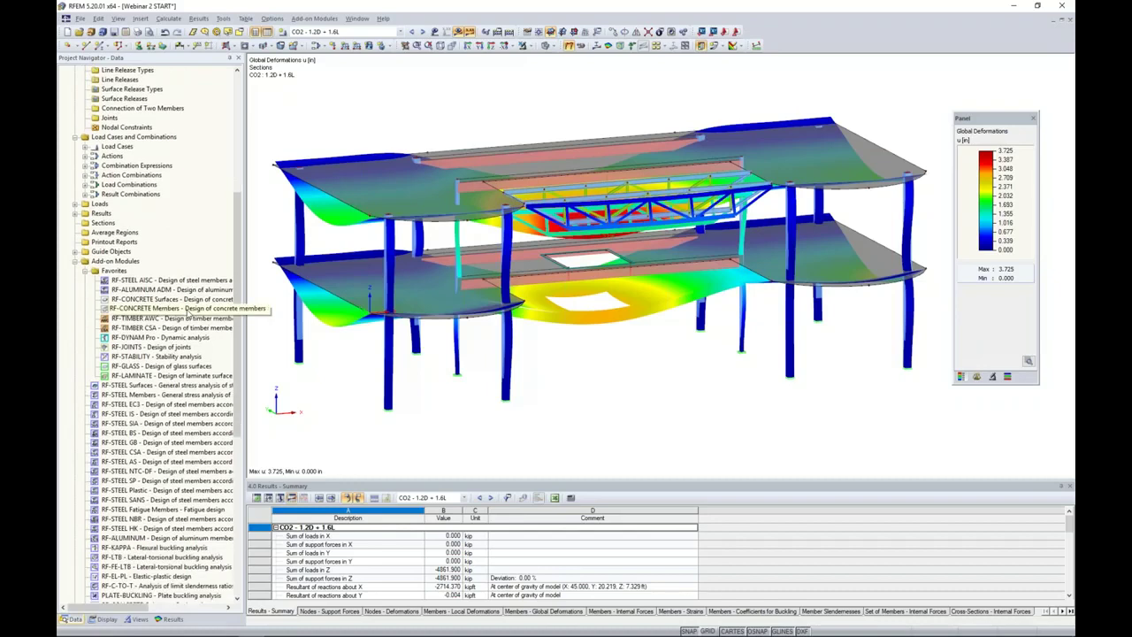
double_click(140, 358)
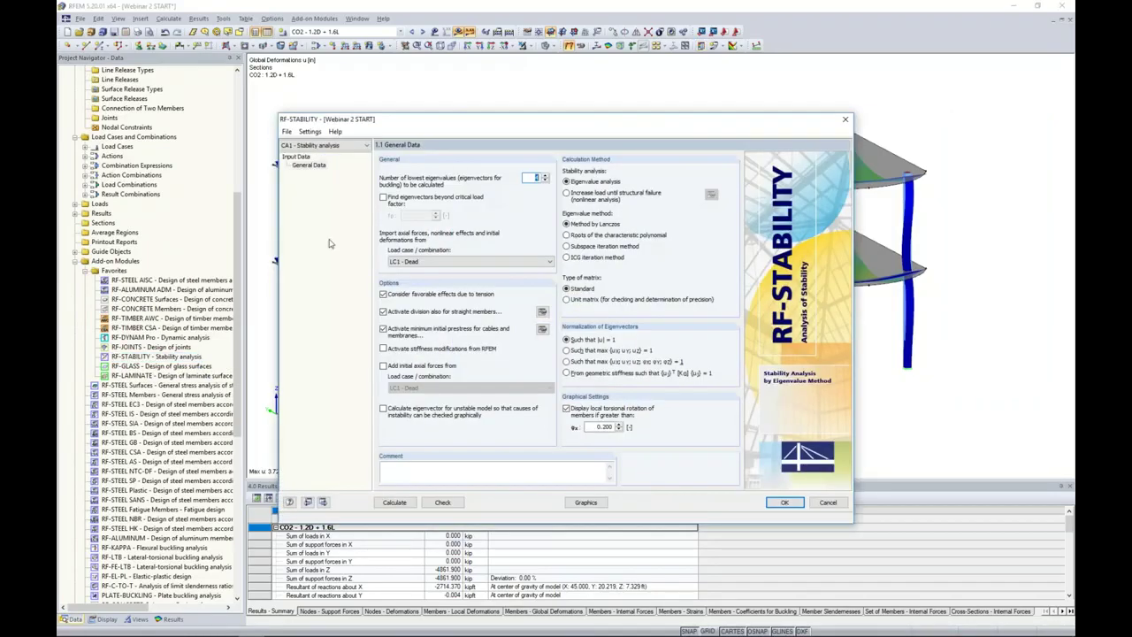
drag(417, 123, 431, 107)
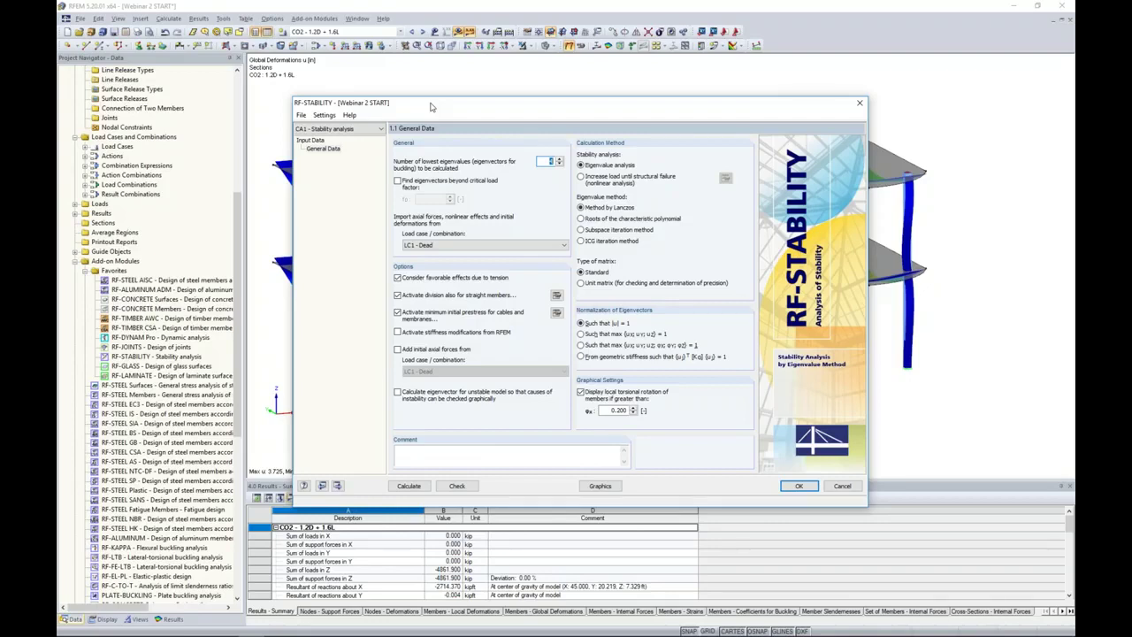
click(542, 162)
click(460, 245)
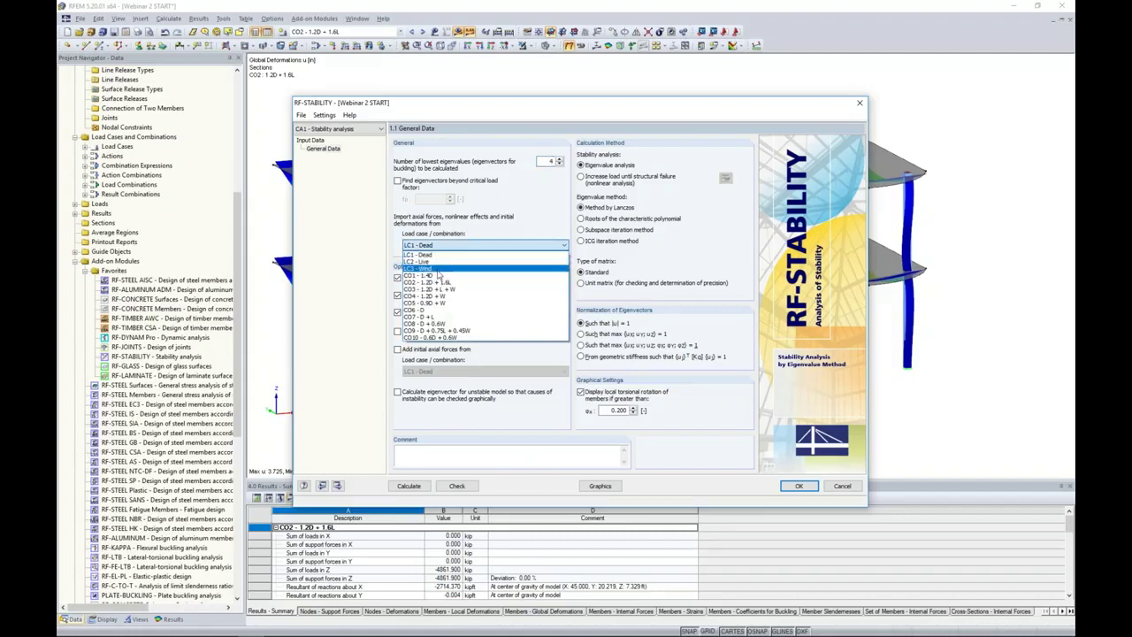
click(439, 283)
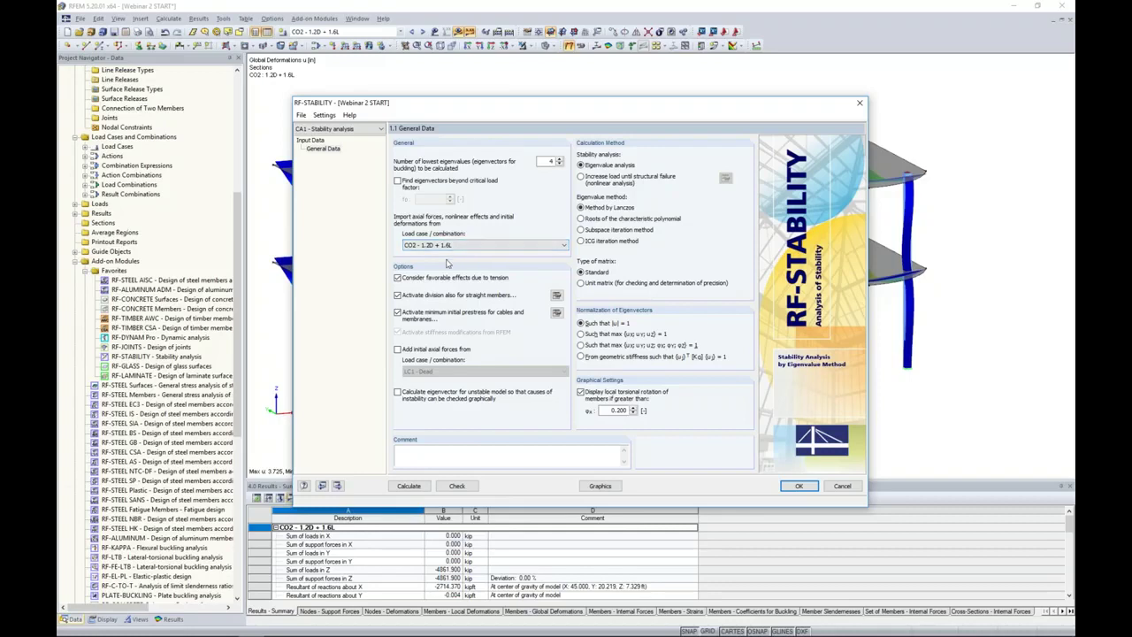
click(397, 392)
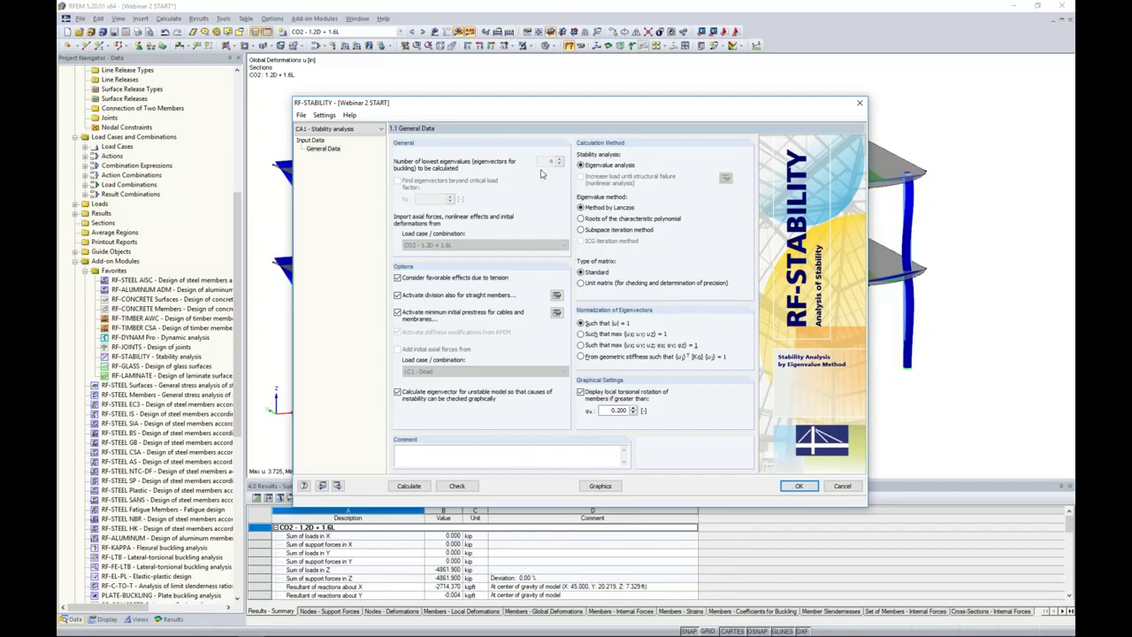
click(398, 392)
click(398, 392)
click(398, 394)
click(398, 393)
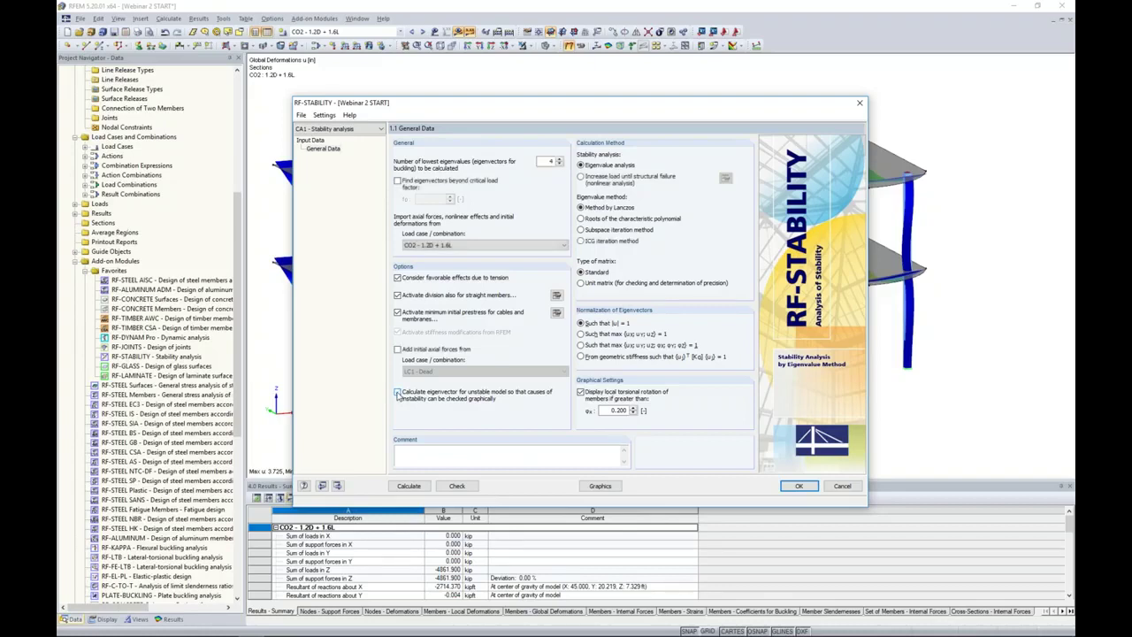
Run the stability analysis for CO2 and look through the resulting critical load factors.
click(437, 256)
click(410, 488)
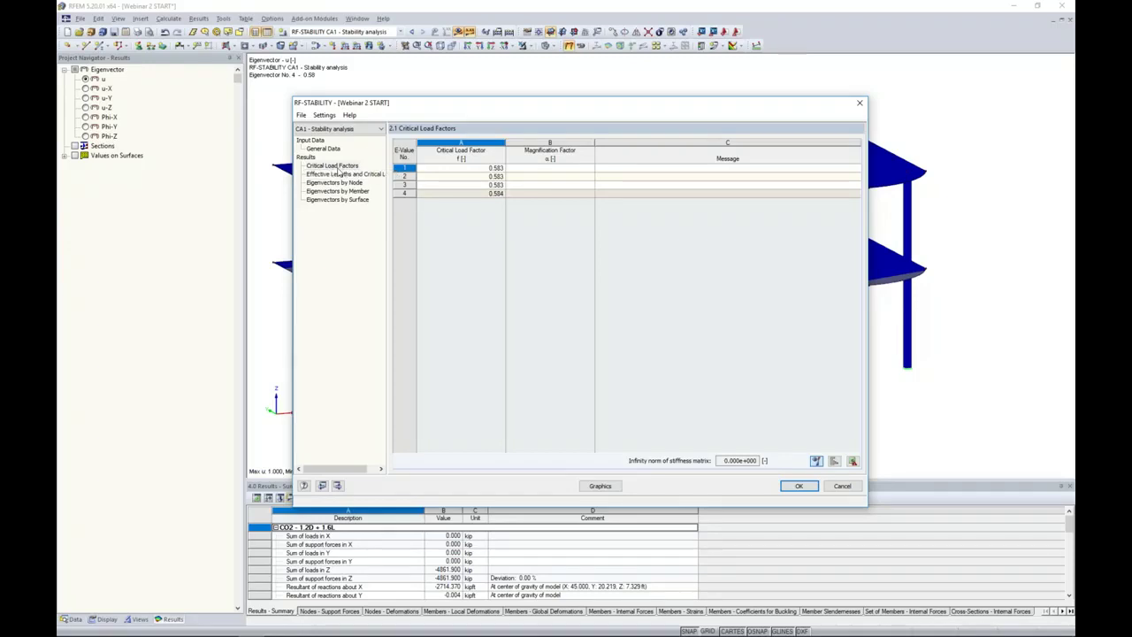
click(471, 176)
click(470, 184)
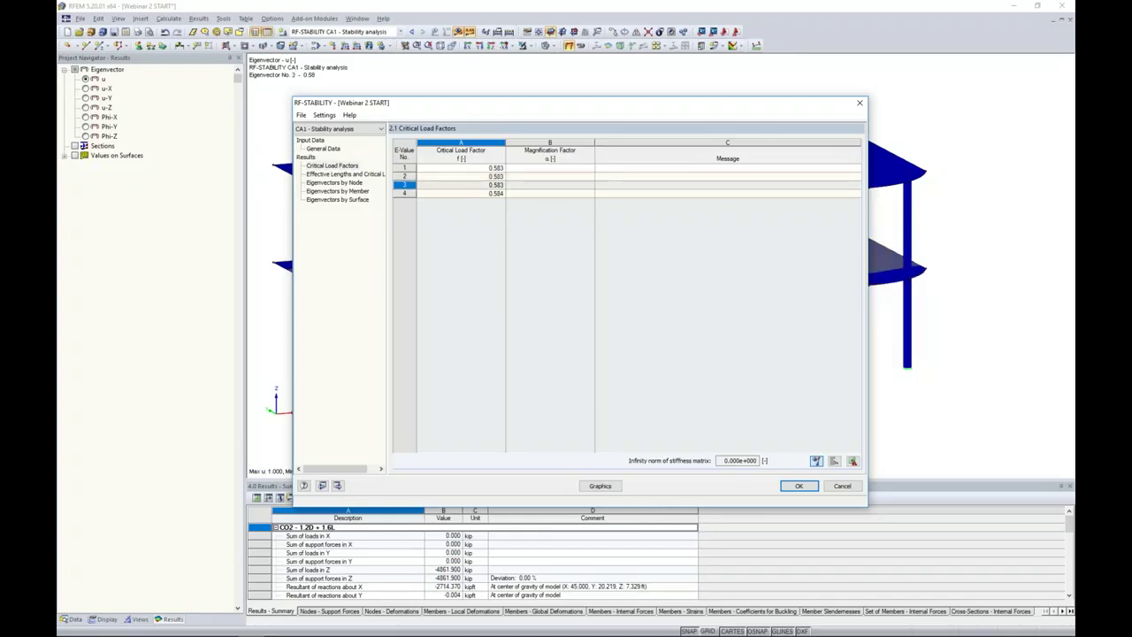
Examine the buckling mode shapes of eigenvectors 1 to 4 on the model alongside their critical load factors.
drag(457, 111, 483, 401)
click(485, 457)
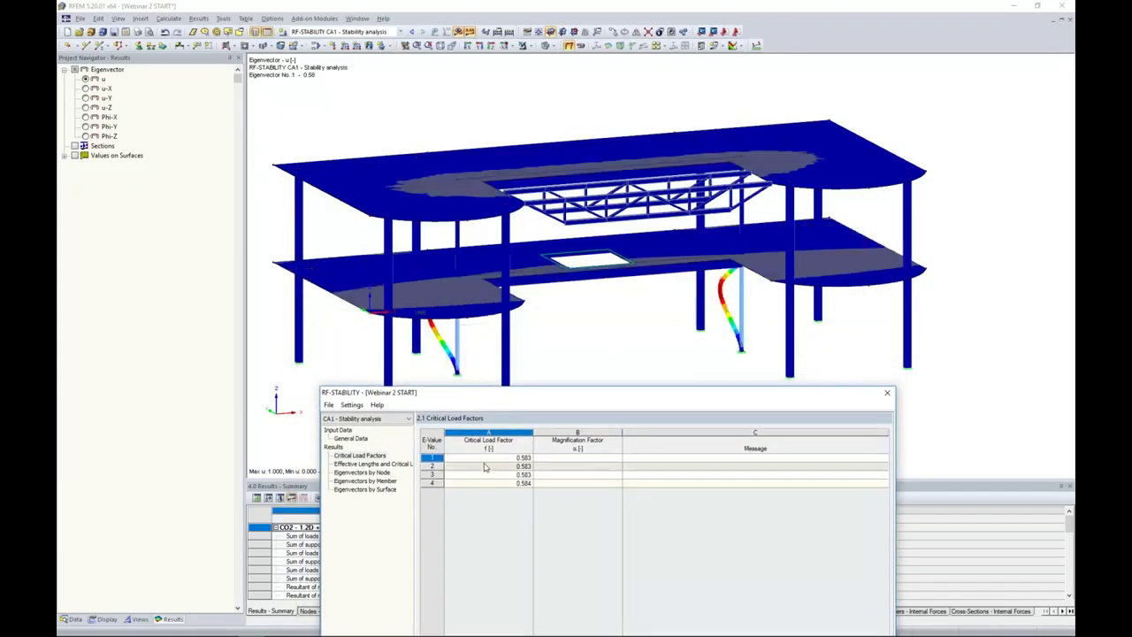
click(485, 466)
click(485, 474)
click(485, 483)
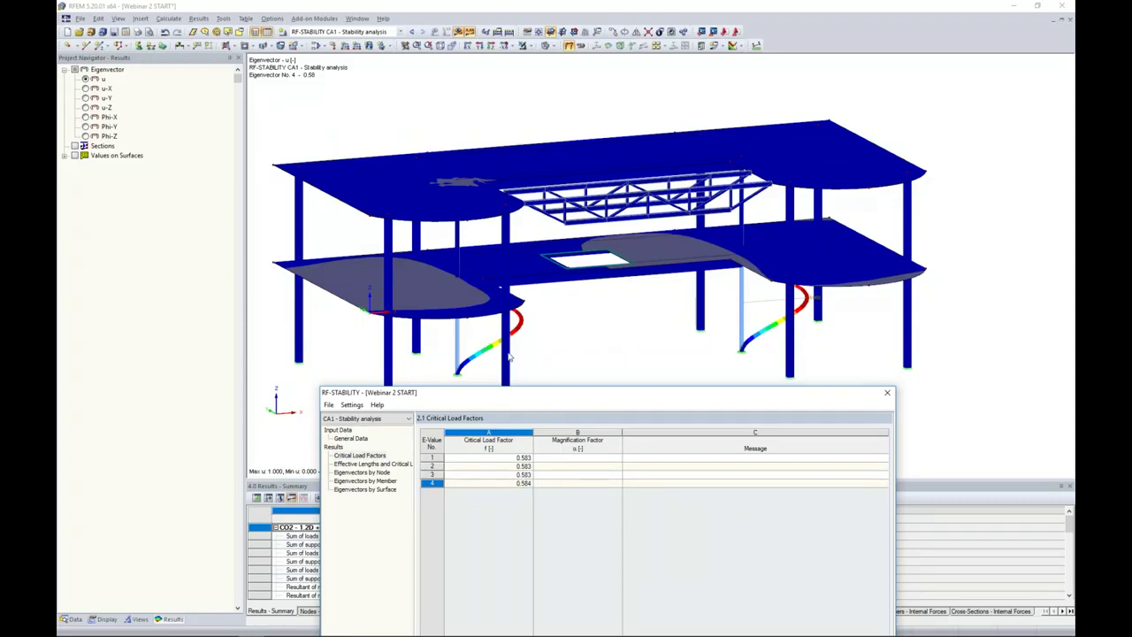
click(493, 462)
drag(522, 392, 529, 138)
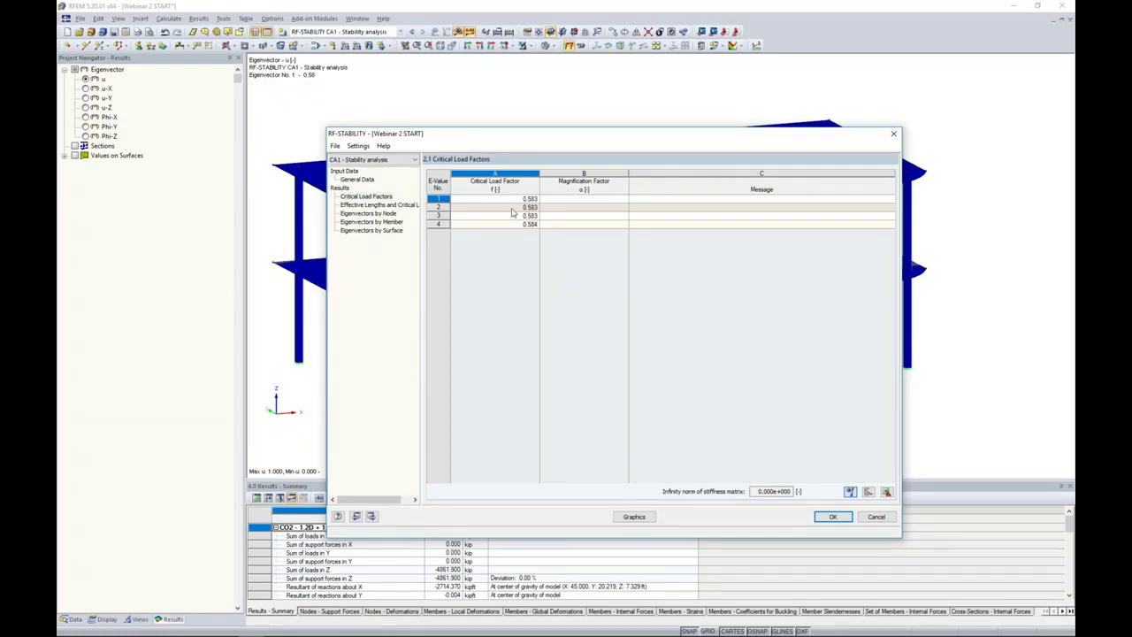
mouse_move(494, 132)
mouse_down()
mouse_move(489, 413)
mouse_move(503, 124)
mouse_up()
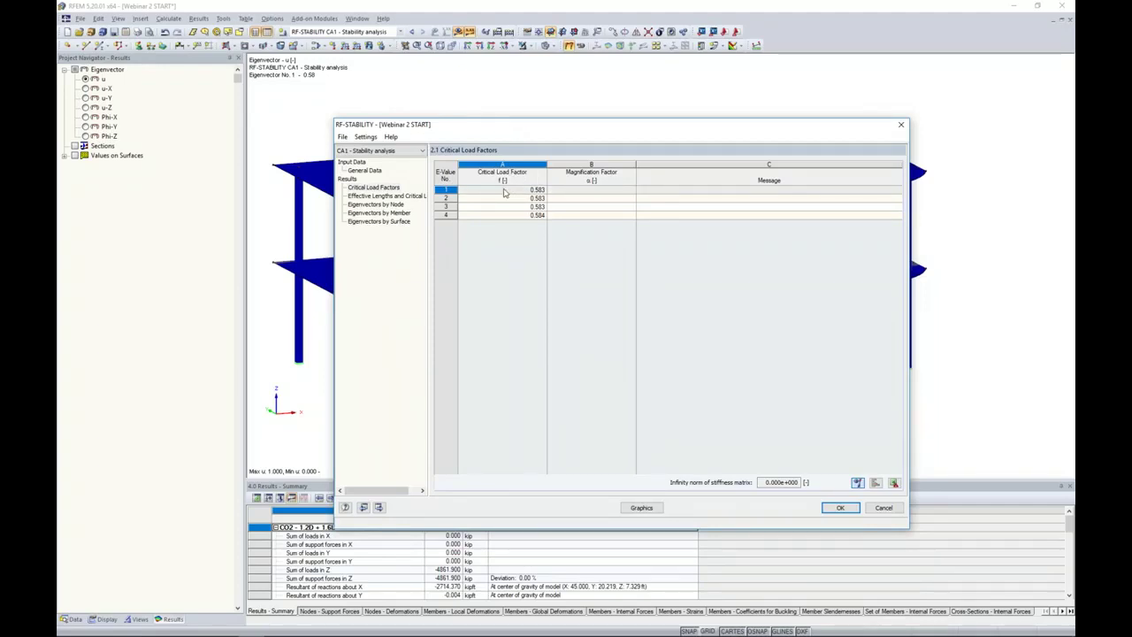
drag(525, 129, 511, 111)
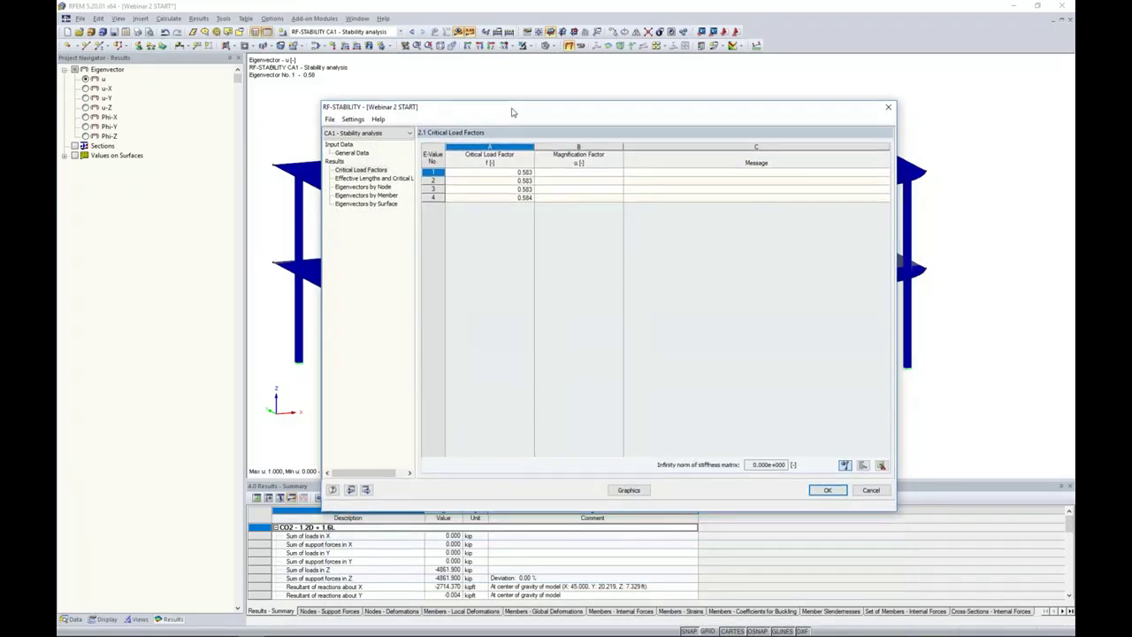
Examine the effective lengths and critical loads of members 2 and 3 on the model, and return to the critical load factors.
click(376, 178)
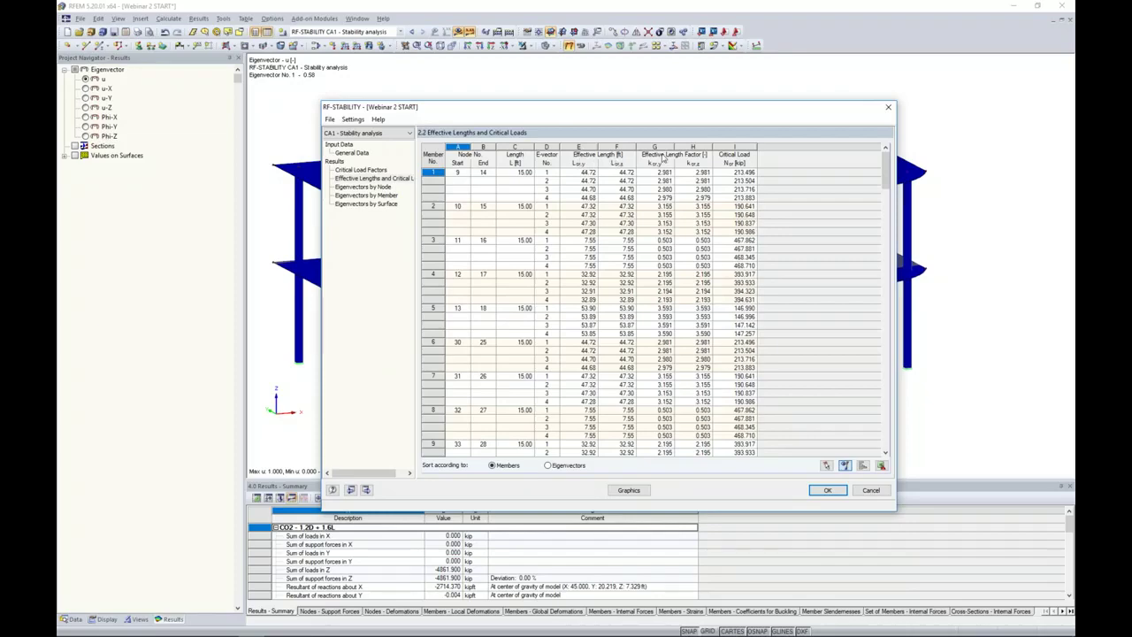
drag(617, 118, 565, 391)
click(523, 480)
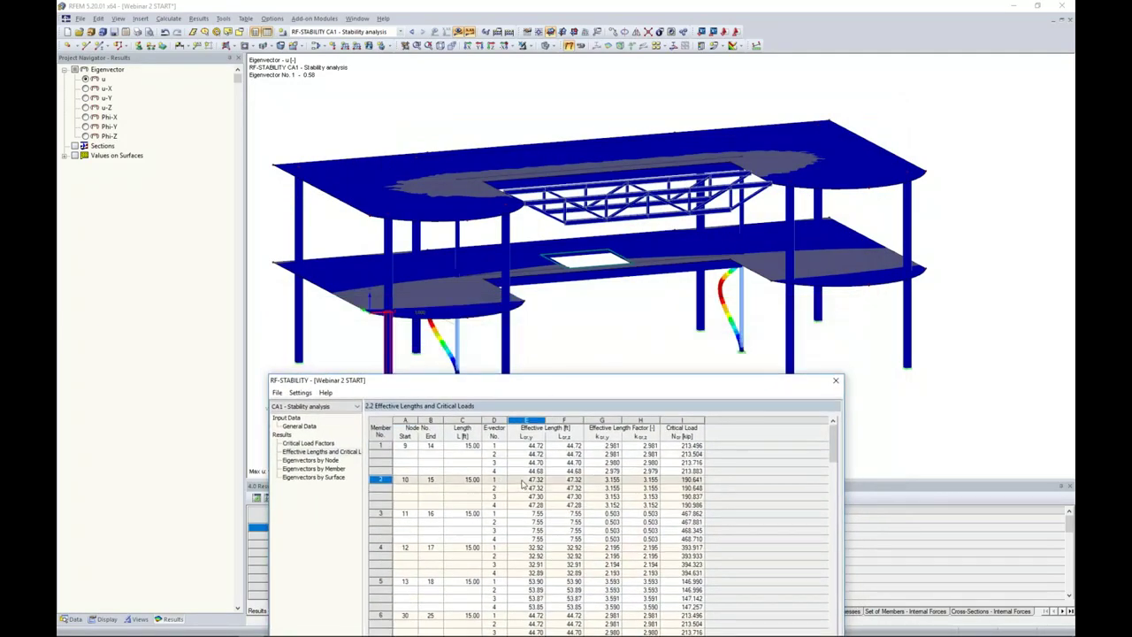
click(524, 521)
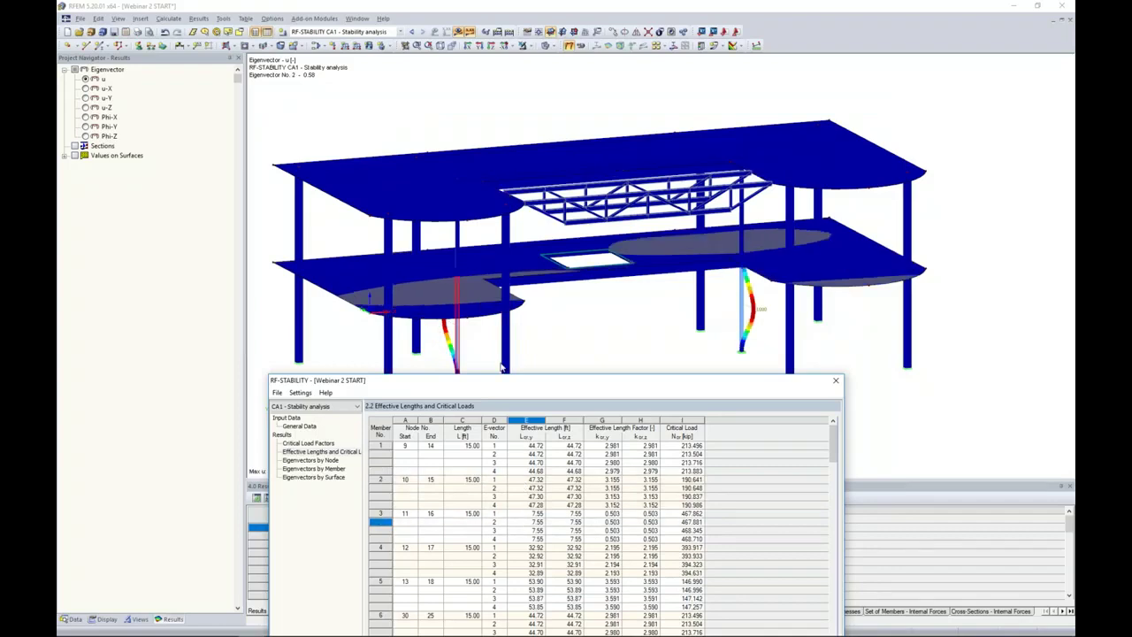
click(508, 483)
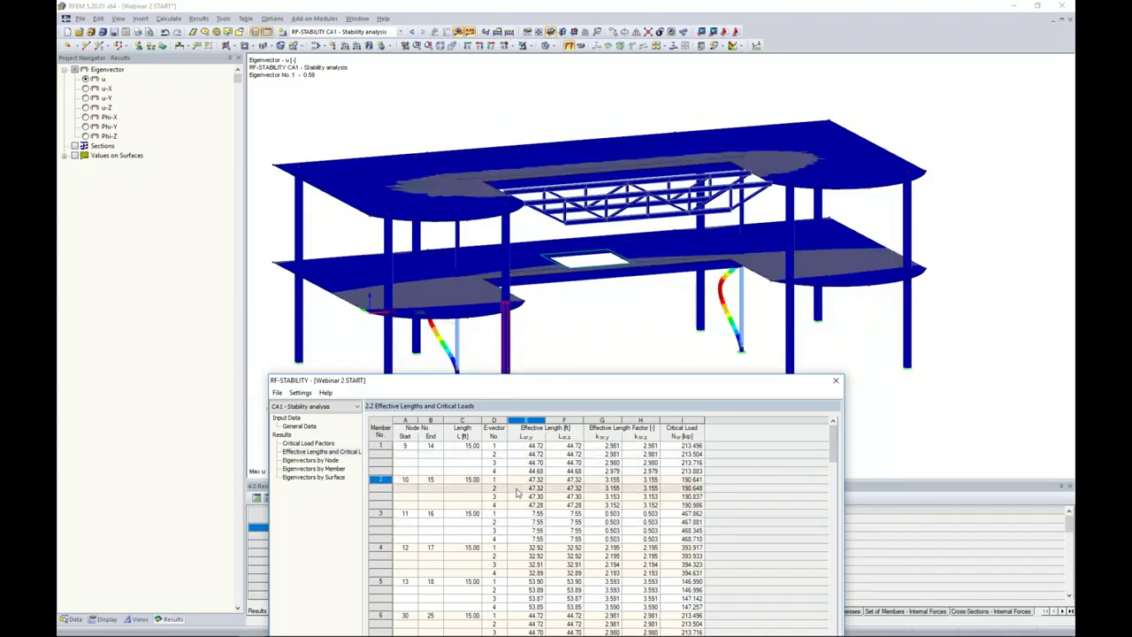
drag(551, 389, 569, 121)
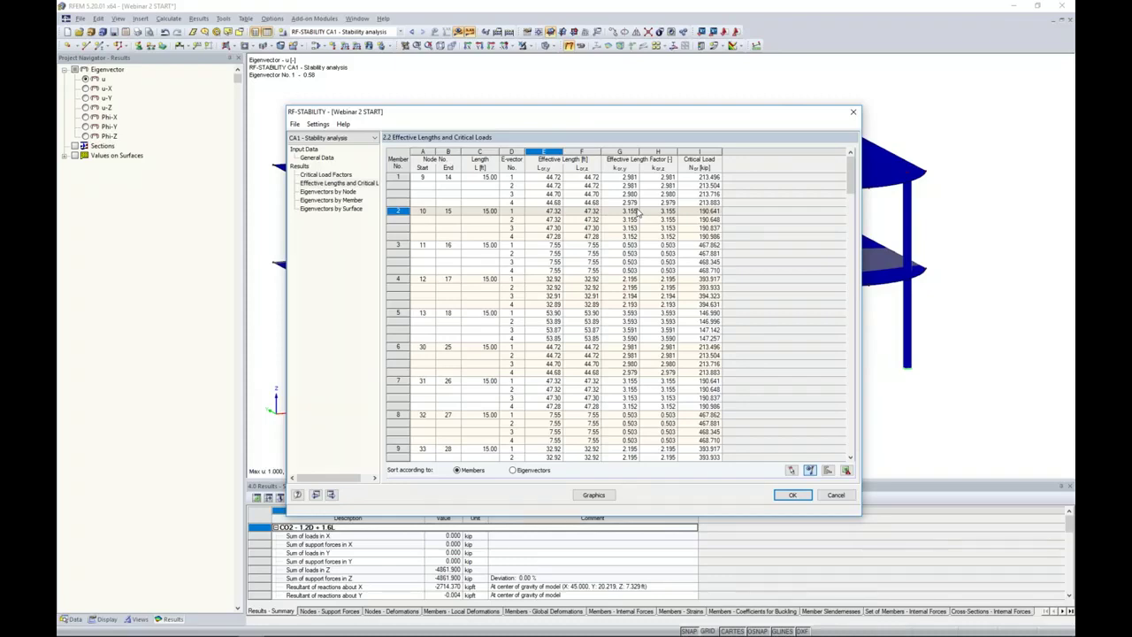
click(345, 176)
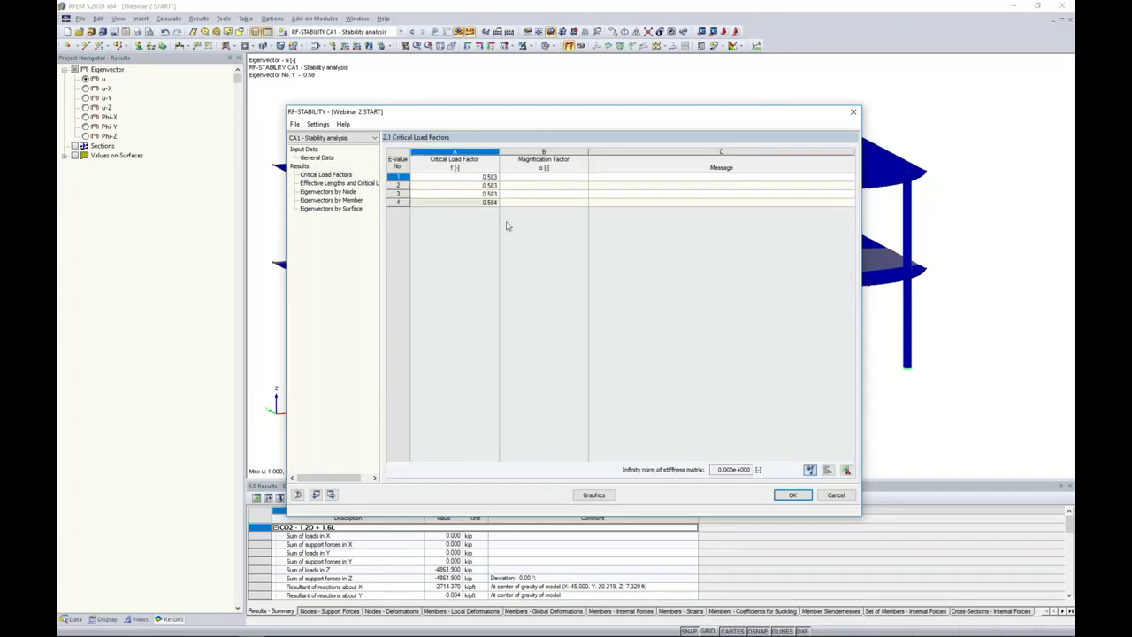
Leave the stability module and examine the buckling mode shapes of eigenvectors 2, 3 and 4 on the slender columns.
click(792, 495)
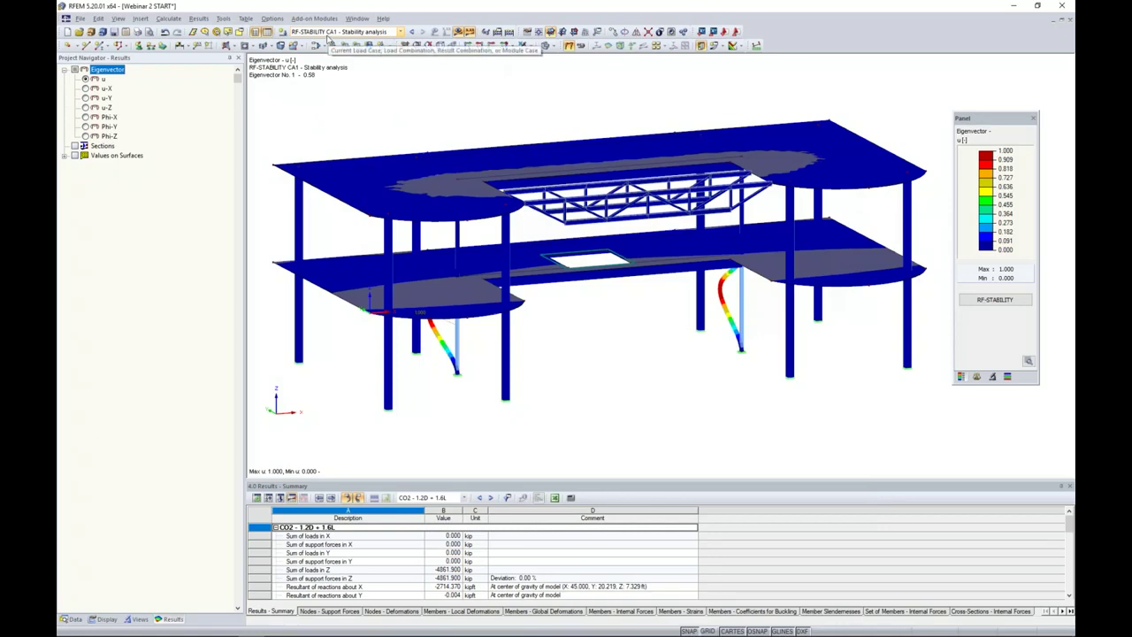
click(976, 376)
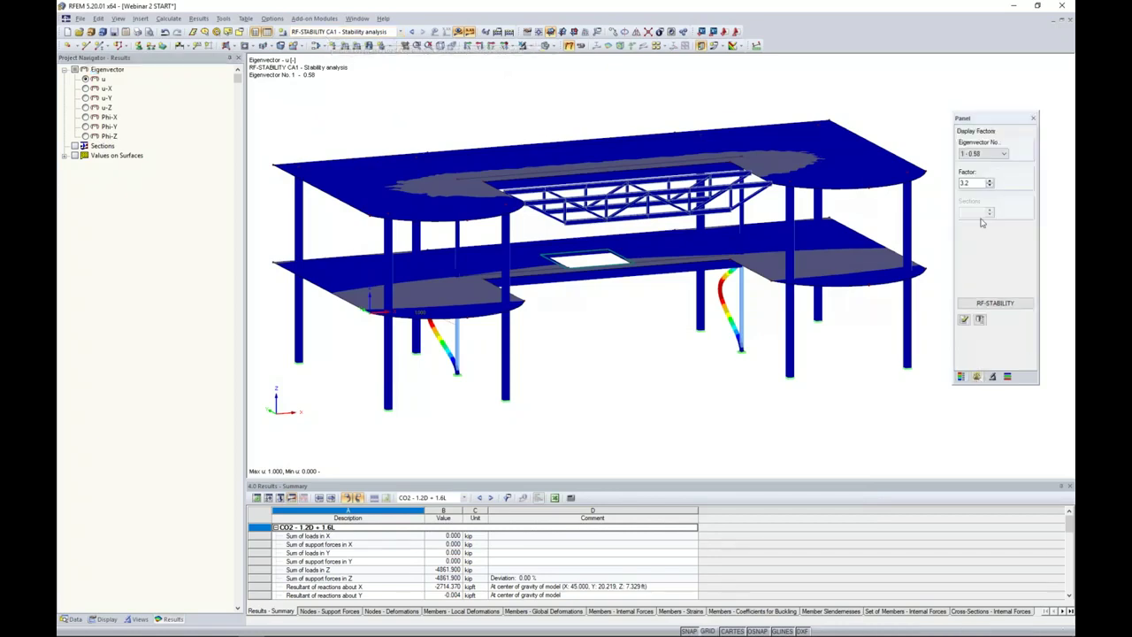
click(984, 154)
click(978, 175)
scroll(608, 379, up, 3)
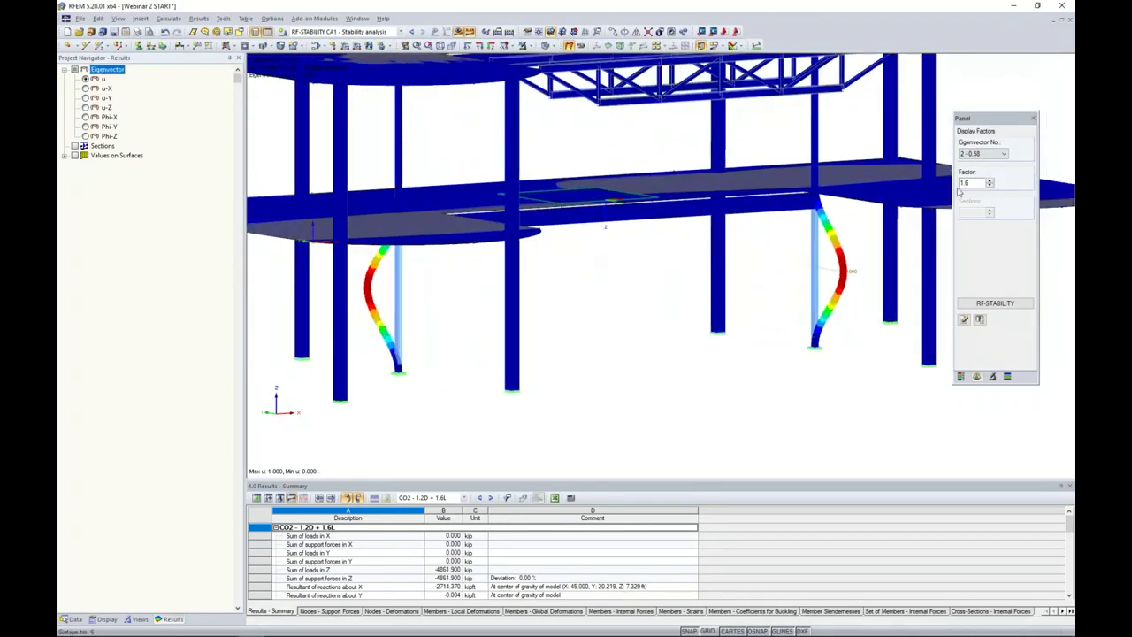
click(980, 155)
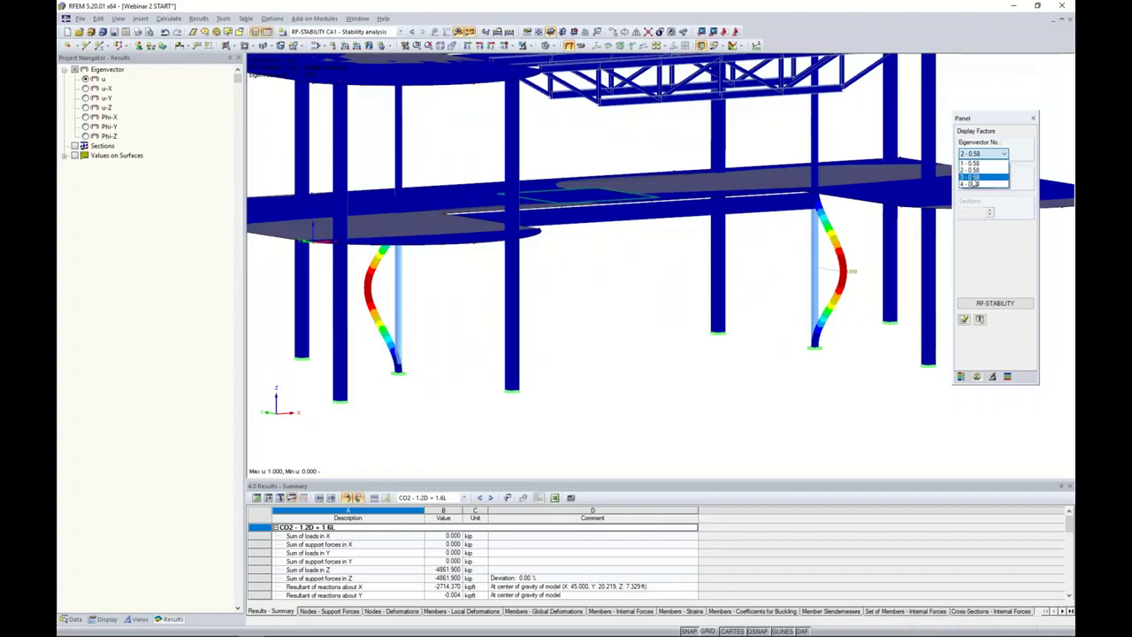
click(972, 176)
mouse_move(695, 316)
middle_down()
mouse_move(495, 315)
mouse_move(674, 313)
middle_up()
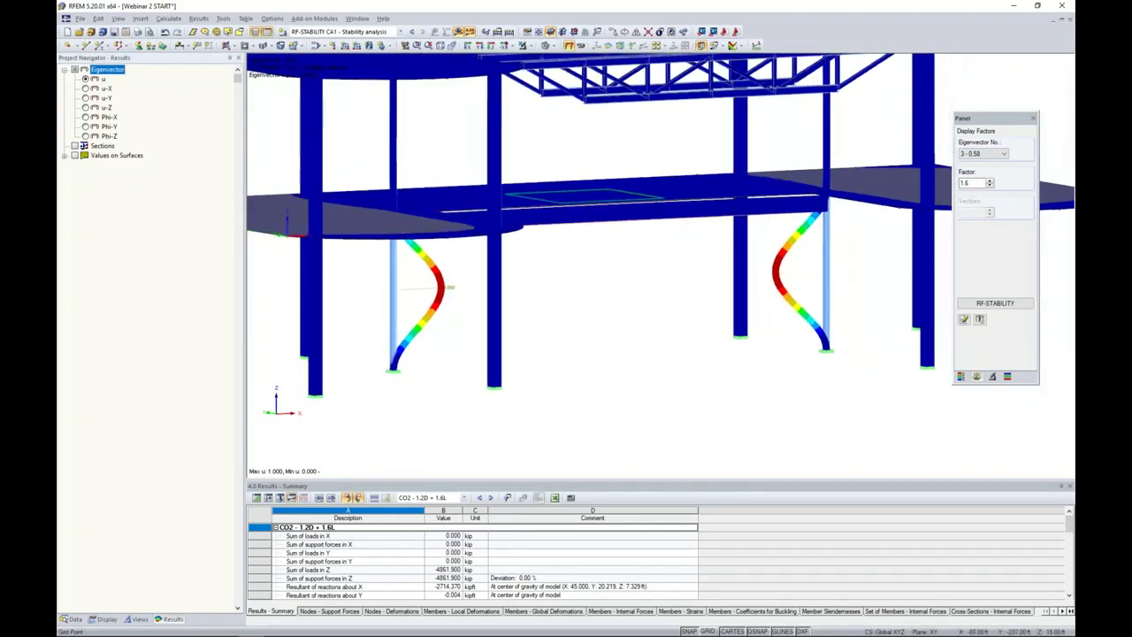
click(977, 157)
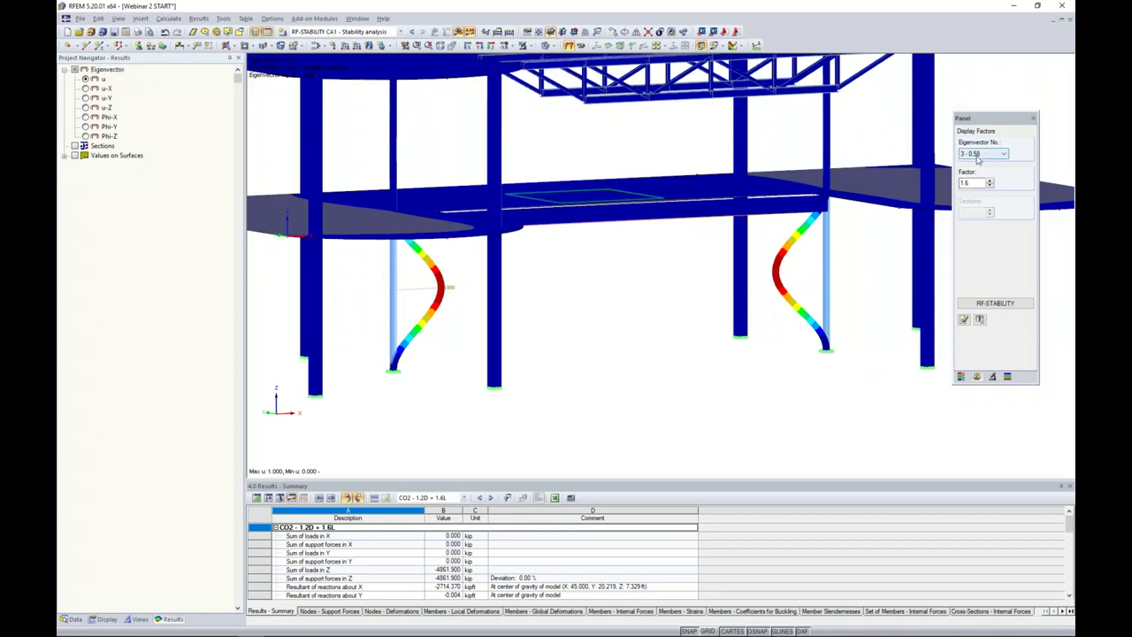
click(973, 185)
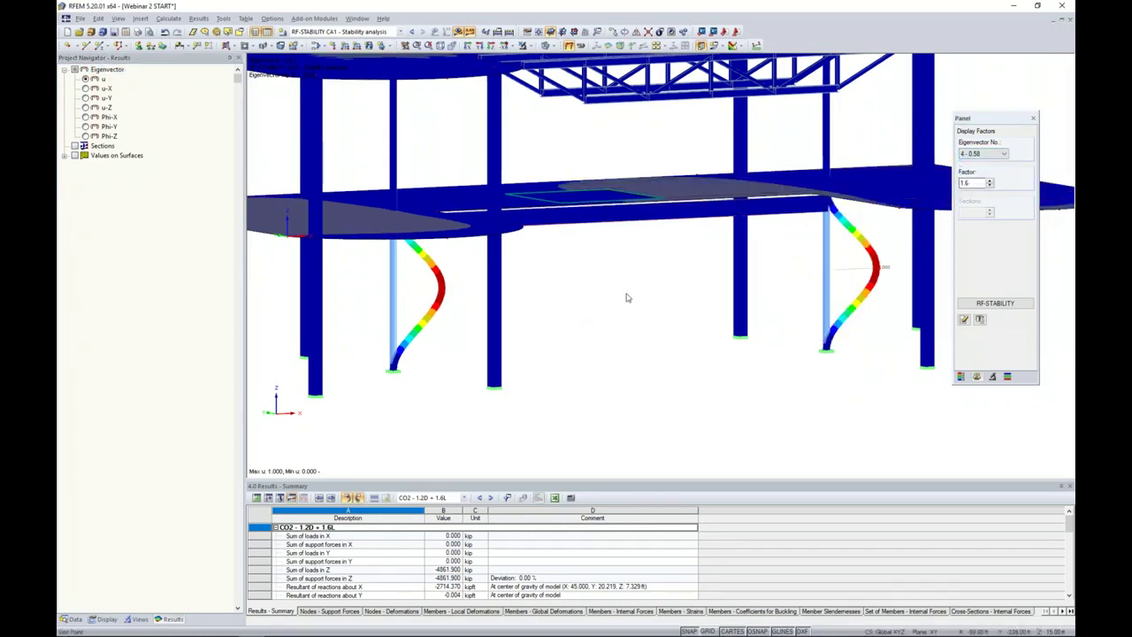
scroll(628, 296, down, 5)
scroll(612, 284, up, 5)
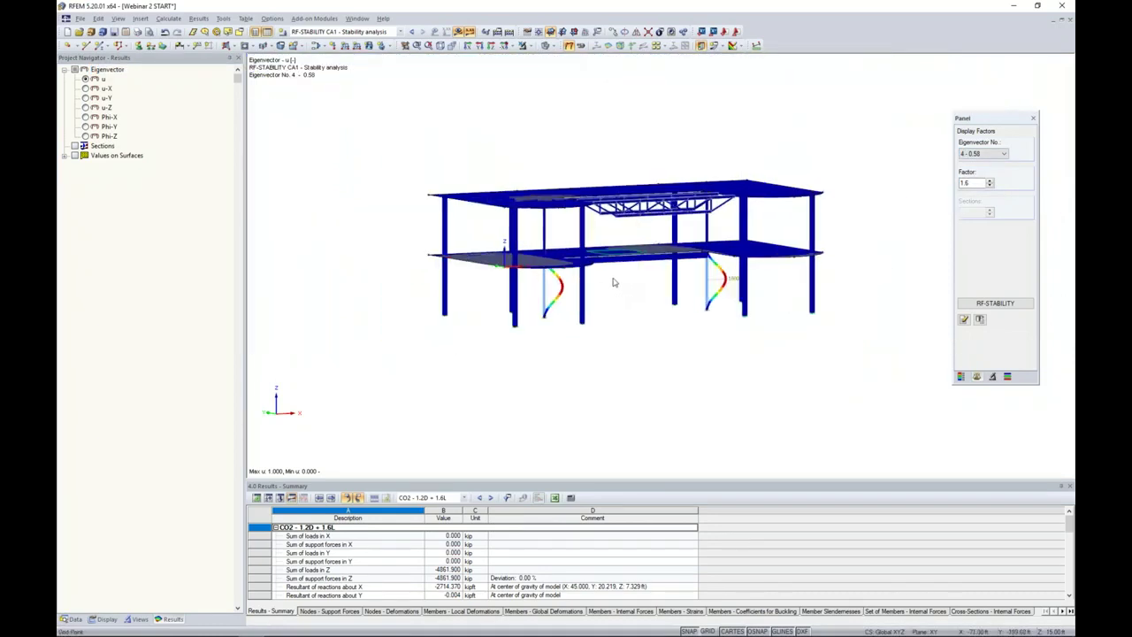
ctrl+middle_drag(610, 283, 578, 316)
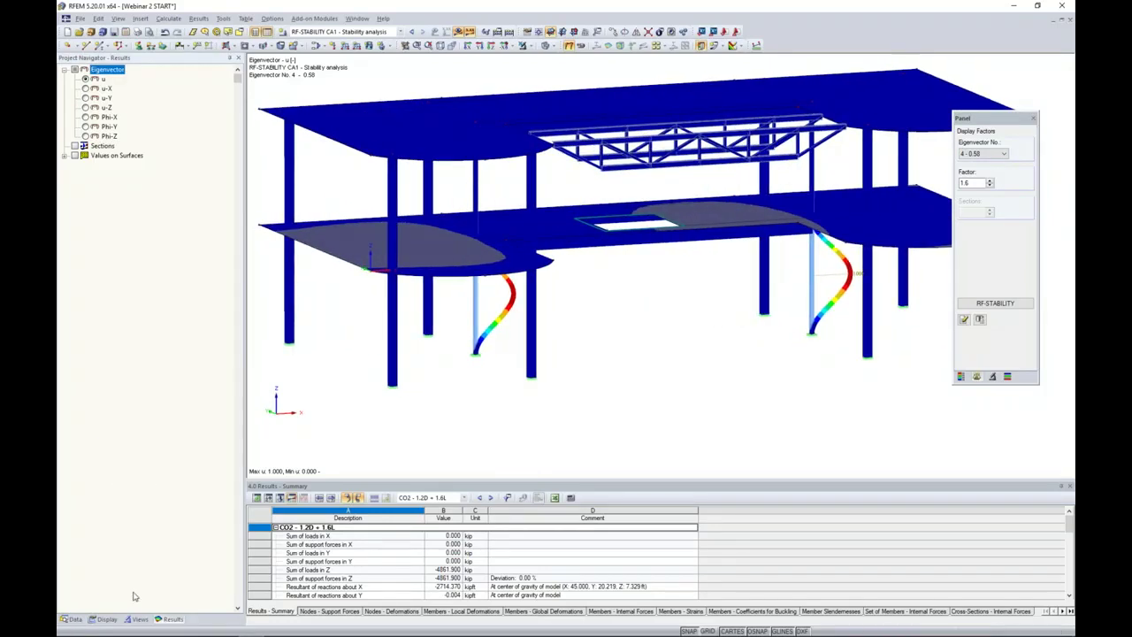
Bring up the model data in the navigator and hide the stability results on the model.
click(76, 618)
scroll(166, 348, up, 7)
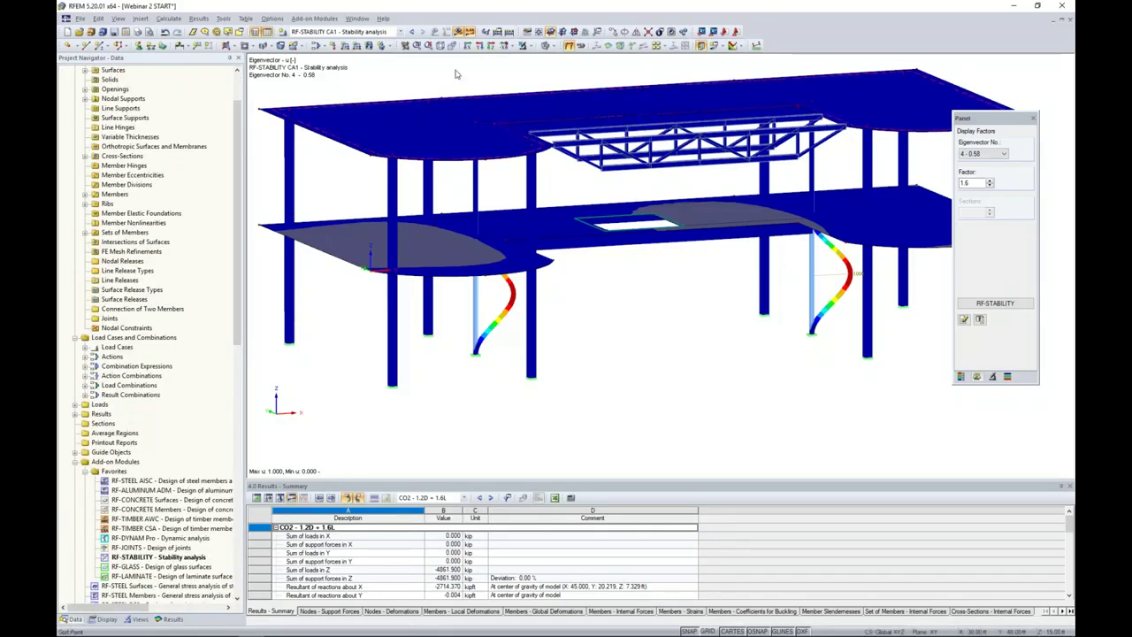
click(469, 31)
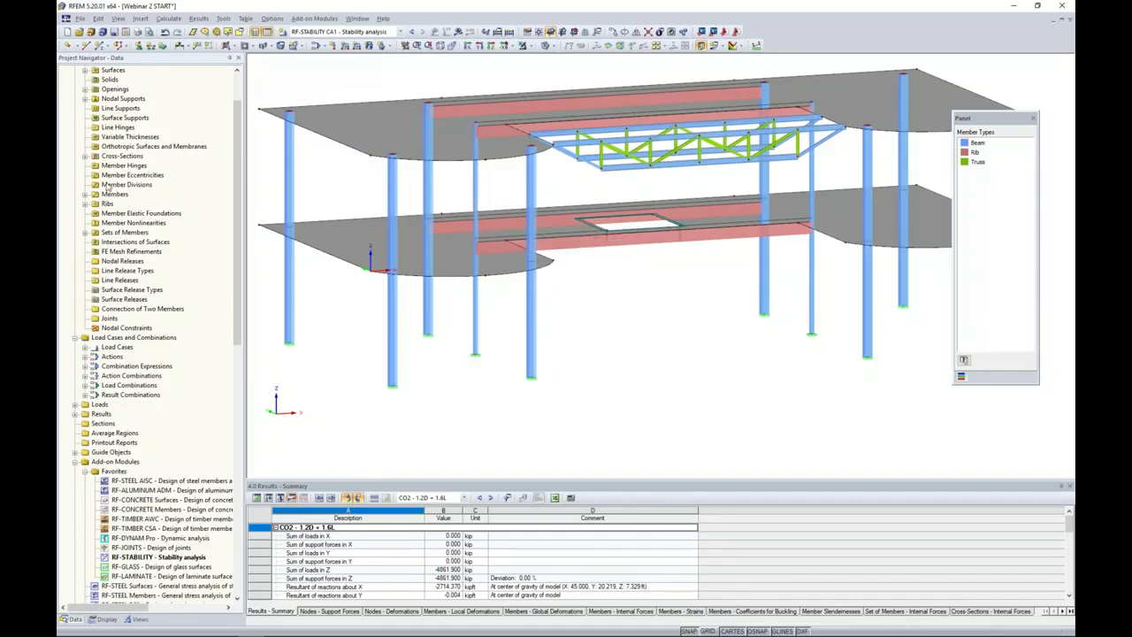
Change the cross-section of all Rectangle 6/6 columns to 1: Rectangle 12/12, Concrete f'c = 4000 psi.
click(85, 157)
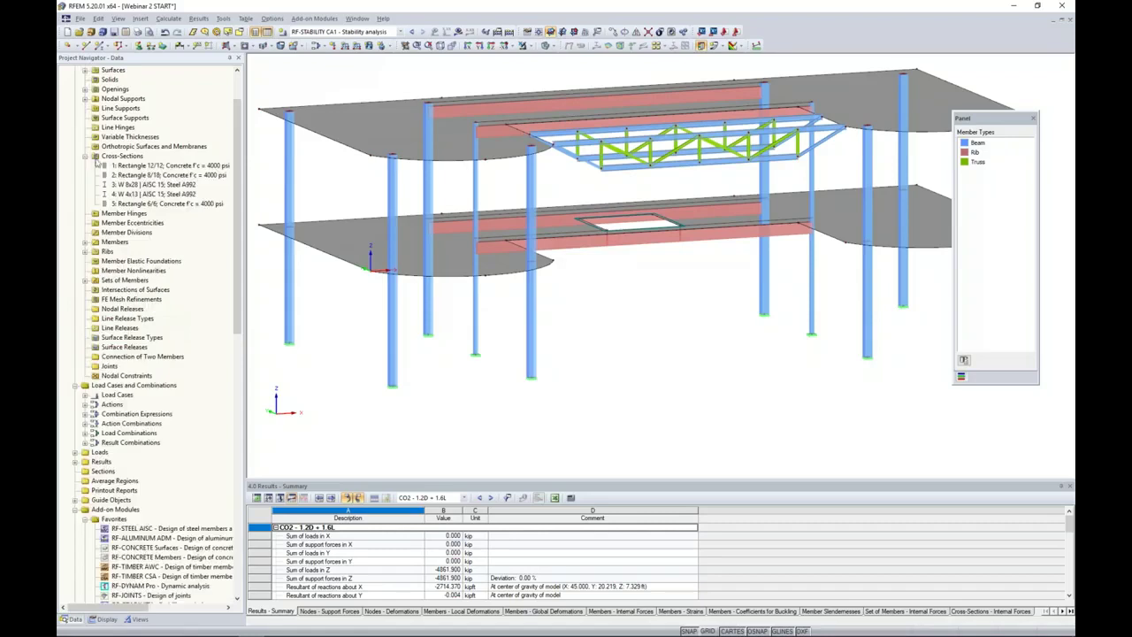
click(149, 204)
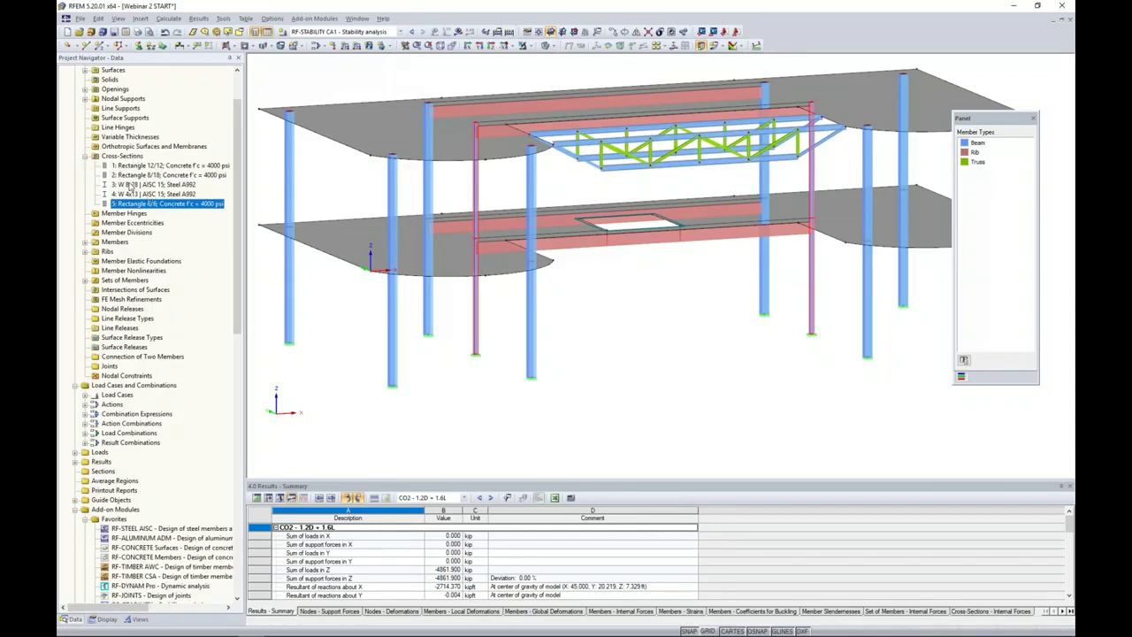
double_click(475, 331)
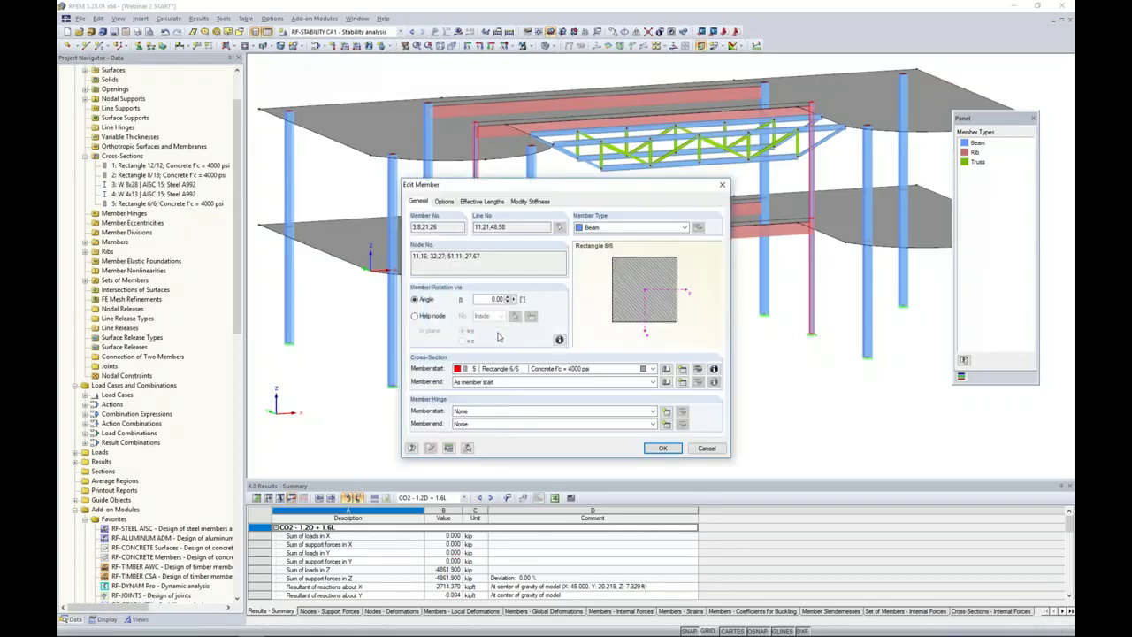
click(540, 369)
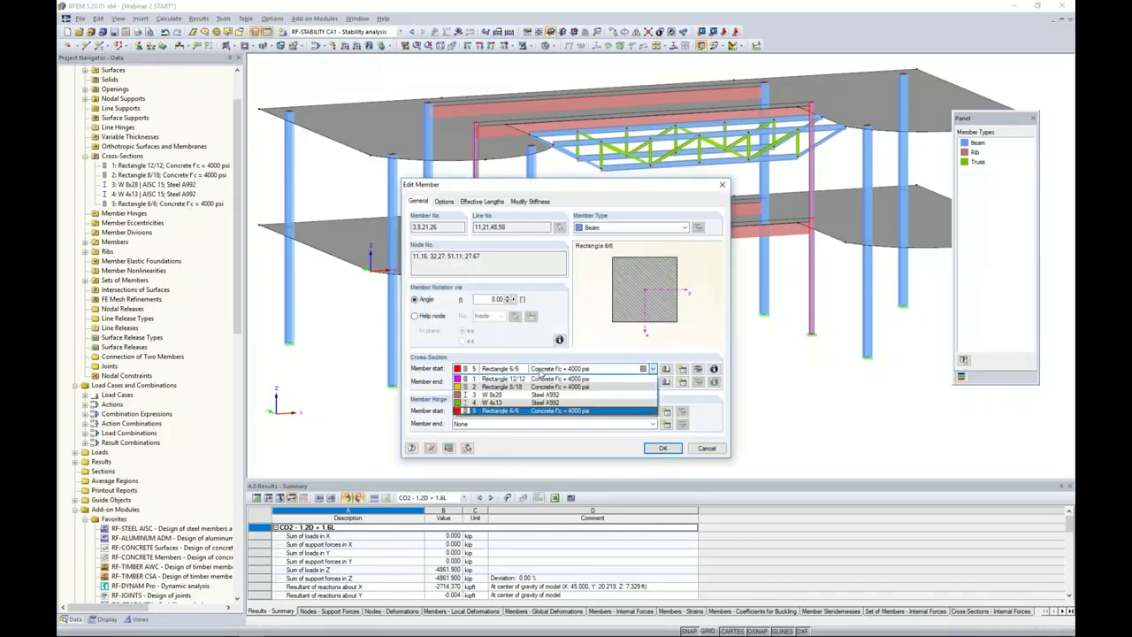
click(534, 380)
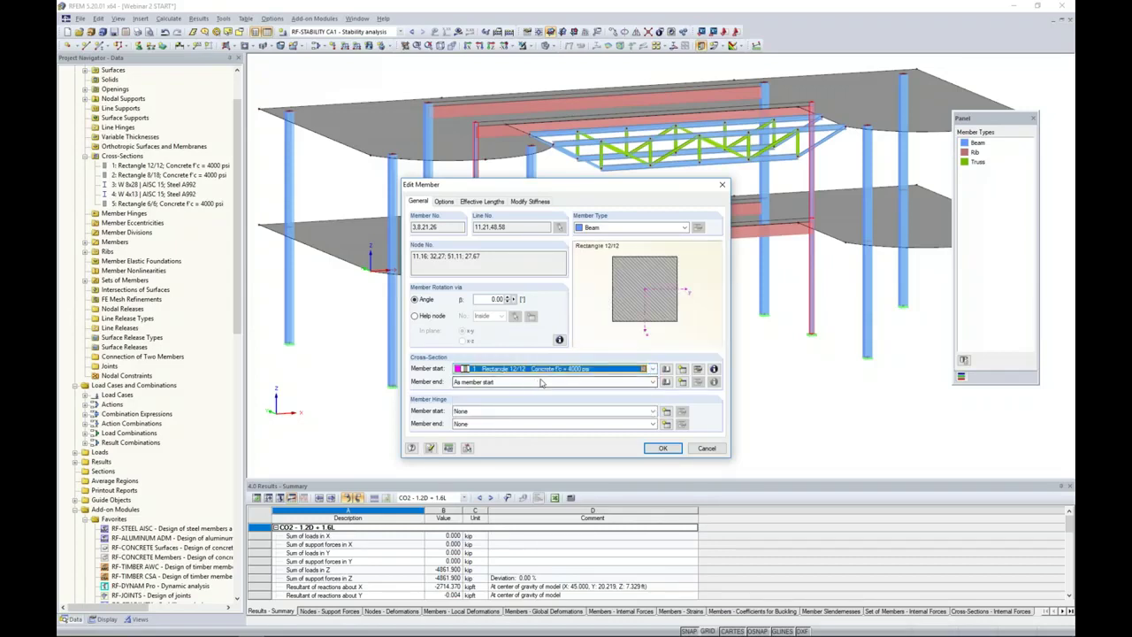
click(665, 449)
click(548, 343)
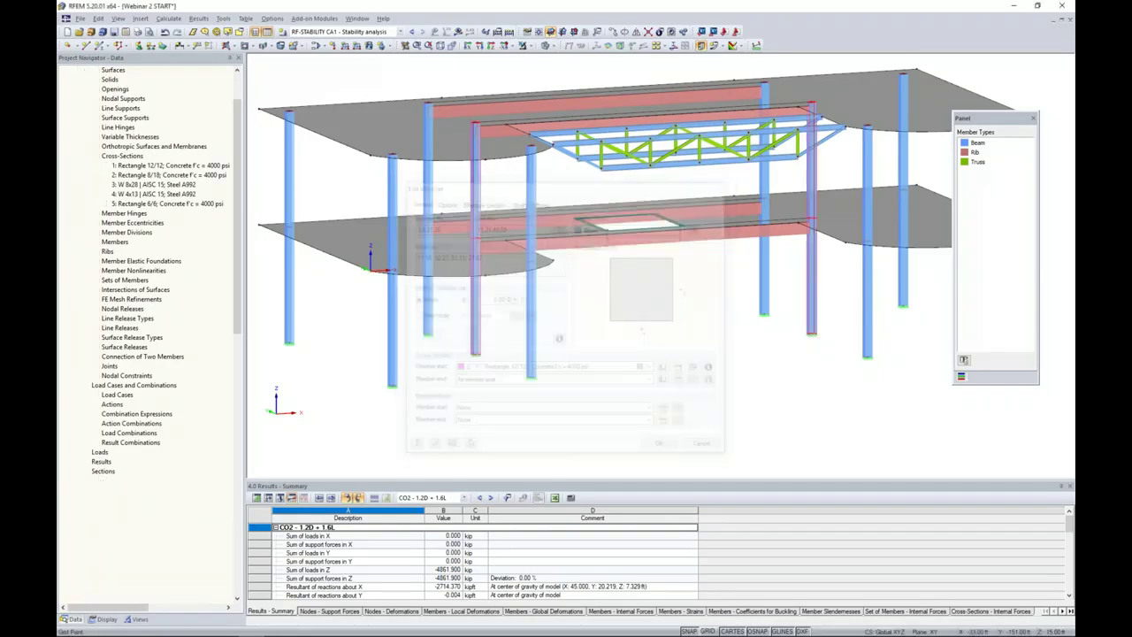
ctrl+middle_drag(599, 328, 626, 342)
ctrl+middle_drag(656, 353, 605, 349)
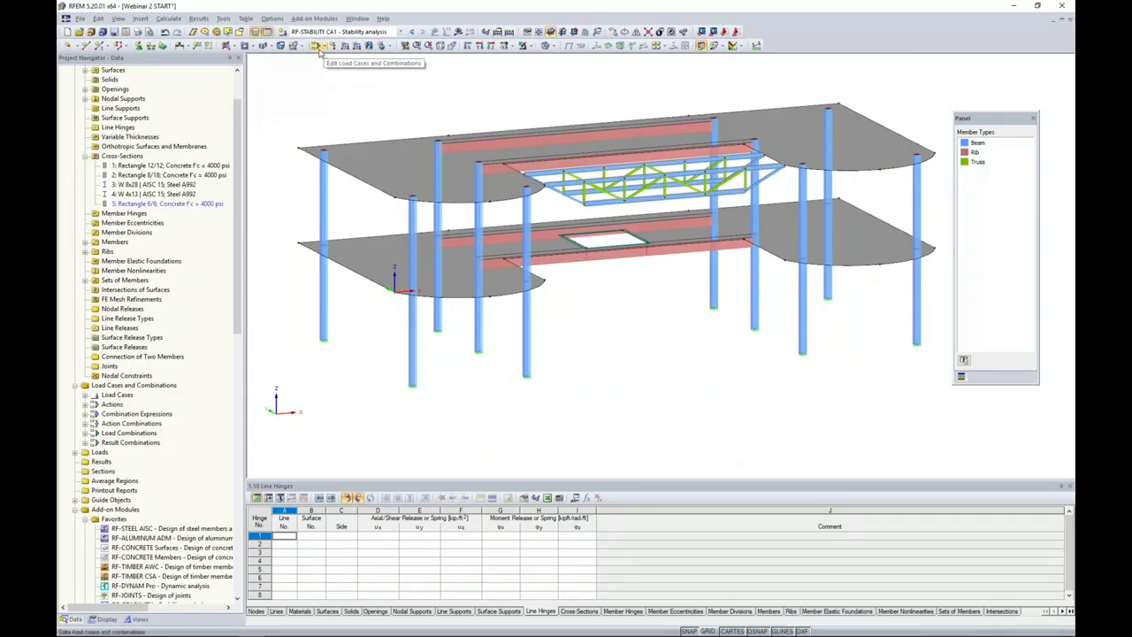
Set the method of analysis for load combination CO2 - 1.2D + 1.6L to second-order analysis (P-Delta / P-delta).
click(317, 47)
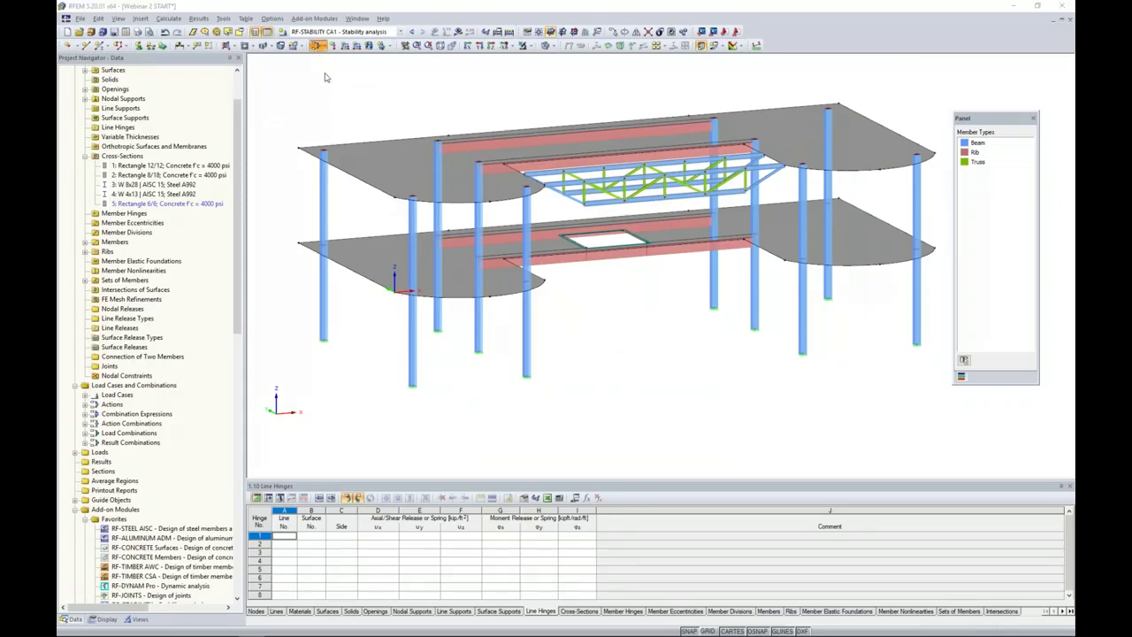
click(543, 156)
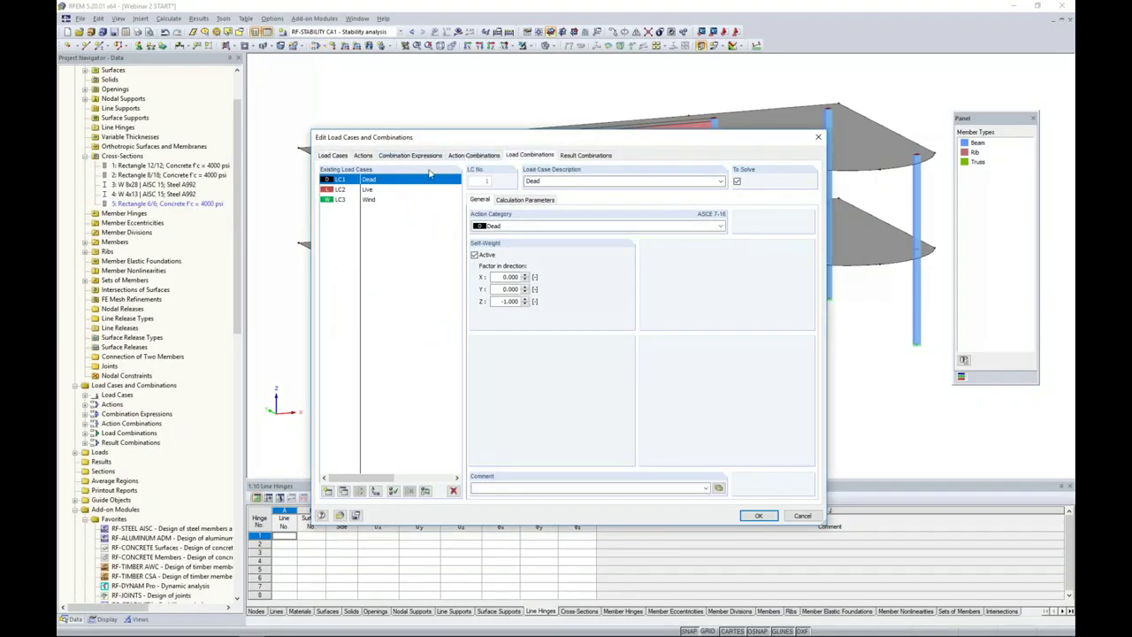
click(379, 190)
click(507, 201)
click(475, 237)
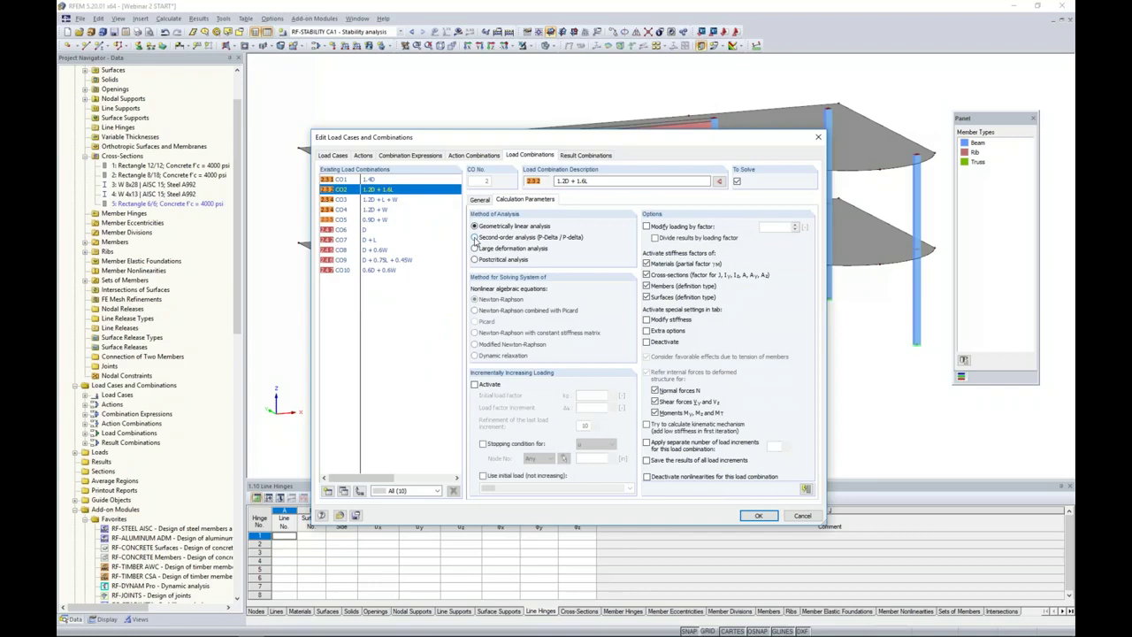
click(756, 515)
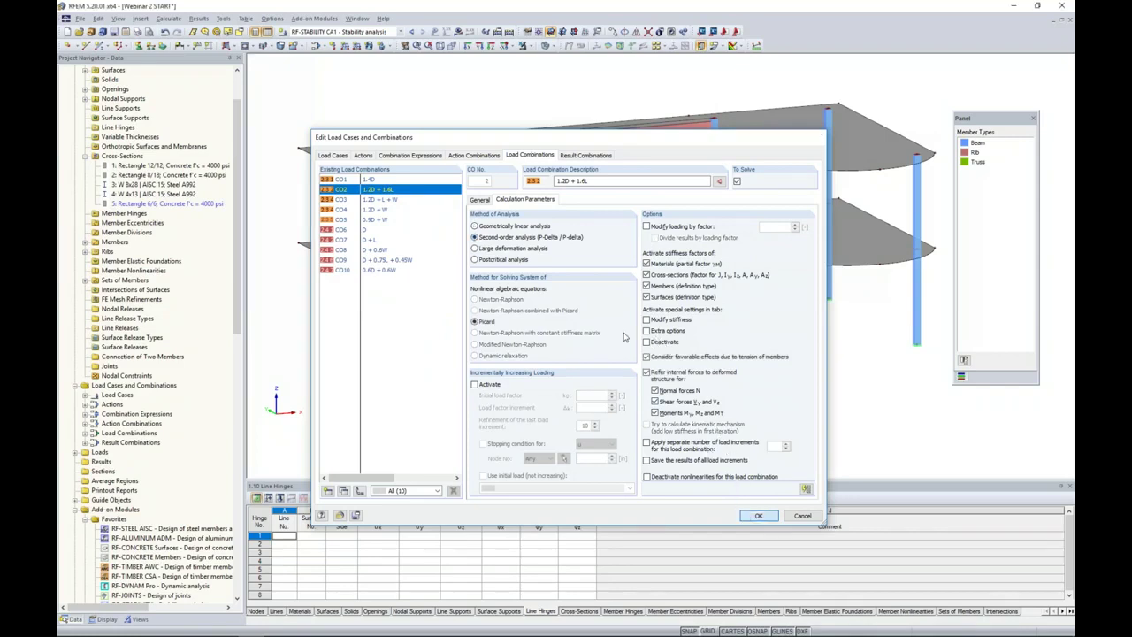
Calculate CO2 and inspect the global deformations from both sides of the model with a deformation display factor of 24.
click(457, 33)
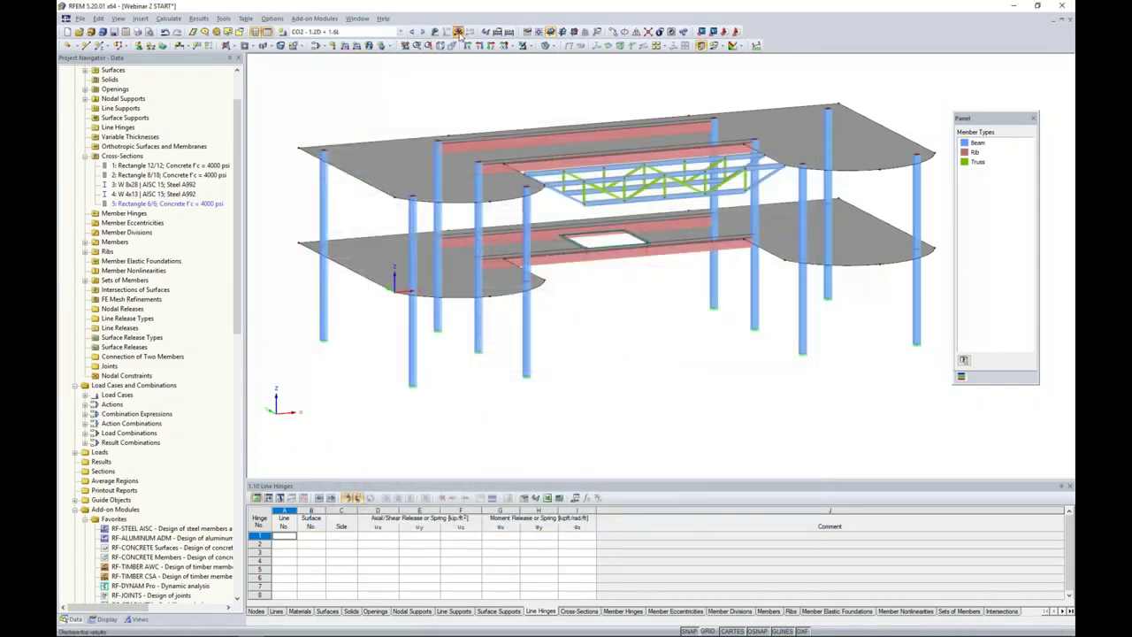
click(546, 340)
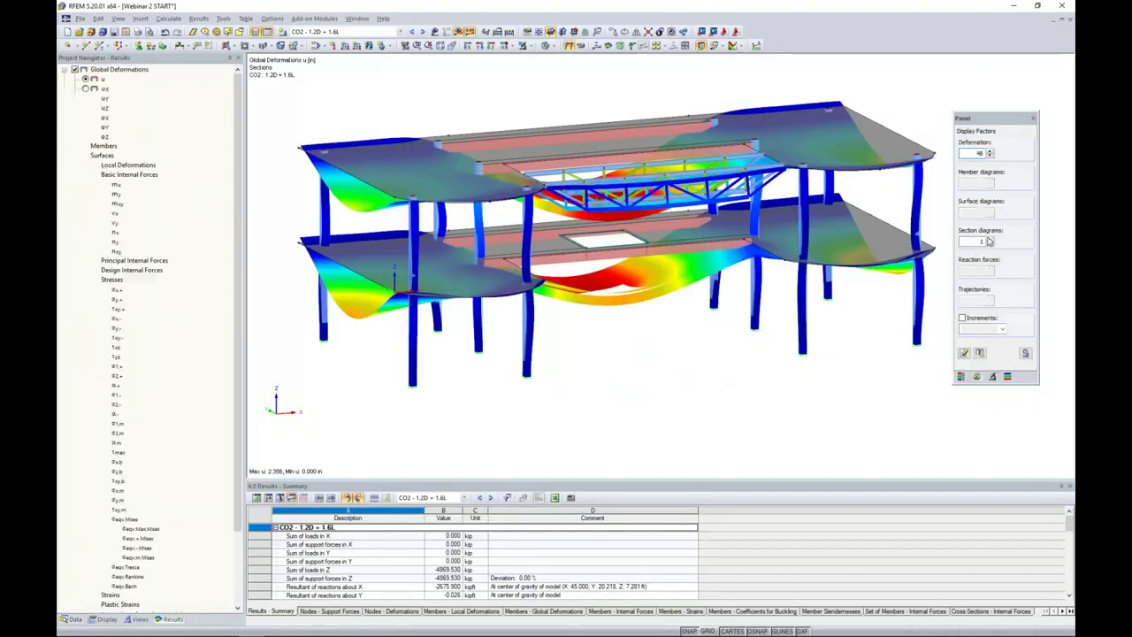
click(990, 156)
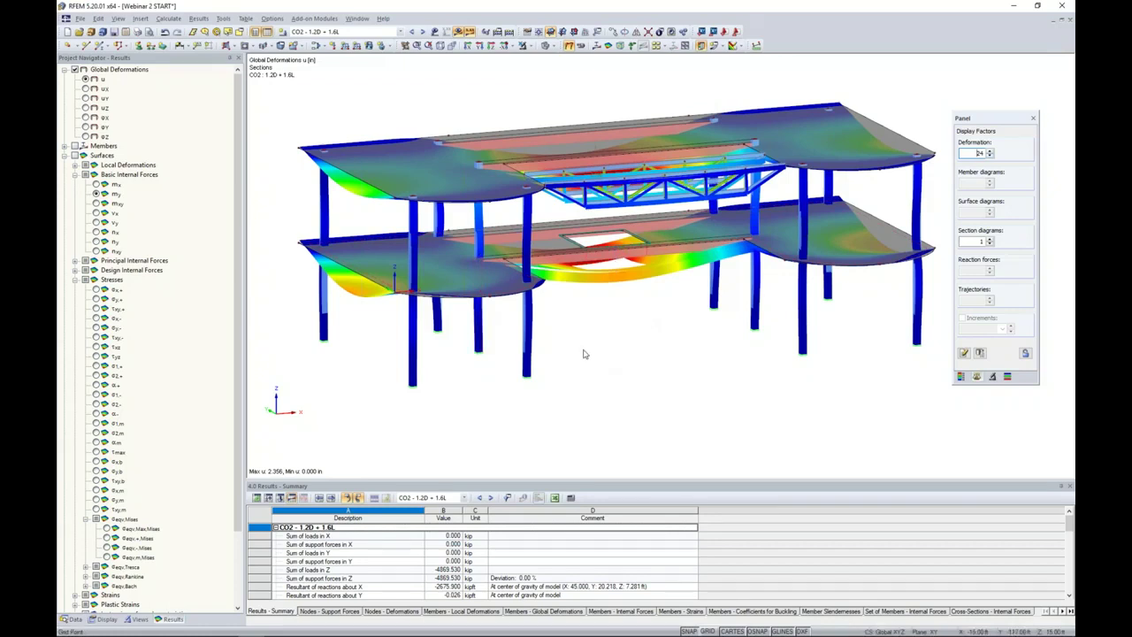
scroll(468, 351, down, 1)
right_drag(466, 352, 967, 378)
click(411, 408)
right_drag(450, 406, 737, 373)
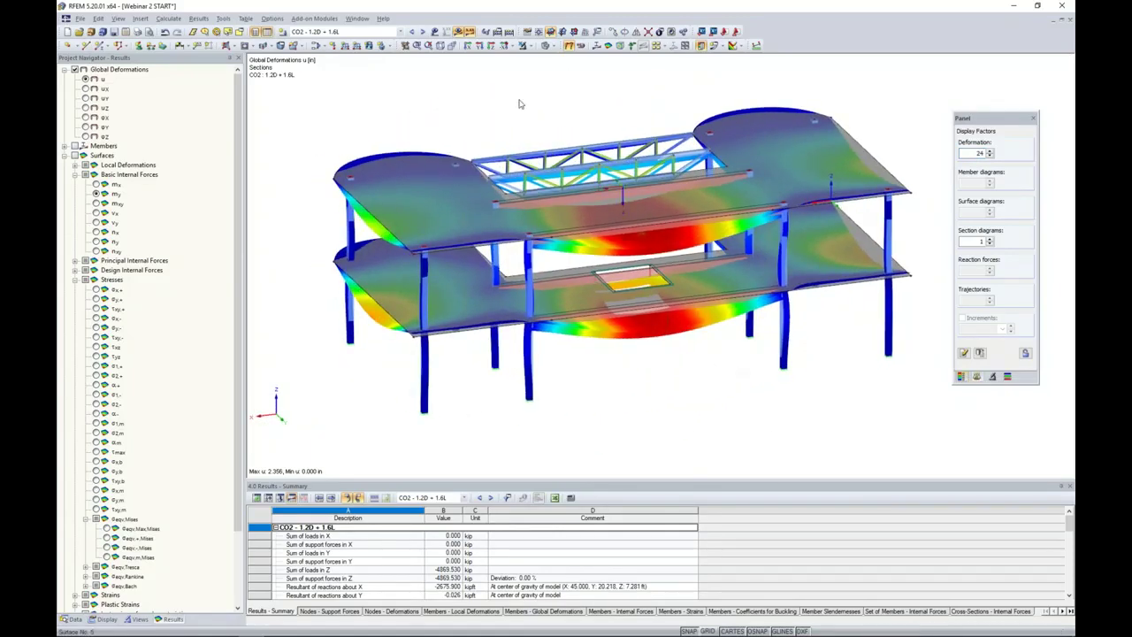
Hide the results and examine the member type and rib integration-width settings of the lower slab's outer edge rib, leaving them unedited.
click(469, 32)
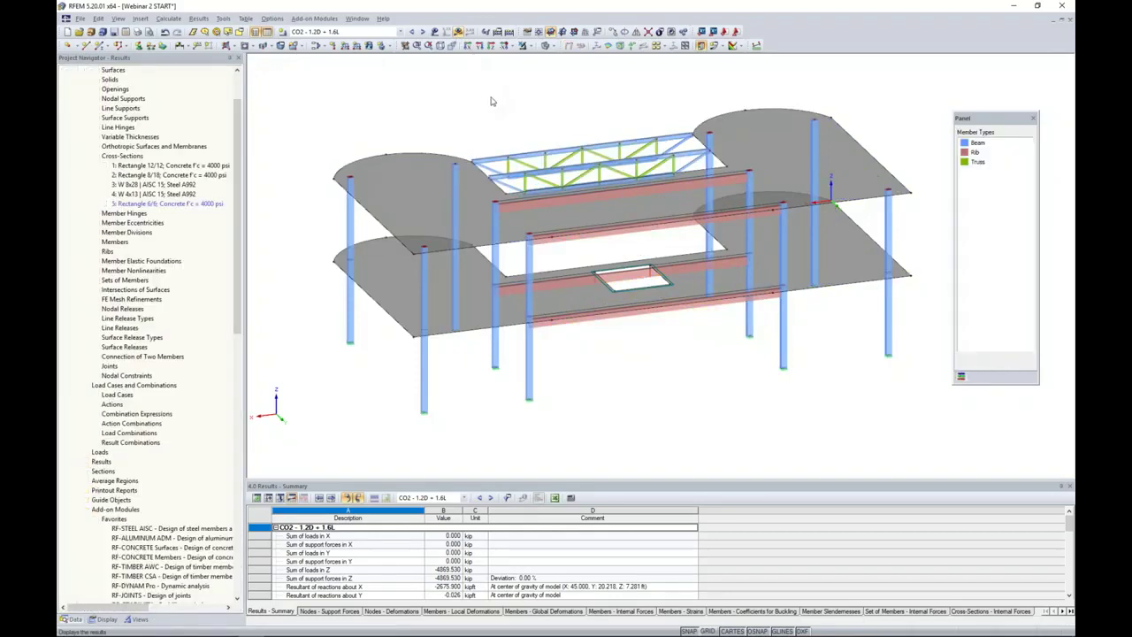
drag(245, 212, 215, 212)
mouse_move(600, 363)
middle_down()
mouse_move(610, 366)
mouse_move(599, 342)
middle_up()
scroll(466, 311, up, 4)
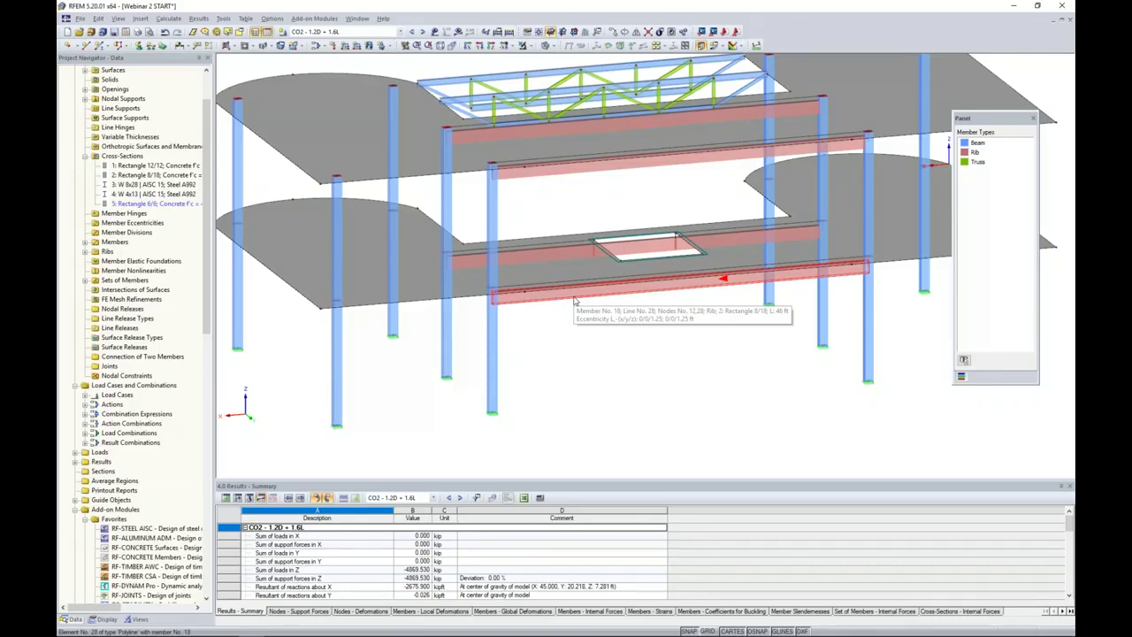
double_click(574, 301)
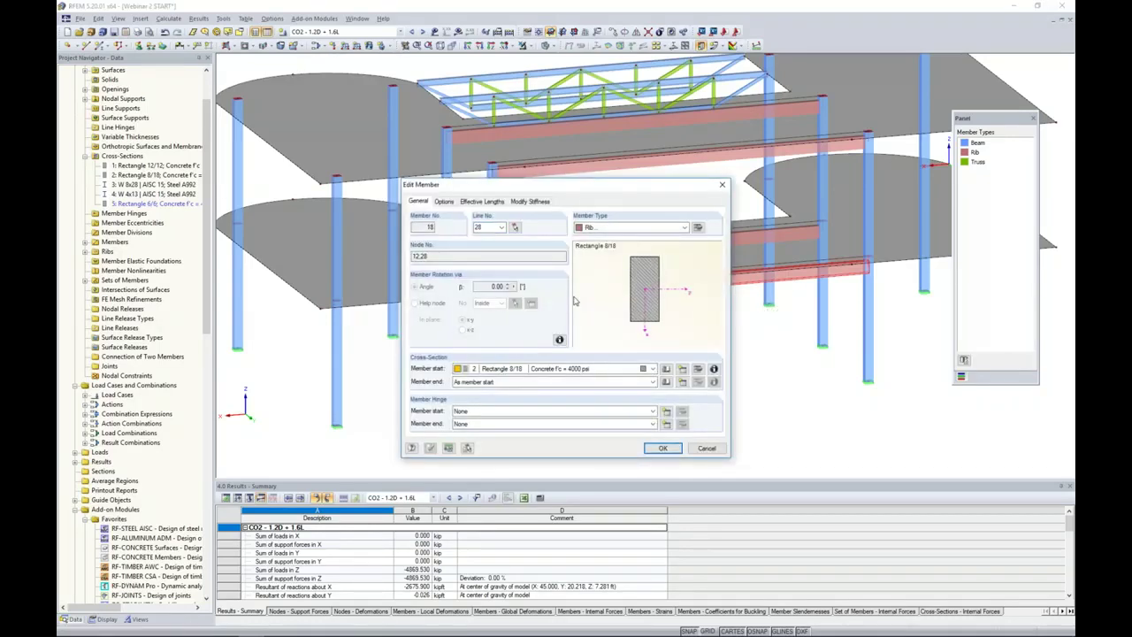
click(626, 228)
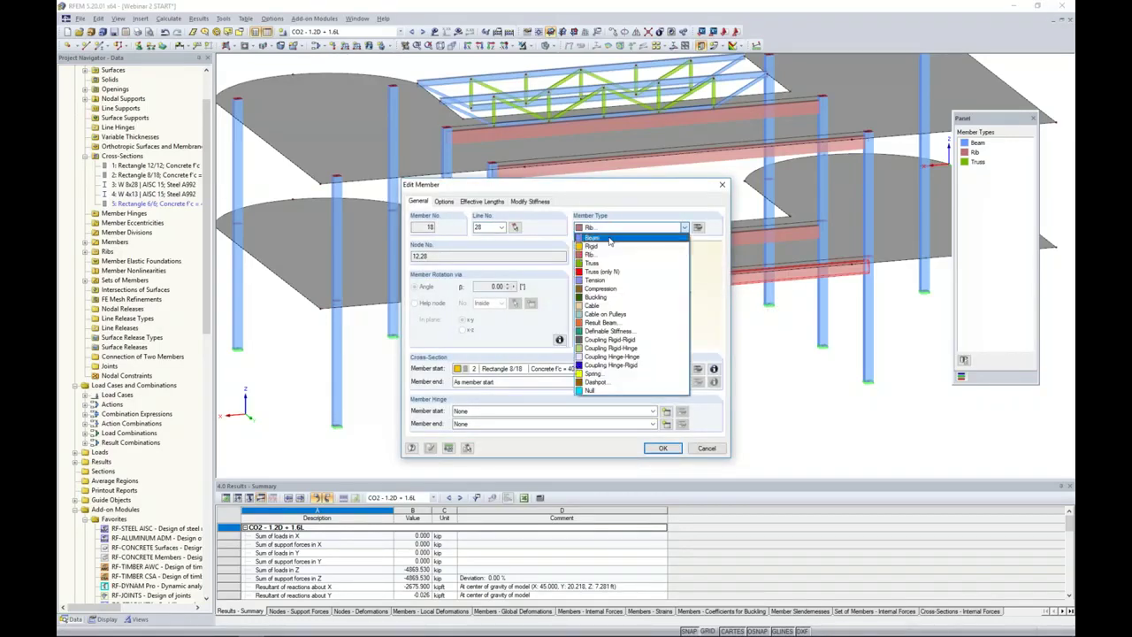
click(605, 258)
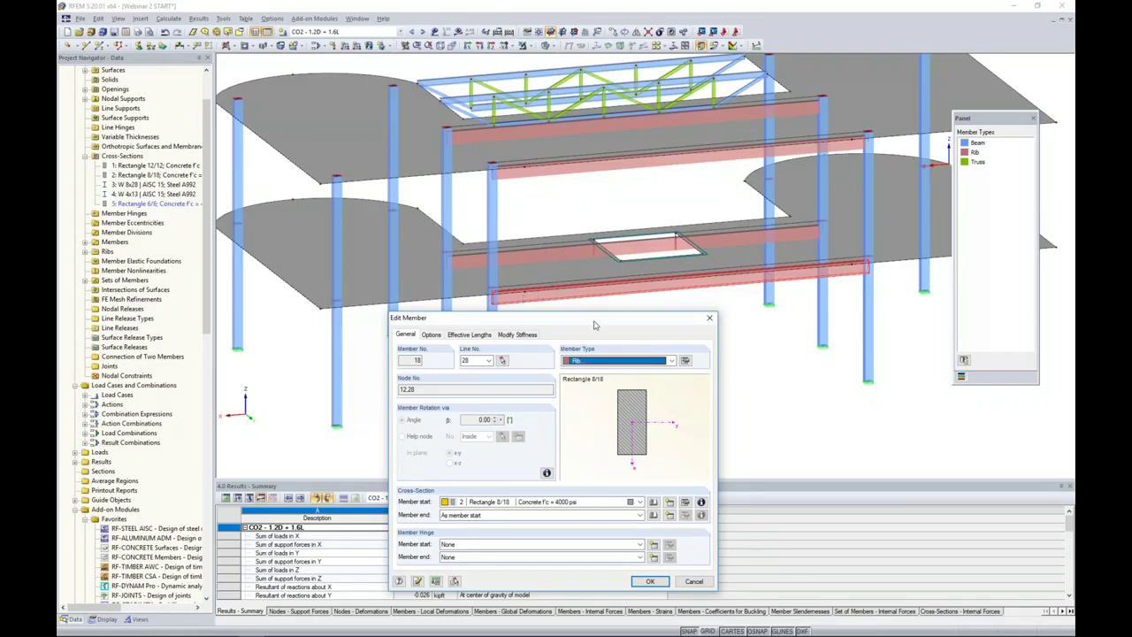
click(684, 360)
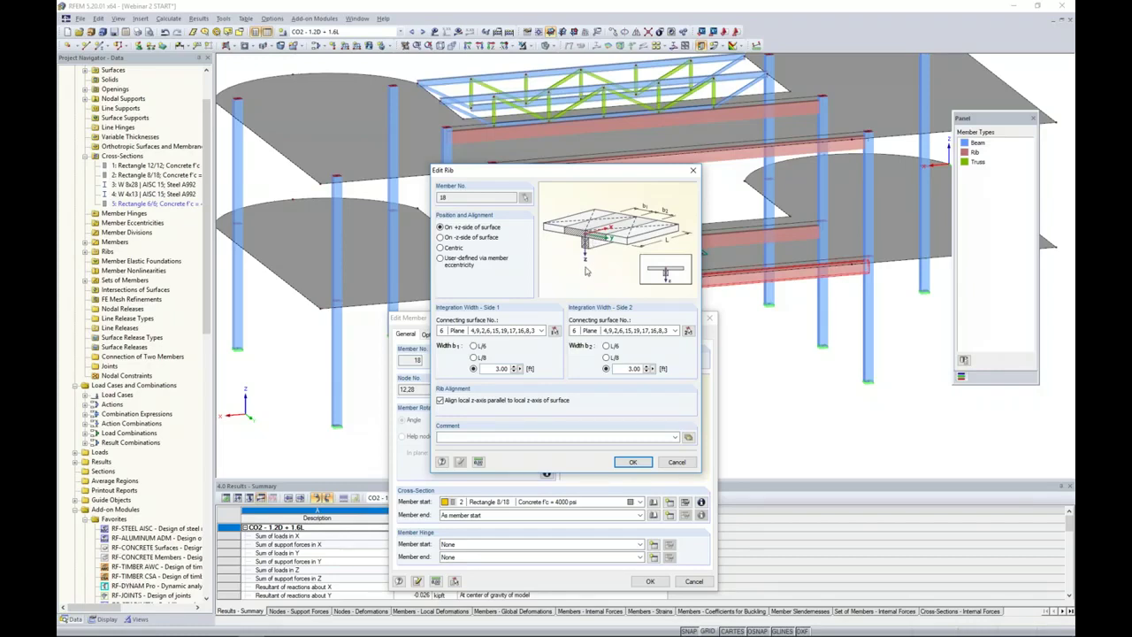
click(670, 465)
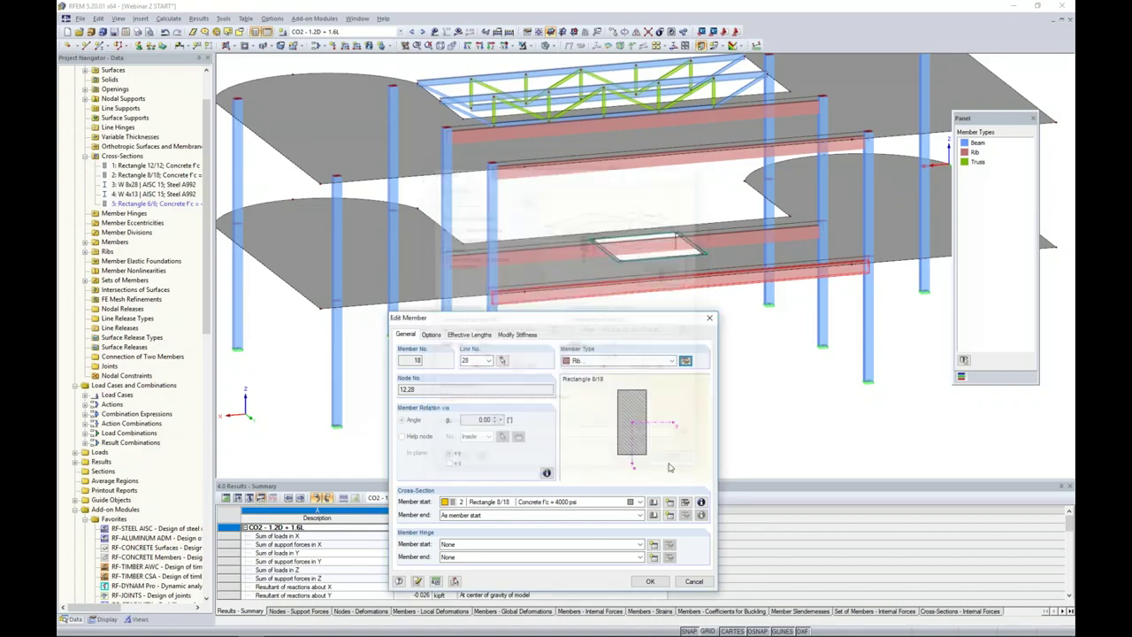
click(696, 582)
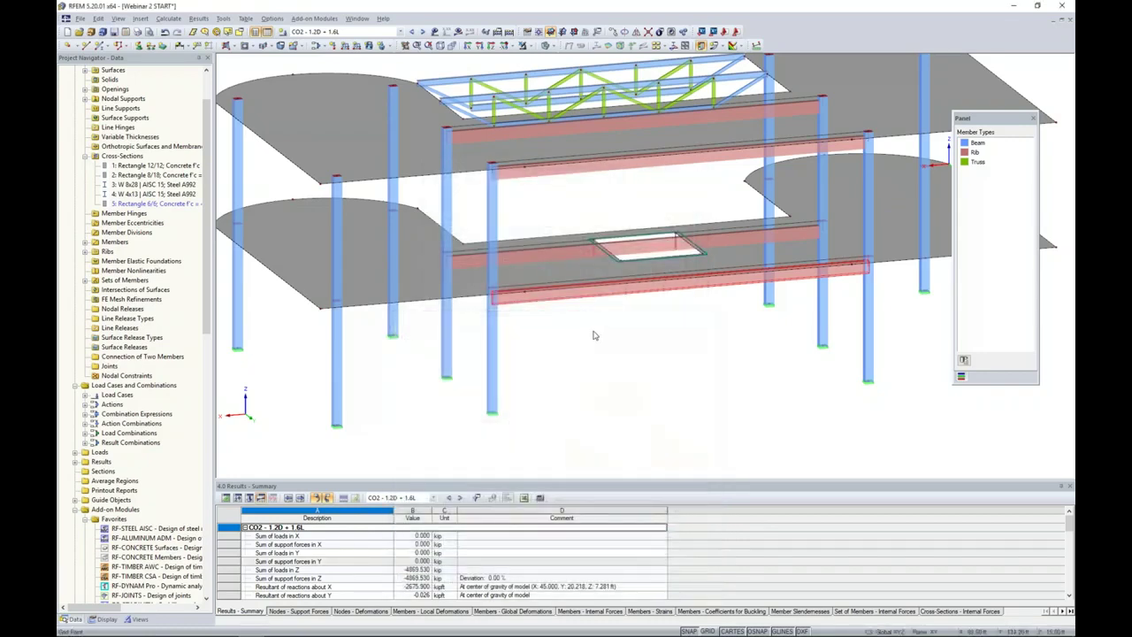
mouse_move(549, 299)
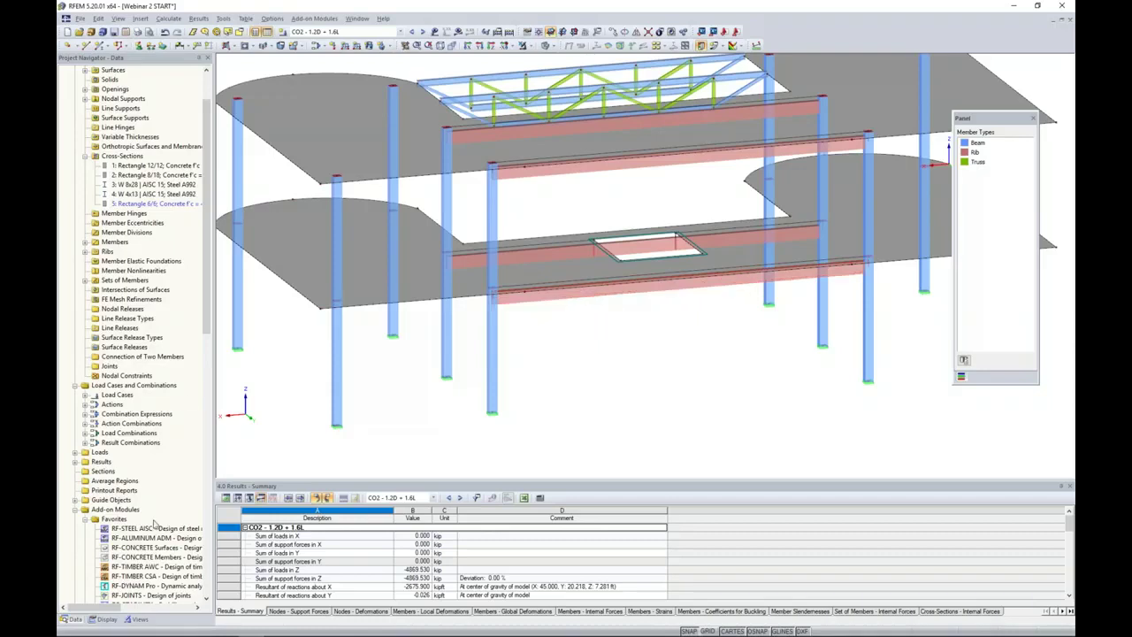
Show only the rib members in the model by using the generated visibility for members by type.
click(138, 619)
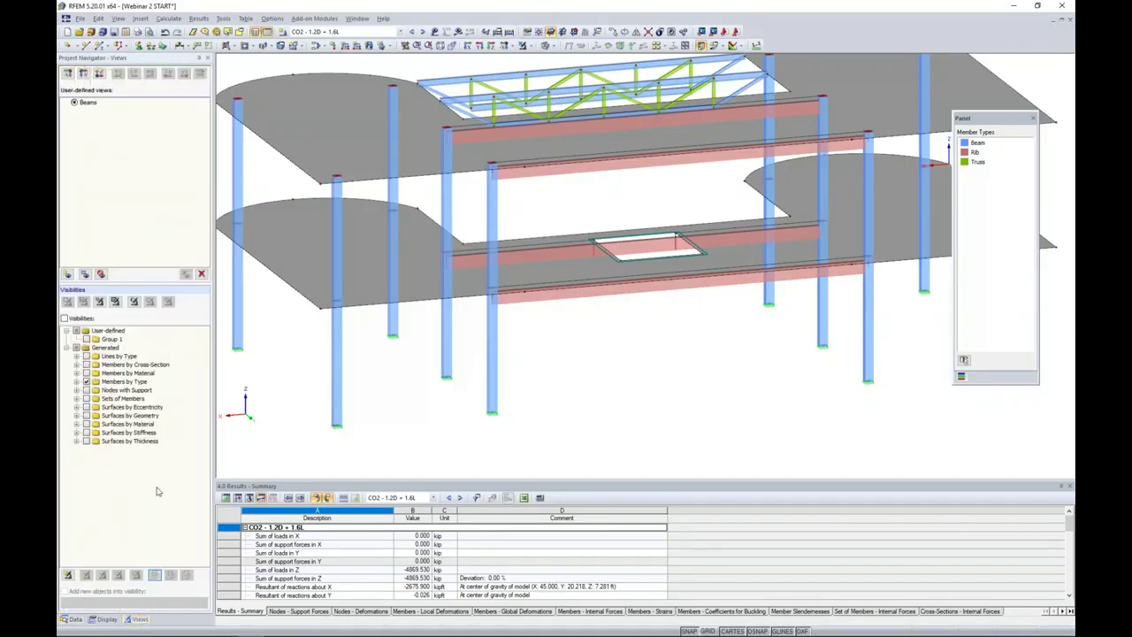
click(77, 382)
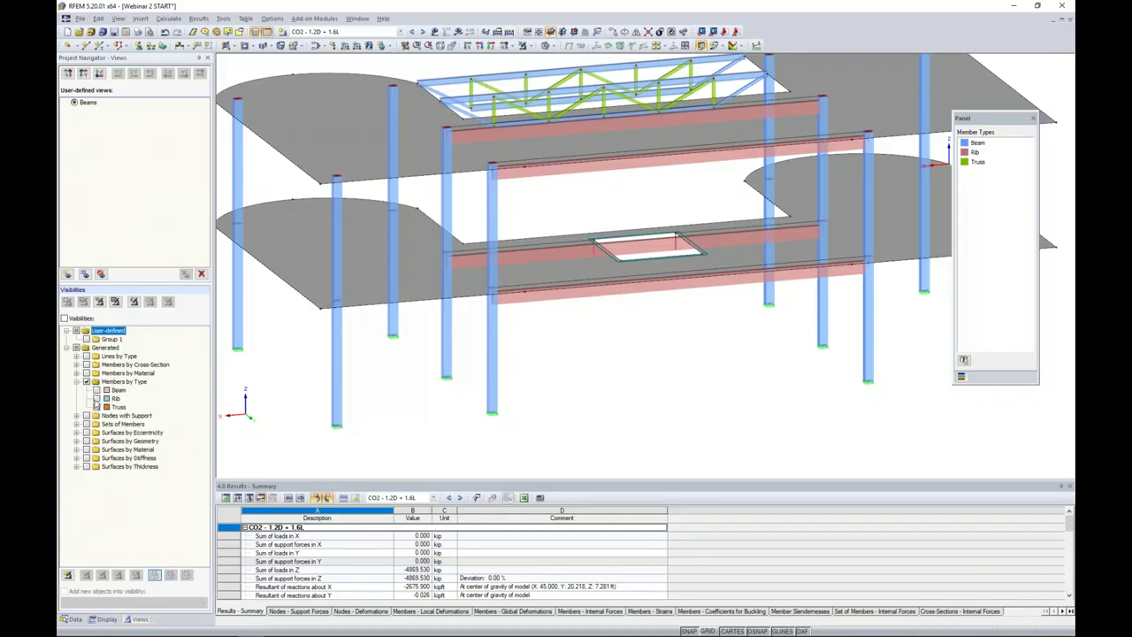
click(96, 399)
ctrl+middle_drag(580, 265, 544, 280)
Change the member type of all rib members to Beam, accepting the deletion of the results and FE mesh.
drag(837, 359, 380, 97)
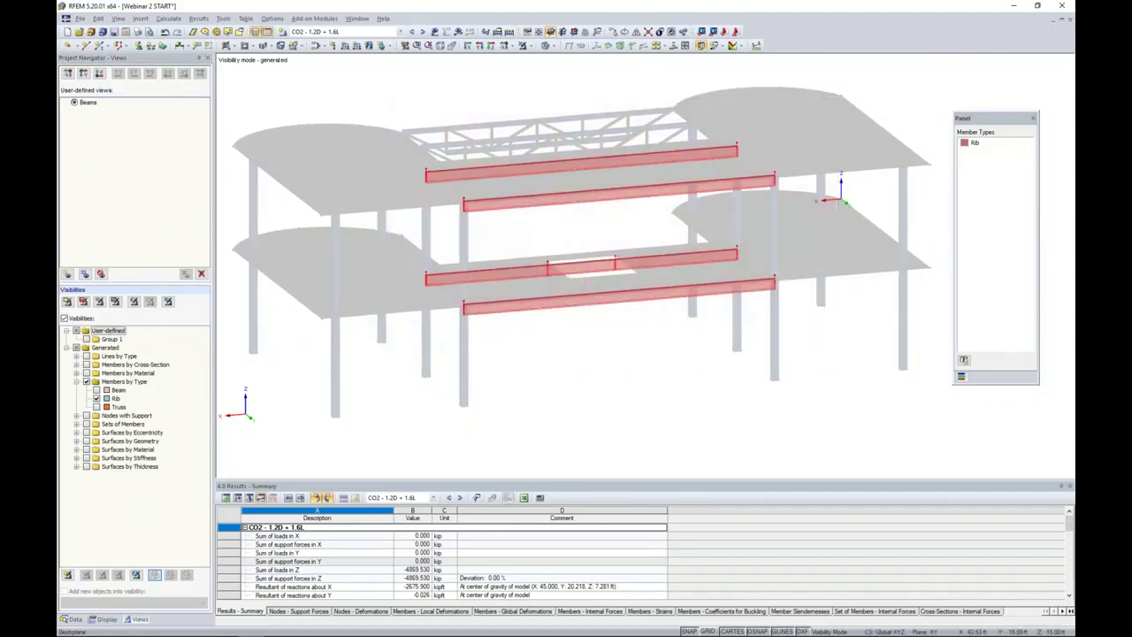
double_click(511, 169)
click(650, 227)
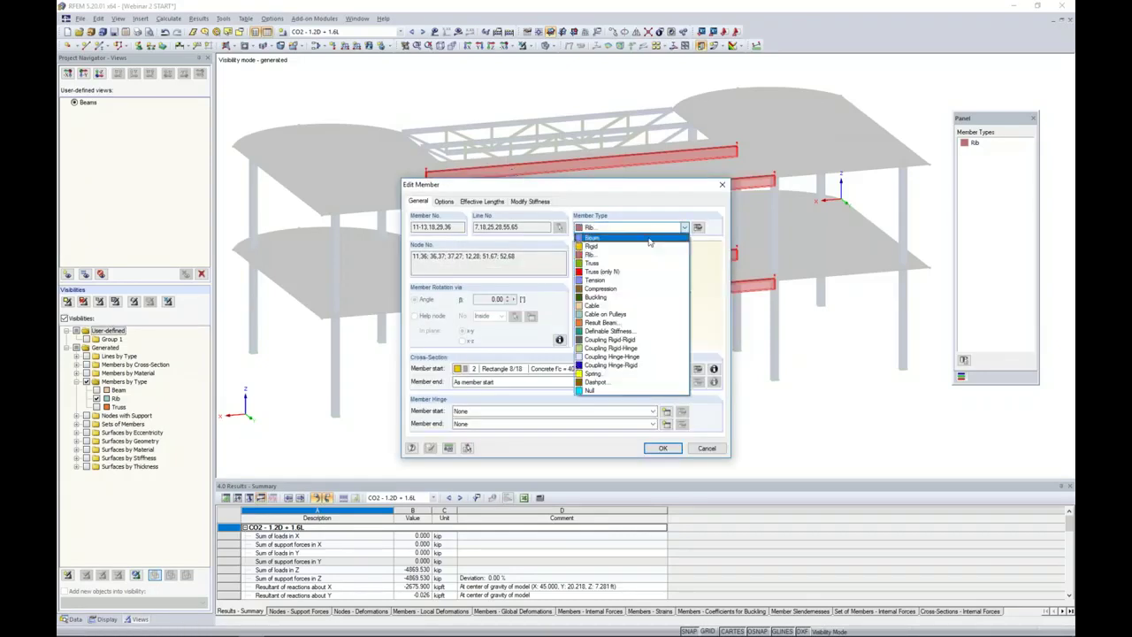
click(591, 237)
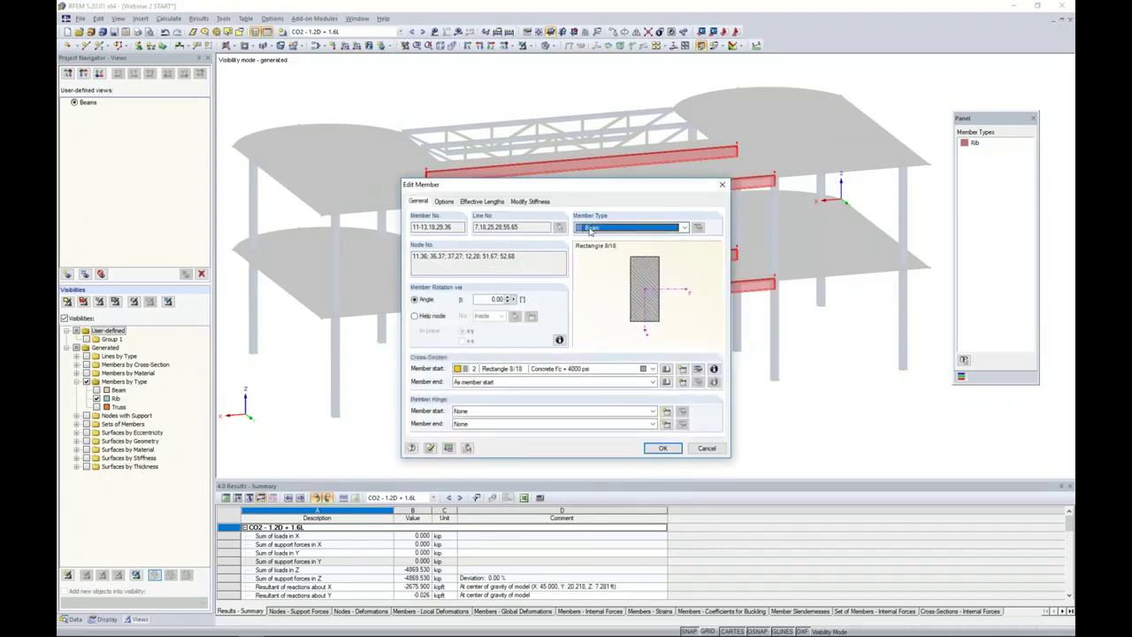
click(662, 447)
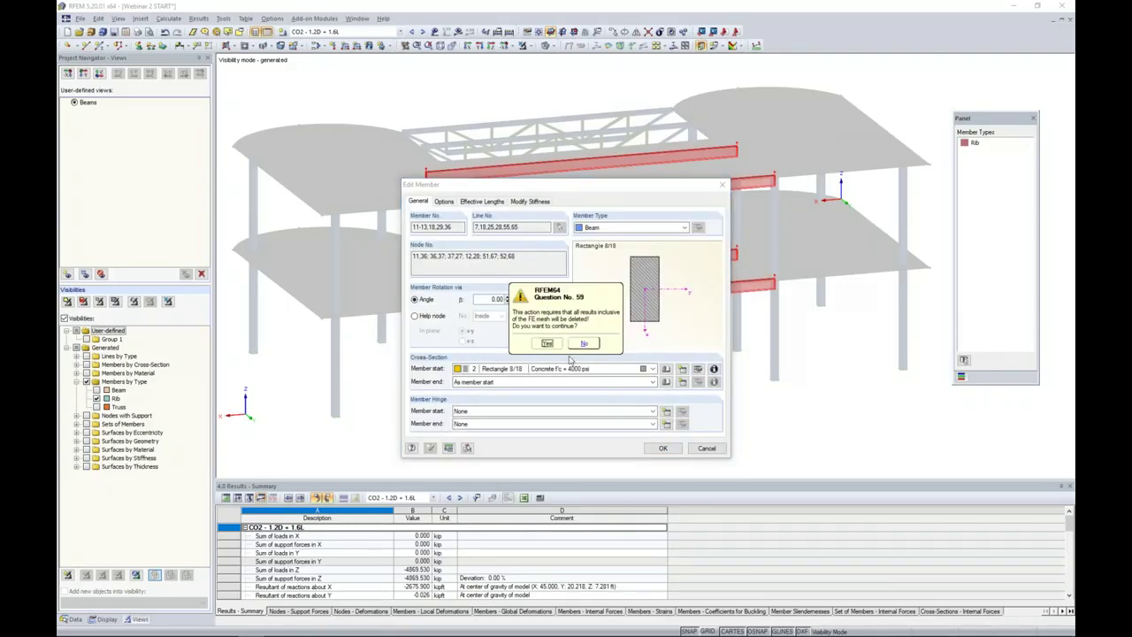
click(550, 343)
click(549, 334)
Start a new member eccentricity for all the isolated slab beams with the cross-section alignment at top center.
ctrl+middle_drag(540, 330, 509, 332)
scroll(504, 297, up, 3)
scroll(538, 357, down, 3)
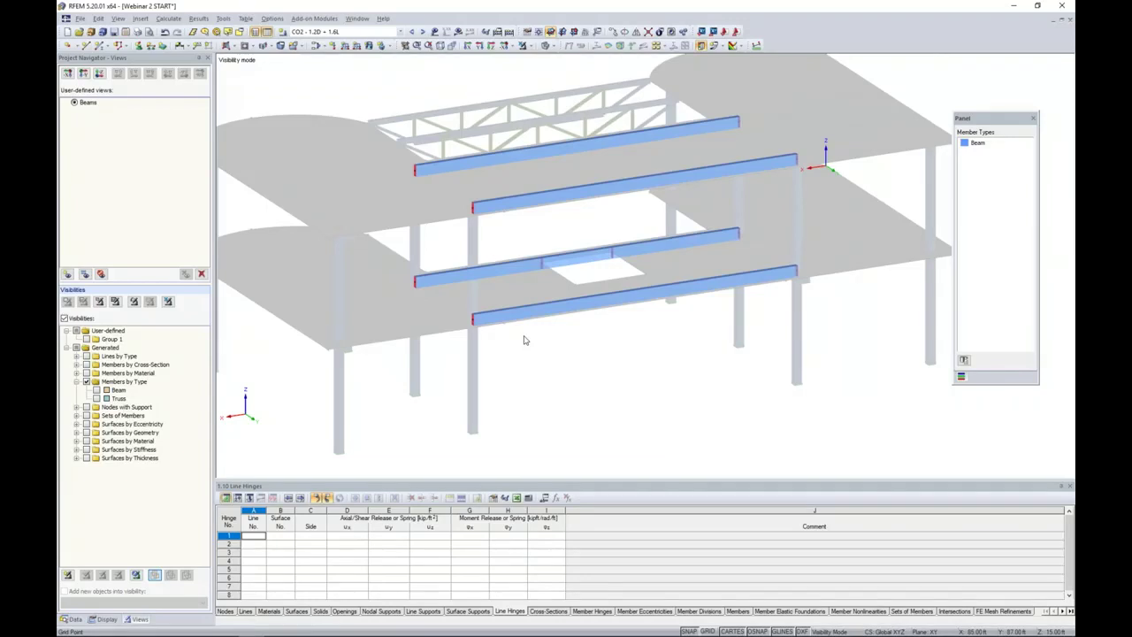
drag(852, 352, 352, 104)
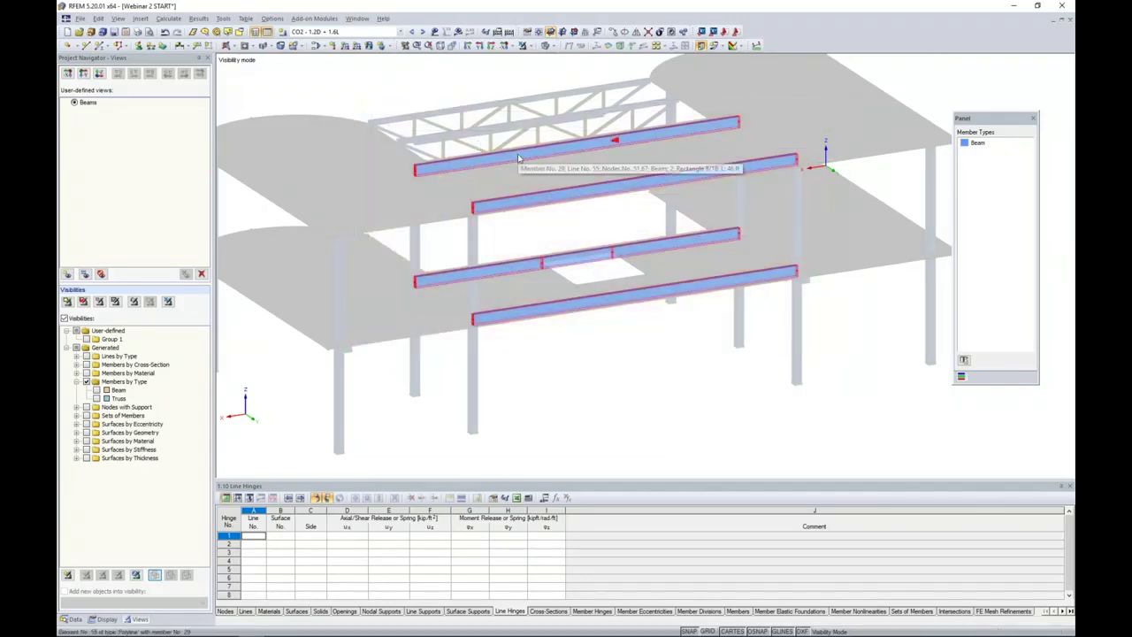
double_click(519, 158)
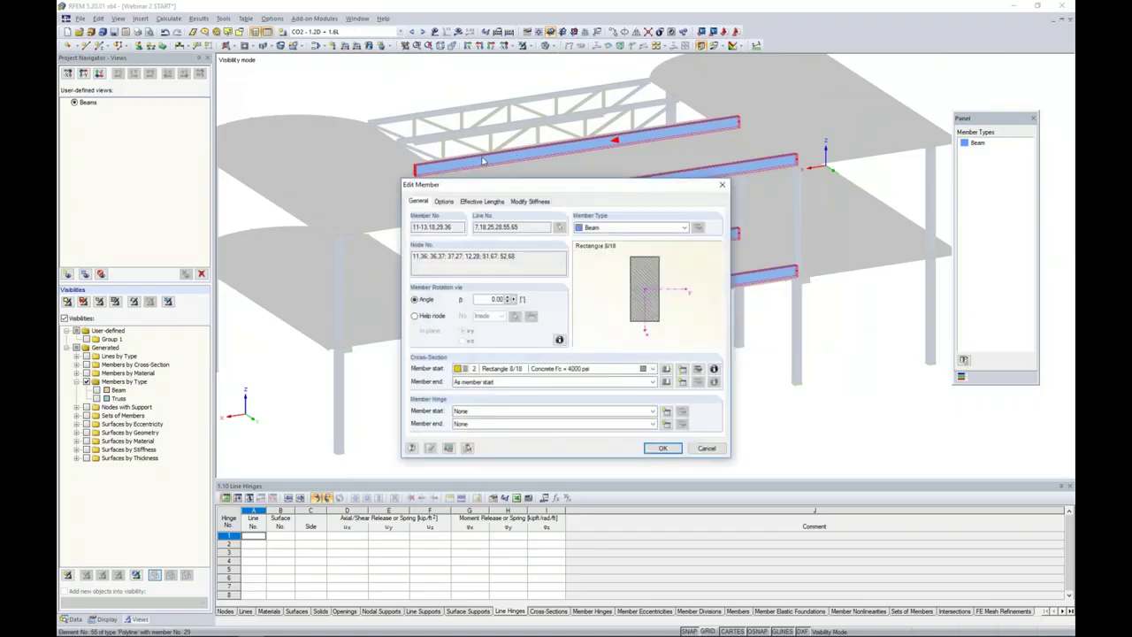
click(444, 202)
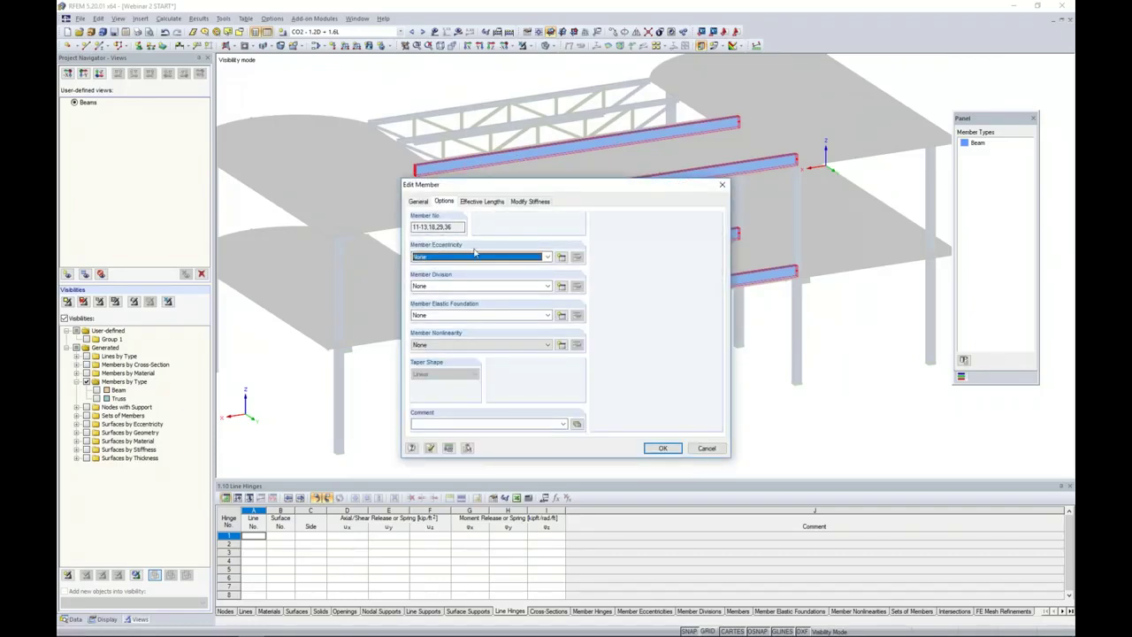
click(562, 256)
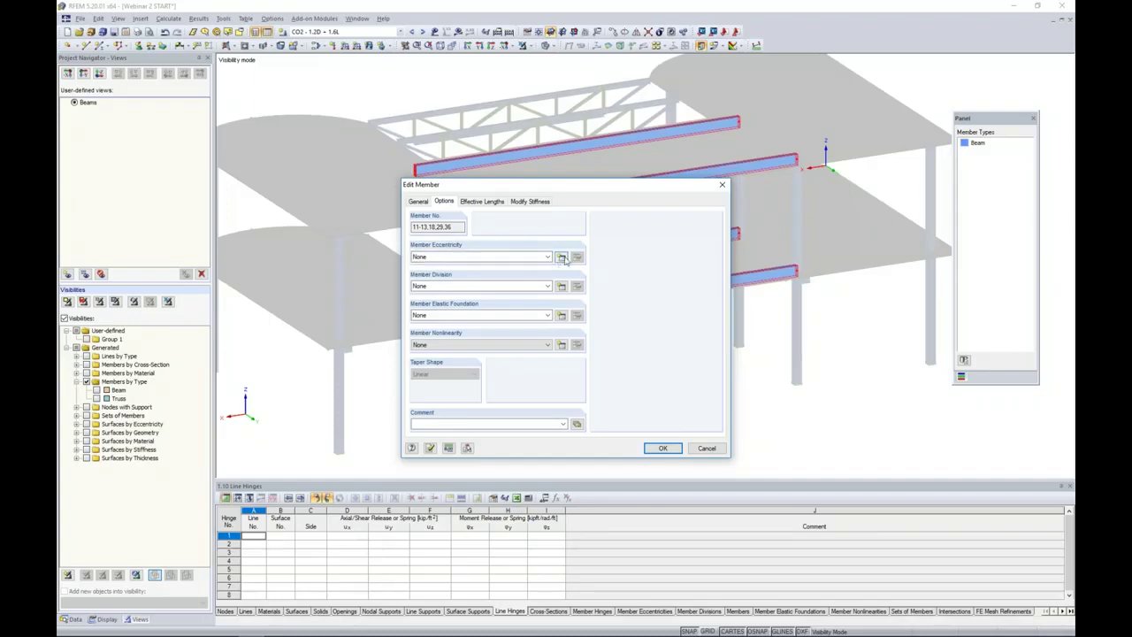
drag(560, 182, 662, 168)
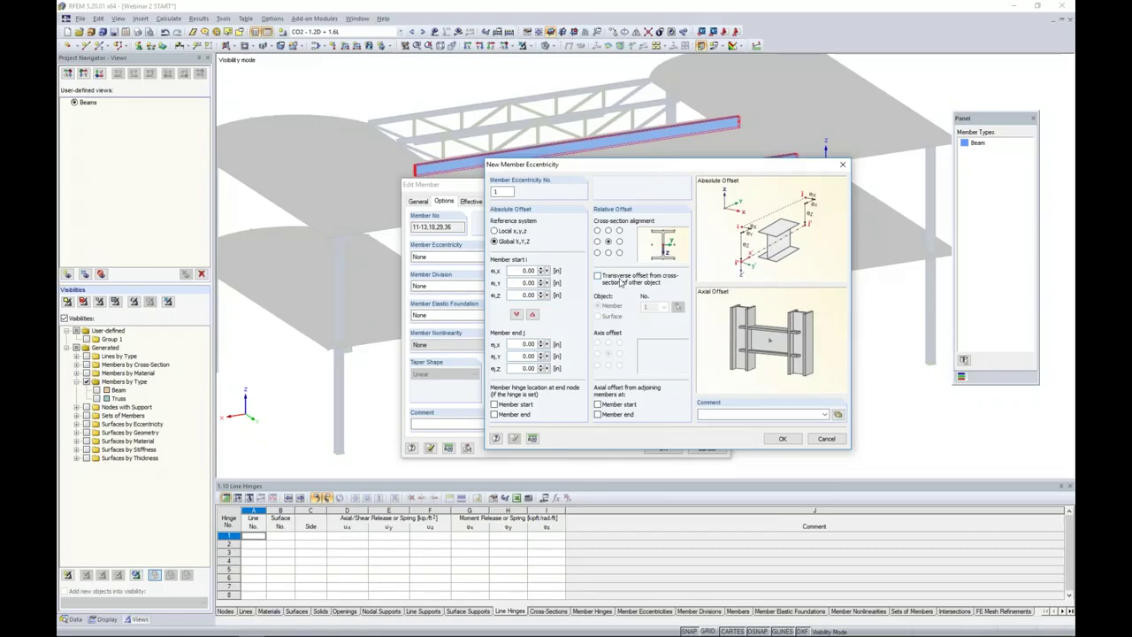
click(608, 231)
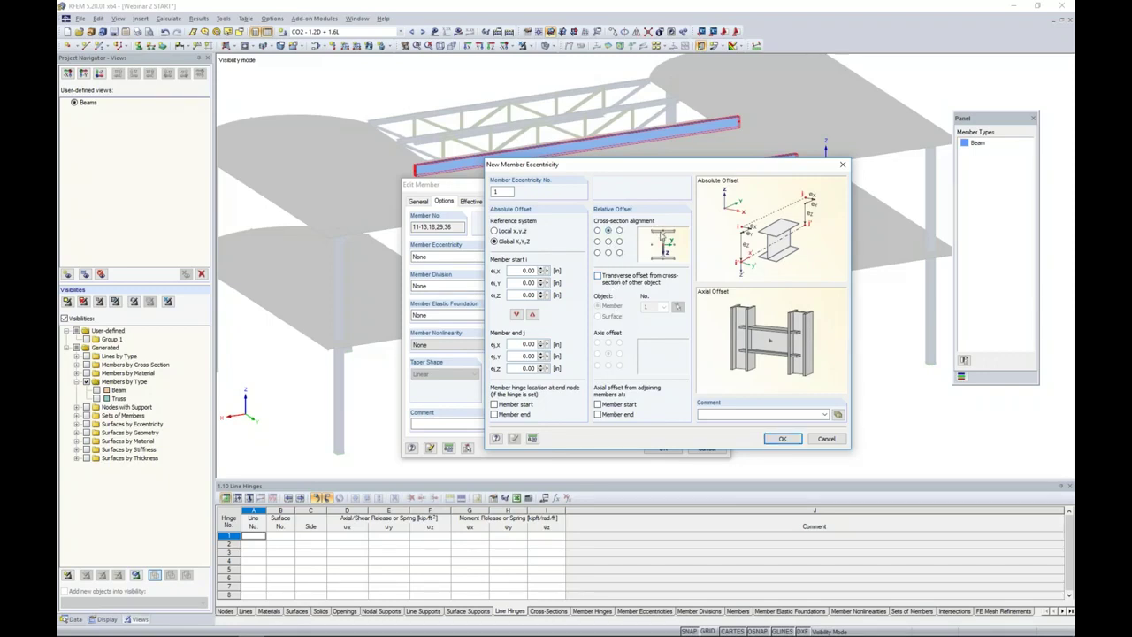
Add a transverse offset from surface 5, the upper slab, with the axis offset at its bottom face, and apply the eccentricity to the beams.
click(597, 275)
click(598, 316)
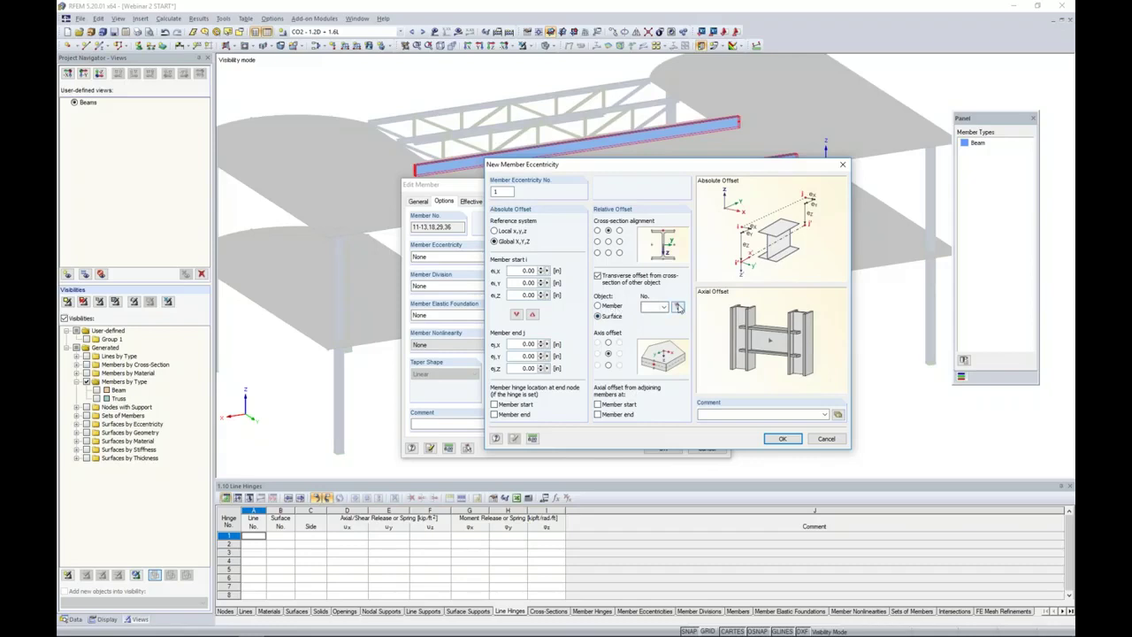
click(677, 306)
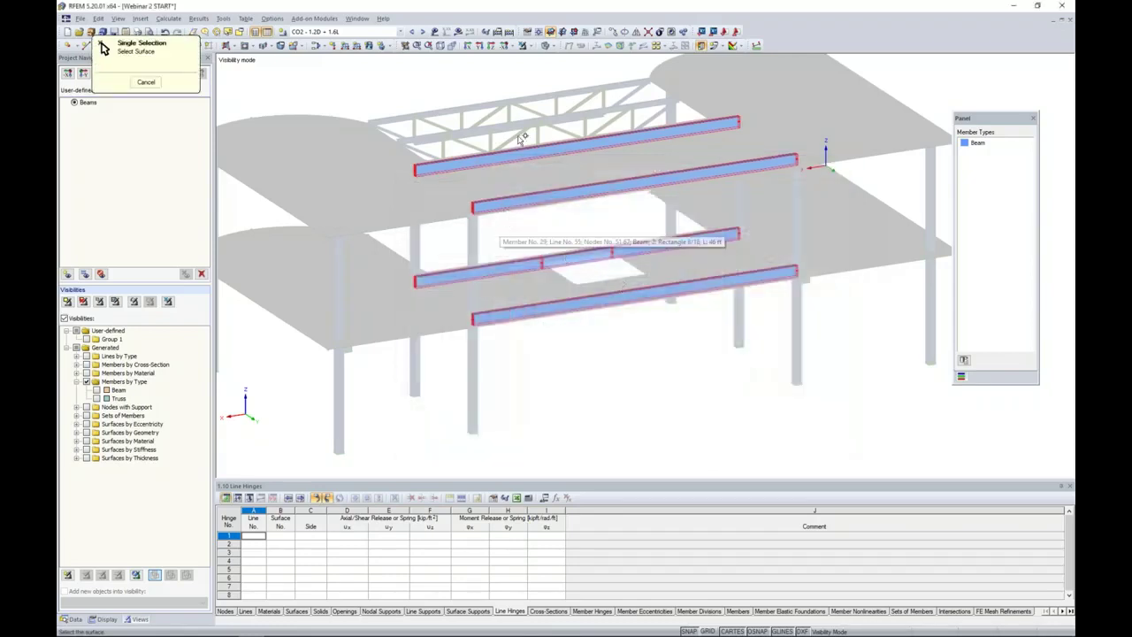
click(523, 46)
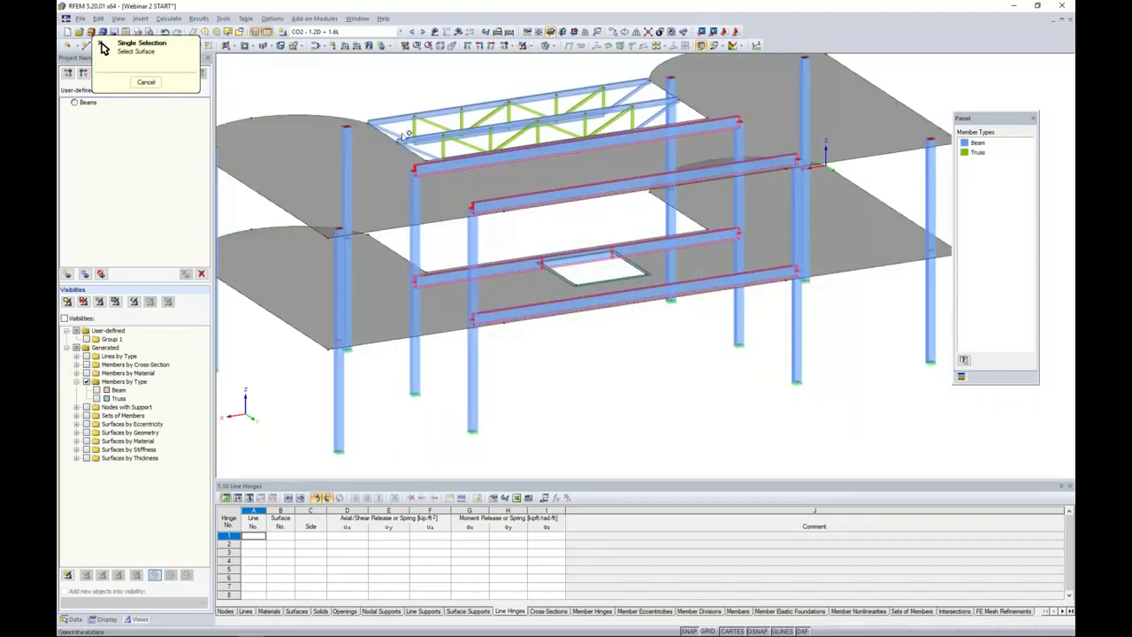
key(Escape)
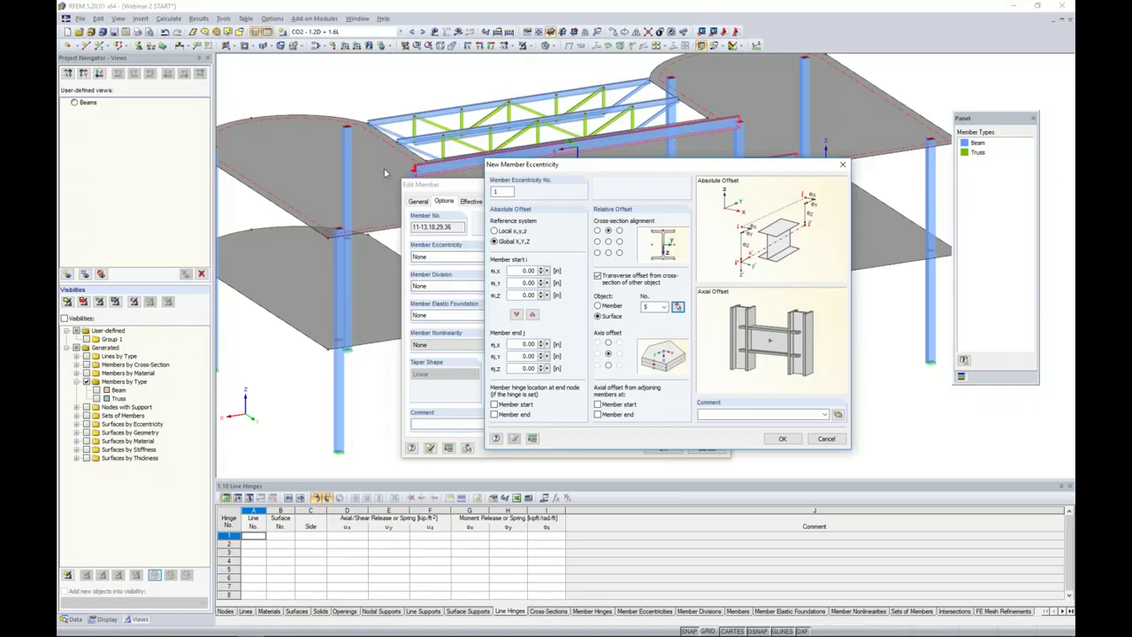
click(609, 365)
click(781, 439)
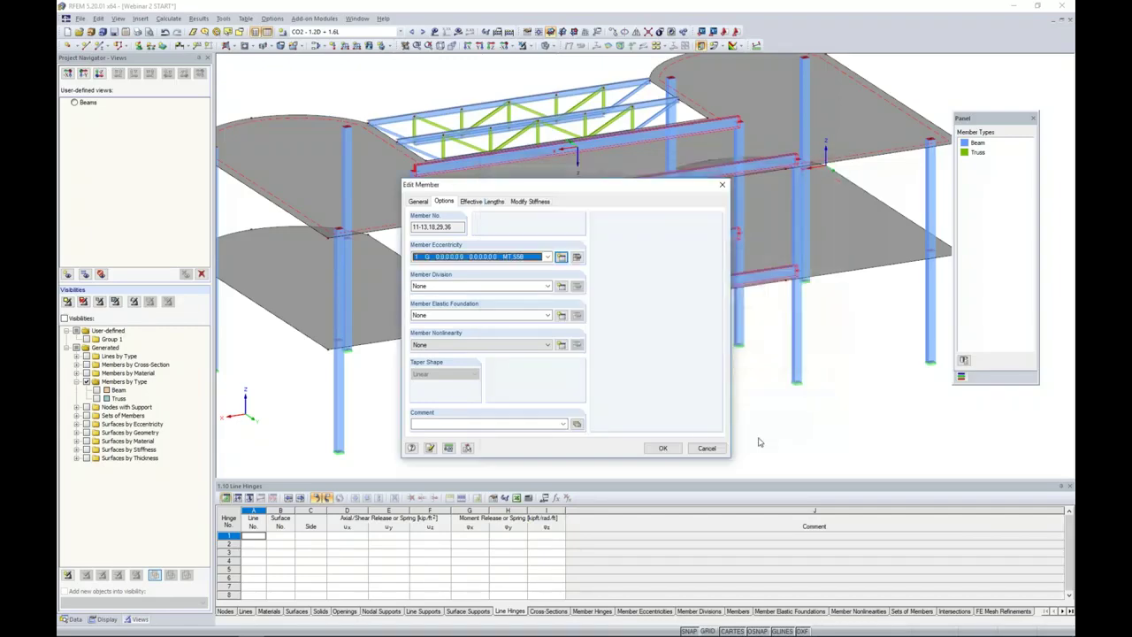
click(663, 447)
mouse_move(595, 353)
ctrl+middle_down()
mouse_move(595, 327)
mouse_move(606, 341)
ctrl+middle_up()
scroll(545, 342, up, 5)
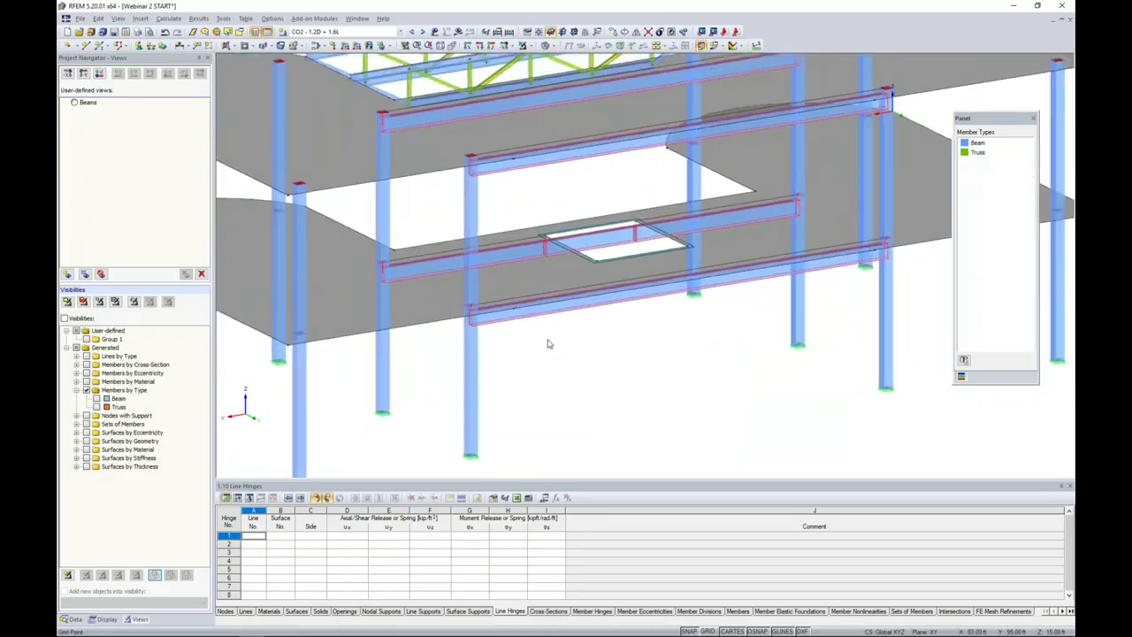
scroll(546, 343, down, 4)
scroll(522, 349, up, 2)
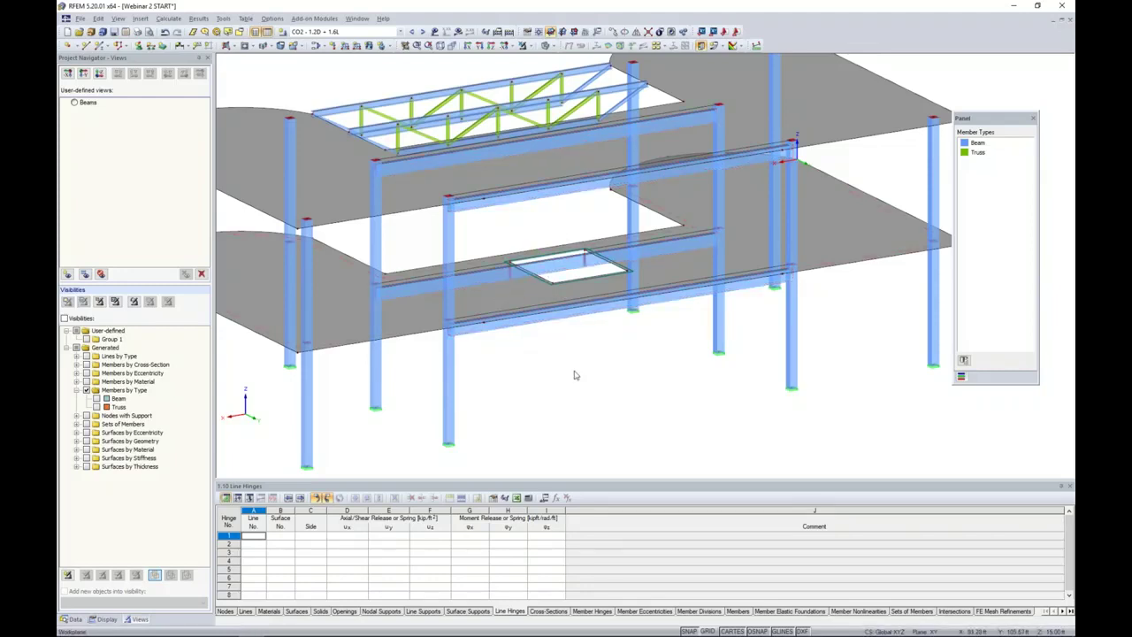
Start a new line release type with the translational release ux and the rotational release φx enabled.
click(76, 619)
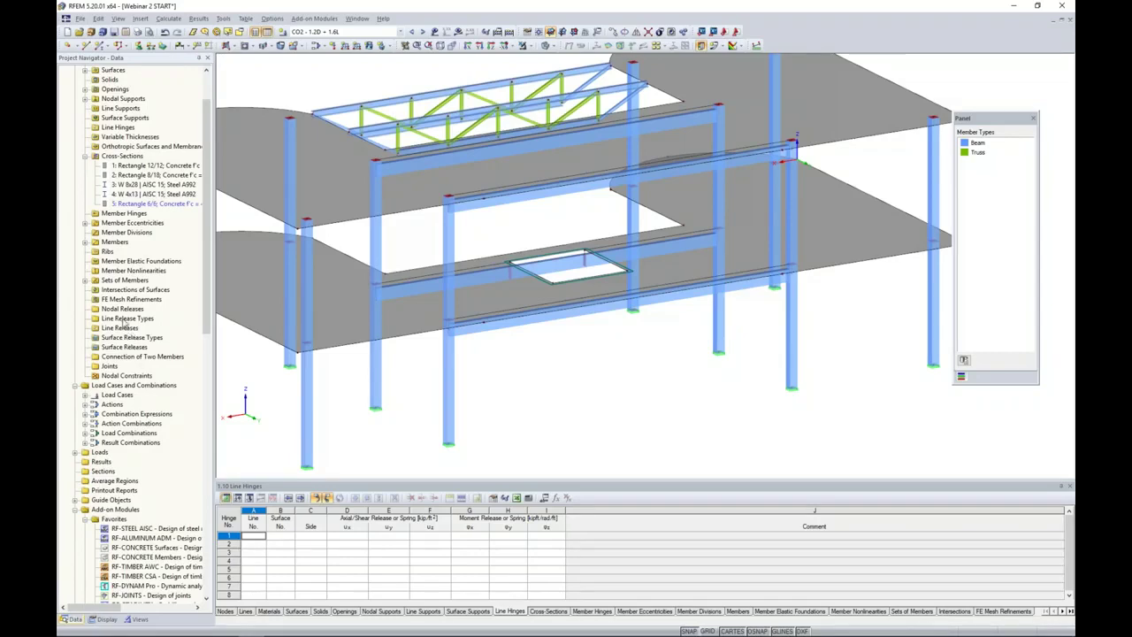
scroll(126, 320, up, 2)
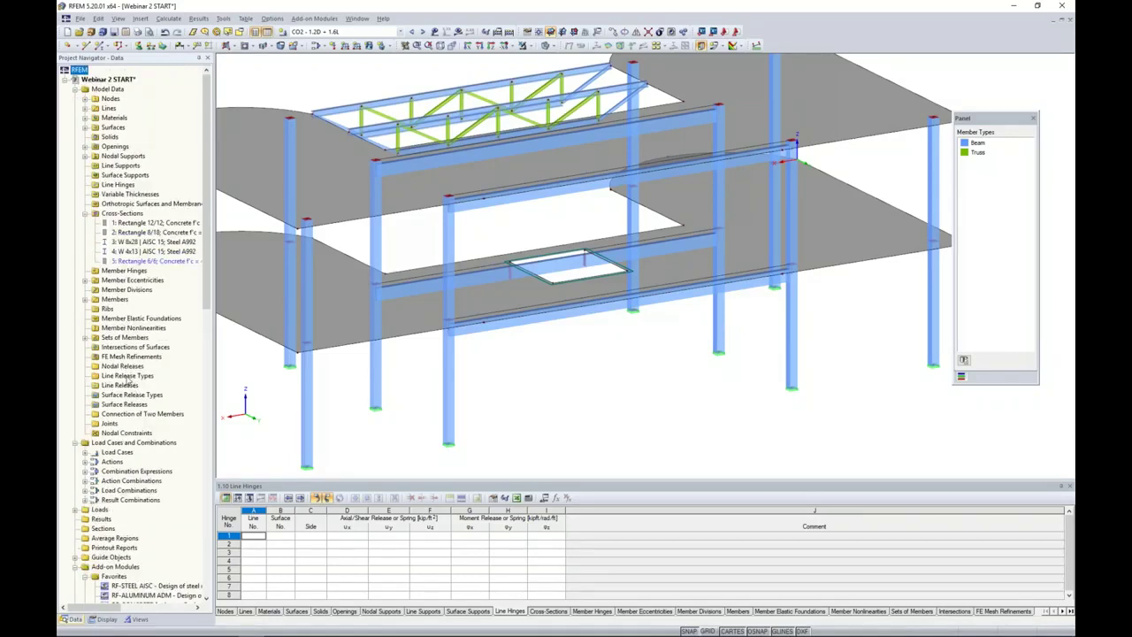
right_click(129, 378)
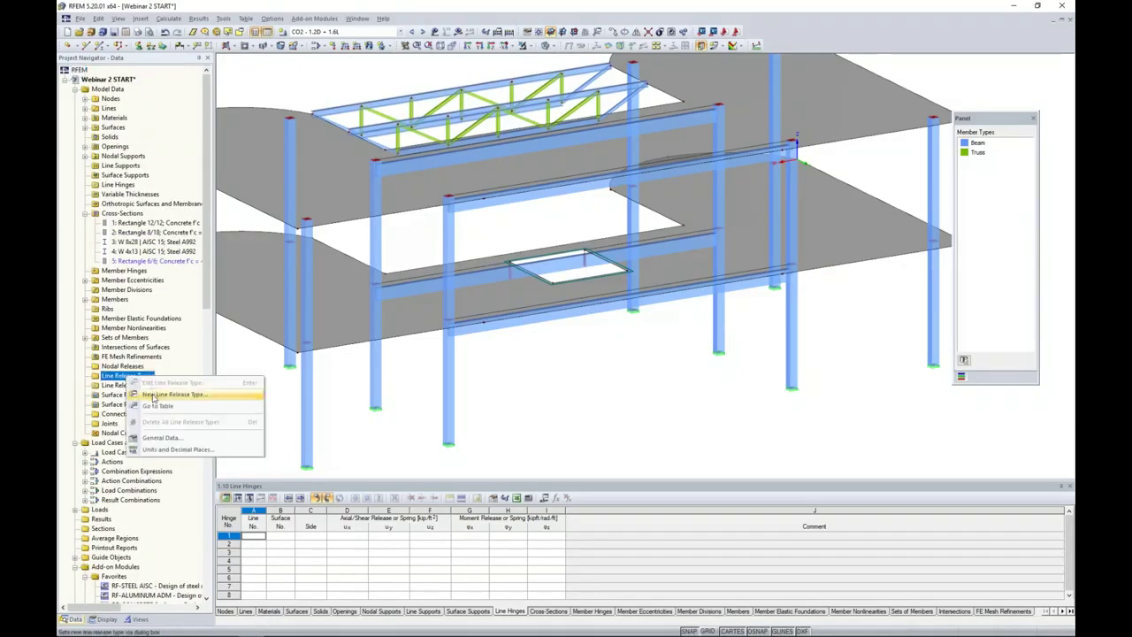
click(153, 395)
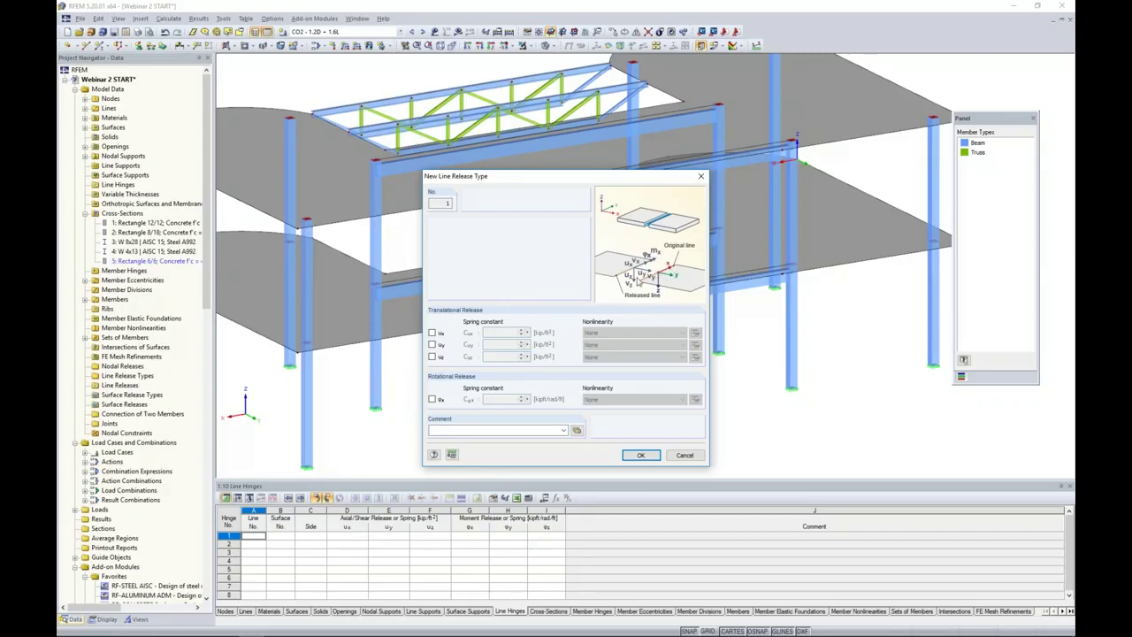
click(433, 399)
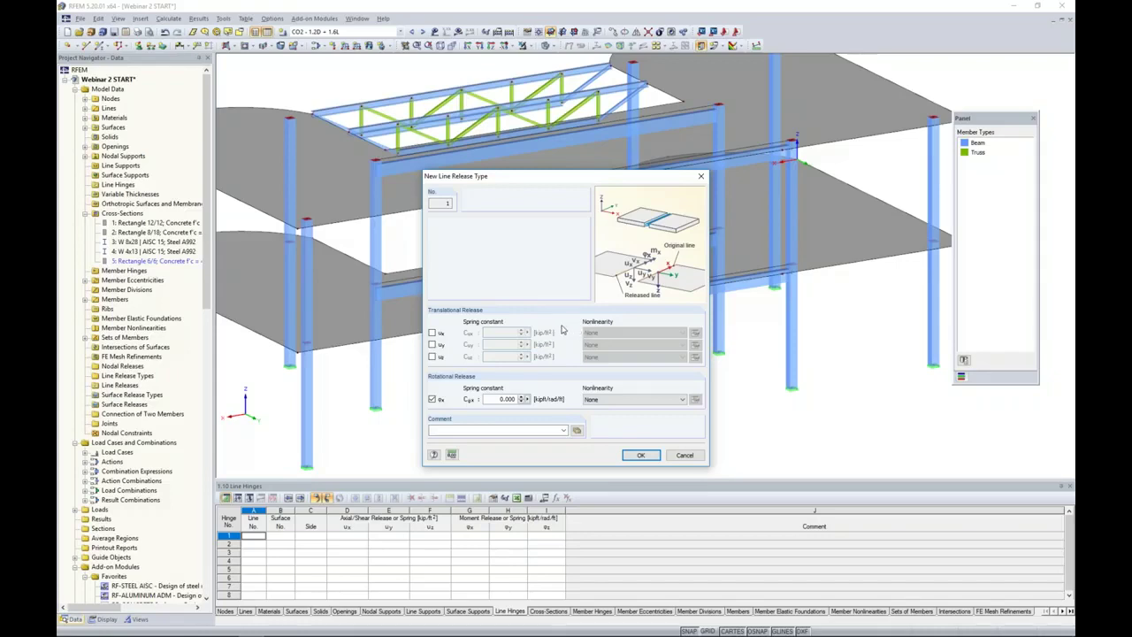
click(432, 333)
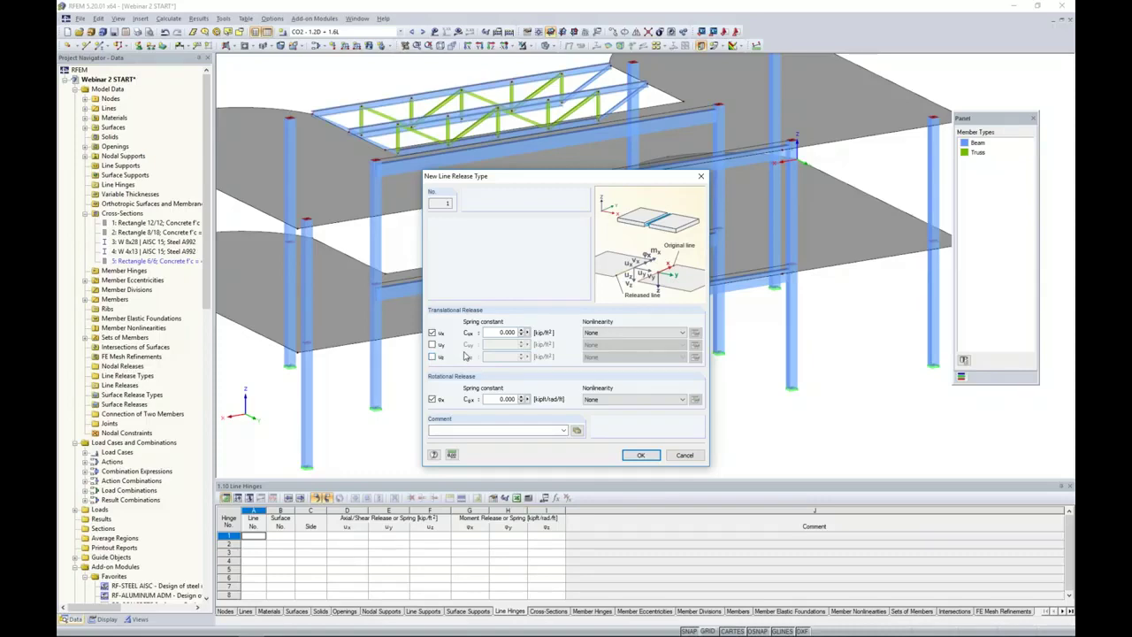
Enable the translational release uz with the nonlinearity "Fixed if positive vz" and save the line release type.
drag(534, 176, 685, 166)
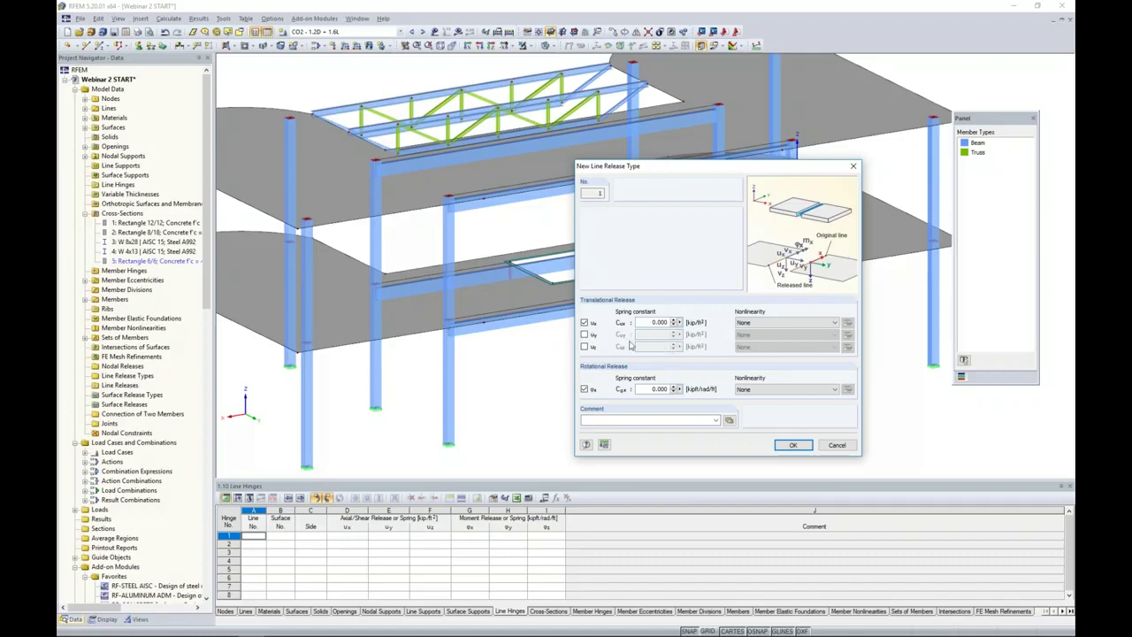
click(585, 347)
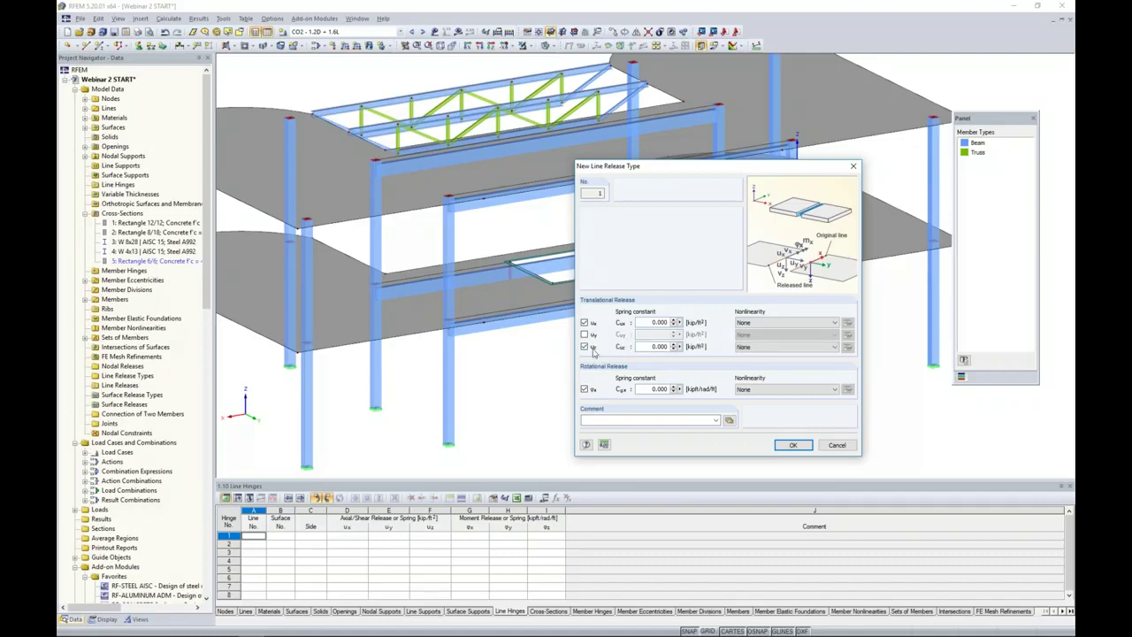
click(796, 348)
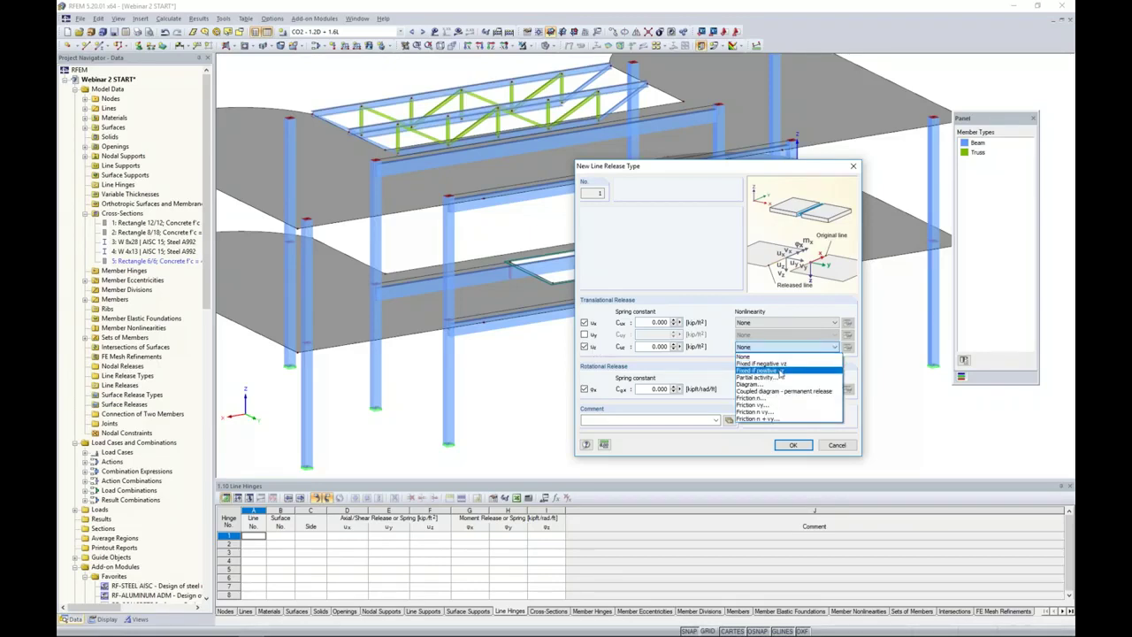
click(778, 377)
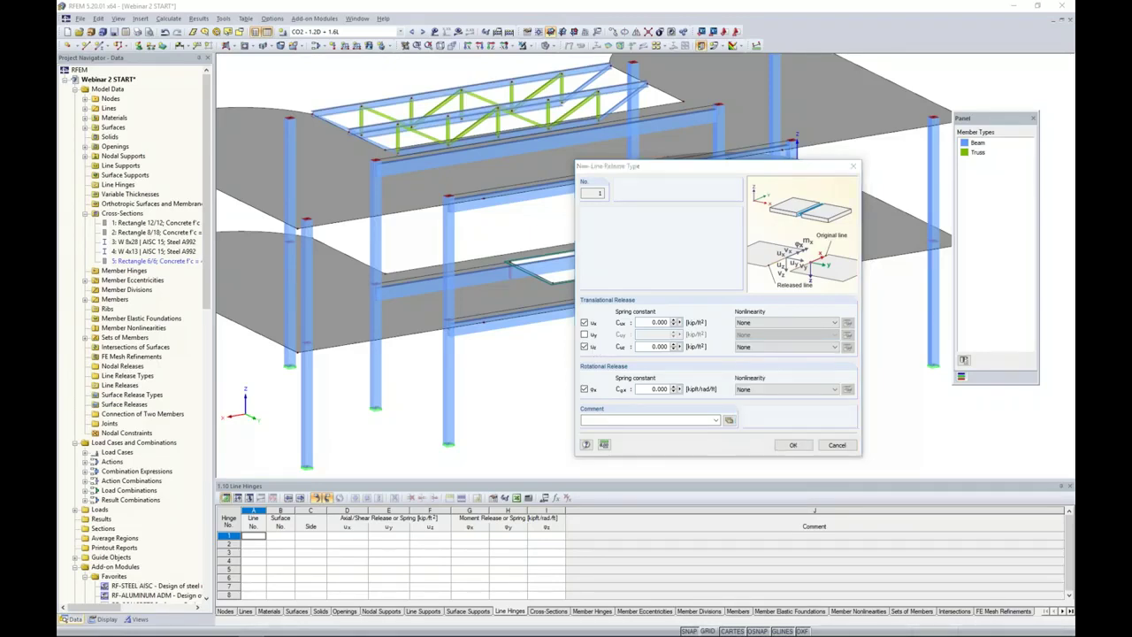
click(783, 349)
click(776, 372)
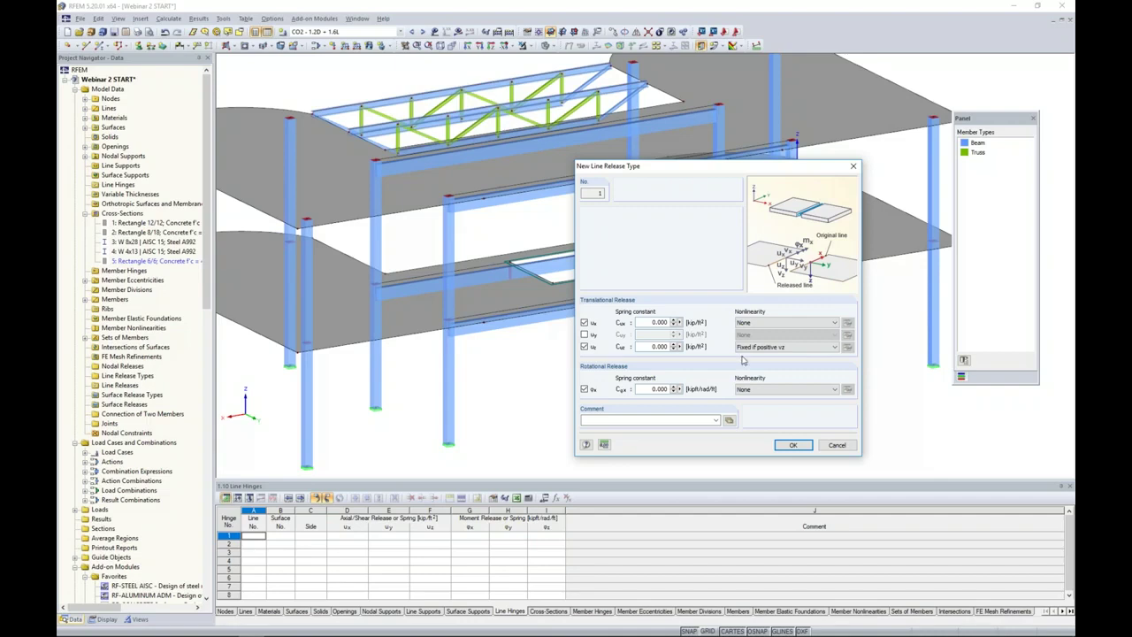
click(779, 444)
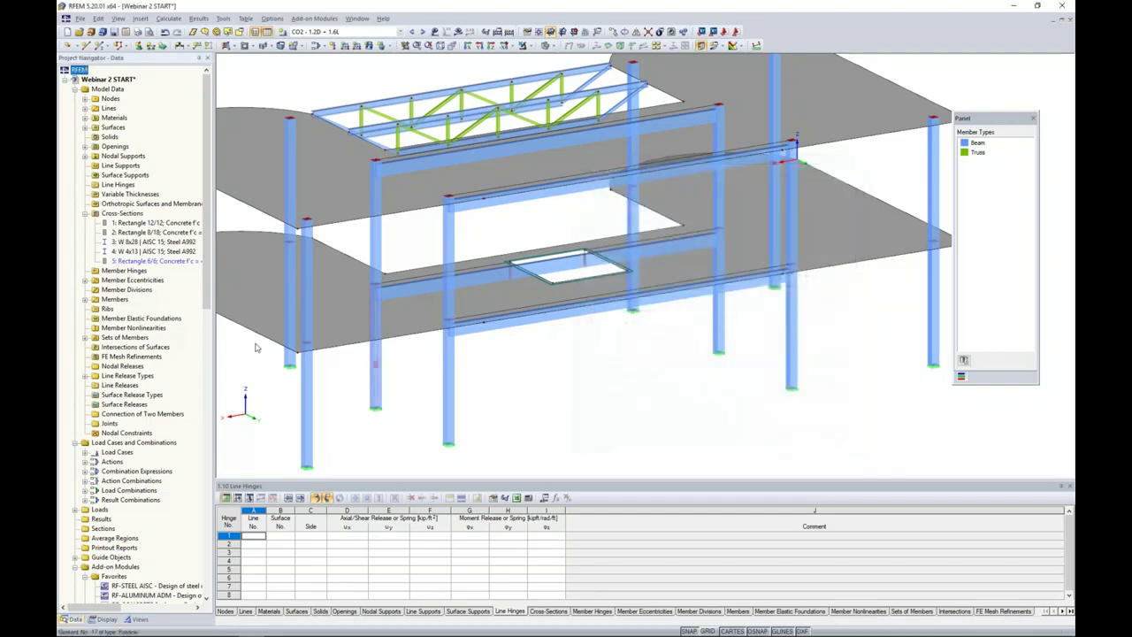
Start a new graphically assigned line release using the existing line release type 1, YNY Y.
click(84, 376)
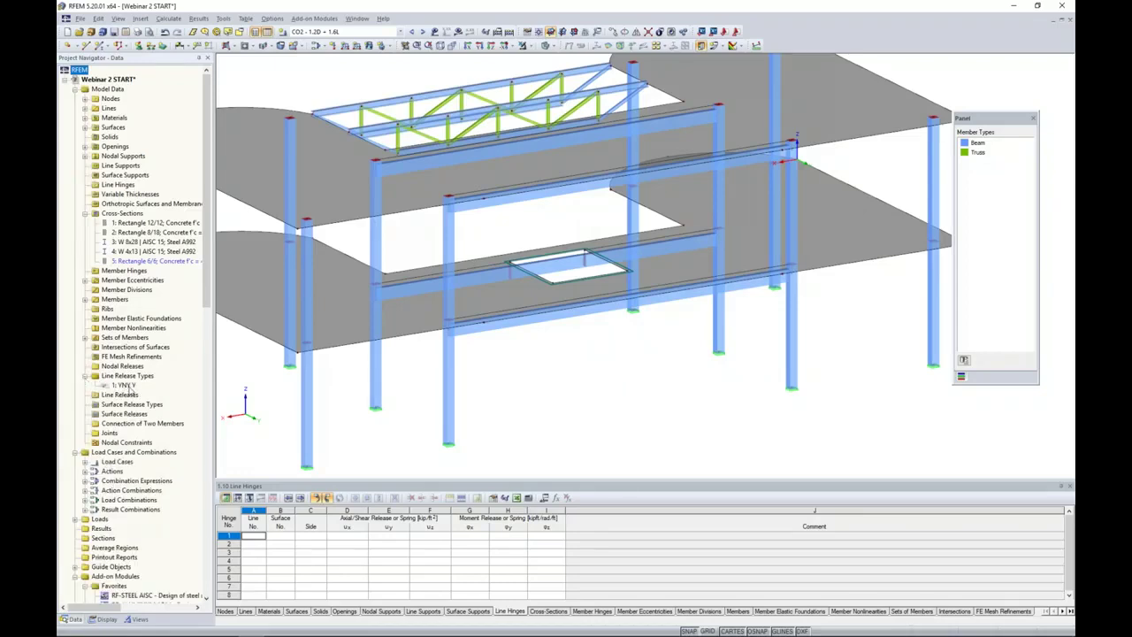
right_click(124, 394)
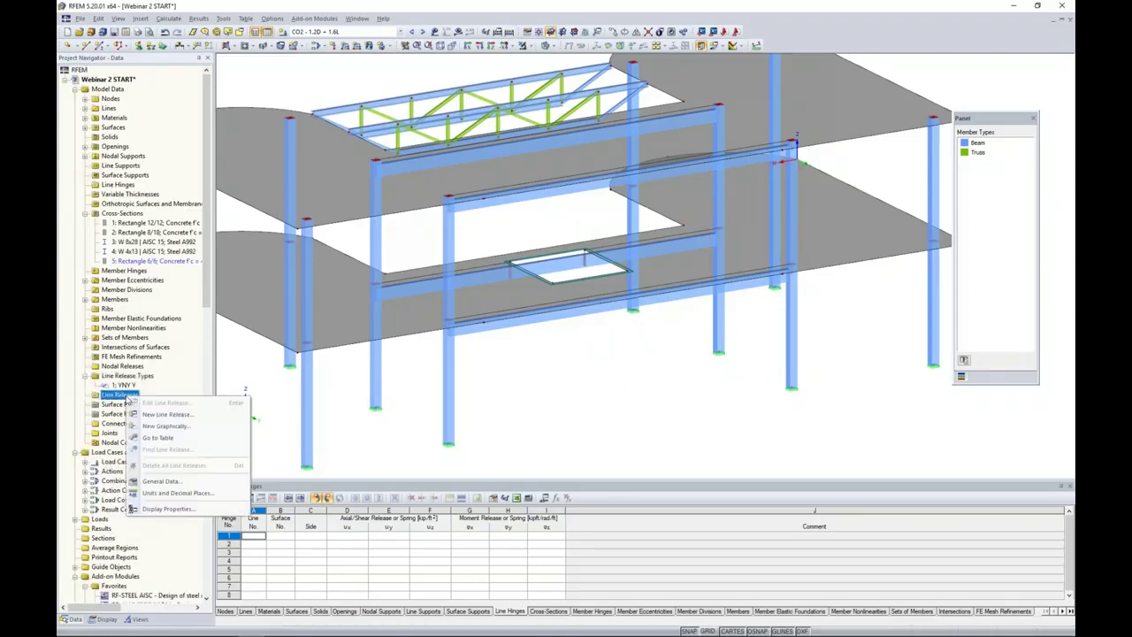
click(162, 427)
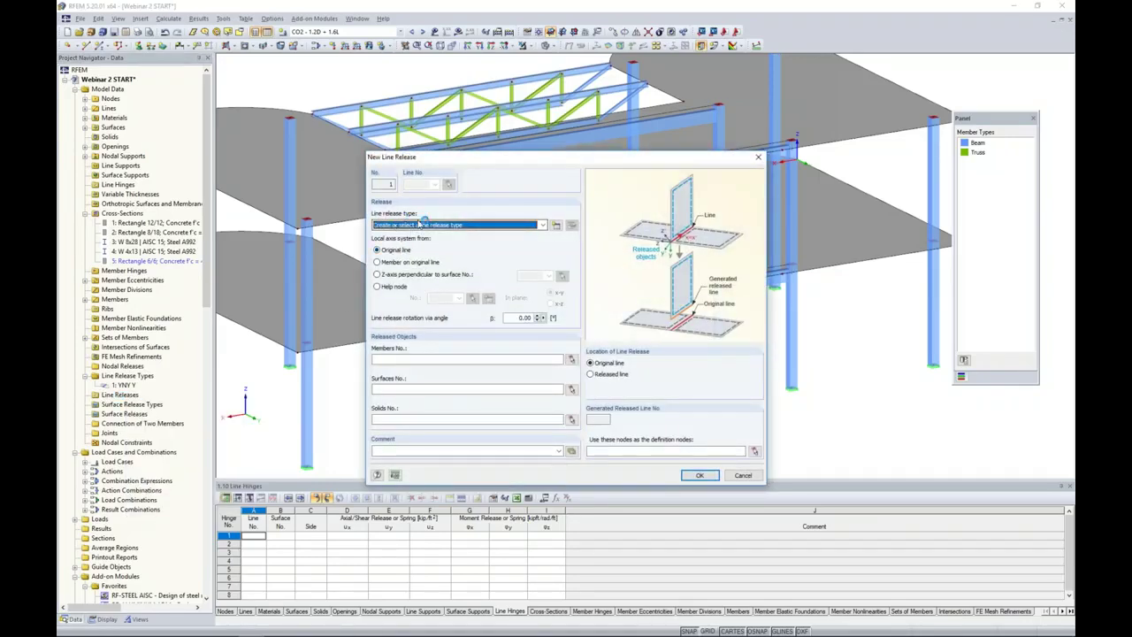
click(423, 225)
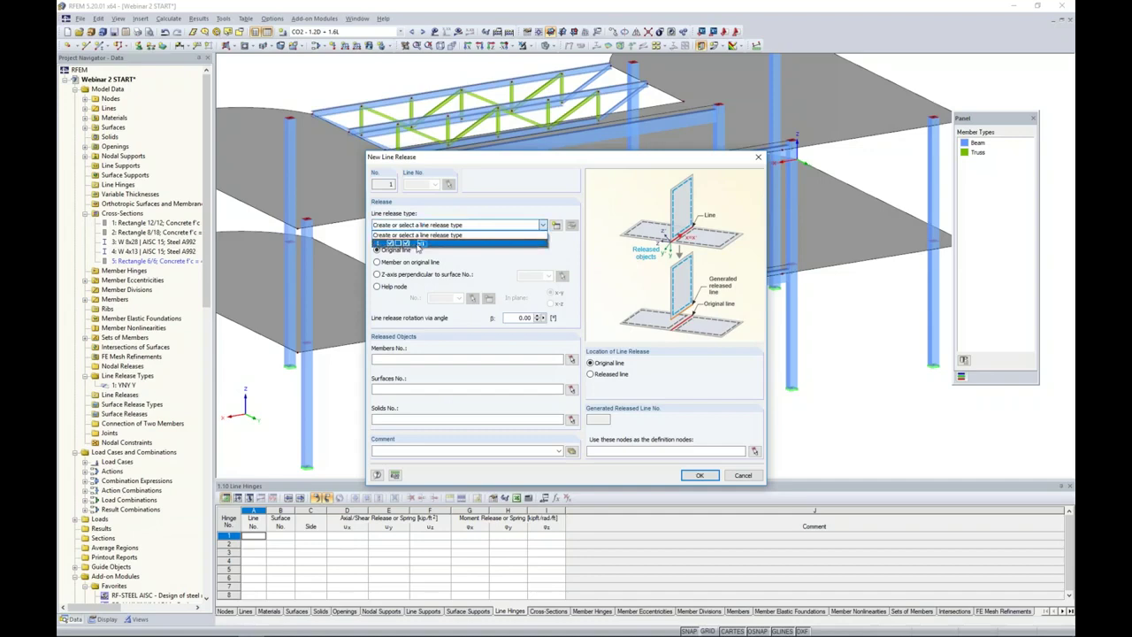
click(419, 243)
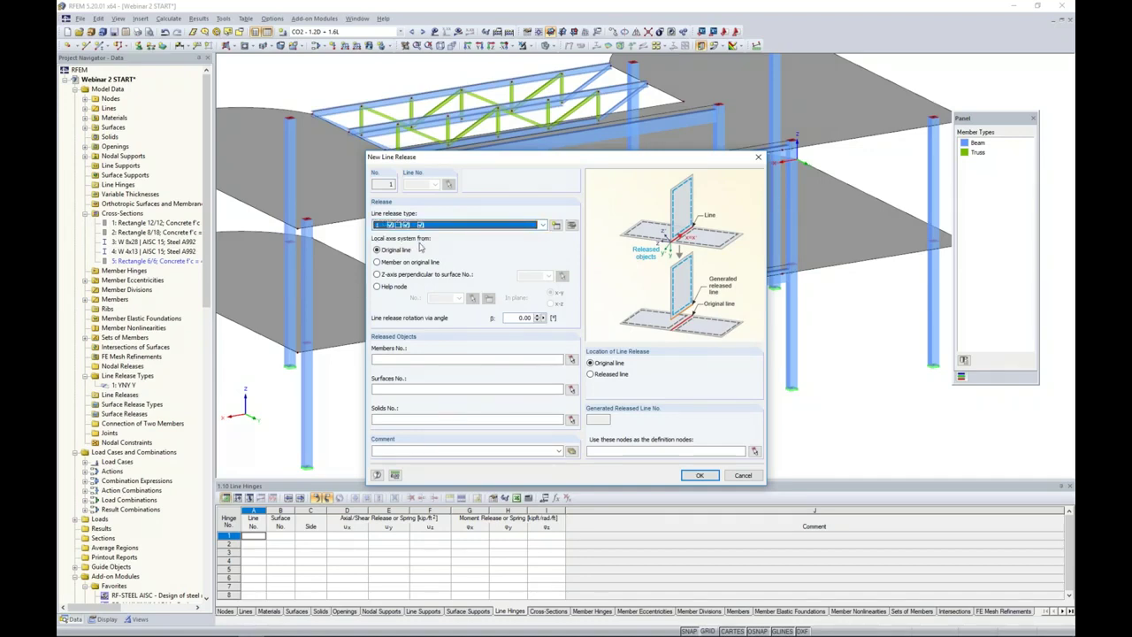
Set surface 6, the lower slab, as the released object and assign the line release to the two lower slab beam lines.
click(571, 389)
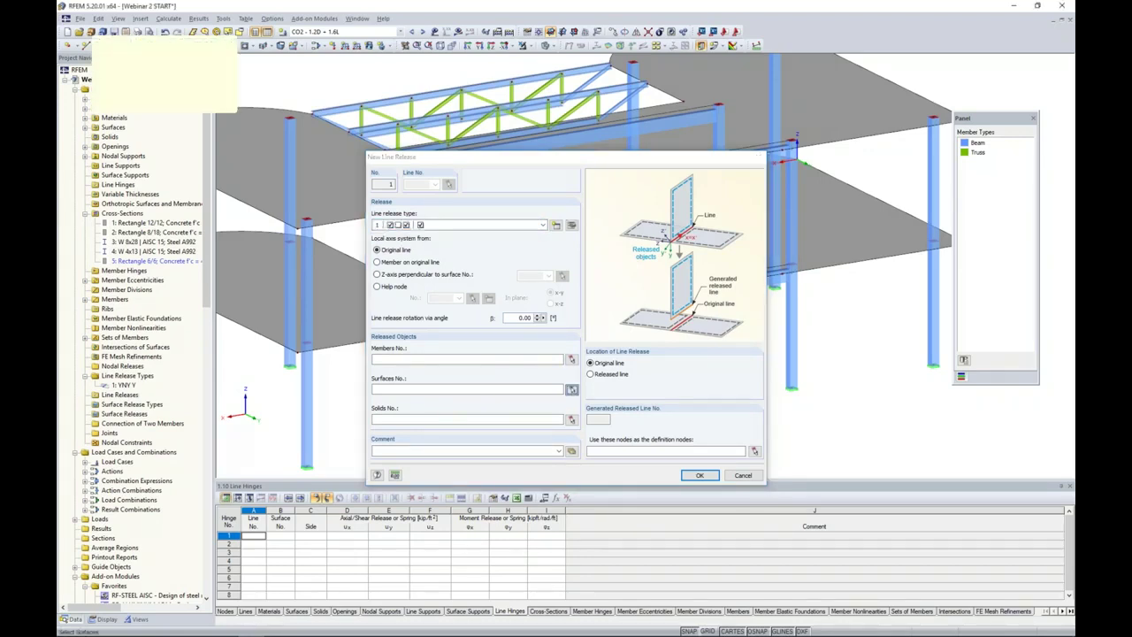
click(569, 297)
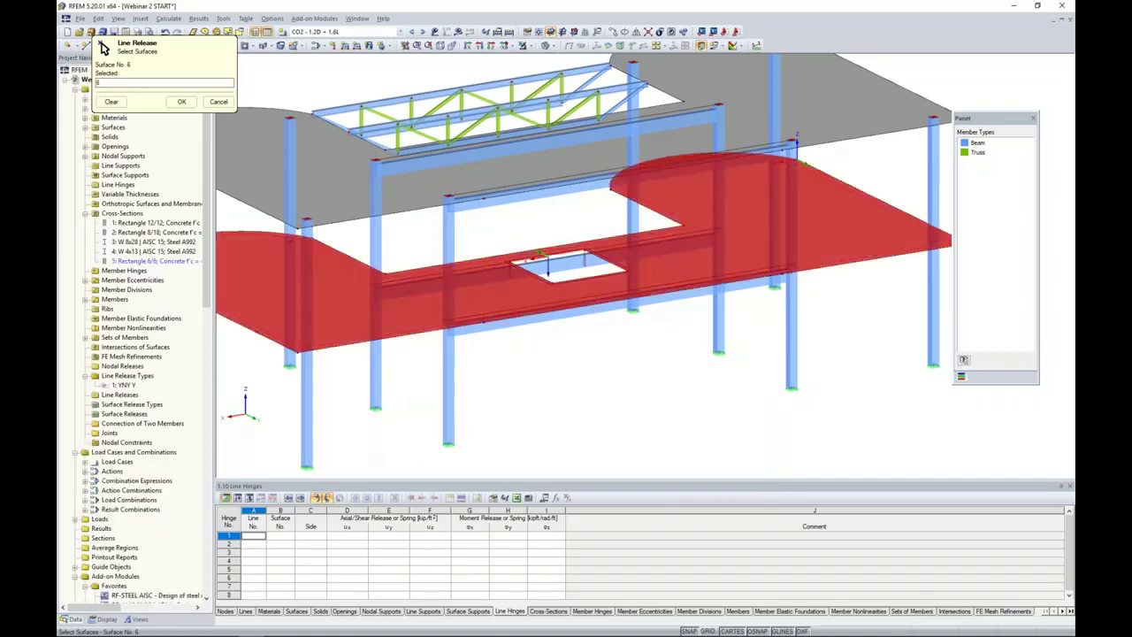
click(181, 102)
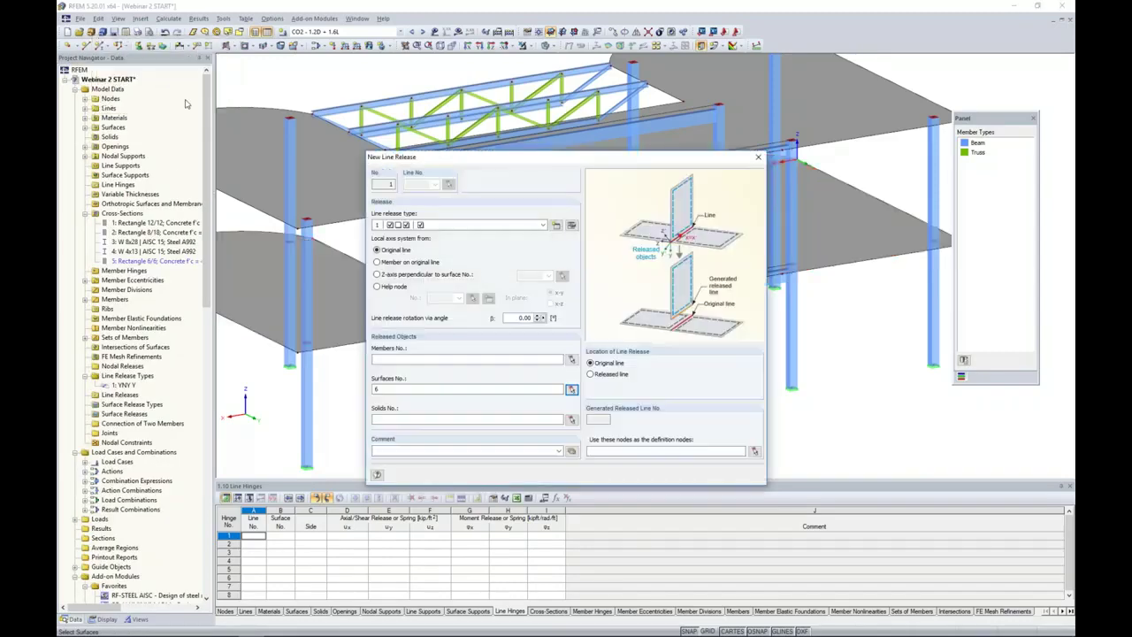
click(699, 476)
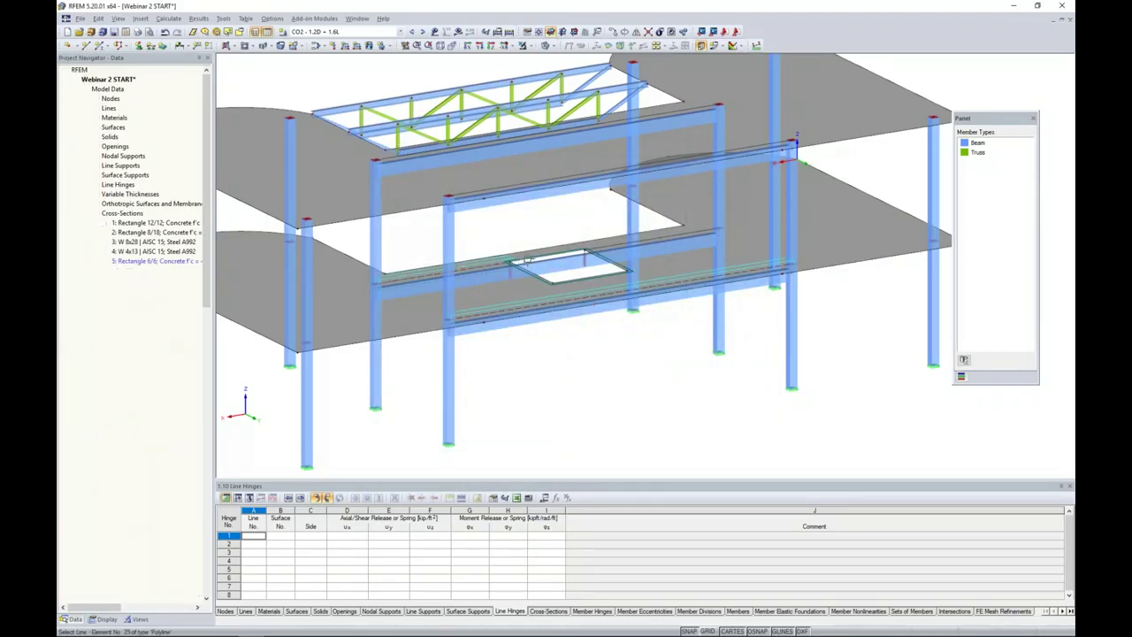
click(671, 235)
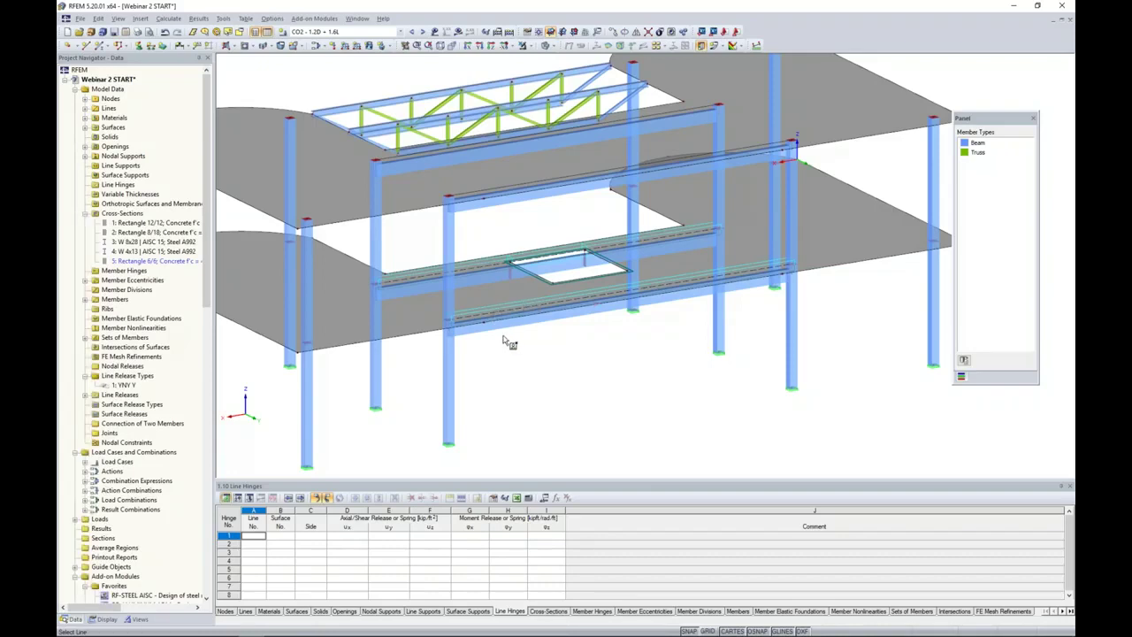
key(Escape)
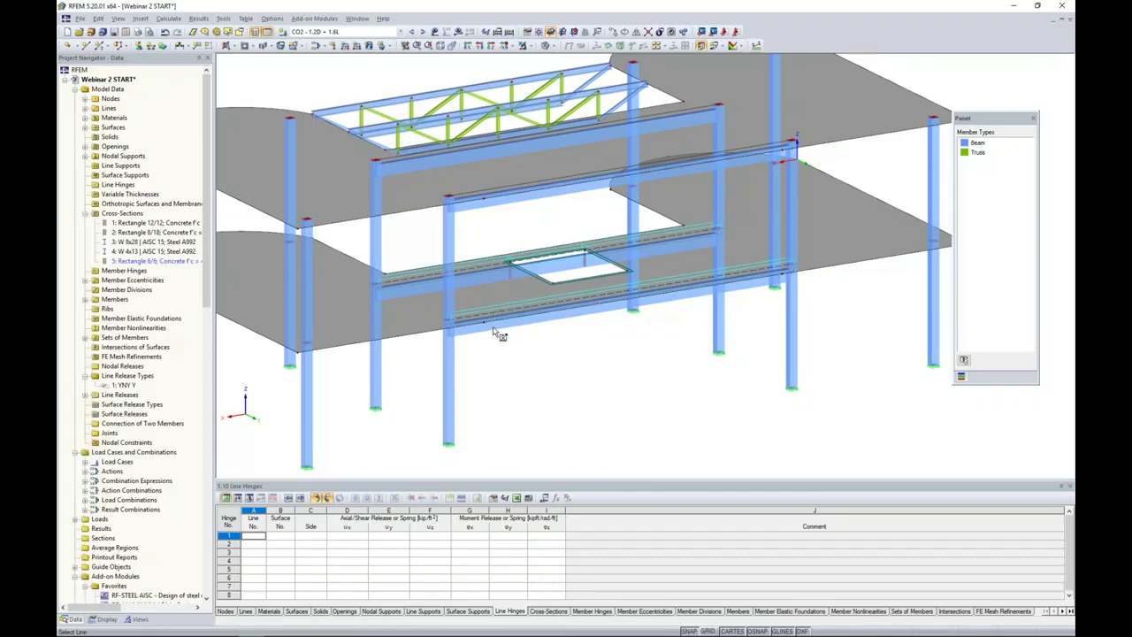
Create line releases with surface 5, the upper slab, as the released object and assign them to the two upper slab beam lines.
right_click(413, 242)
click(458, 245)
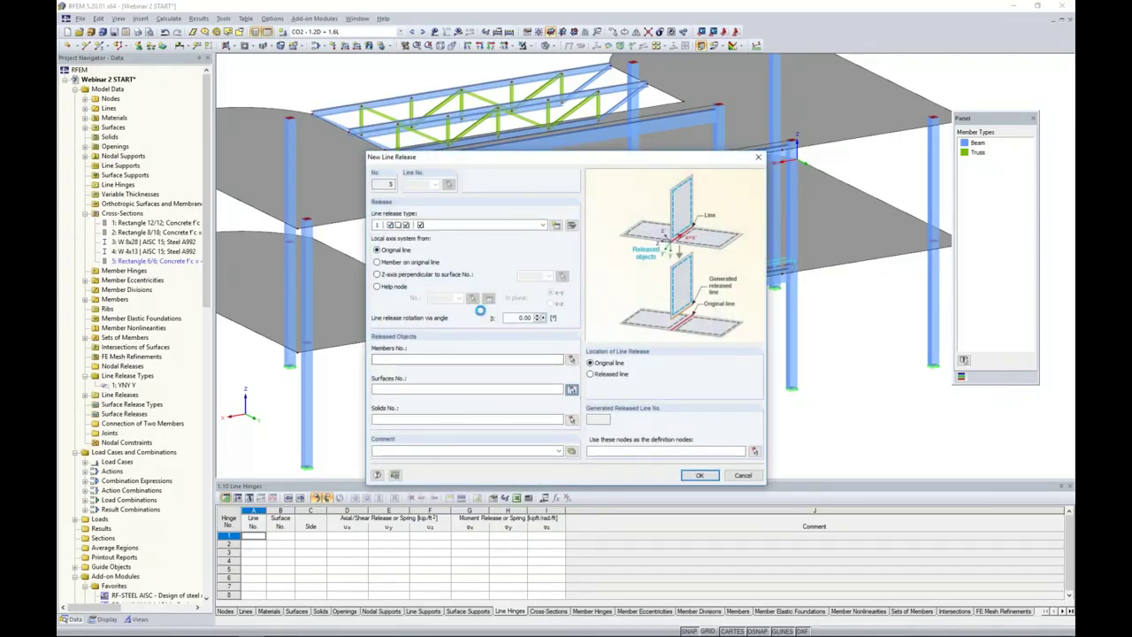
click(571, 389)
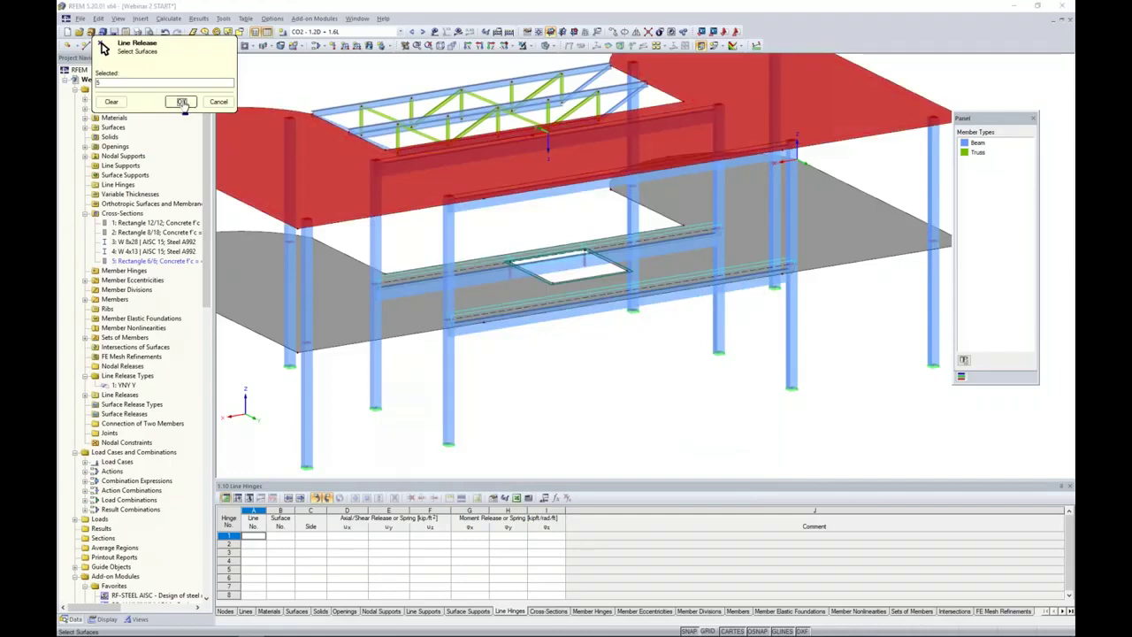
click(182, 102)
click(700, 475)
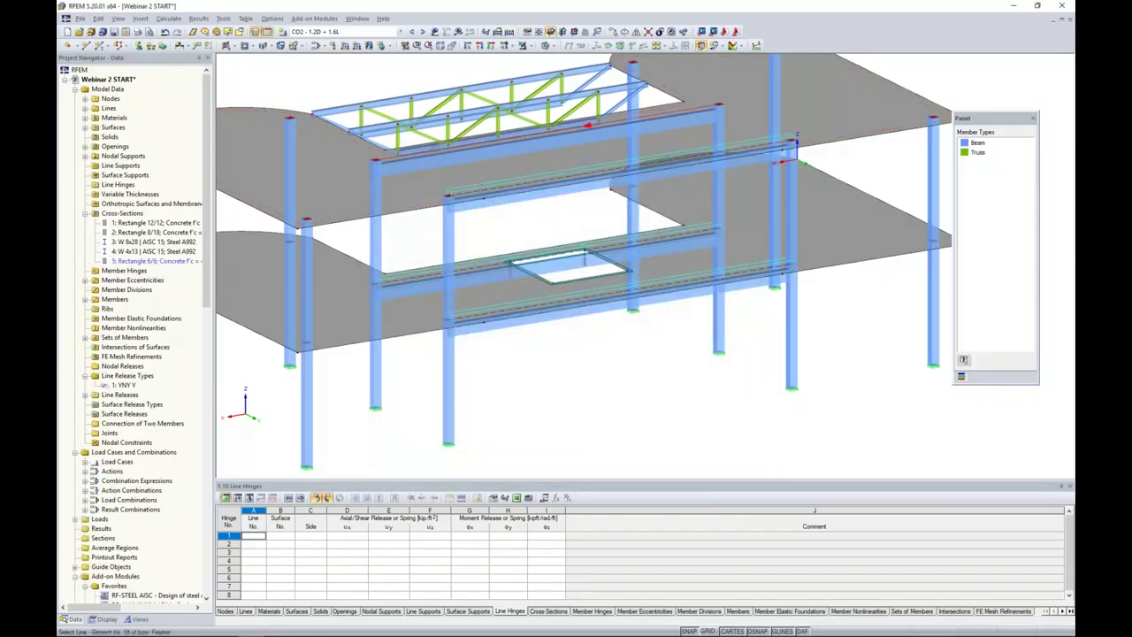
ctrl+middle_drag(565, 363, 596, 326)
scroll(584, 320, up, 3)
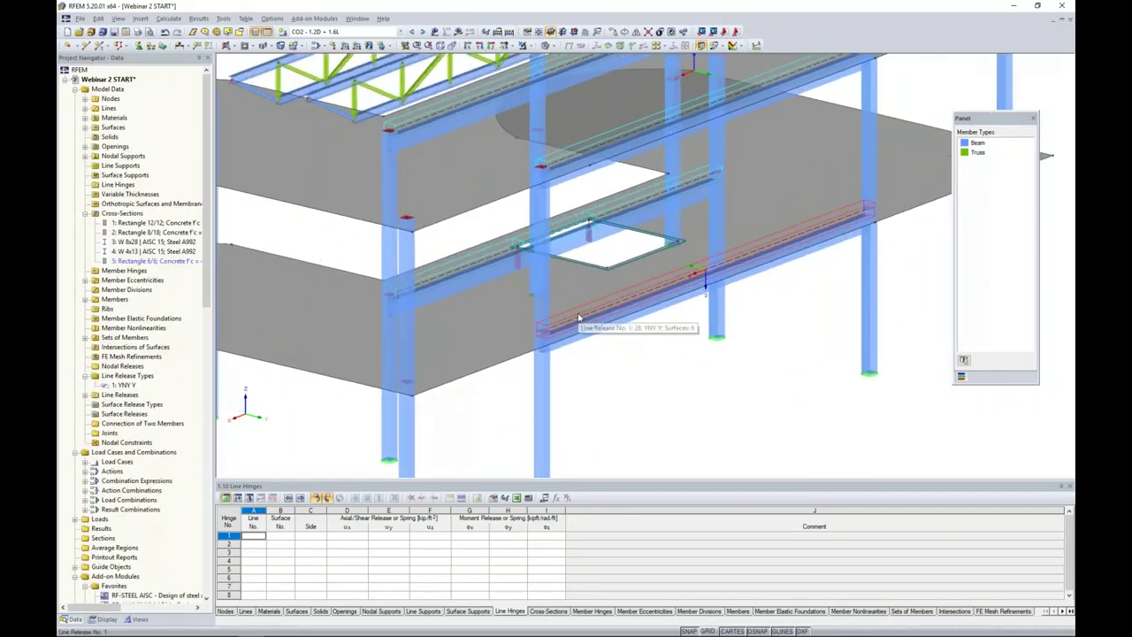
ctrl+middle_drag(645, 362, 566, 352)
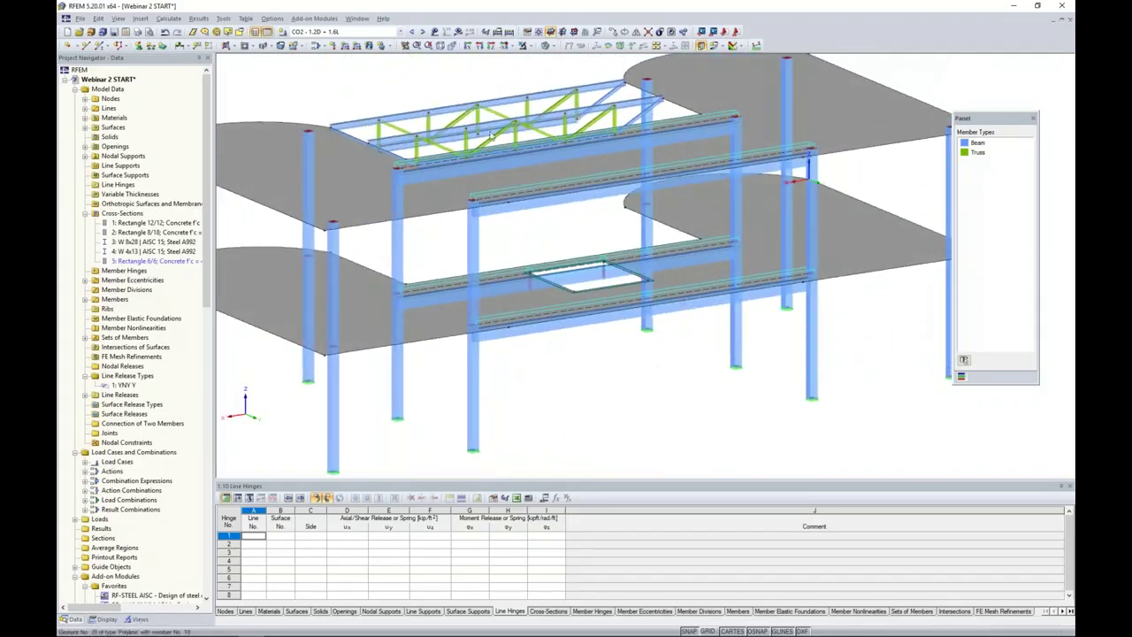
Calculate CO2 and reduce the deformation display factor to 7.75.
click(457, 31)
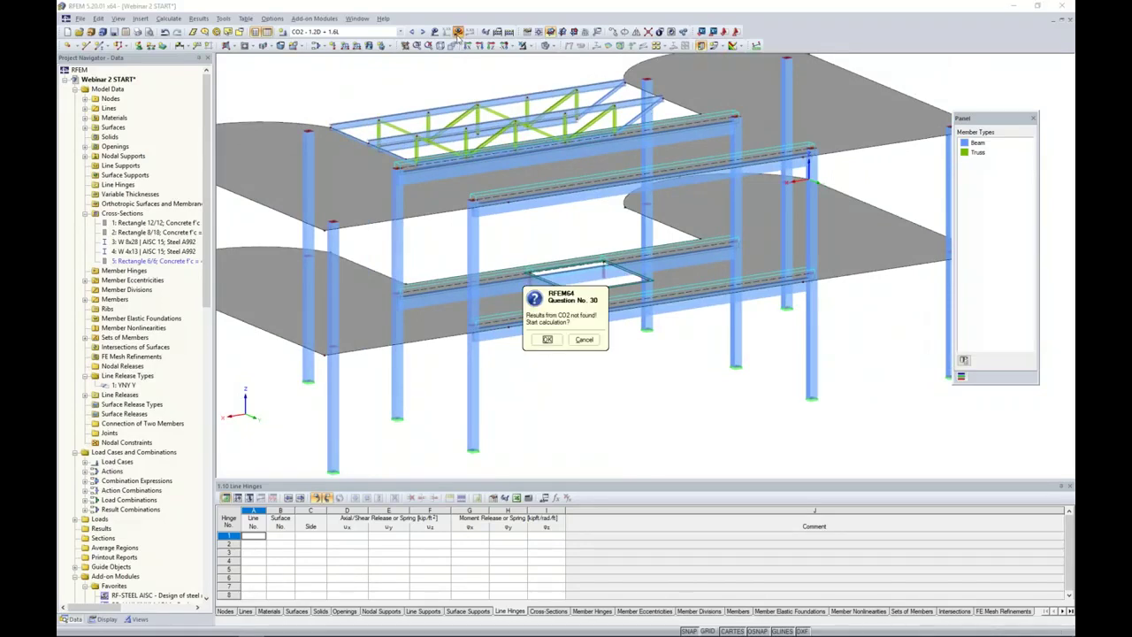
click(536, 342)
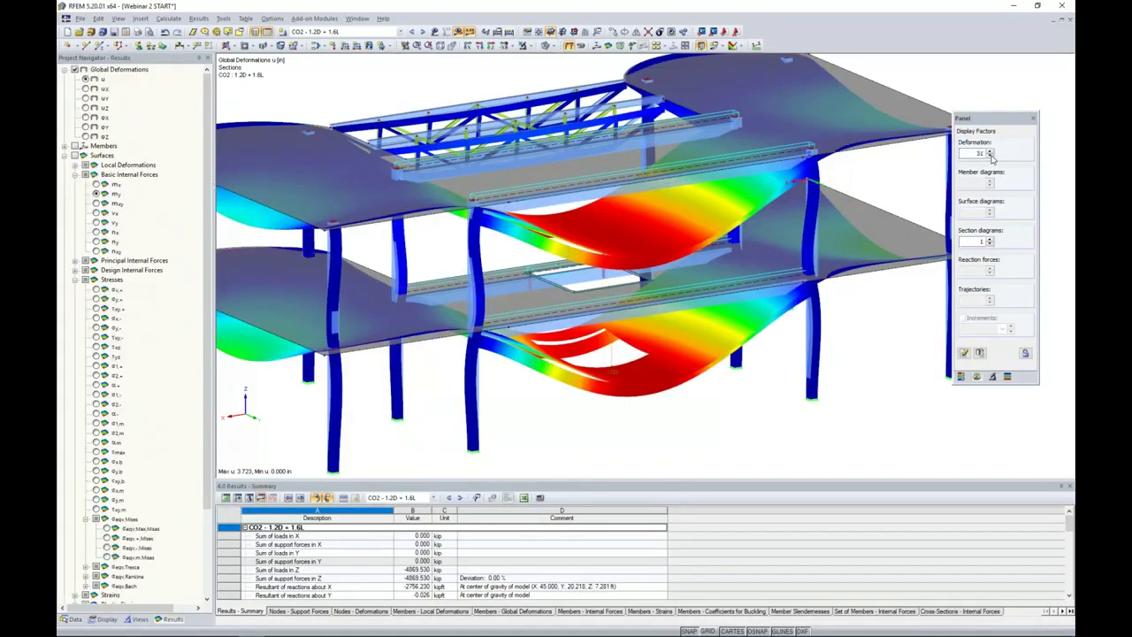
click(990, 157)
click(991, 156)
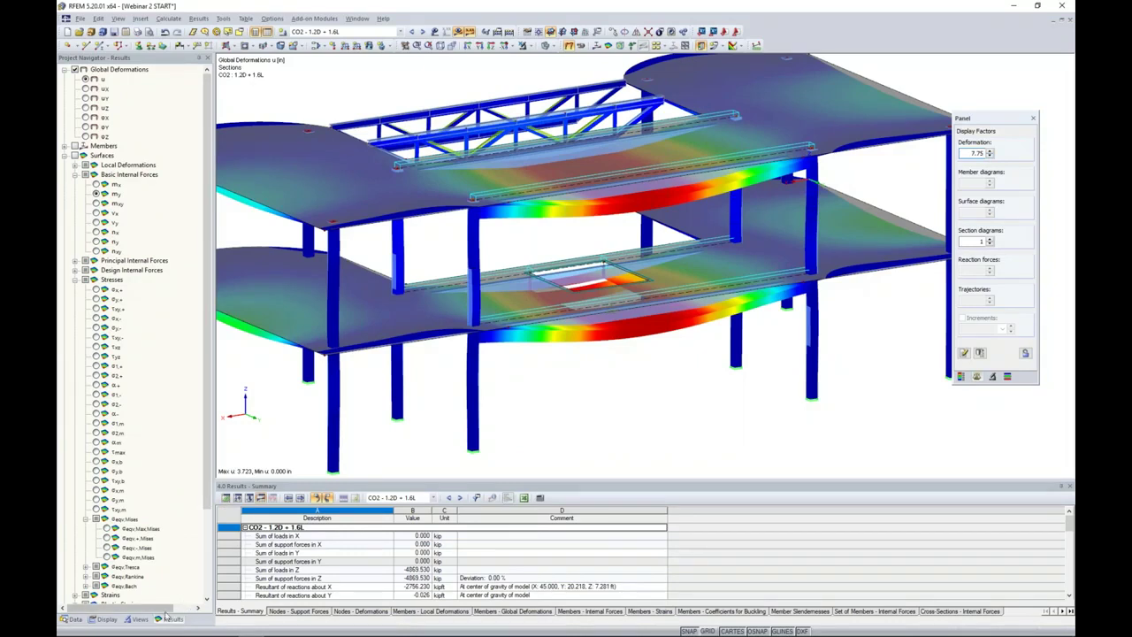
Replace the global deformation display with the torsional moment MT diagrams of the members.
click(76, 280)
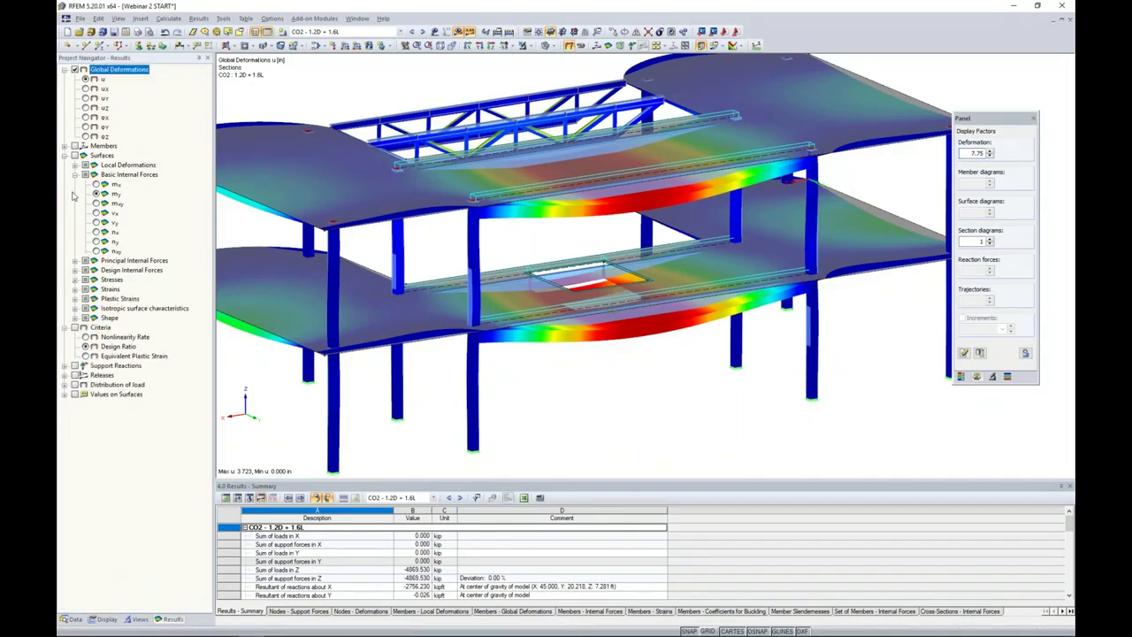
click(64, 155)
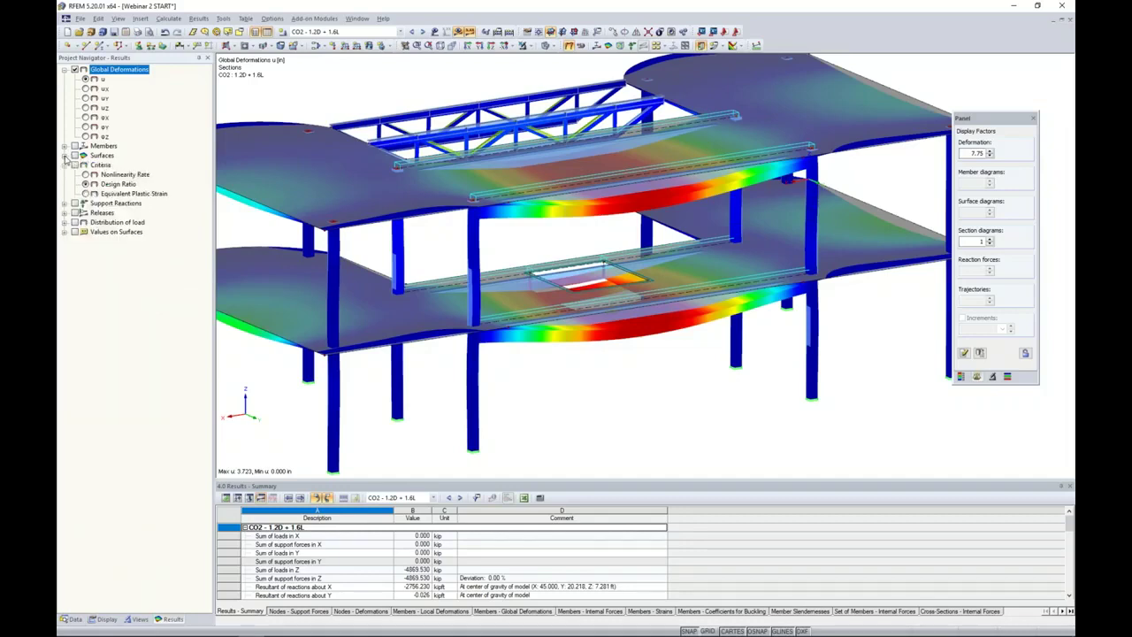
click(65, 146)
click(75, 147)
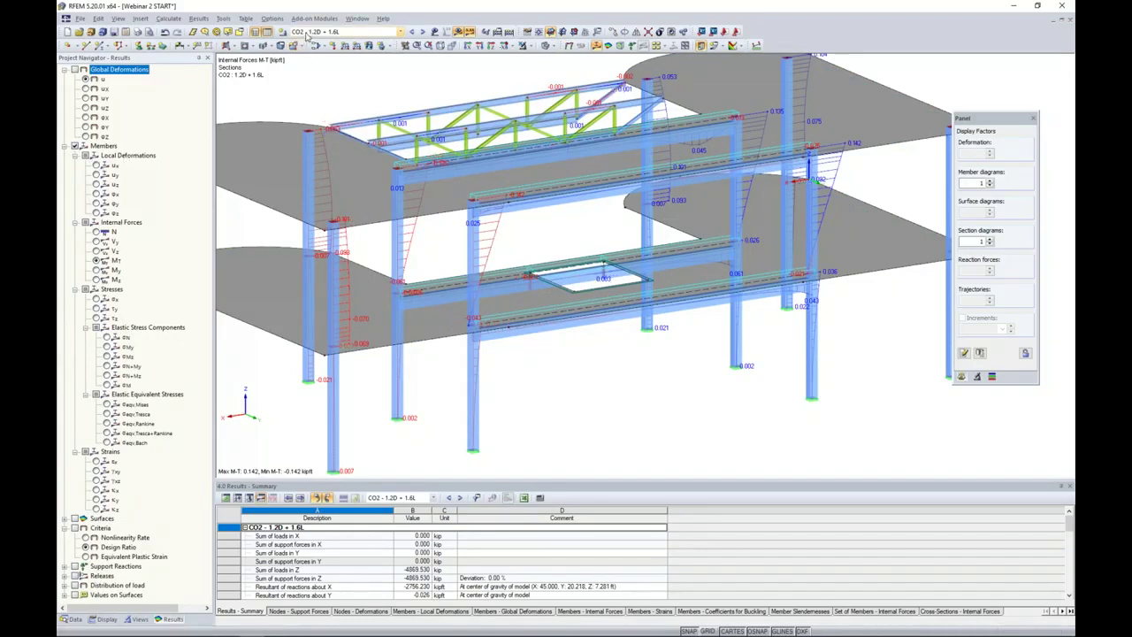
Isolate the front beam of the lower slab using visibility by selected objects.
right_click(604, 323)
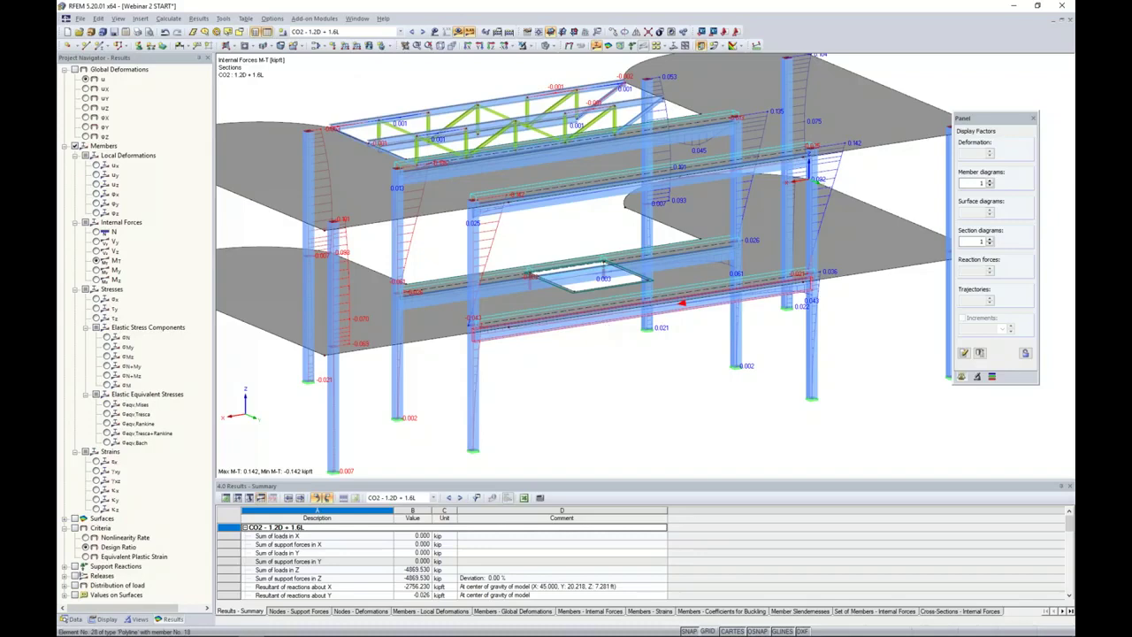
click(528, 46)
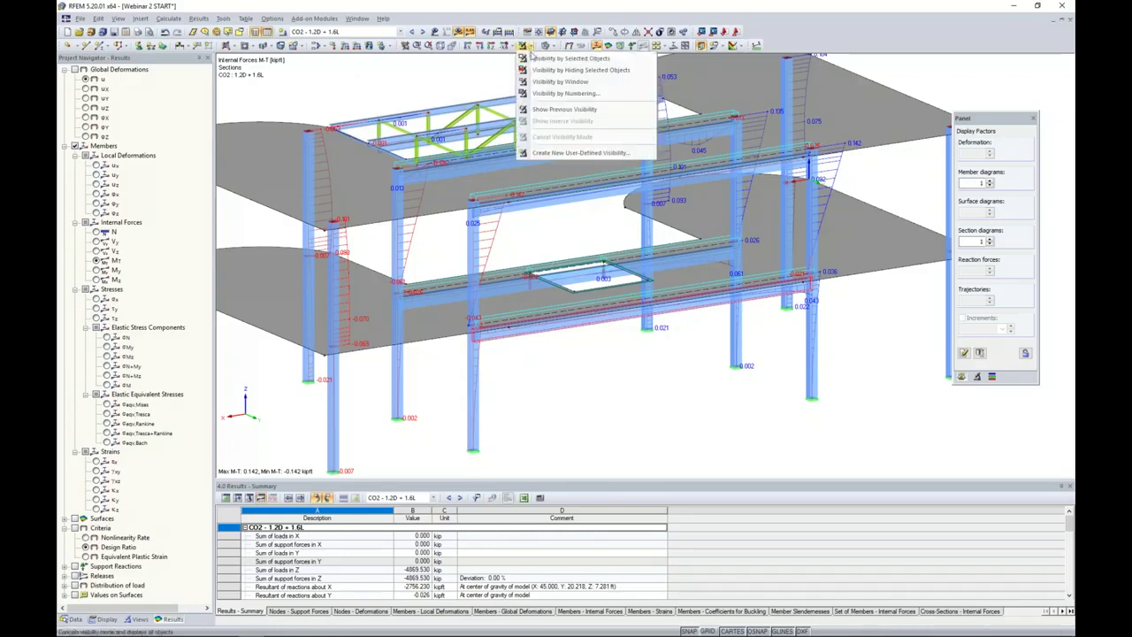
click(557, 58)
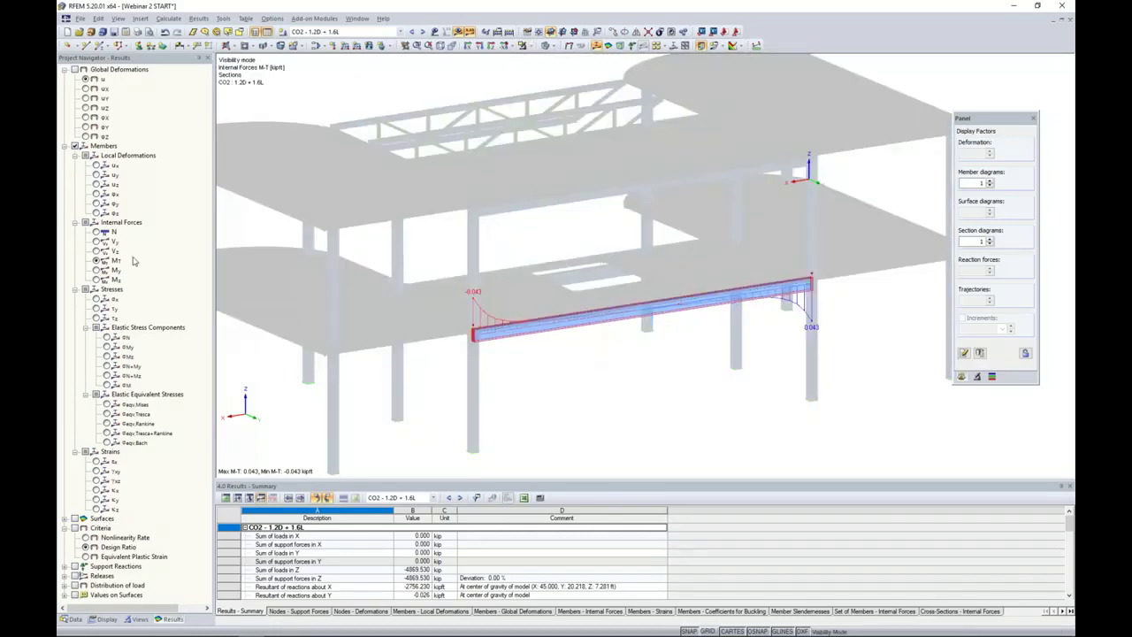
Examine the isolated beam's internal force diagrams for N, Vz and MT.
click(97, 231)
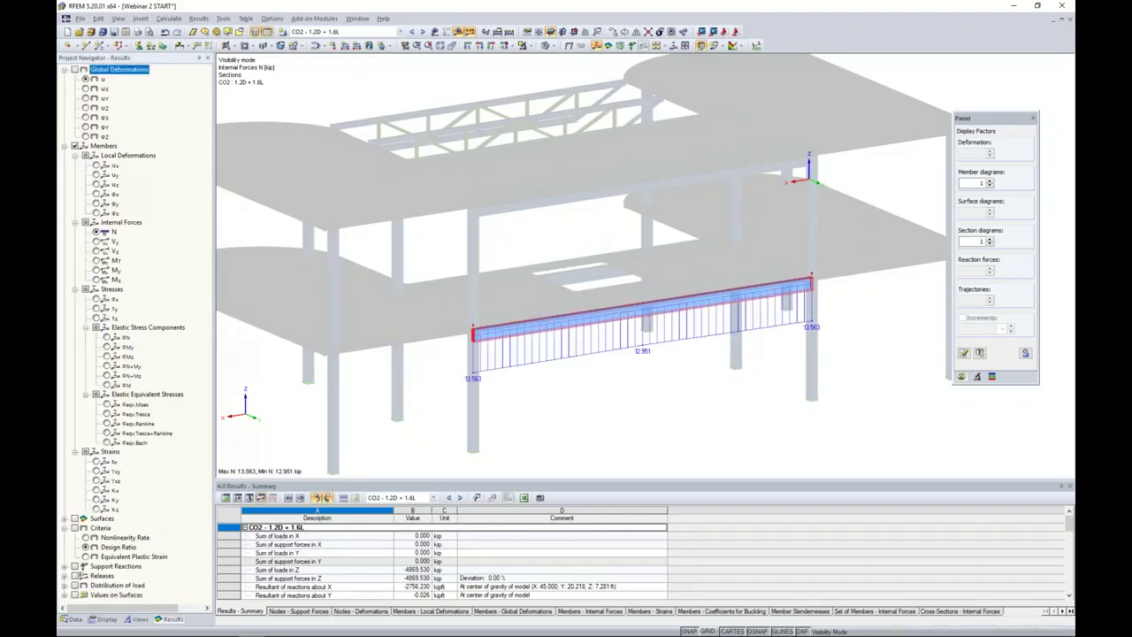
click(95, 251)
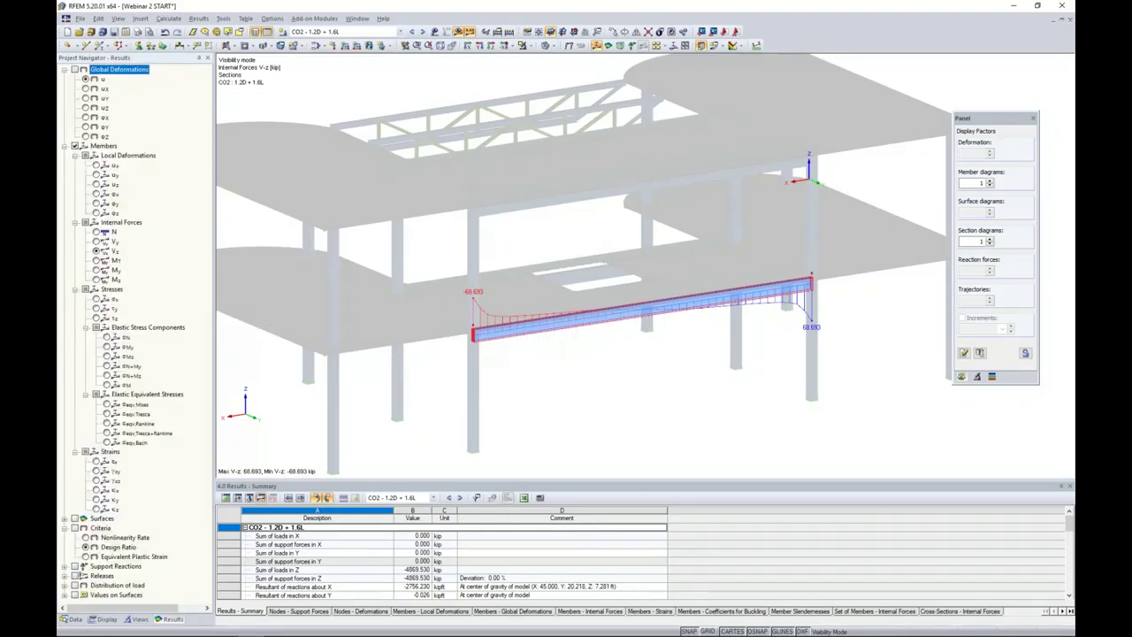
click(96, 261)
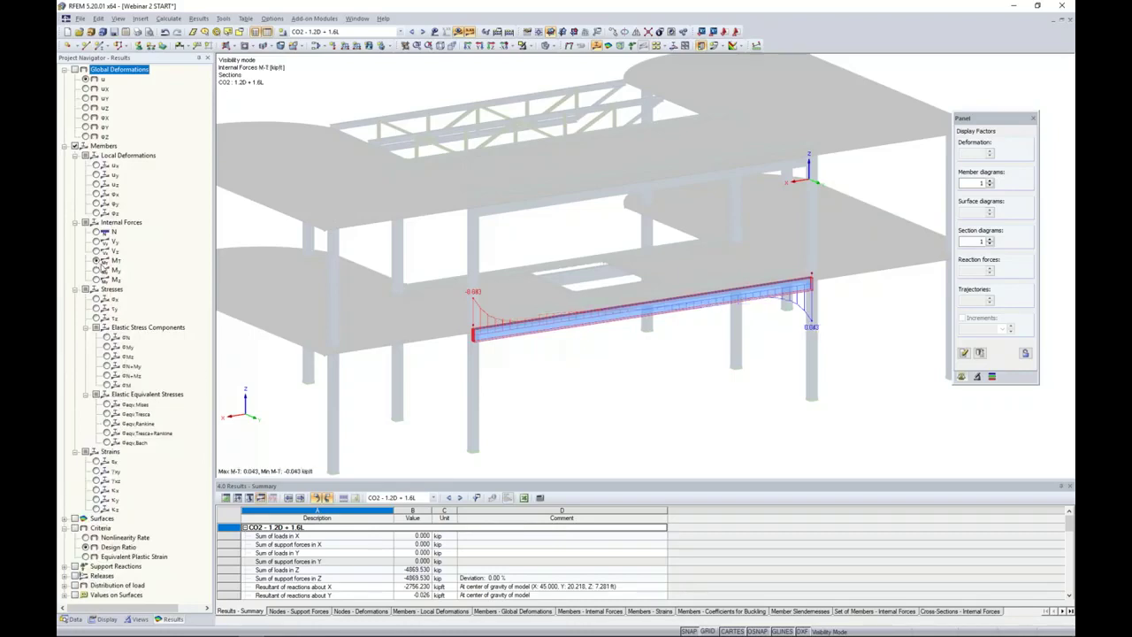
scroll(652, 357, up, 4)
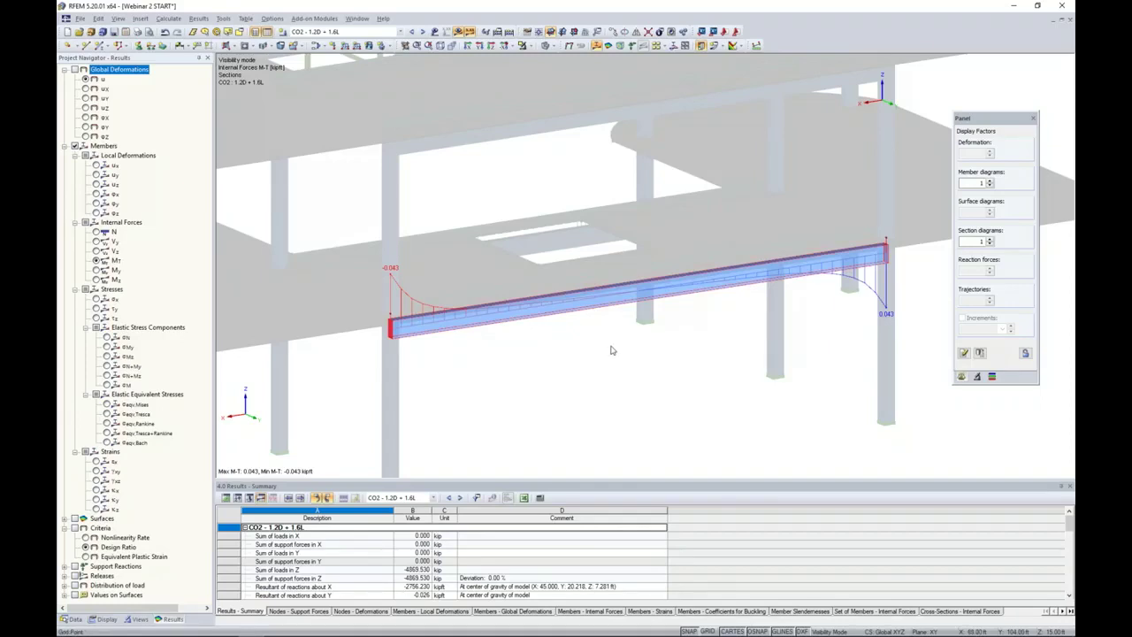
Switch to the PowerPoint slide show to review the "Line Releases and Member Torsion" slide and return to RFEM.
key(super+Tab)
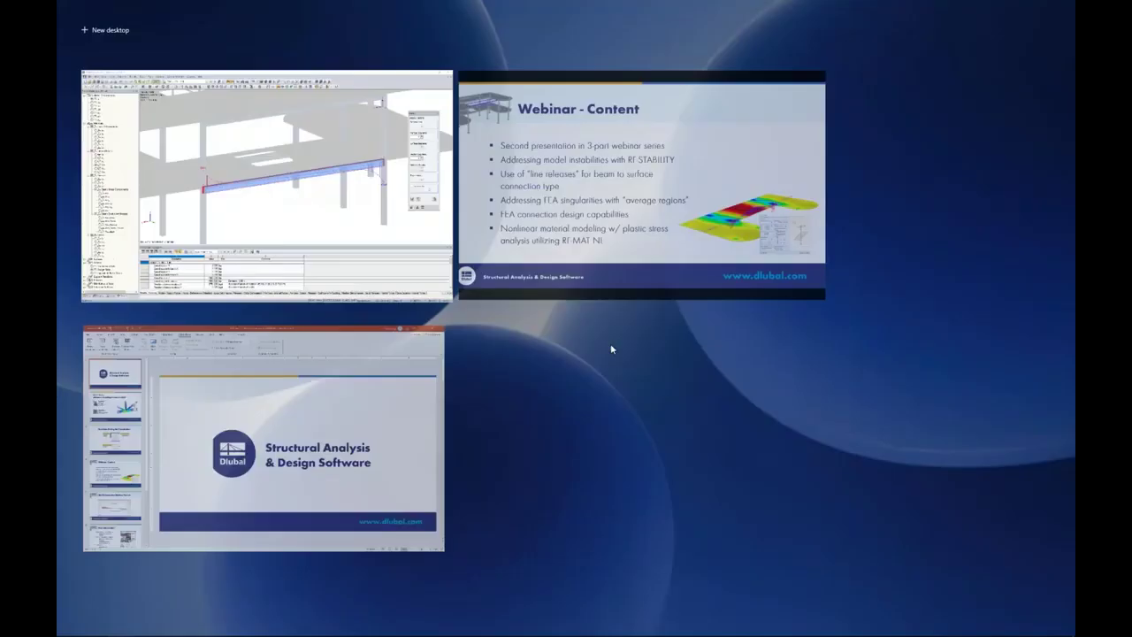
click(610, 221)
key(Right)
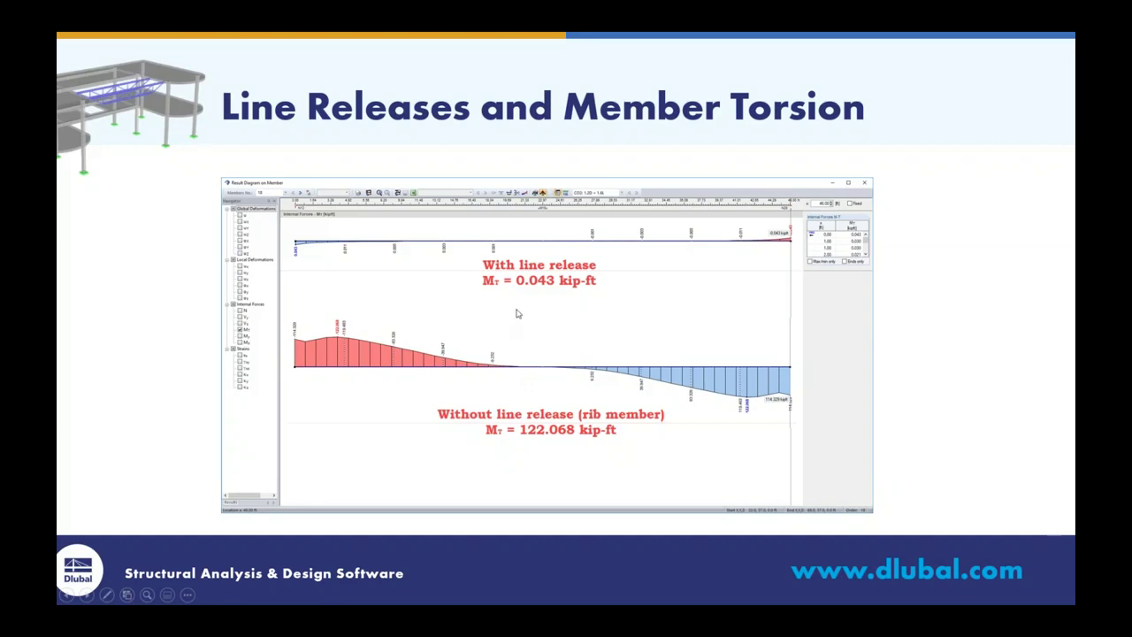
key(super+Tab)
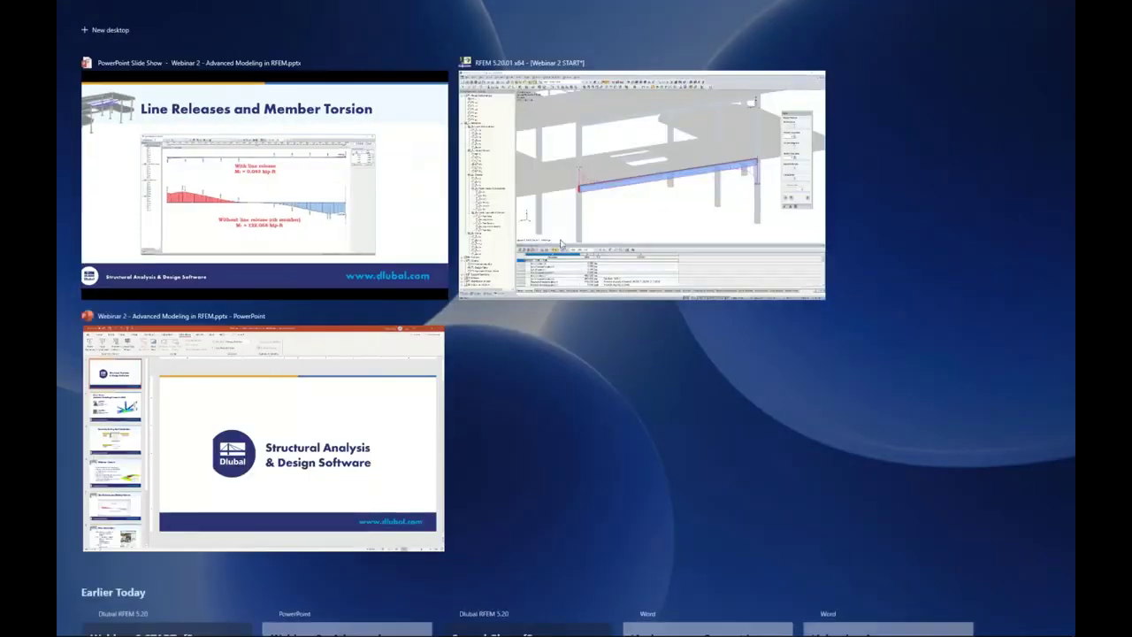
click(574, 216)
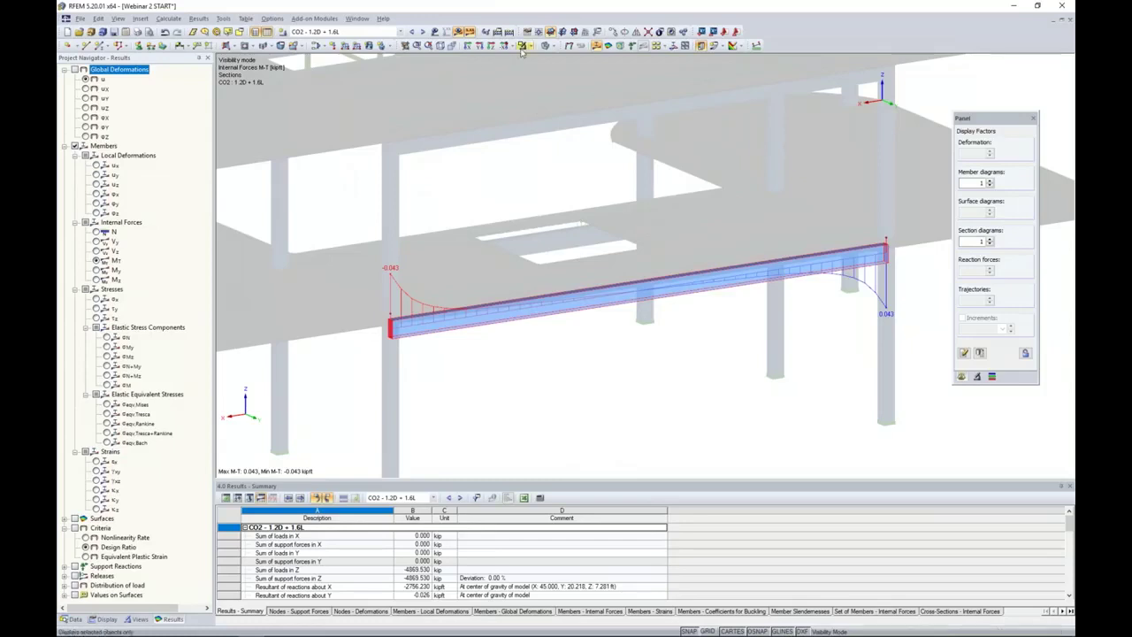
Turn off the results display and cancel the visibility mode so the whole model is shown.
click(466, 32)
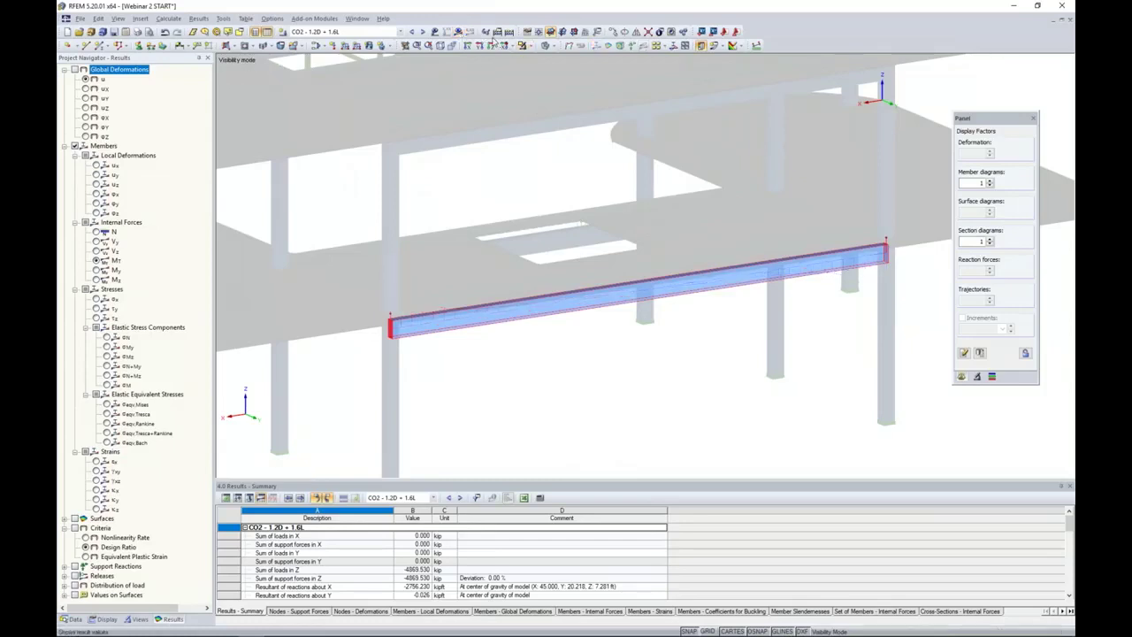
click(522, 45)
click(541, 136)
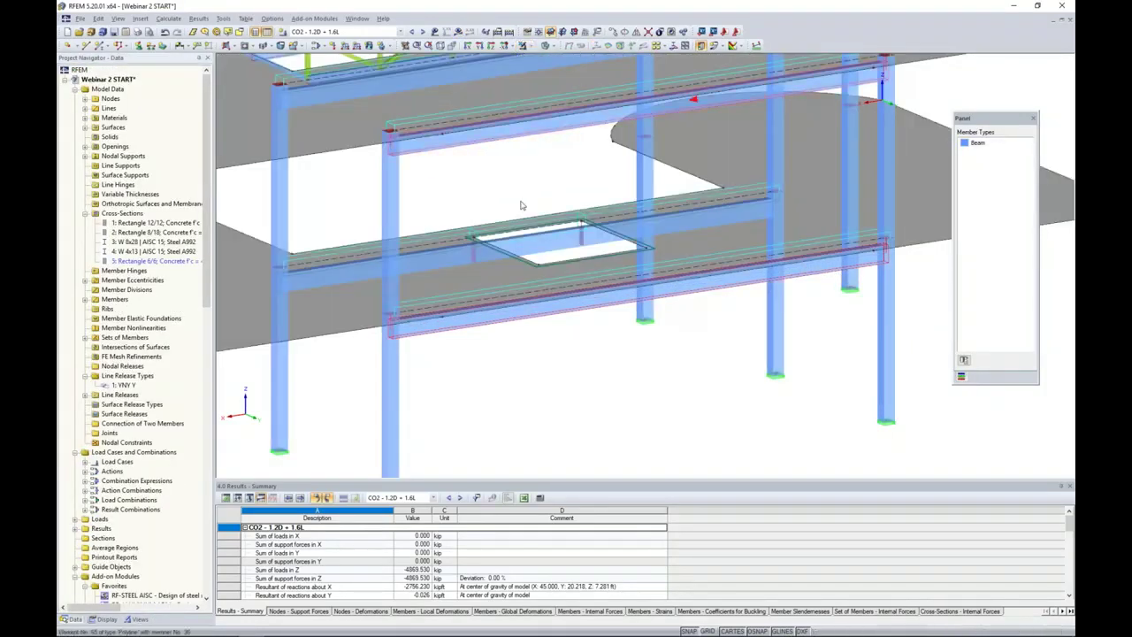
Display the CO2 results with member results off and surface basic internal forces on, including the color scale with values.
scroll(522, 213, down, 3)
ctrl+middle_drag(524, 214, 733, 281)
ctrl+middle_drag(493, 323, 588, 333)
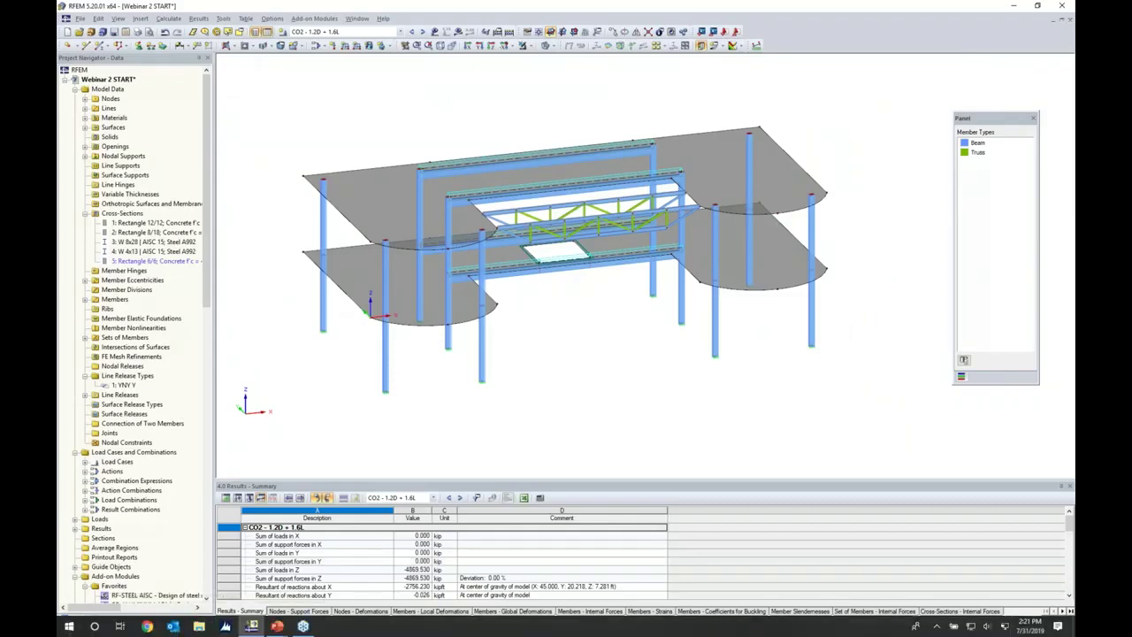
click(459, 32)
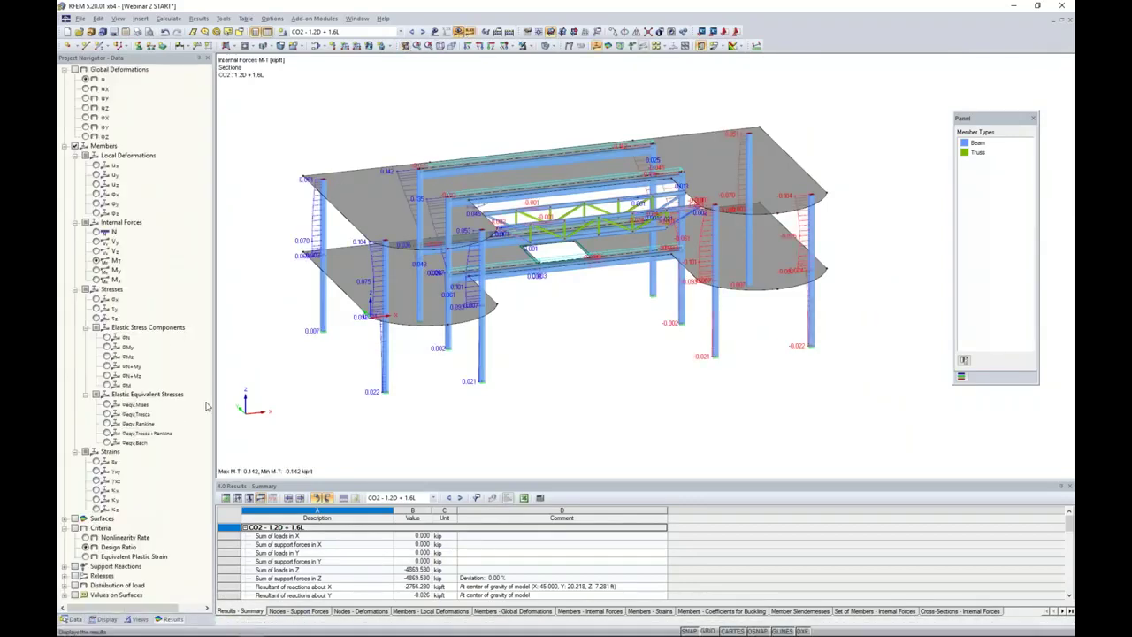
click(75, 146)
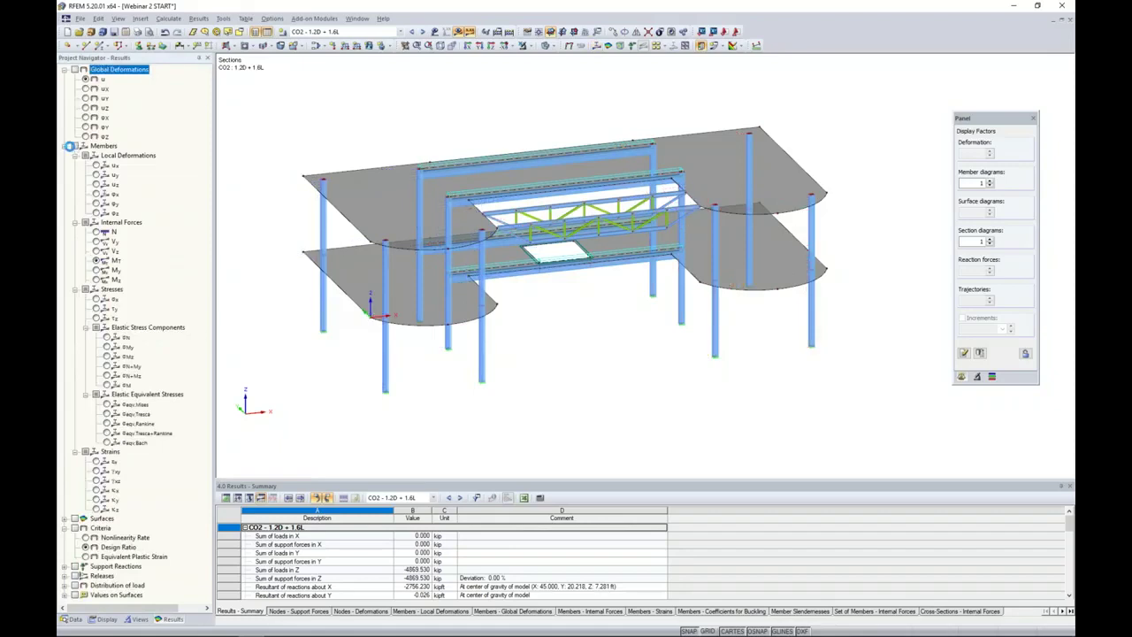
click(65, 146)
click(65, 156)
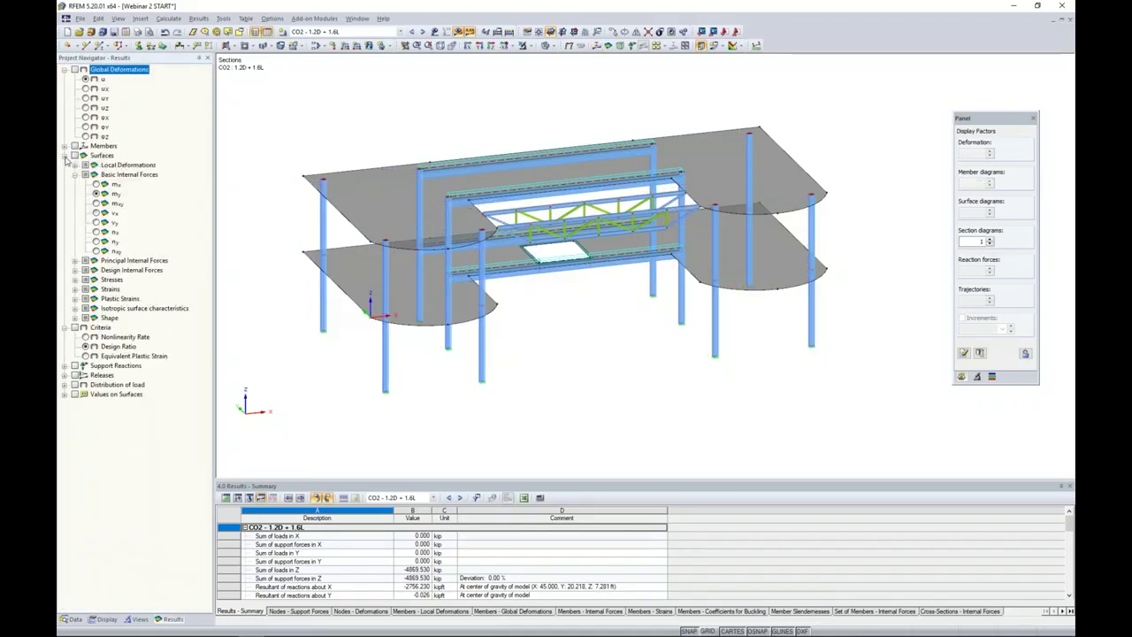
click(75, 156)
middle_drag(360, 133, 379, 137)
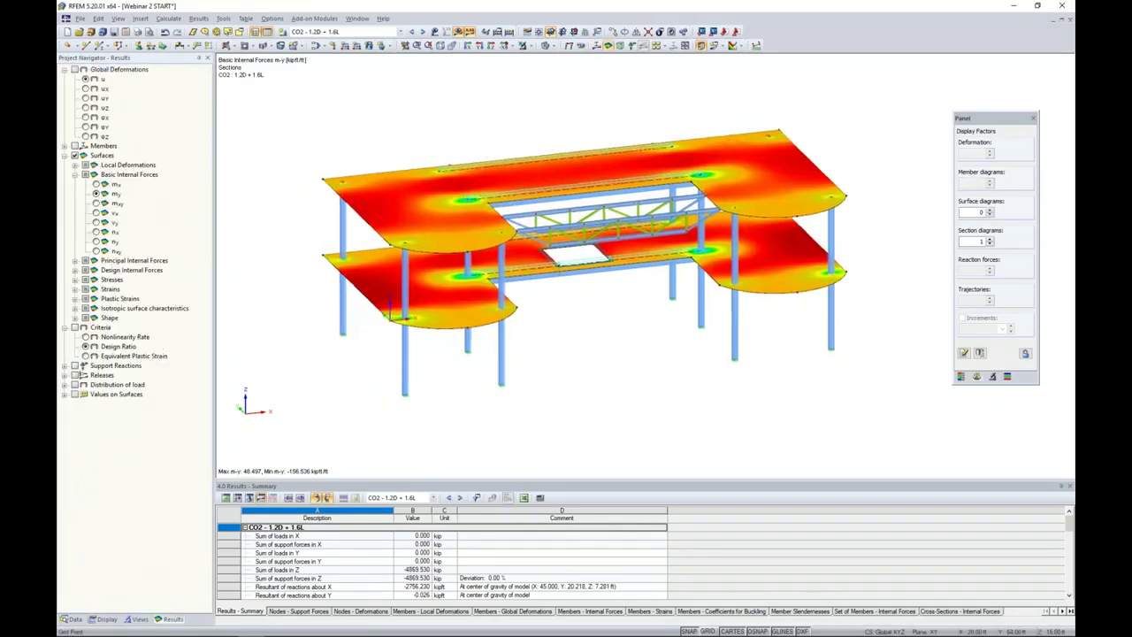
scroll(395, 141, up, 5)
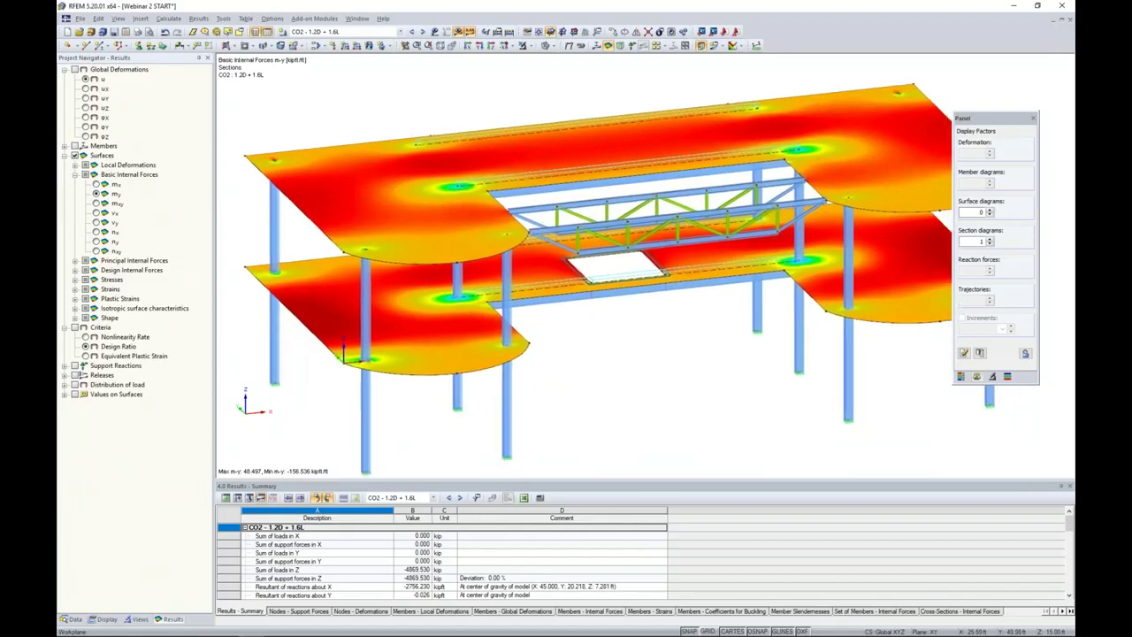
click(960, 376)
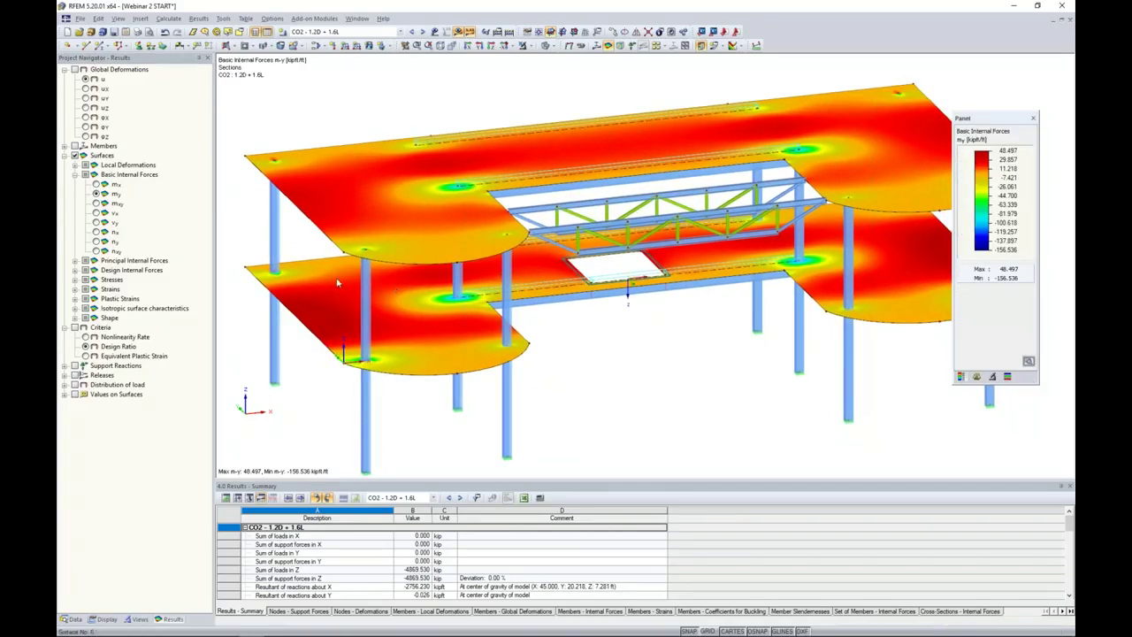
Compare the slabs' basic internal force contours for m-x, m-y, v-x and v-y, ending on m-x.
click(95, 184)
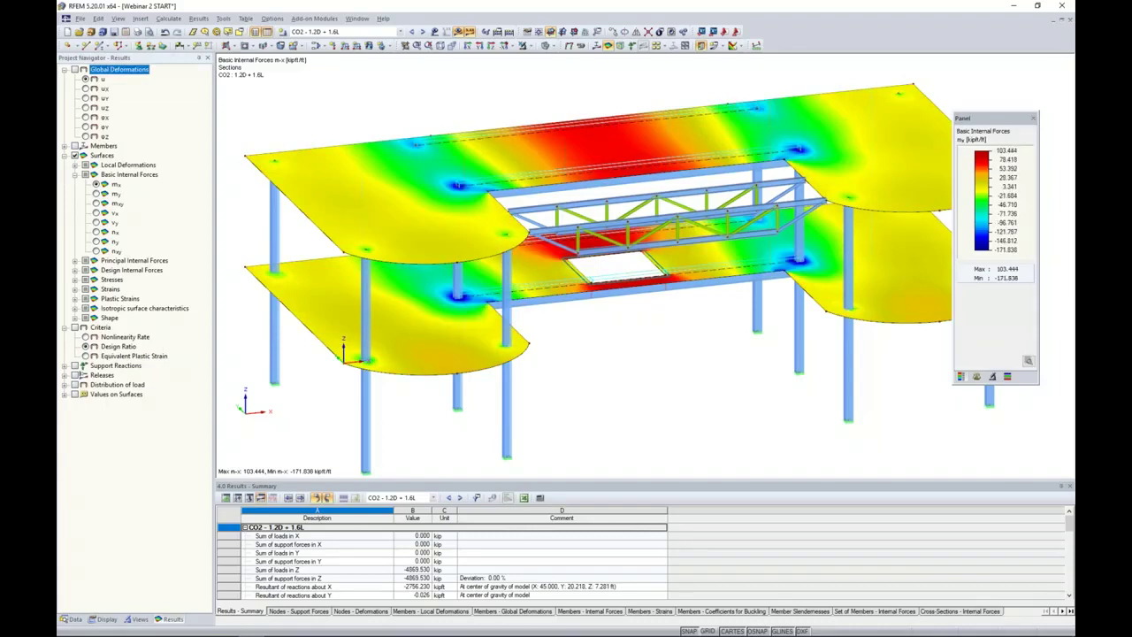
click(96, 193)
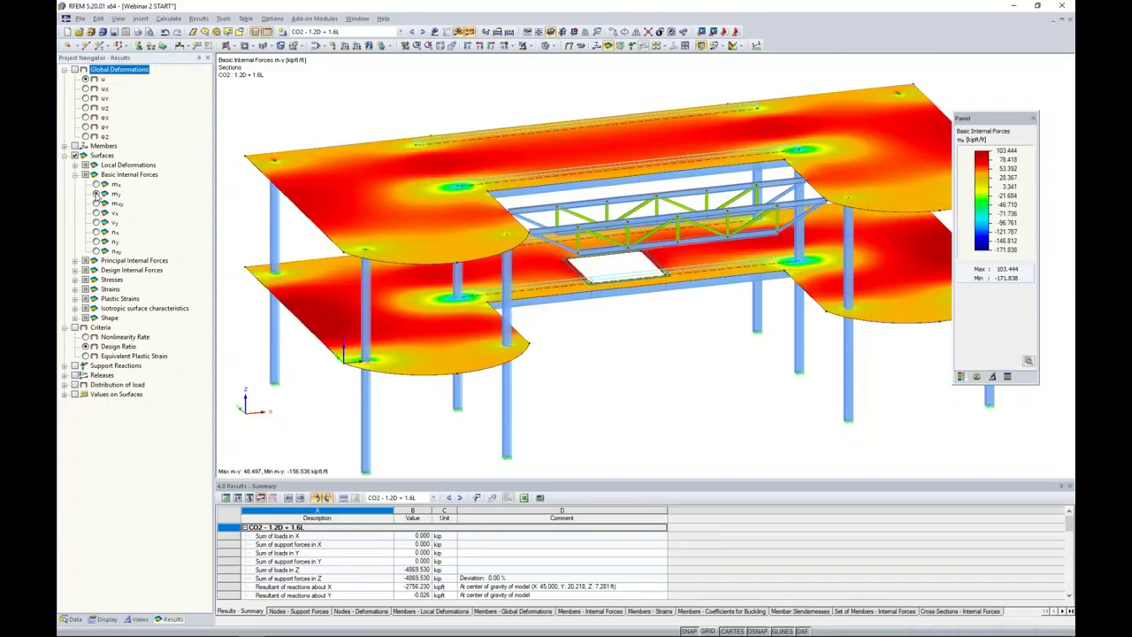
click(95, 213)
click(96, 222)
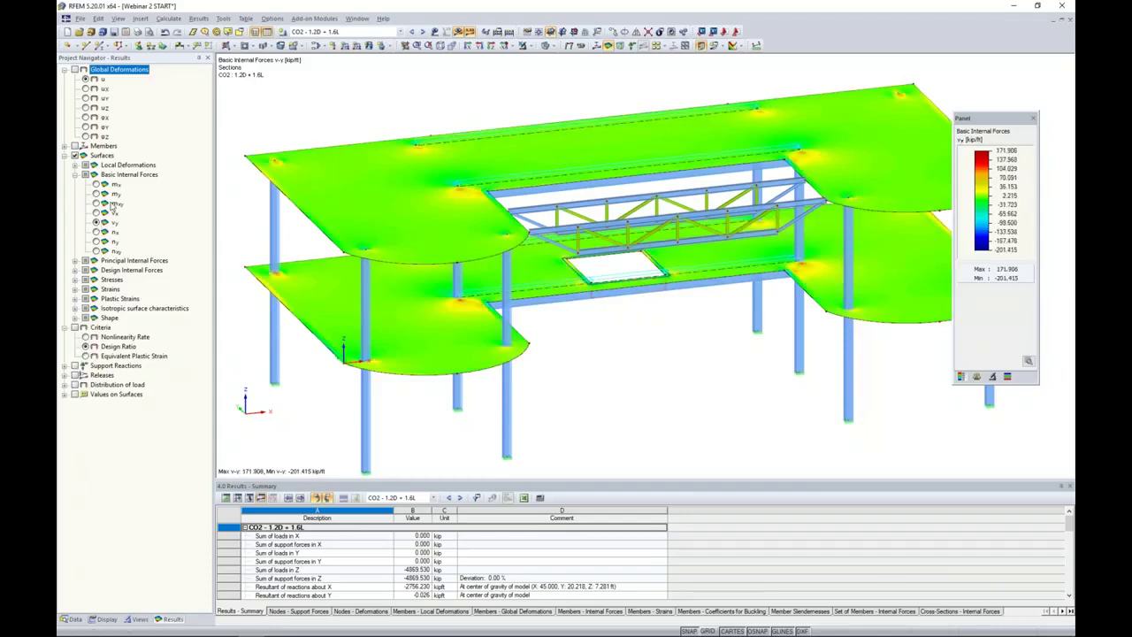
click(96, 184)
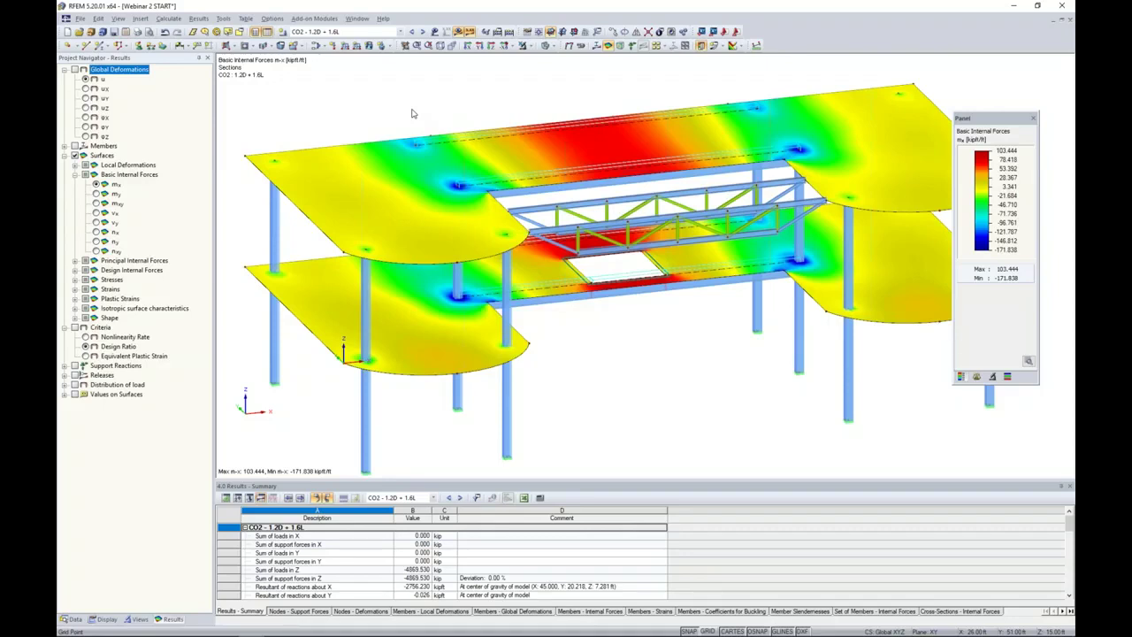
Turn off the results and show the grid, setting the work plane origin at the front column's node on the upper slab.
scroll(411, 113, down, 3)
mouse_move(411, 113)
ctrl+middle_down()
mouse_move(378, 122)
mouse_move(398, 124)
ctrl+middle_up()
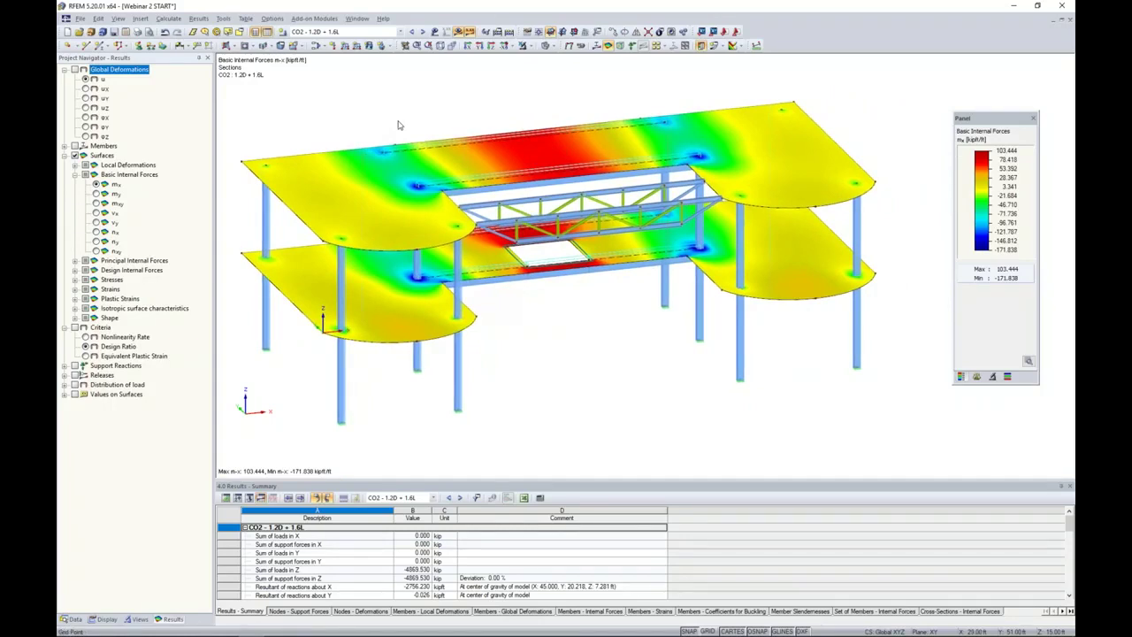
click(459, 32)
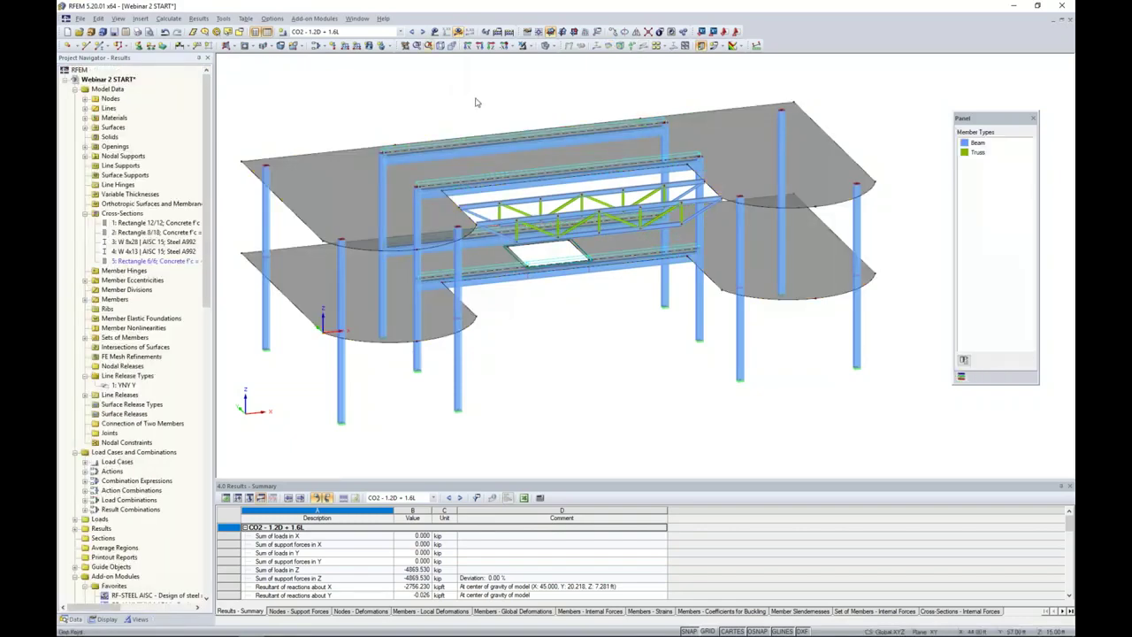
click(707, 631)
middle_drag(613, 398, 635, 413)
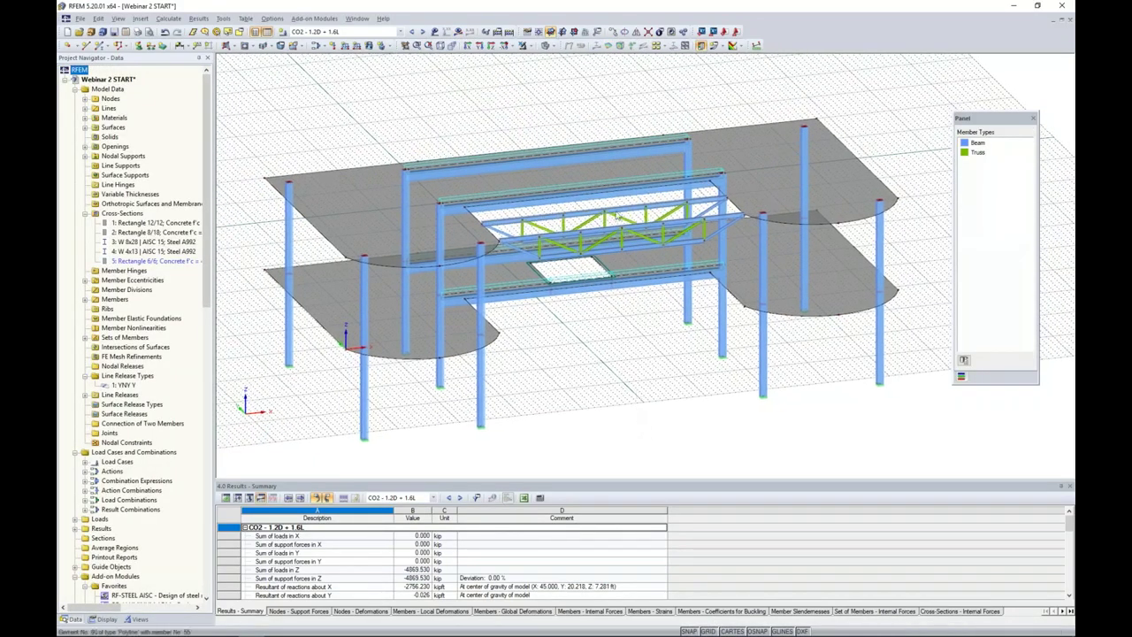
click(539, 34)
click(538, 34)
click(439, 206)
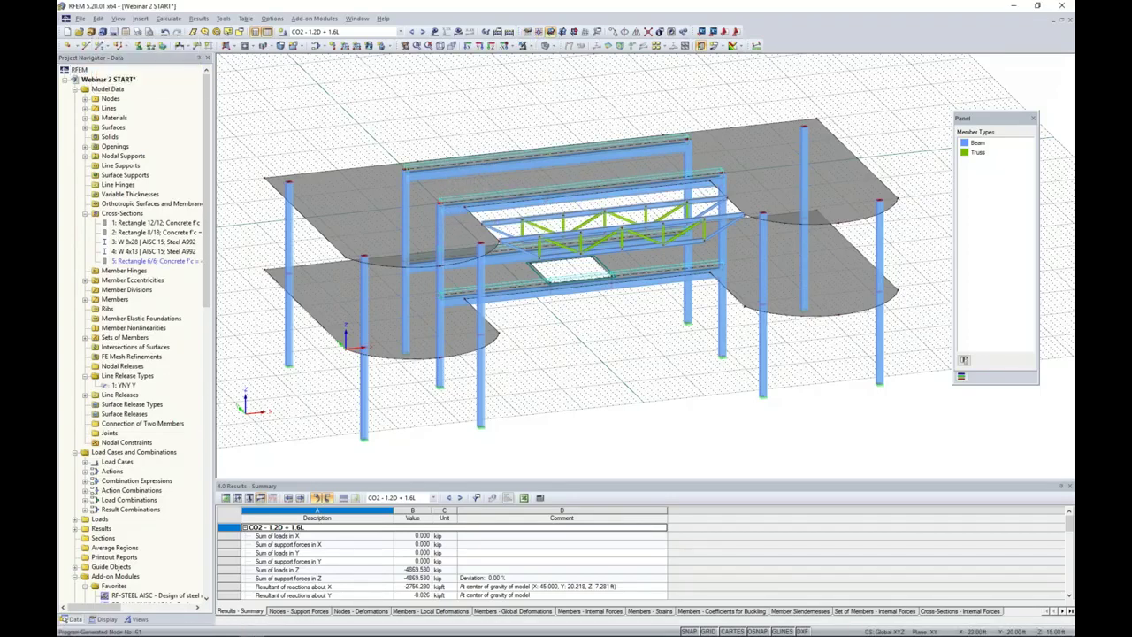
ctrl+middle_drag(439, 206, 619, 362)
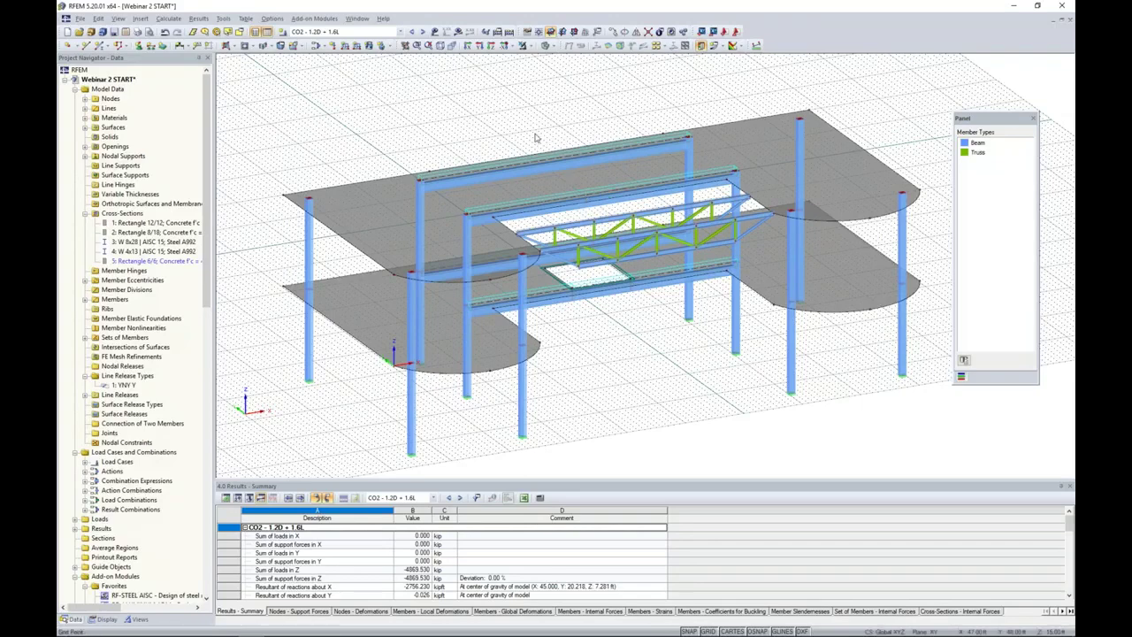
Start a numerical section through the upper slab, picking edge points A (0, 20, 15 ft) and B (90, 20, 15 ft).
click(723, 50)
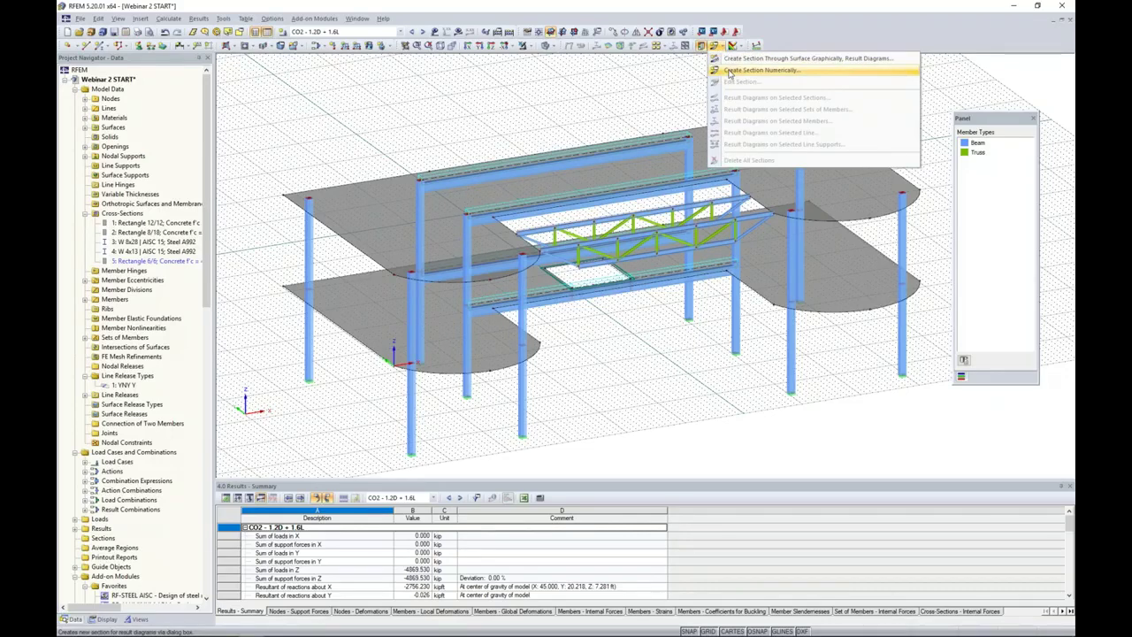
click(729, 71)
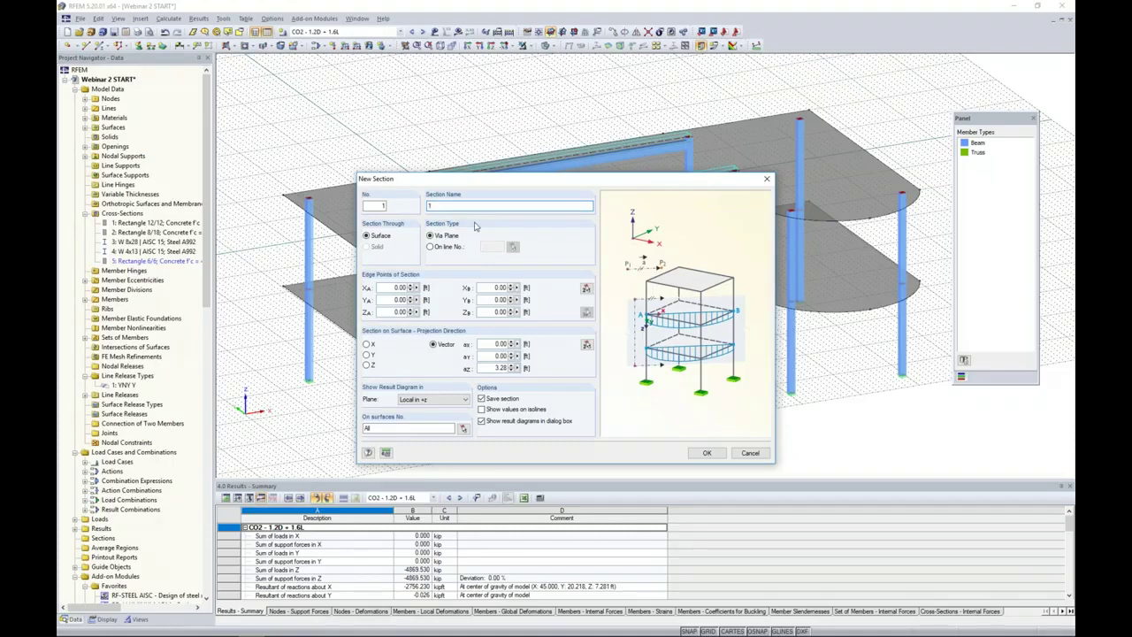
click(586, 290)
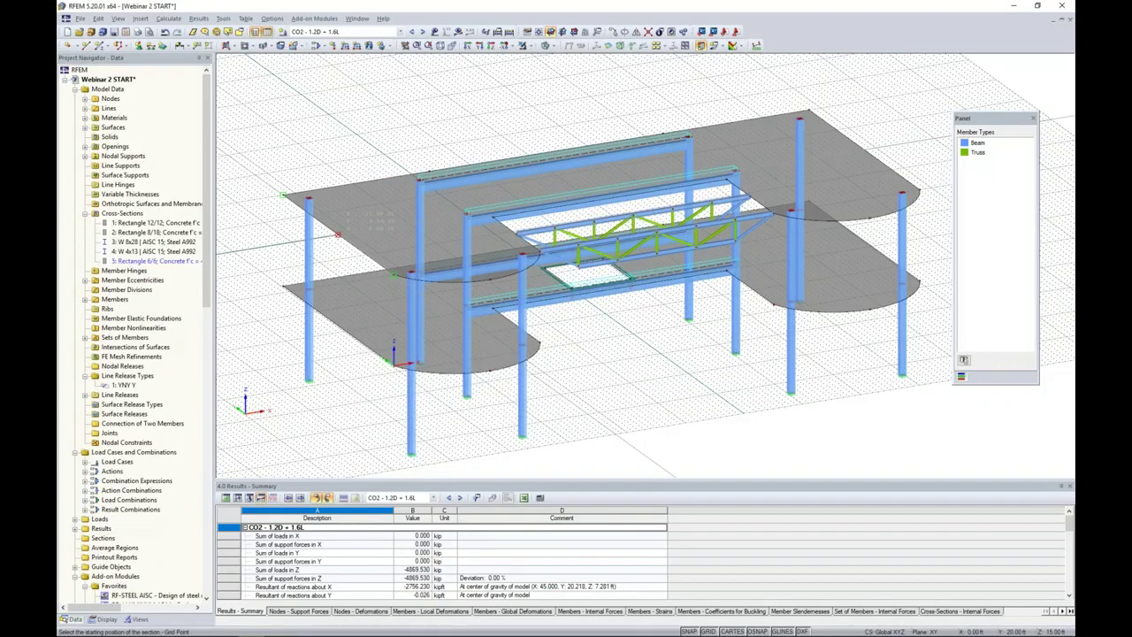
click(256, 250)
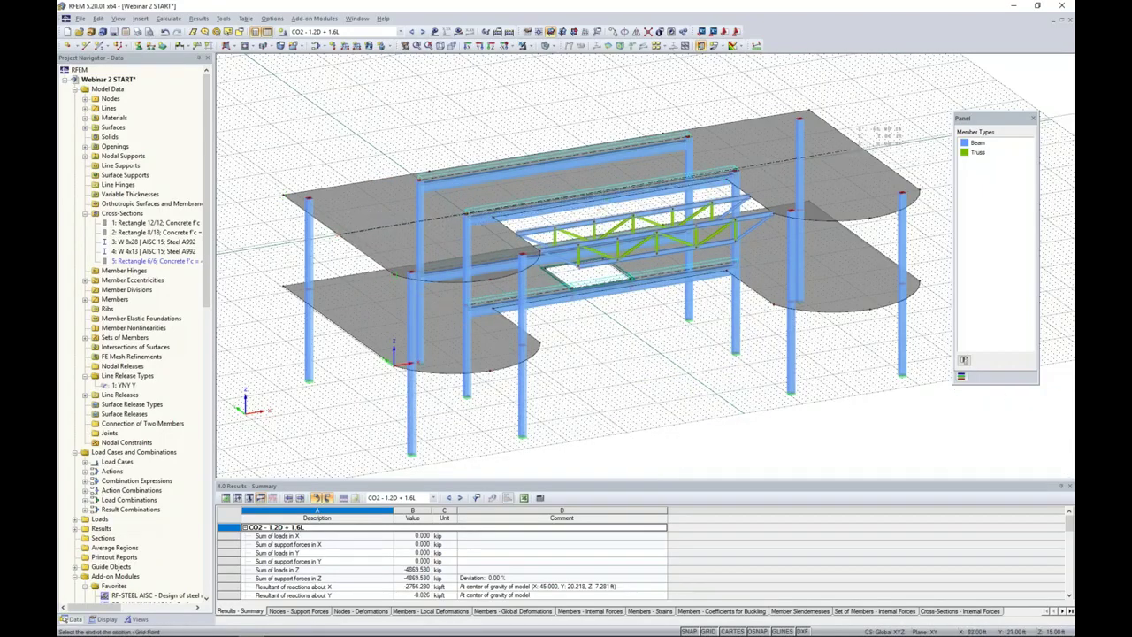
click(864, 151)
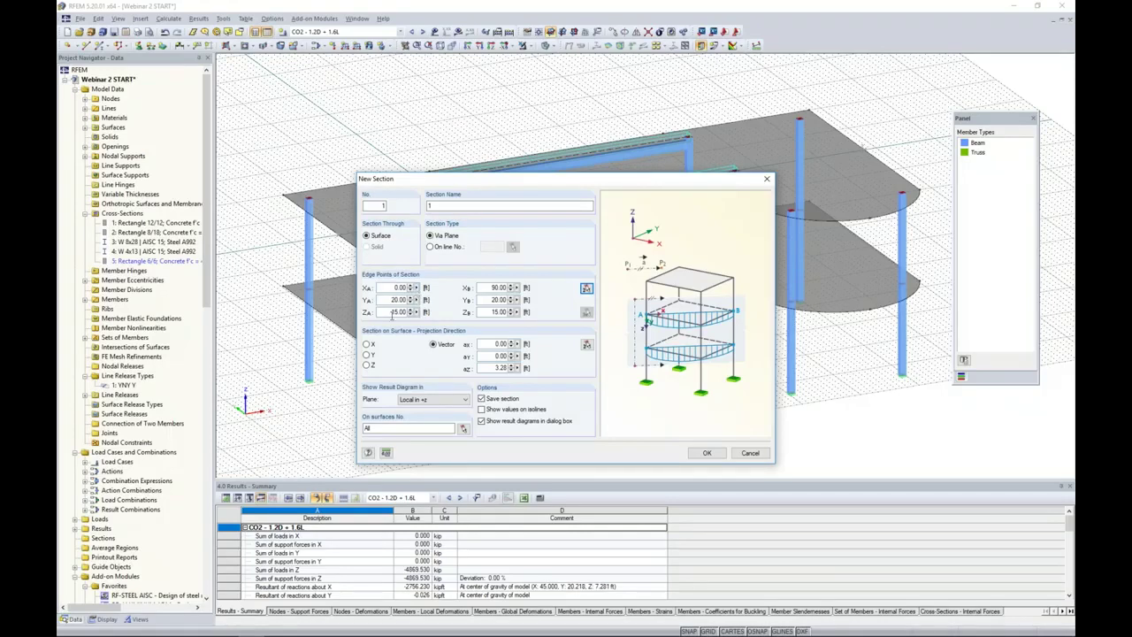
Set the section's projection direction to Z and show its result diagram in the Global in +Z plane.
click(367, 365)
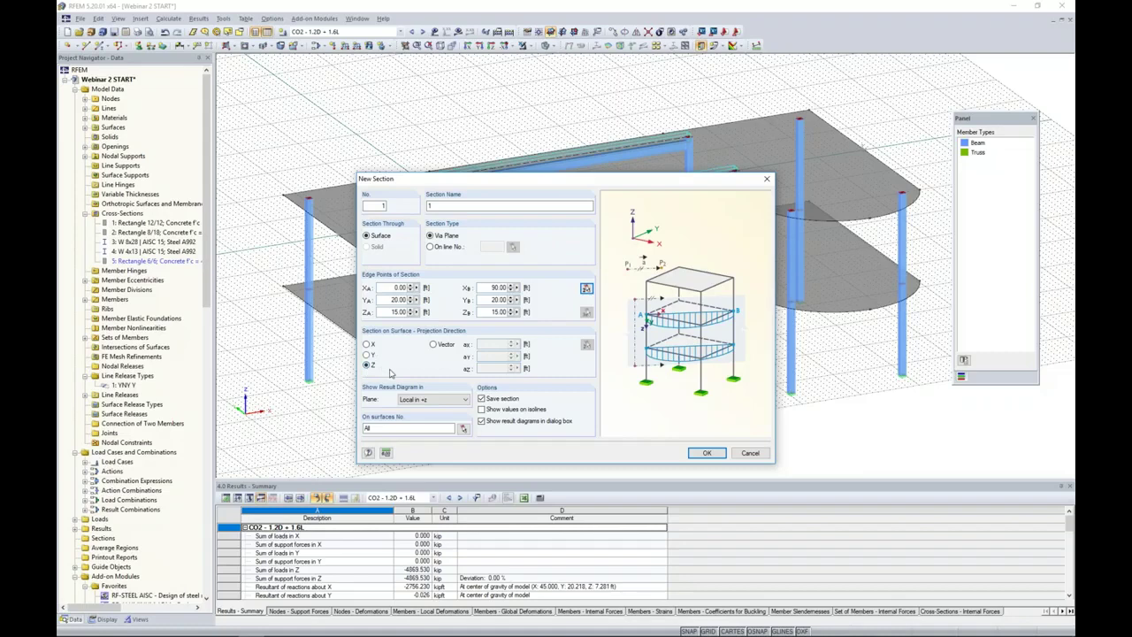
click(419, 399)
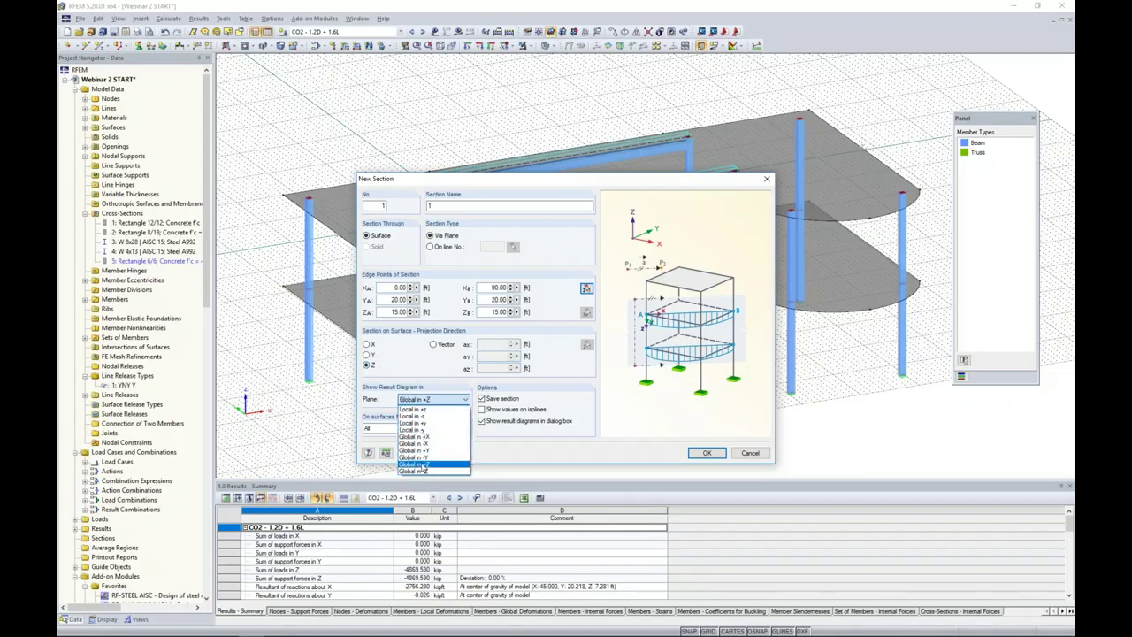
click(424, 465)
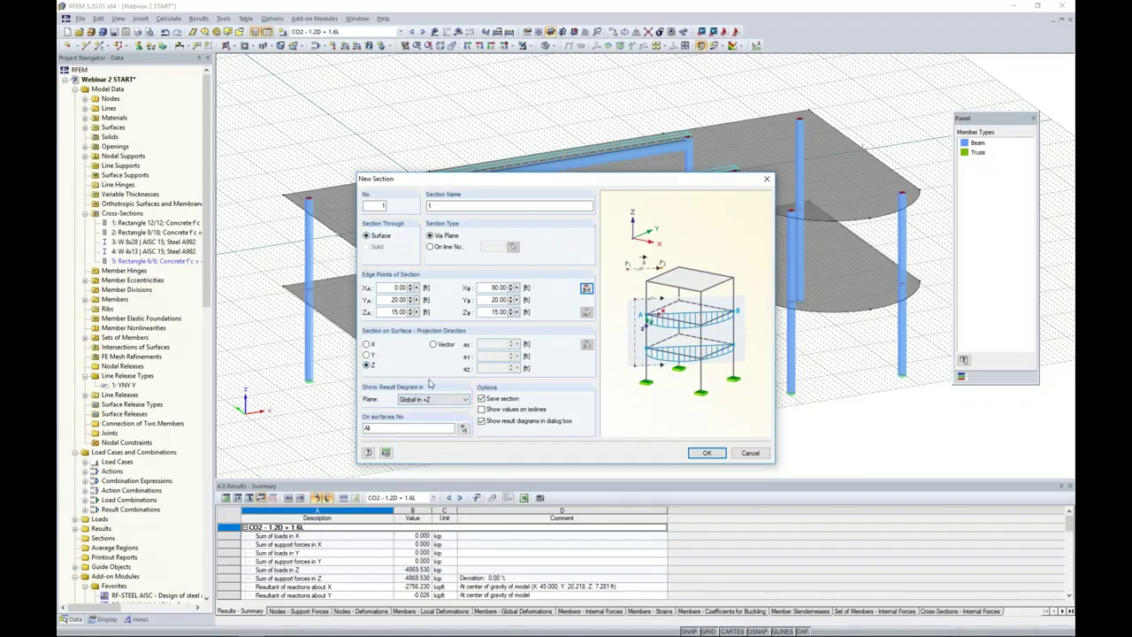
Limit the section to the upper slab, surface 5, and create it with its result diagrams.
click(462, 428)
click(382, 228)
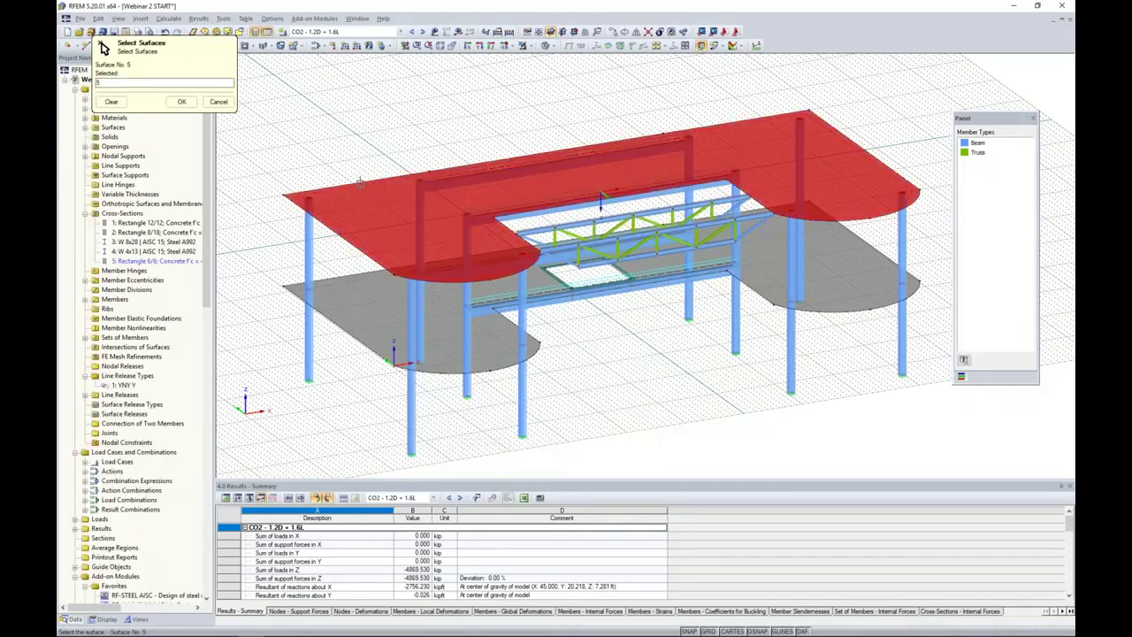
click(182, 102)
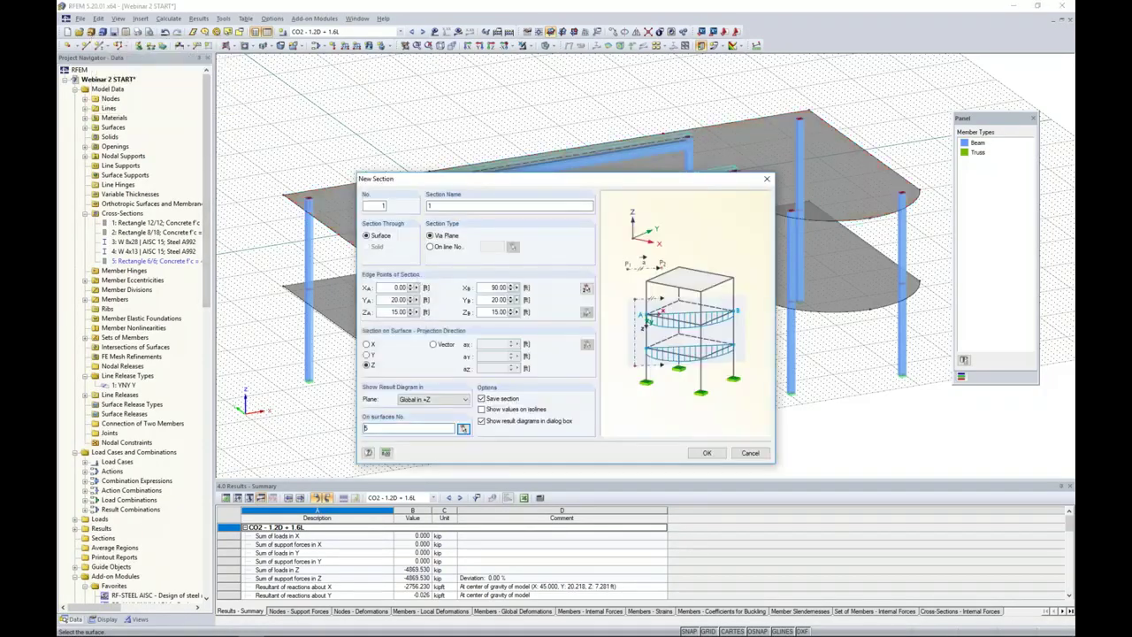
click(707, 451)
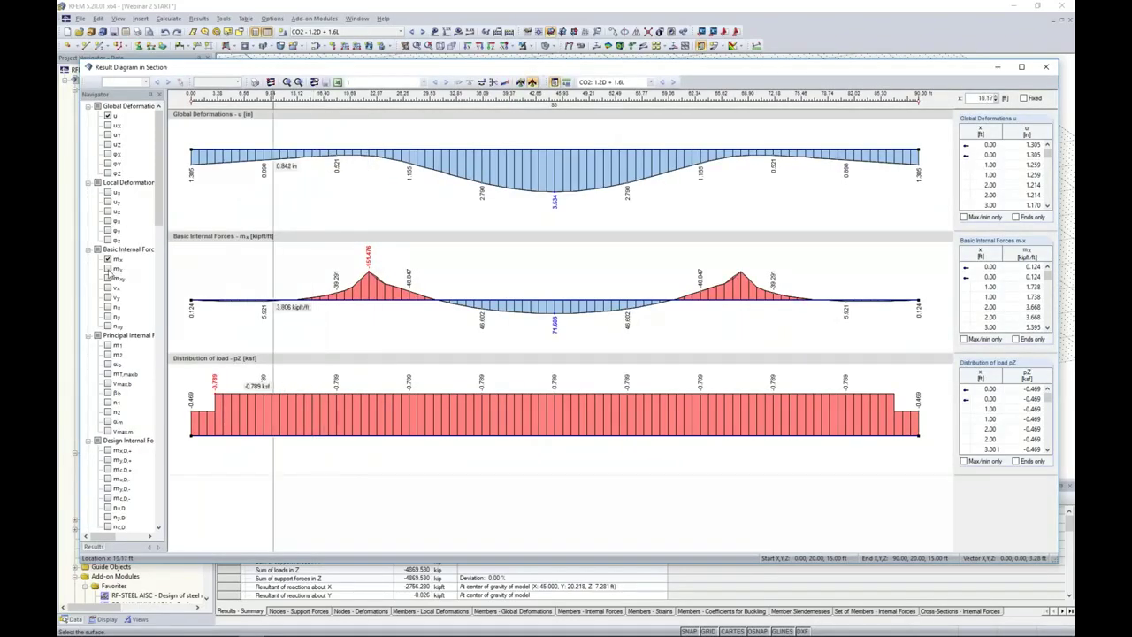
Clear the section's result diagrams, examine only the m-x and m-y moment diagrams, and close the diagram window.
click(270, 81)
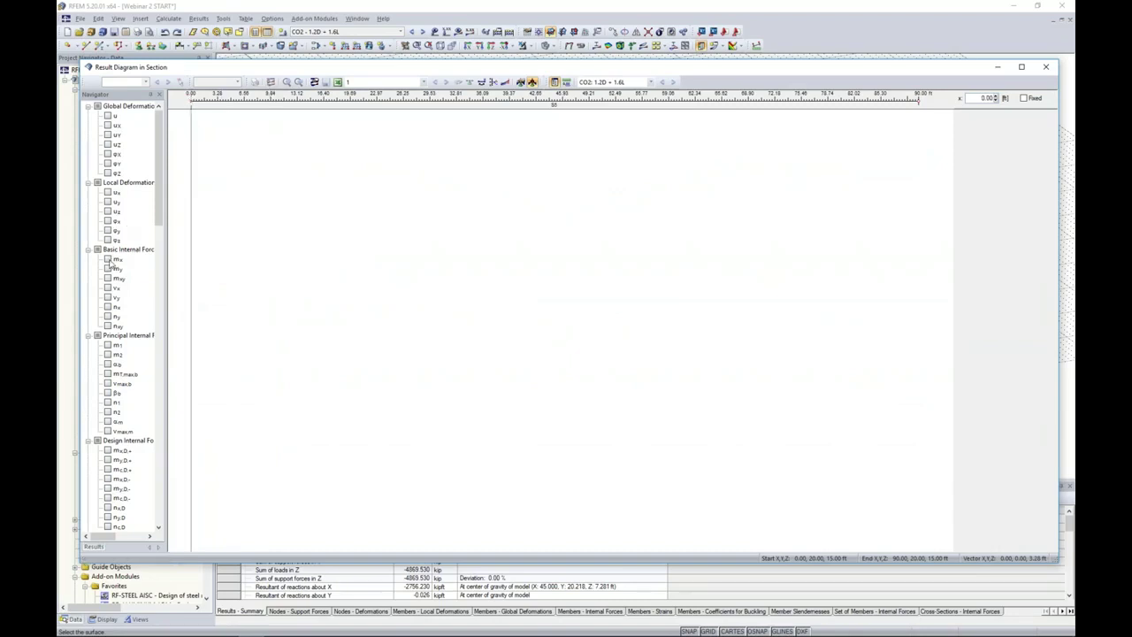
click(108, 259)
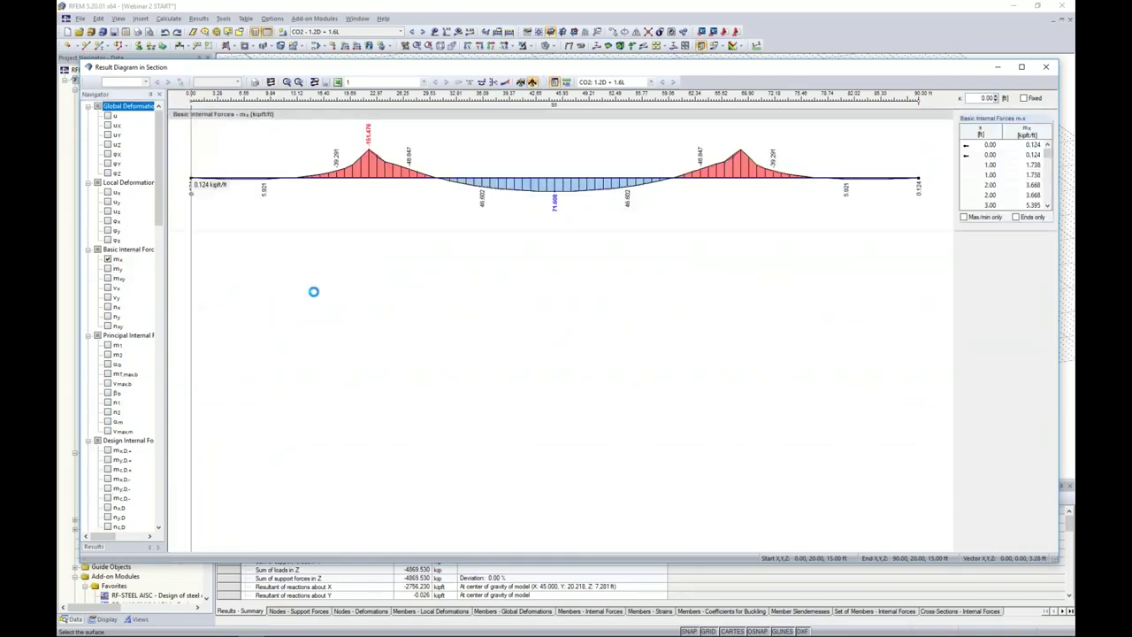
click(108, 269)
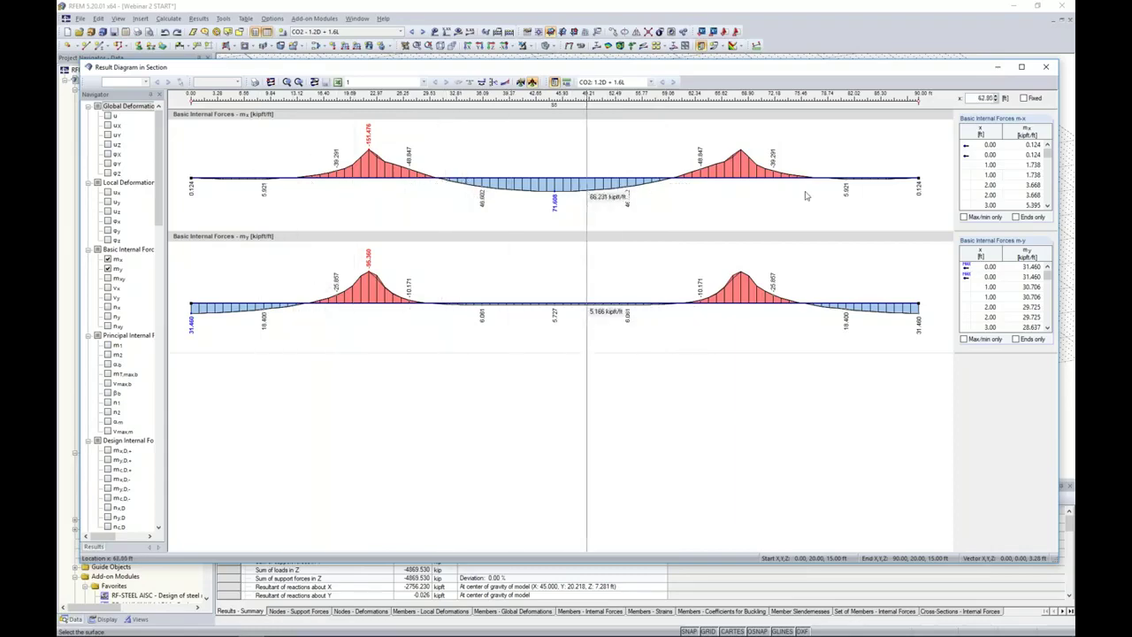
click(1048, 69)
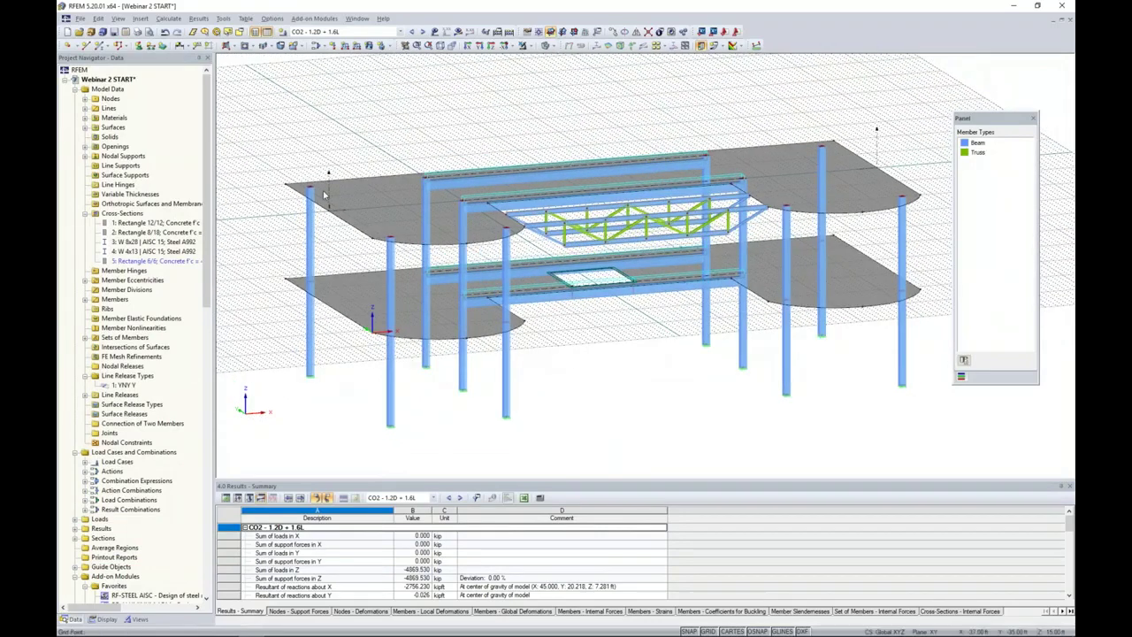
Display the m-x surface results with the section diagram on the model and hide the grid.
click(457, 32)
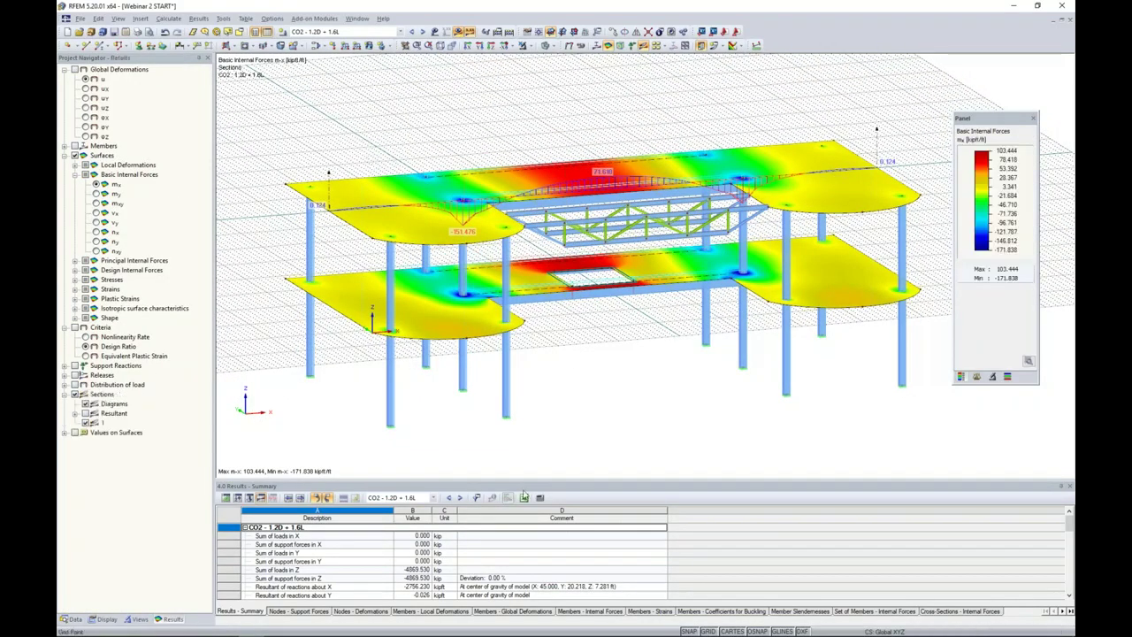
click(707, 631)
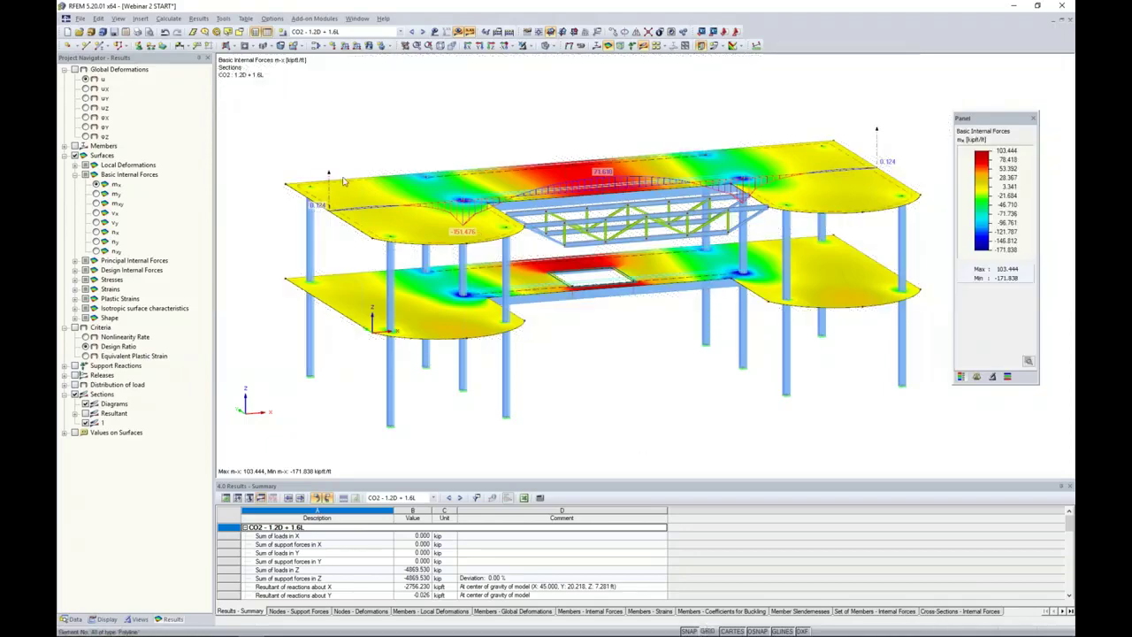
ctrl+middle_drag(499, 117, 499, 158)
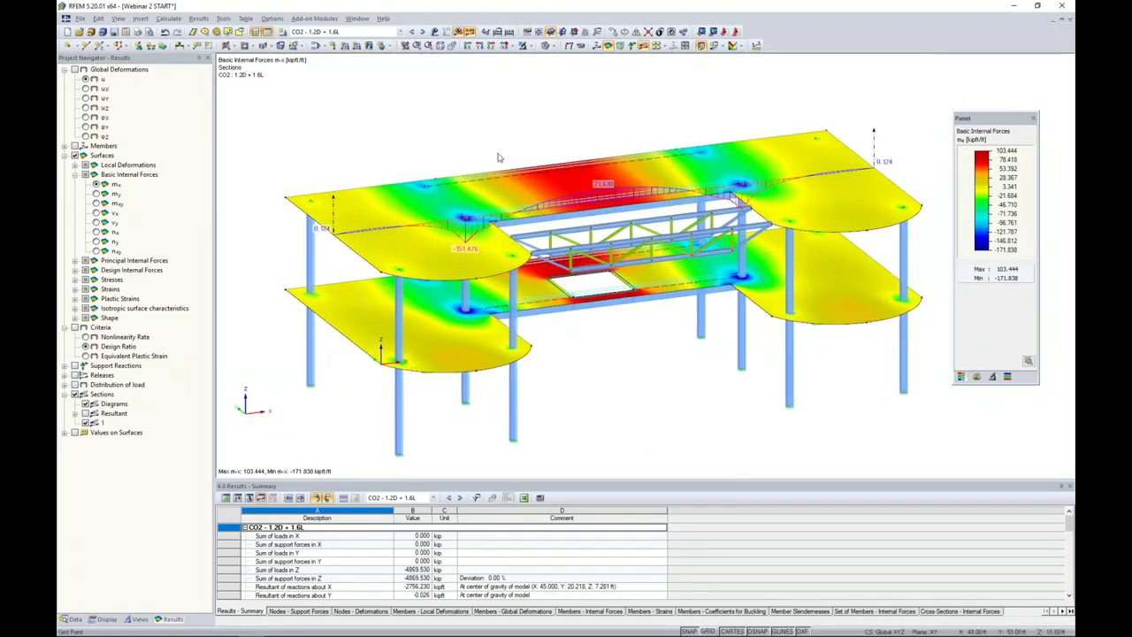
scroll(498, 158, up, 3)
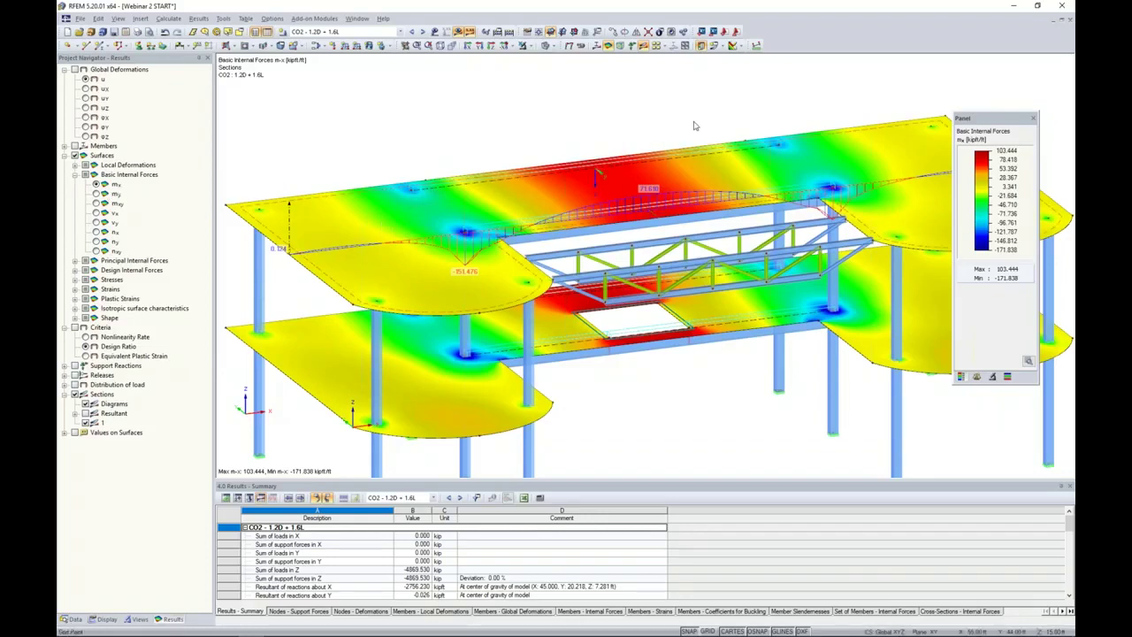
Turn off the coloured surface results so only the section's m-x diagram is drawn on the model.
click(741, 47)
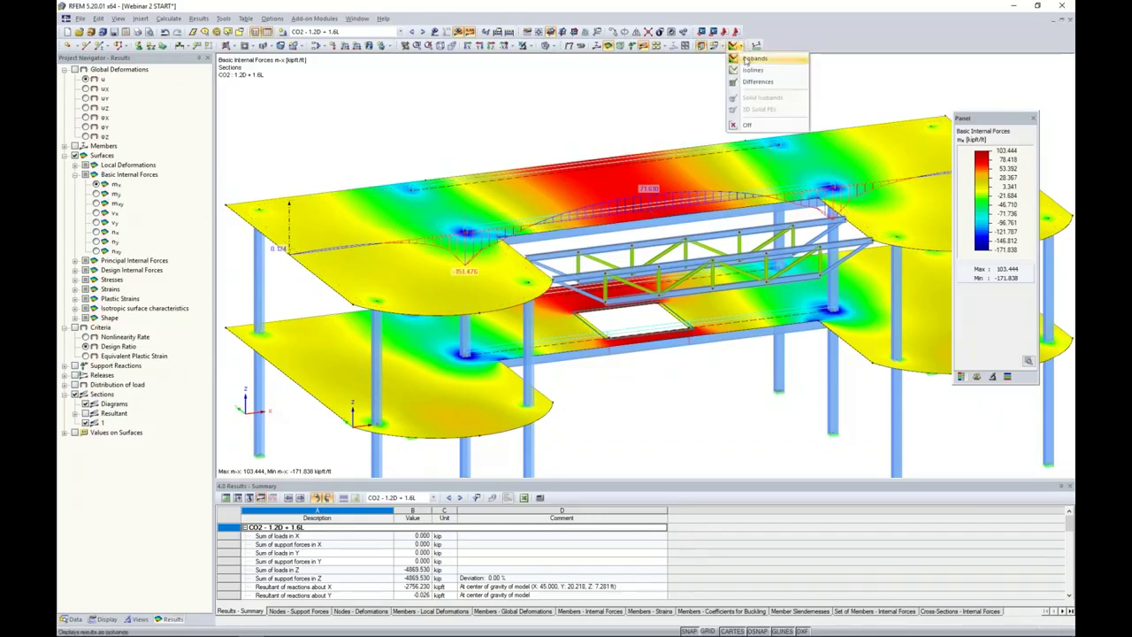
click(753, 126)
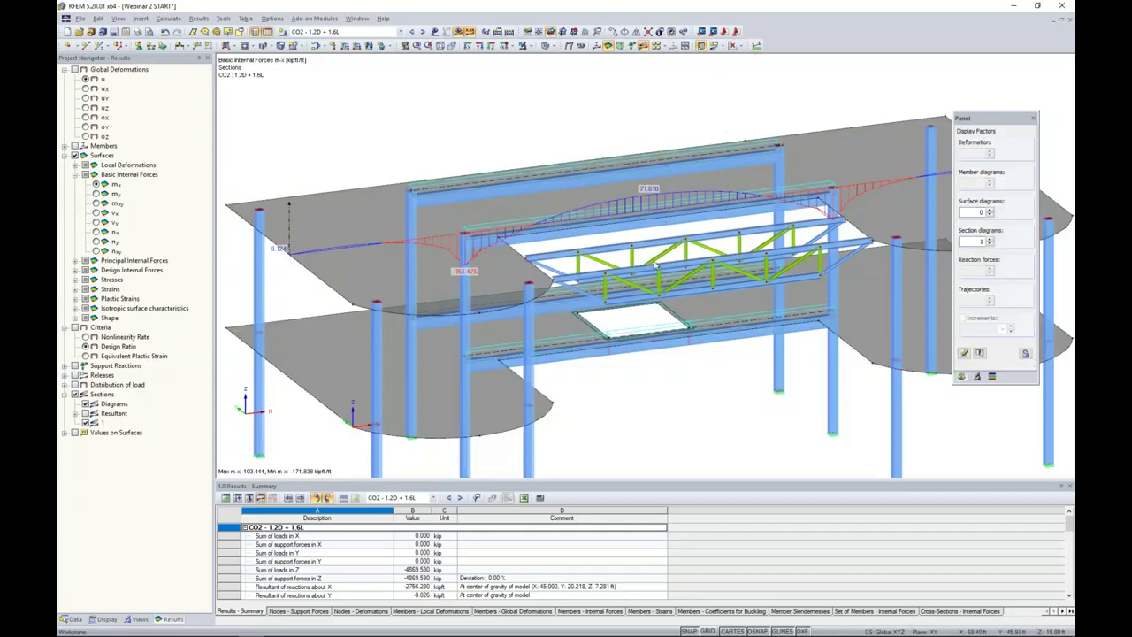
ctrl+middle_drag(548, 416, 650, 357)
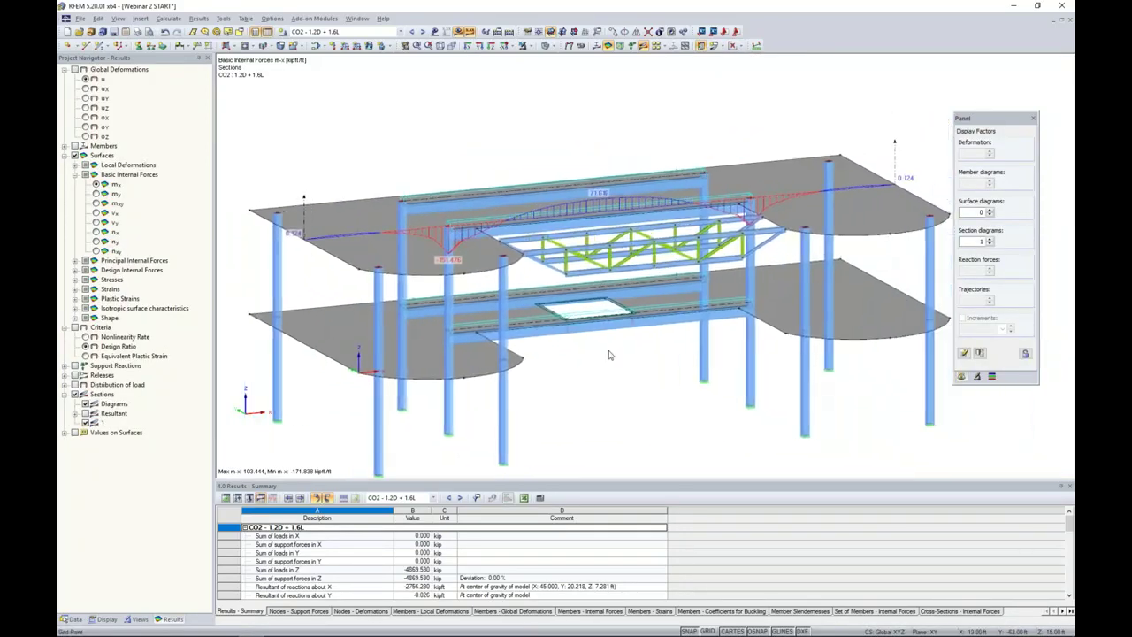
mouse_move(394, 154)
ctrl+middle_down()
mouse_move(378, 167)
mouse_move(388, 155)
ctrl+middle_up()
ctrl+middle_drag(301, 177, 321, 164)
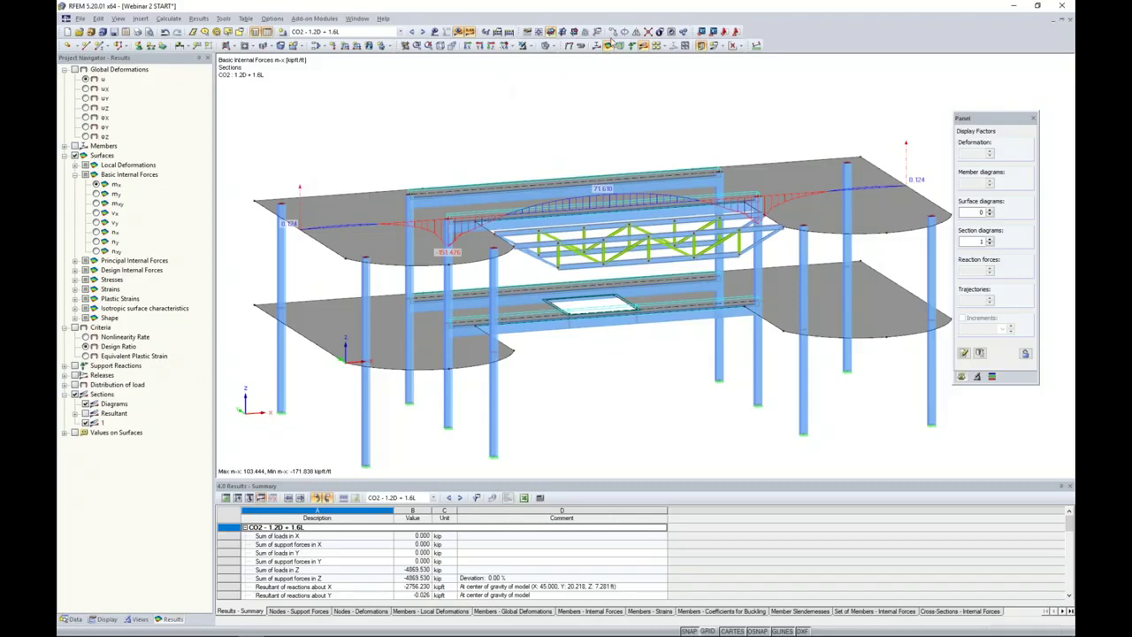
Copy the result section once by 17.00 ft in Y, taking the displacement from the front beam's column-top node to the rear one.
click(613, 32)
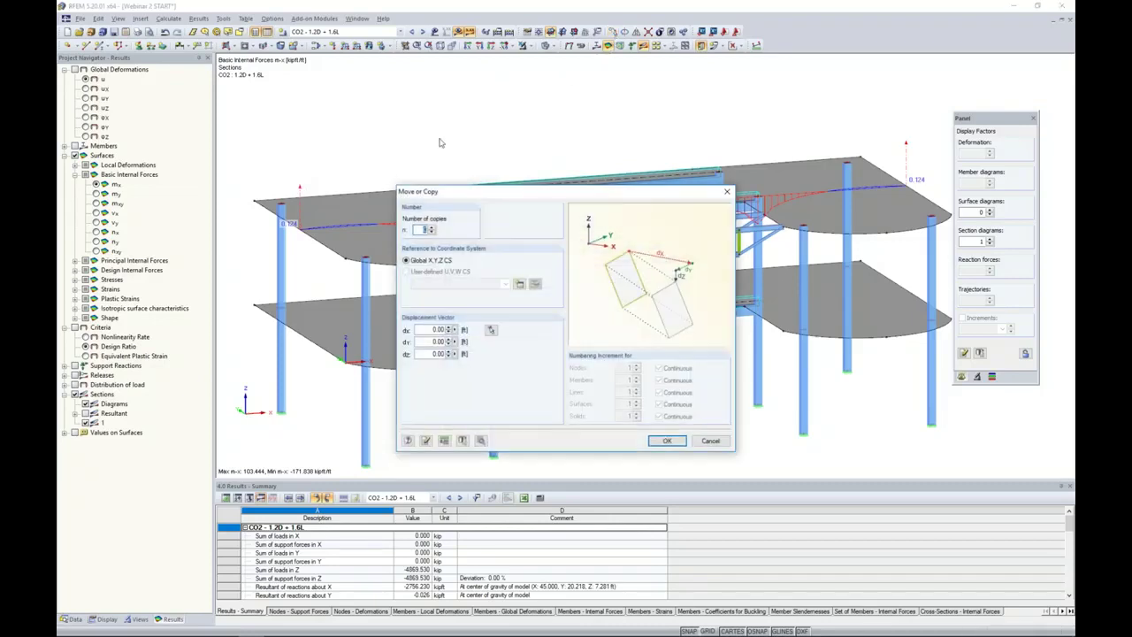
click(432, 228)
click(492, 329)
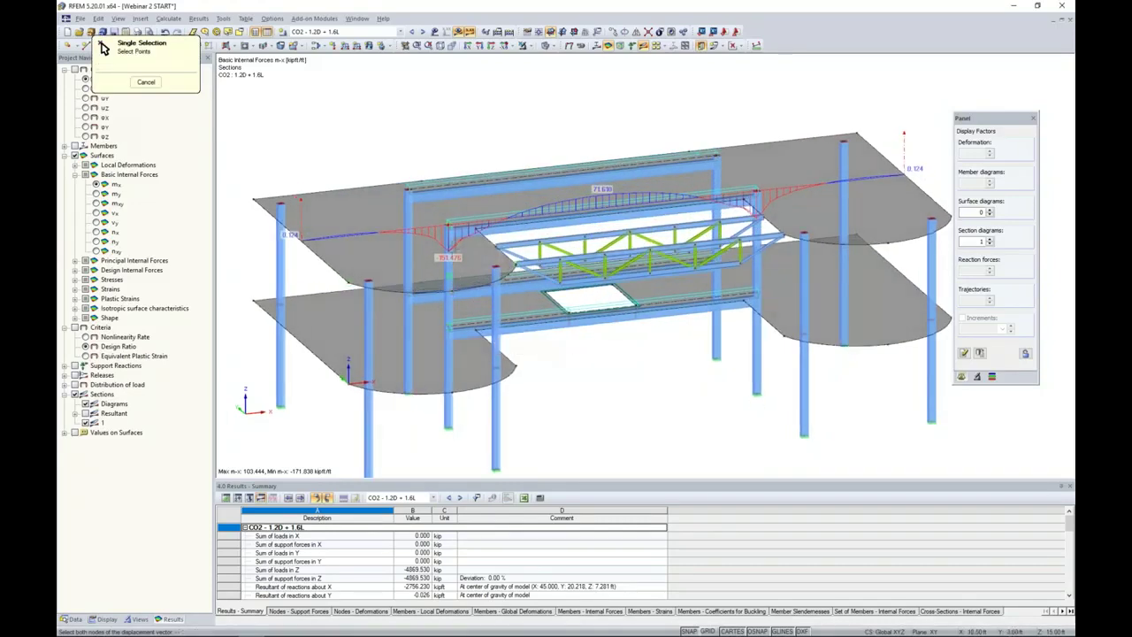
click(448, 221)
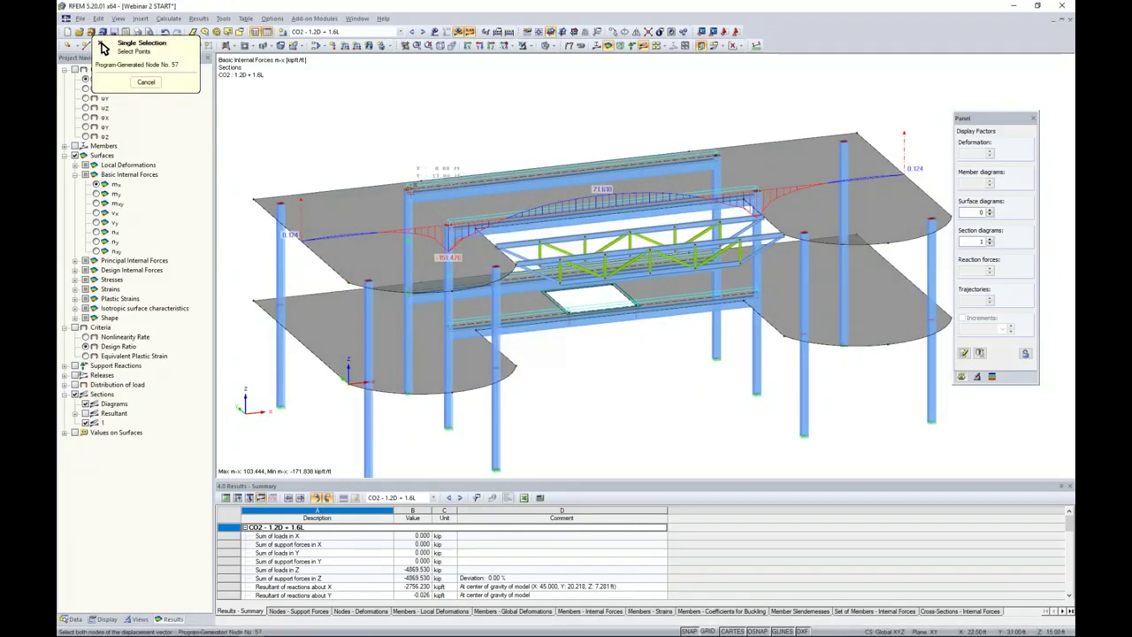
click(408, 189)
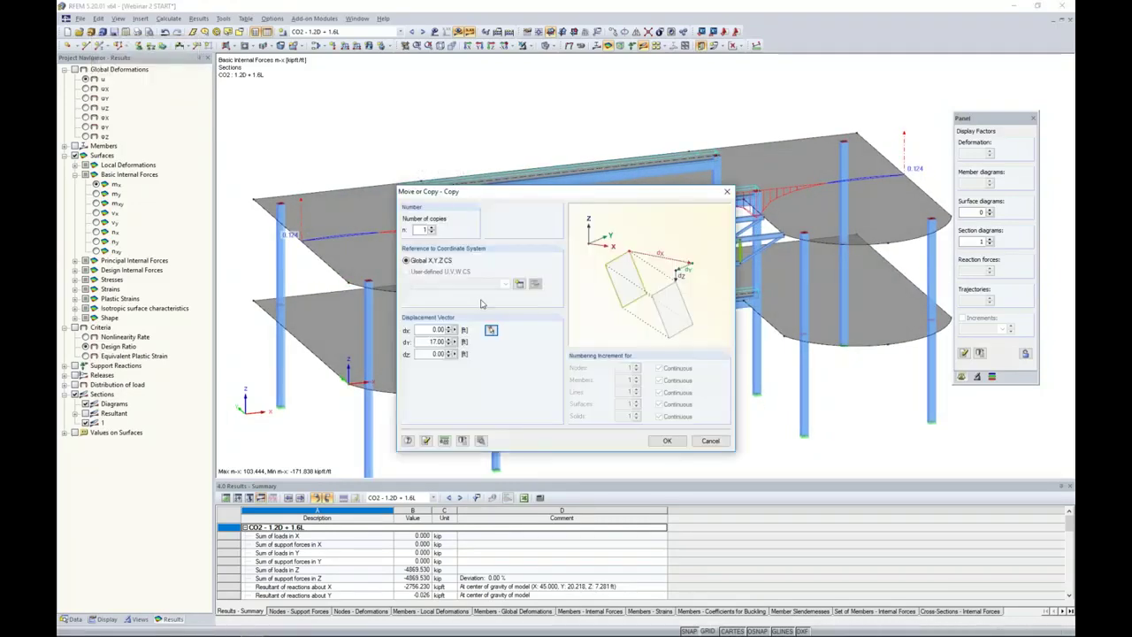
click(667, 441)
mouse_move(634, 394)
ctrl+middle_down()
mouse_move(698, 381)
mouse_move(613, 386)
ctrl+middle_up()
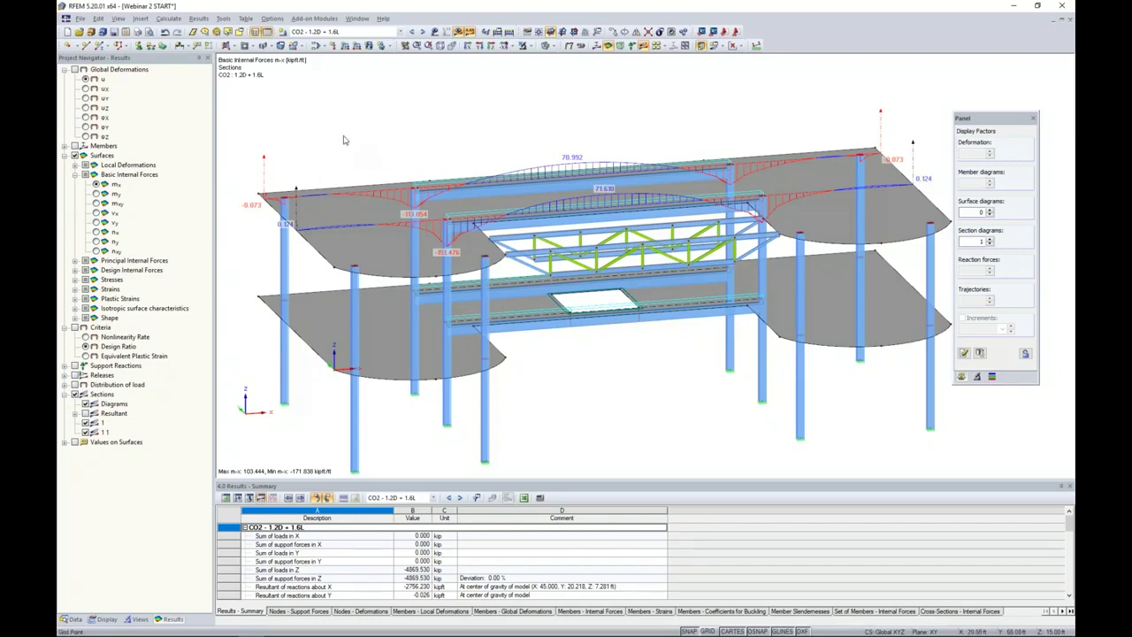
Toggle section 1's diagram off and on to compare both sections, and display the surface results as isobands again.
click(86, 423)
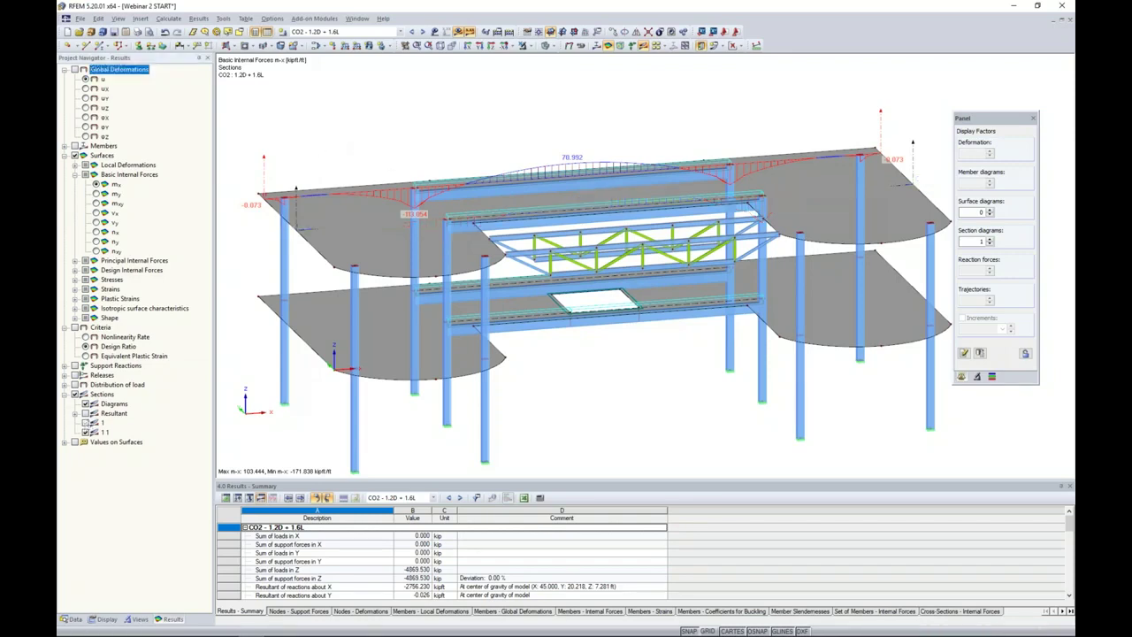
click(86, 424)
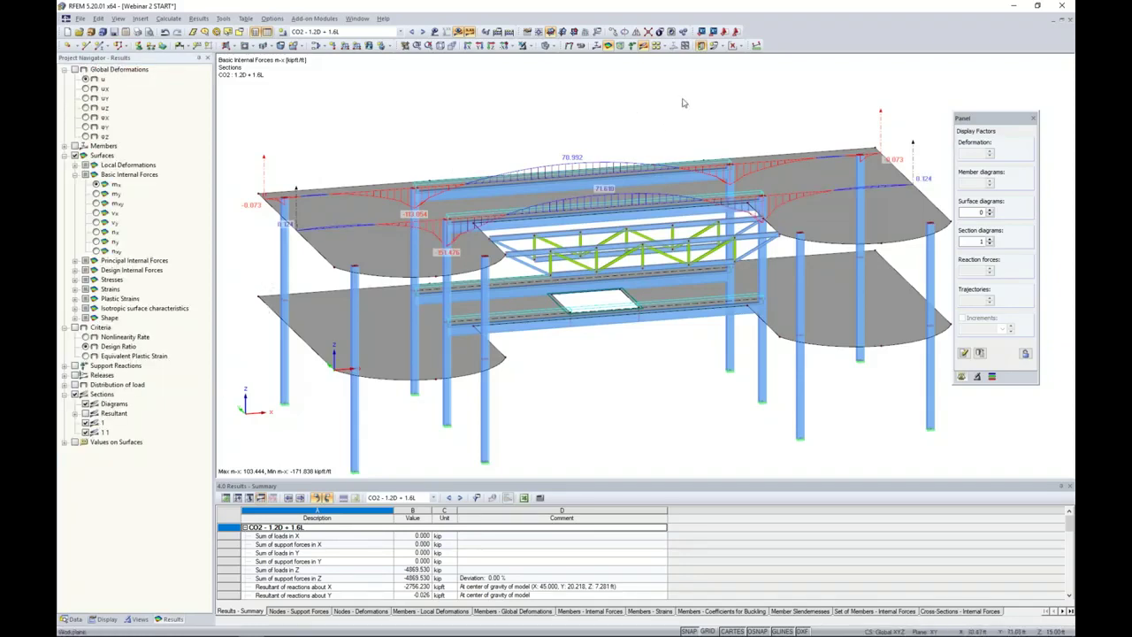
click(737, 48)
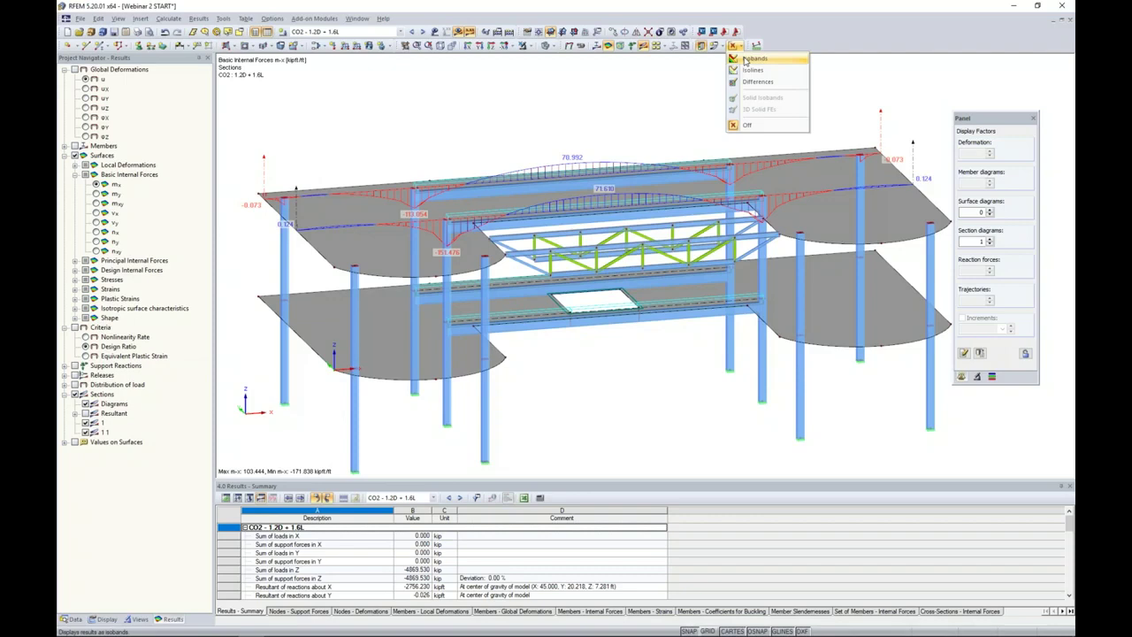
click(752, 59)
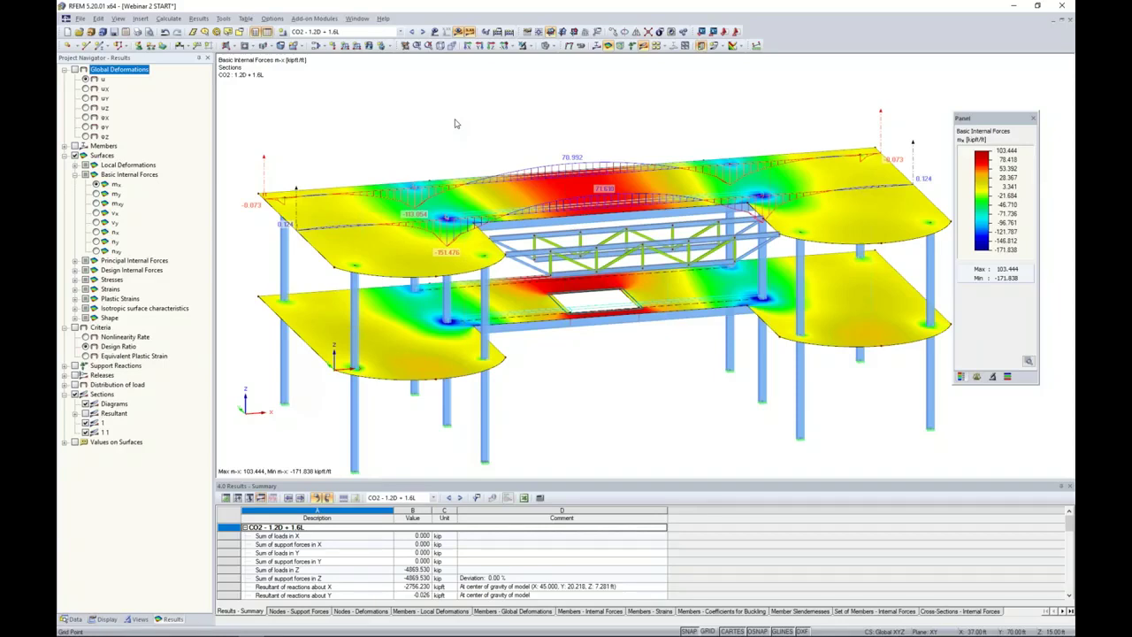
click(447, 119)
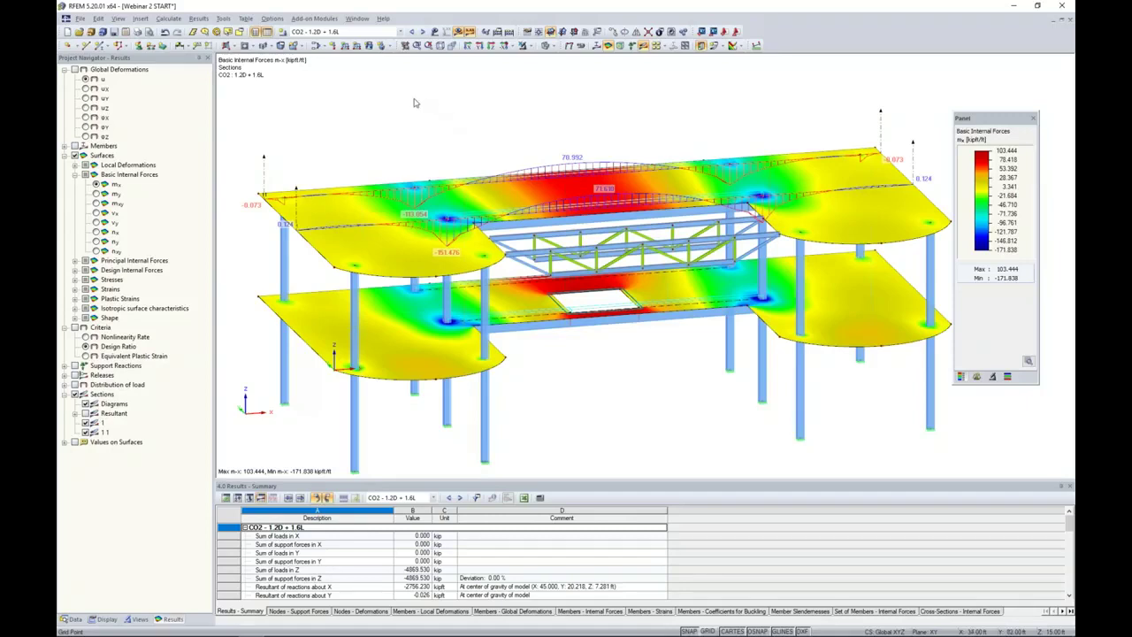
Insert a clipping plane in the X-Z direction and invert its clipping side.
click(144, 20)
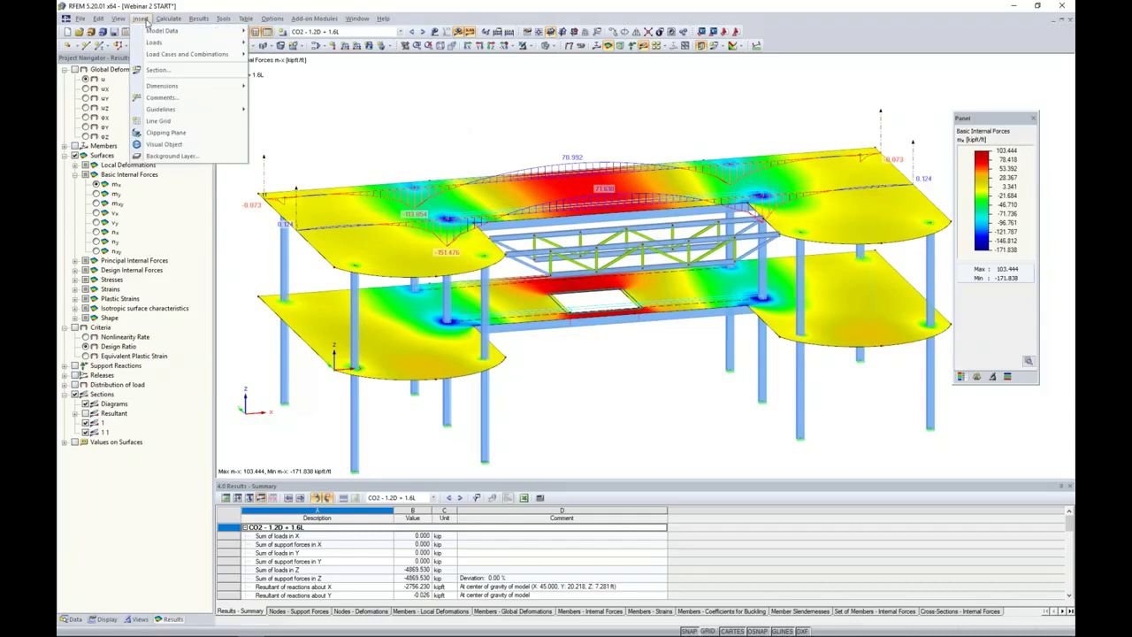
click(165, 132)
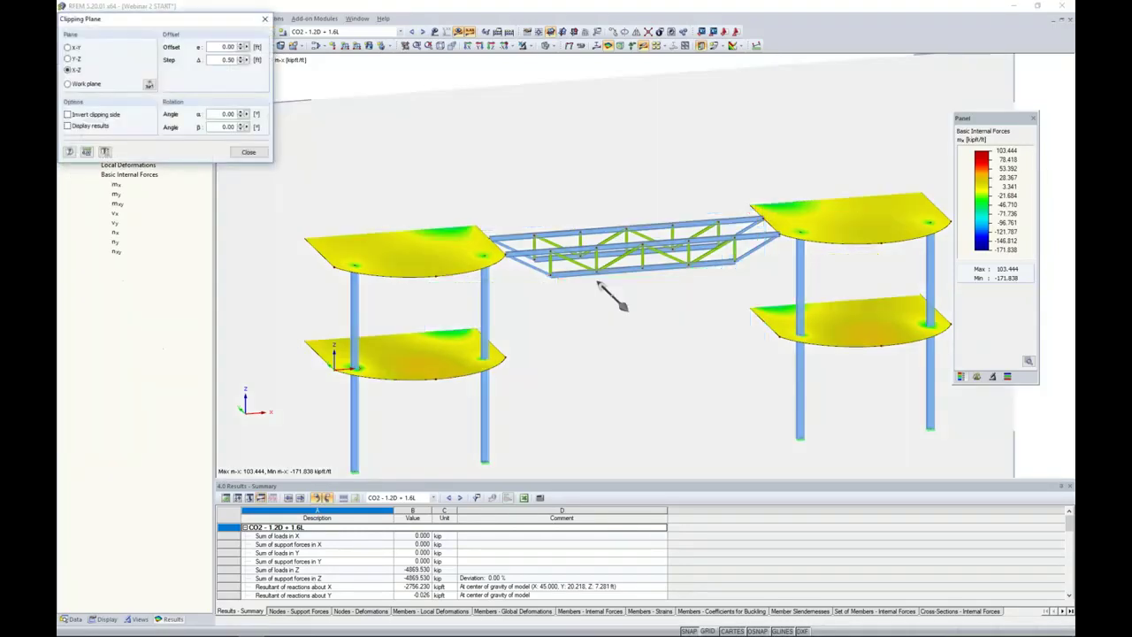
scroll(334, 226, down, 2)
ctrl+middle_drag(234, 261, 341, 223)
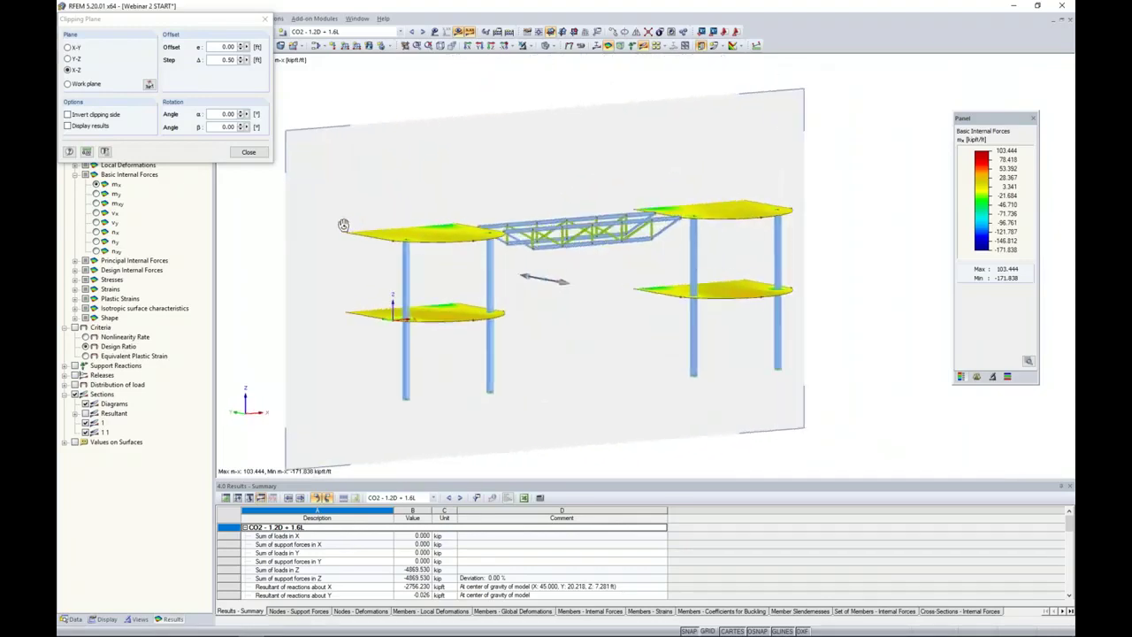
click(67, 114)
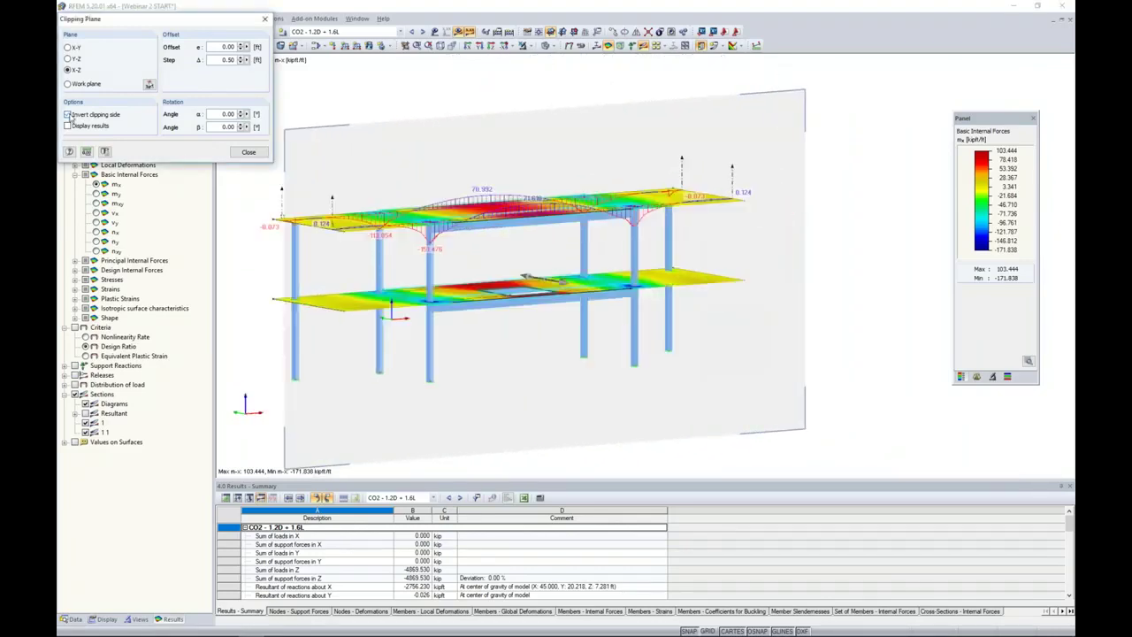
ctrl+middle_drag(495, 257, 273, 241)
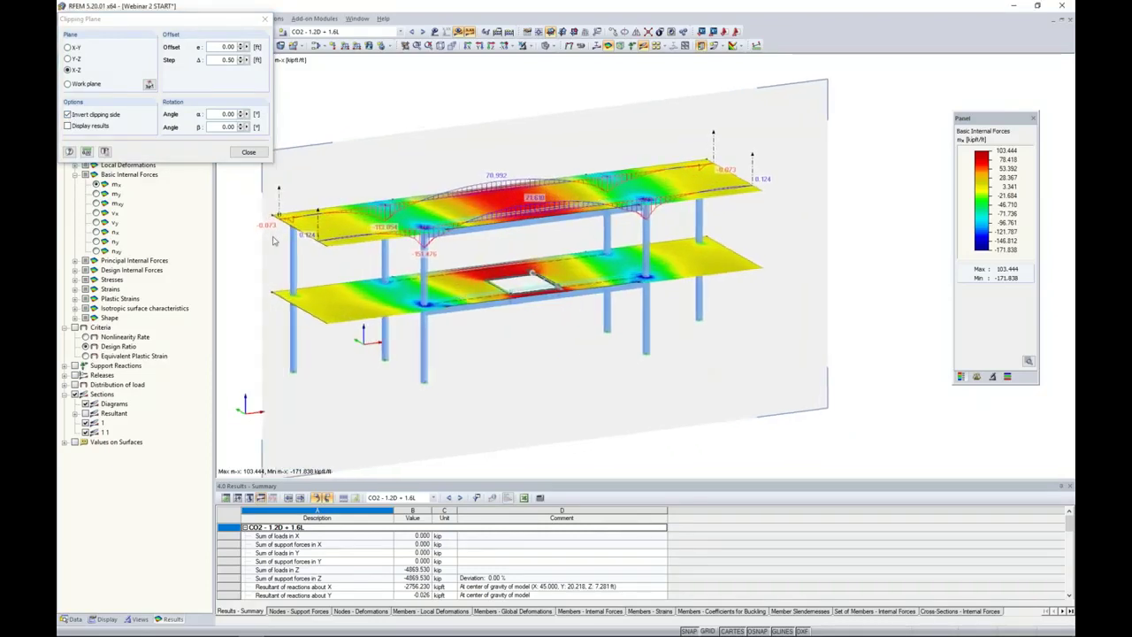
Display results along the clipping plane and hide the diagrams of both result sections.
click(67, 127)
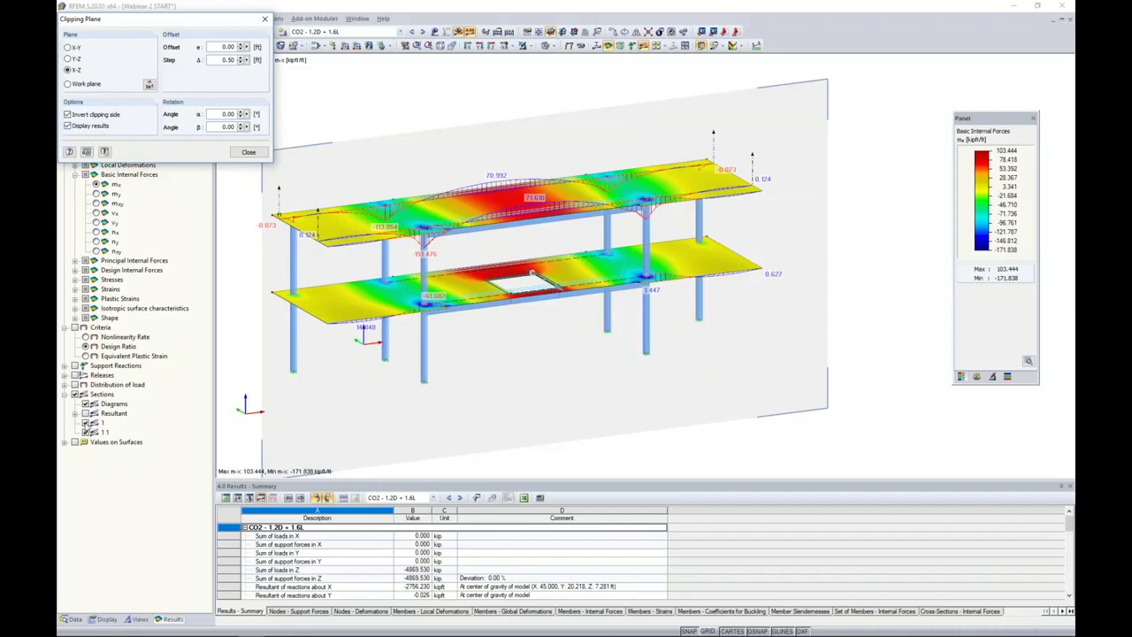
click(85, 423)
click(85, 431)
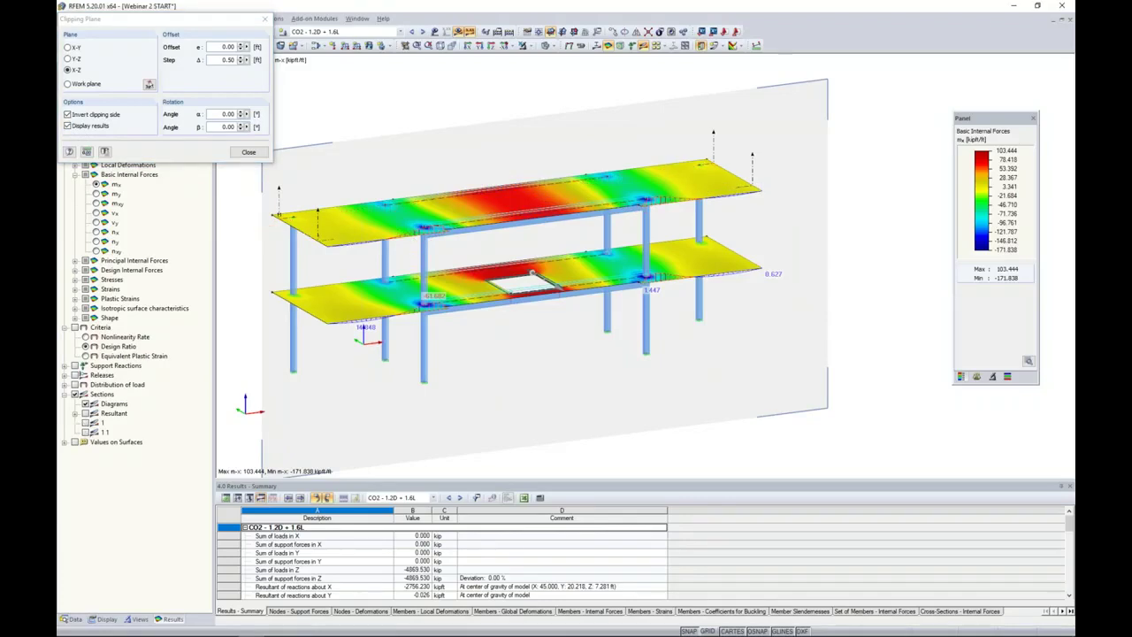
middle_drag(512, 323, 516, 327)
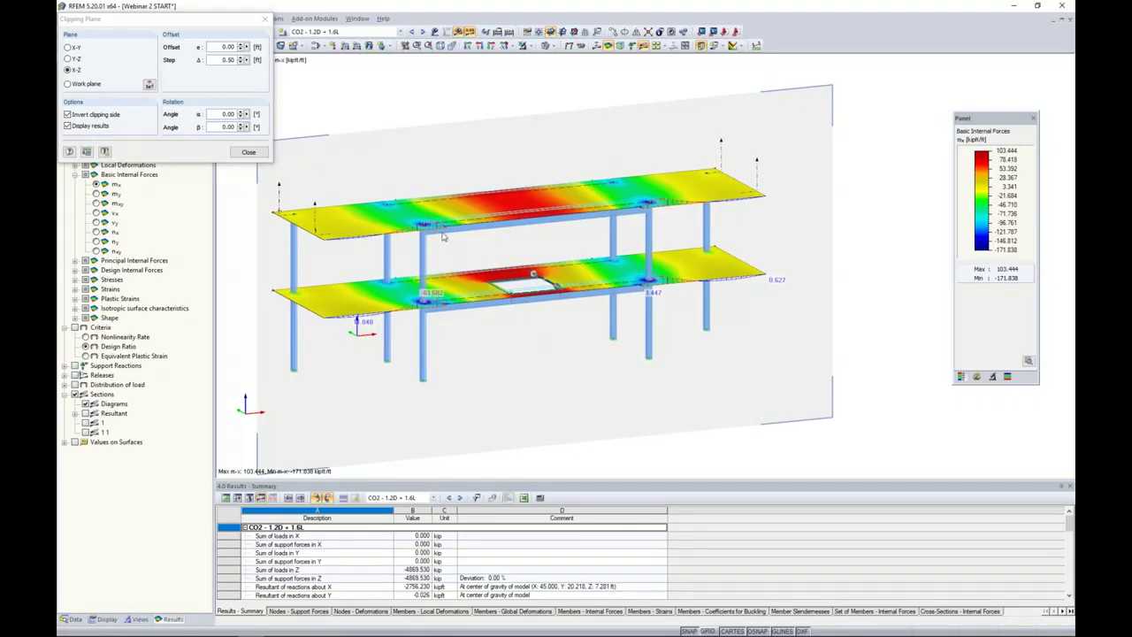
scroll(433, 237, up, 3)
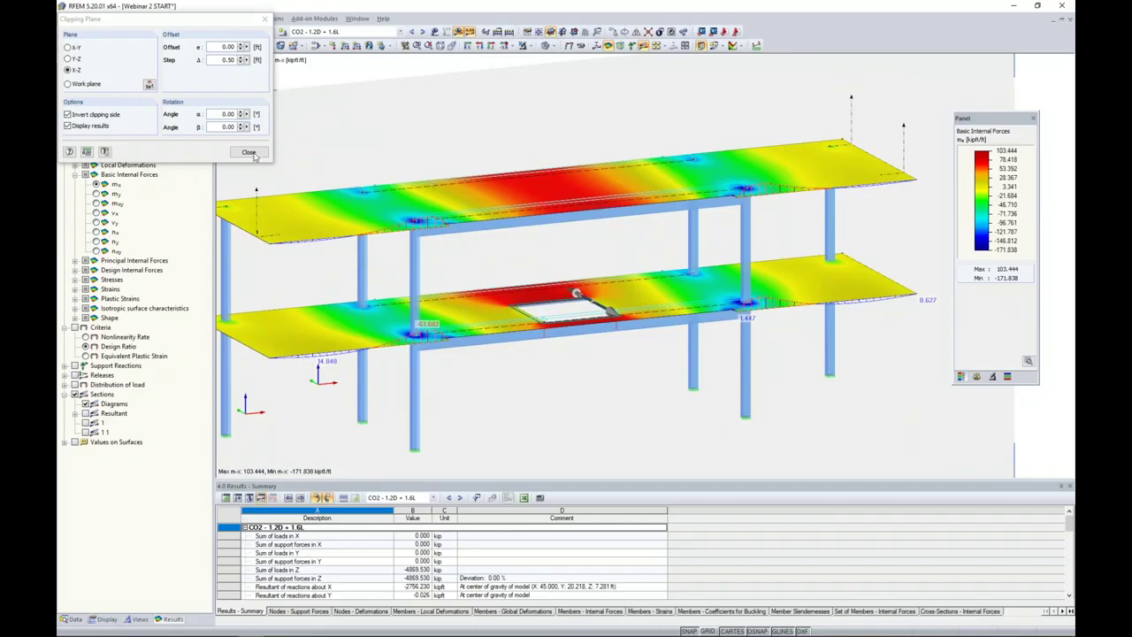
Step the X-Z clipping plane through the slabs to an offset of -6.50 ft.
drag(218, 60, 257, 66)
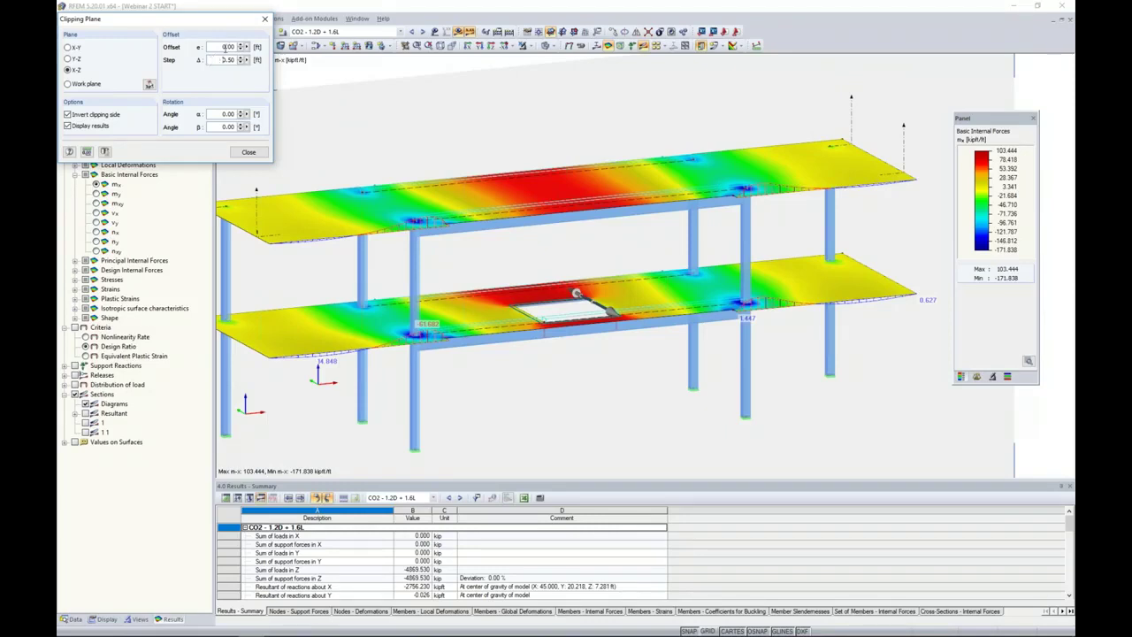
click(240, 47)
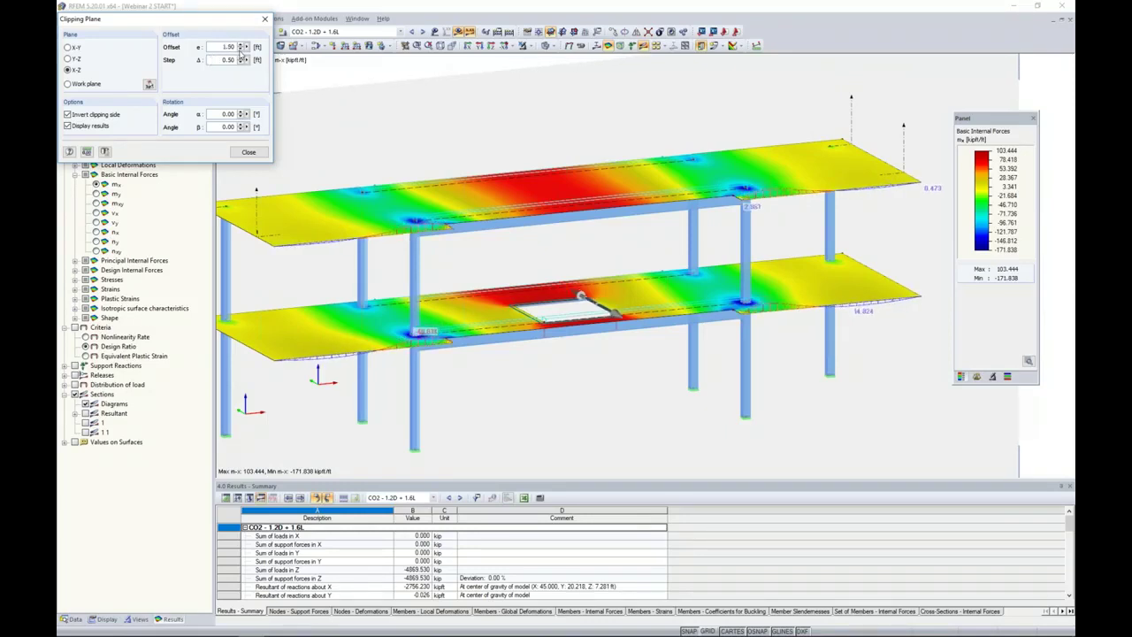
click(241, 50)
click(241, 51)
click(240, 51)
click(241, 51)
click(241, 50)
click(241, 51)
click(241, 50)
click(241, 51)
click(241, 50)
click(241, 50)
click(241, 50)
click(240, 51)
click(241, 50)
click(241, 50)
click(241, 51)
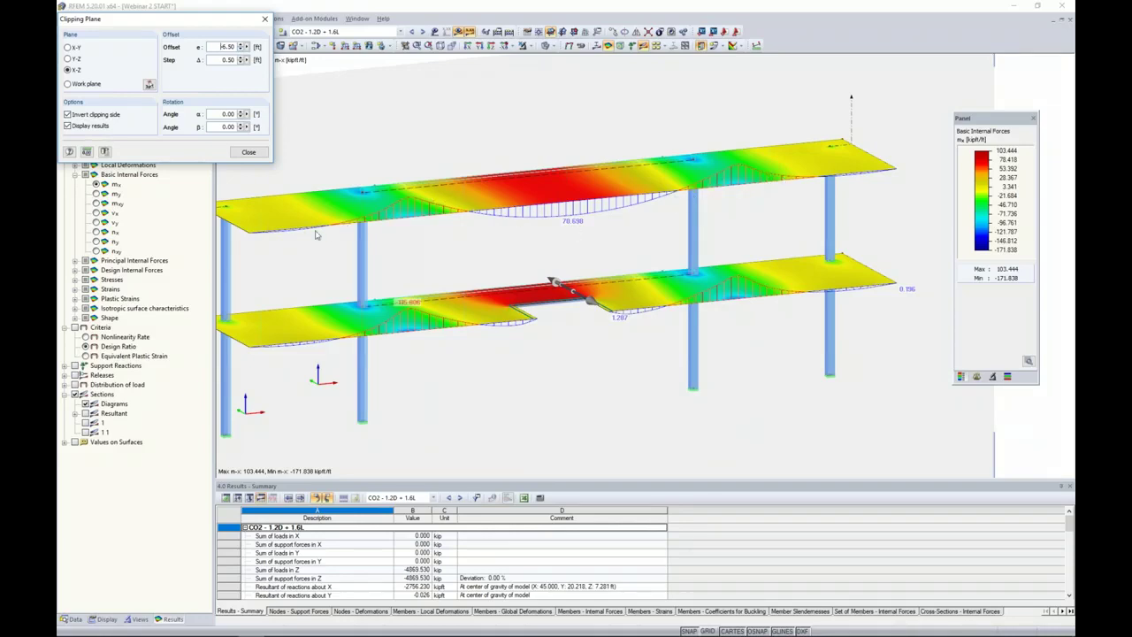
Enable the display of all values for sections and examine the m-x values along the upper slab's cut.
click(104, 619)
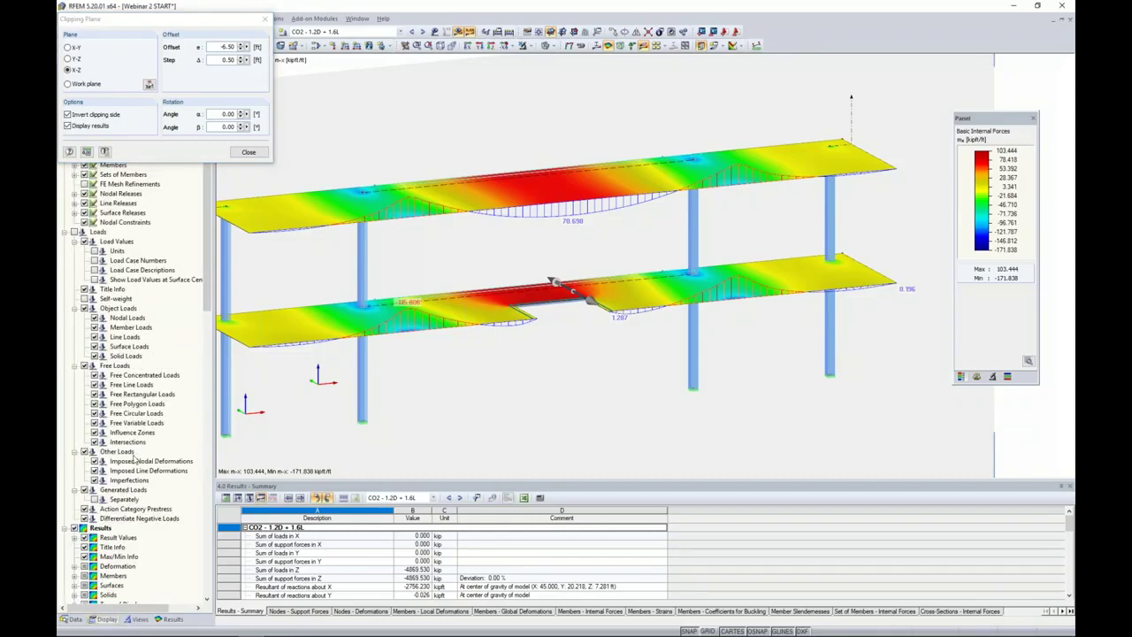
scroll(134, 457, down, 12)
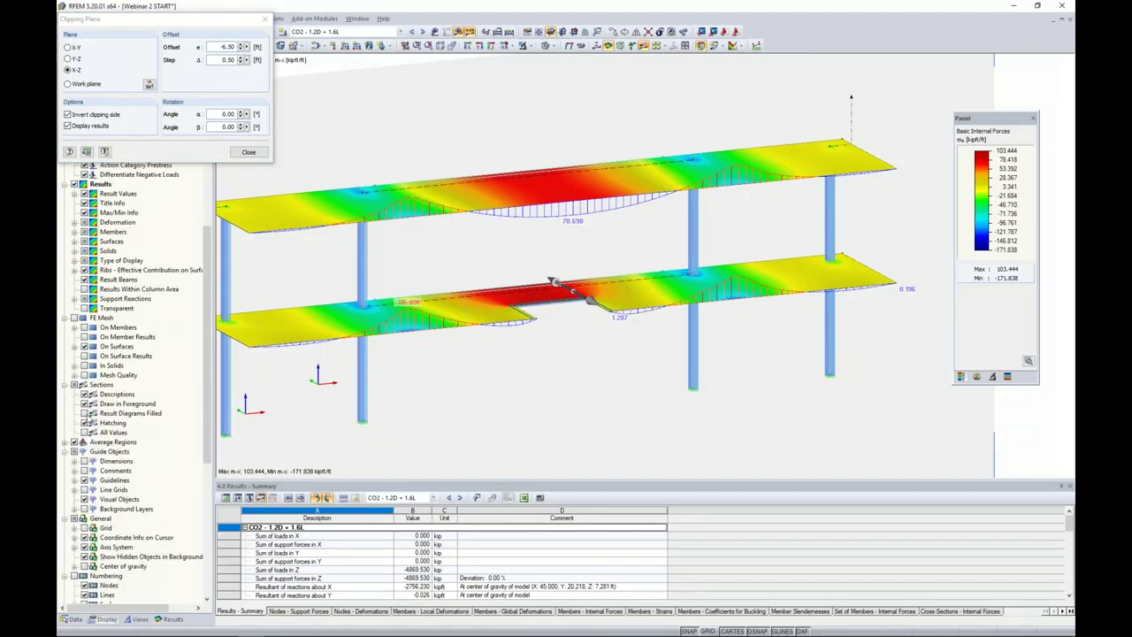
click(84, 432)
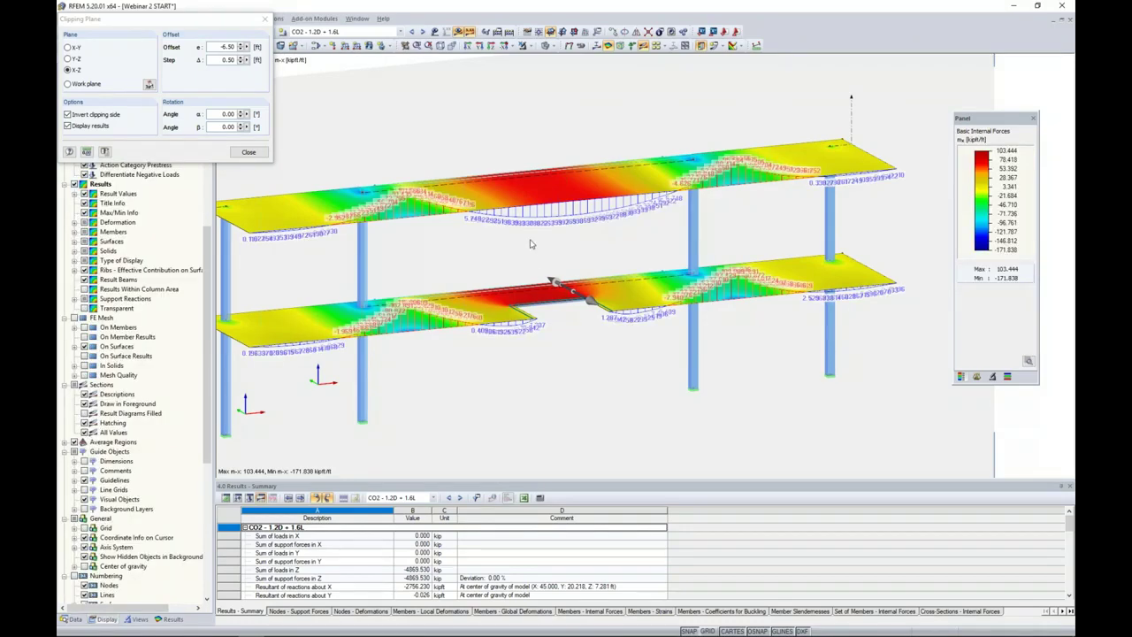
scroll(552, 231, up, 1)
scroll(553, 230, up, 6)
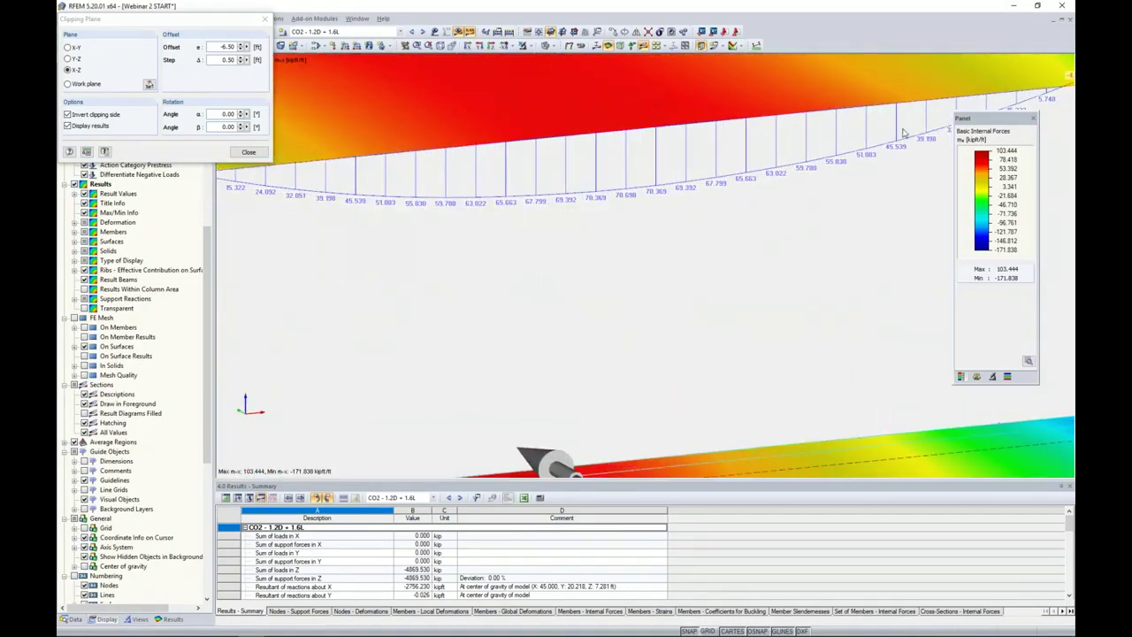
scroll(520, 254, down, 6)
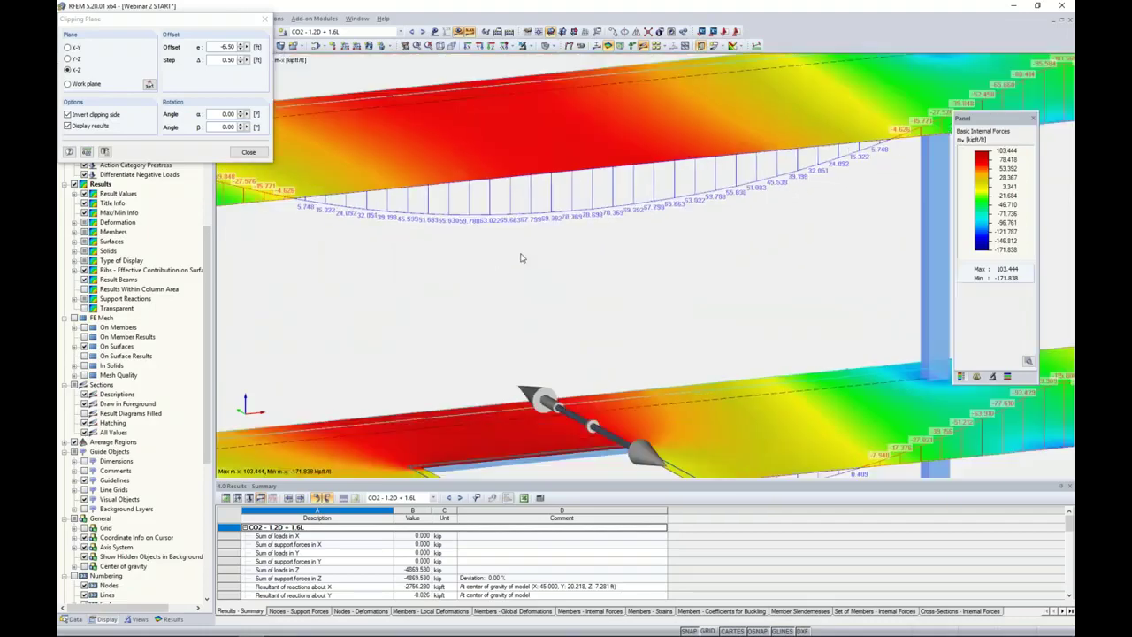
middle_drag(507, 261, 575, 240)
Move the clipping plane settings clear of the navigator and shift the plane back and forth to an offset of -7.50 ft.
drag(217, 23, 317, 152)
click(341, 174)
click(341, 173)
click(341, 174)
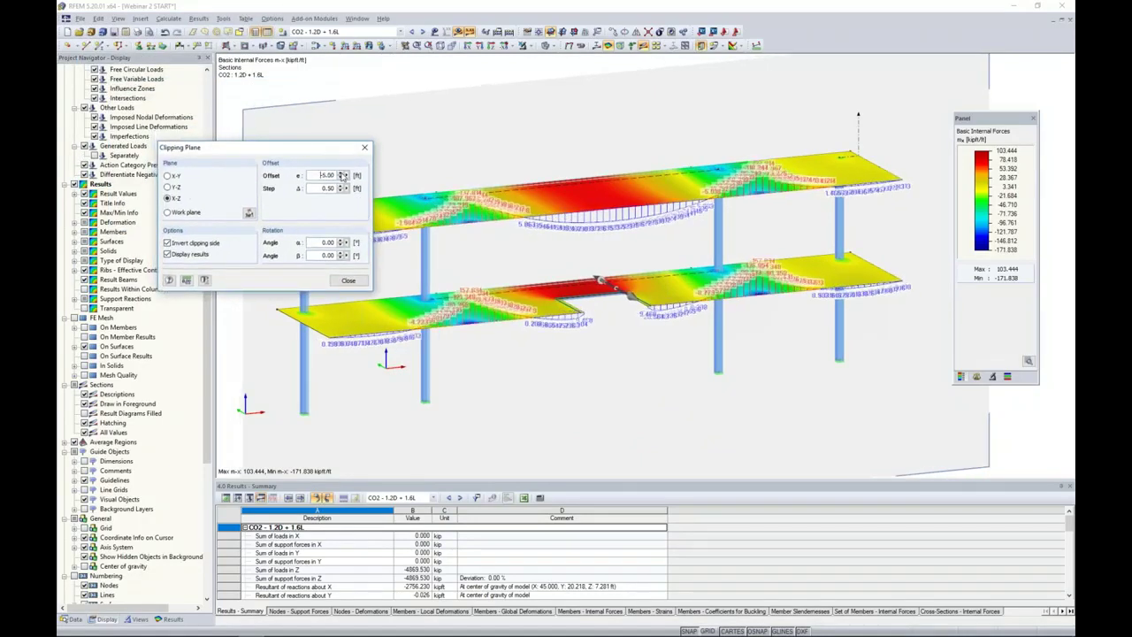
click(341, 174)
click(342, 173)
click(343, 178)
click(342, 179)
click(342, 179)
click(342, 179)
click(342, 179)
click(342, 178)
click(343, 179)
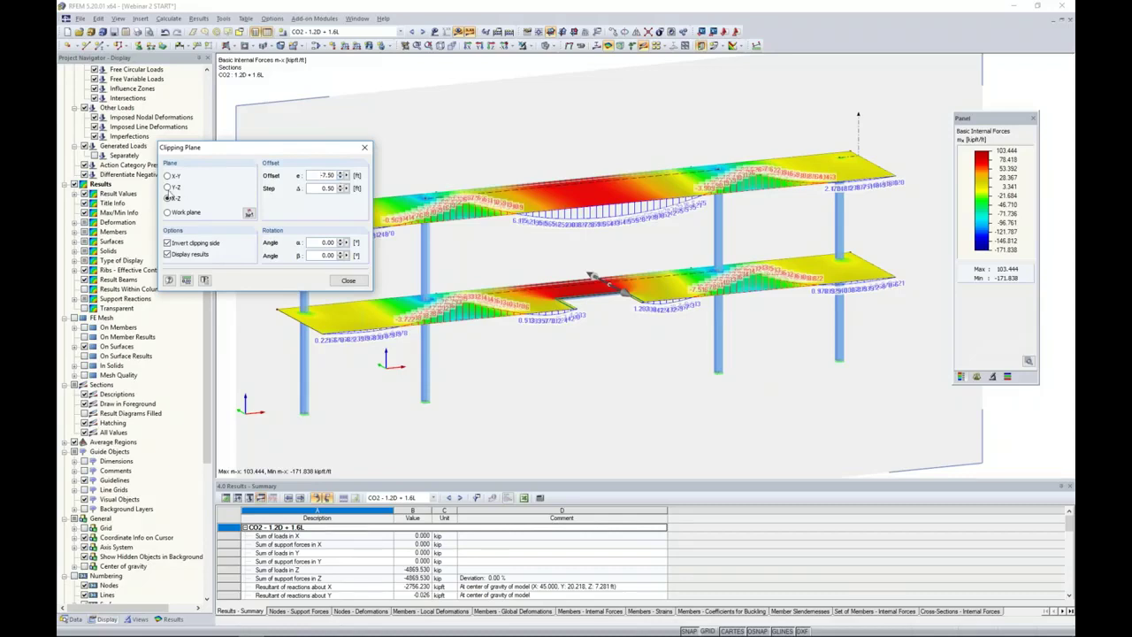
Switch the clipping plane to Y-Z, display m-y, and step the plane's offset to examine the moments along the upper slab's cut.
click(168, 188)
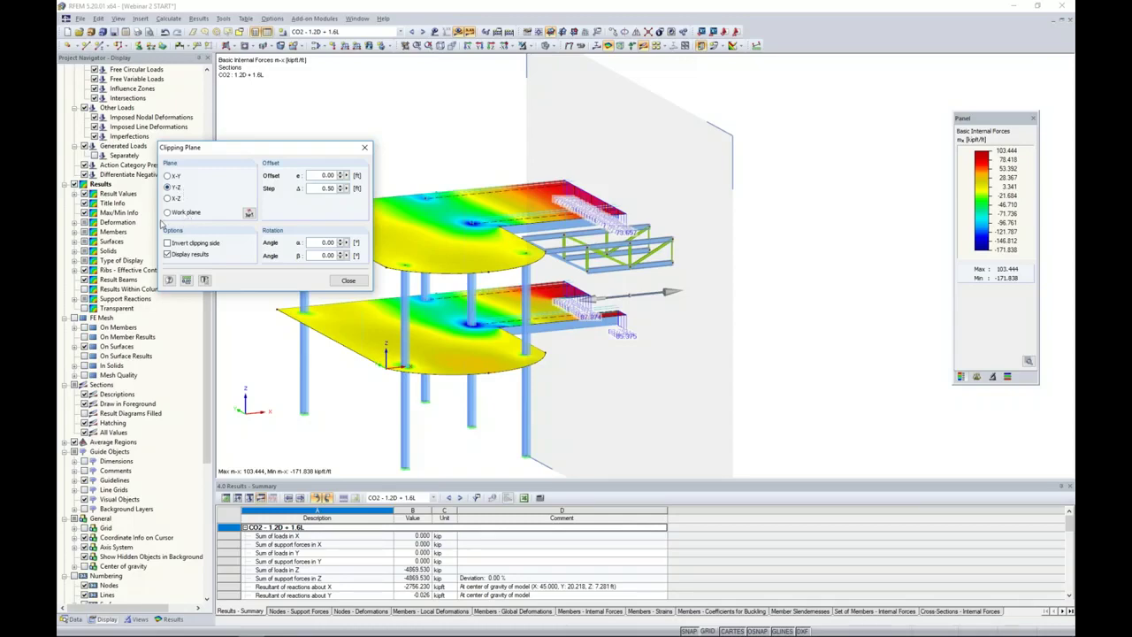
click(170, 618)
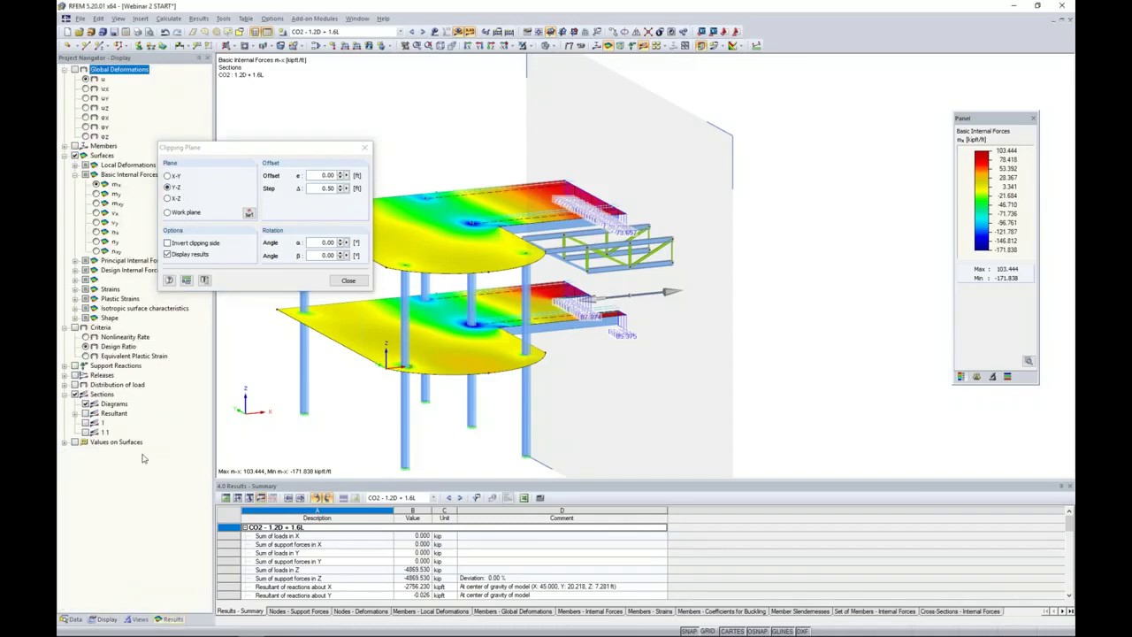
click(95, 194)
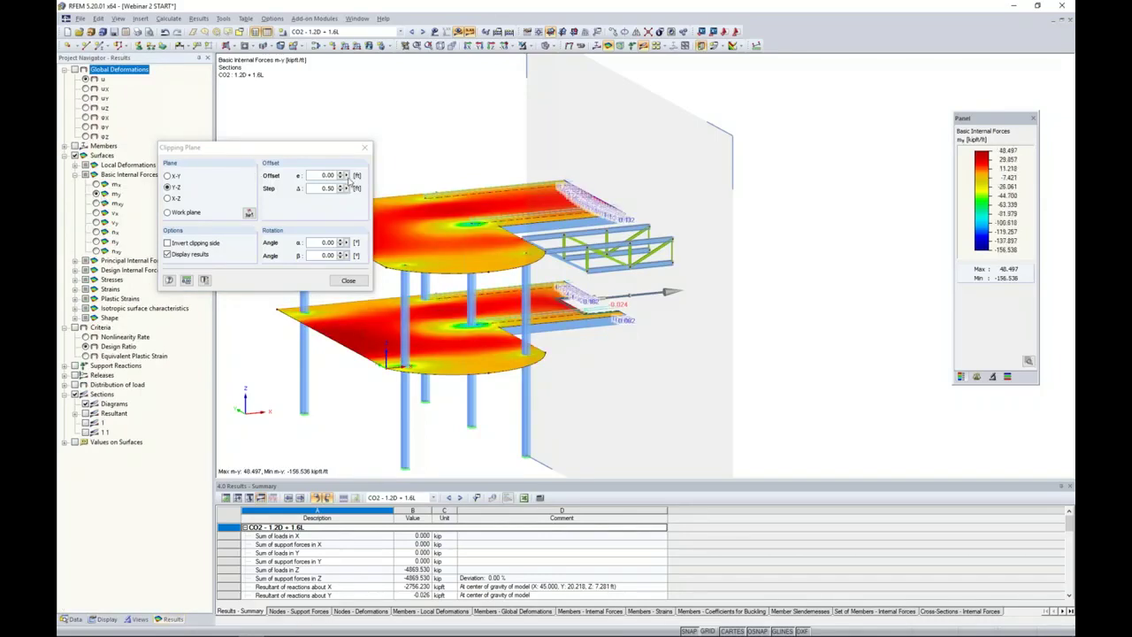
click(343, 175)
click(342, 175)
click(342, 176)
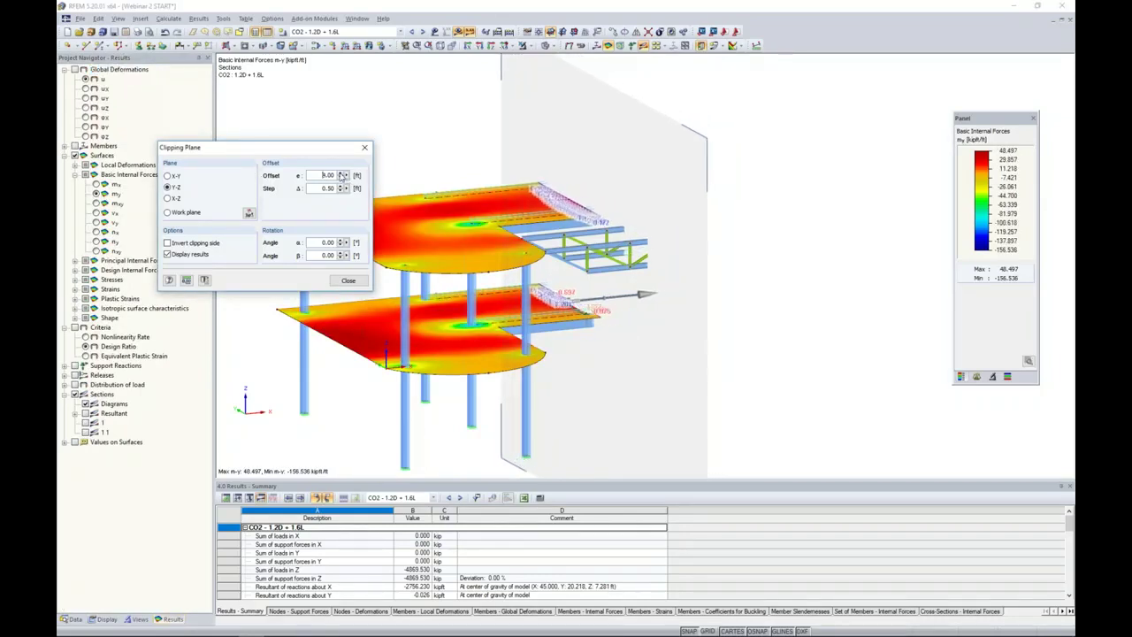
scroll(563, 200, up, 6)
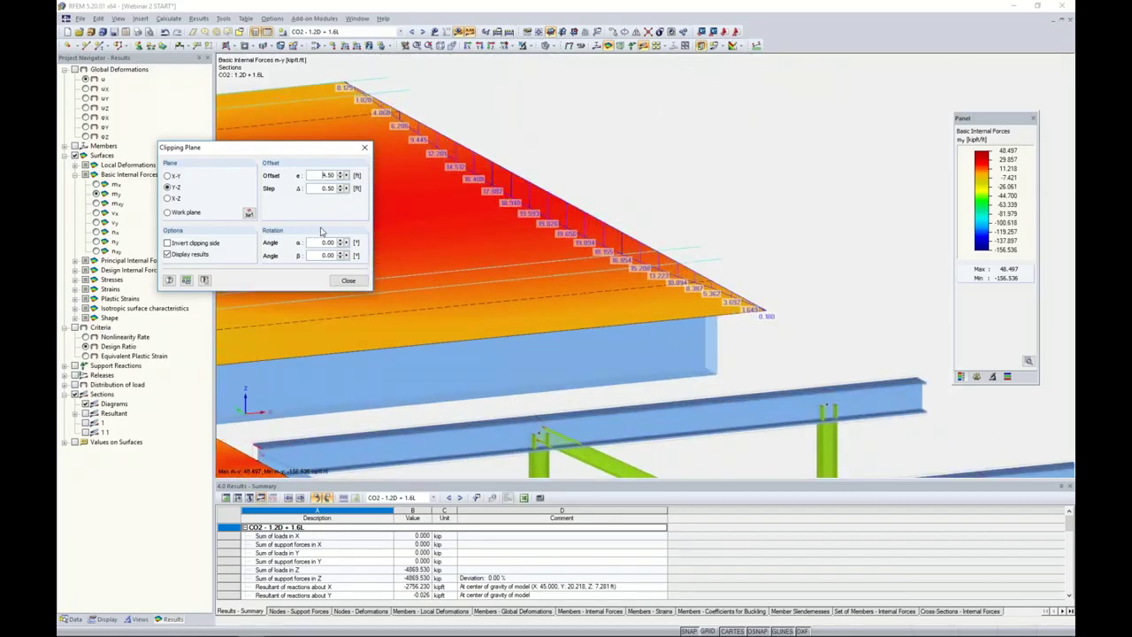
Close the clipping plane and show the diagrams of both result sections again.
click(364, 149)
scroll(500, 205, down, 5)
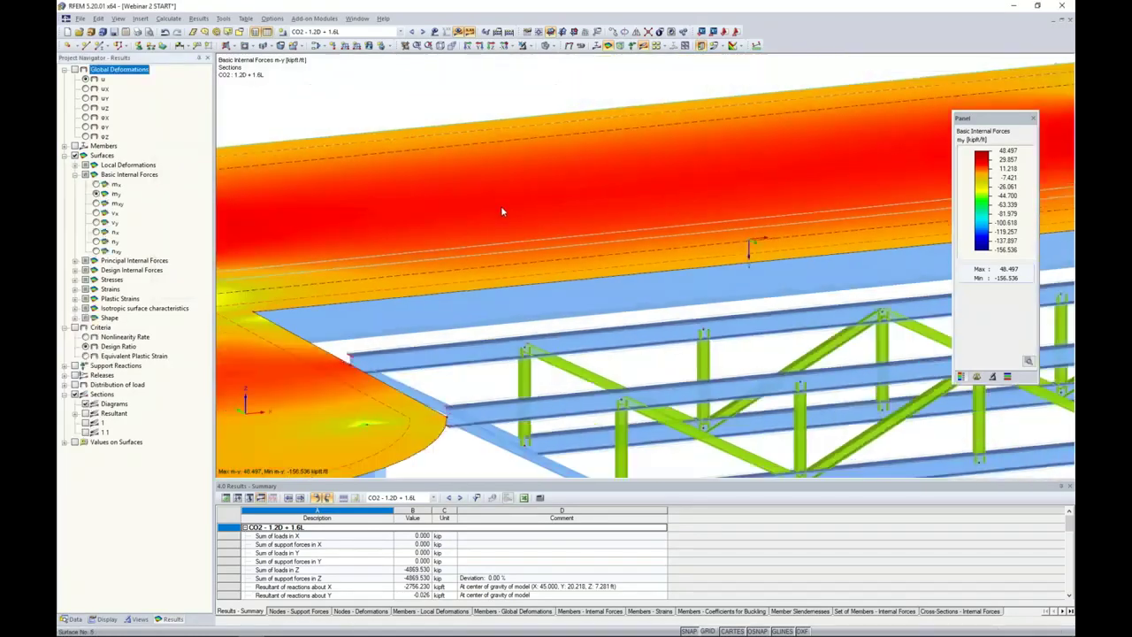
scroll(504, 214, down, 3)
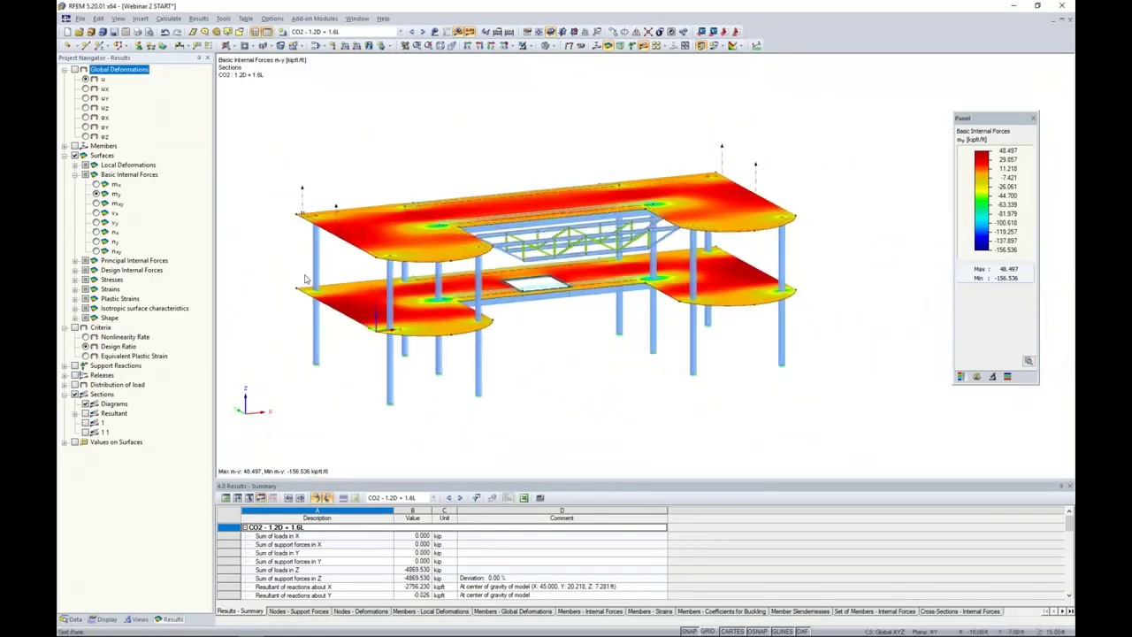
click(84, 423)
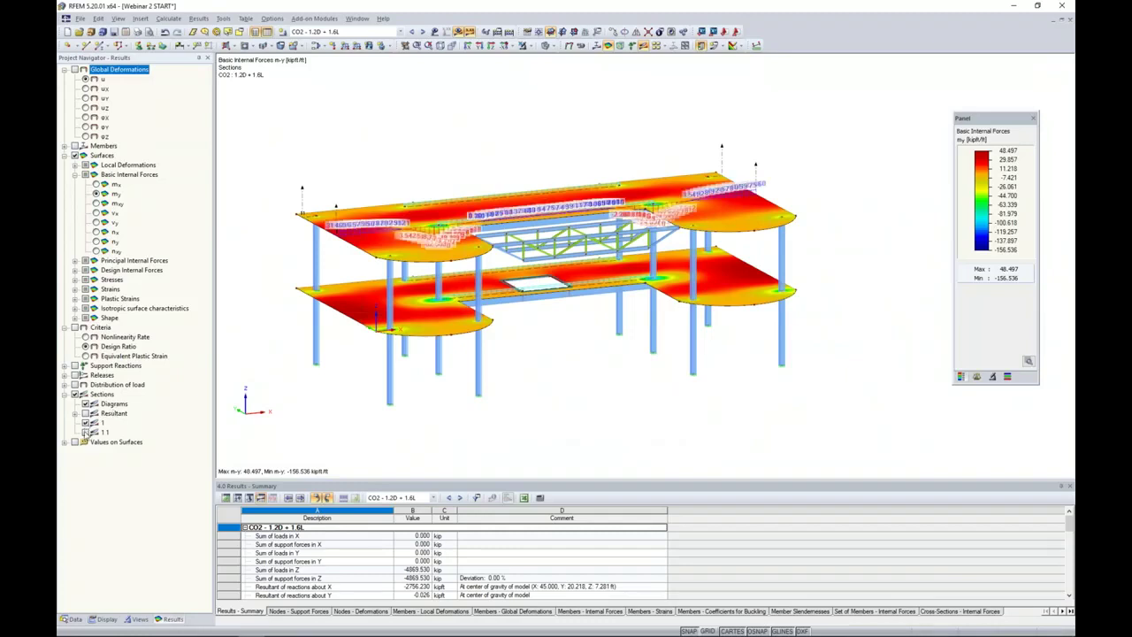
click(85, 431)
Disable the display of all values for sections and inspect the m-y diagrams on the upper slab.
click(103, 618)
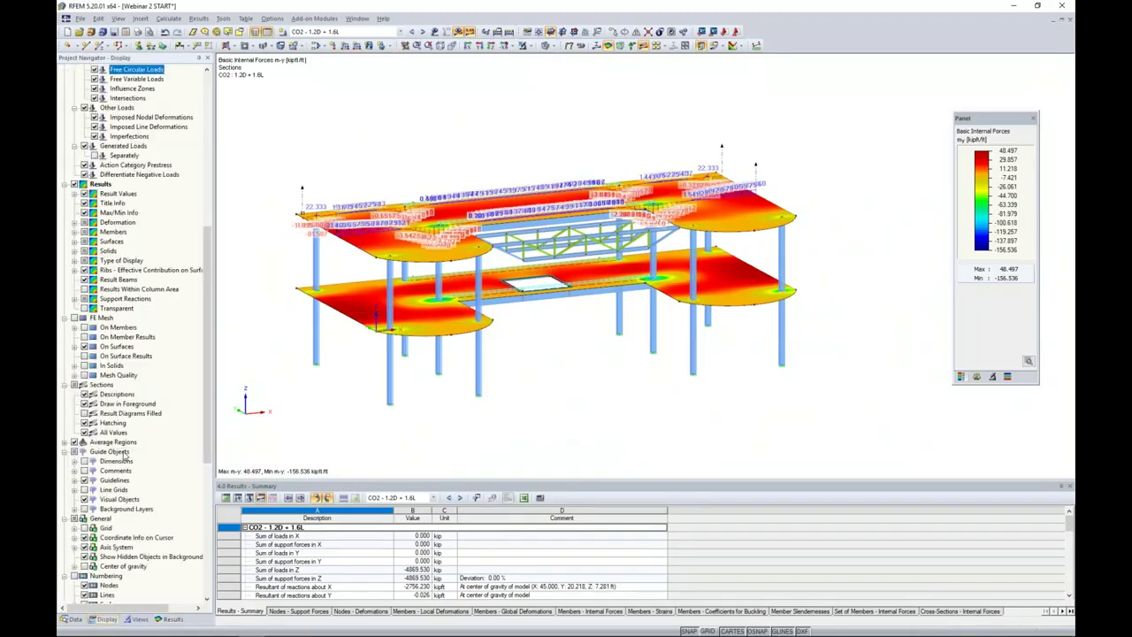
click(84, 433)
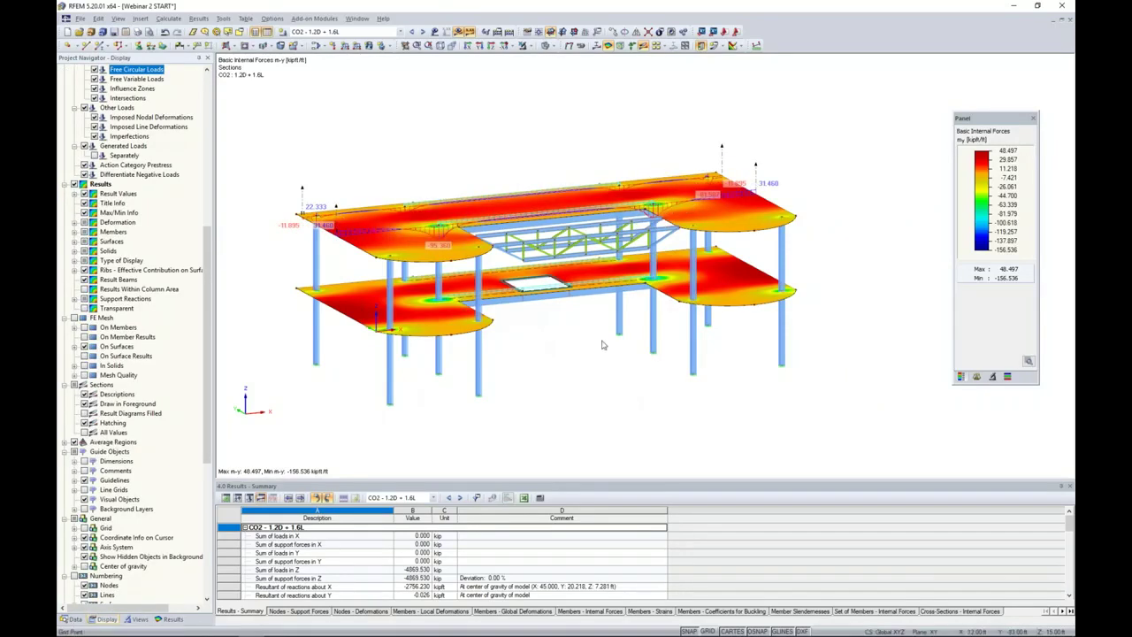
ctrl+middle_drag(602, 344, 598, 361)
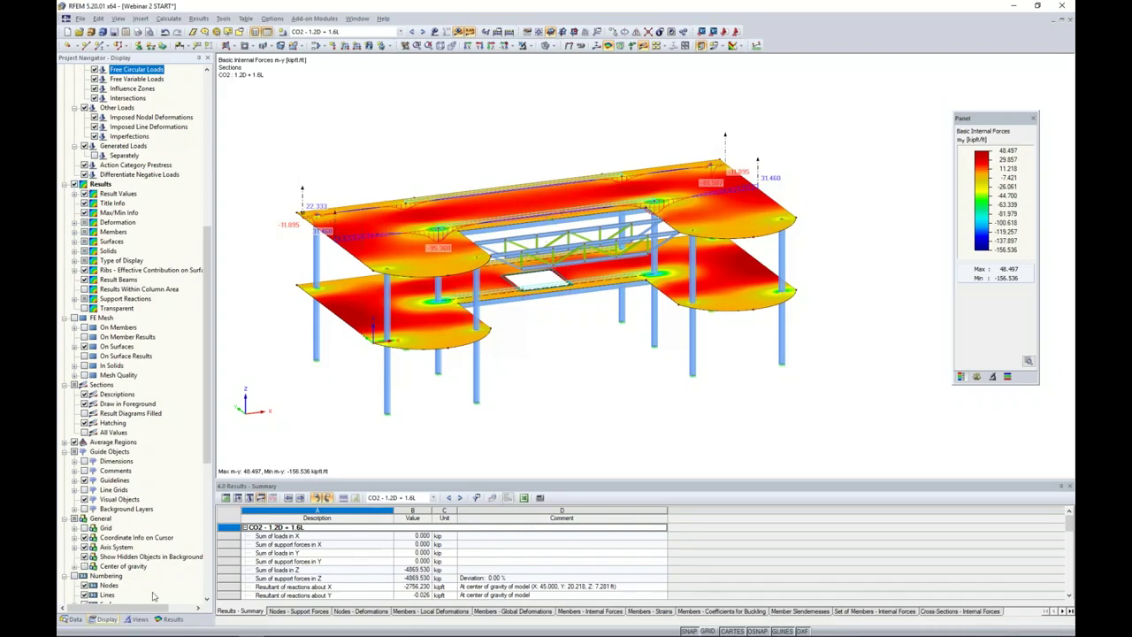
Display the m-x basic internal forces and examine the diagrams along both sections of the upper slab.
click(172, 619)
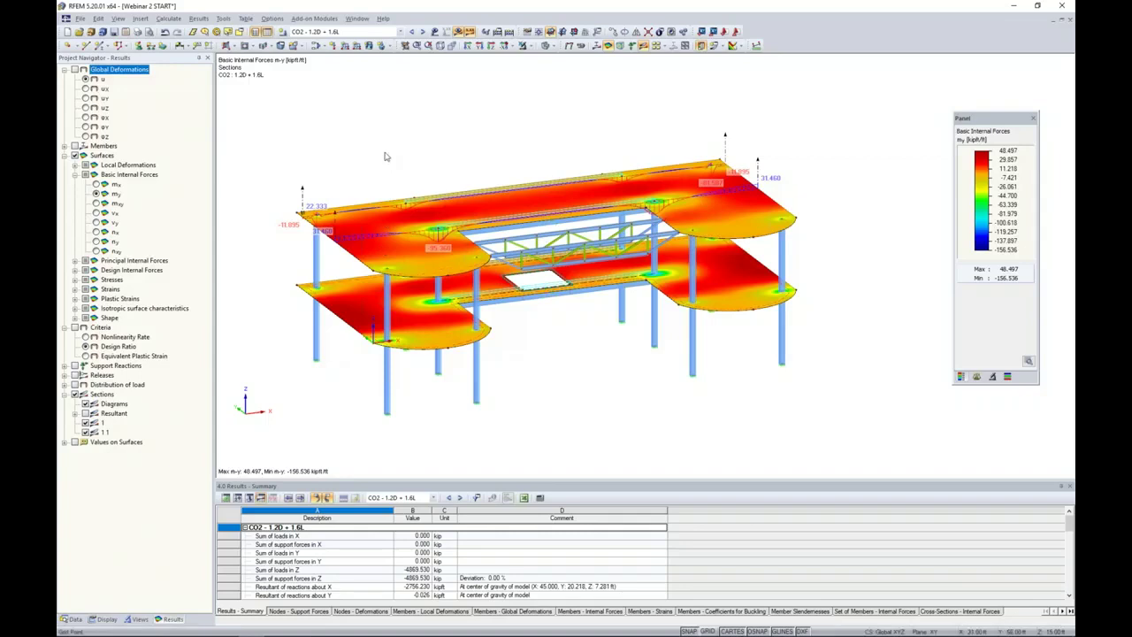
scroll(410, 162, up, 3)
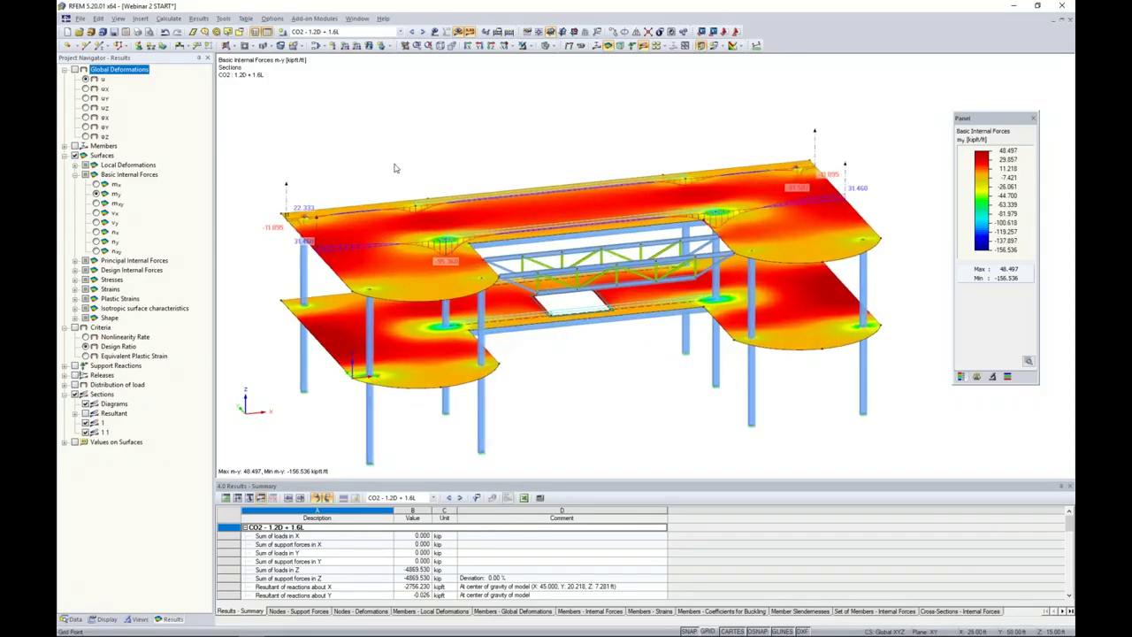
ctrl+middle_drag(397, 168, 455, 175)
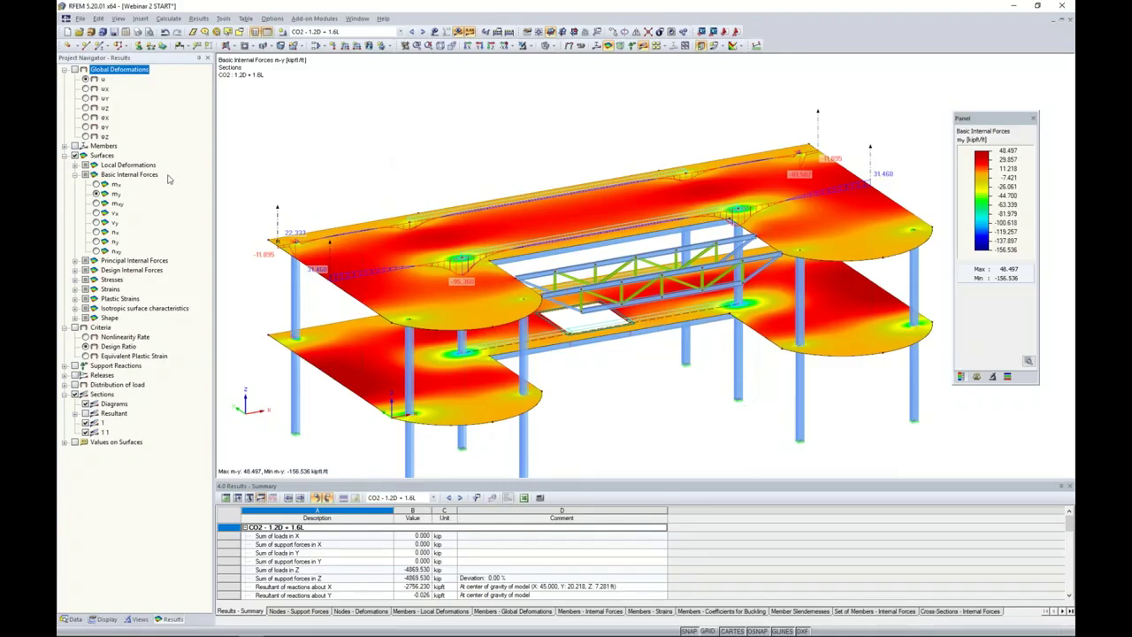
click(95, 184)
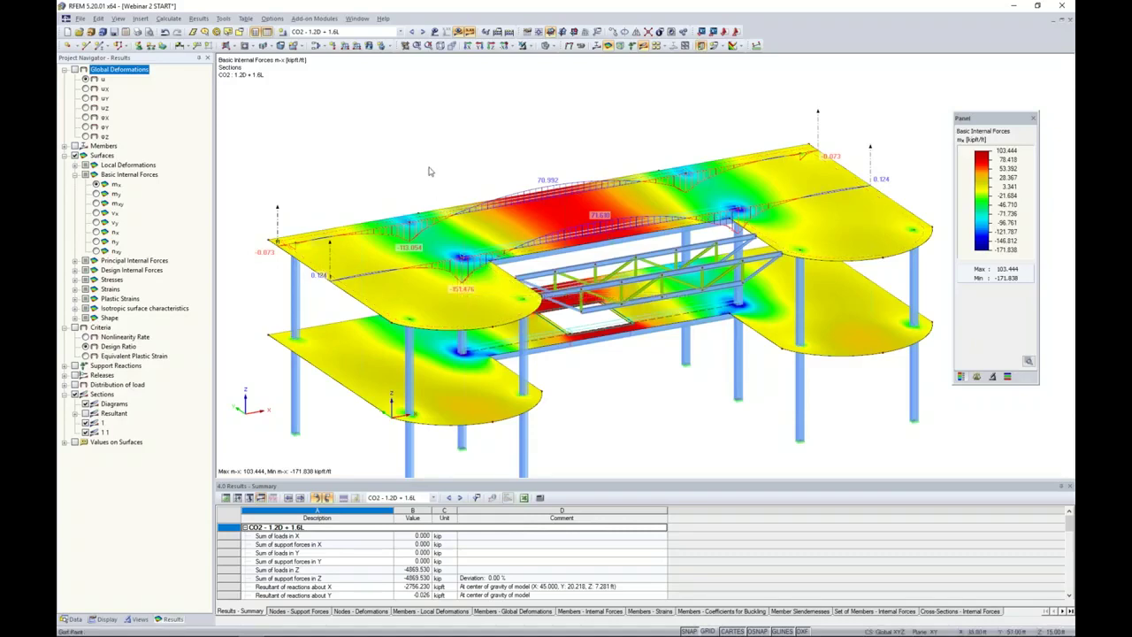
scroll(426, 174, down, 2)
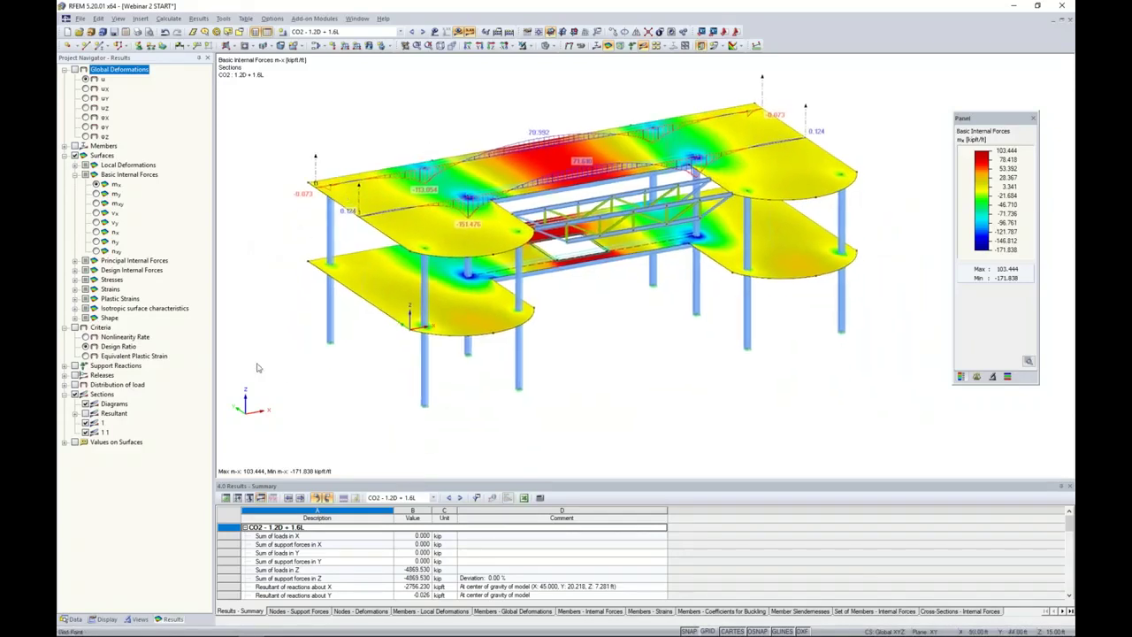
Open the RF-CONCRETE Surfaces module with standard ACI 318-14 and add CO2 to the strength limit state design.
click(74, 618)
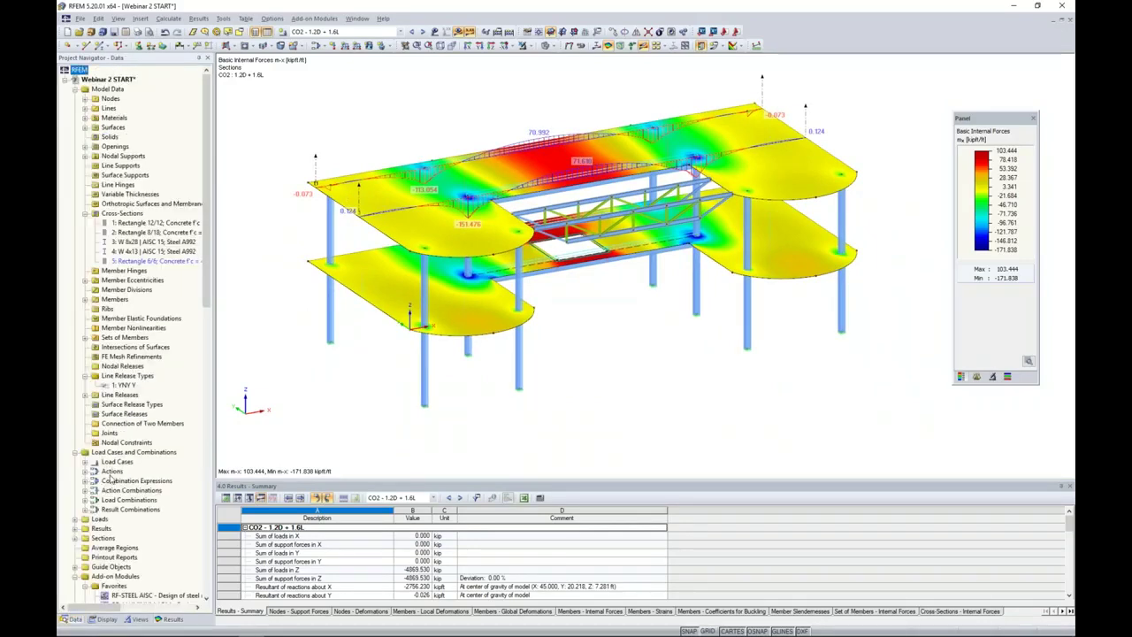
scroll(124, 466, down, 5)
scroll(125, 465, down, 1)
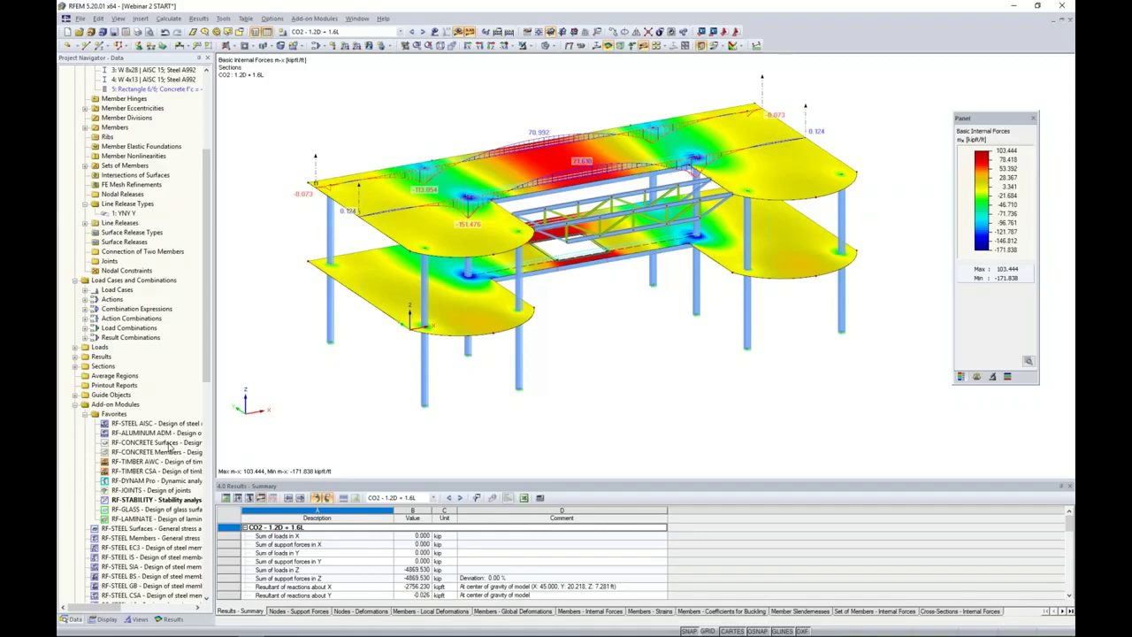
double_click(167, 443)
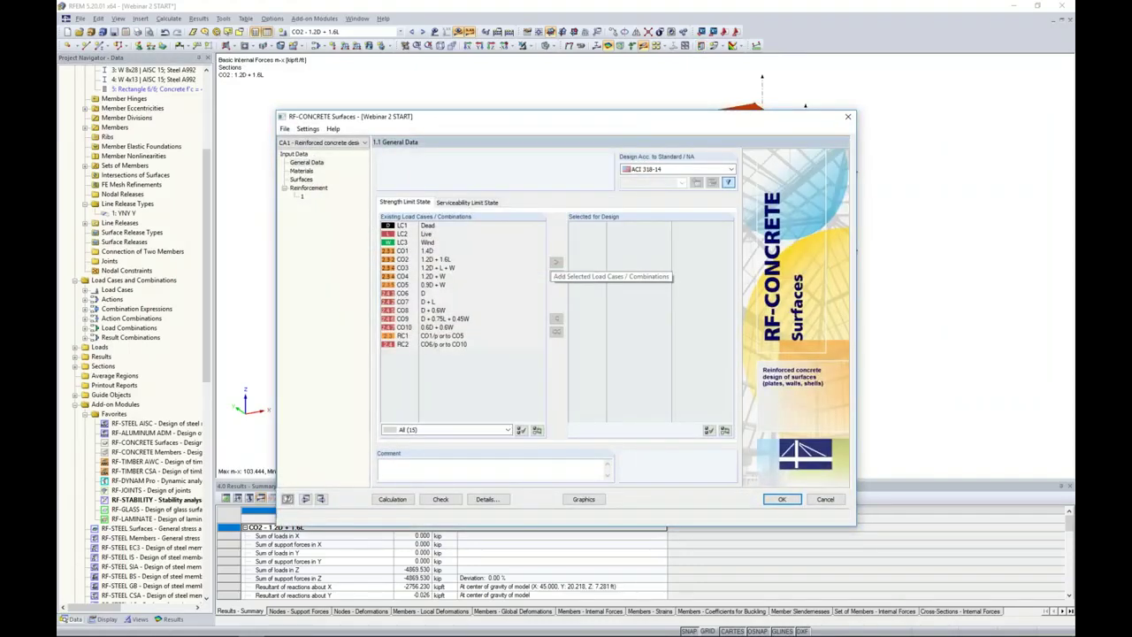
click(630, 169)
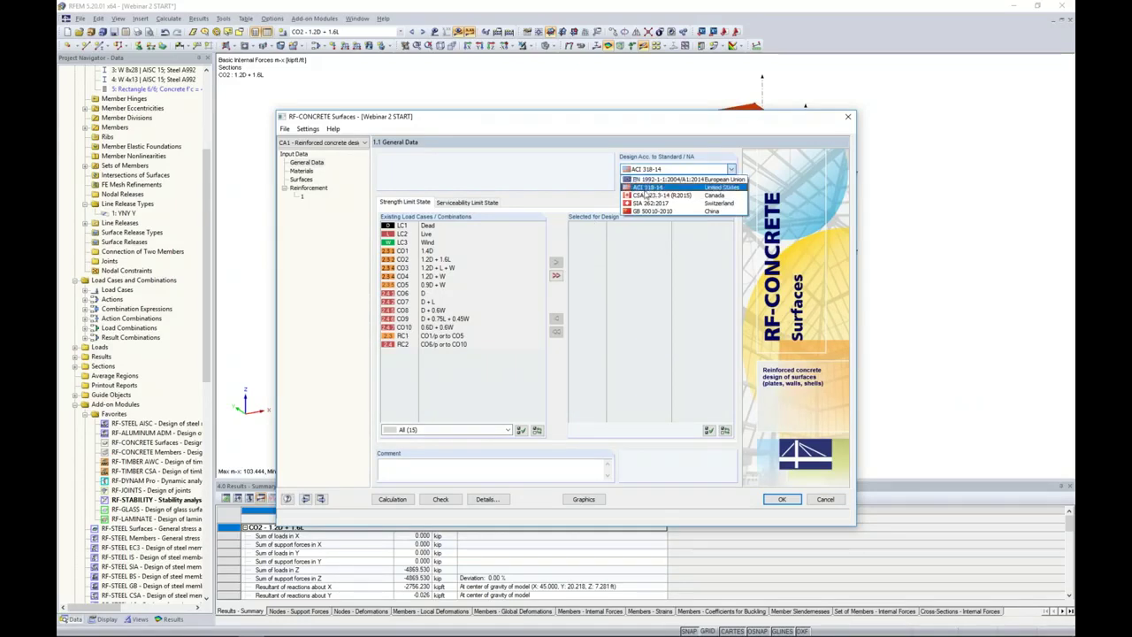
click(580, 182)
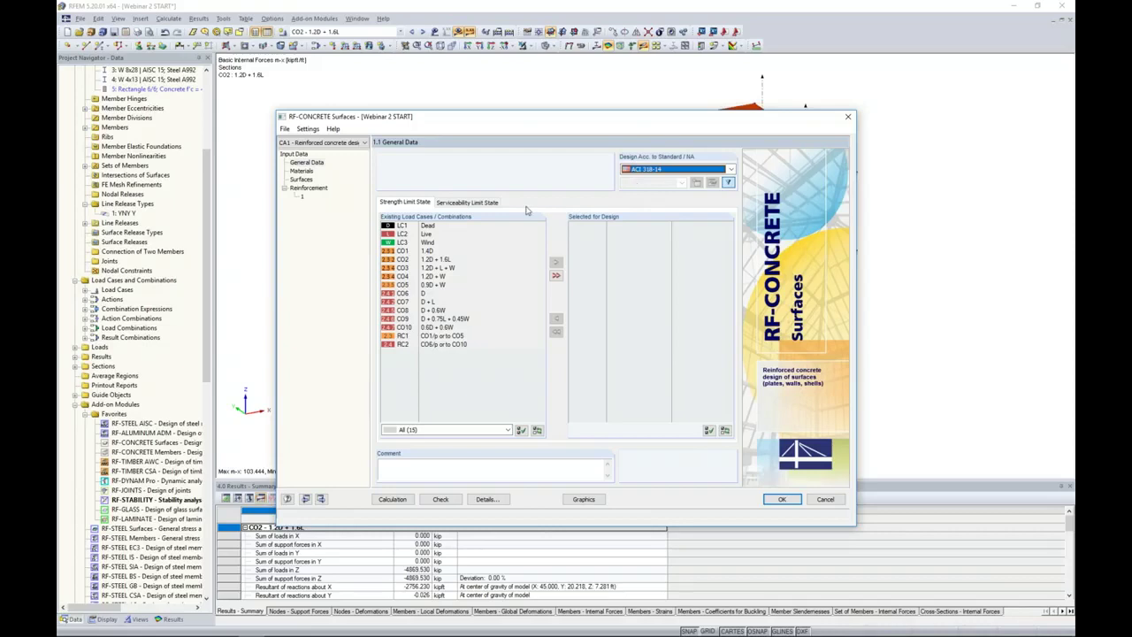
double_click(520, 259)
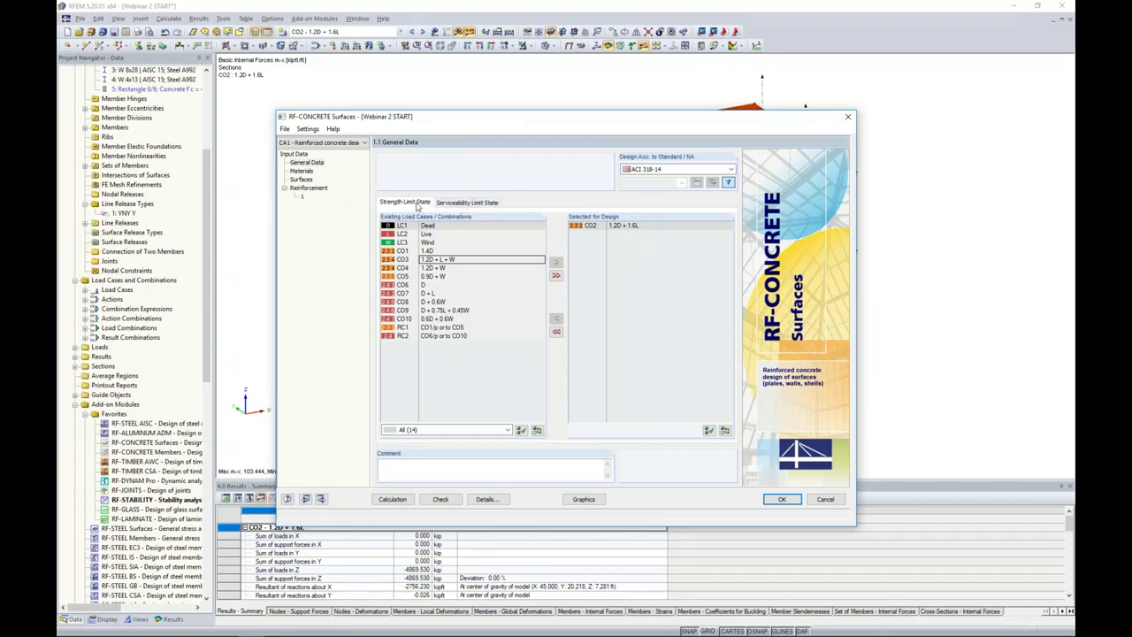
Review the concrete and reinforcing steel materials, the surface thicknesses and the reinforcement ratio settings.
click(300, 172)
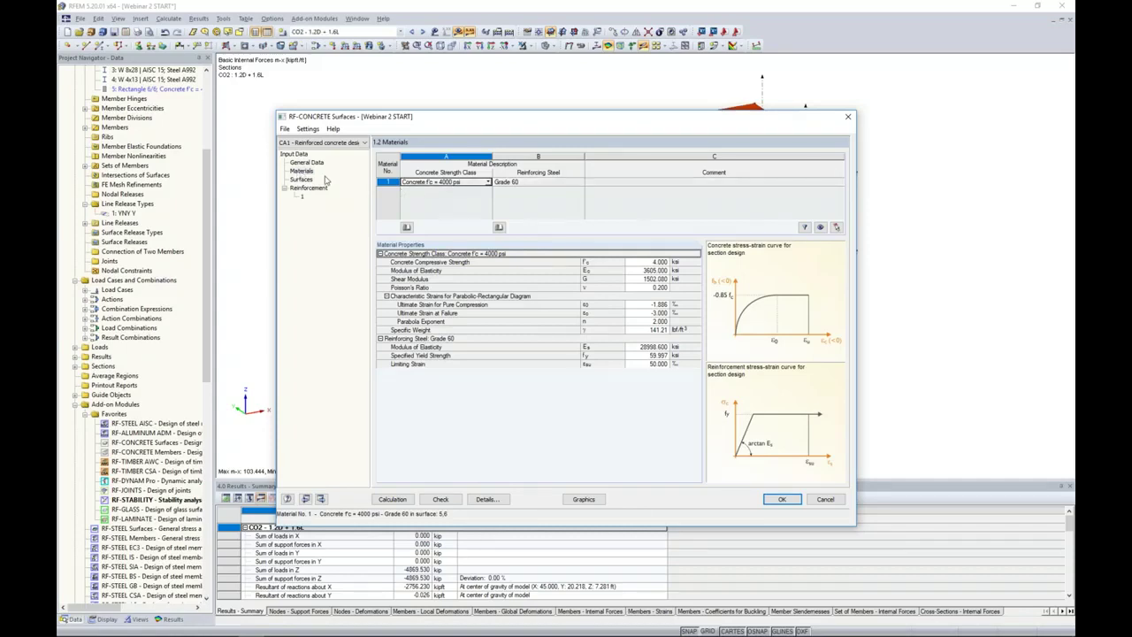
click(302, 180)
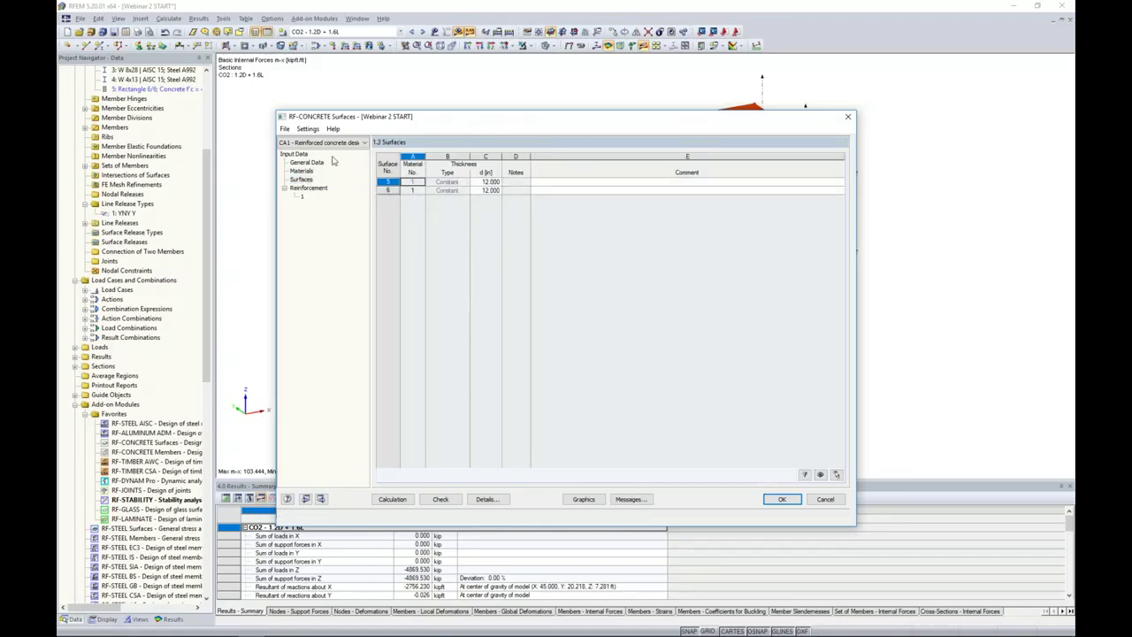
click(309, 187)
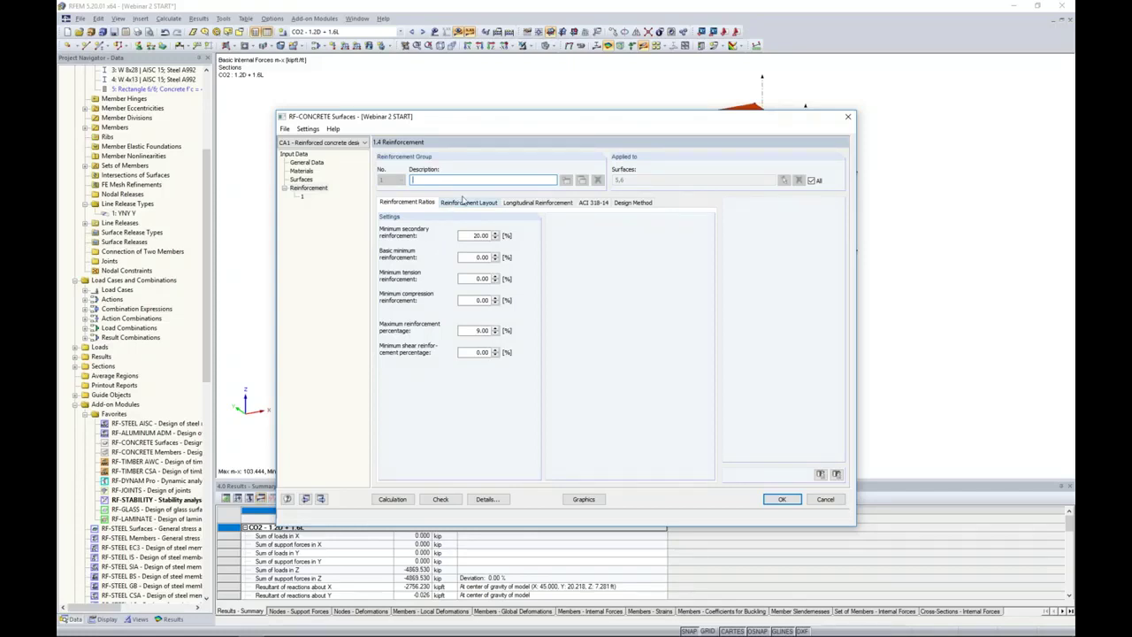
Restrict reinforcement group 1 to surface 5, the upper slab, instead of all surfaces.
click(810, 180)
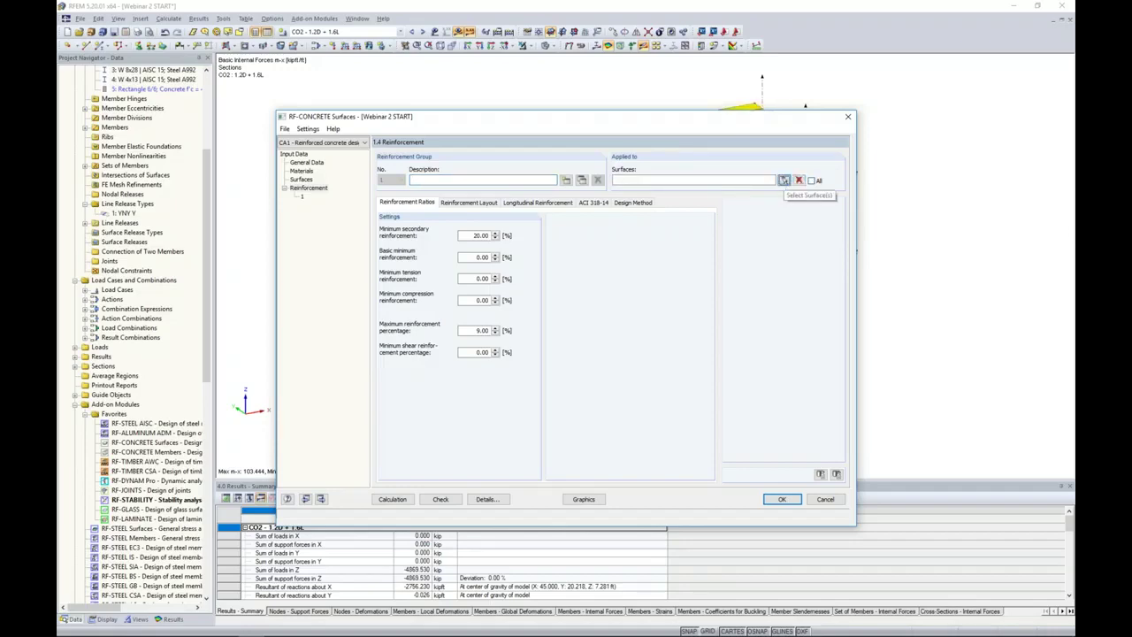
click(783, 181)
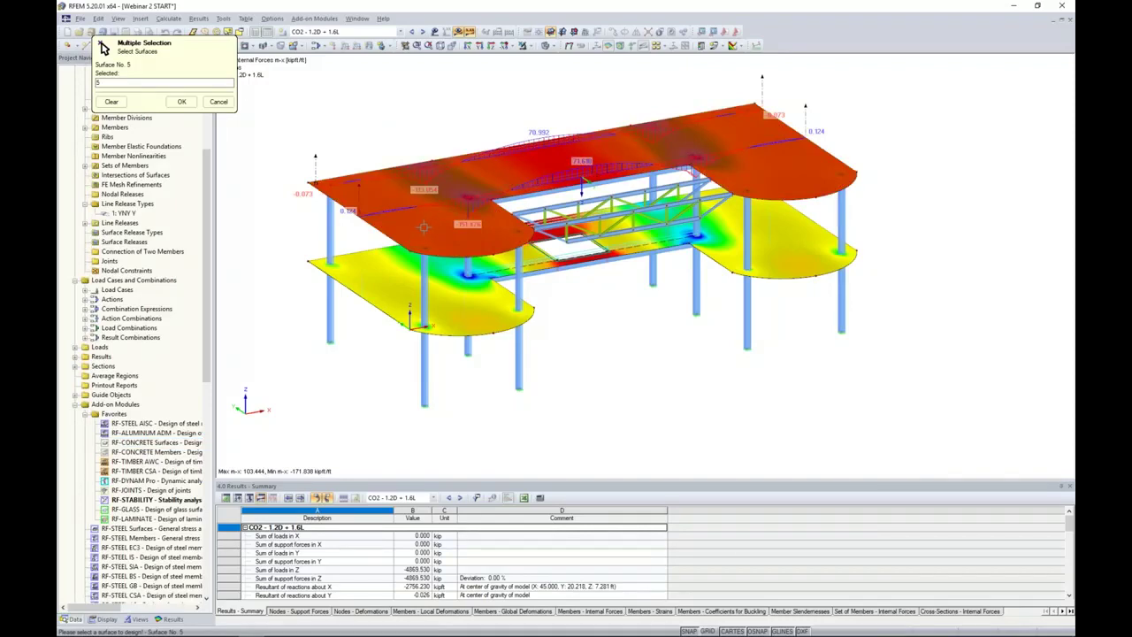
click(182, 101)
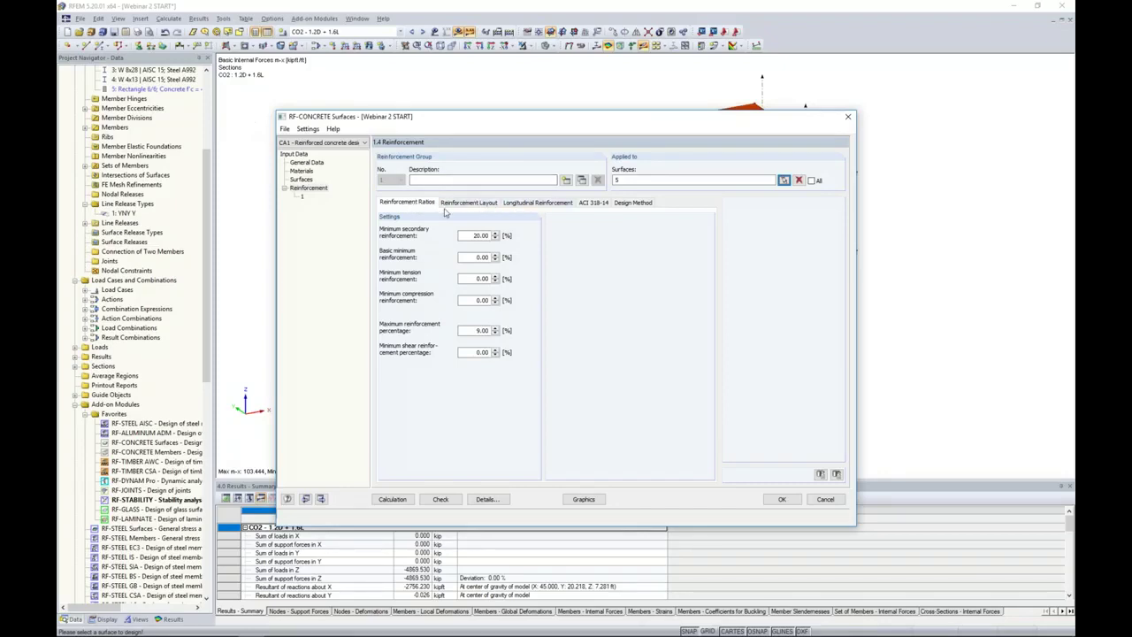
Review the group's reinforcement layout, longitudinal reinforcement and ACI 318-14 settings.
click(451, 204)
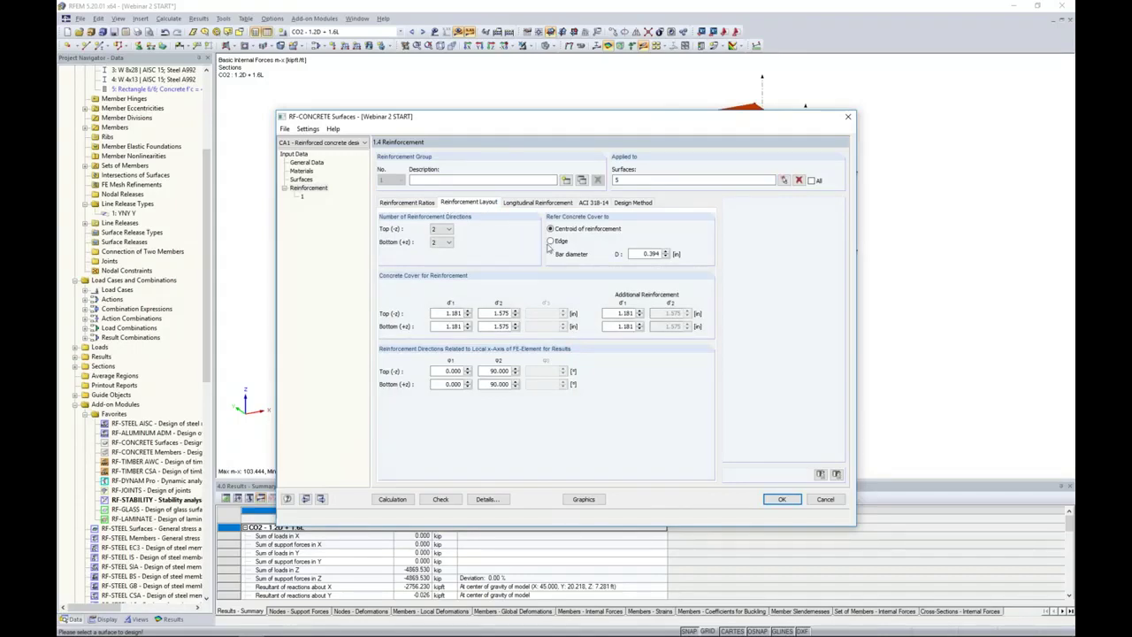
click(538, 204)
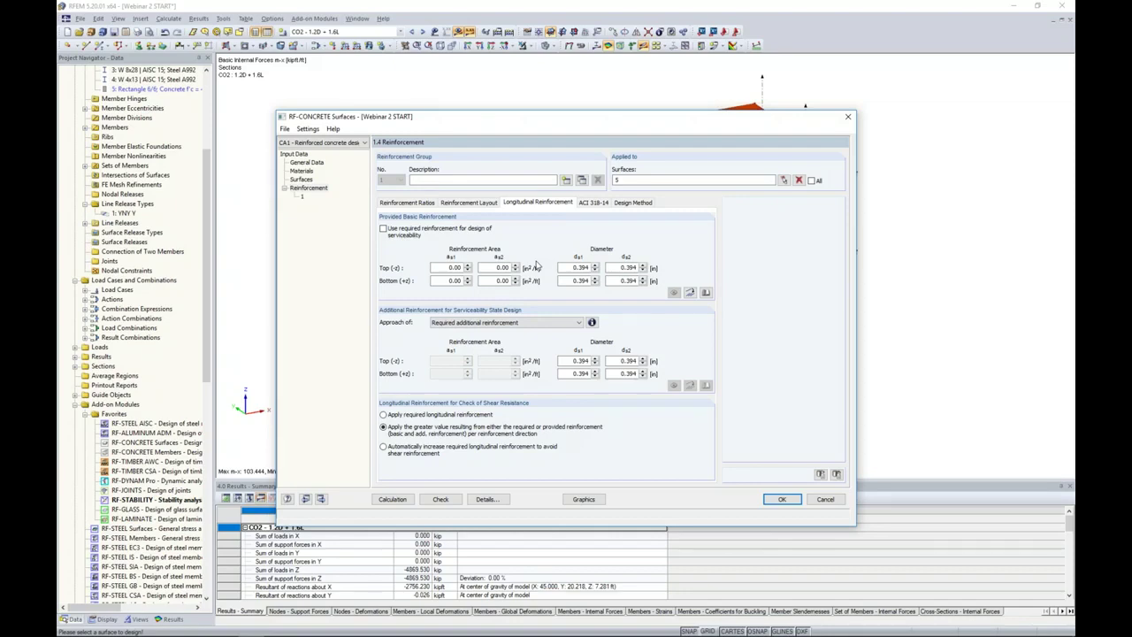
click(596, 202)
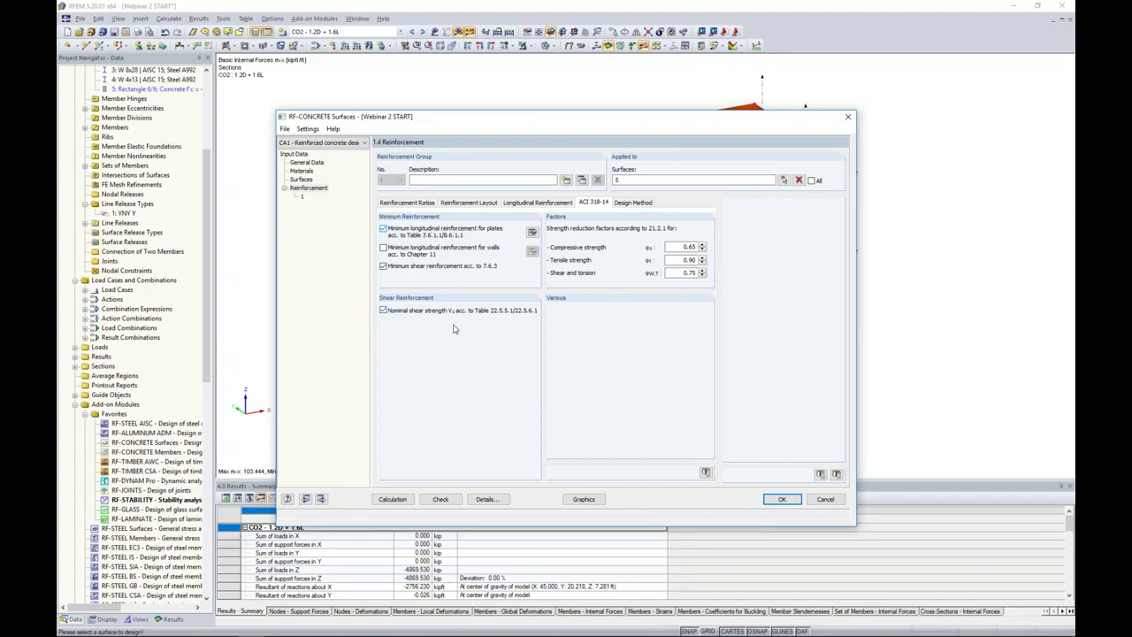
Run the concrete design calculation, widen the required reinforcement columns in the total results, and open the error messages.
click(392, 500)
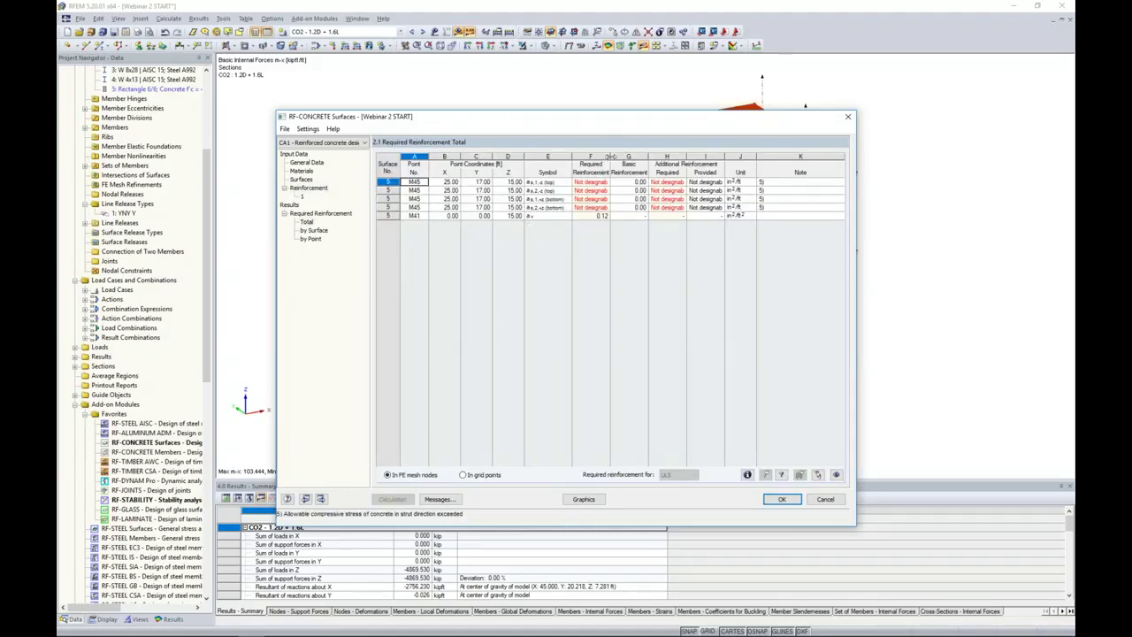
drag(609, 156, 629, 155)
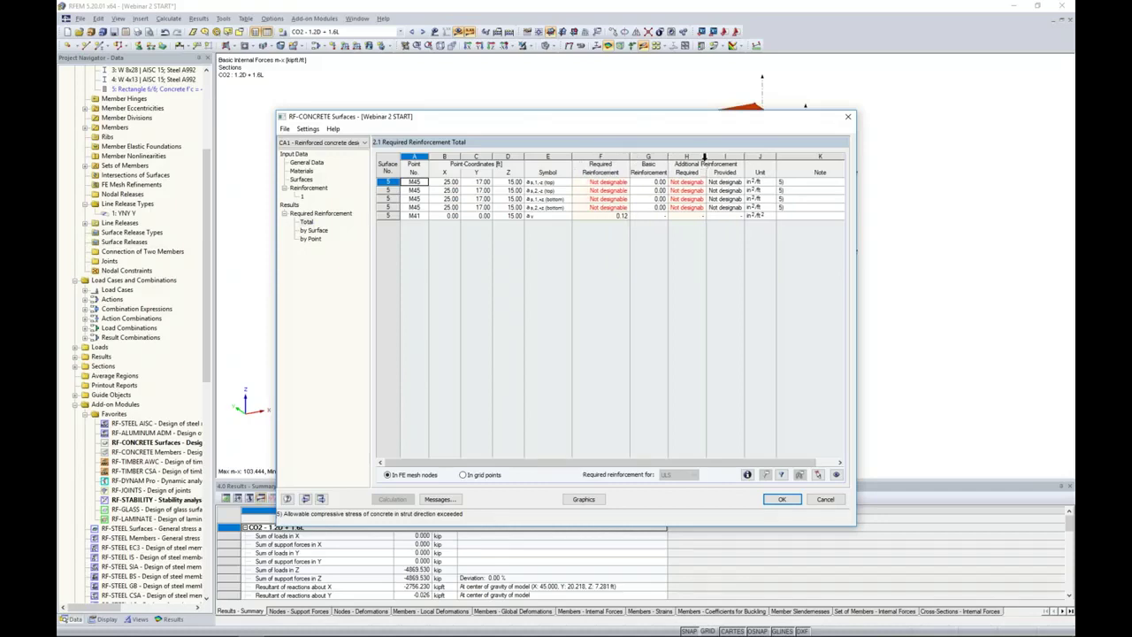
drag(705, 156, 727, 156)
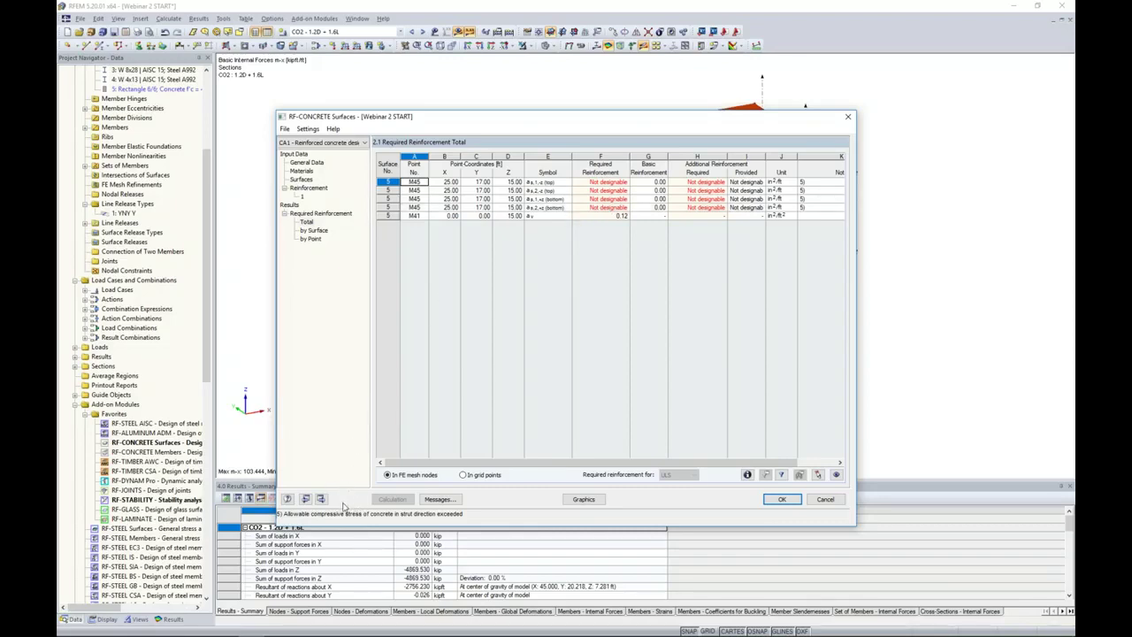
click(445, 499)
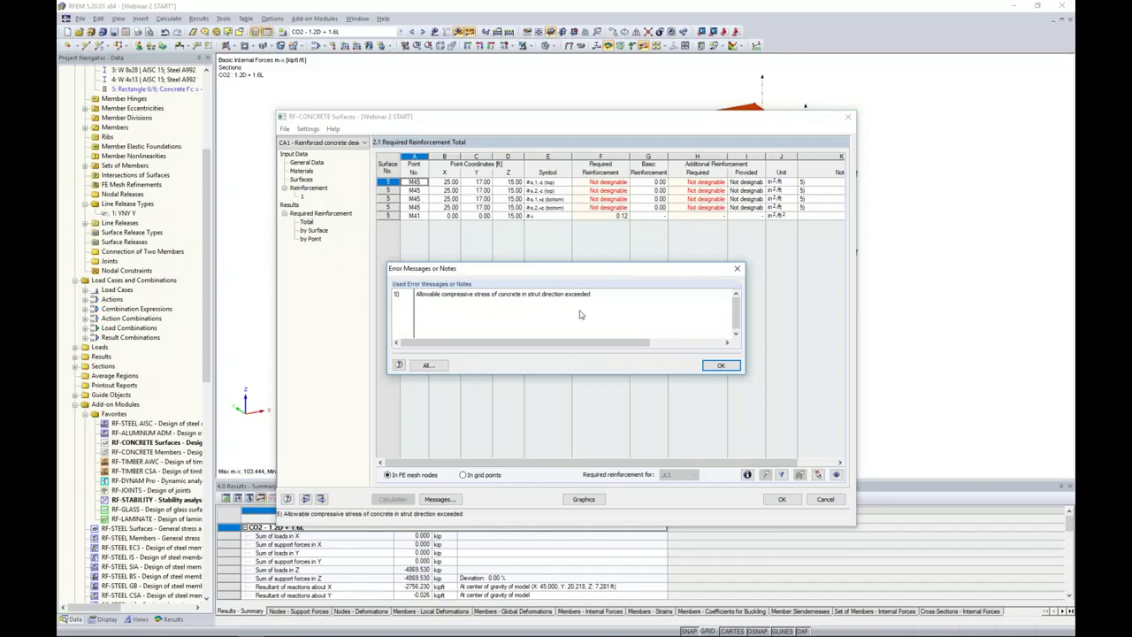
Close the error messages, review surface 5's required reinforcement and design forces by point, and exit the concrete design module.
click(719, 365)
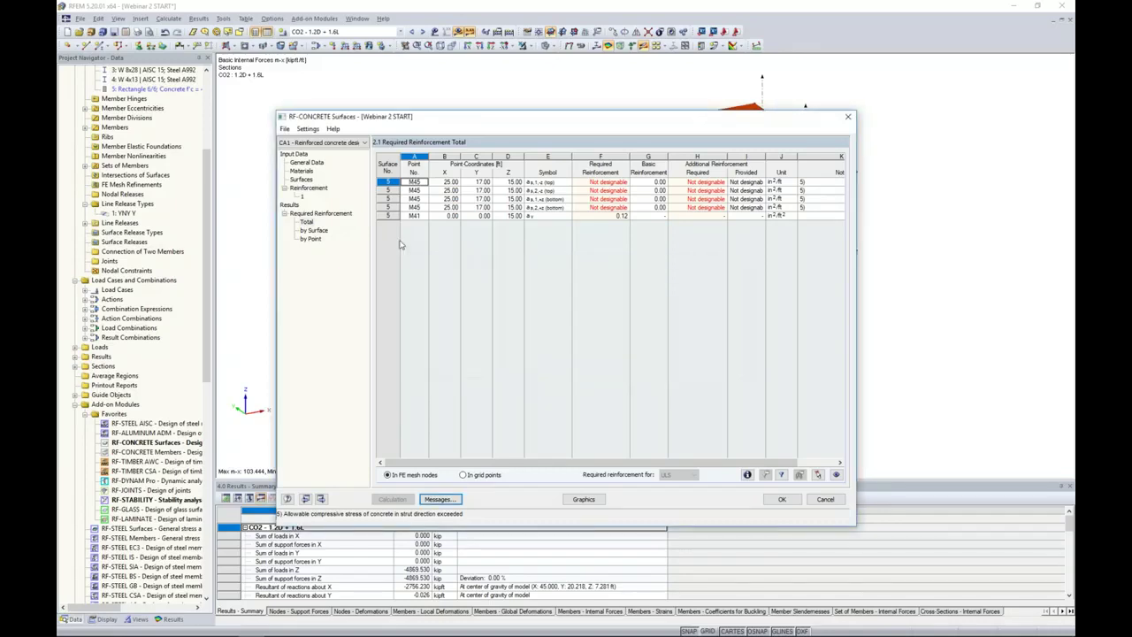
click(311, 240)
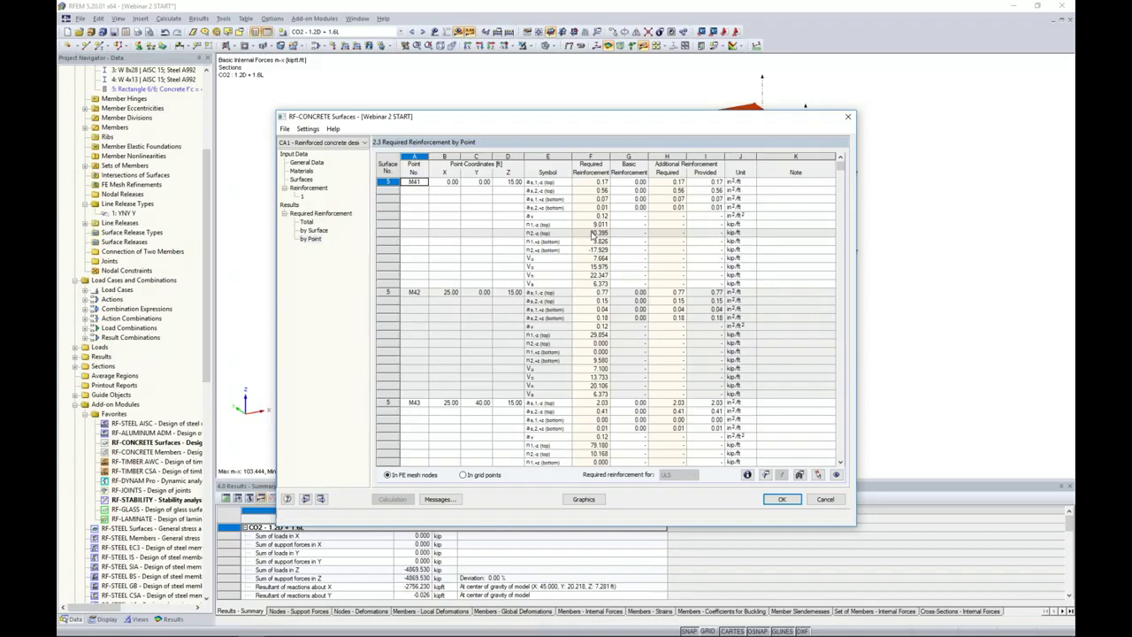
scroll(594, 232, down, 6)
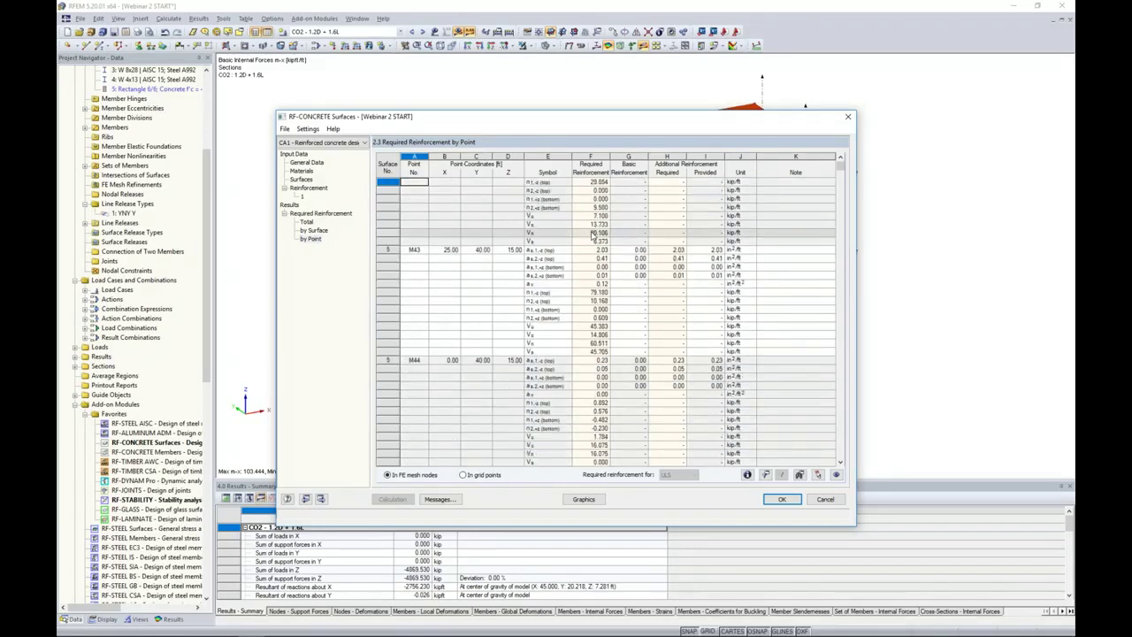
scroll(594, 233, down, 1)
drag(554, 118, 547, 313)
click(583, 446)
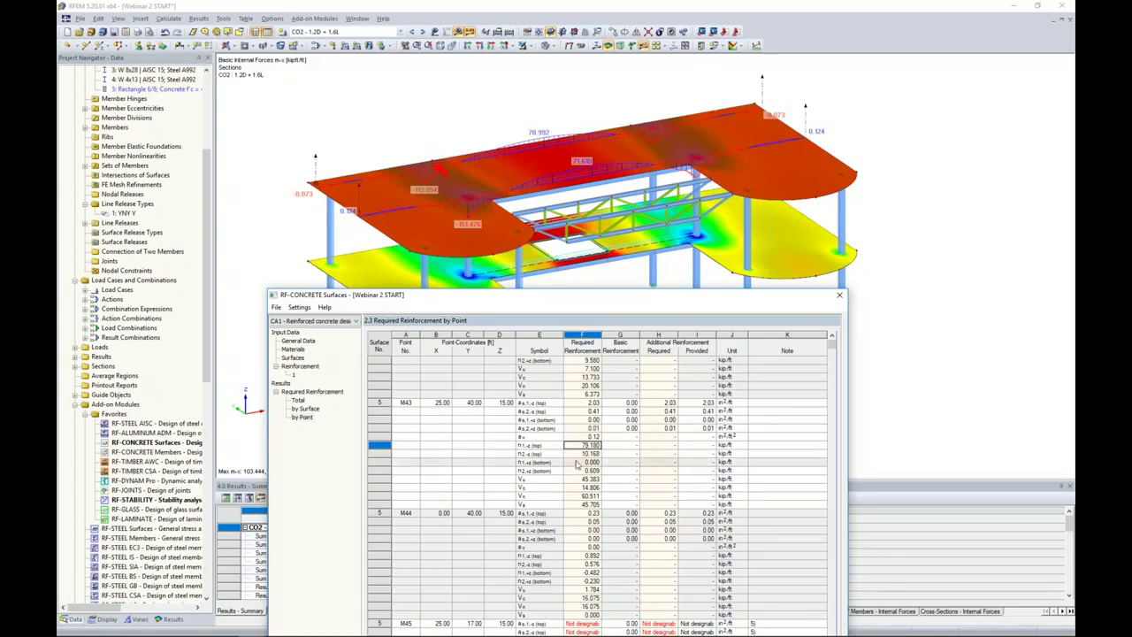
click(581, 487)
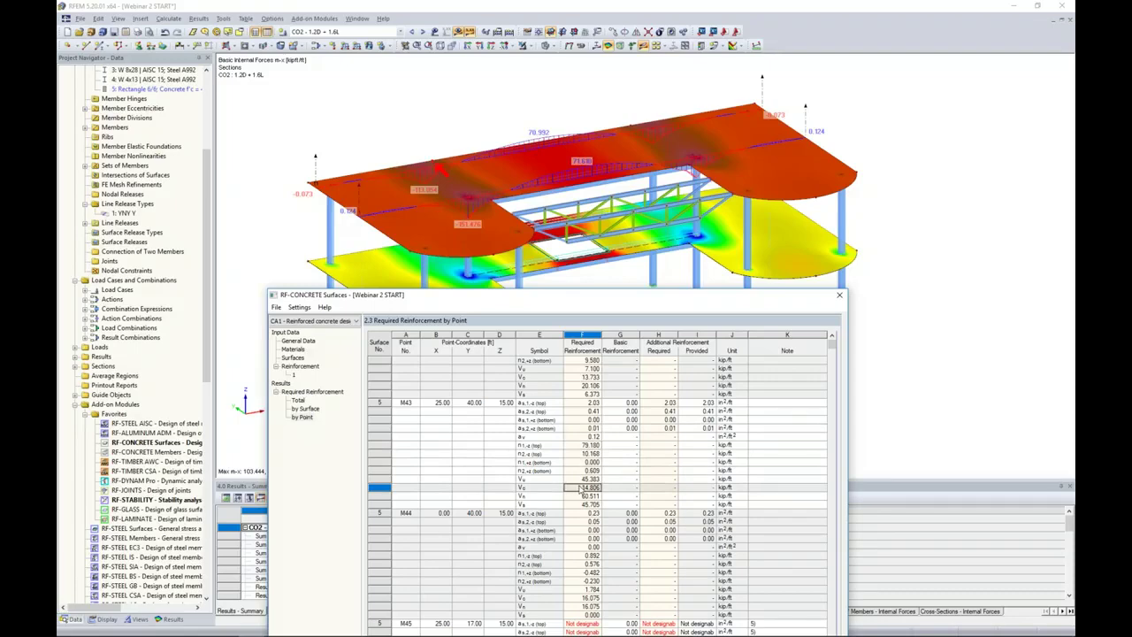
drag(563, 293, 569, 128)
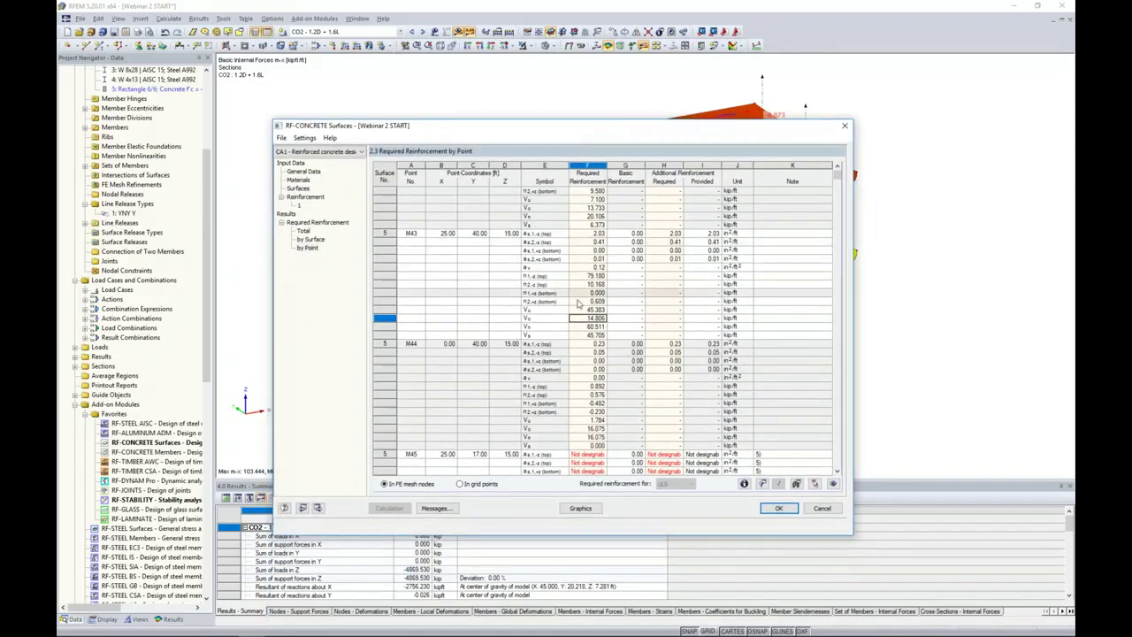
scroll(586, 310, down, 4)
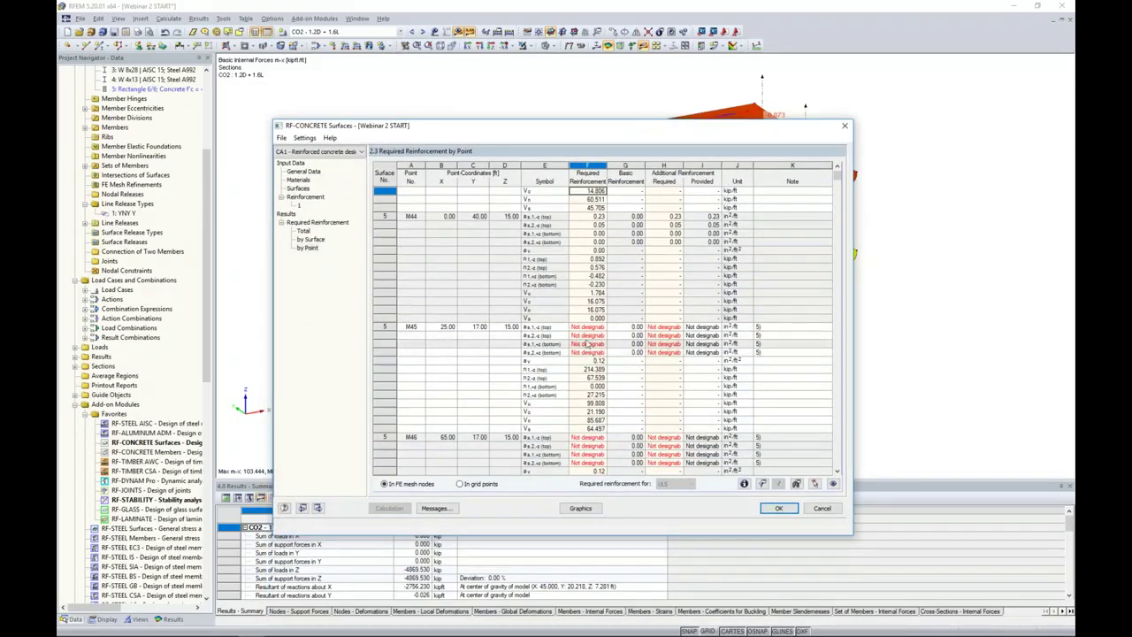
scroll(593, 342, down, 4)
scroll(593, 342, down, 3)
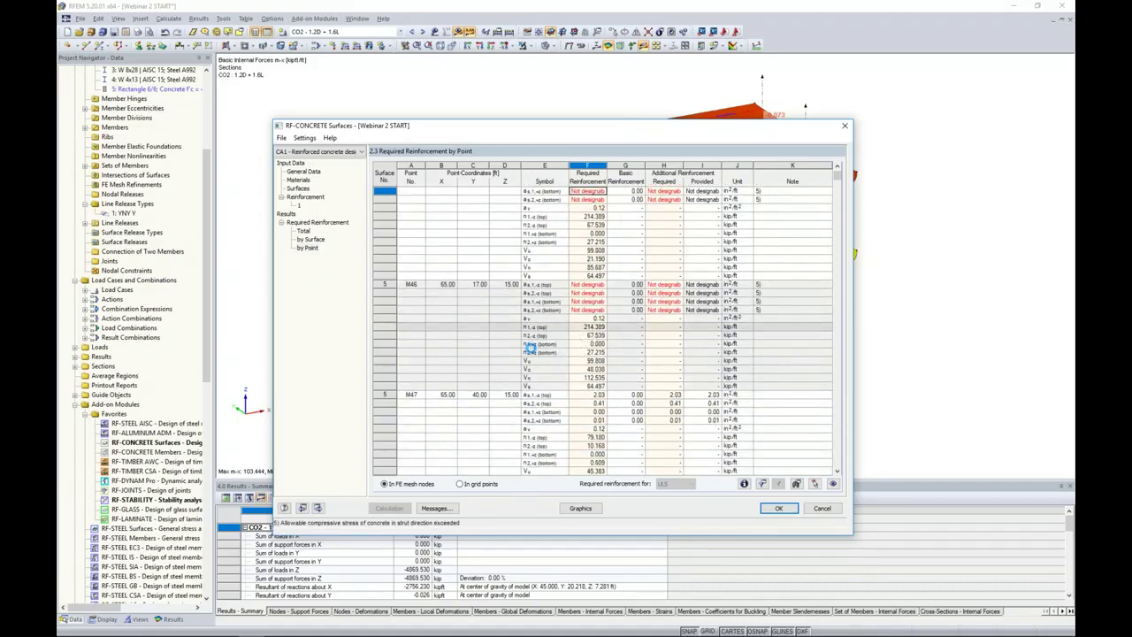
click(779, 507)
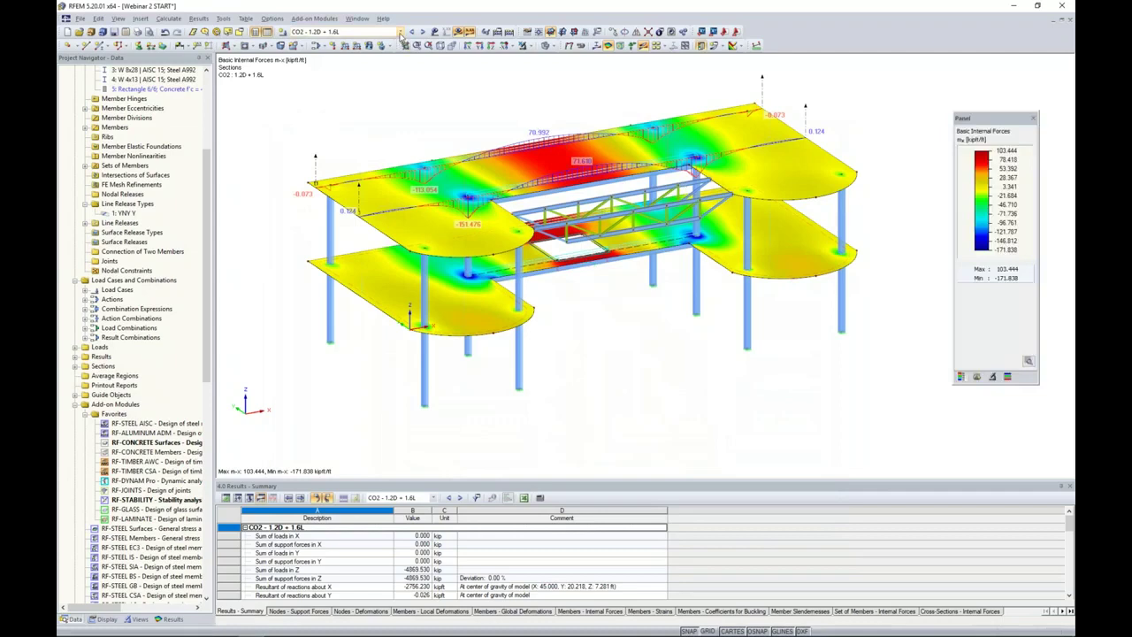
Display the RF-CONCRETE Surfaces CA1 results on the model and show their result options in the navigator.
click(400, 33)
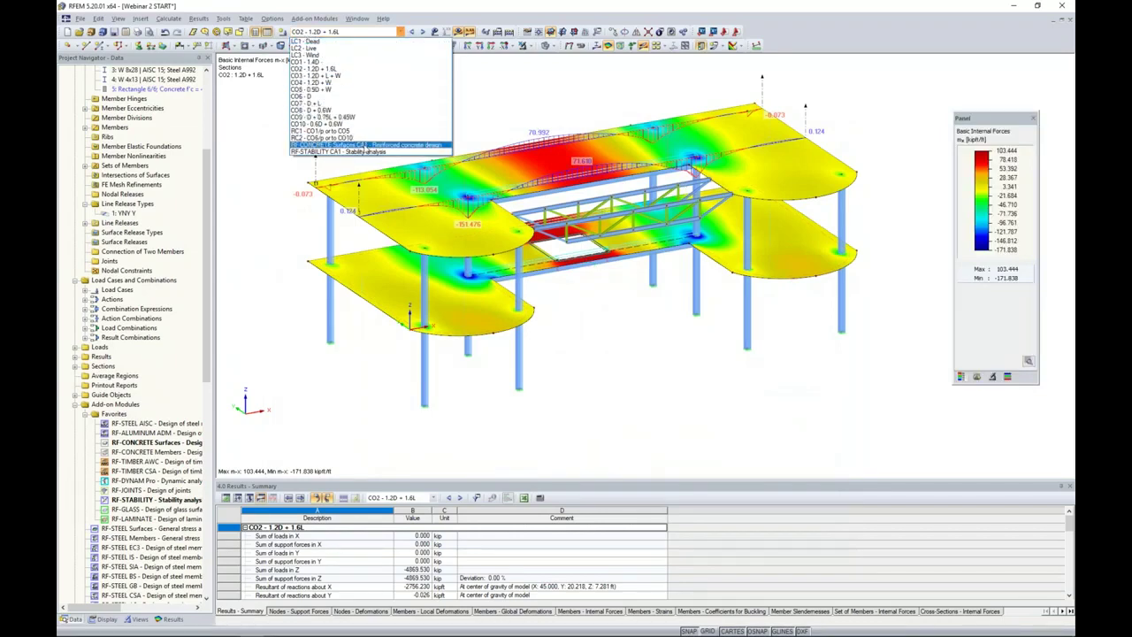
click(364, 147)
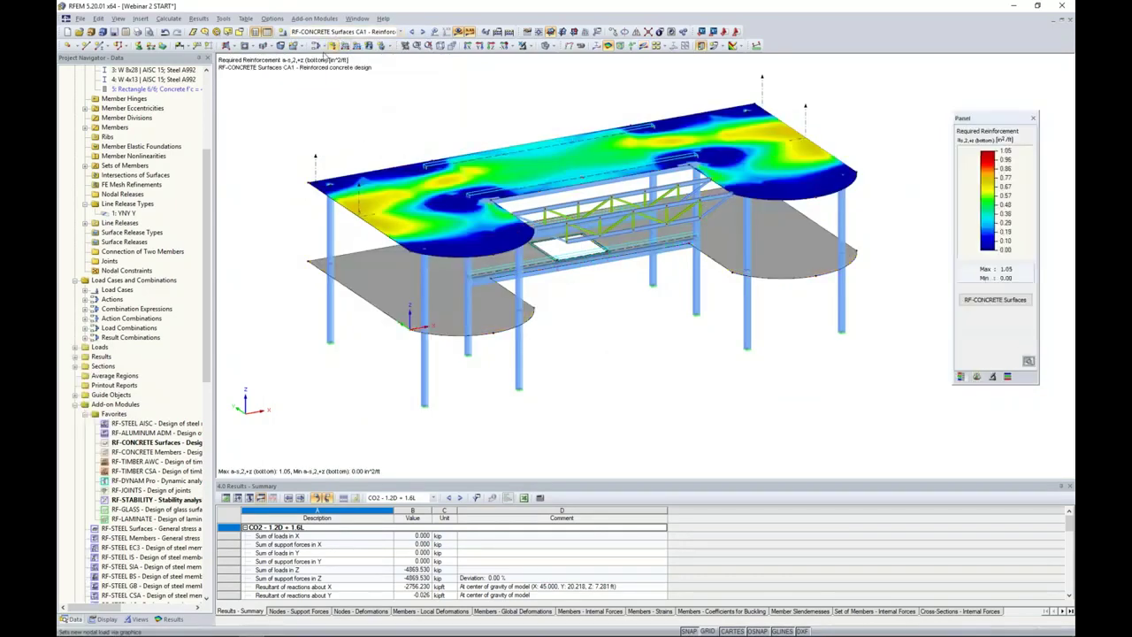
click(170, 618)
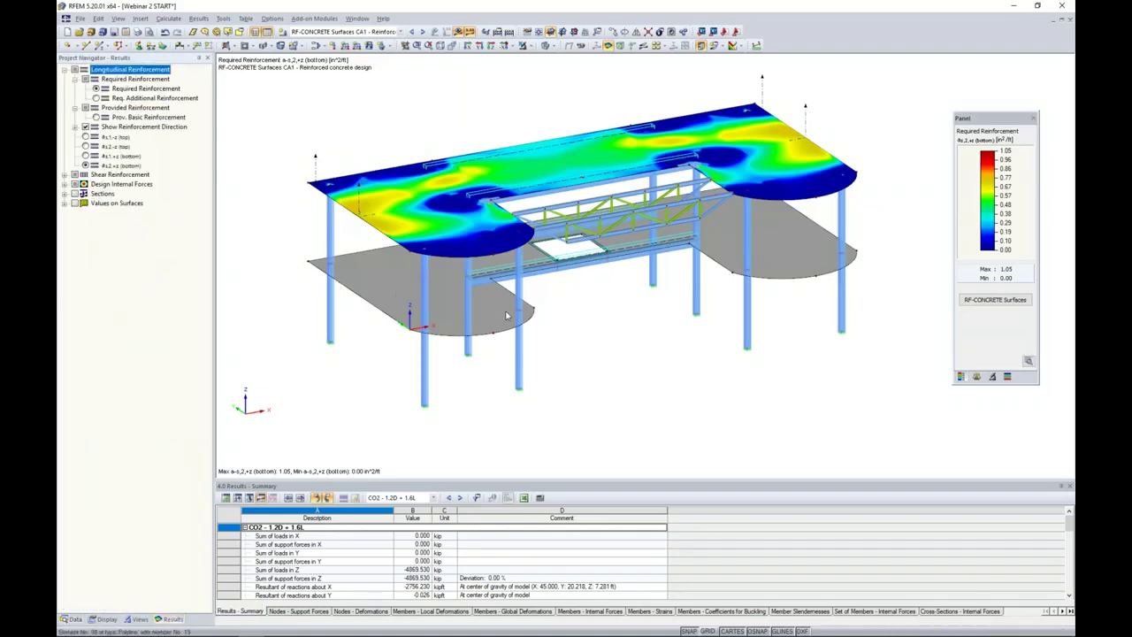
Isolate the upper slab, surface 5, by limiting the visibility to the selected object.
click(398, 199)
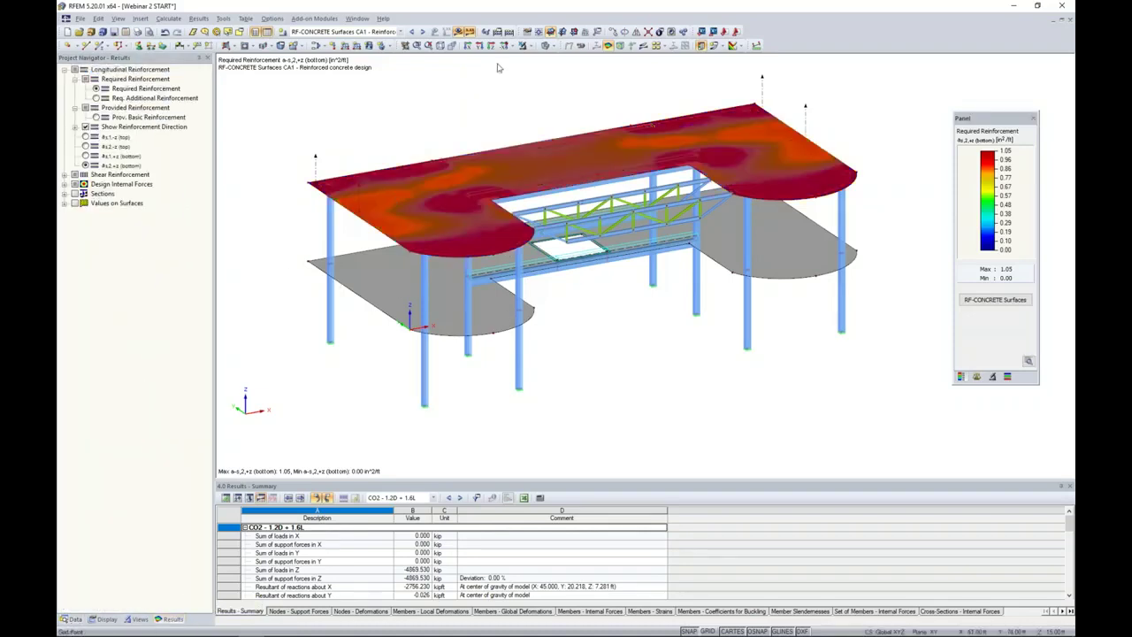
click(530, 46)
click(538, 57)
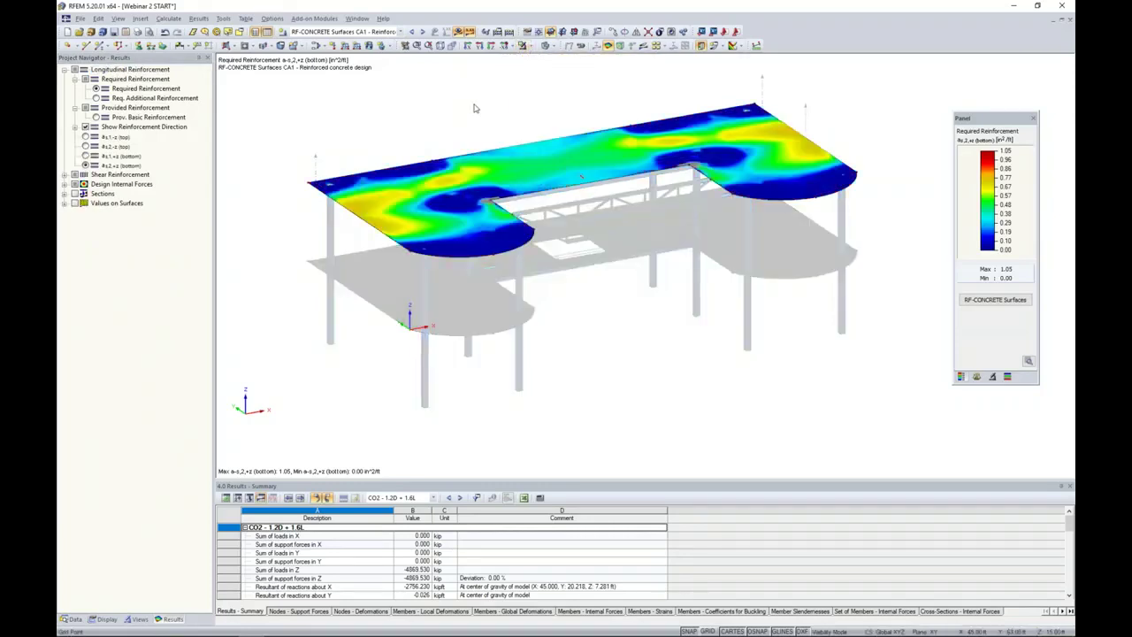
scroll(566, 262, up, 5)
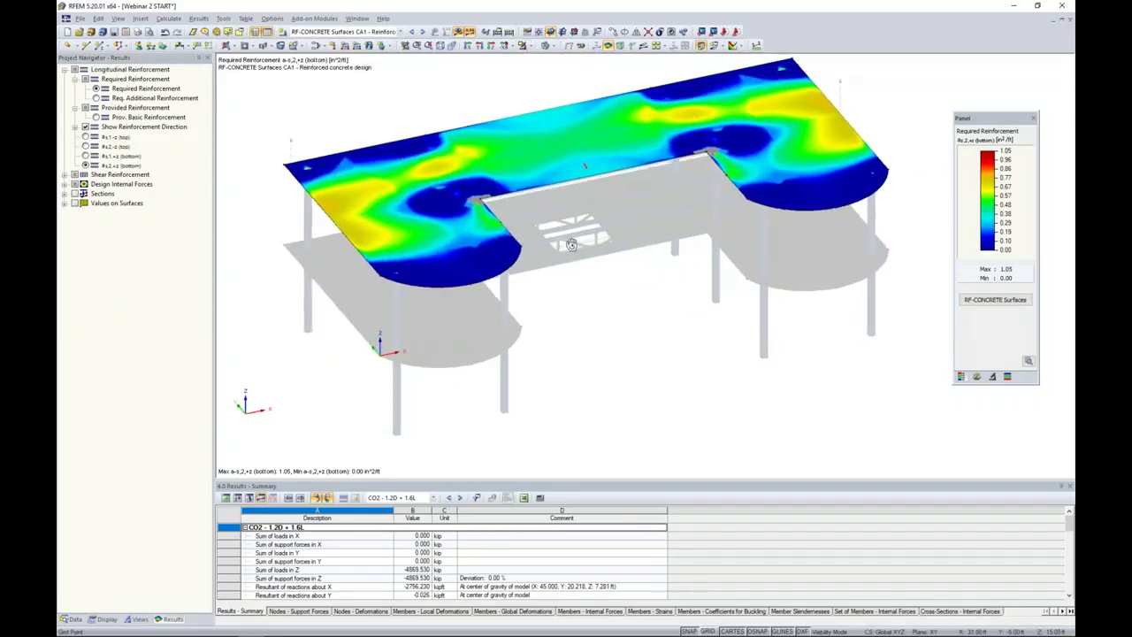
scroll(549, 226, up, 1)
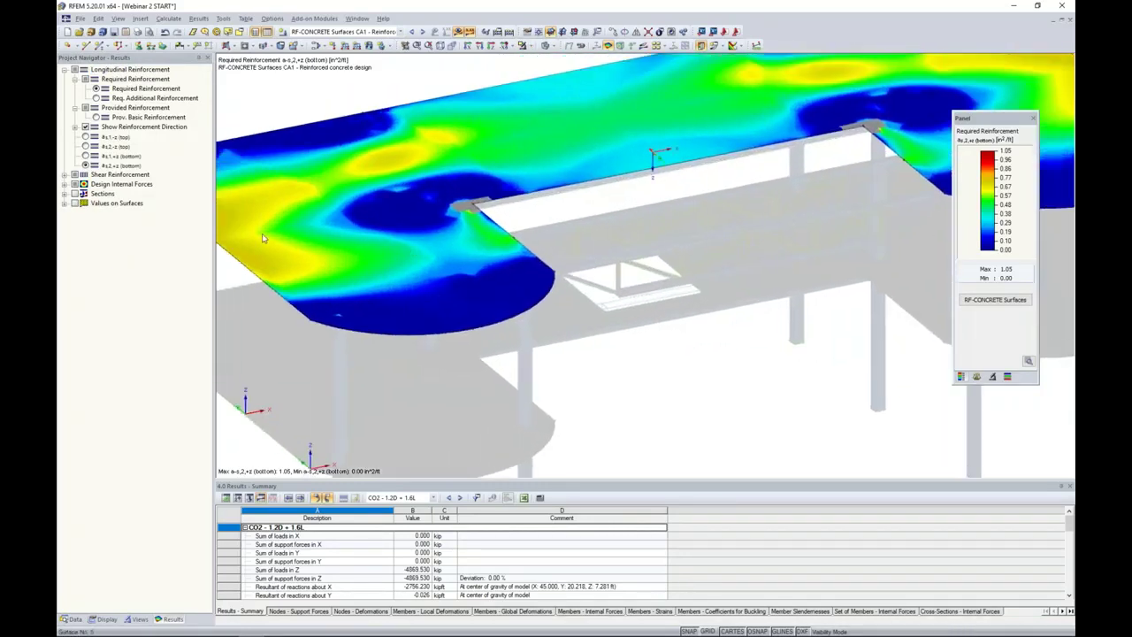
Examine the slab's required top reinforcement in directions 1 and 2 and bottom reinforcement in direction 1 around the inner corner column.
click(86, 137)
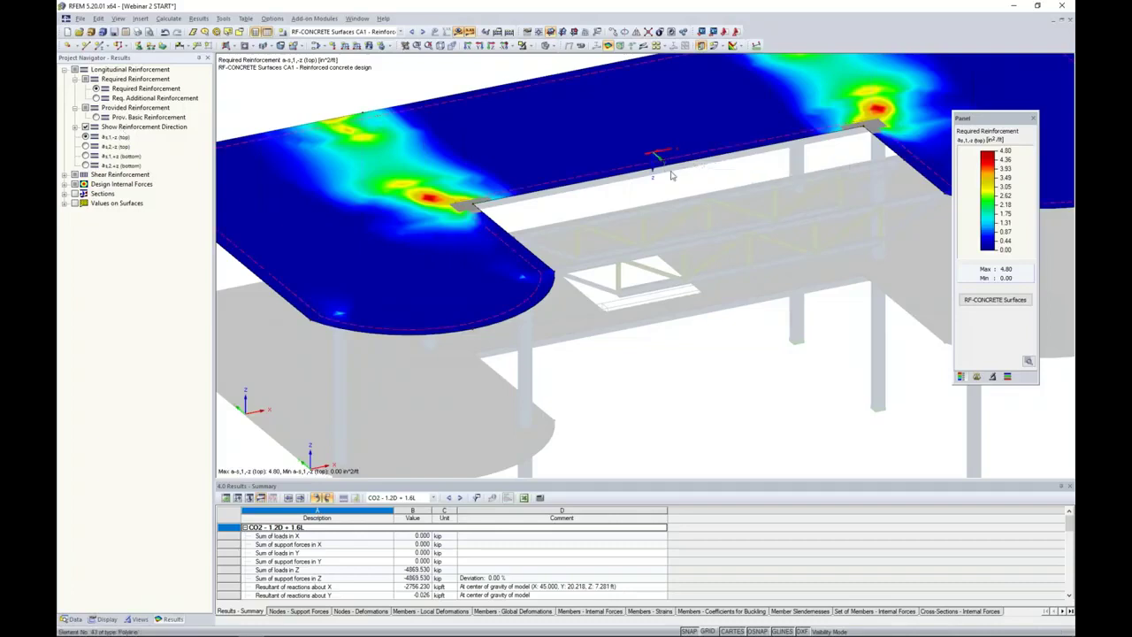
scroll(670, 175, up, 3)
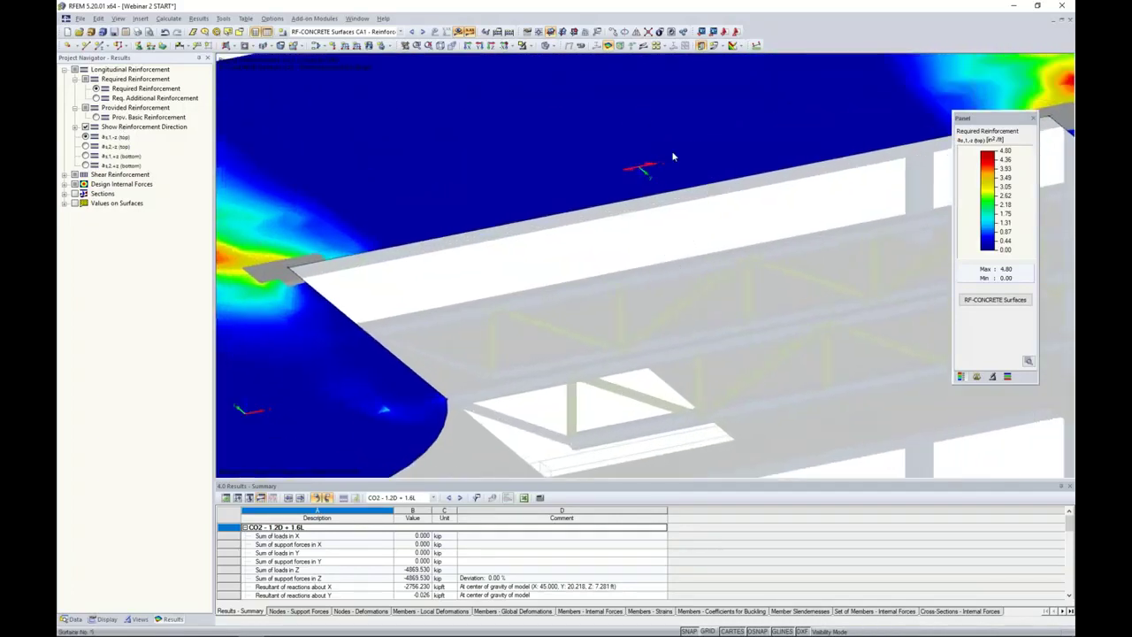
scroll(607, 240, down, 1)
scroll(609, 241, down, 2)
middle_drag(611, 264, 639, 237)
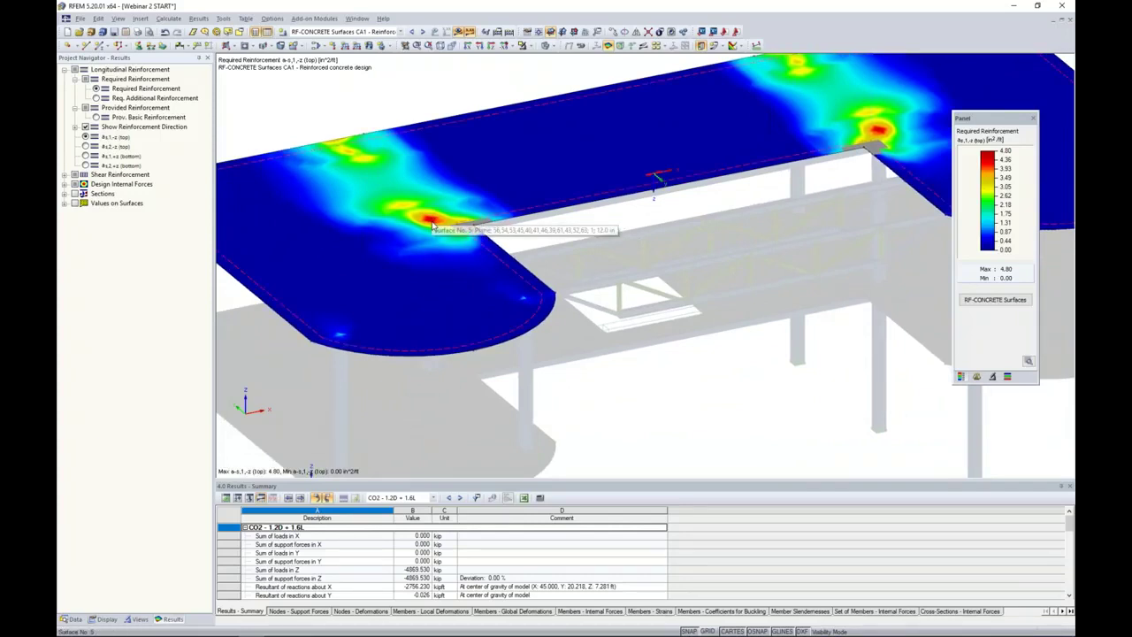
scroll(481, 237, up, 3)
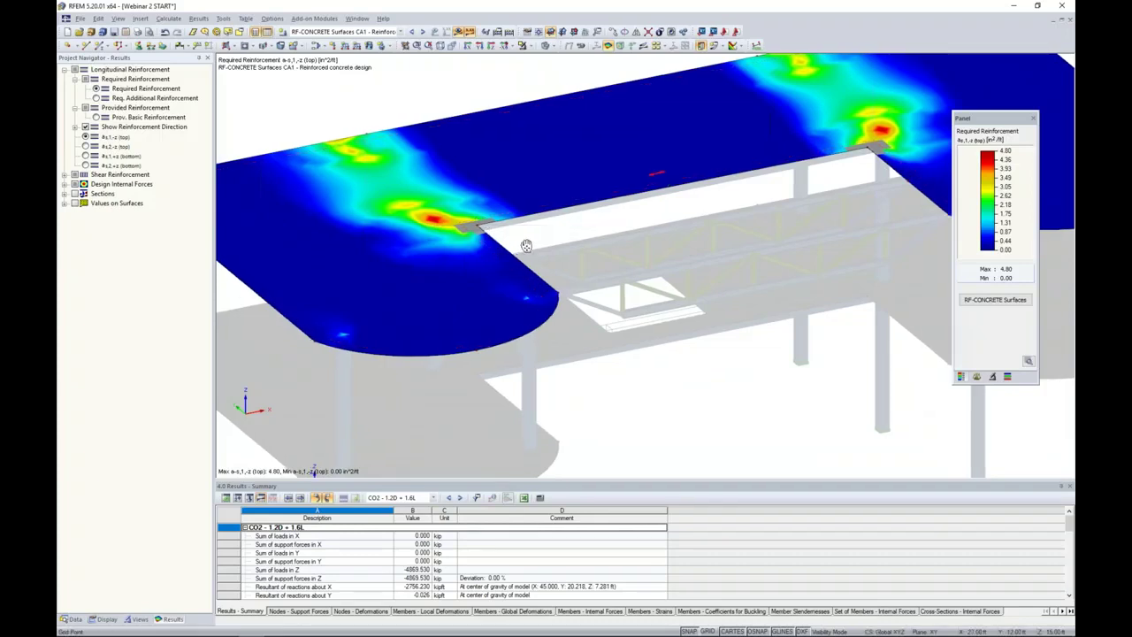
scroll(482, 237, up, 1)
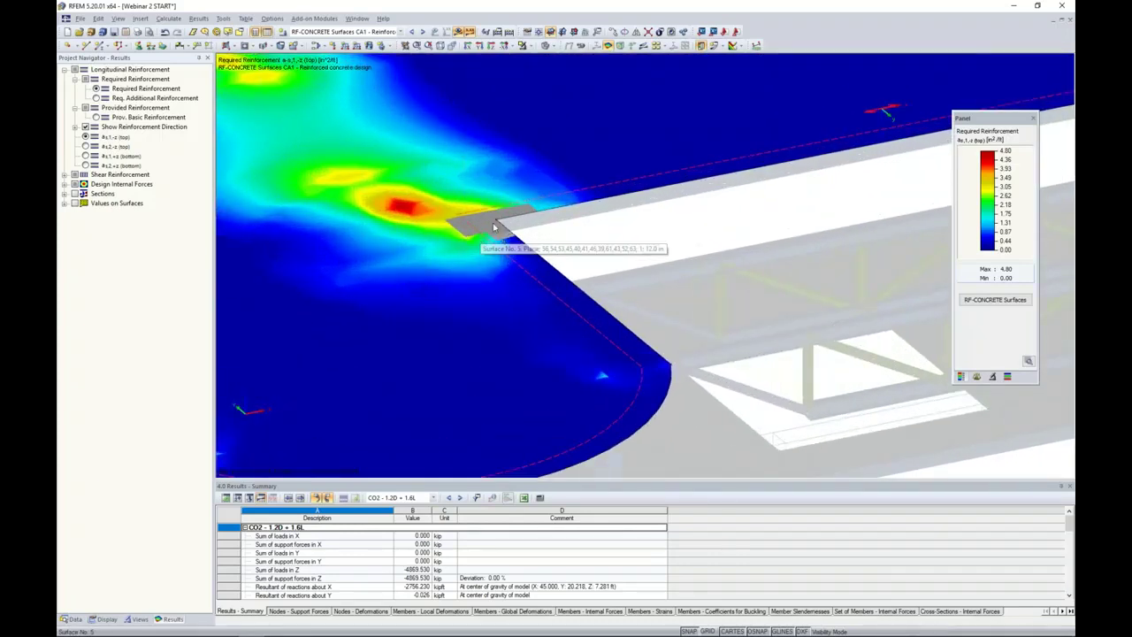
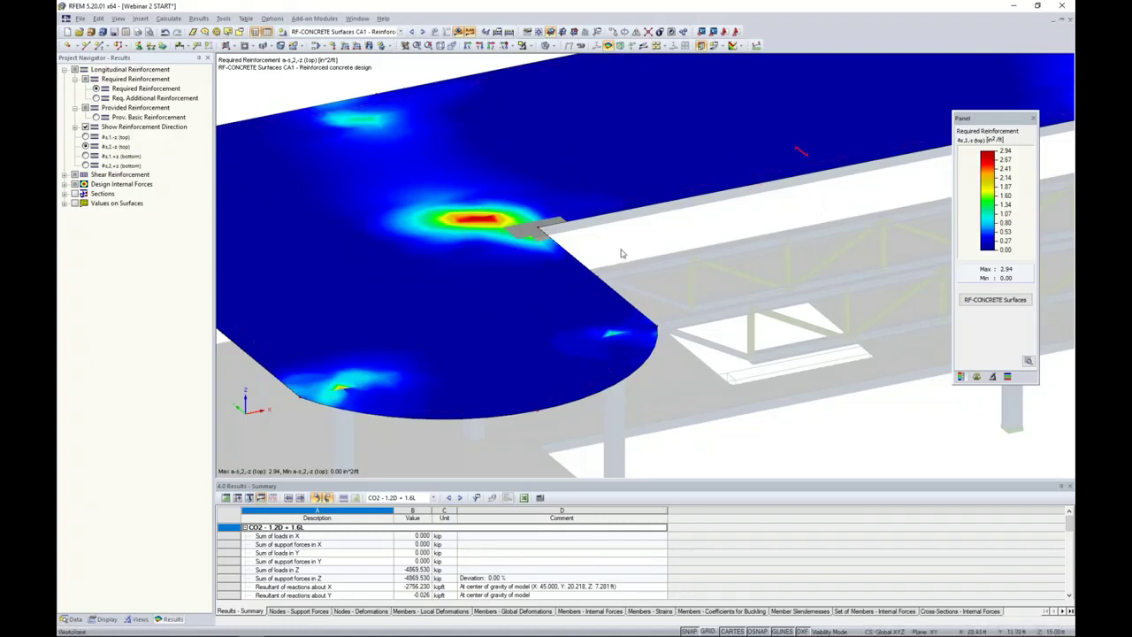
click(84, 156)
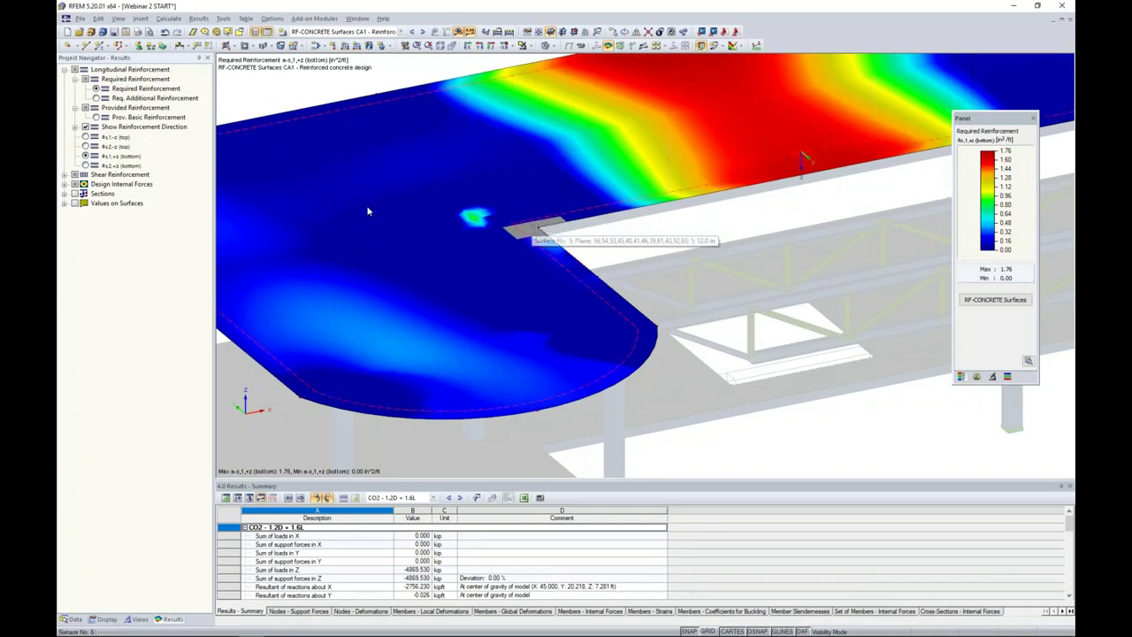
Hide the results, switch the model to wireframe display and inspect the column and beam connection near the slab's inner corner.
click(458, 33)
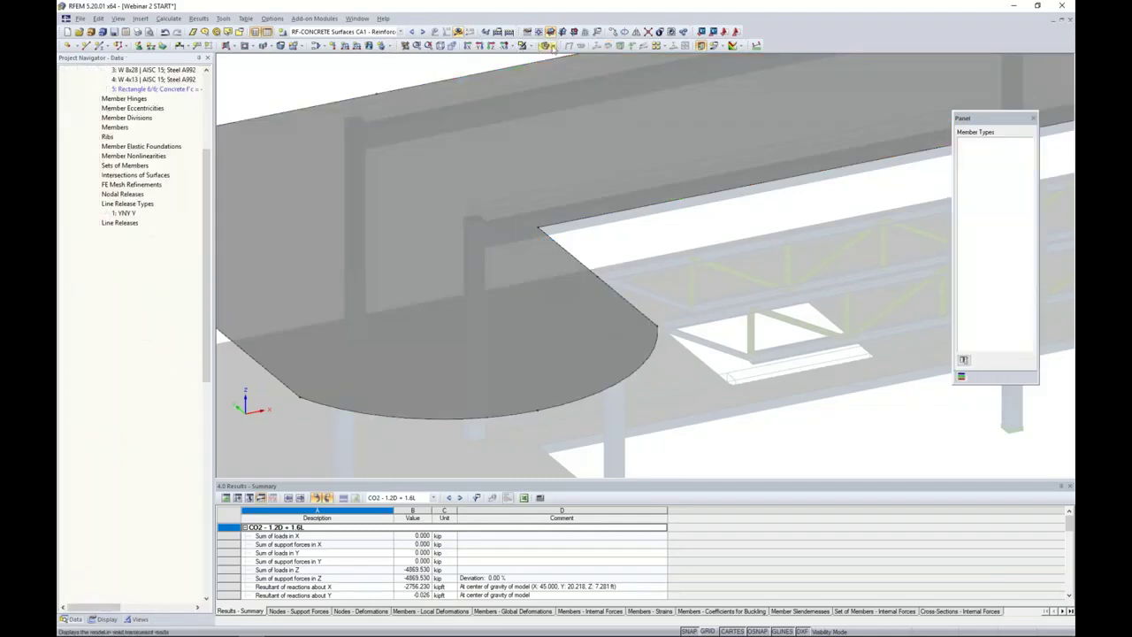
click(552, 47)
click(558, 62)
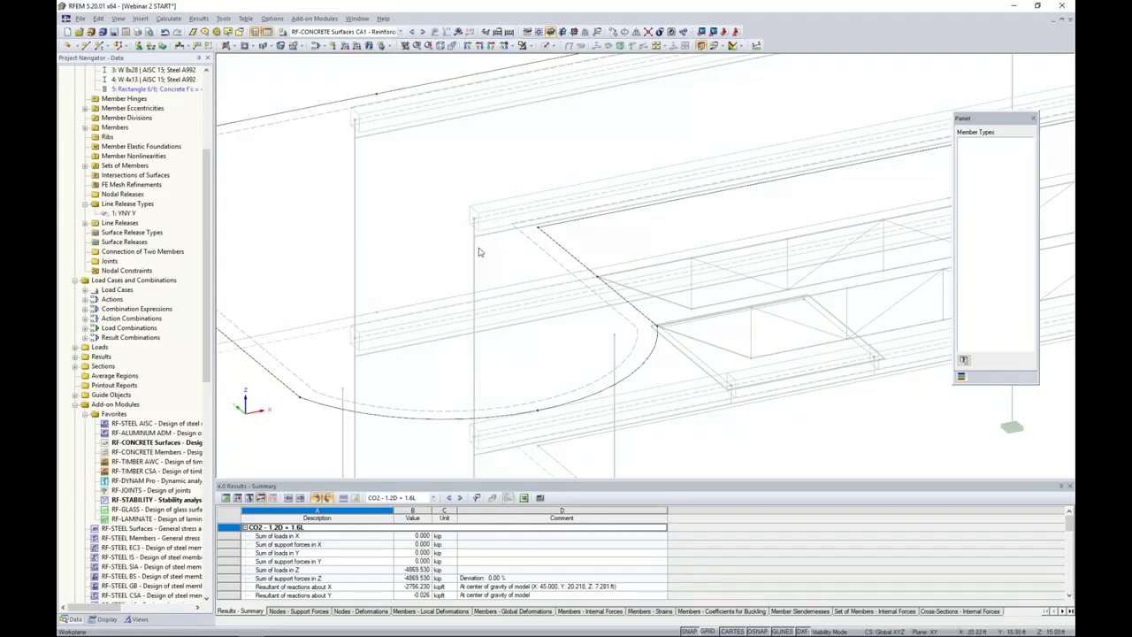
scroll(471, 232, up, 5)
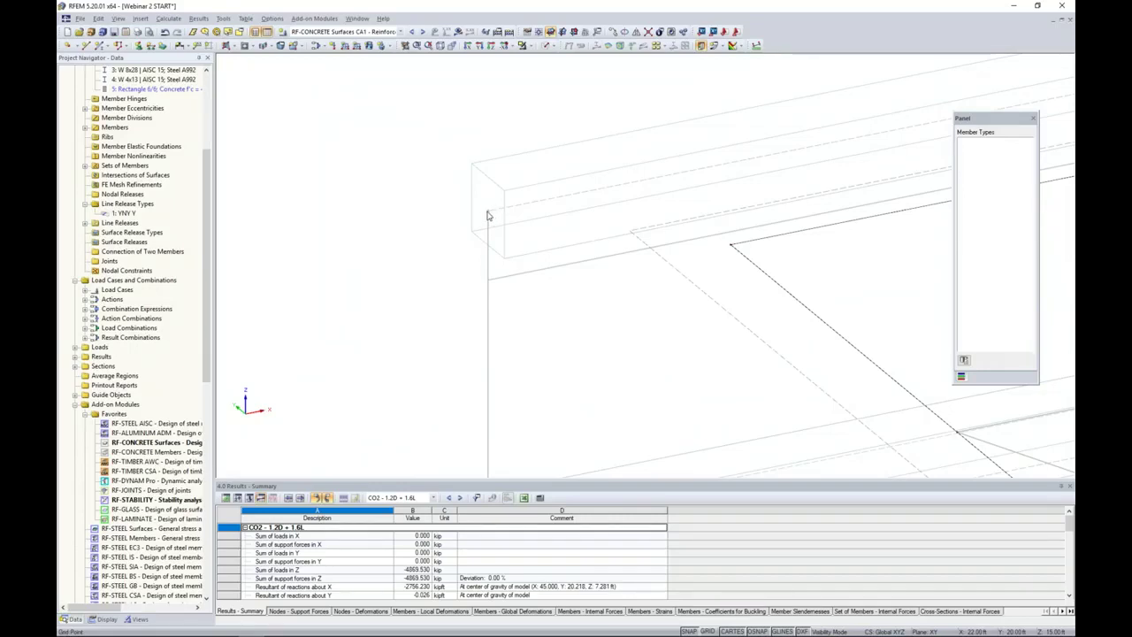
scroll(487, 216, down, 5)
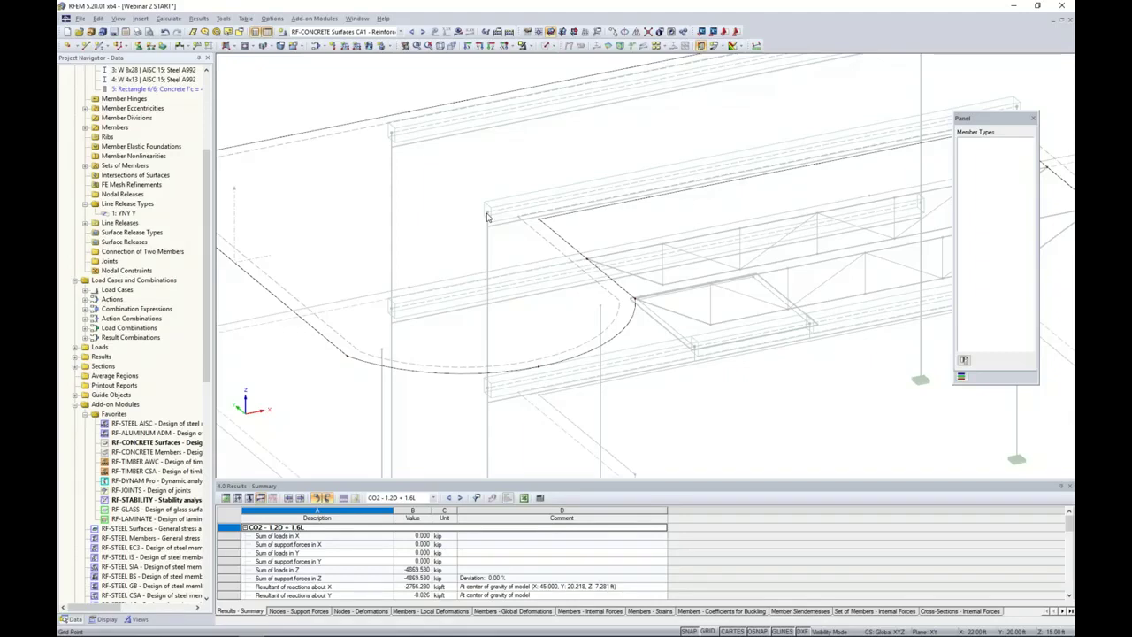
scroll(530, 232, up, 3)
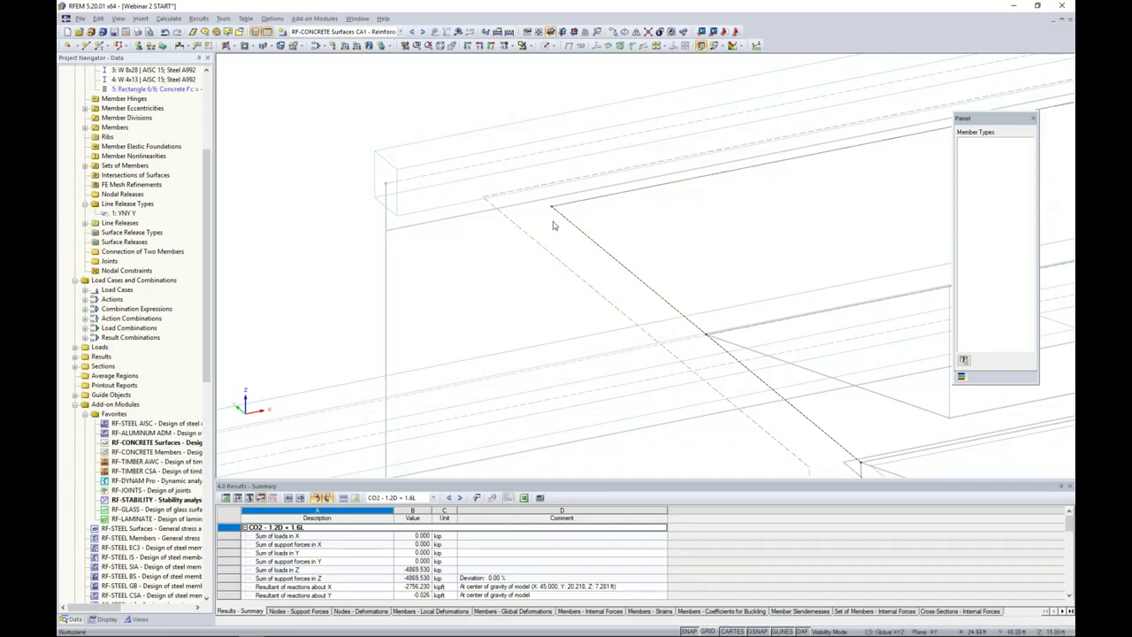
Switch the model display from wireframe to solid rendering and cancel the visibility mode to restore the full structure.
scroll(551, 225, up, 2)
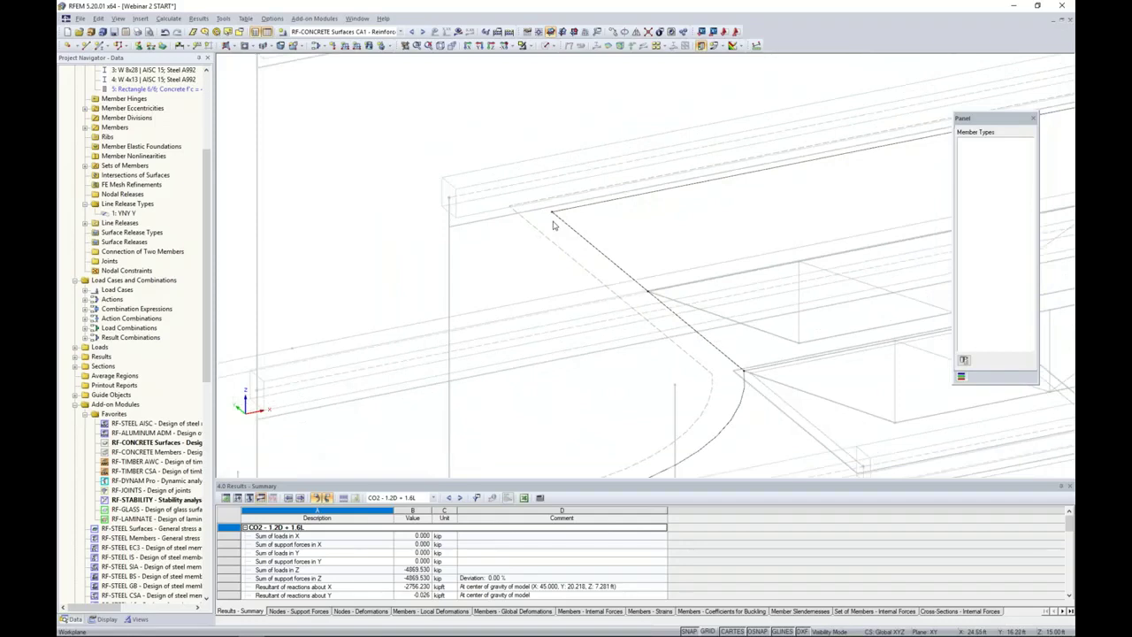
scroll(551, 225, down, 3)
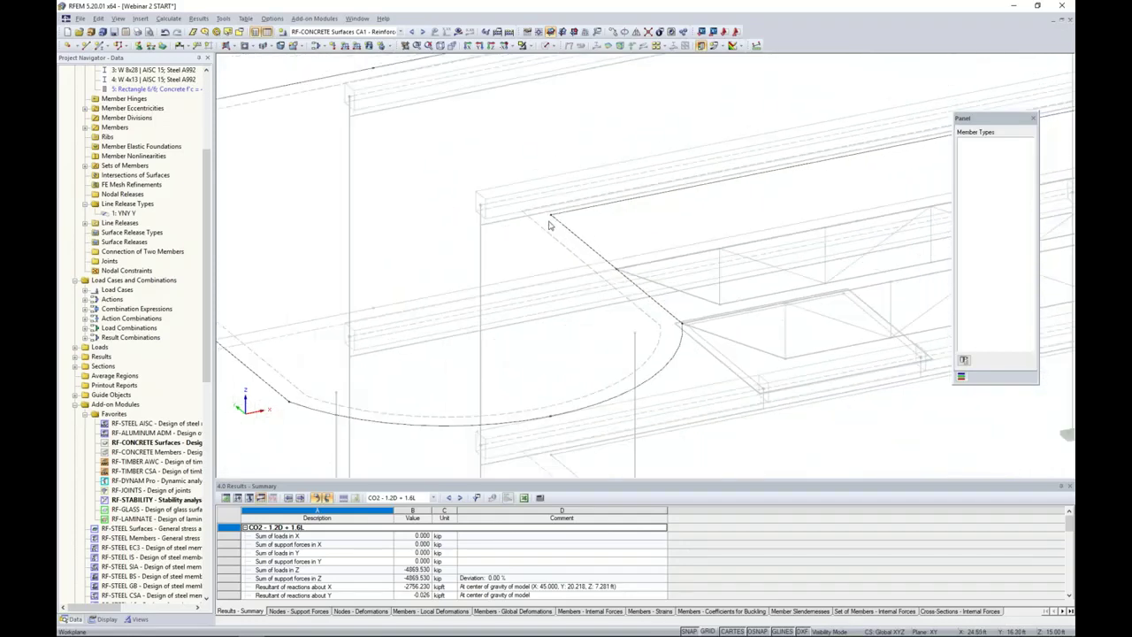
scroll(548, 226, down, 1)
click(550, 218)
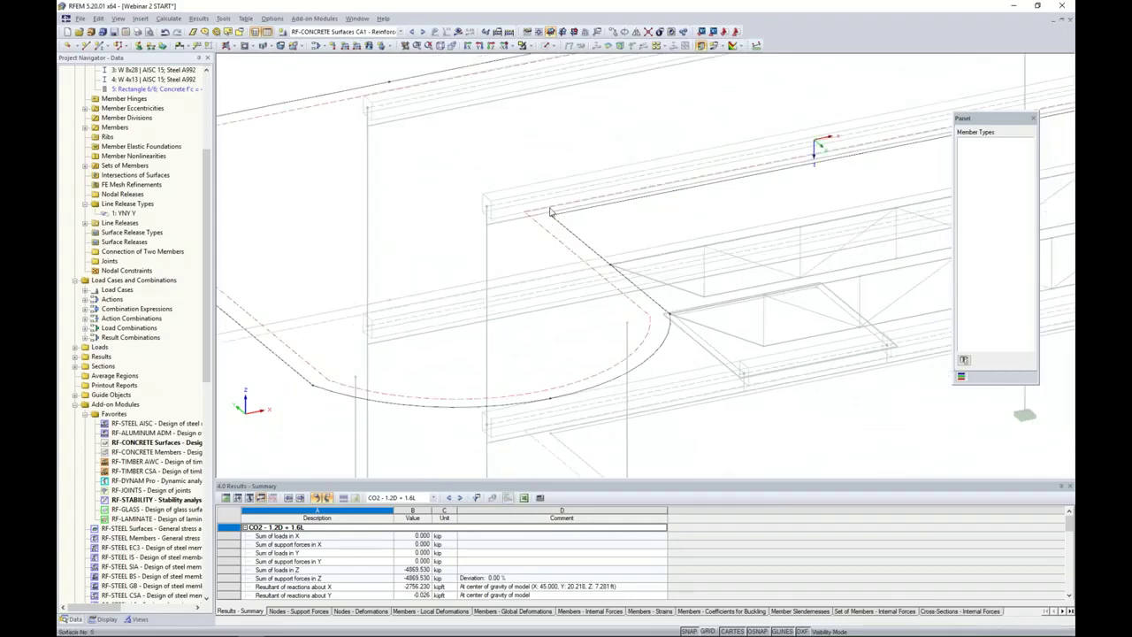
click(555, 48)
click(563, 84)
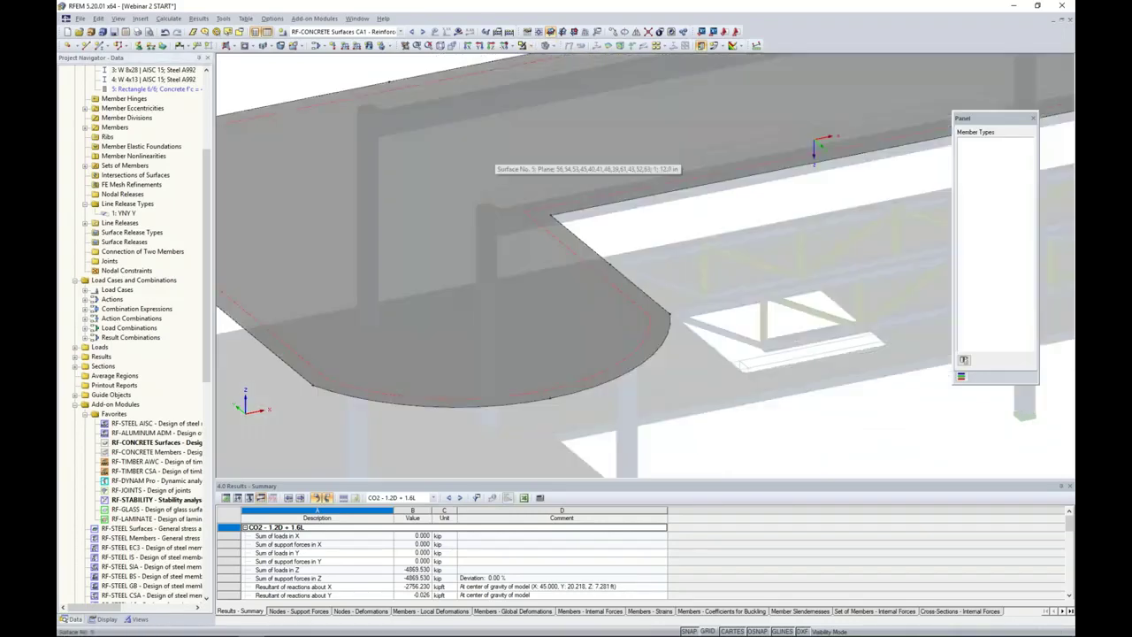
scroll(494, 154, down, 5)
click(531, 46)
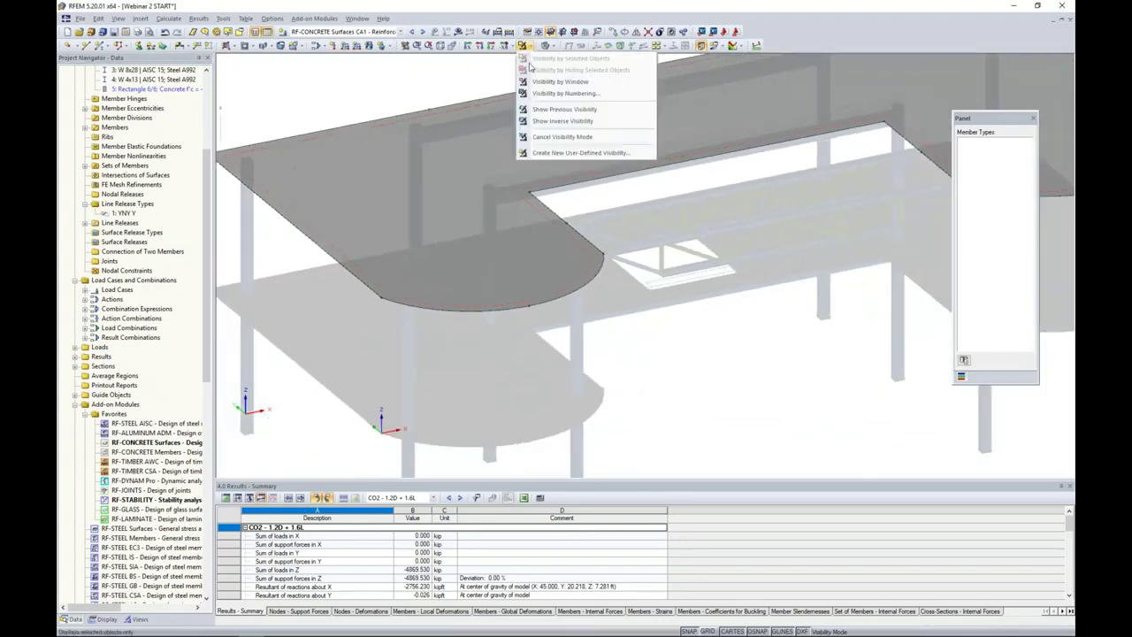
click(575, 138)
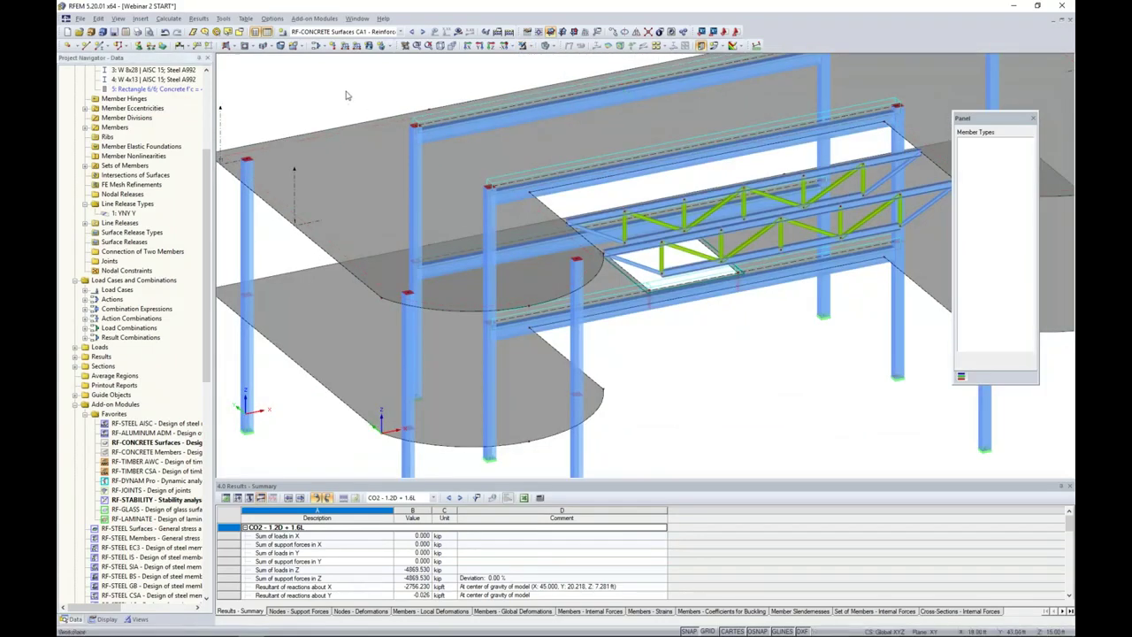
Start a new average region and assign it to the upper slab, surface 5.
right_click(120, 377)
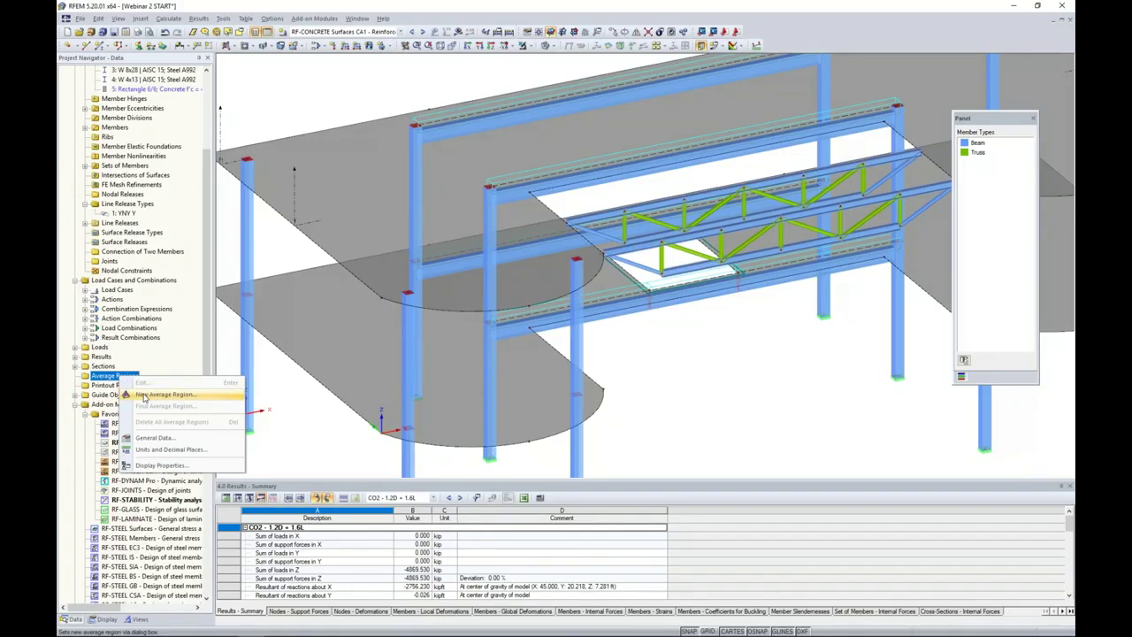
click(145, 396)
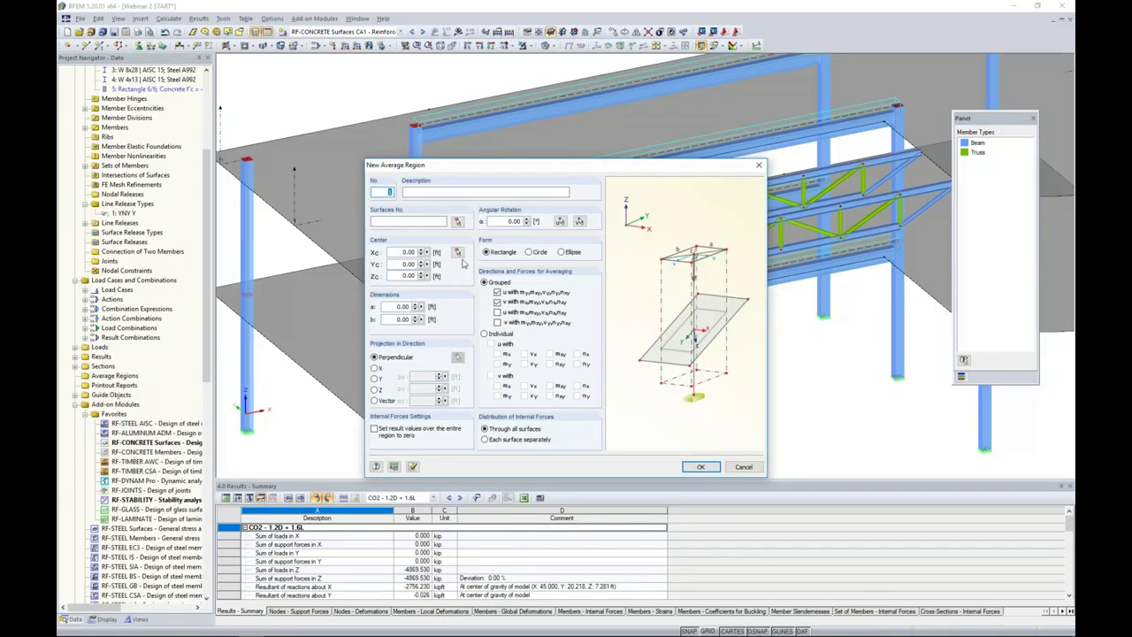
click(458, 221)
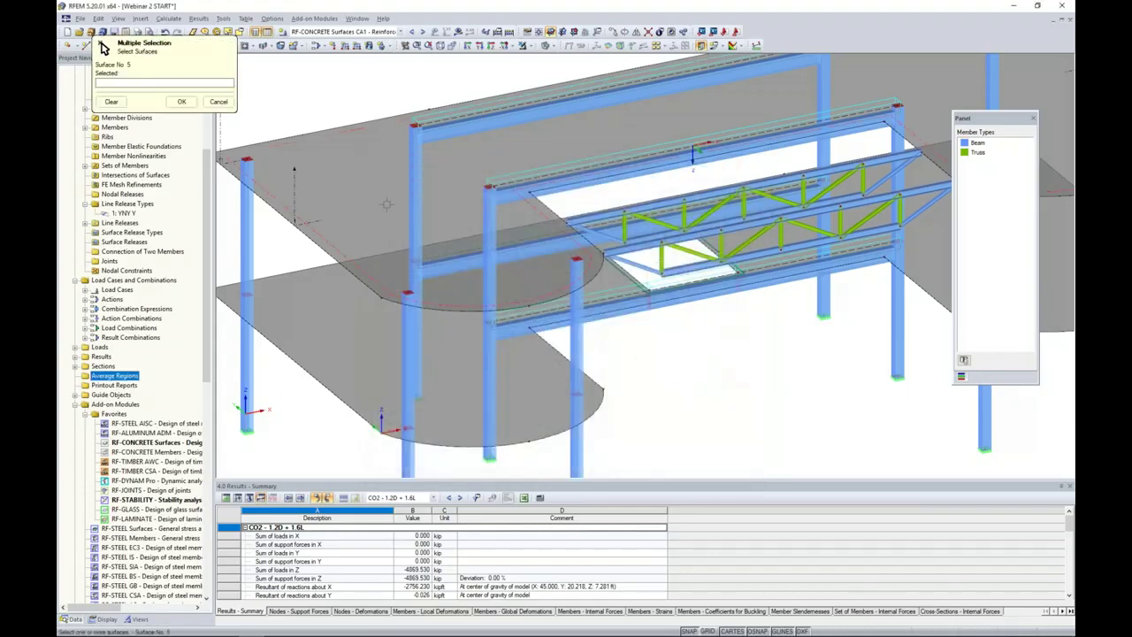
click(373, 197)
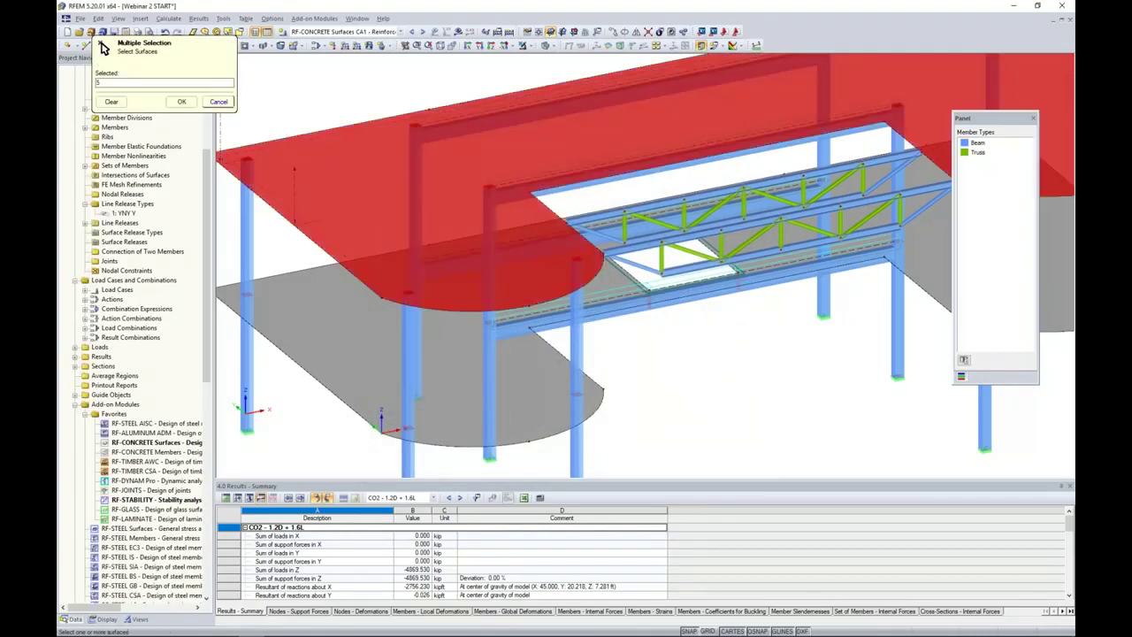
click(181, 101)
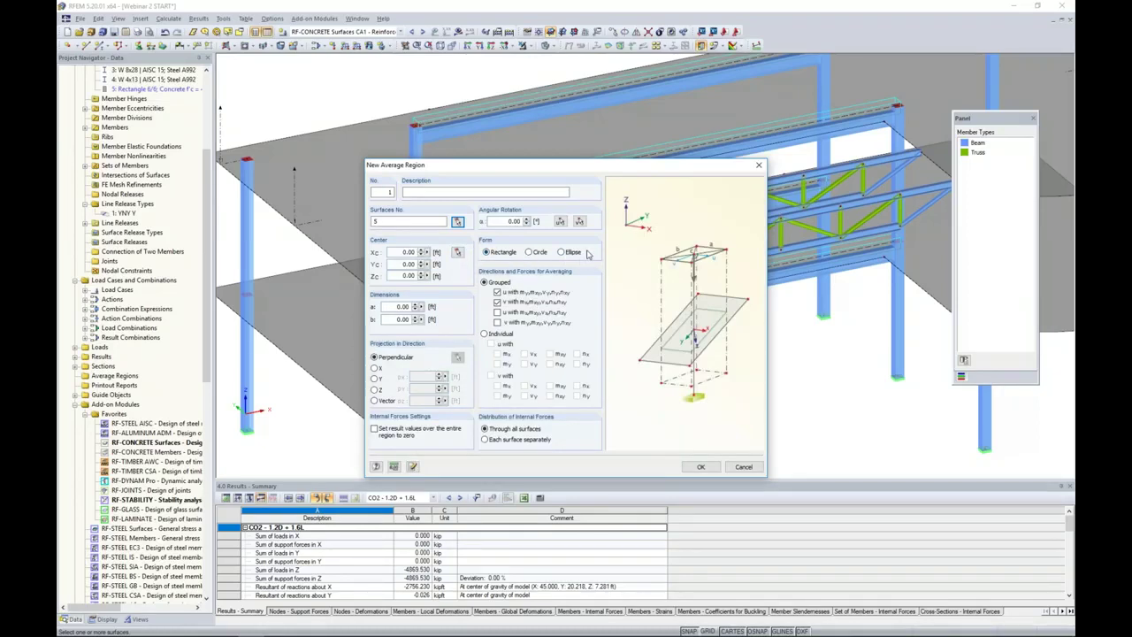
Set the rectangular region to 3 ft by 3 ft and center it on the front column's top node at X 22, Y 20, Z 15 ft.
double_click(405, 306)
text(3)
key(Tab)
text(3)
click(457, 252)
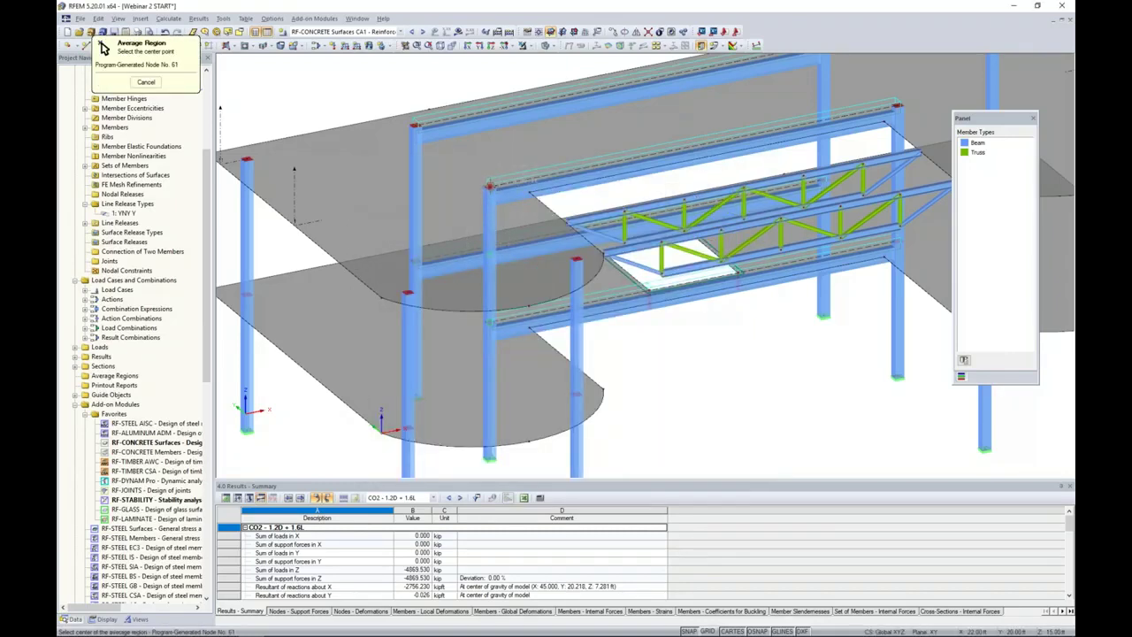
click(489, 183)
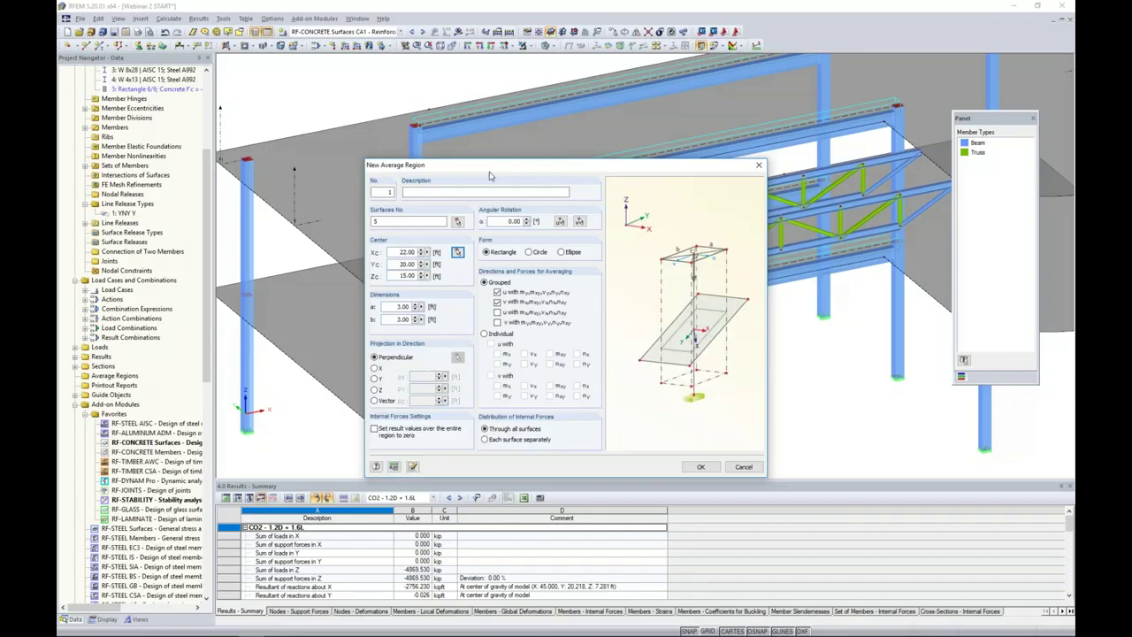
Enable the two remaining grouped u and v averaging options and create the average region.
click(497, 312)
click(497, 322)
click(697, 466)
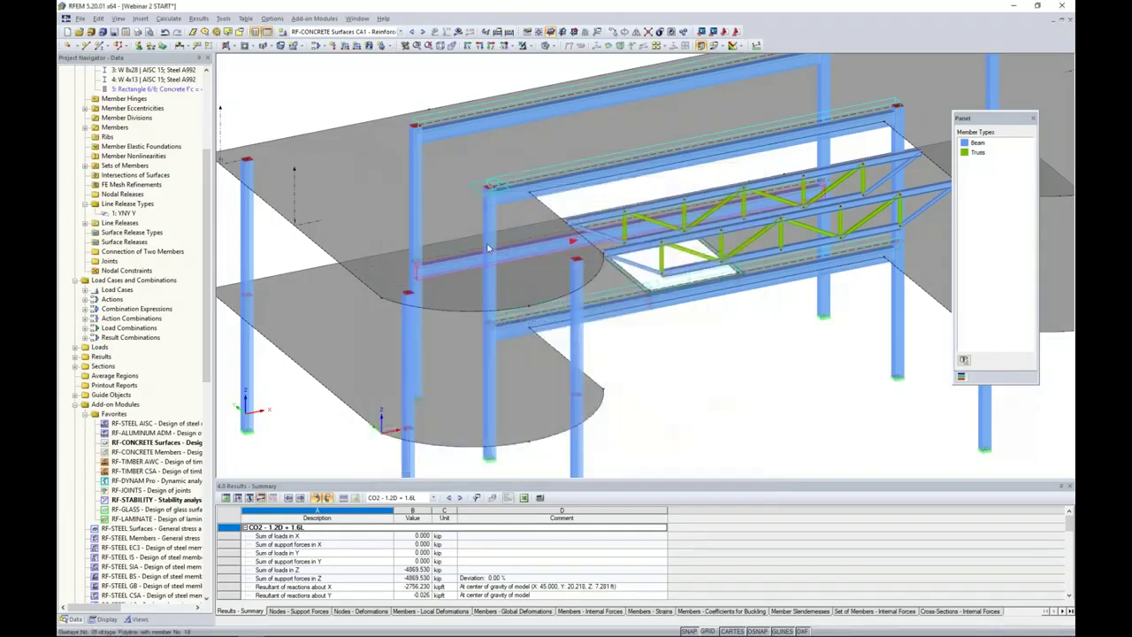
Copy the rectangular average region to the top of the column directly behind it.
scroll(477, 185, up, 5)
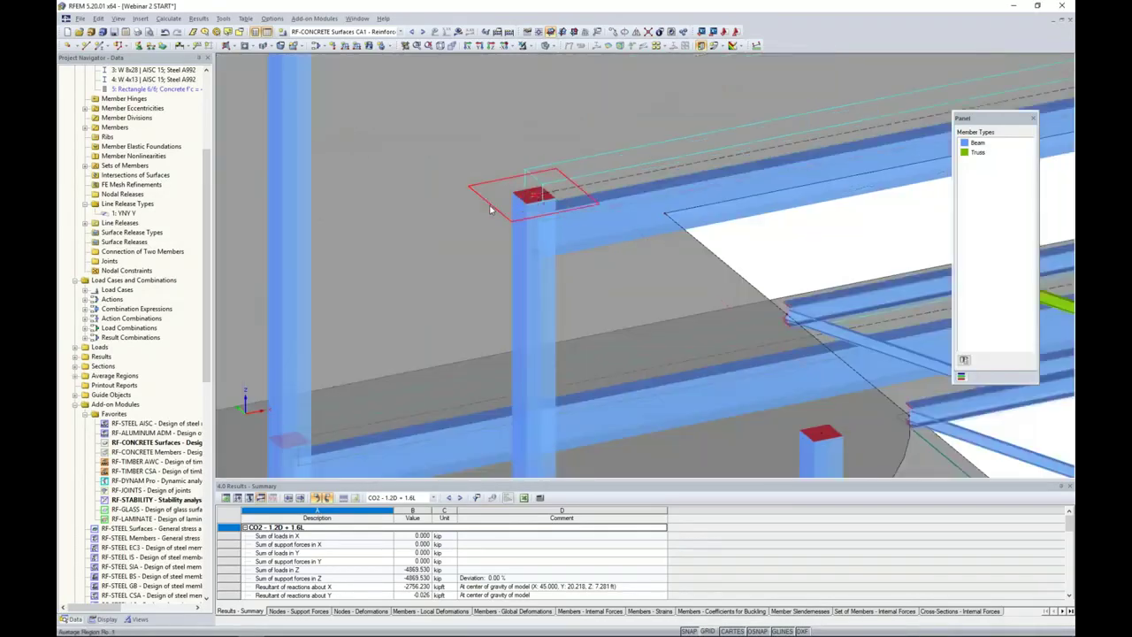
scroll(497, 208, down, 5)
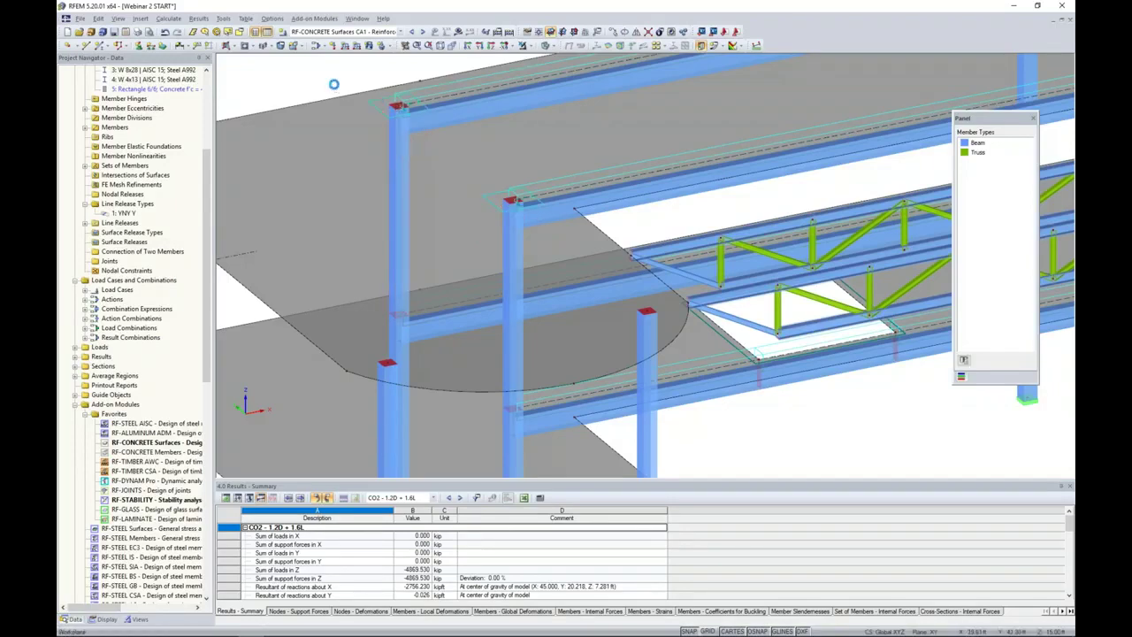
scroll(338, 92, down, 1)
ctrl+middle_drag(339, 92, 363, 130)
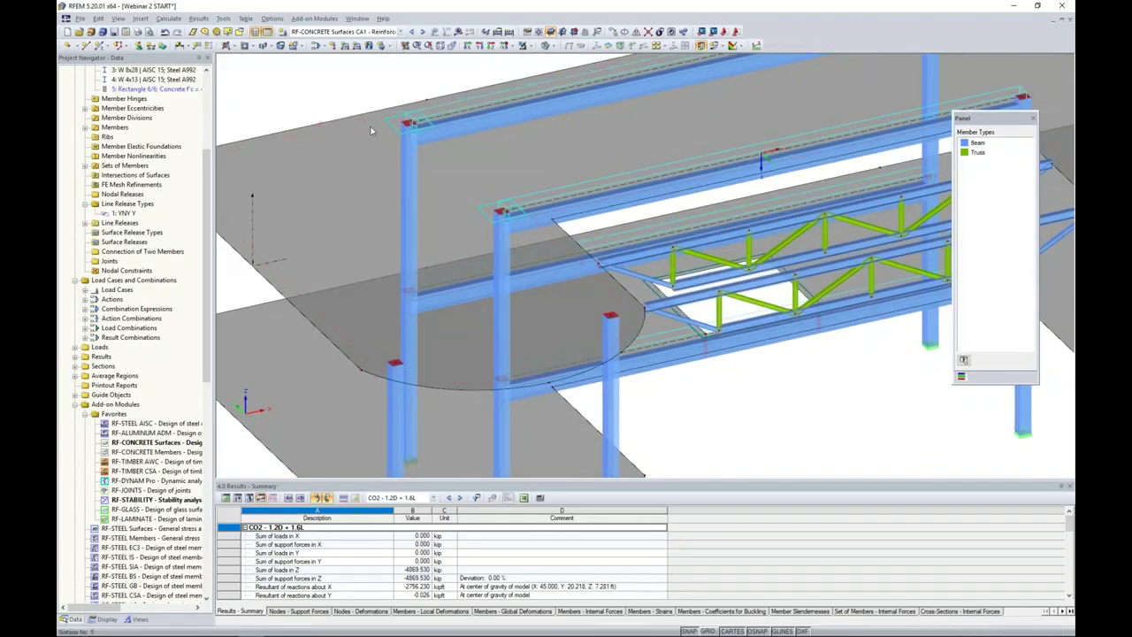
scroll(361, 117, down, 2)
middle_drag(485, 167, 436, 212)
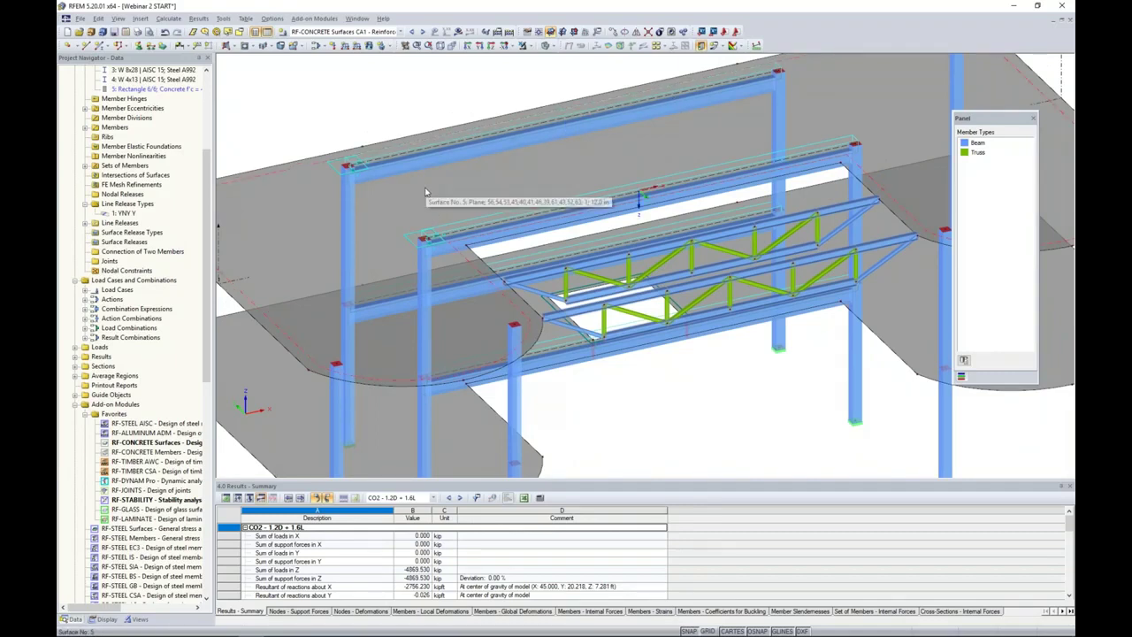
Copy both rectangular average regions together to the two column tops at the opposite end of the upper beams.
click(341, 173)
ctrl+click(415, 238)
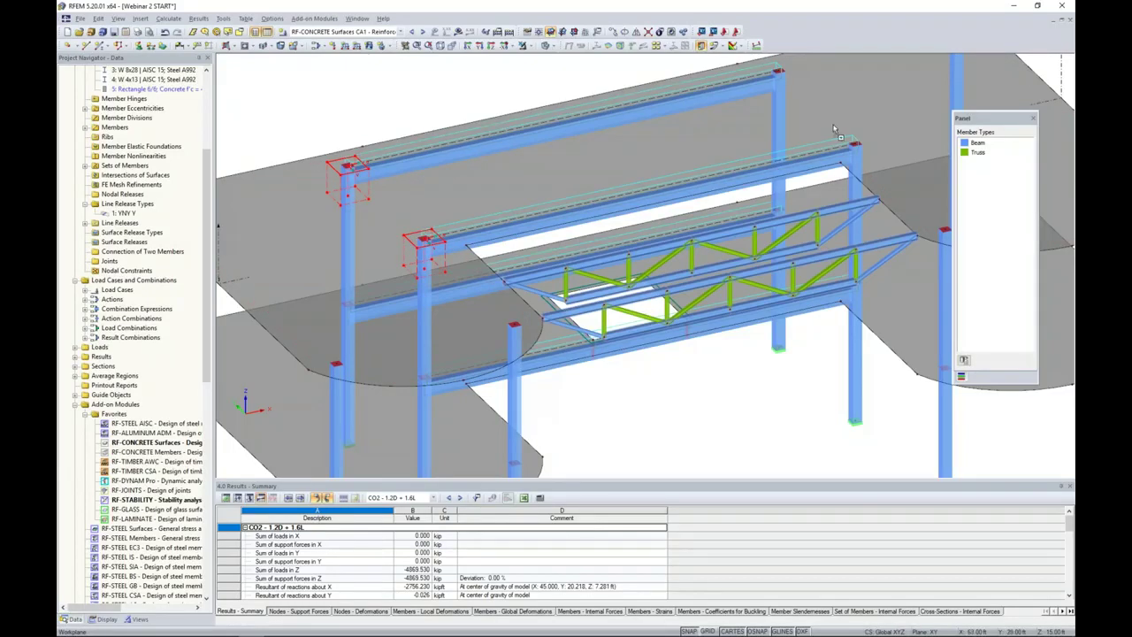
key(Escape)
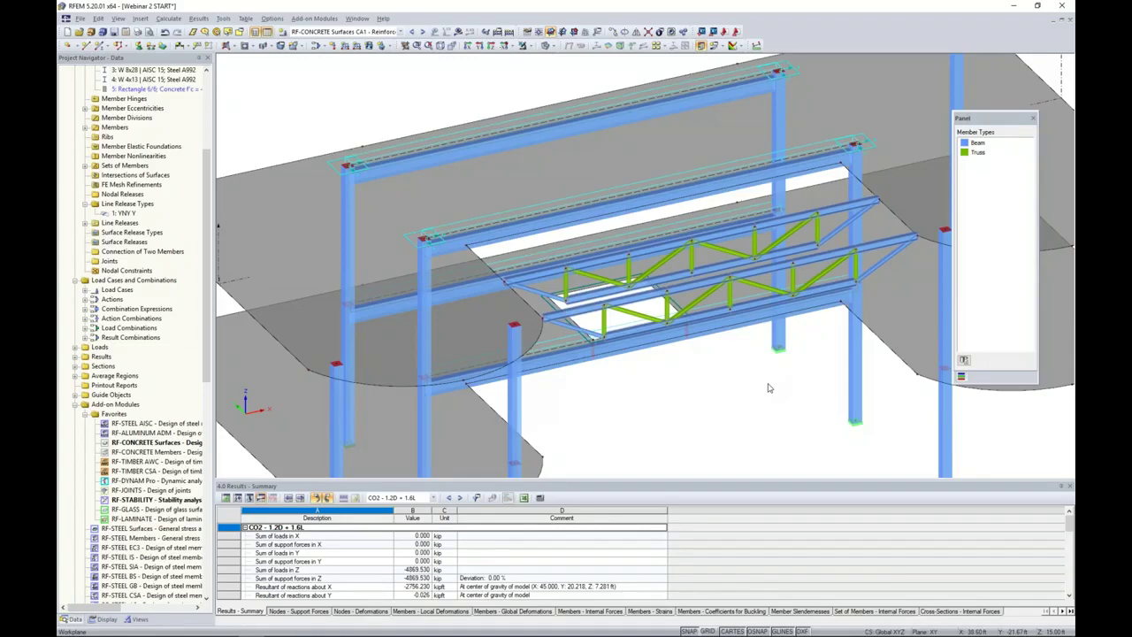
click(433, 238)
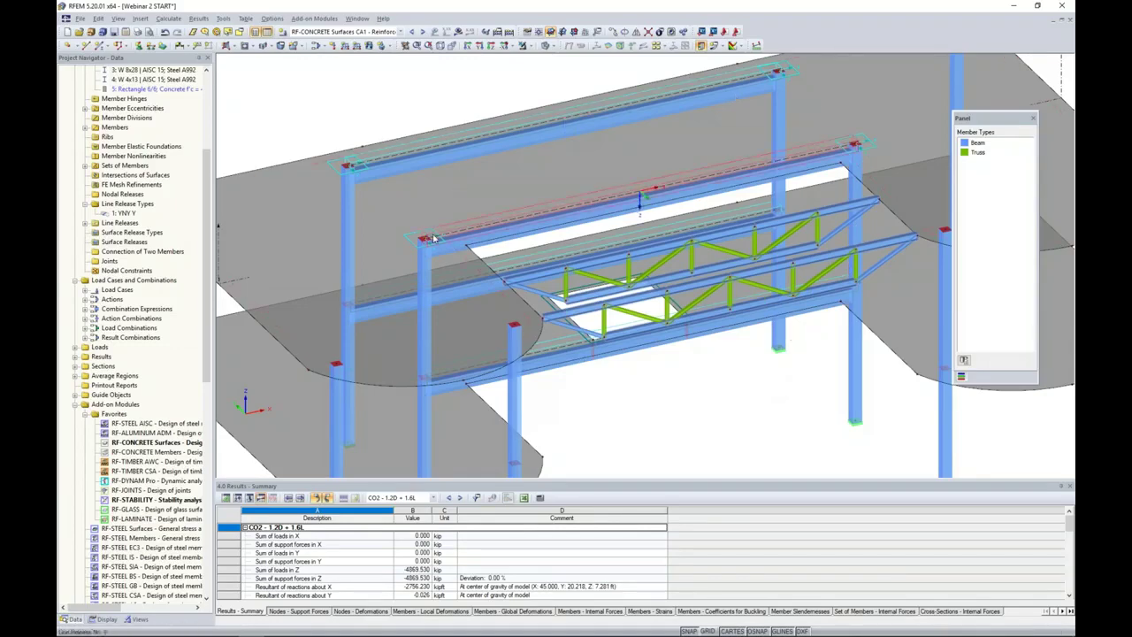
scroll(607, 387, down, 1)
ctrl+middle_drag(606, 387, 540, 334)
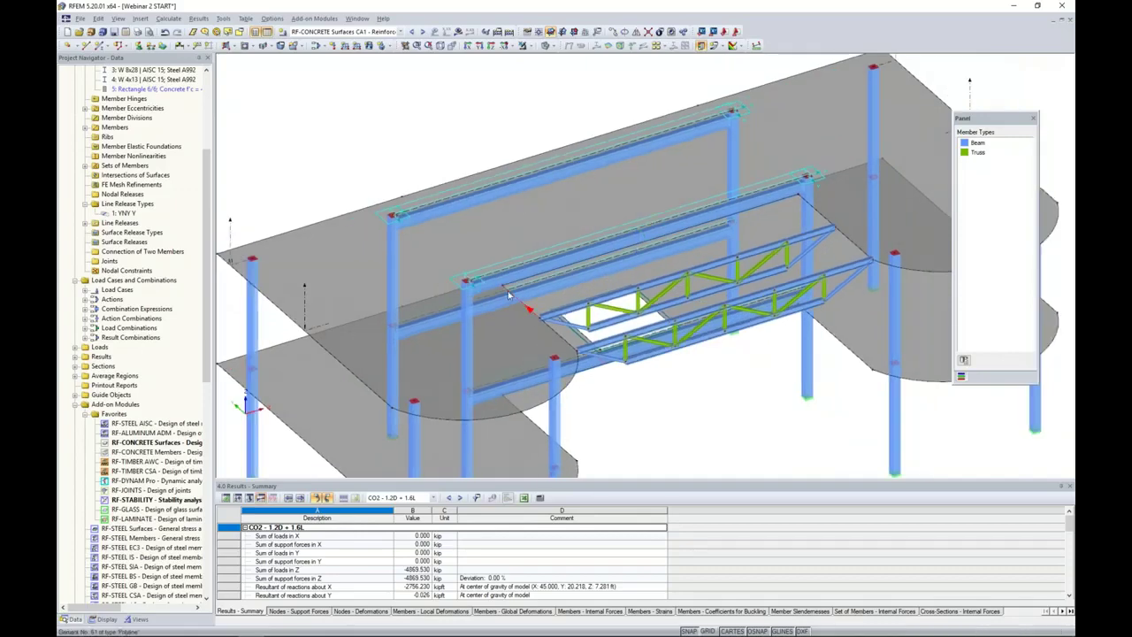
Start another average region and assign it to the upper slab, surface 5.
scroll(508, 296, up, 3)
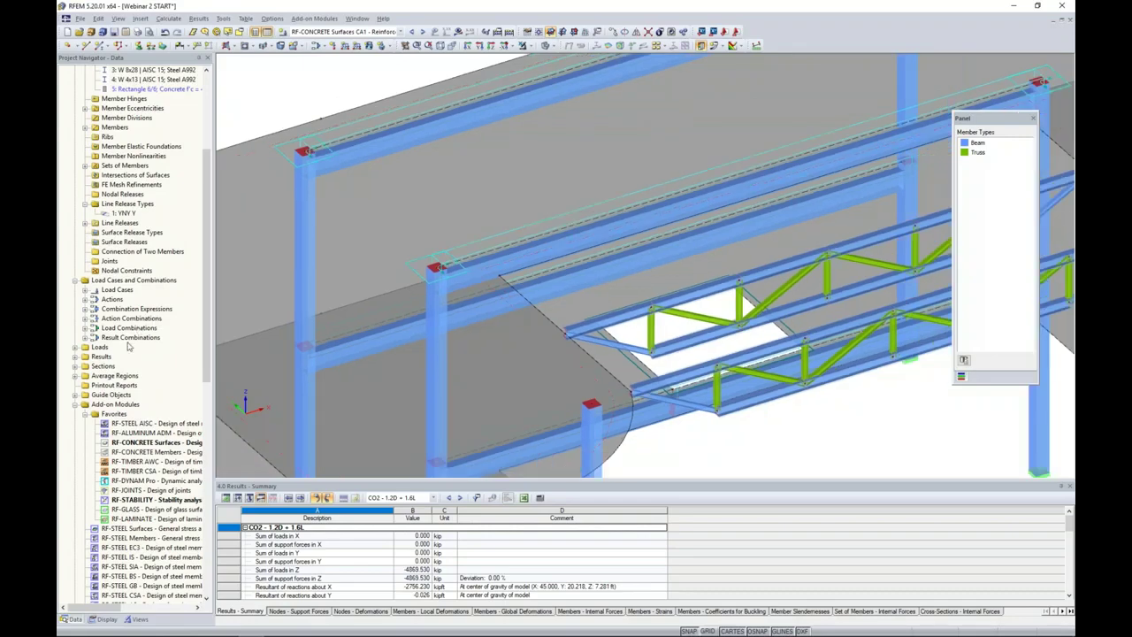
right_click(118, 376)
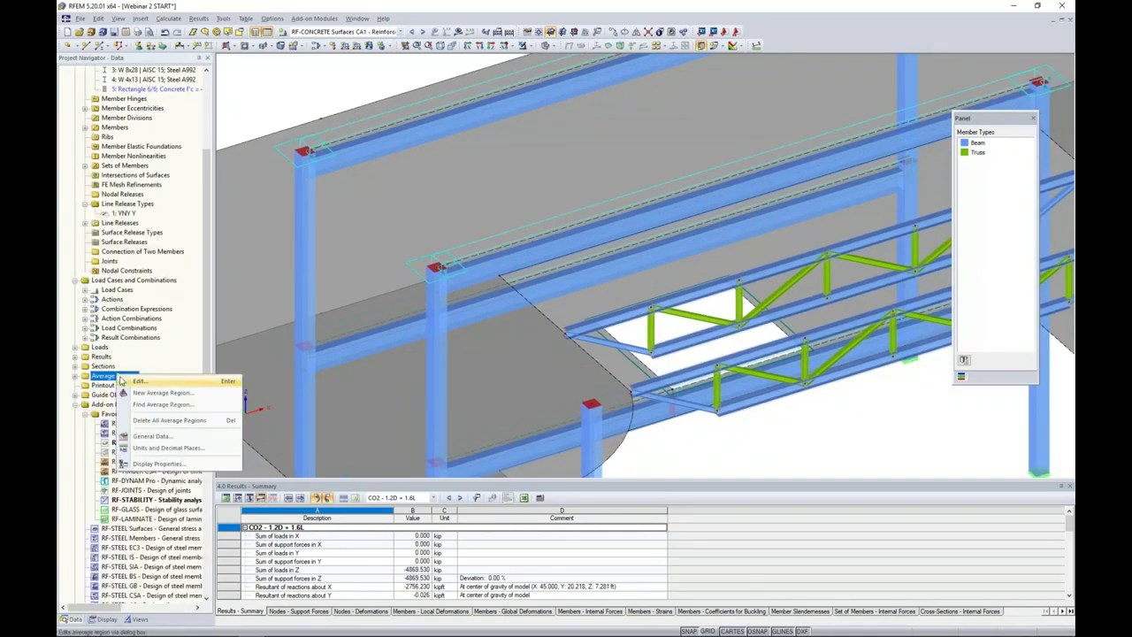
click(159, 393)
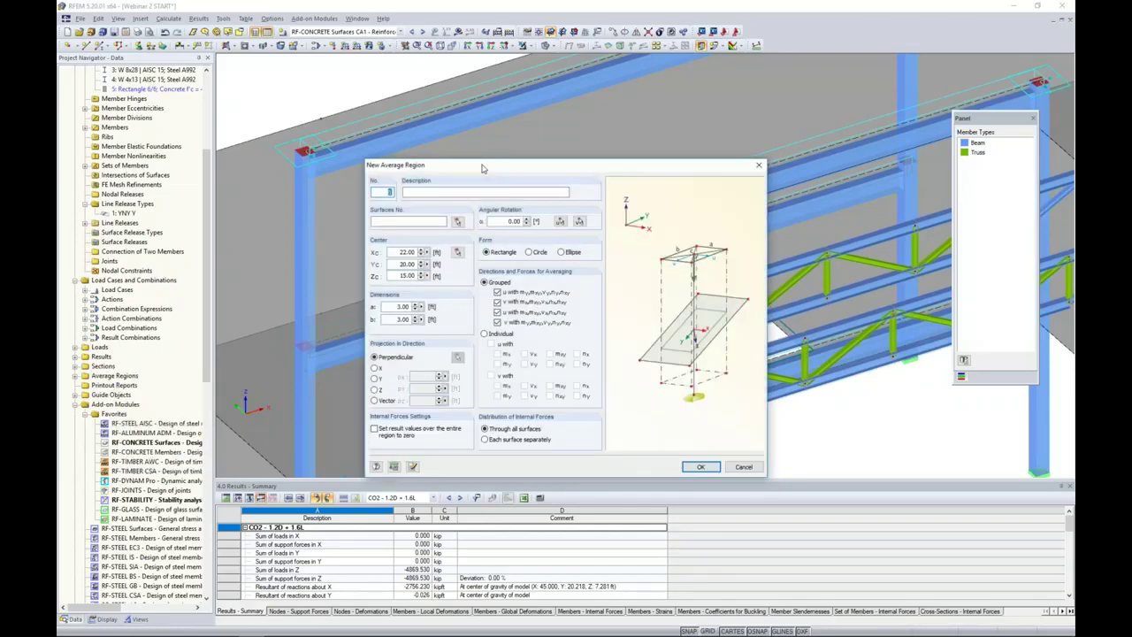
click(458, 220)
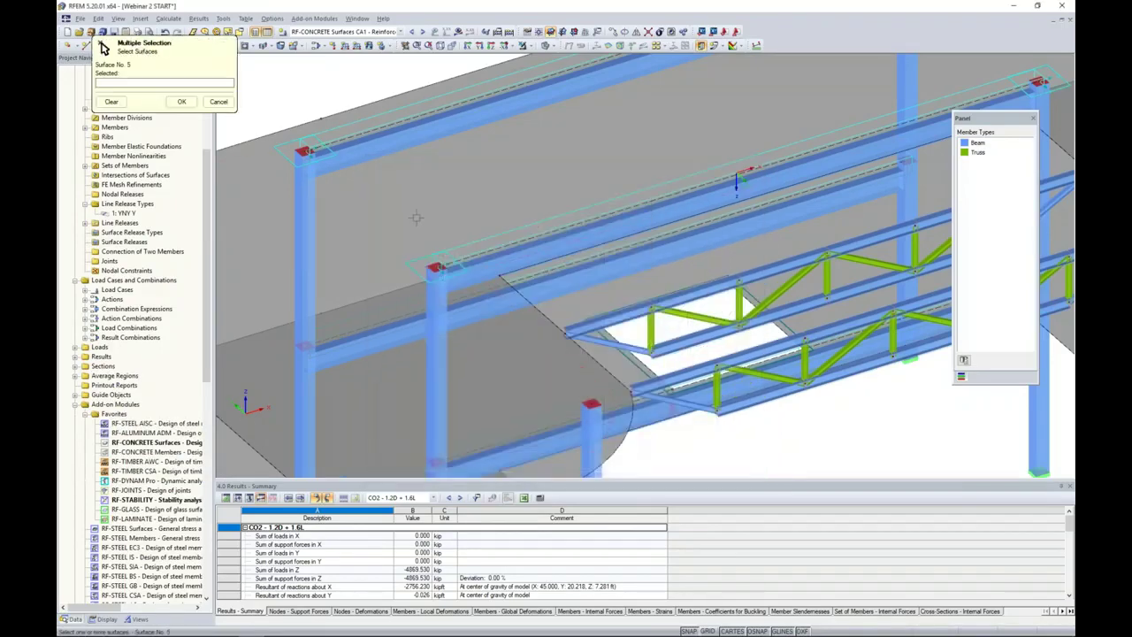
click(740, 179)
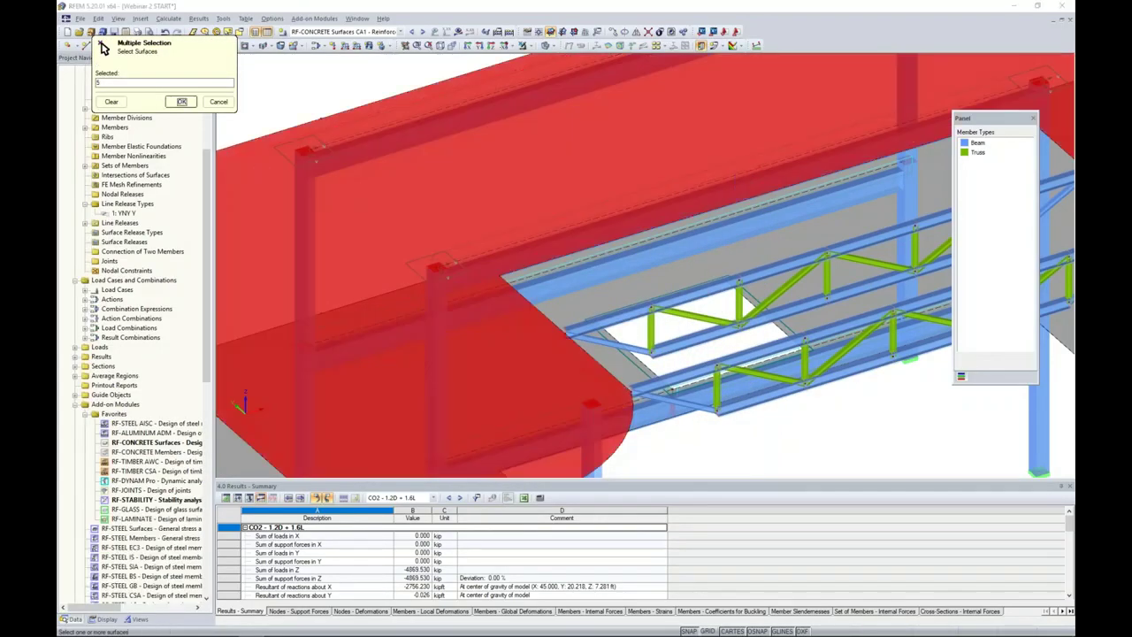
click(181, 101)
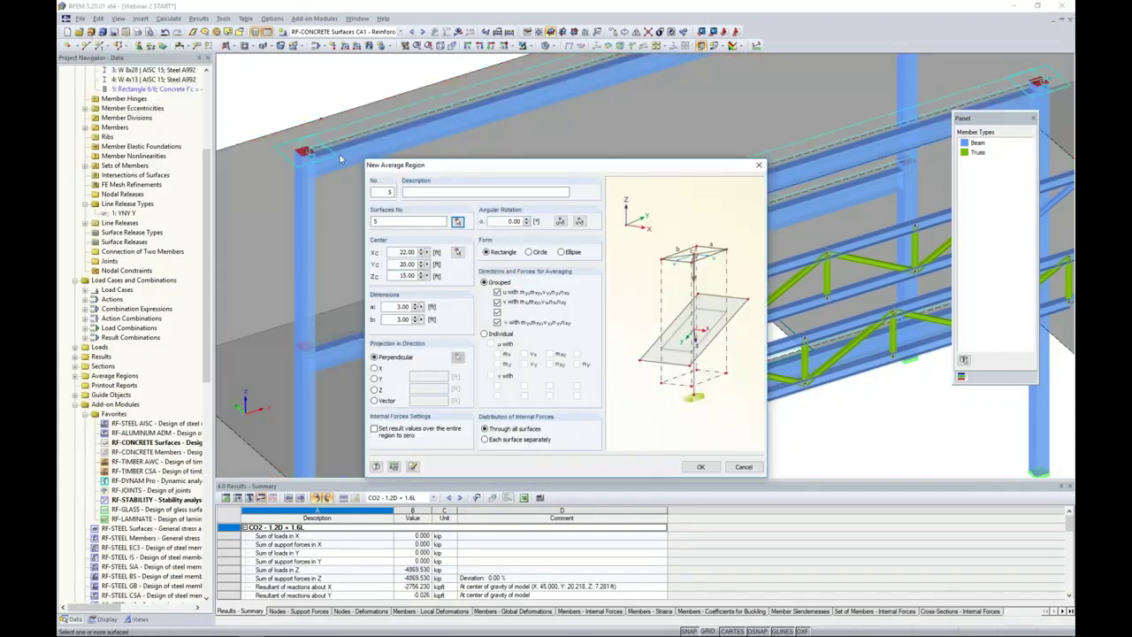
Make the region circular, center it on the slab's inner corner at X 25, Y 17, Z 15 ft, and create it.
click(528, 252)
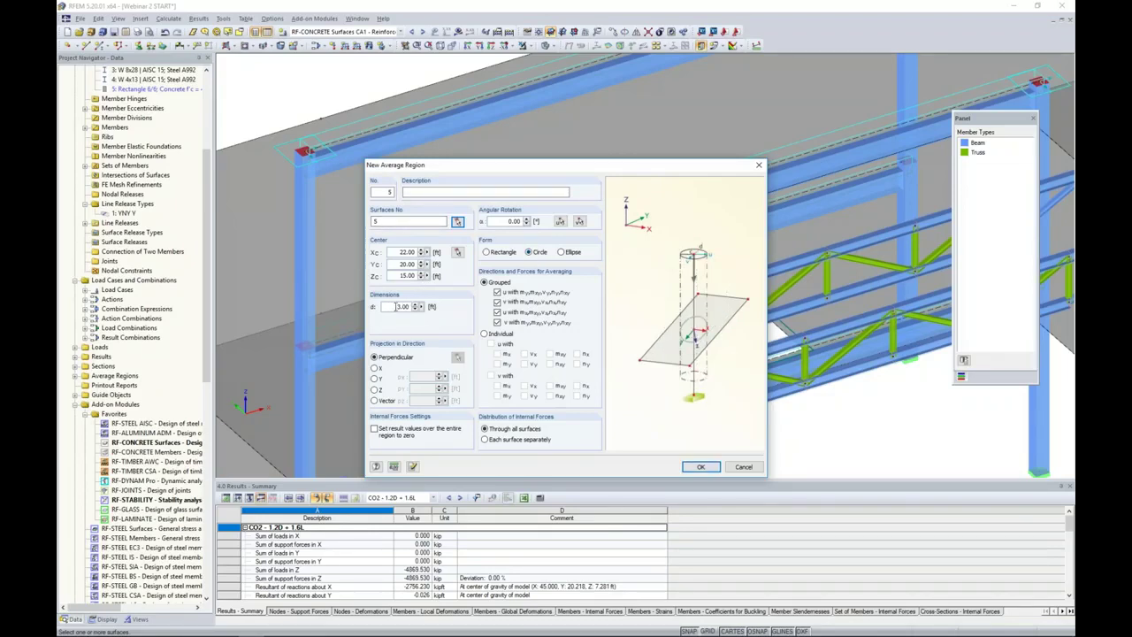
click(457, 252)
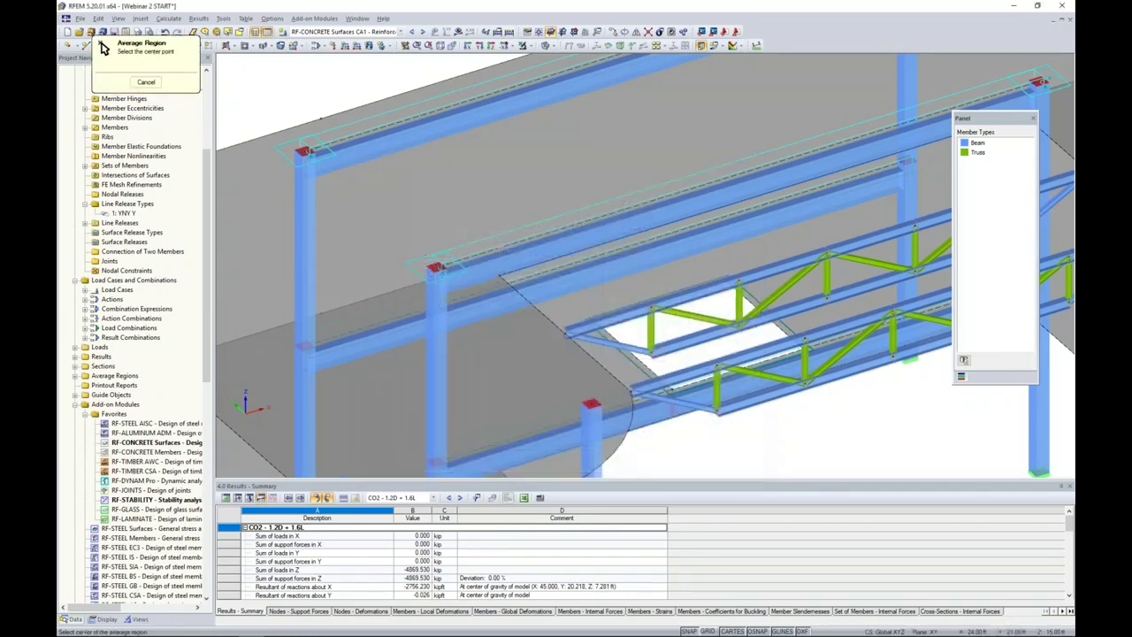
click(498, 277)
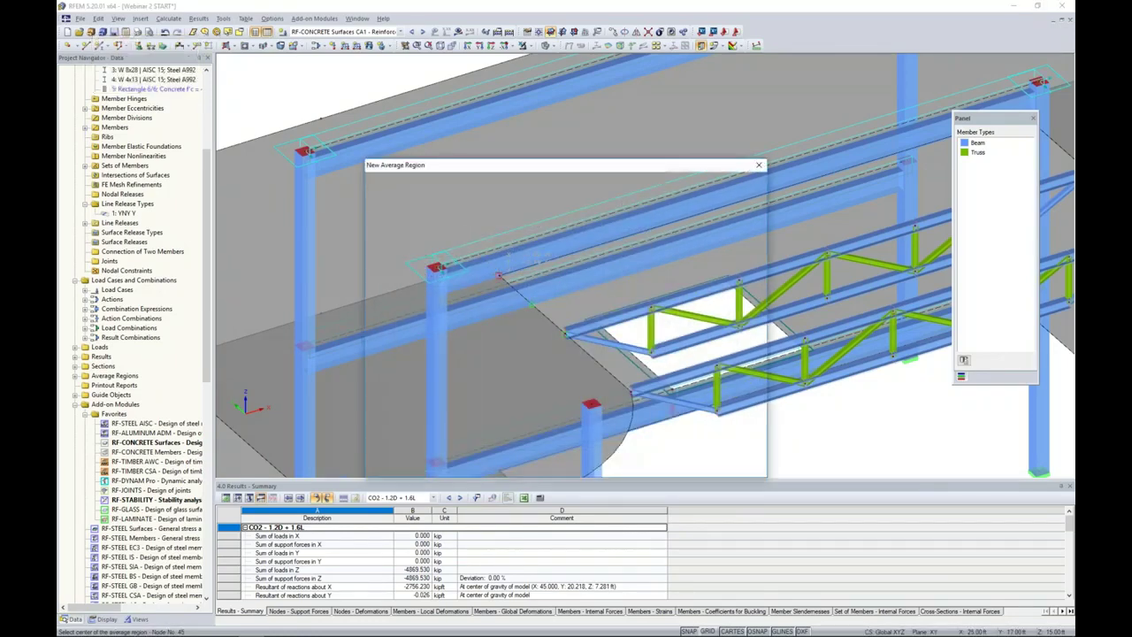
drag(546, 160, 775, 163)
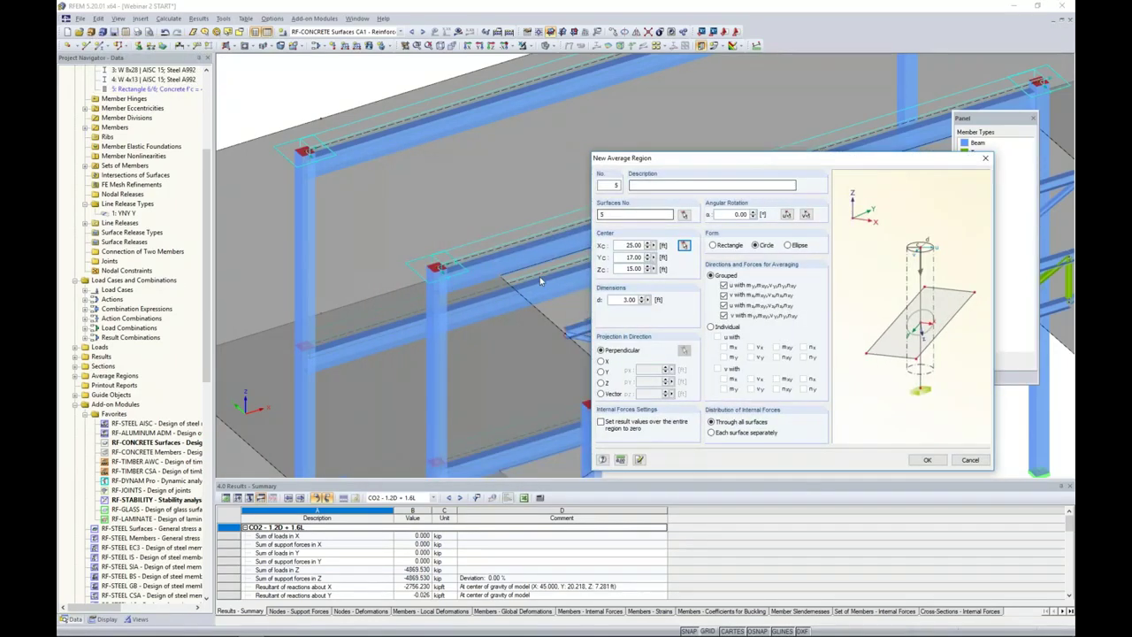
drag(685, 159, 482, 124)
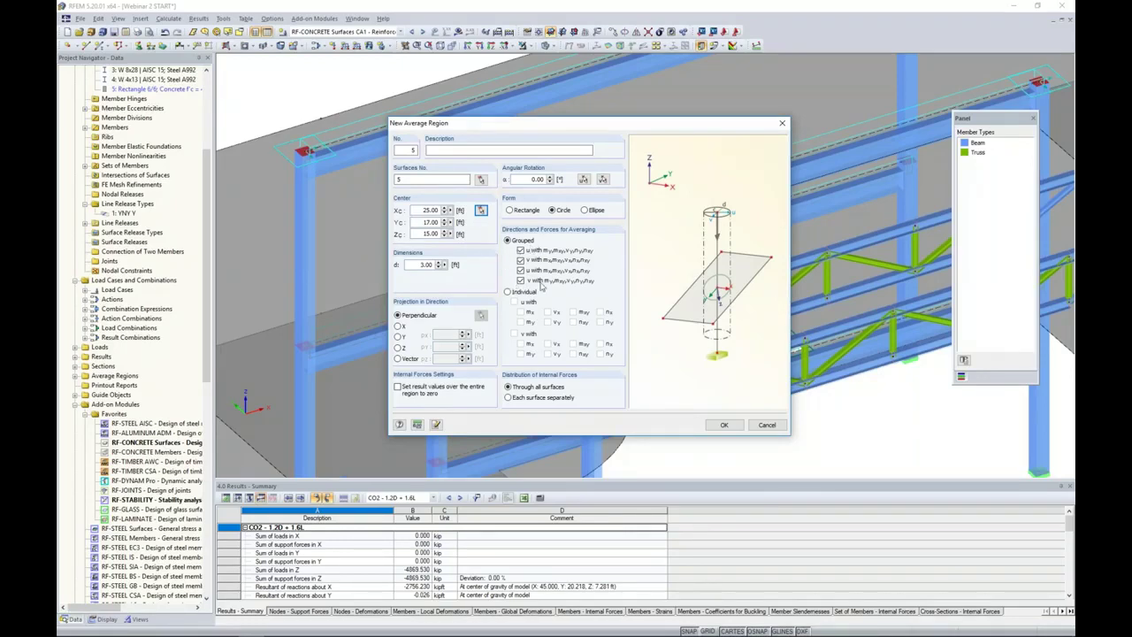
click(724, 425)
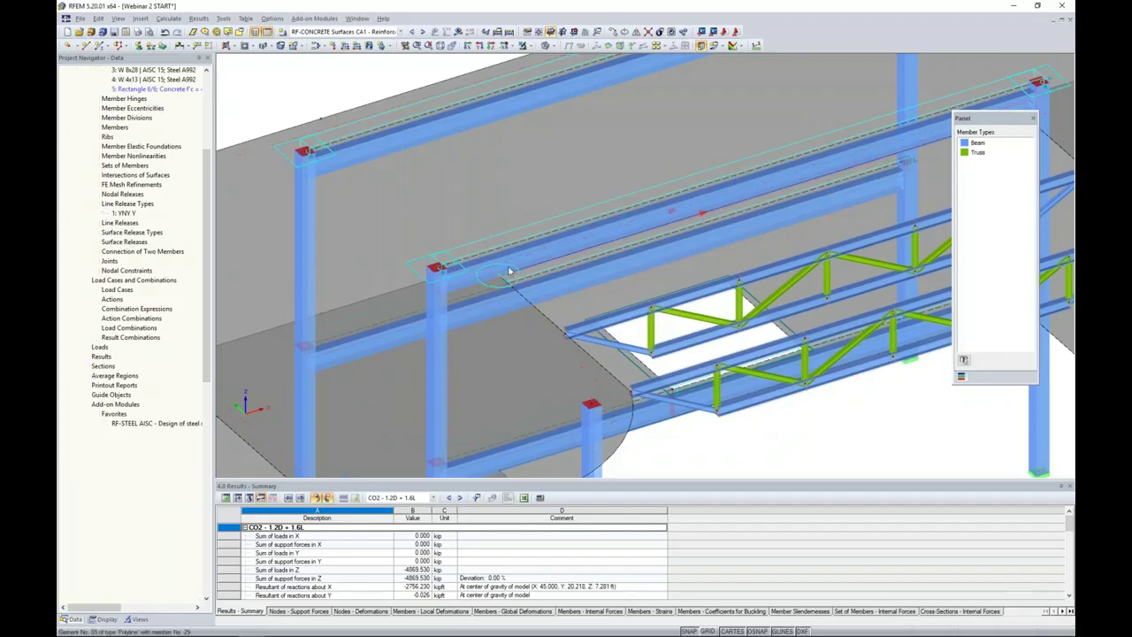
middle_drag(534, 280, 550, 250)
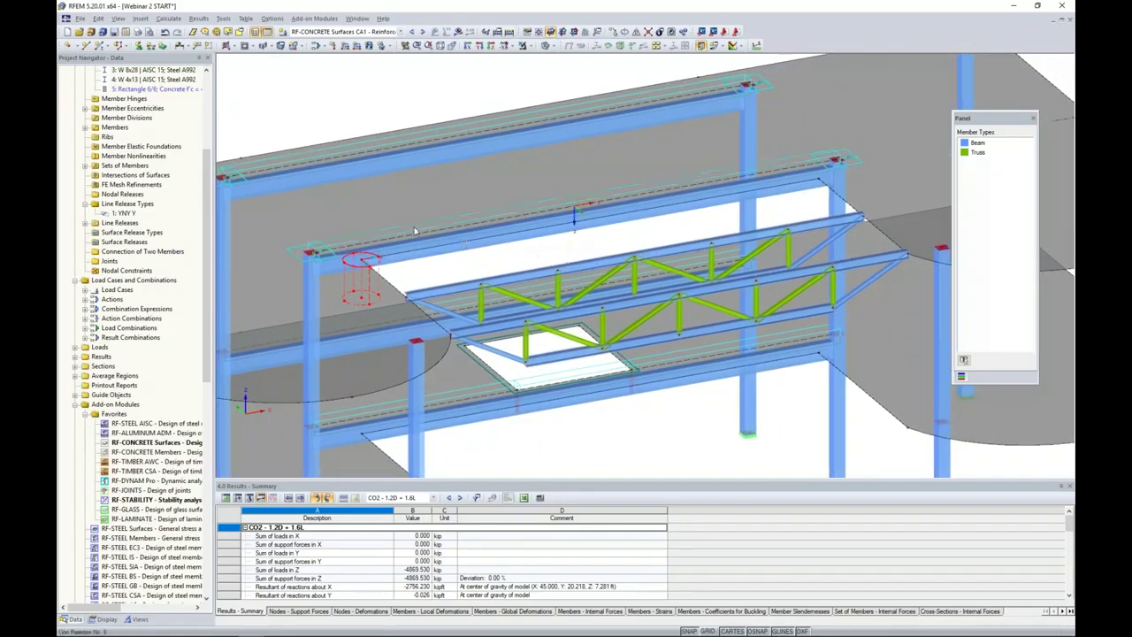
Place a second circular average region on the upper slab's opposite inner corner and end the placement.
click(814, 172)
right_click(713, 432)
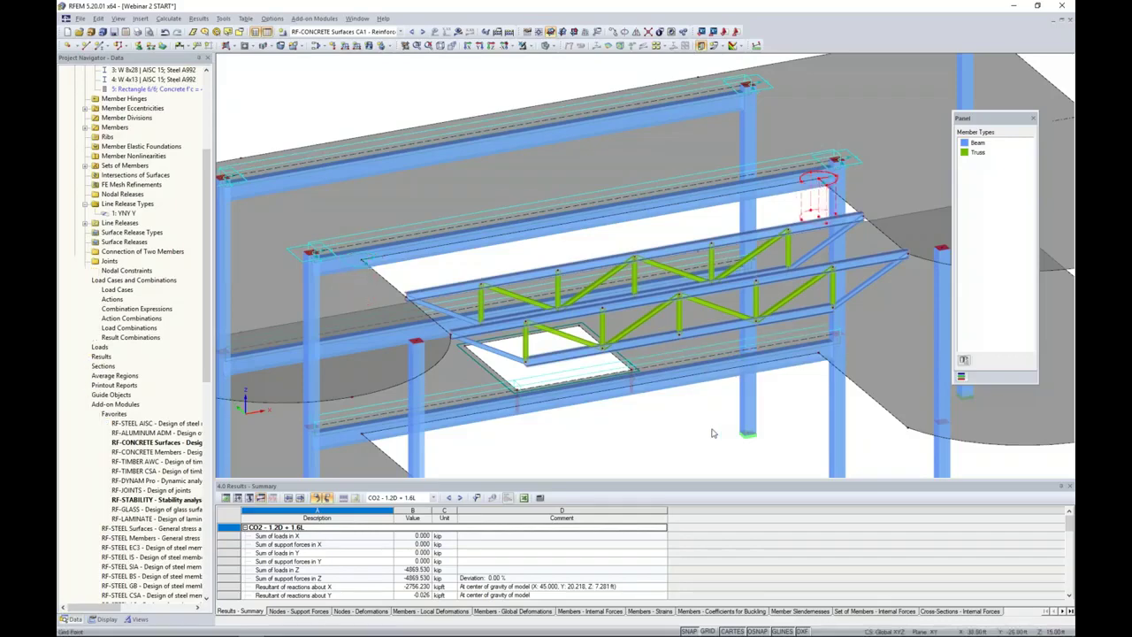
scroll(711, 431, down, 3)
middle_drag(710, 430, 710, 326)
scroll(708, 326, down, 1)
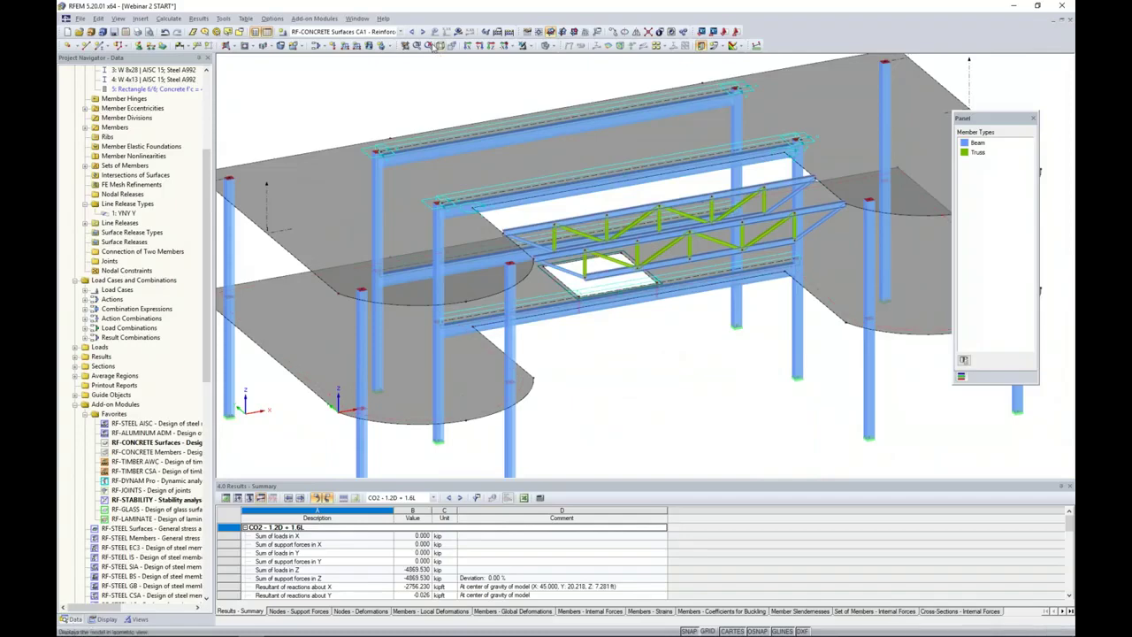
Display the calculation results for load combination CO2 - 1.2D + 1.6L.
click(401, 32)
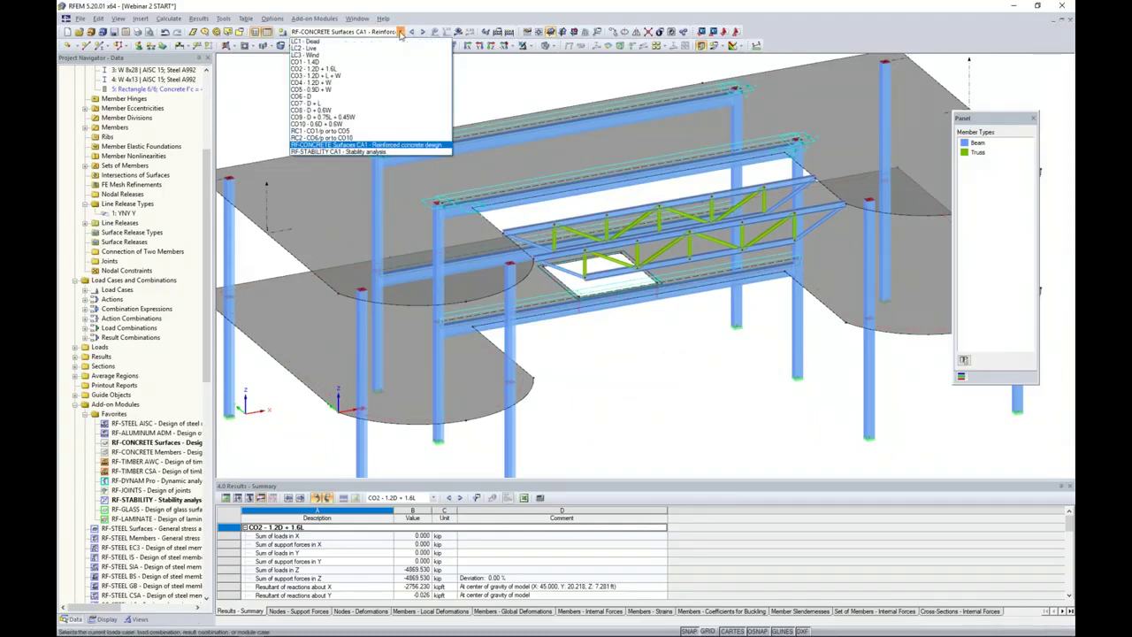
click(372, 69)
click(458, 32)
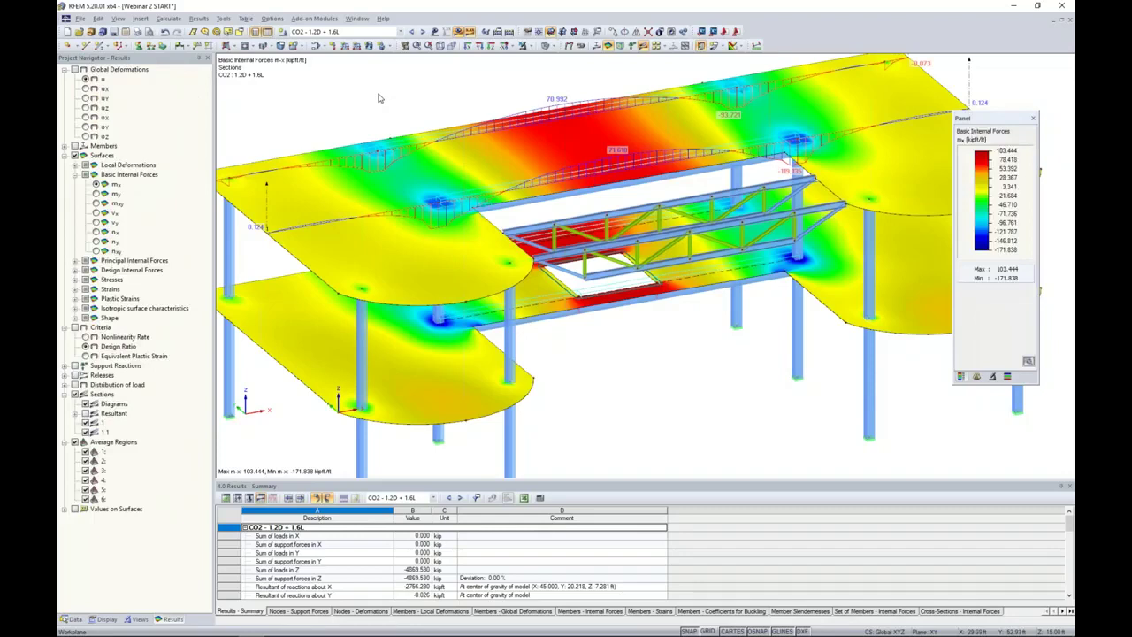
scroll(373, 106, down, 1)
middle_drag(374, 113, 390, 117)
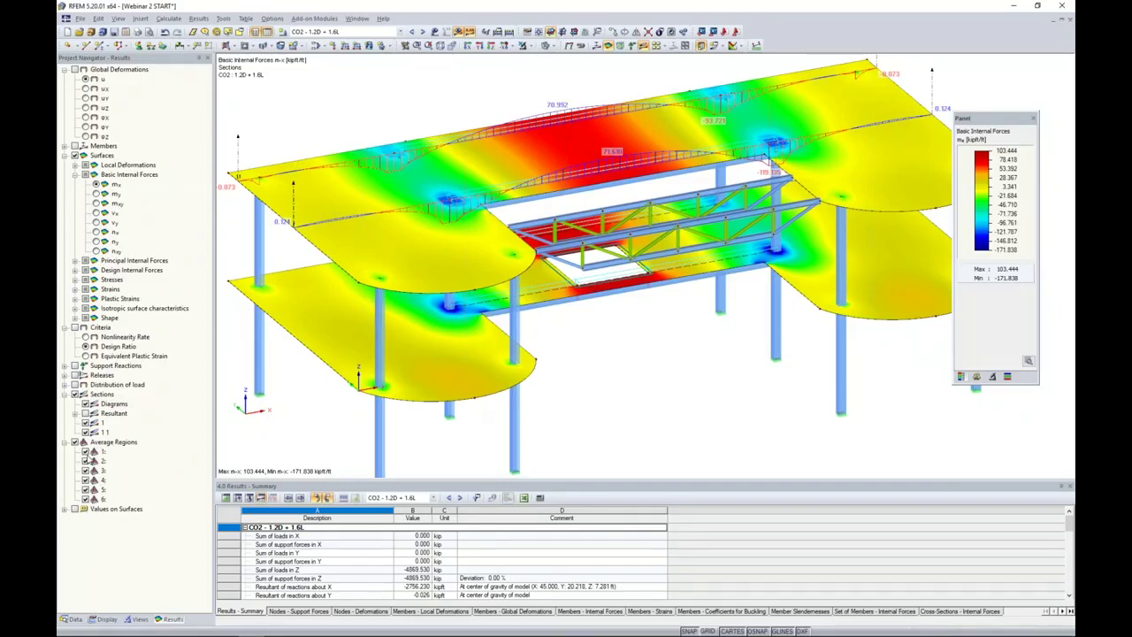
Toggle average region 1 off and on to compare the m-x contours at the front column head.
click(86, 451)
click(86, 451)
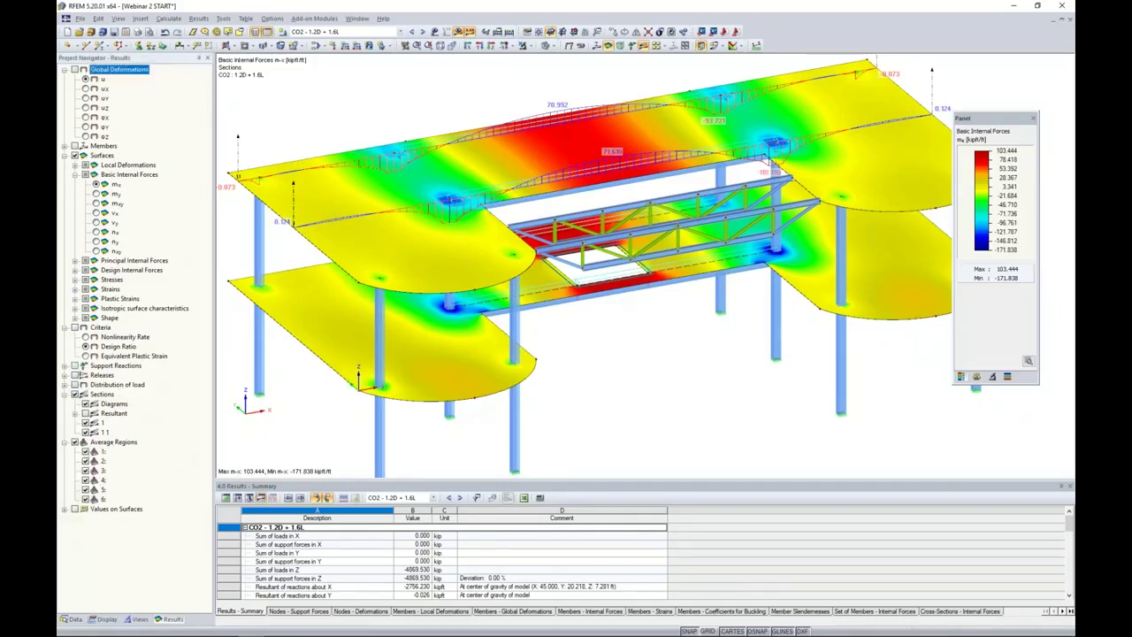
scroll(448, 205, up, 5)
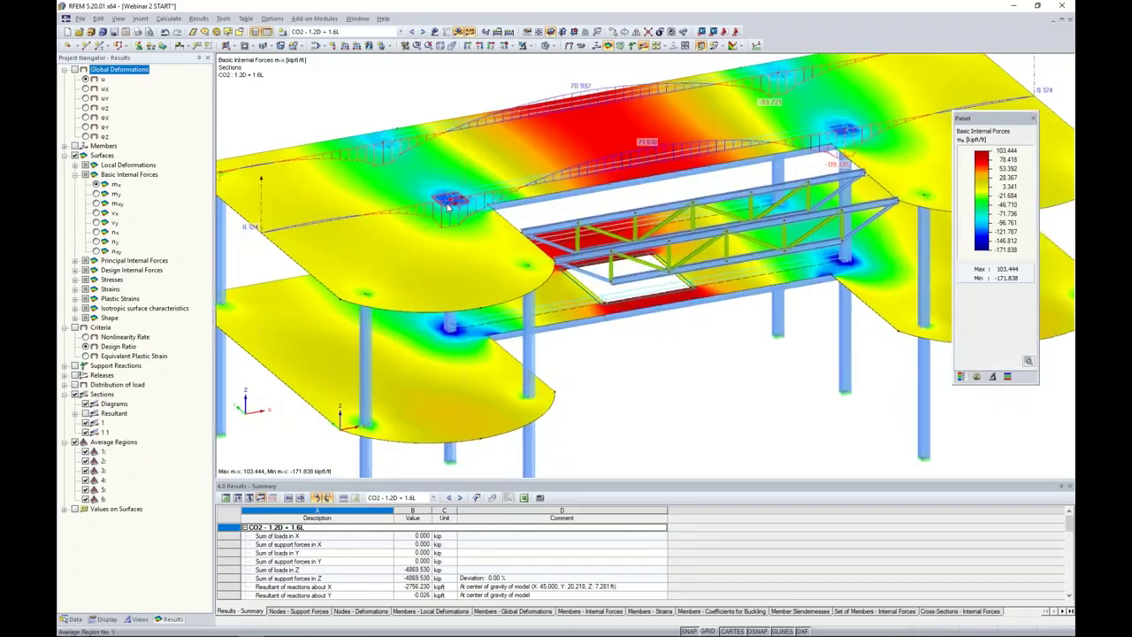
click(86, 451)
click(86, 451)
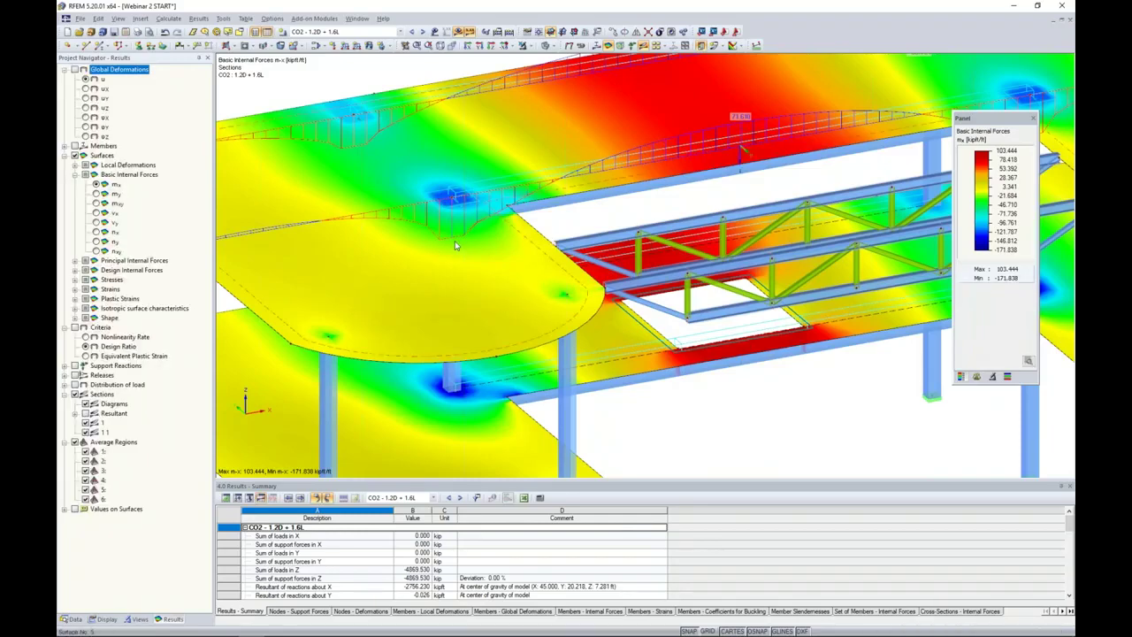
scroll(454, 240, down, 3)
middle_drag(634, 198, 672, 184)
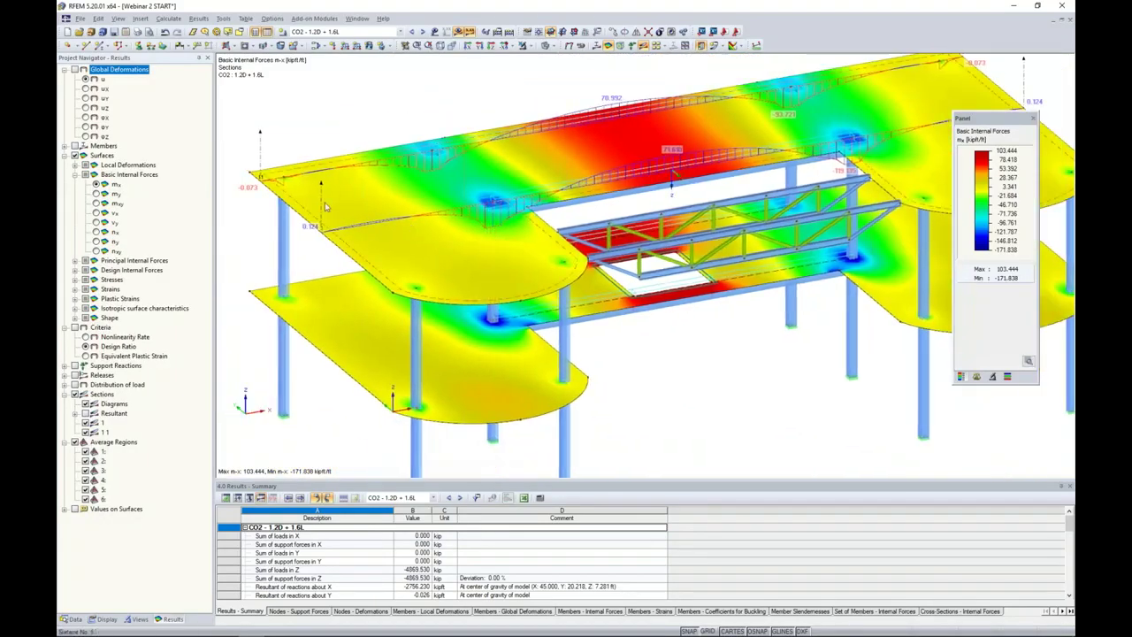
View the result diagrams along the upper slab's front section, showing only basic internal forces m-x and m-y.
right_click(324, 202)
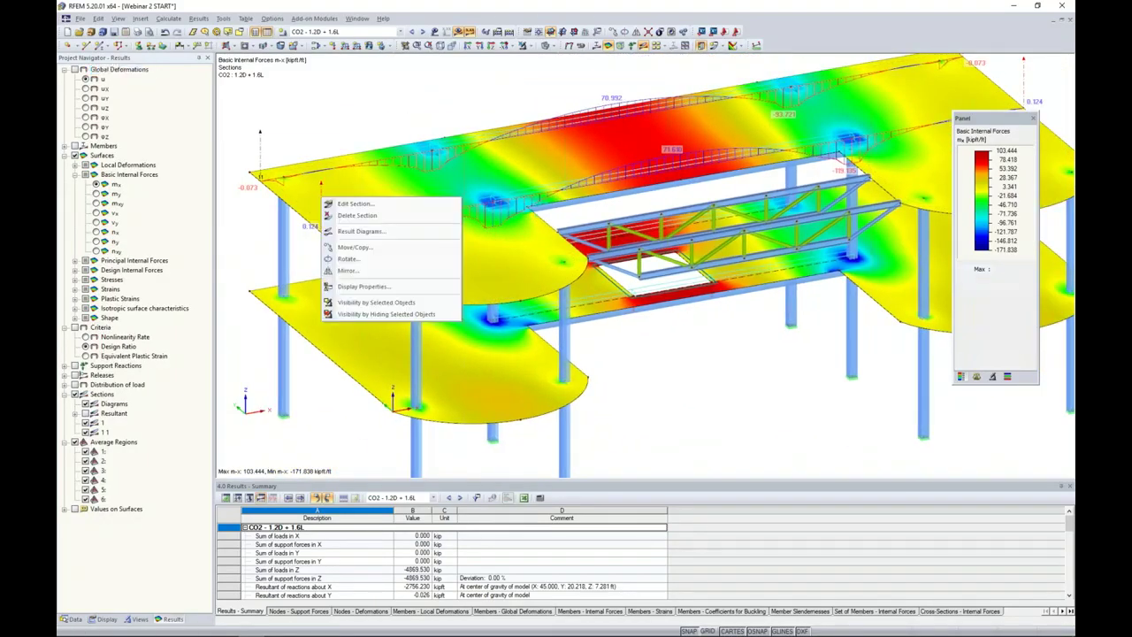
click(347, 232)
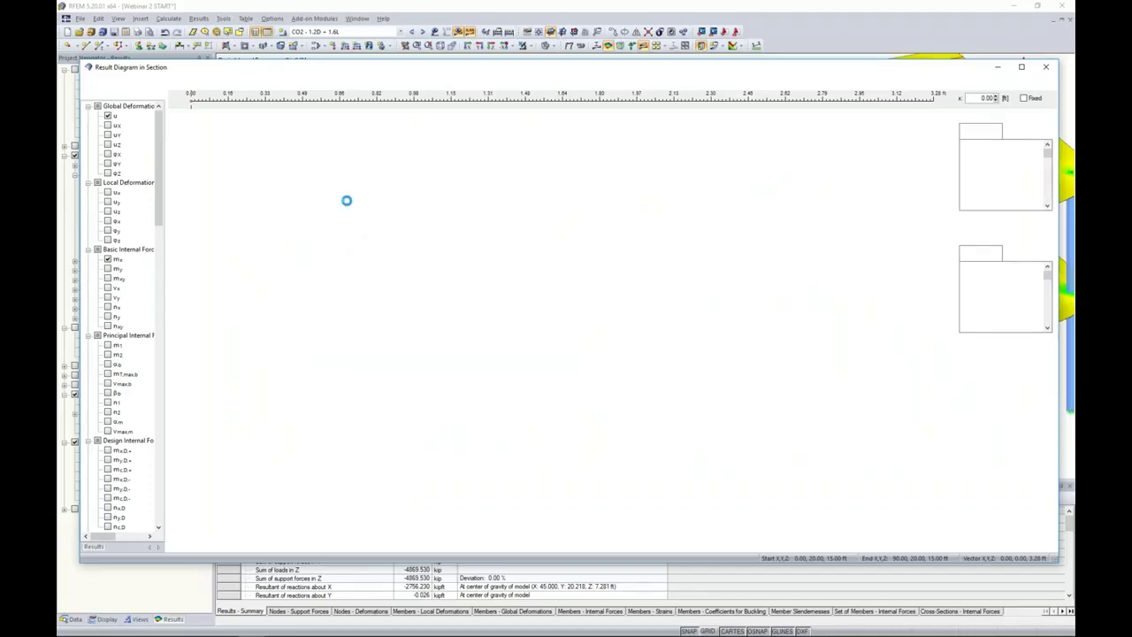
click(272, 84)
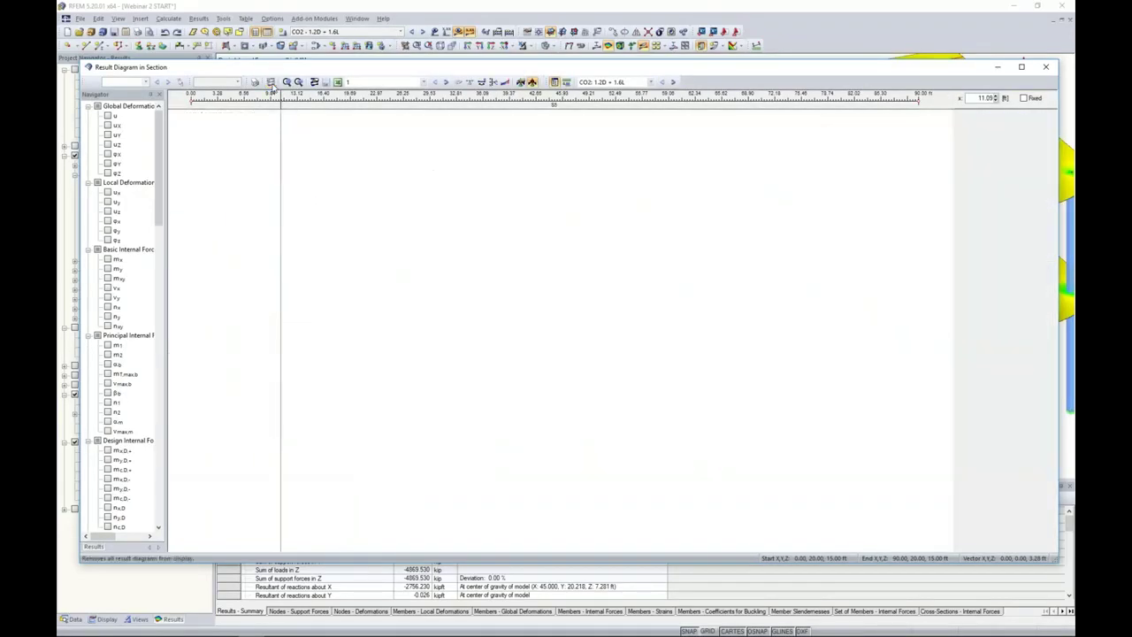
click(107, 261)
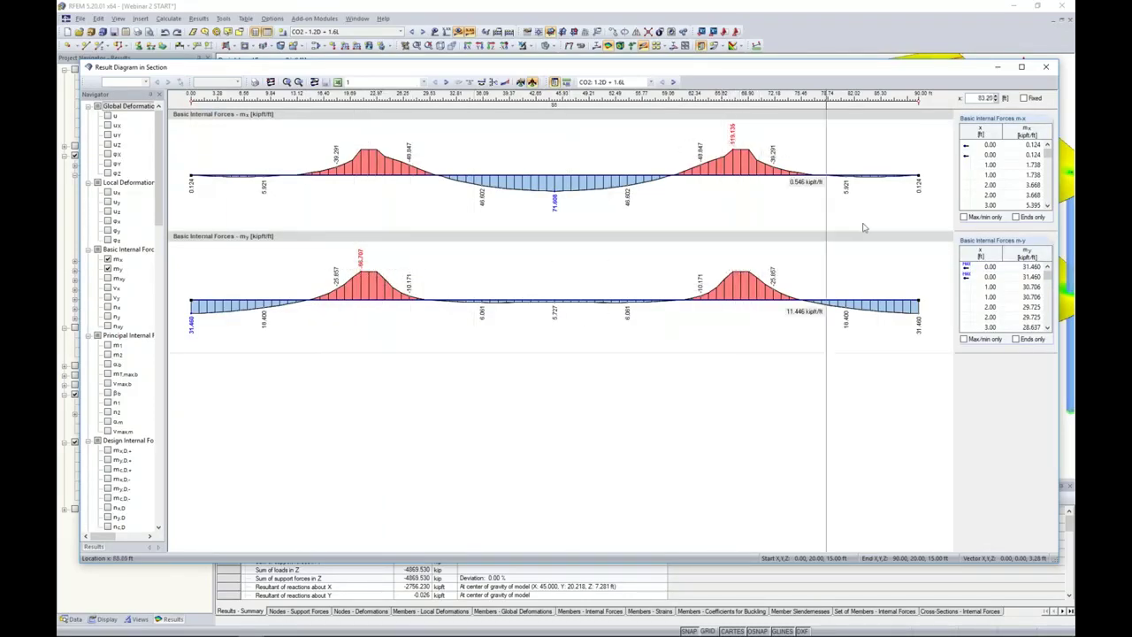
click(1046, 66)
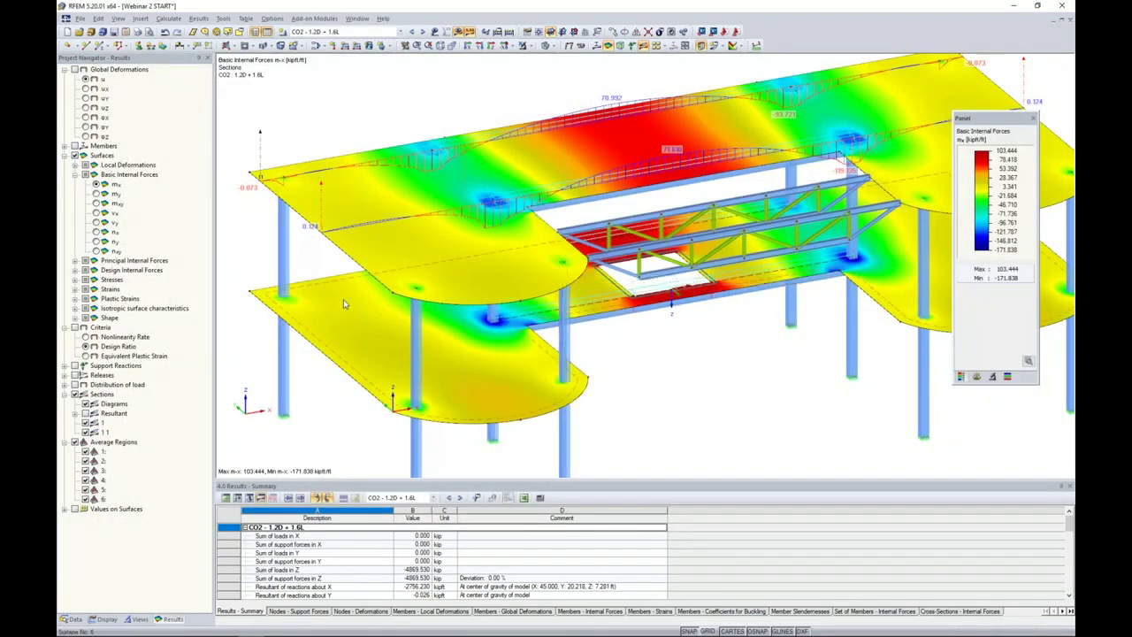
Open the RF-CONCRETE Surfaces module and review the total required reinforcement with its column widened.
click(76, 619)
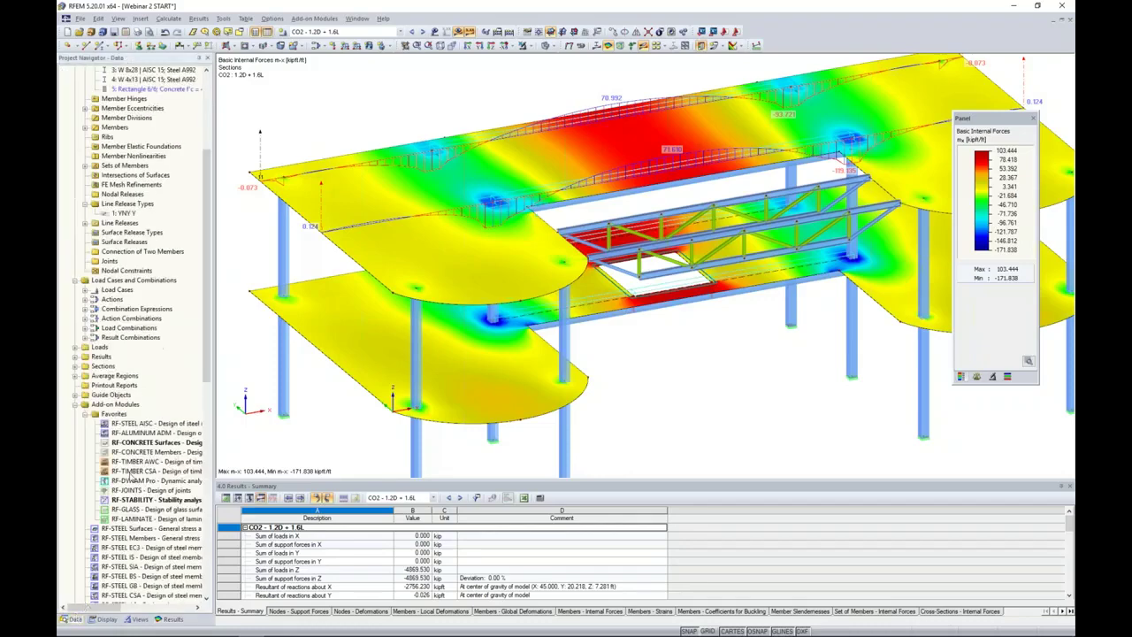
double_click(146, 442)
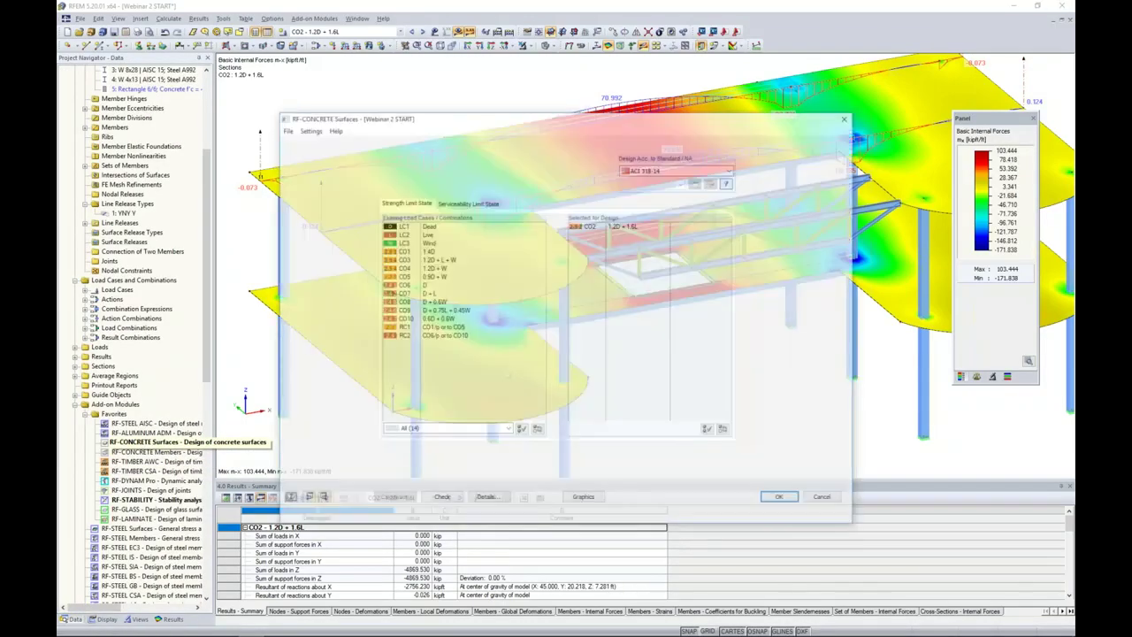
click(306, 222)
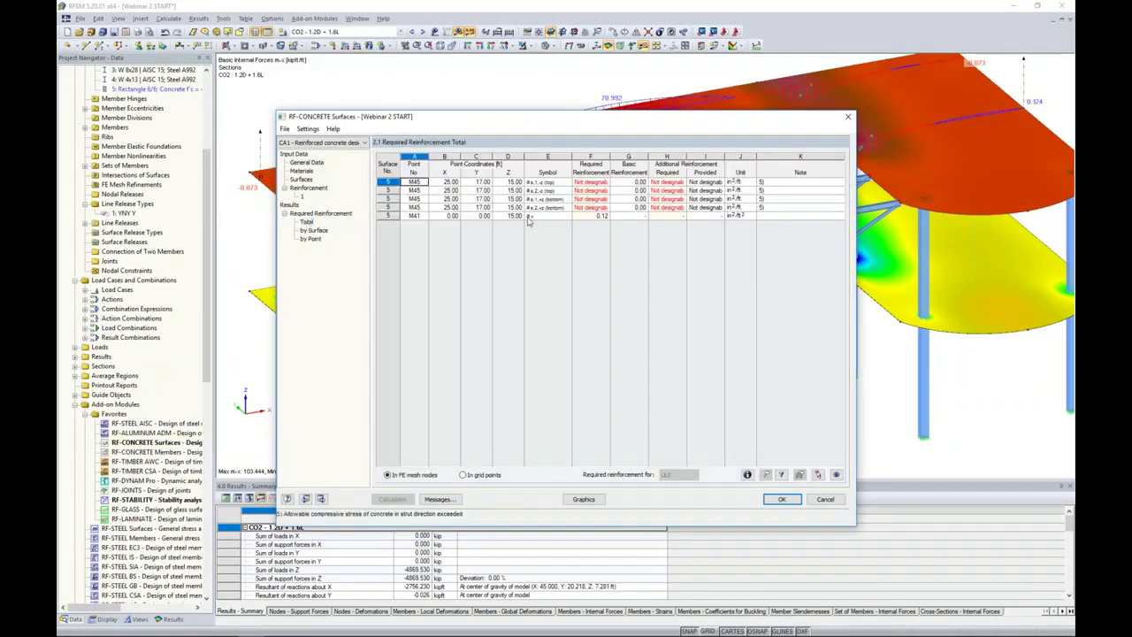
drag(612, 156, 634, 156)
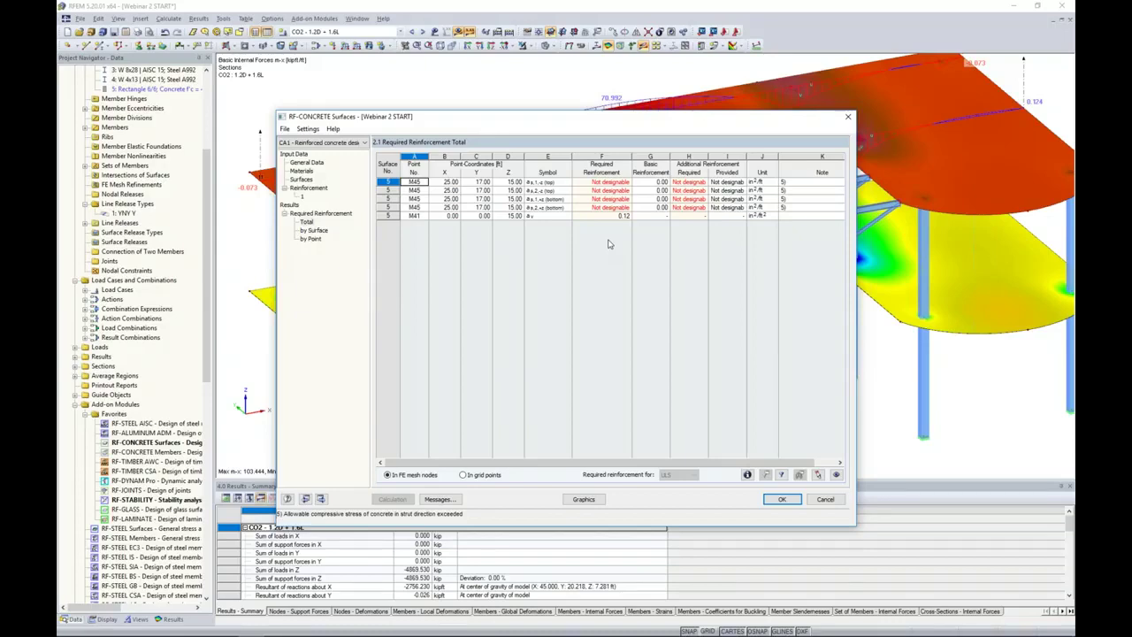
Apply the averaged internal forces of the defined average regions to the ULS design and recalculate the RF-CONCRETE Surfaces case.
click(318, 165)
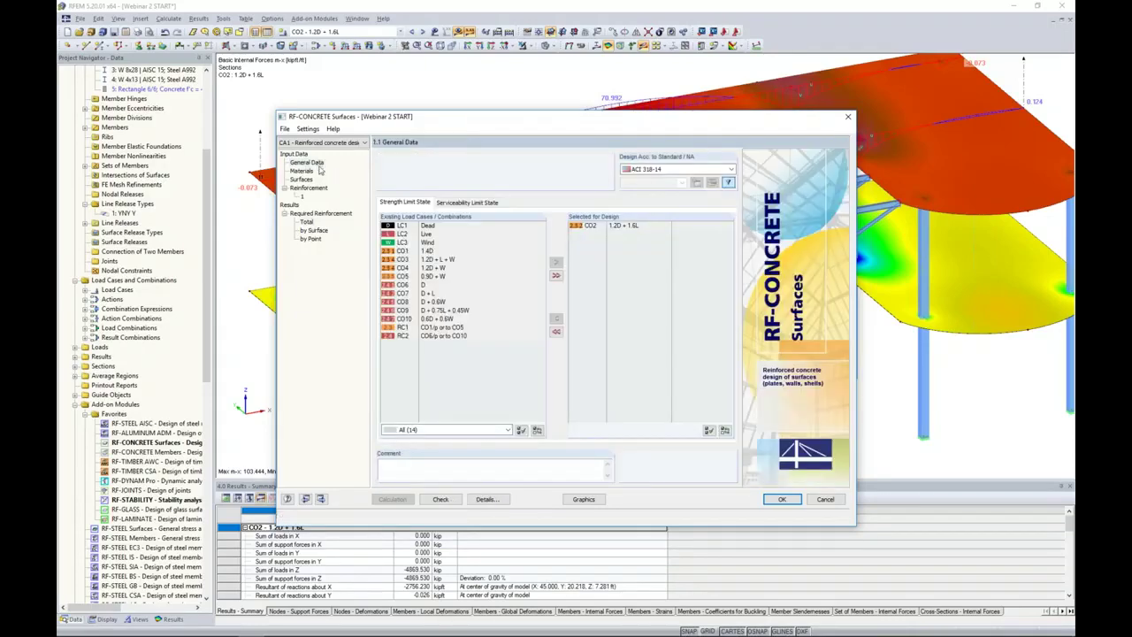
click(488, 499)
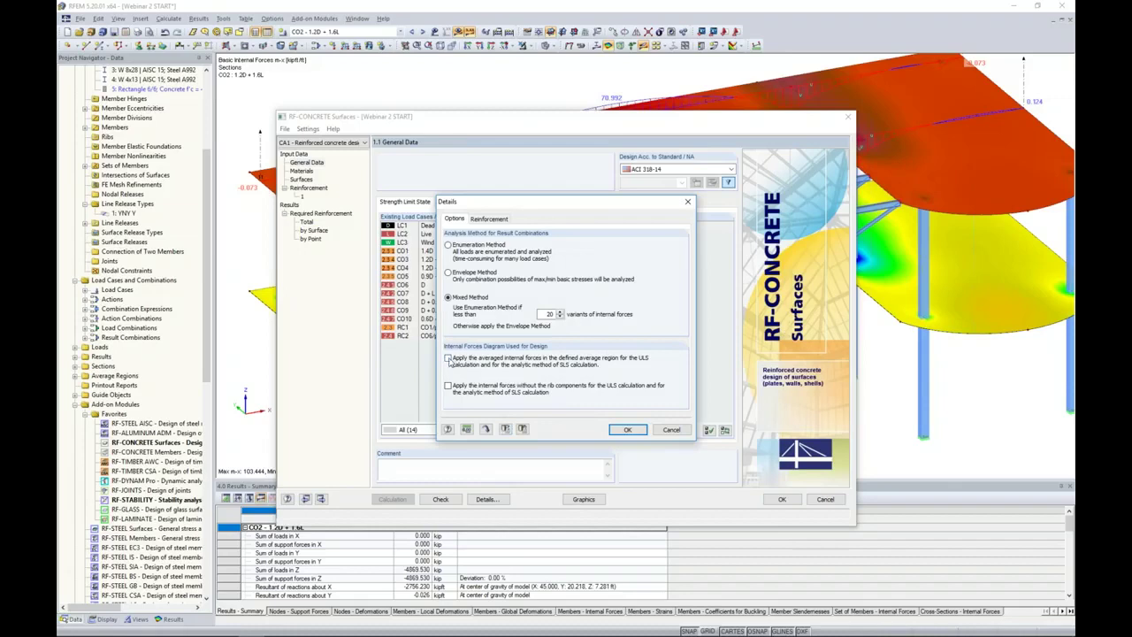
click(448, 358)
click(619, 429)
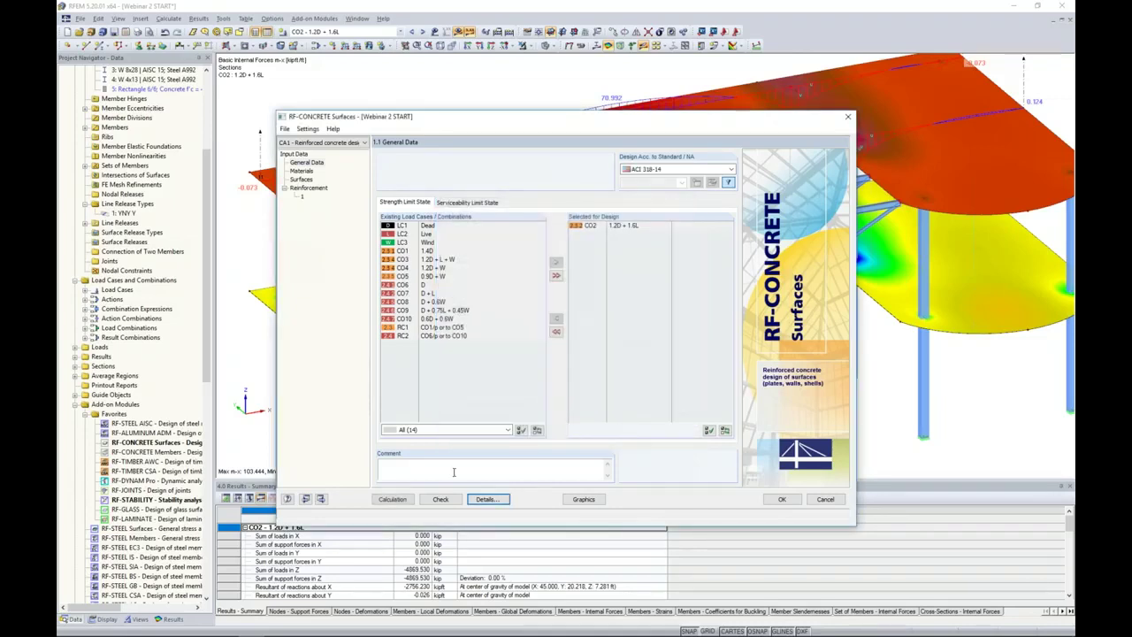
click(392, 498)
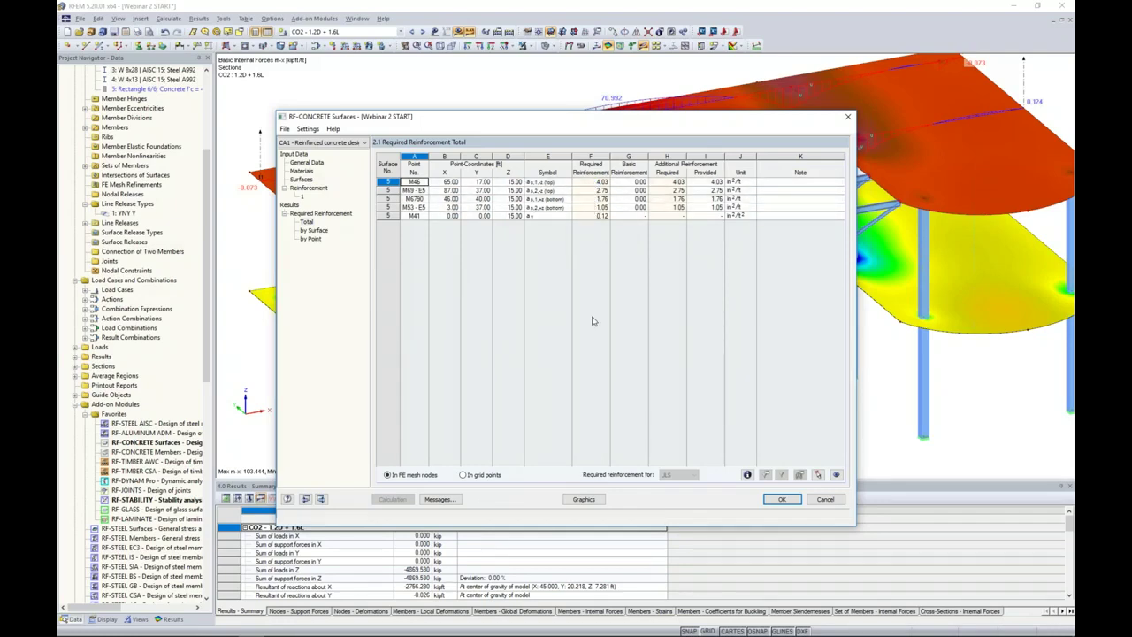
click(781, 499)
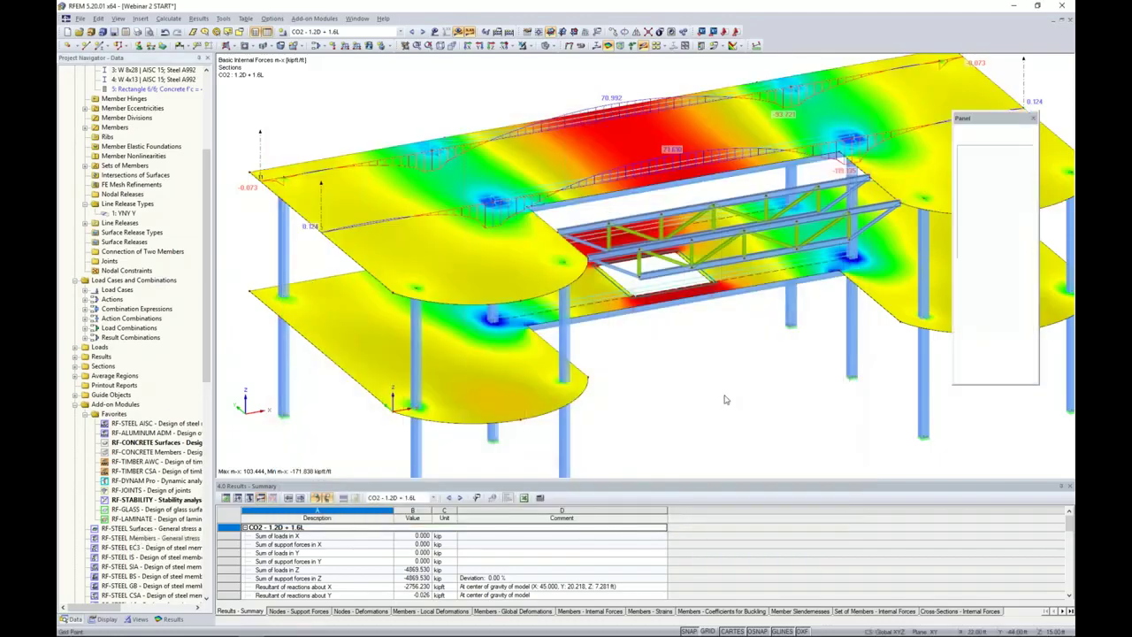
Display the RF-CONCRETE Surfaces CA1 required top reinforcement in direction 1 and examine it around the columns and inner corner.
click(168, 618)
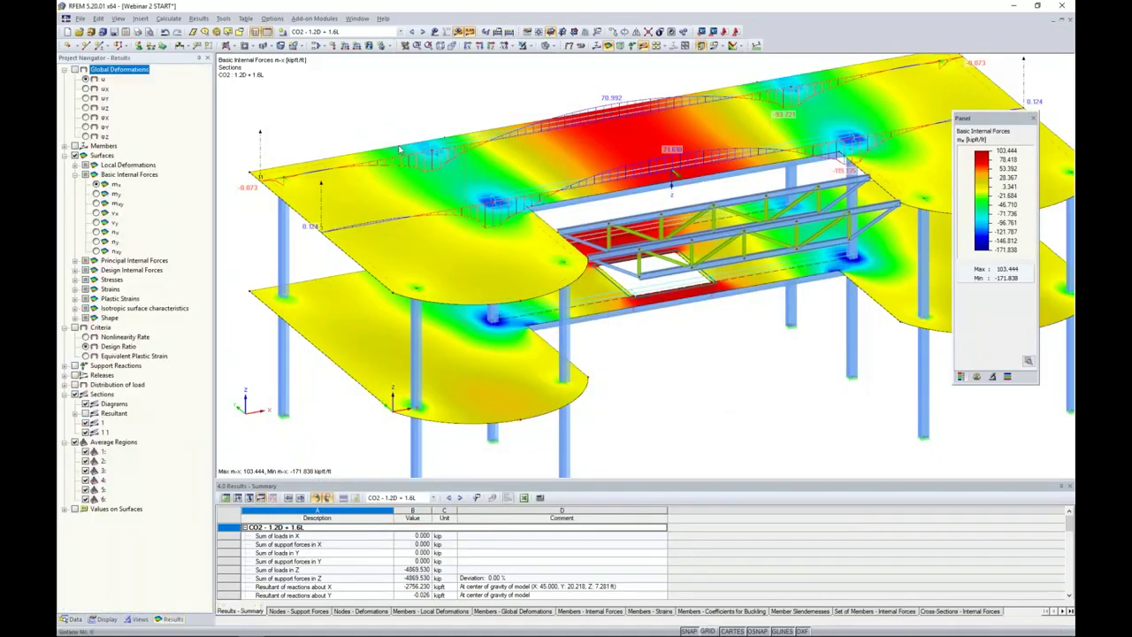
click(400, 31)
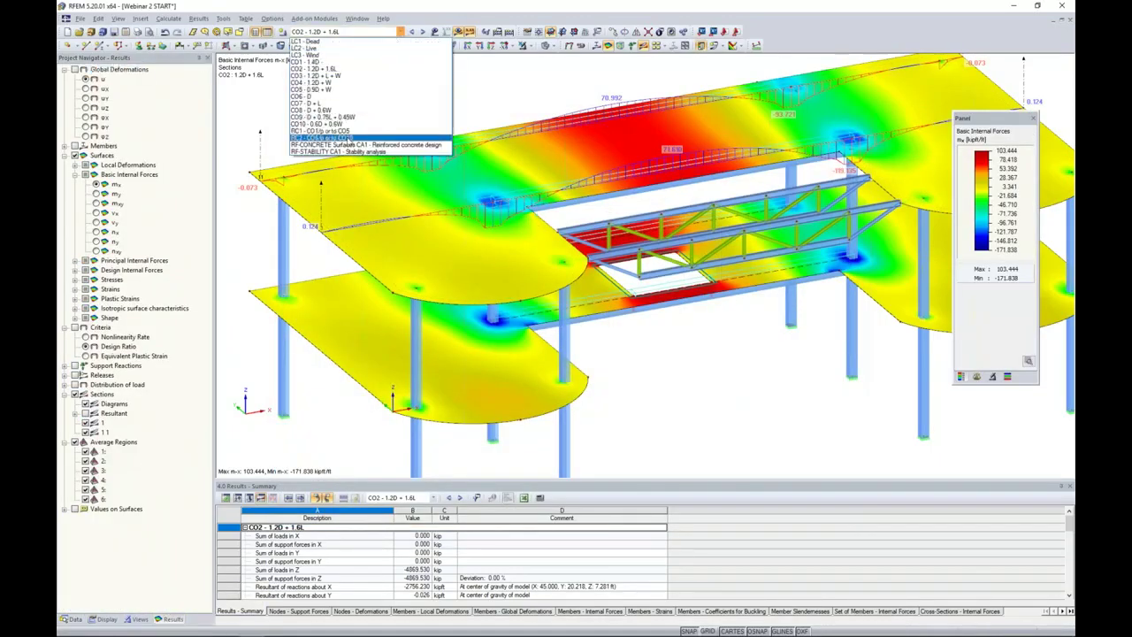
click(354, 148)
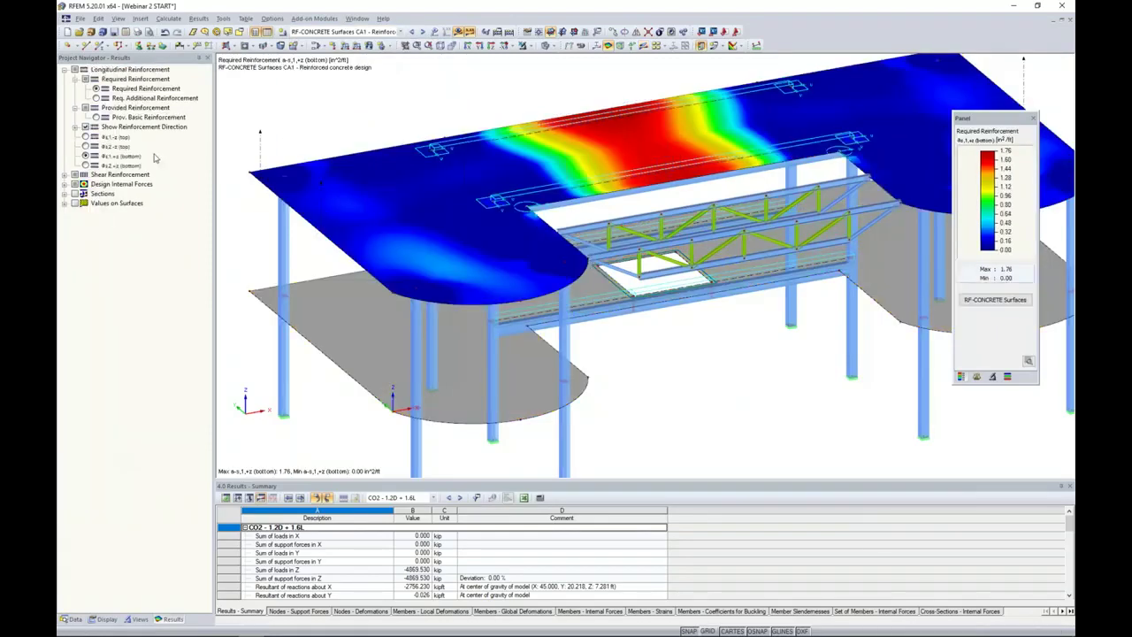
click(85, 137)
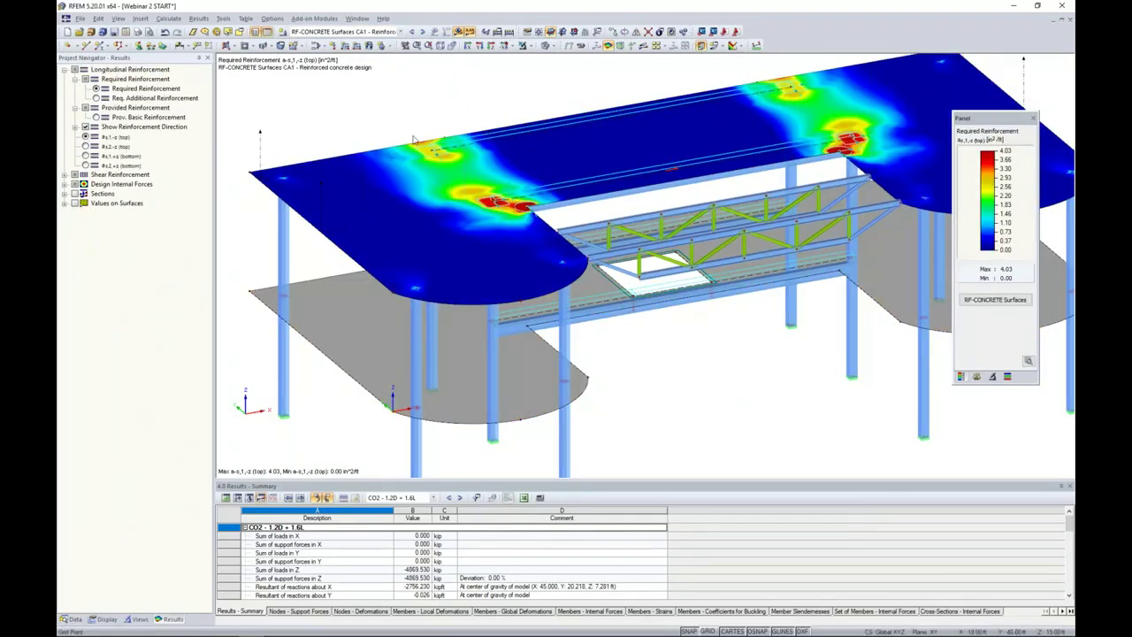
scroll(528, 194, up, 4)
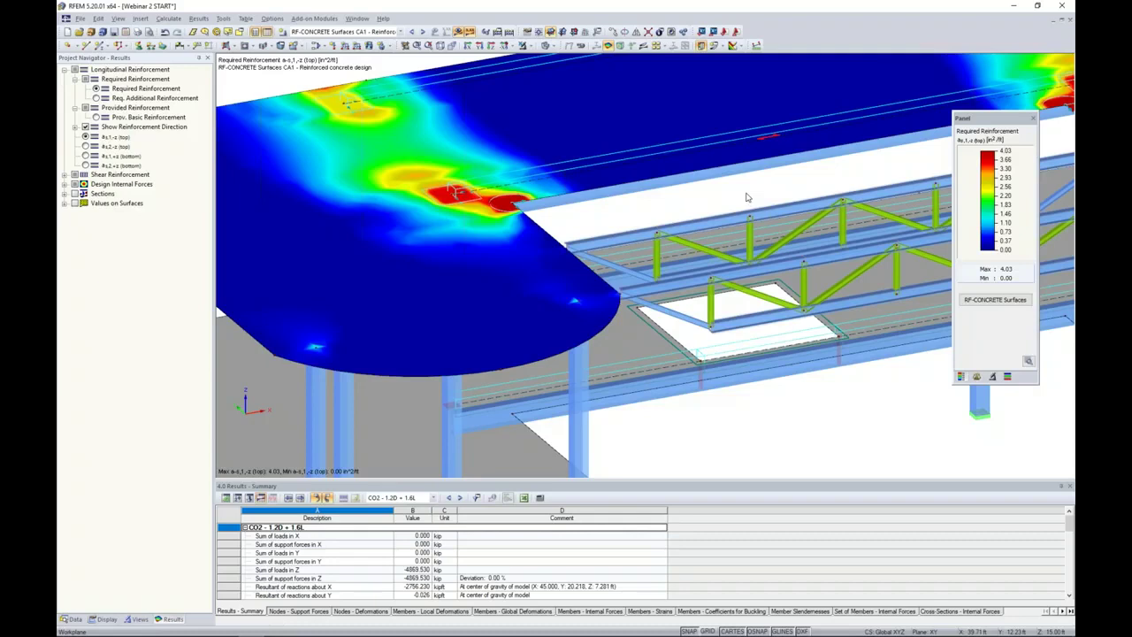
scroll(744, 189, down, 1)
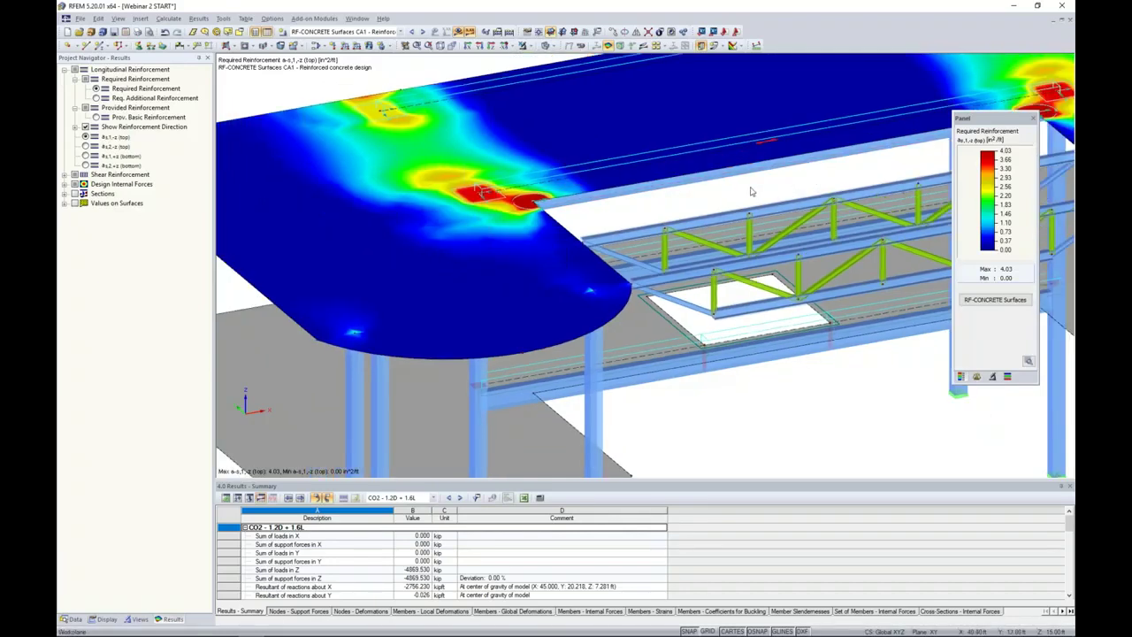
middle_drag(750, 191, 690, 191)
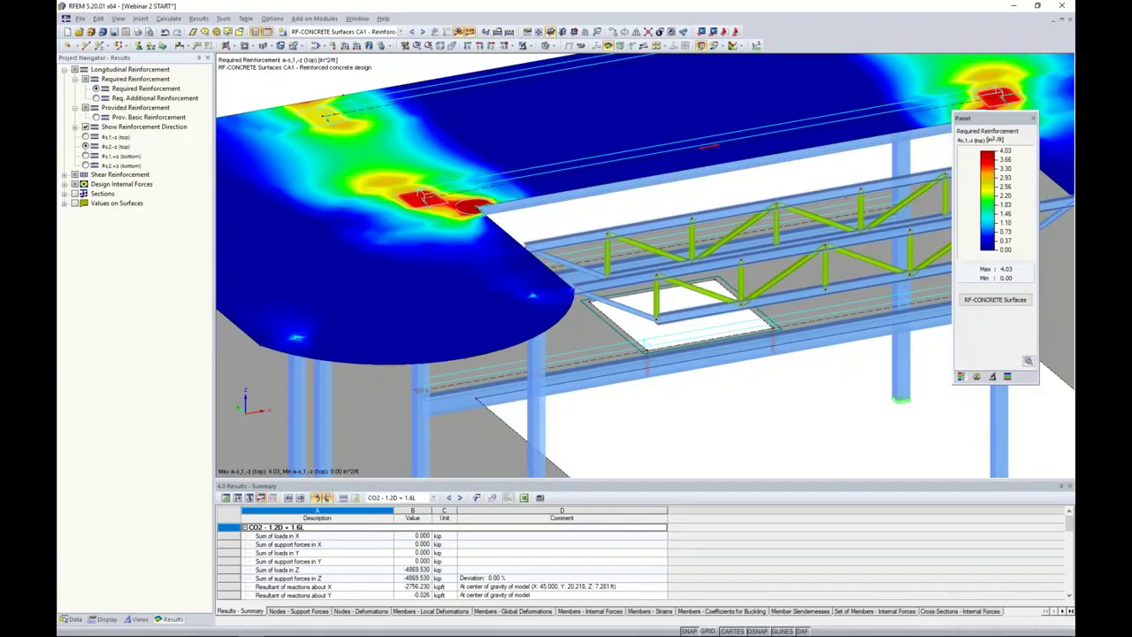
Review the required top reinforcement in direction 2 and bottom reinforcement in directions 1 and 2, and hide the results.
ctrl+middle_drag(754, 189, 691, 201)
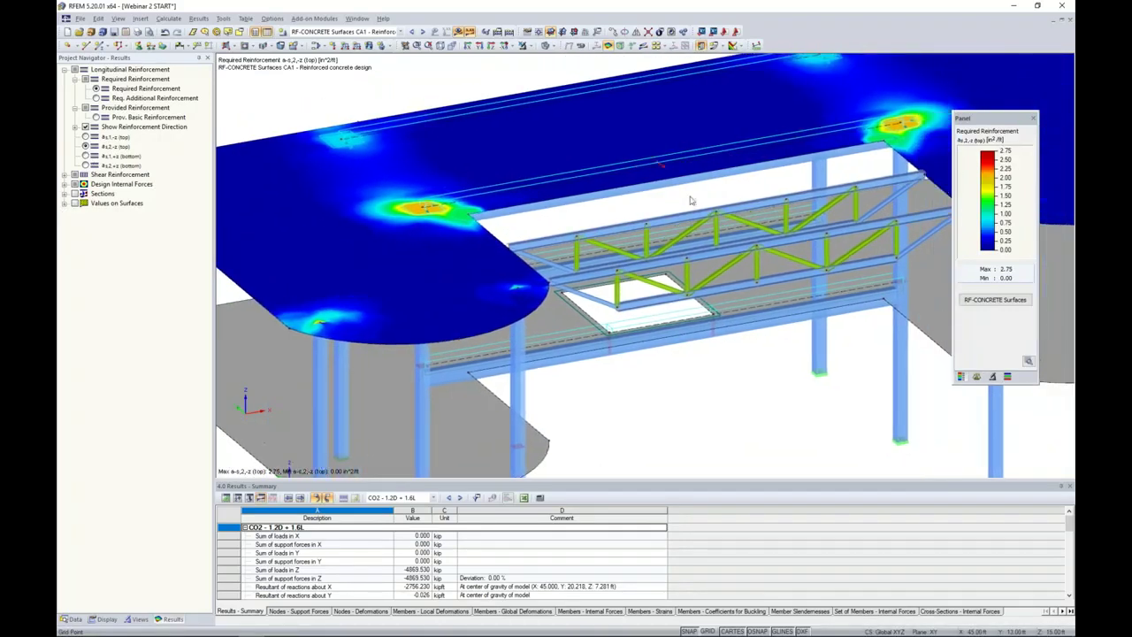
click(85, 155)
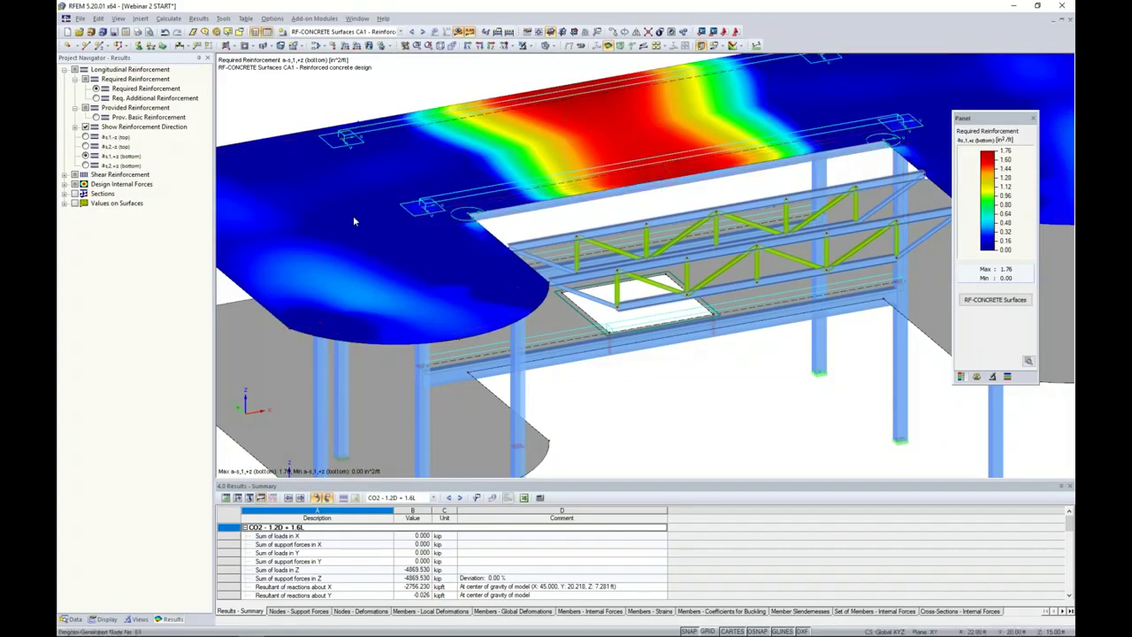
click(85, 165)
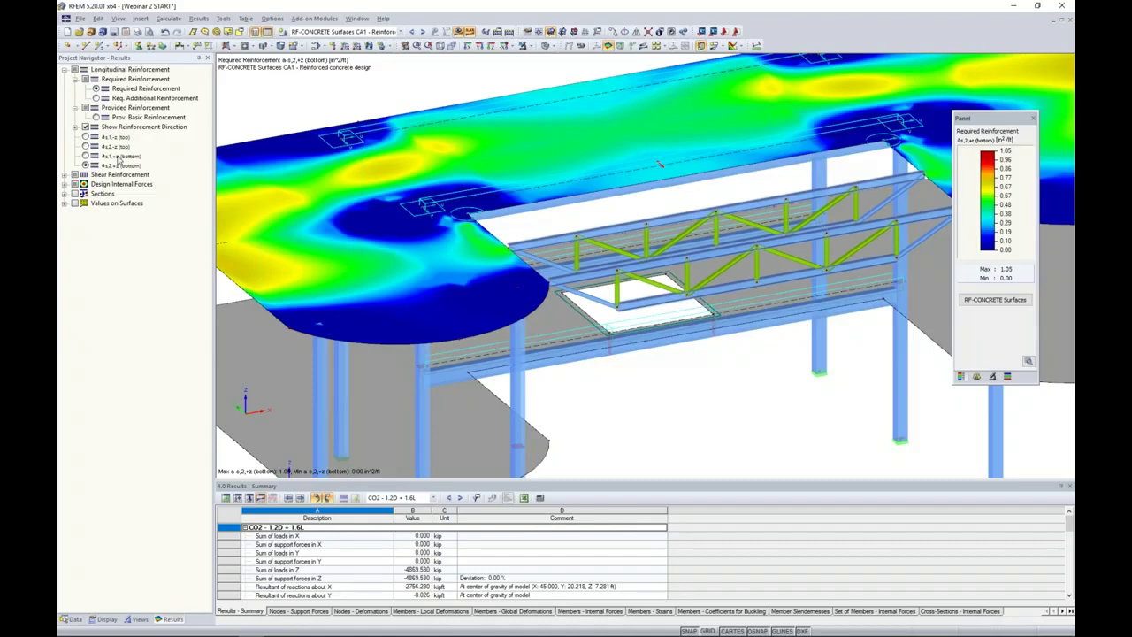
click(458, 31)
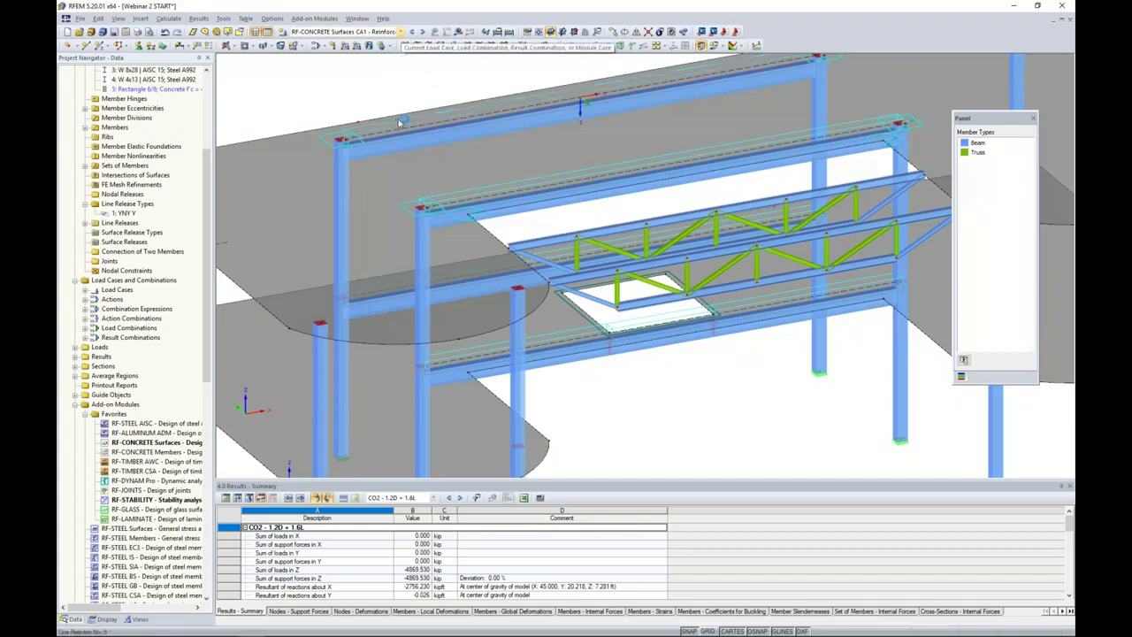
scroll(399, 123, down, 2)
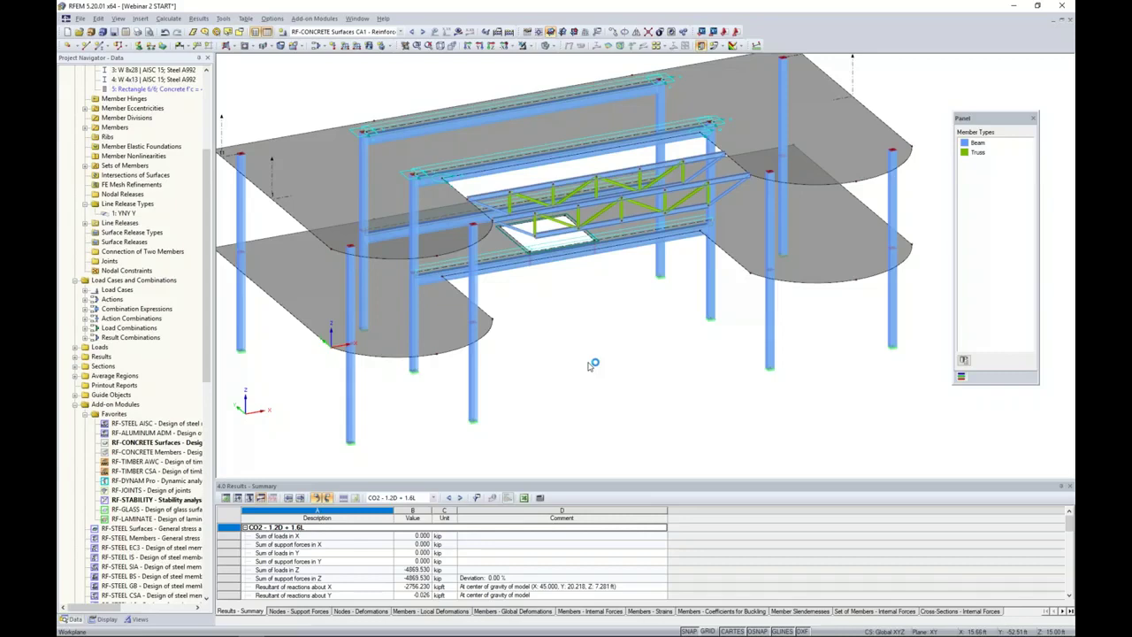
Set the active load case to LC1 - Dead and isolate the front truss using Visibility by Selected Objects.
click(400, 32)
click(375, 43)
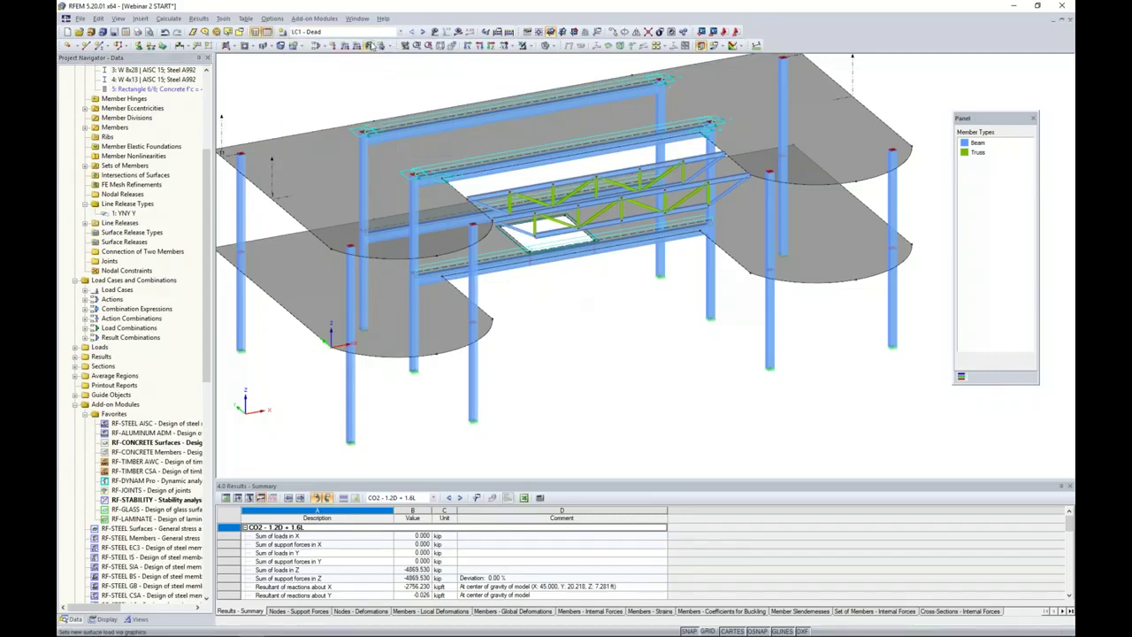
ctrl+middle_drag(627, 356, 653, 341)
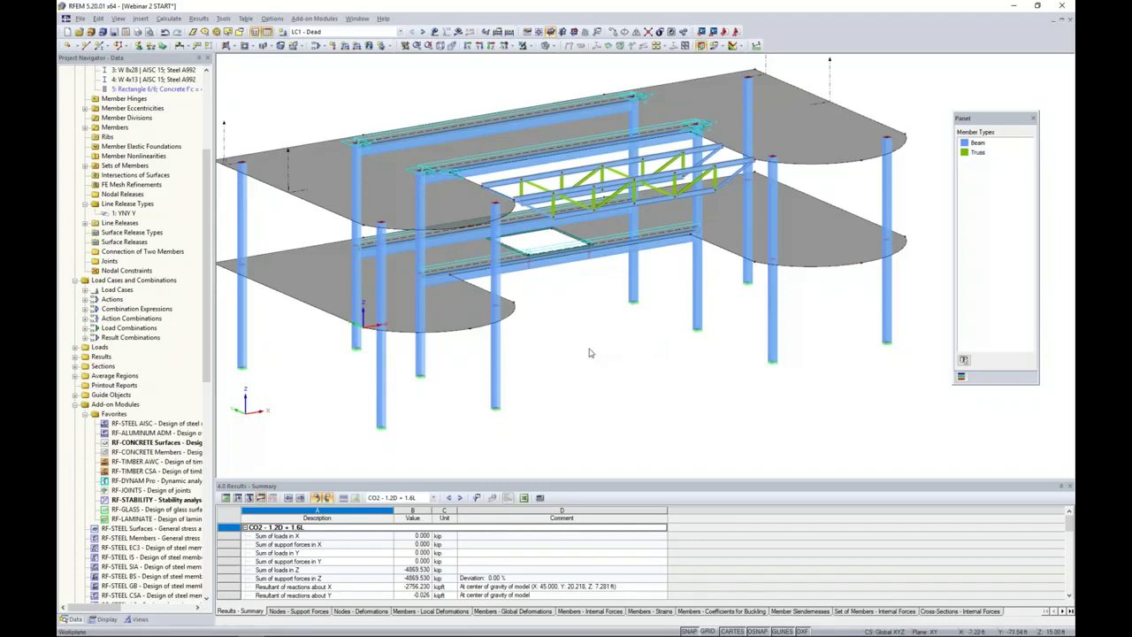
scroll(590, 352, down, 3)
ctrl+middle_drag(589, 351, 856, 285)
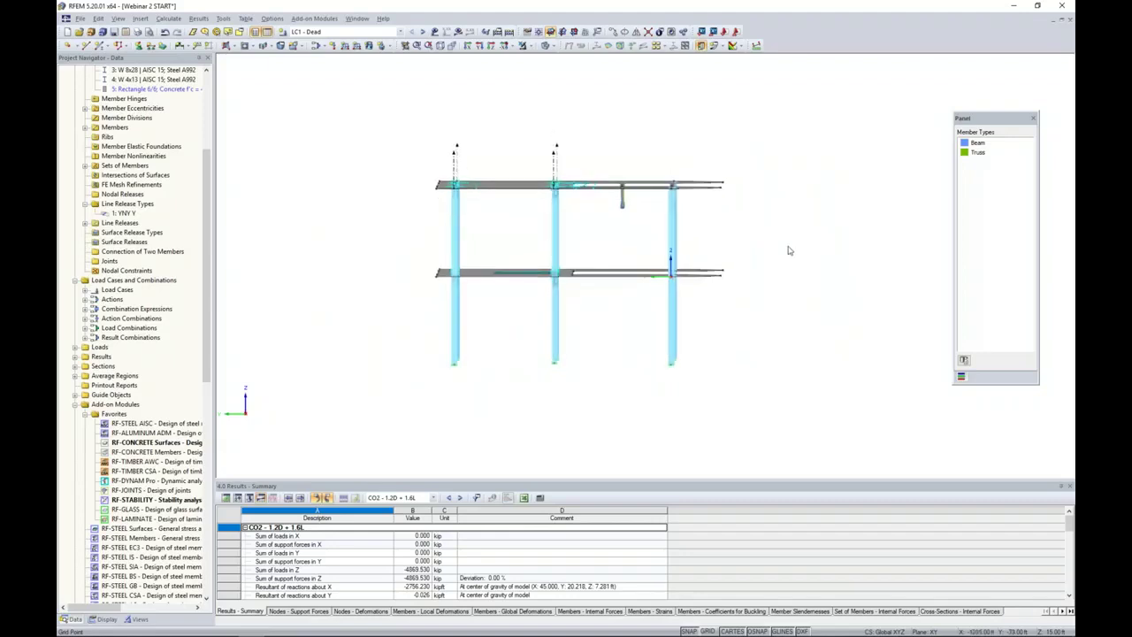
drag(659, 157, 689, 228)
ctrl+middle_drag(740, 225, 408, 269)
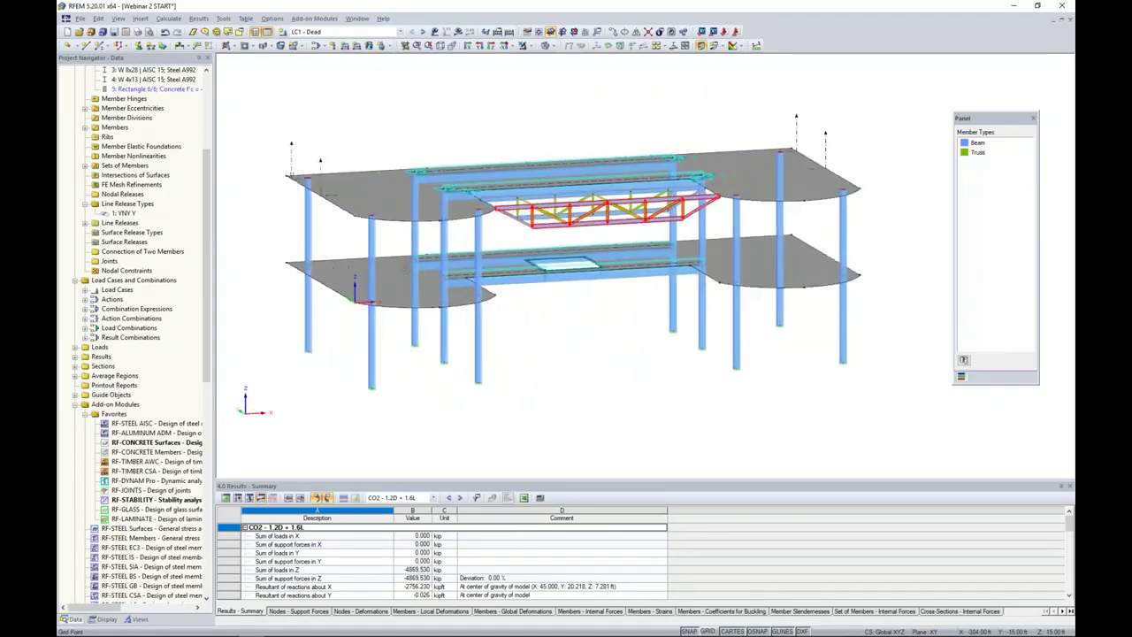
click(527, 46)
click(536, 59)
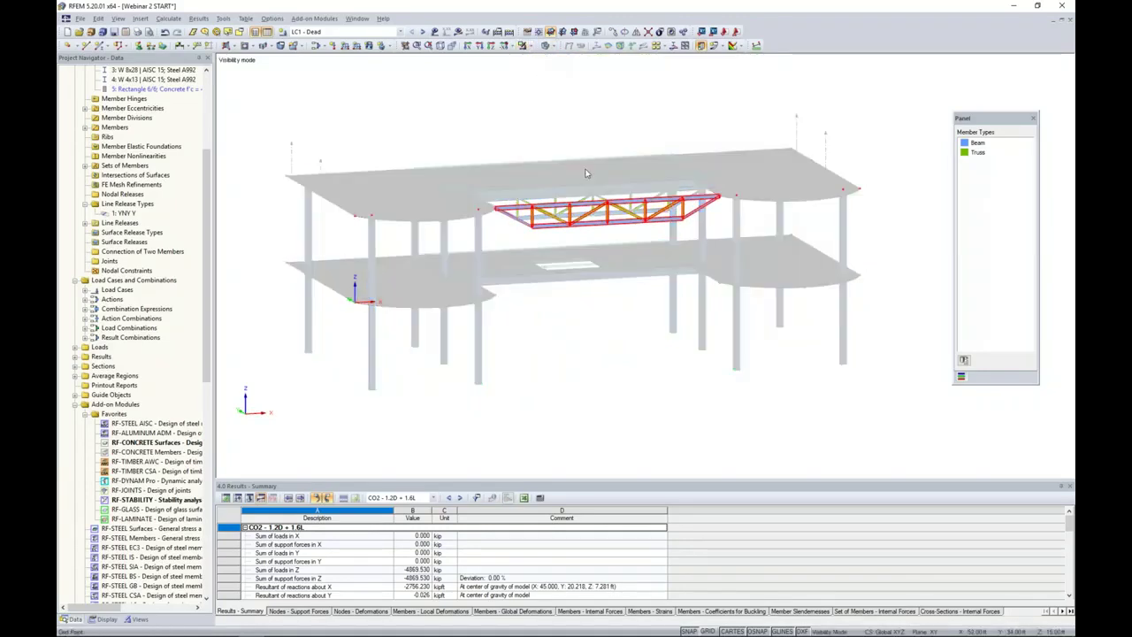
Turn off the display of hidden objects in the background so only the isolated truss is shown.
middle_drag(586, 172, 536, 143)
scroll(524, 192, up, 7)
click(664, 235)
mouse_move(566, 252)
ctrl+middle_down()
mouse_move(557, 260)
mouse_move(572, 246)
ctrl+middle_up()
right_click(581, 162)
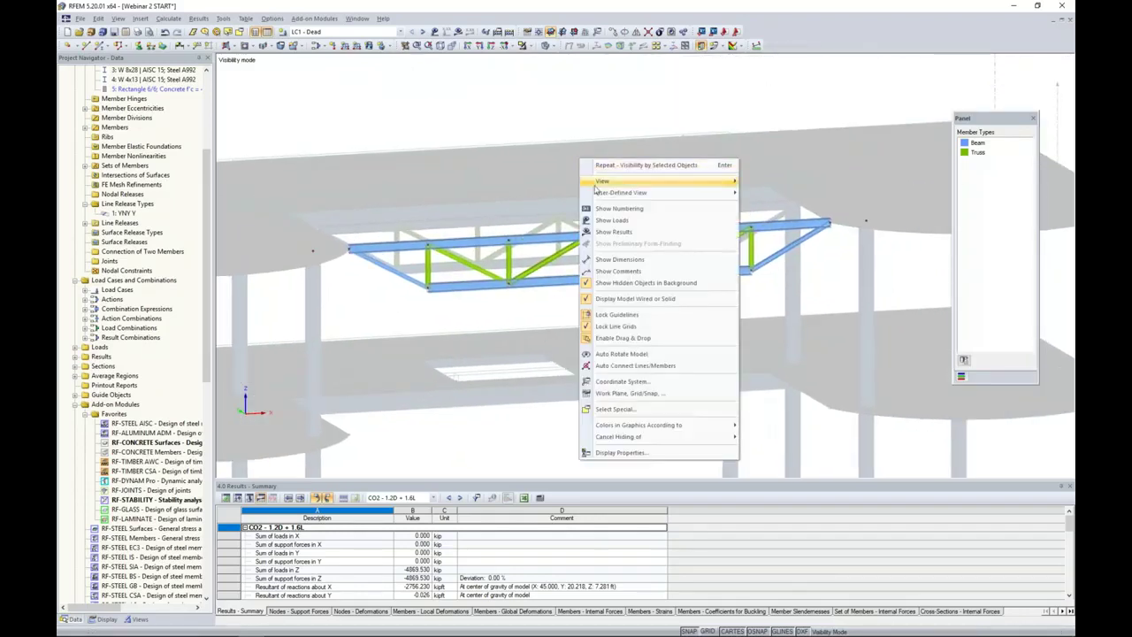
click(636, 282)
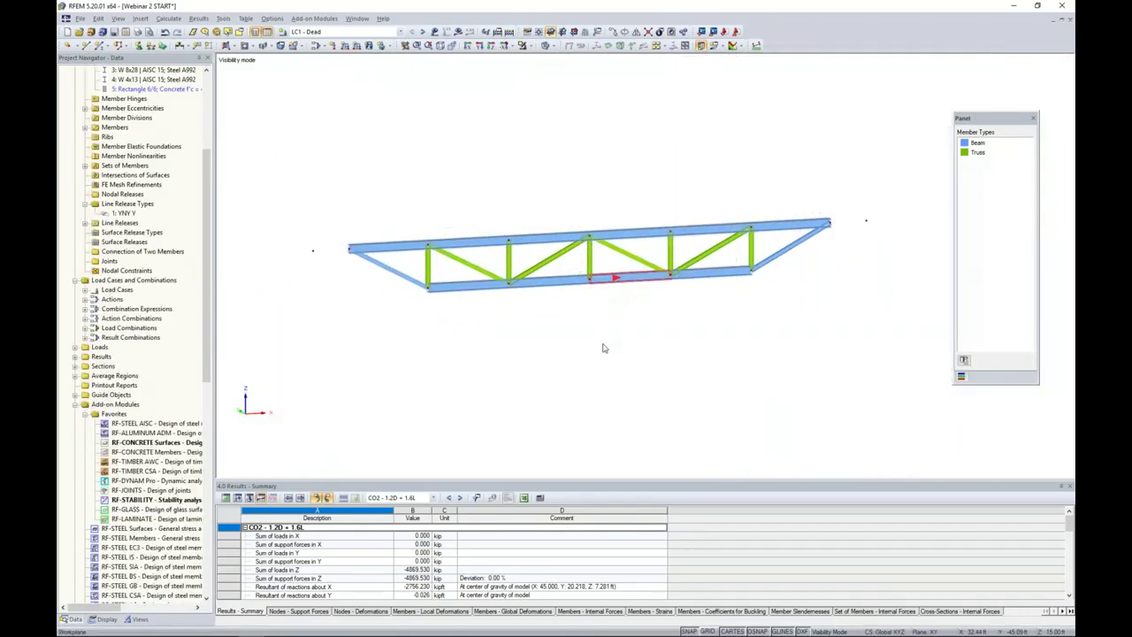
Close in on the bottom-chord joint where two diagonals and a vertical meet, and switch the model to wireframe display.
middle_drag(525, 321, 534, 315)
scroll(521, 301, up, 3)
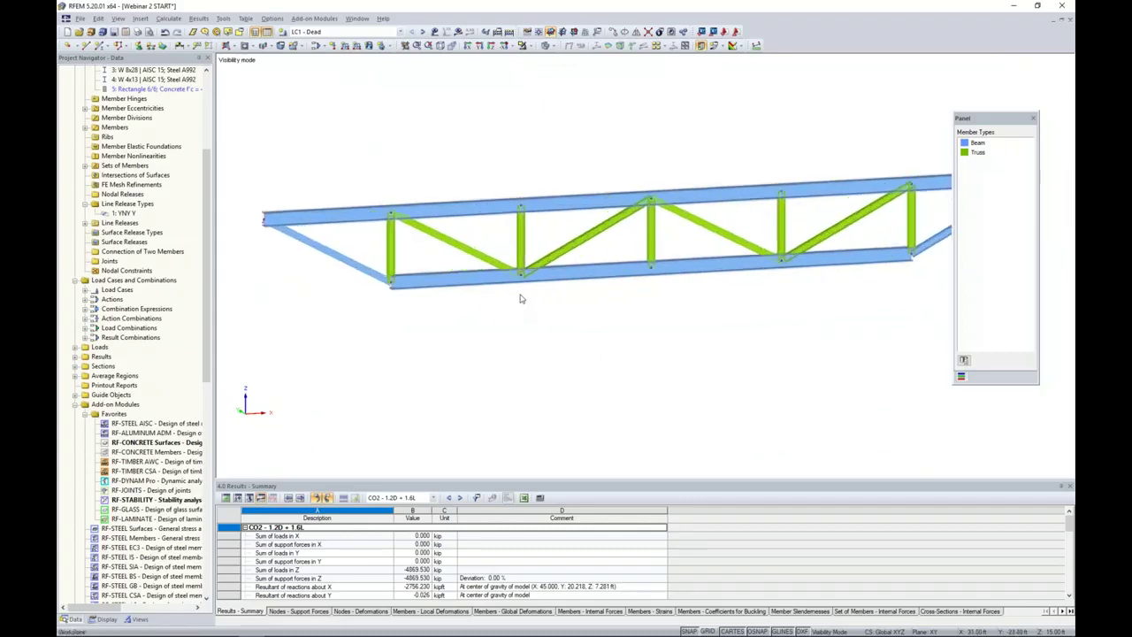
scroll(522, 297, up, 4)
middle_drag(516, 306, 525, 352)
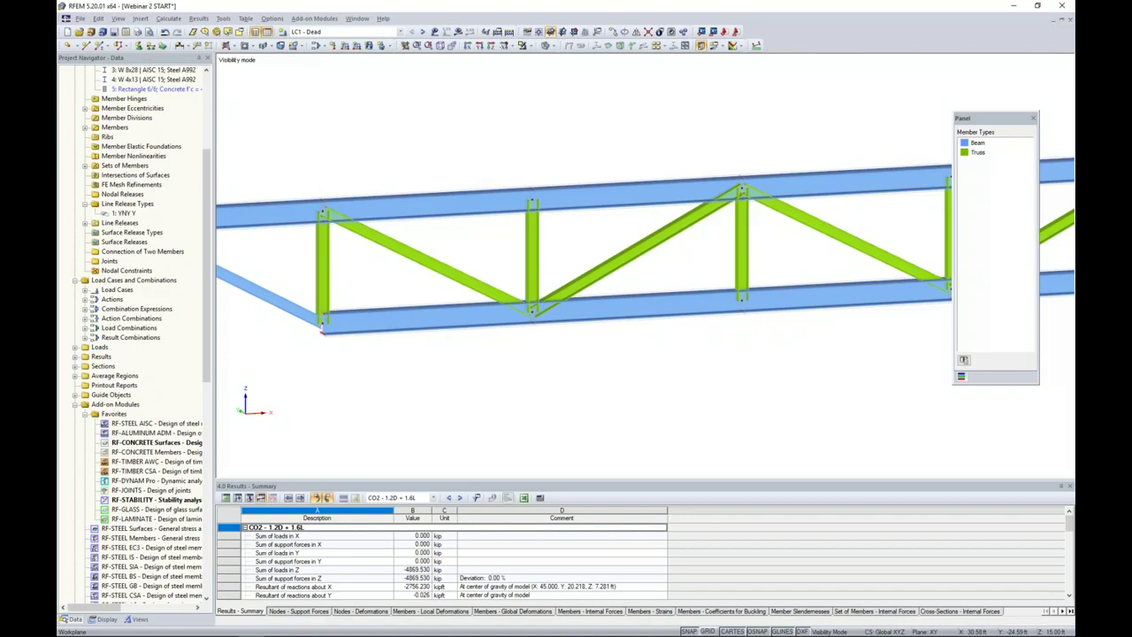
ctrl+middle_drag(529, 356, 503, 345)
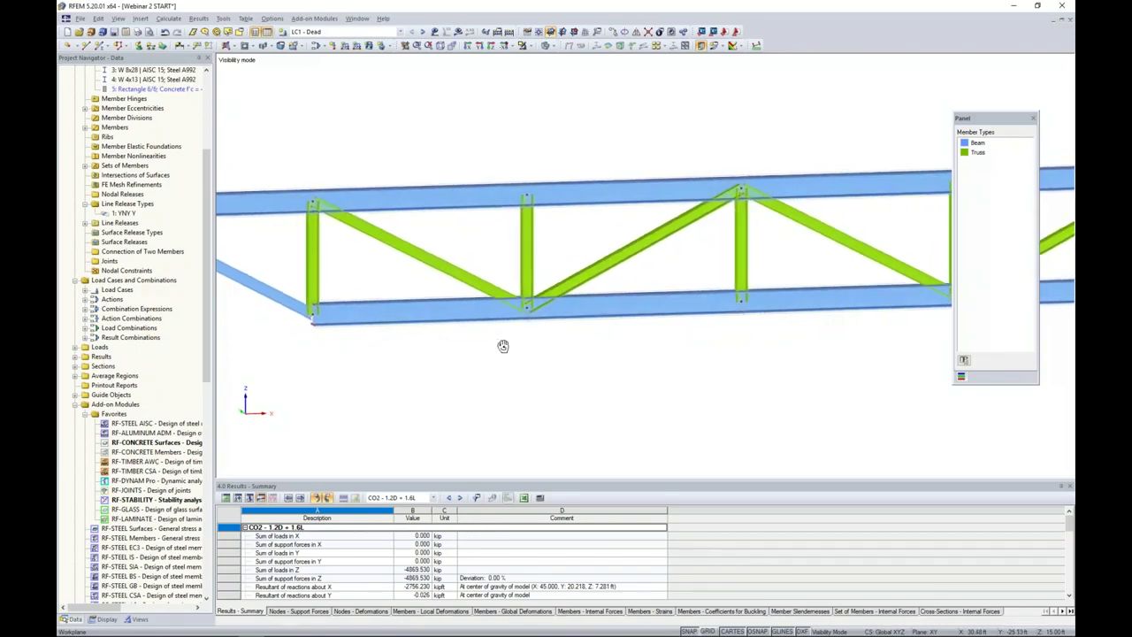
scroll(537, 344, up, 3)
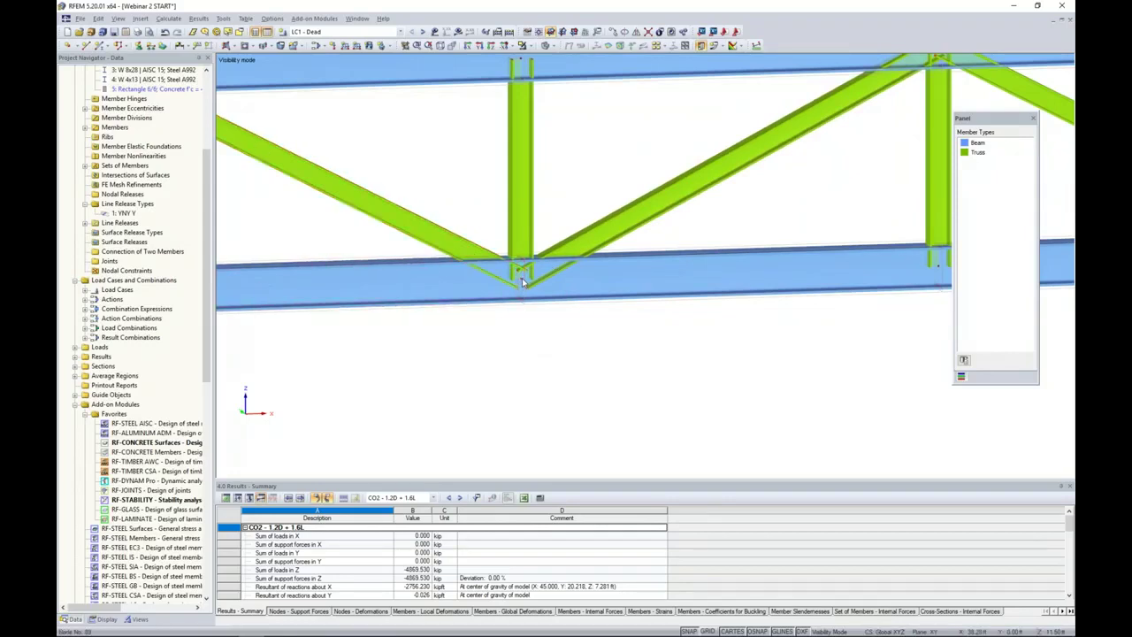
mouse_move(523, 282)
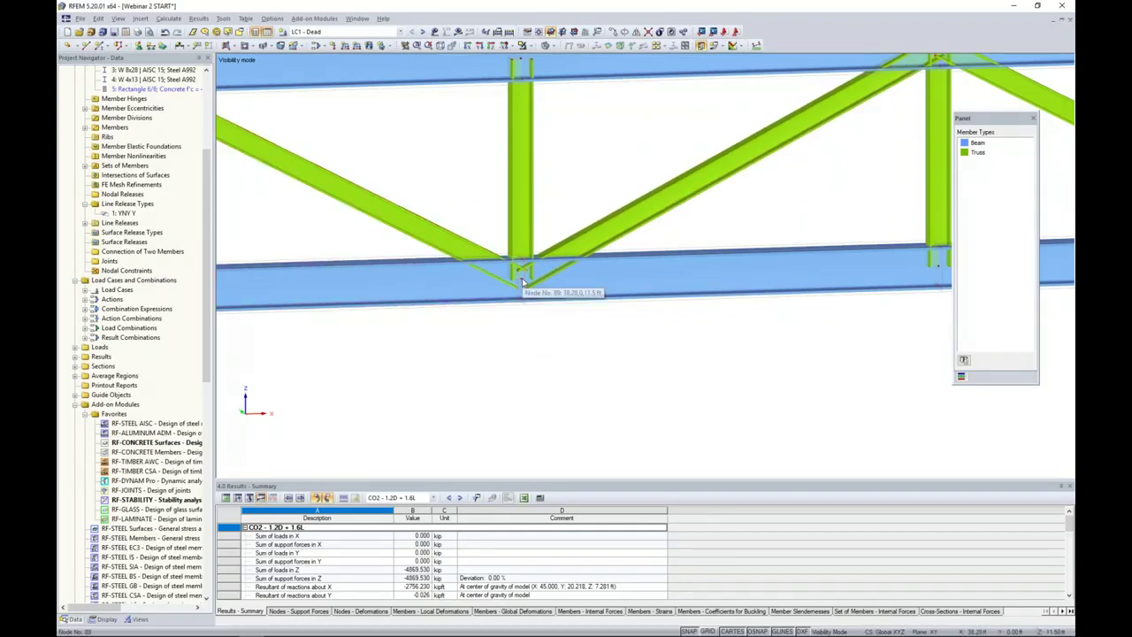
click(551, 46)
click(560, 59)
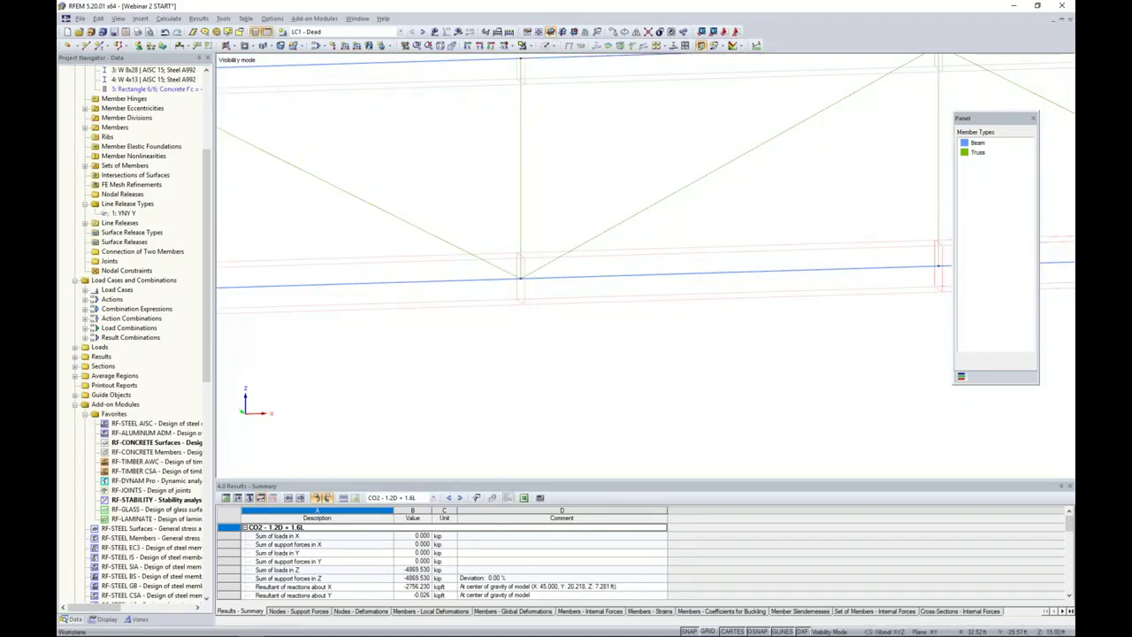
Reverse the orientation of the bottom-chord member left of the joint, accepting deletion of the results and FE mesh.
click(478, 285)
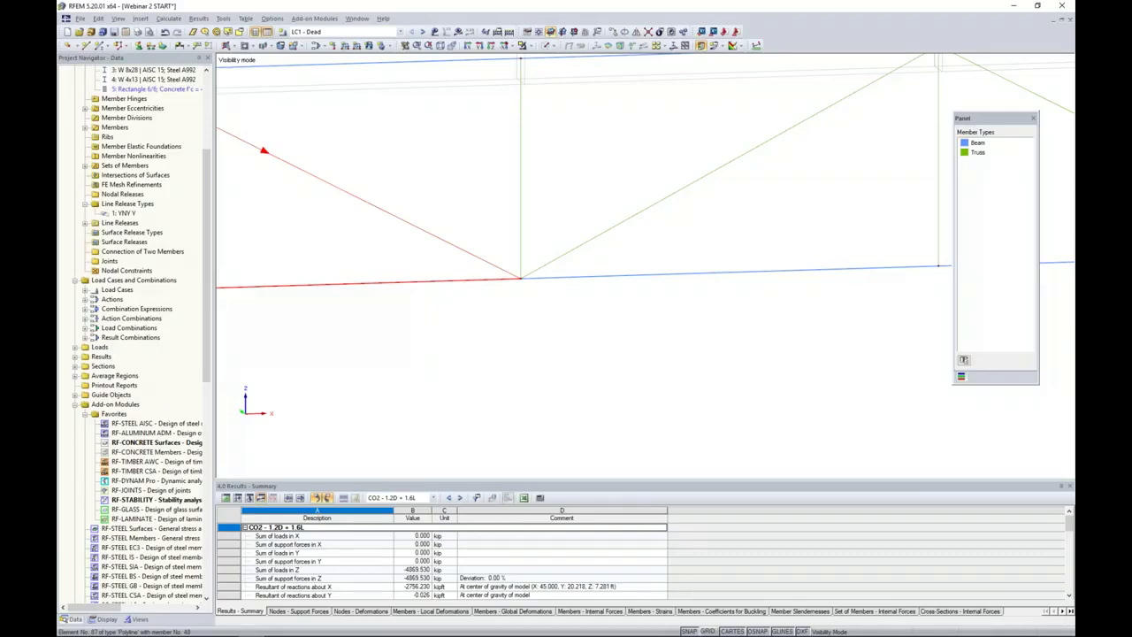
right_click(486, 262)
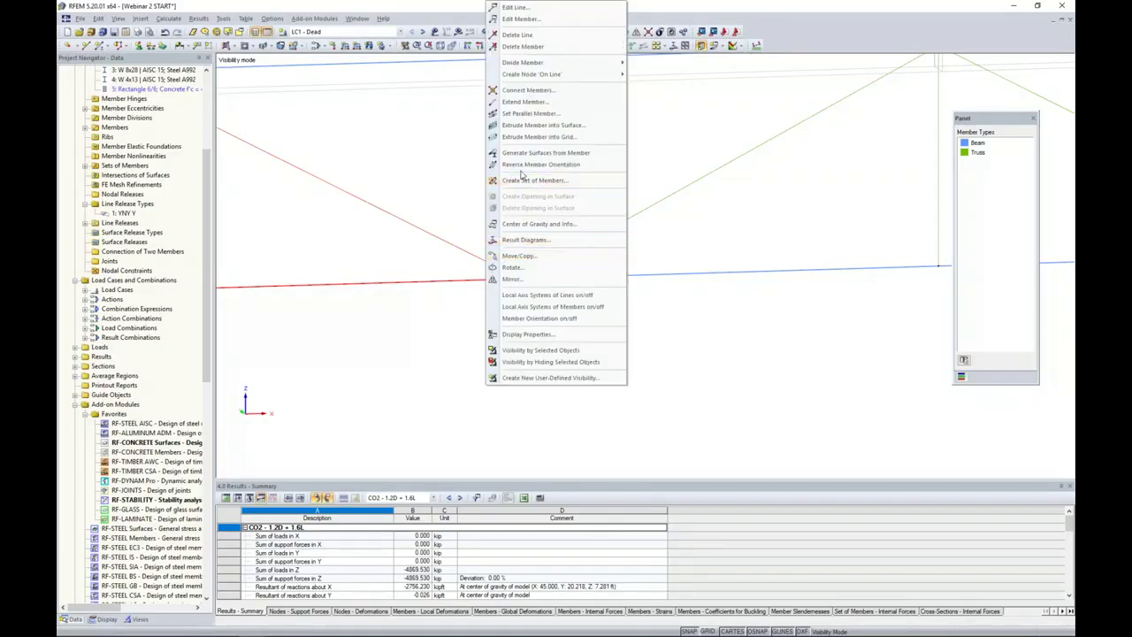
click(522, 165)
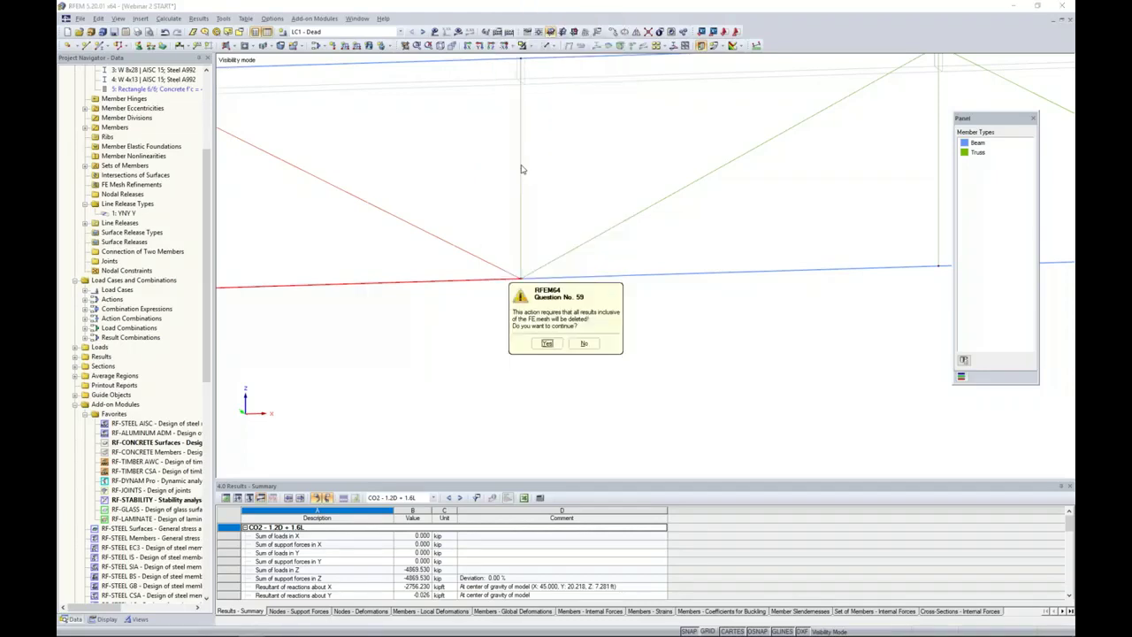
click(546, 344)
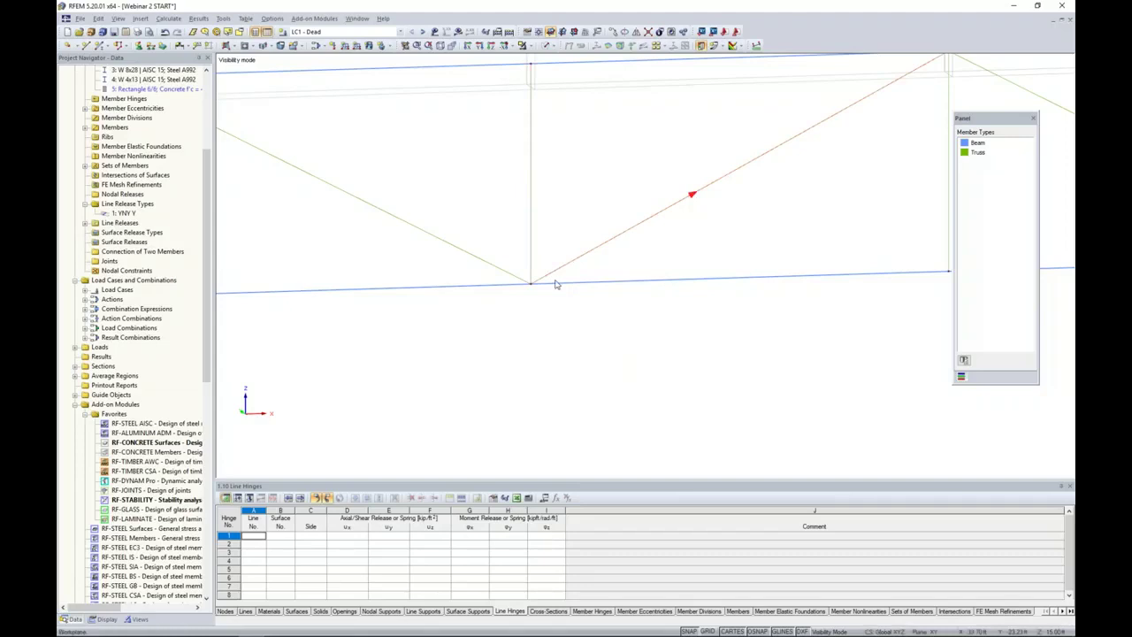
Divide the five members meeting at the bottom-chord joint with new intermediate nodes 2.0 ft from the member start.
drag(609, 334, 428, 206)
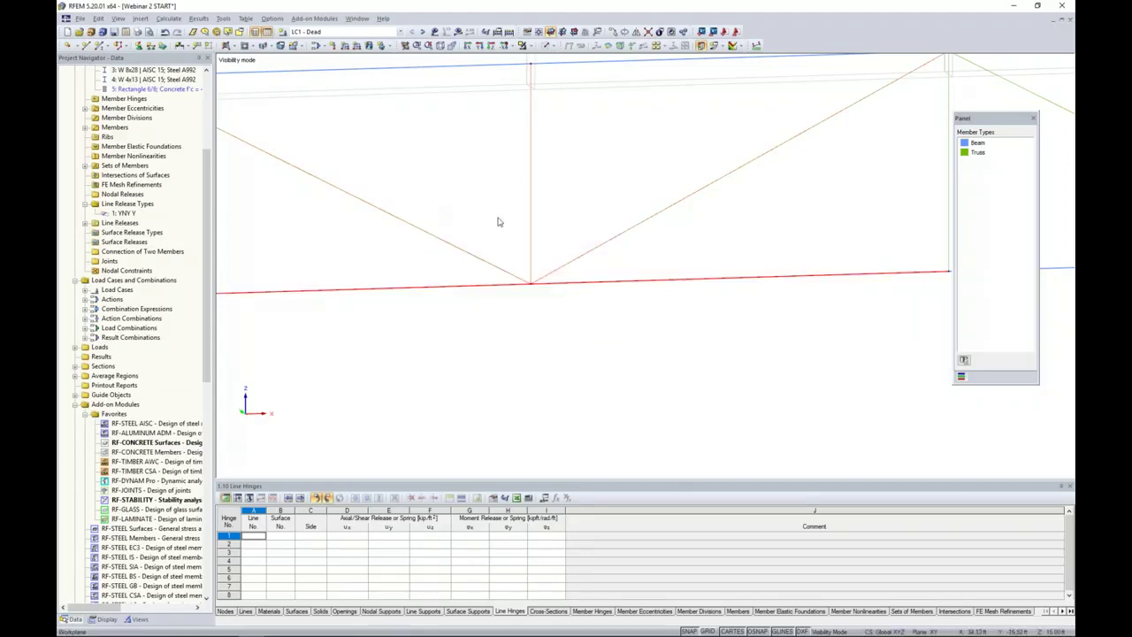
right_click(530, 216)
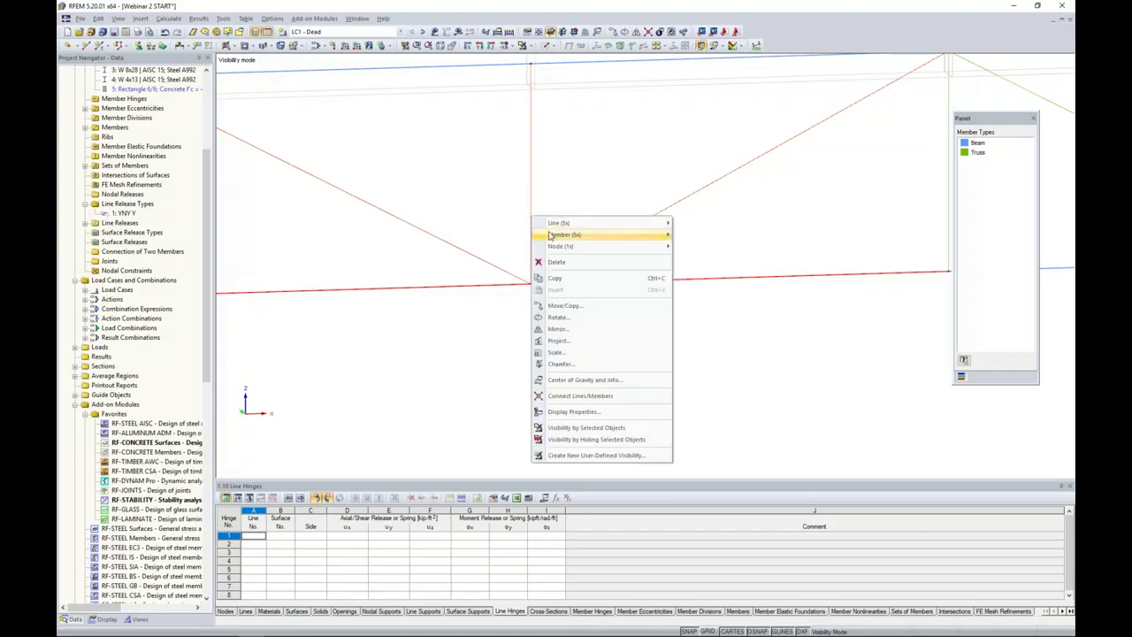
mouse_move(550, 234)
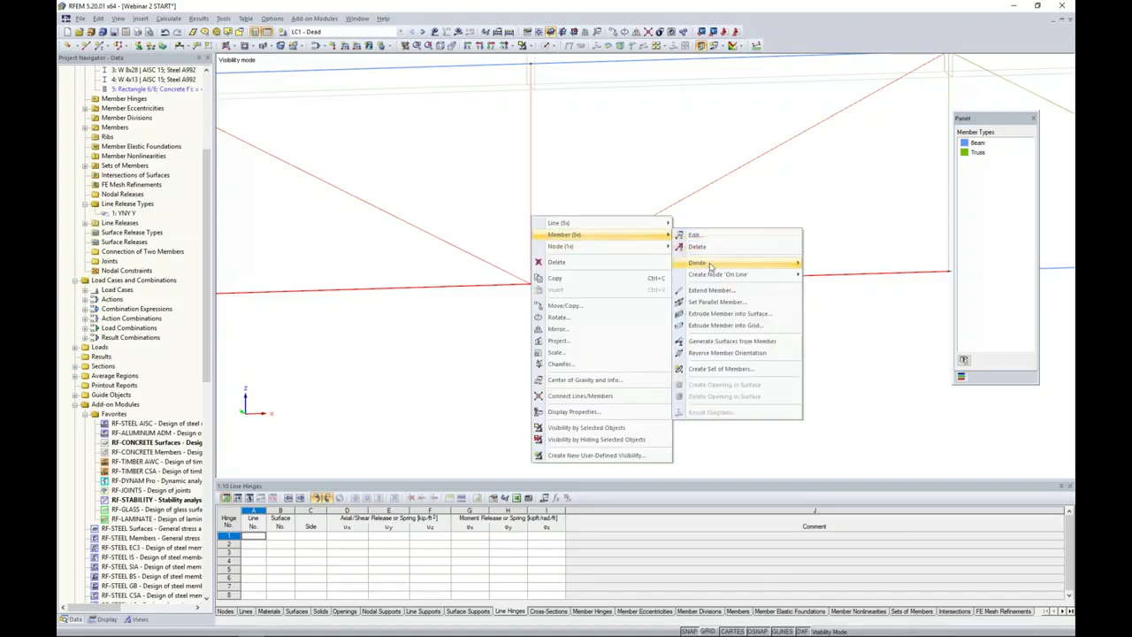
mouse_move(707, 263)
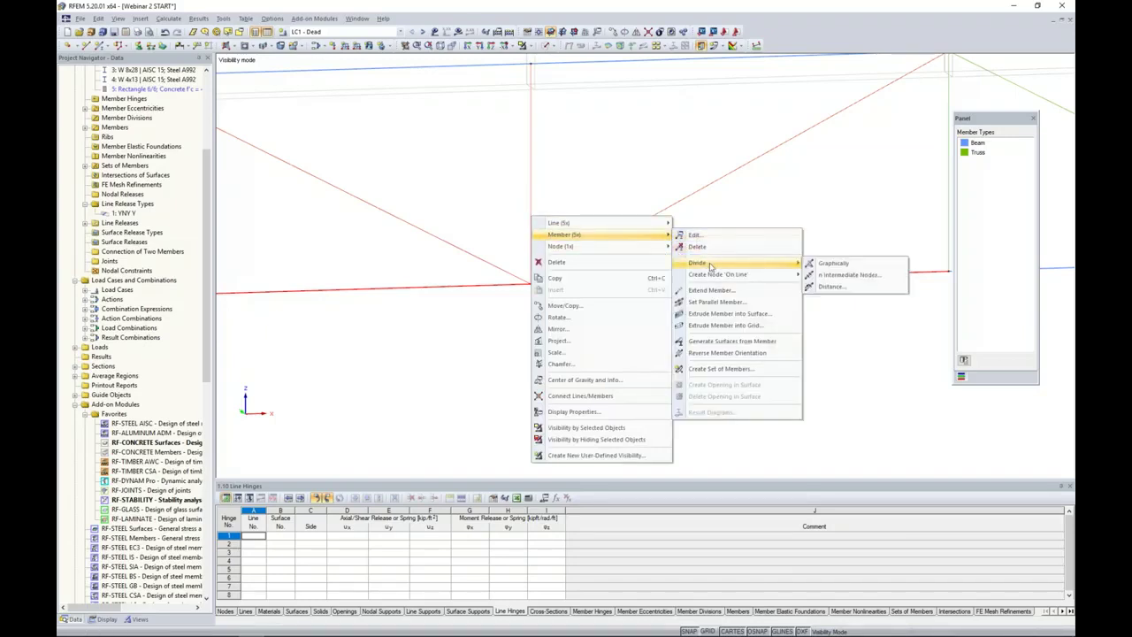
click(830, 289)
click(577, 338)
text(2.0)
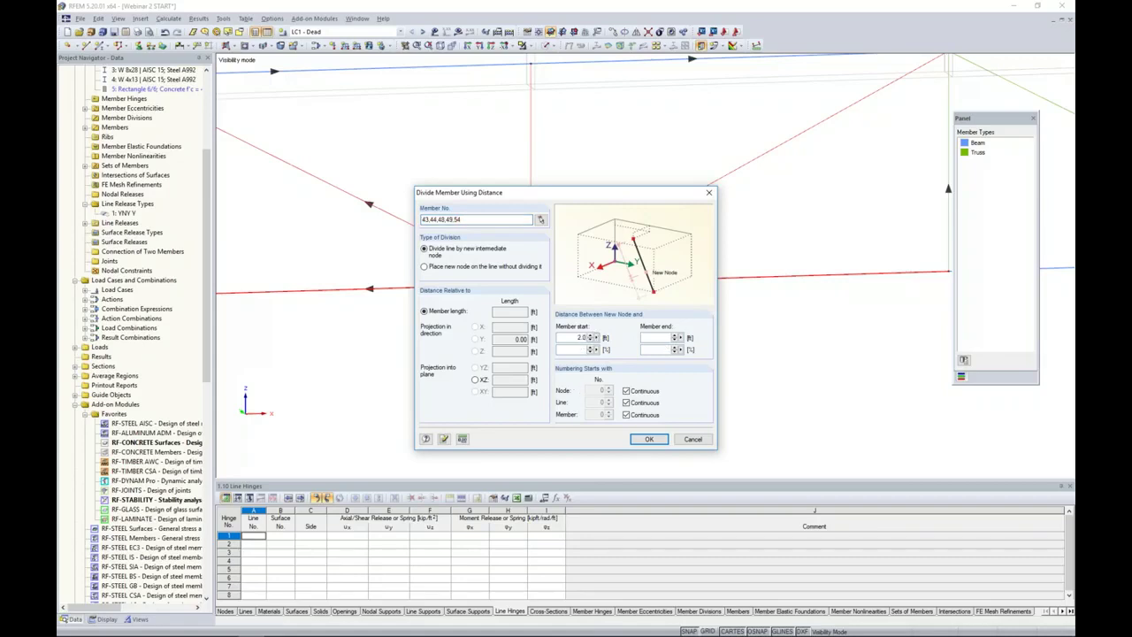
click(648, 439)
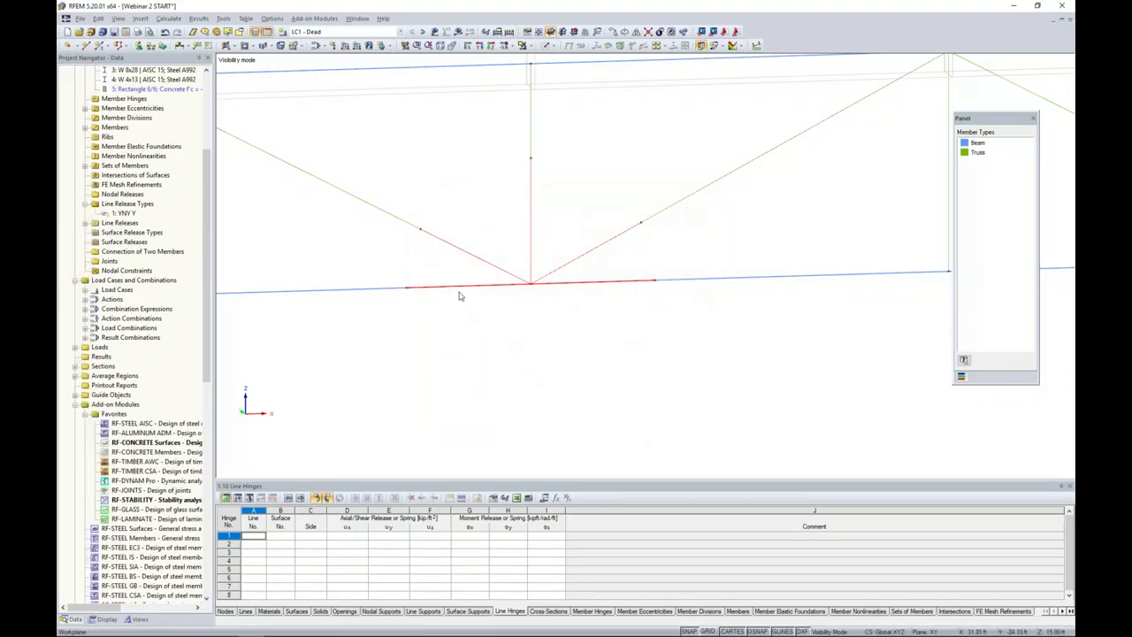
Generate surfaces from the five short member segments around the bottom-chord joint.
click(396, 293)
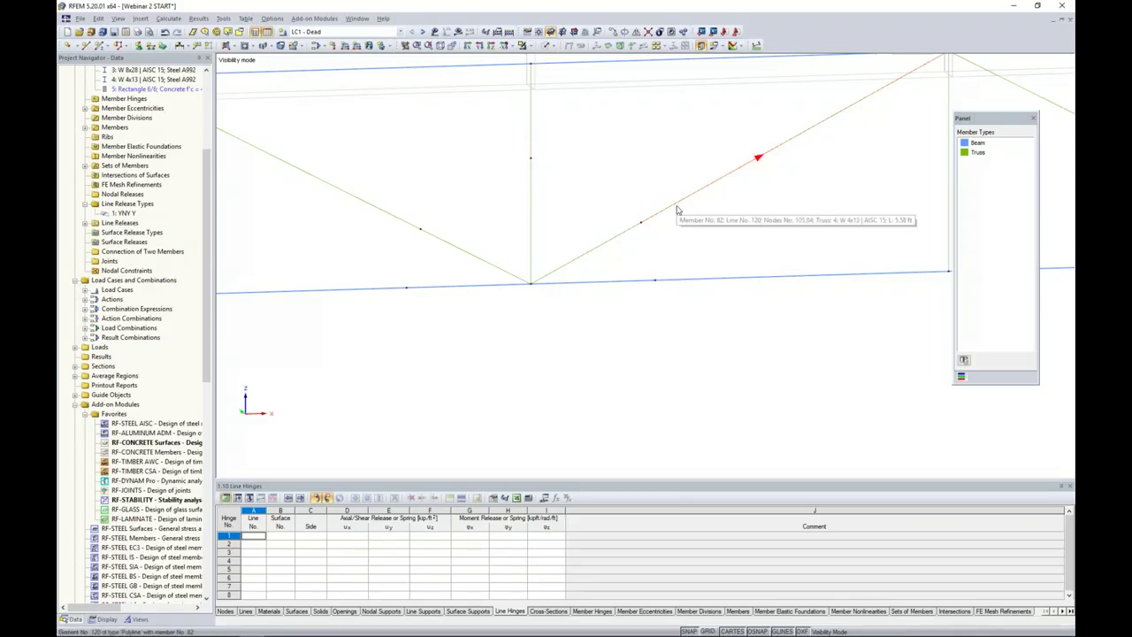
click(569, 261)
drag(588, 342, 450, 218)
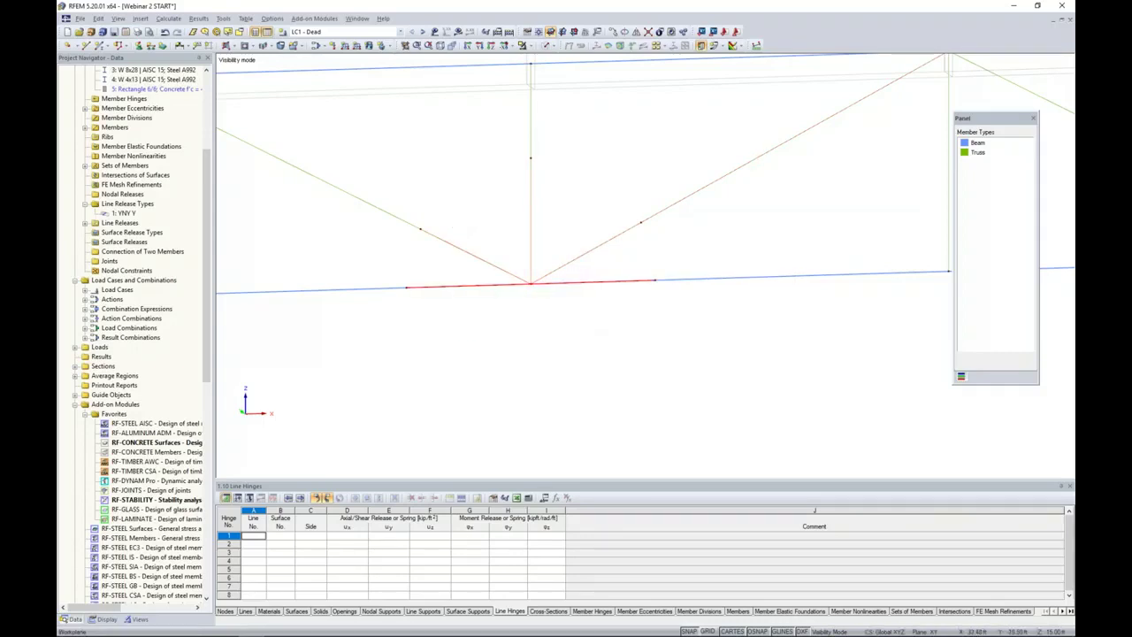
right_click(531, 216)
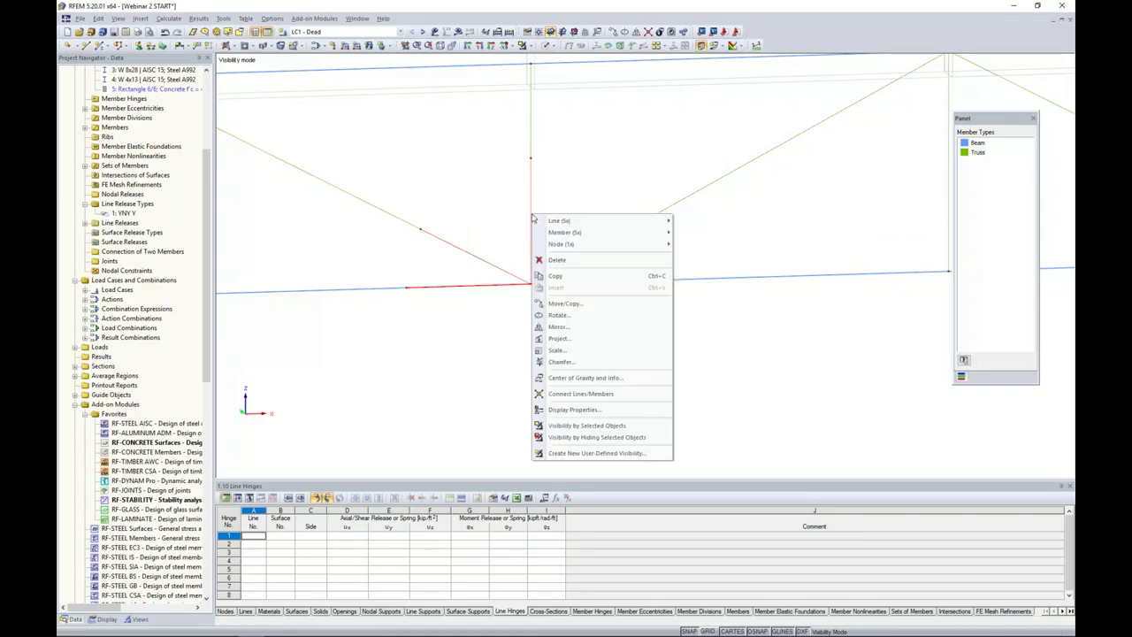
mouse_move(562, 233)
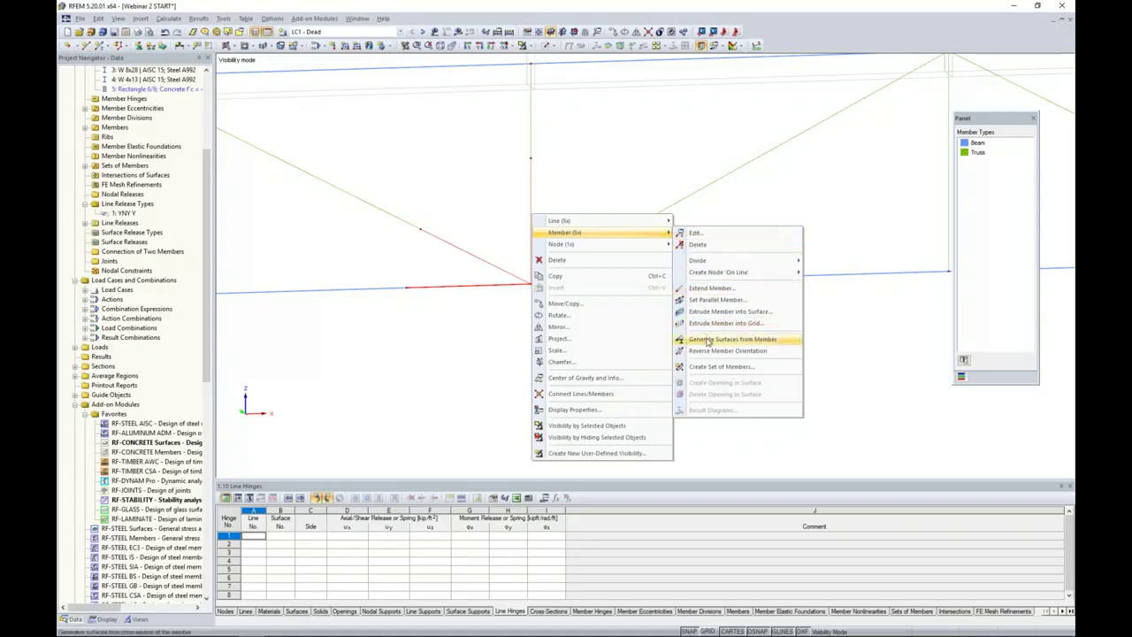
click(707, 339)
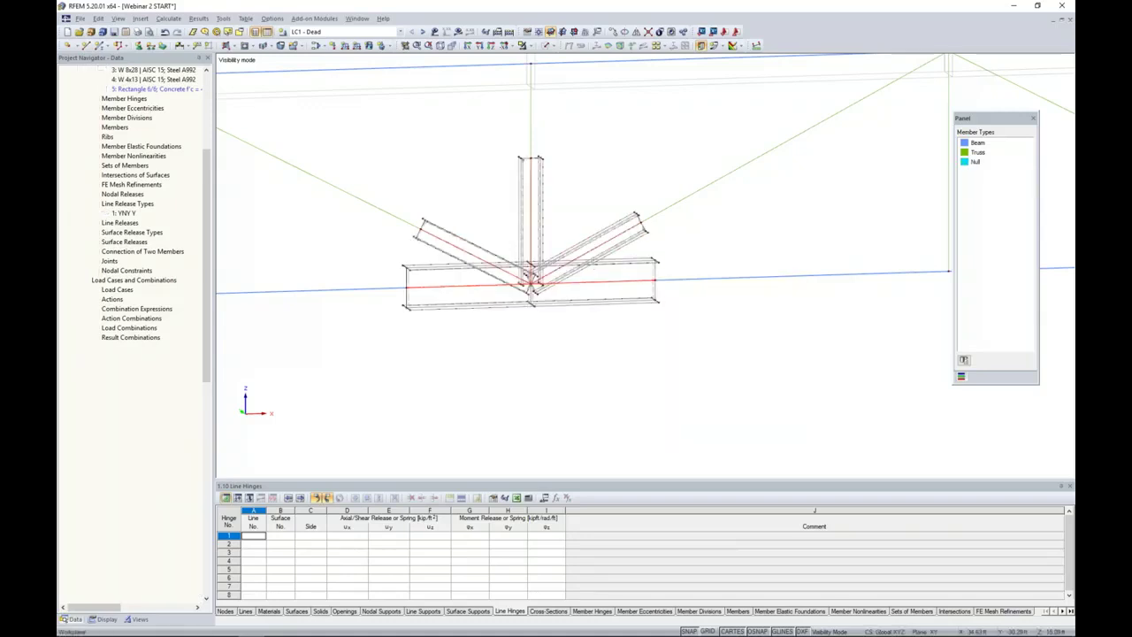
Examine the generated joint surfaces in the solid transparent display model and return to the wireframe display.
ctrl+middle_drag(489, 339, 516, 377)
scroll(524, 340, up, 3)
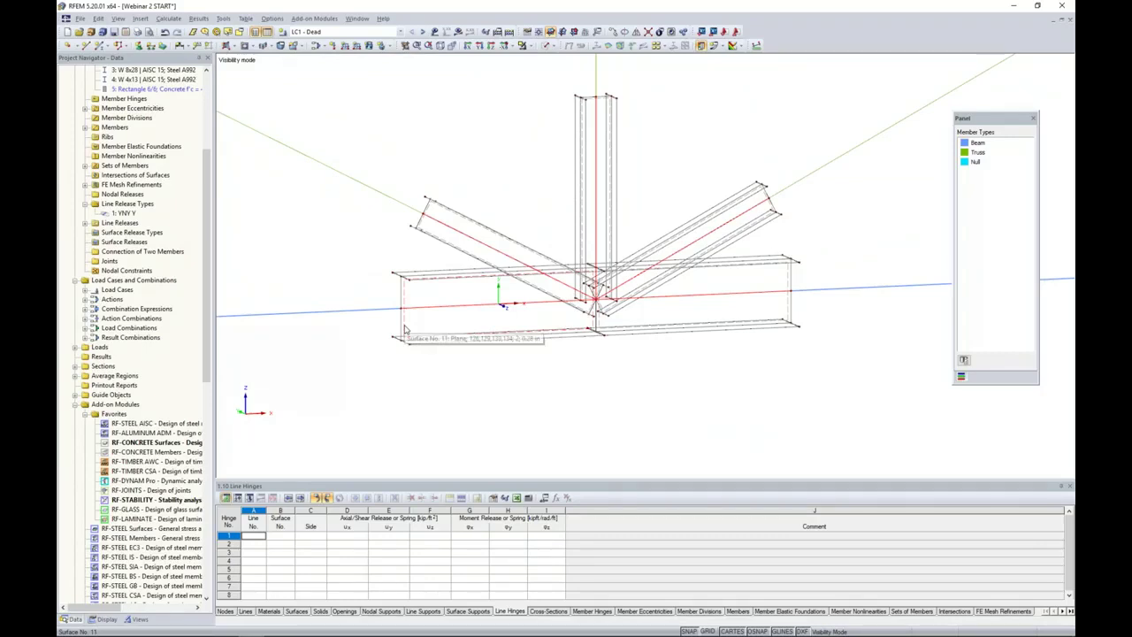
scroll(441, 381, down, 2)
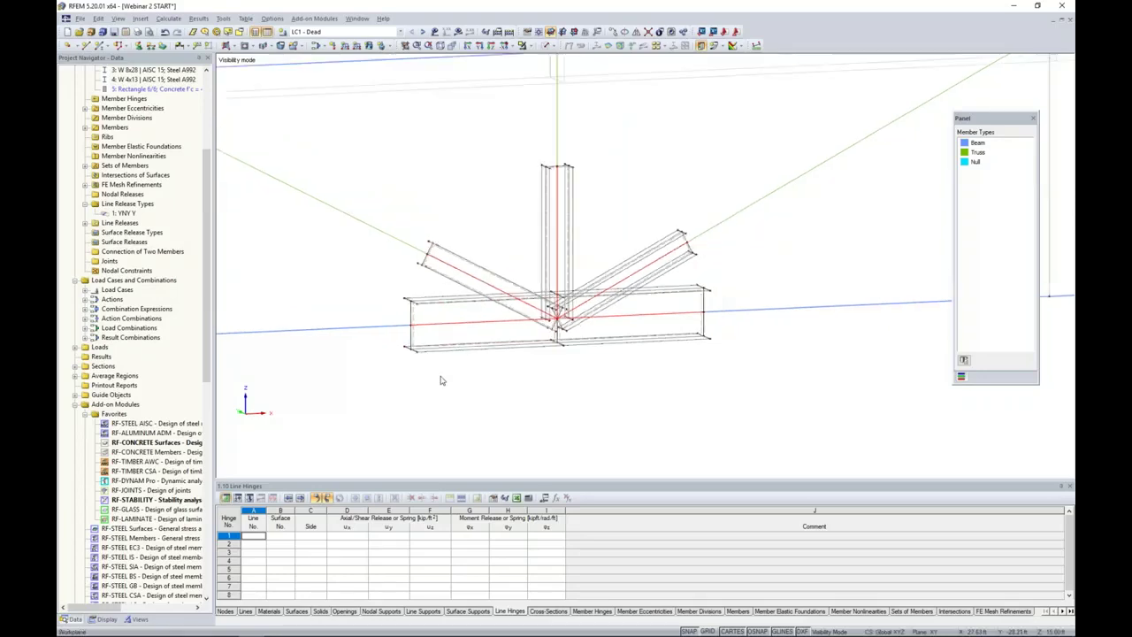
click(547, 45)
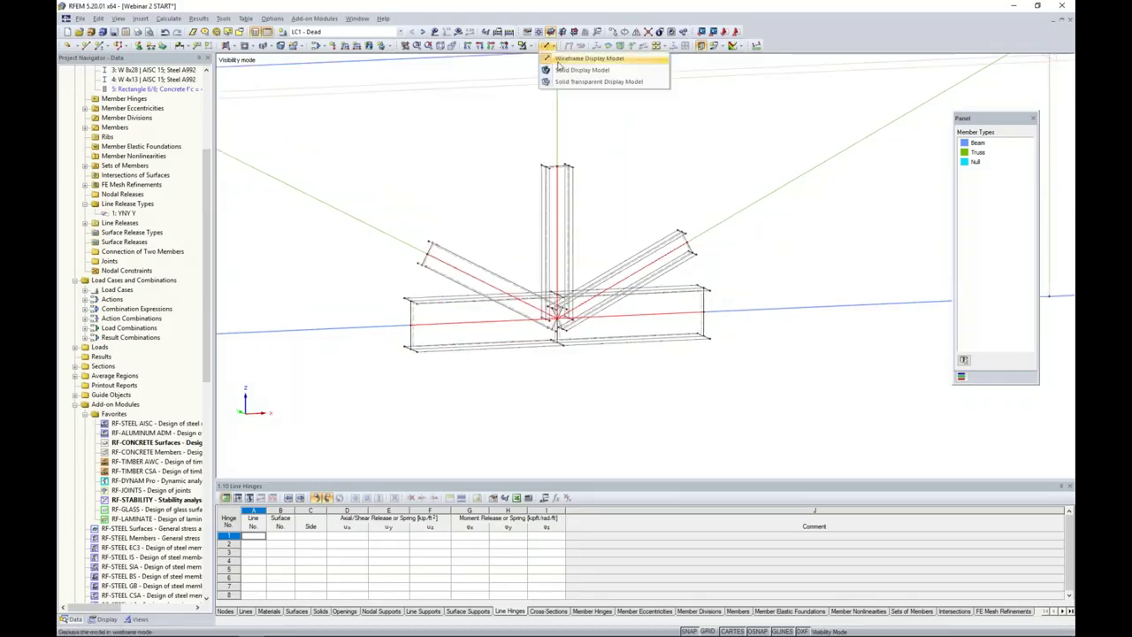
click(560, 81)
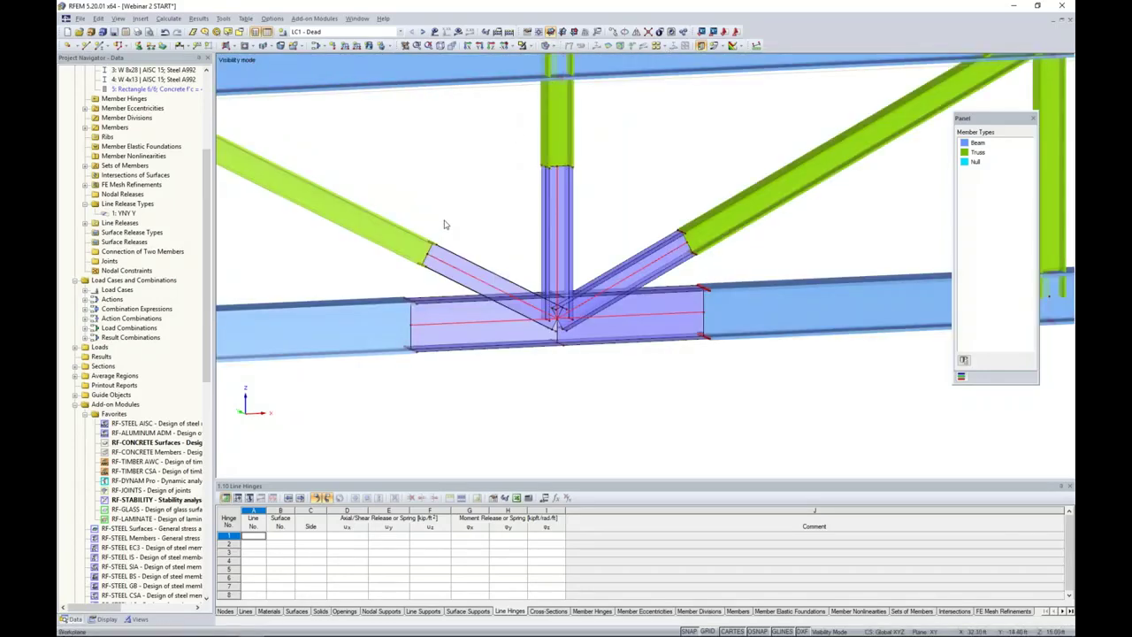
scroll(445, 225, down, 1)
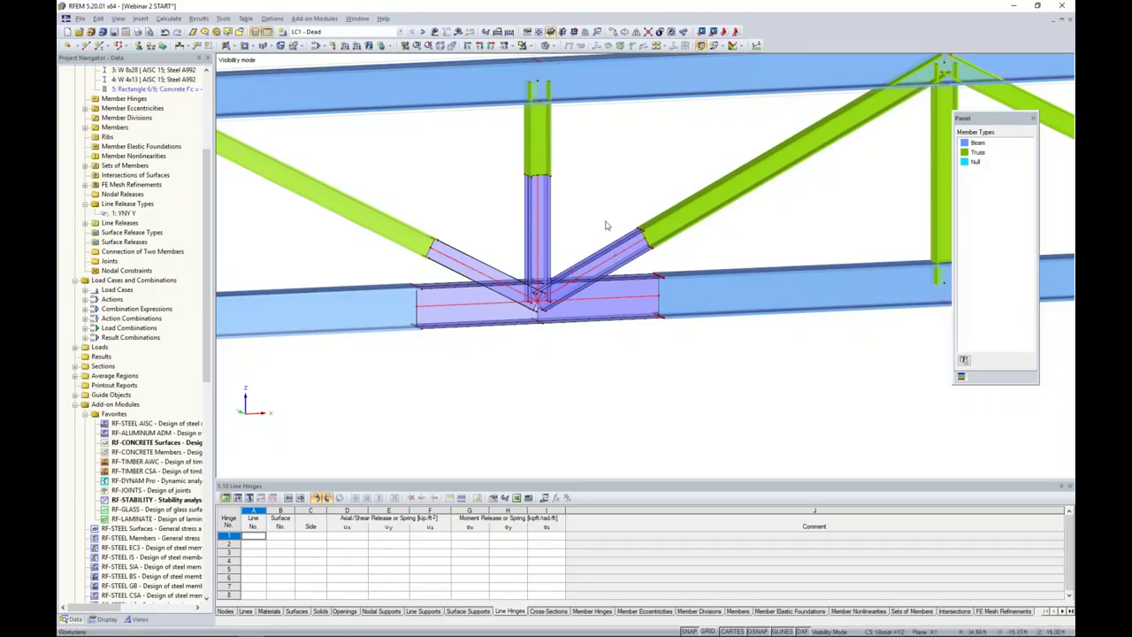
click(514, 338)
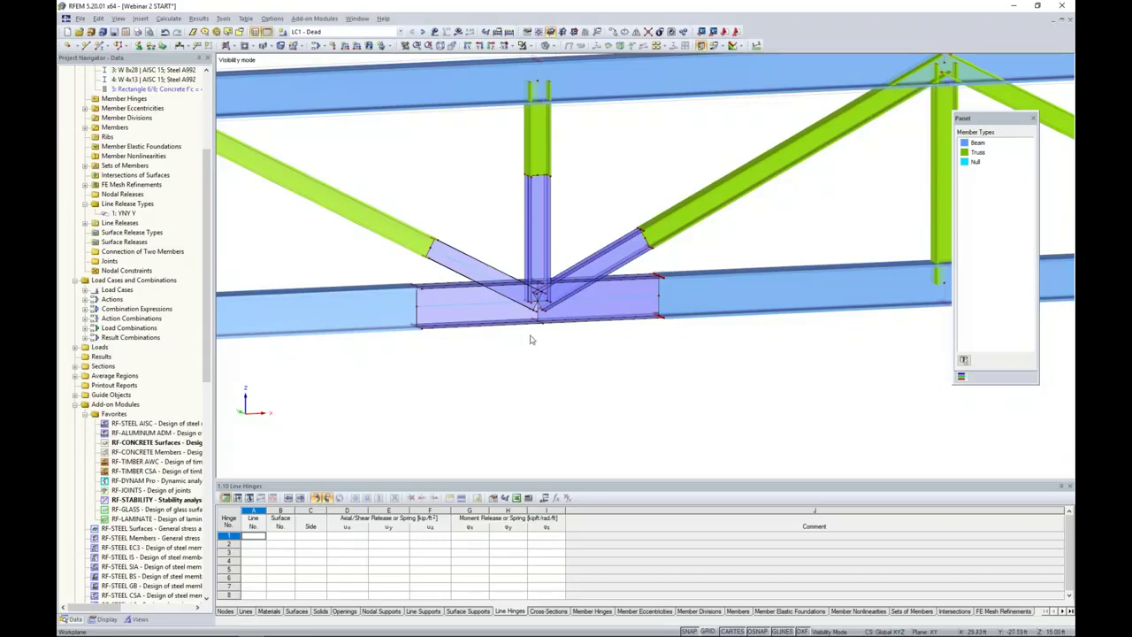
click(554, 46)
click(587, 59)
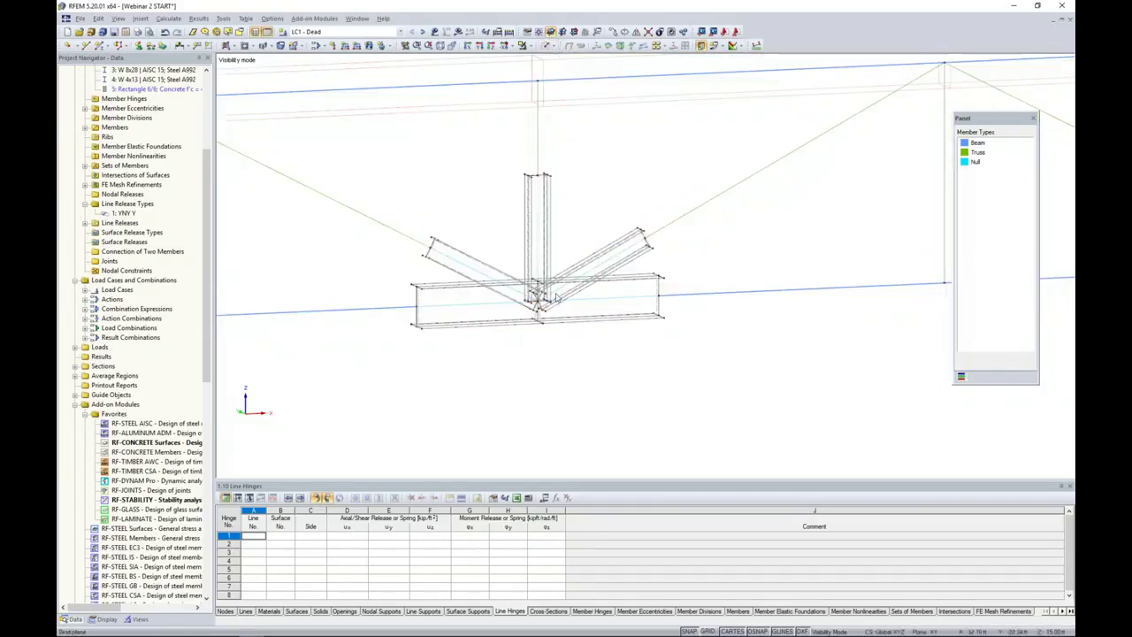
Delete the five short null members running along the centrelines of the surfaced stubs at the bottom-chord joint.
scroll(534, 336, up, 5)
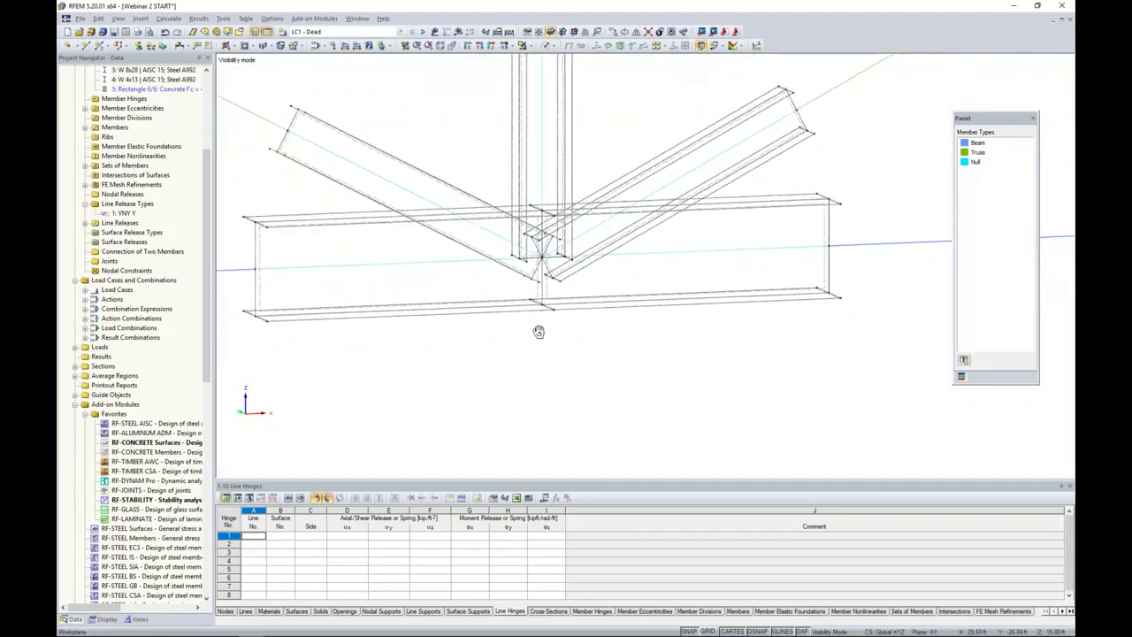
middle_drag(526, 333, 630, 383)
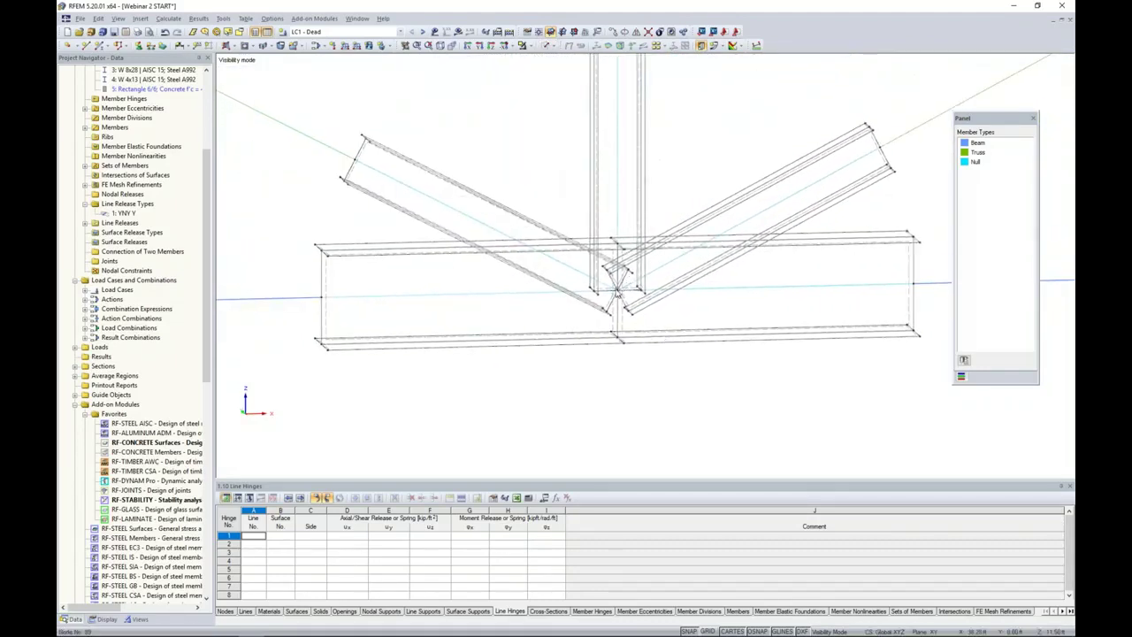
click(469, 295)
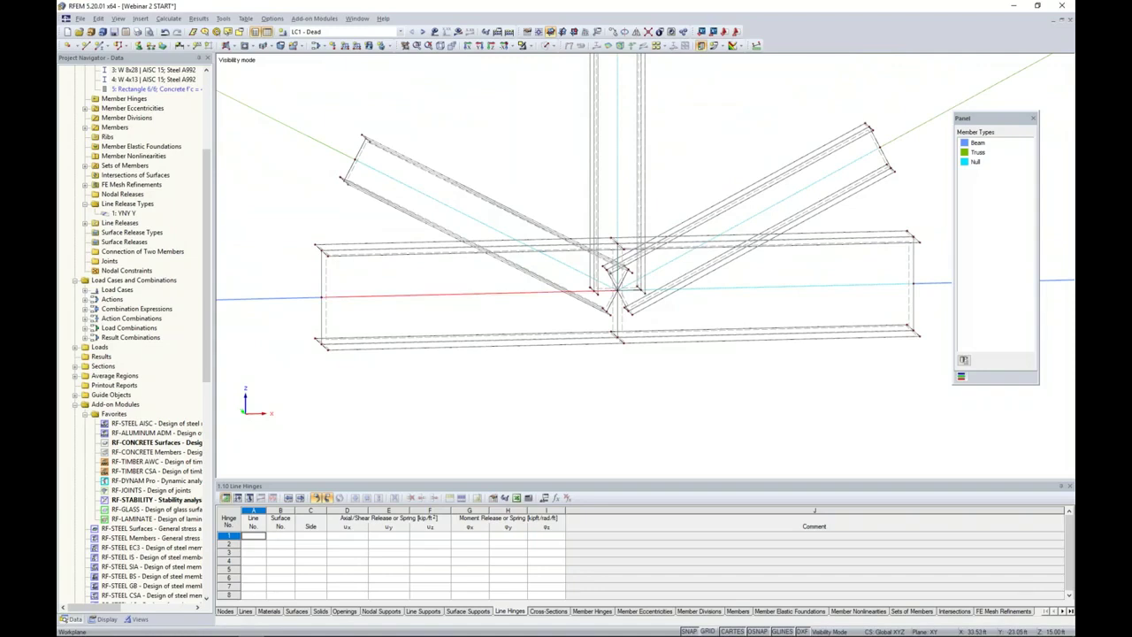
key(Delete)
click(455, 210)
key(Delete)
click(617, 145)
key(Delete)
click(762, 214)
key(Delete)
click(784, 288)
key(Delete)
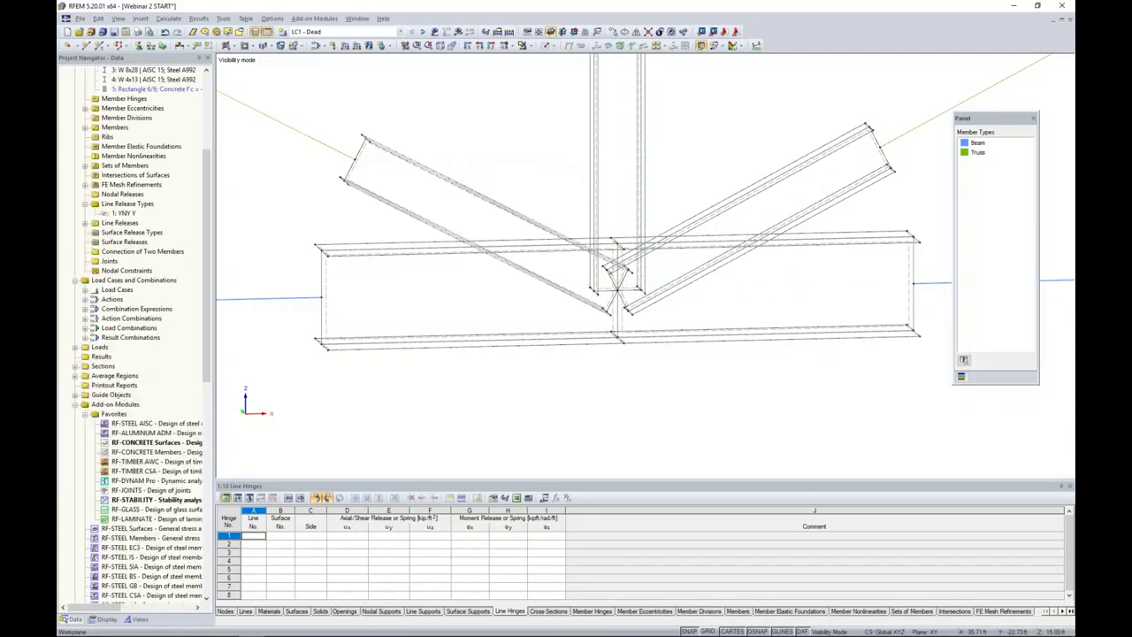
Move the lower end nodes of both left diagonal flanges back along the diagonal onto the bottom chord's top flange.
ctrl+middle_drag(694, 333, 566, 319)
scroll(567, 320, up, 5)
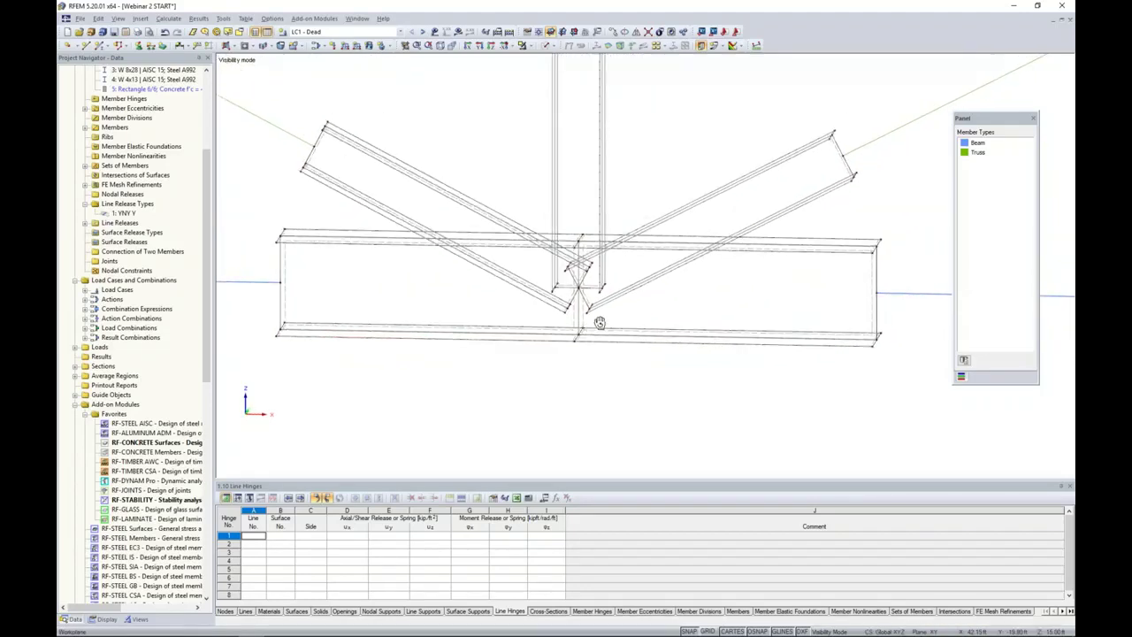
scroll(570, 320, up, 2)
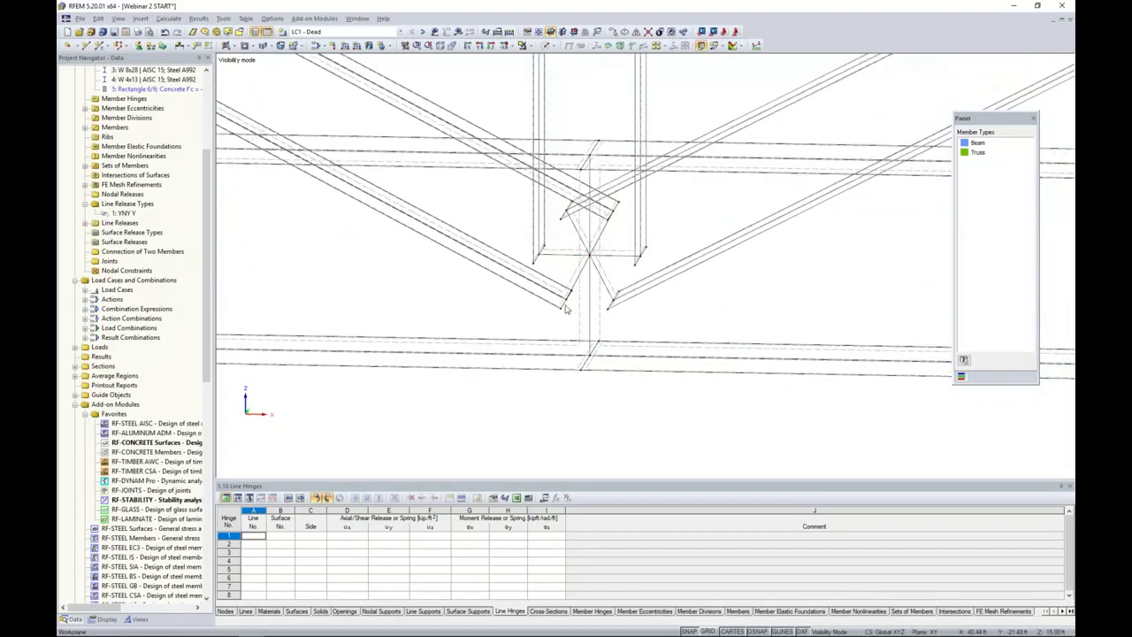
drag(551, 271, 584, 327)
click(285, 152)
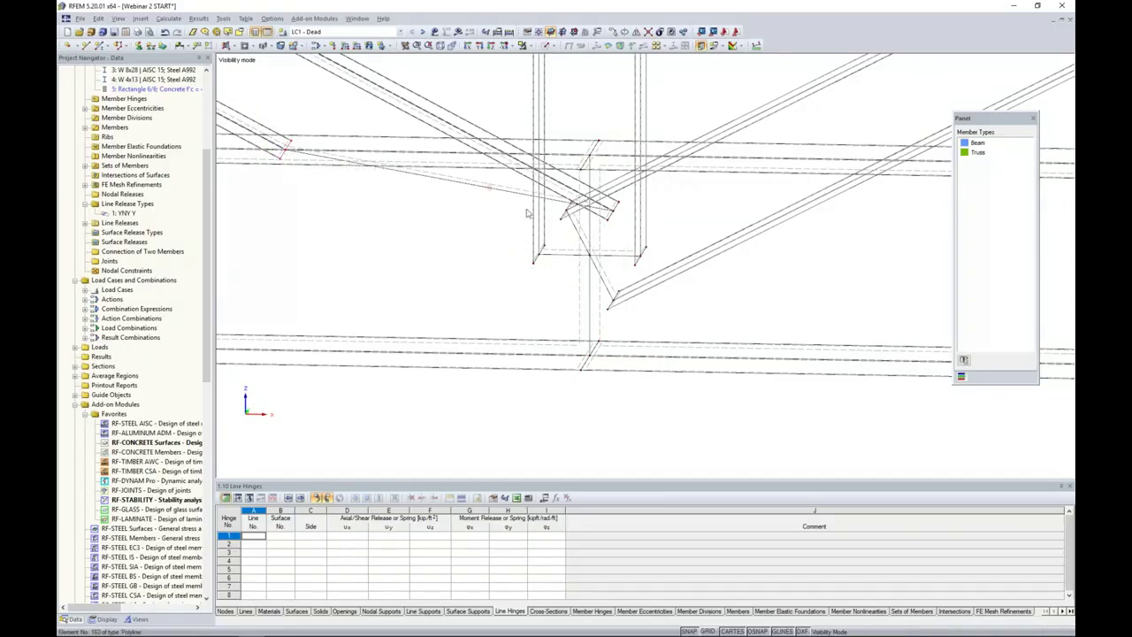
middle_drag(619, 224, 626, 228)
scroll(619, 229, up, 2)
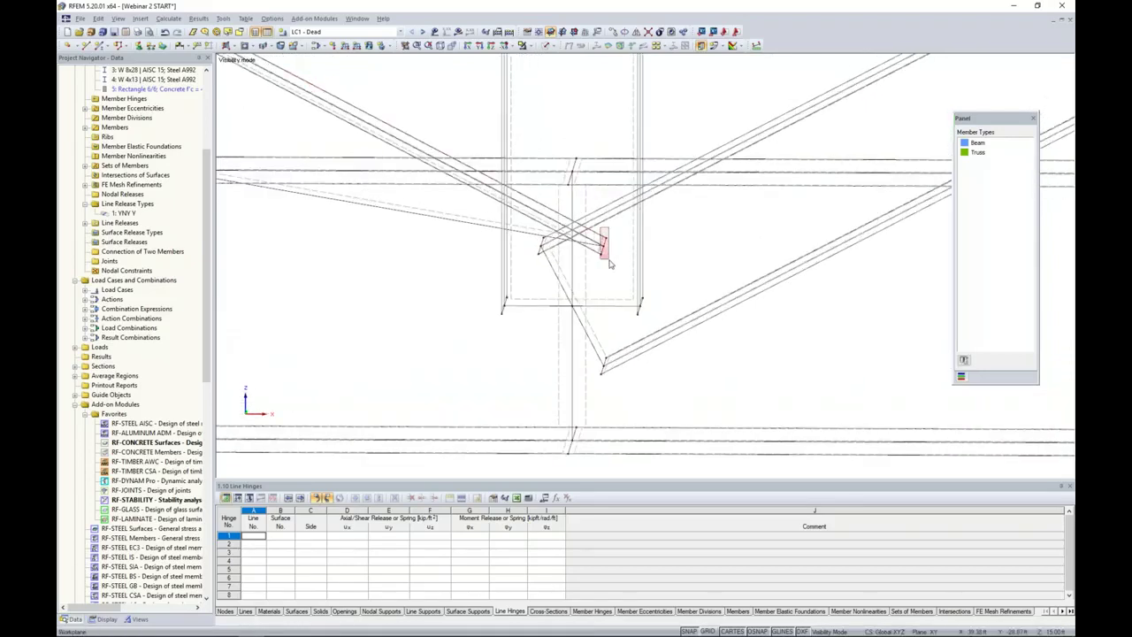
click(604, 250)
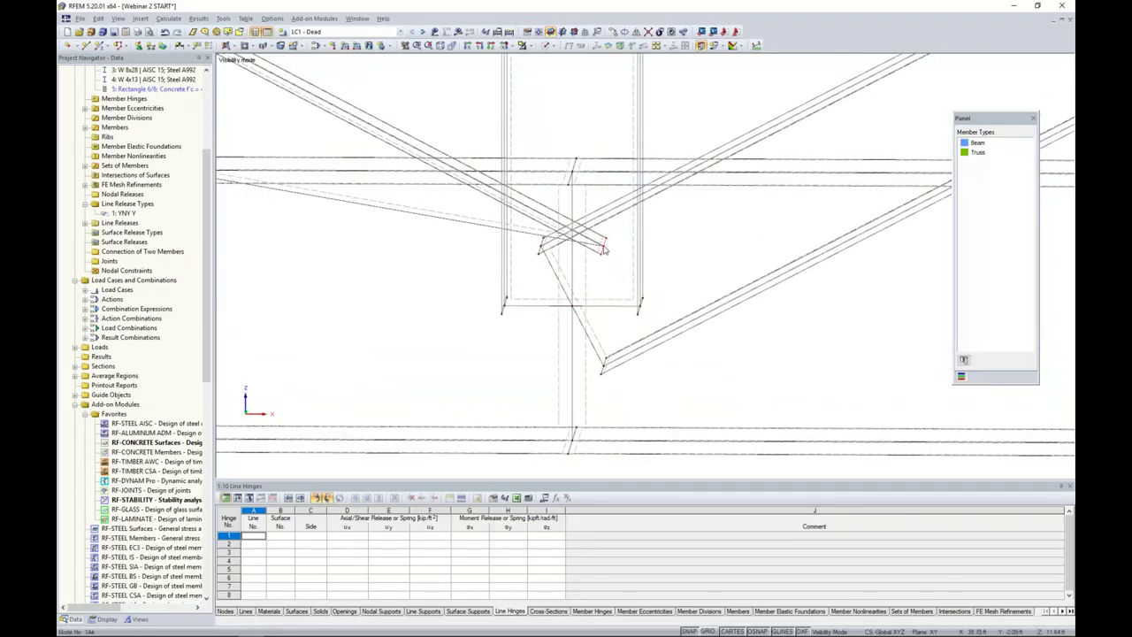
click(459, 177)
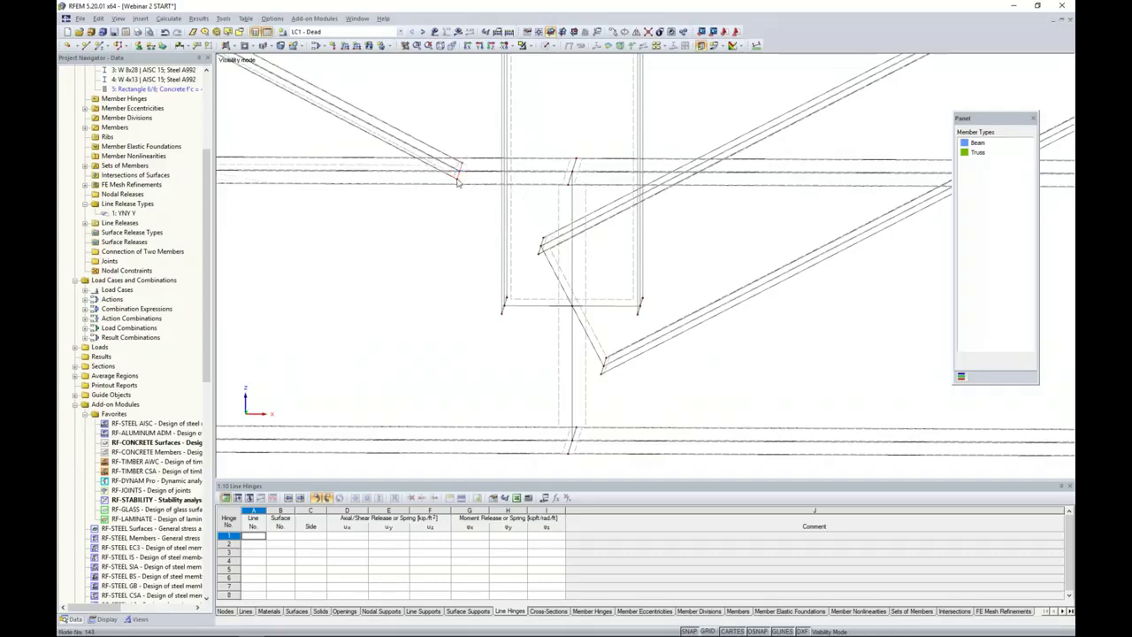
Move the lower end nodes of both right diagonal flanges back along the diagonal onto the bottom chord's top flange.
scroll(487, 205, down, 2)
scroll(488, 205, down, 1)
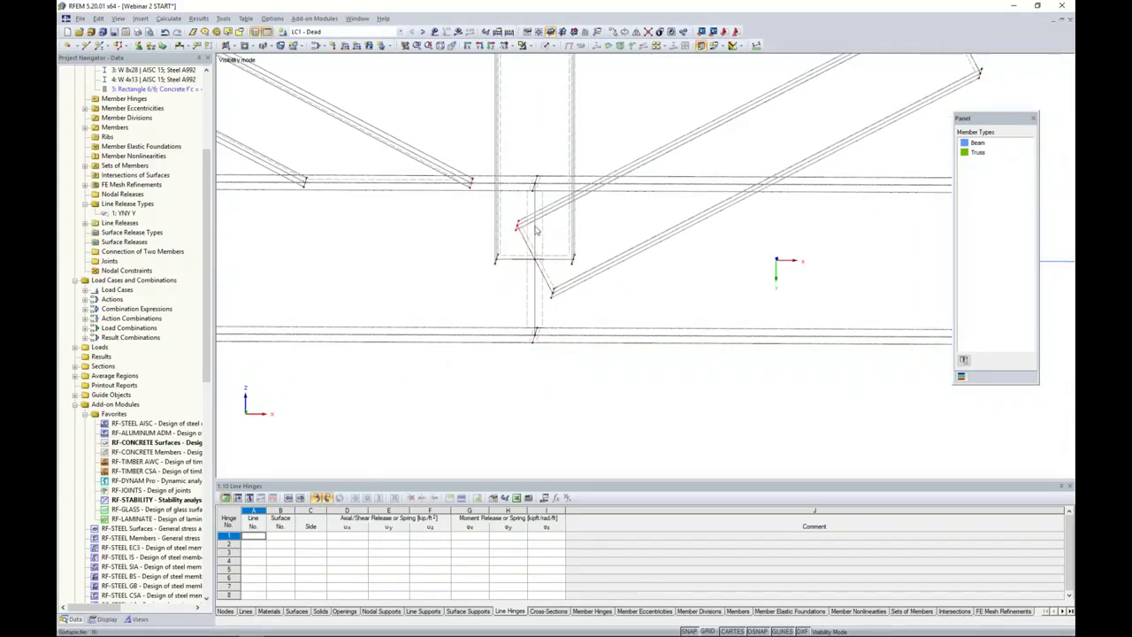
scroll(526, 240, up, 2)
drag(513, 228, 623, 171)
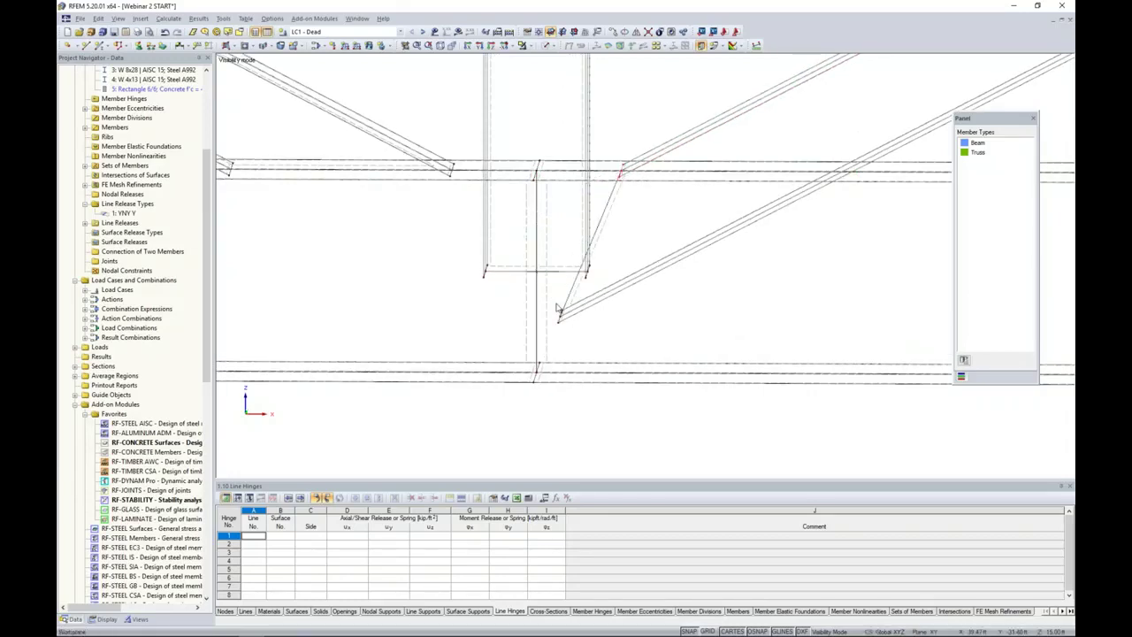
drag(567, 324, 837, 180)
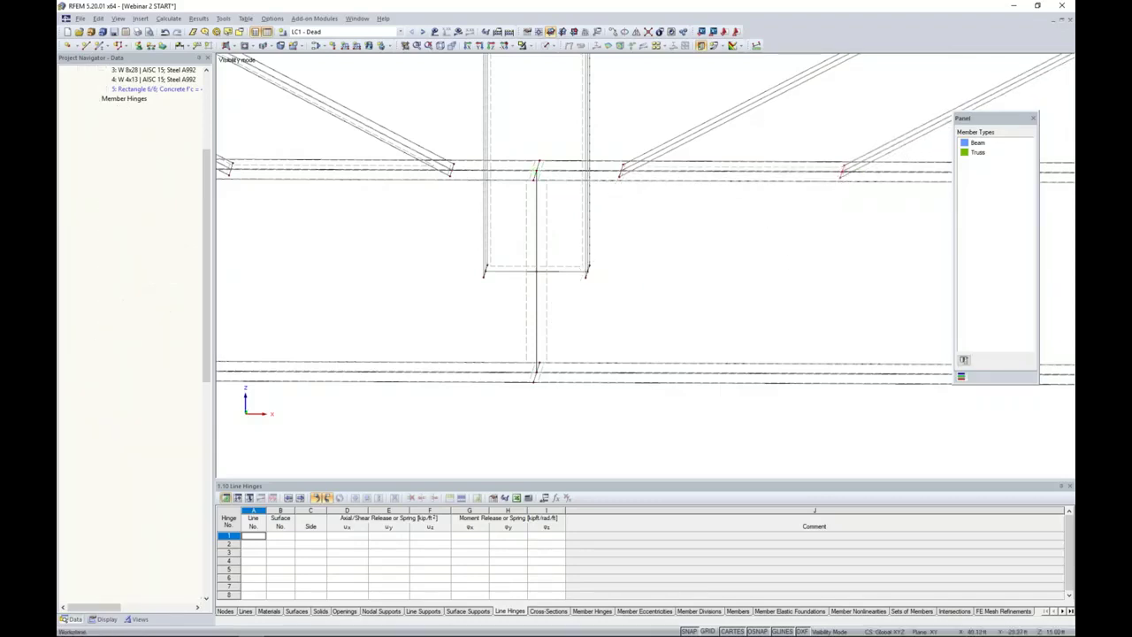
Move the lower end nodes of both flanges of the vertical stub up onto the bottom chord's top flange.
drag(472, 258, 499, 296)
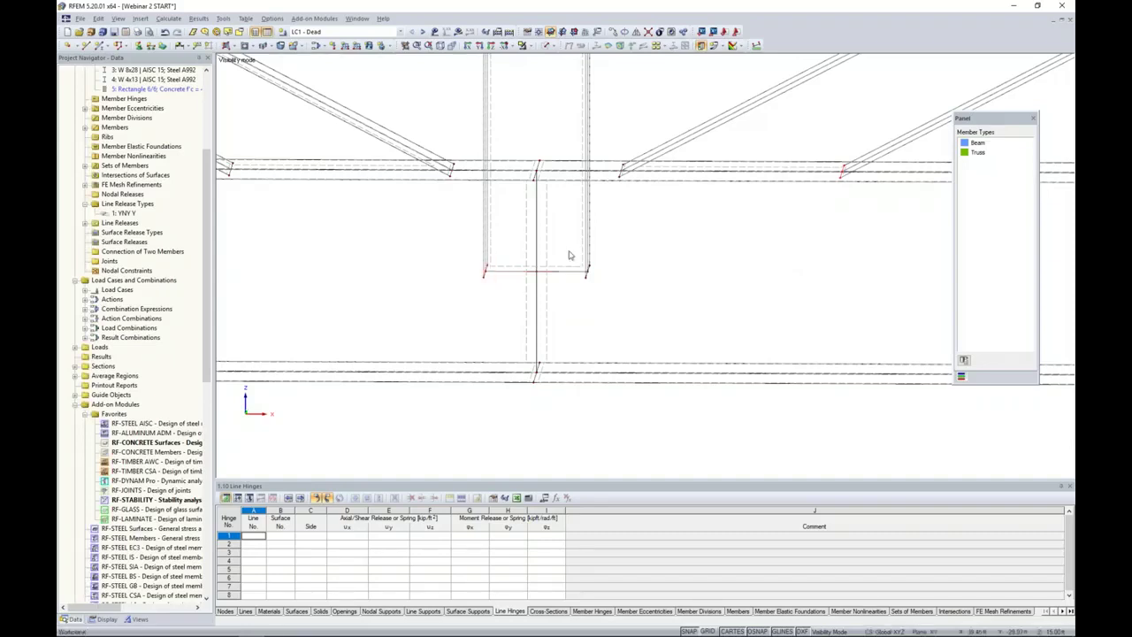
drag(570, 256, 589, 286)
scroll(608, 264, up, 1)
scroll(611, 263, up, 4)
scroll(611, 263, down, 2)
ctrl+middle_drag(611, 262, 596, 324)
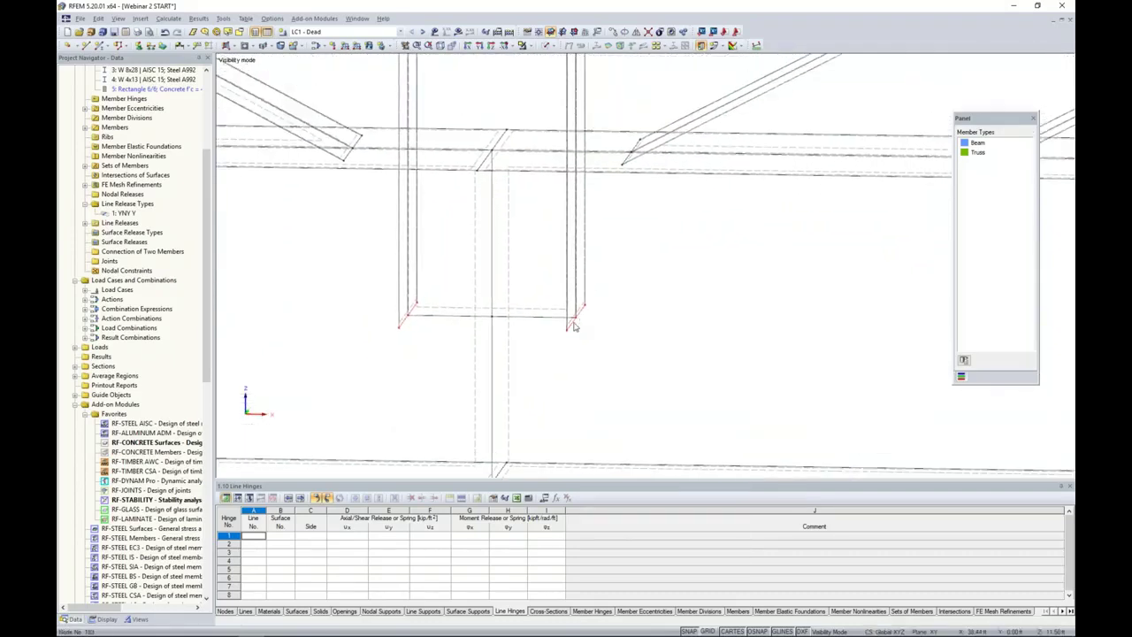
drag(582, 282, 576, 152)
scroll(602, 234, down, 5)
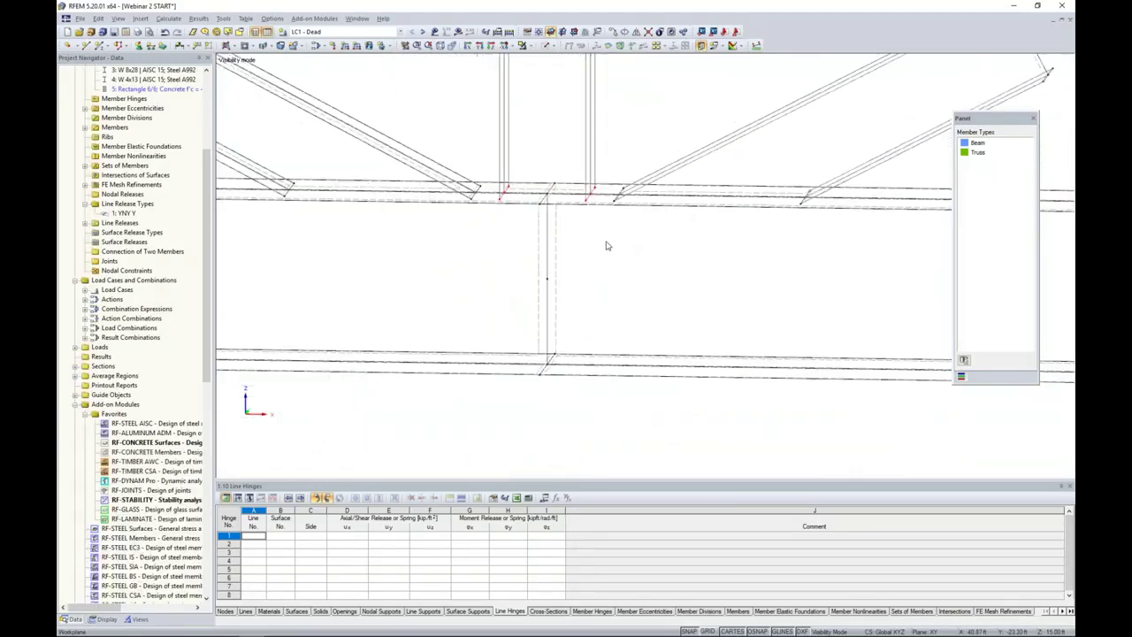
Set up a new polygonal surface with Rigid stiffness for capping the stub ends.
ctrl+middle_drag(520, 356, 633, 397)
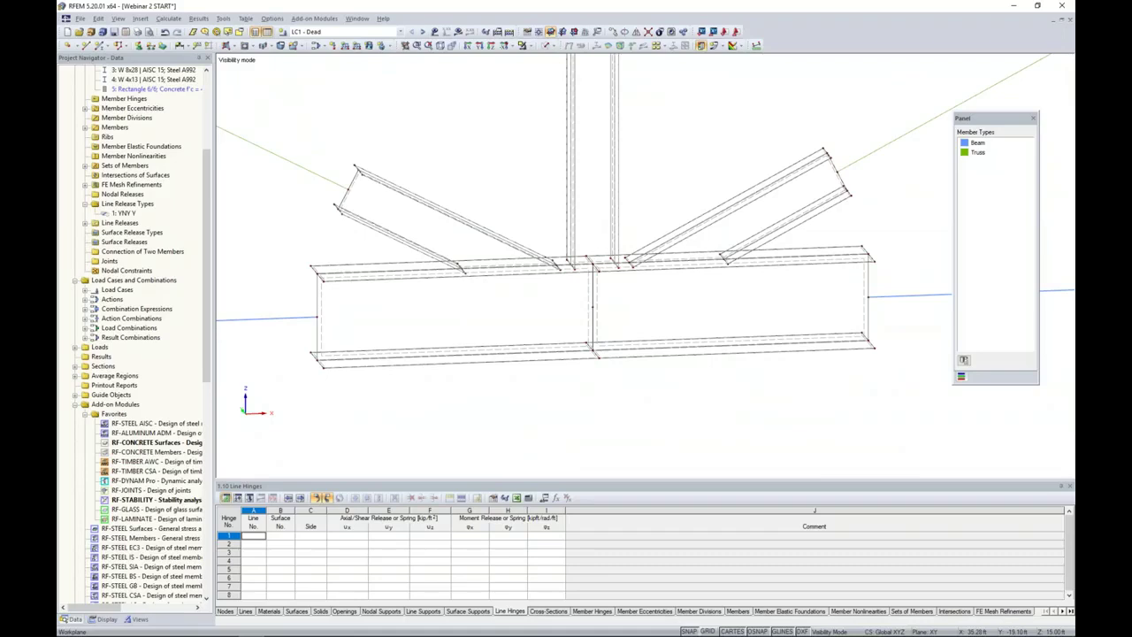
ctrl+middle_drag(633, 397, 620, 368)
middle_drag(414, 395, 459, 410)
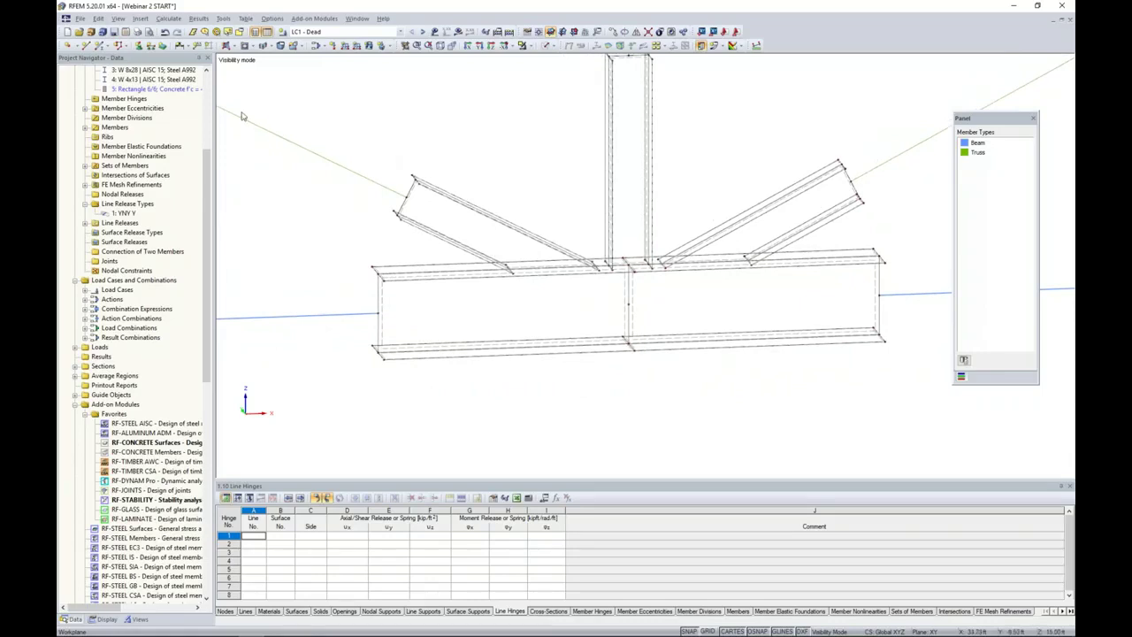
scroll(405, 206, up, 1)
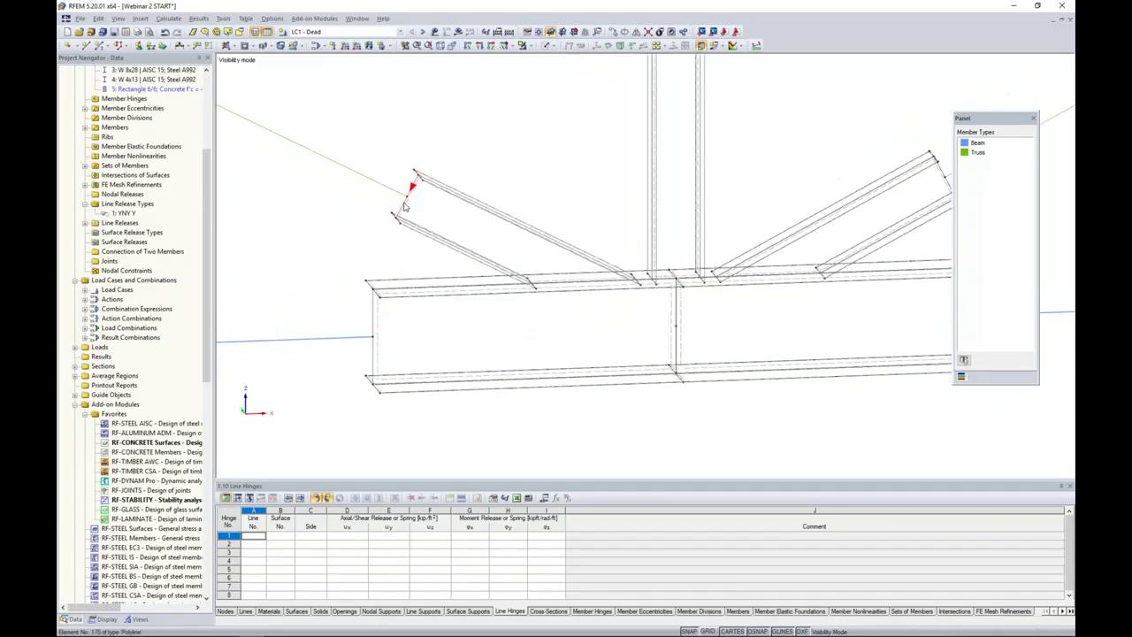
scroll(408, 208, up, 1)
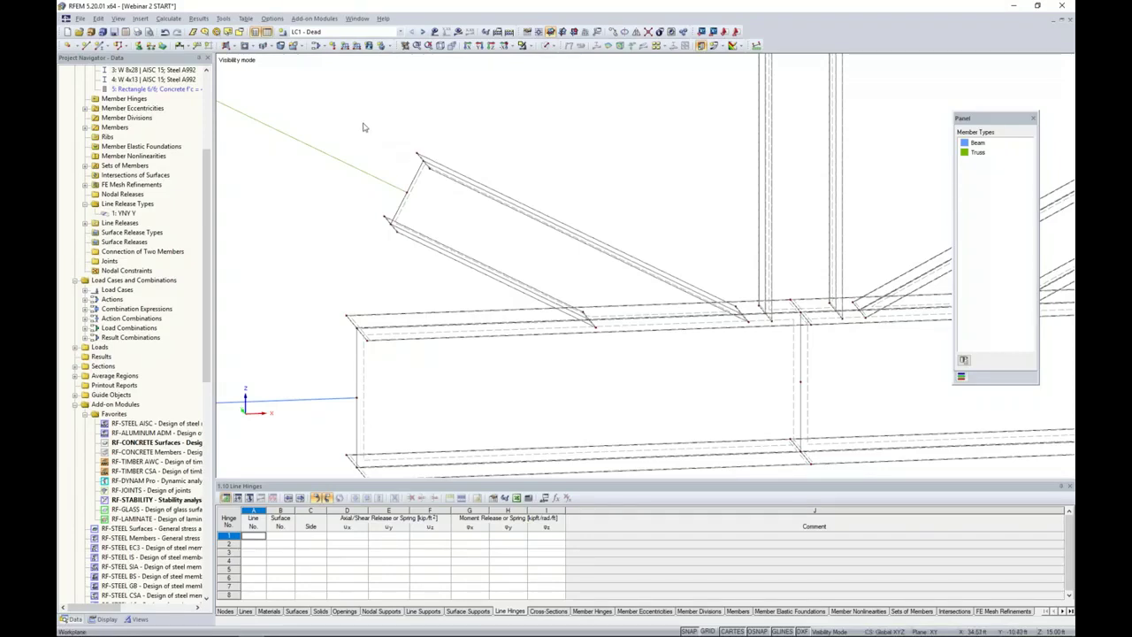
click(232, 46)
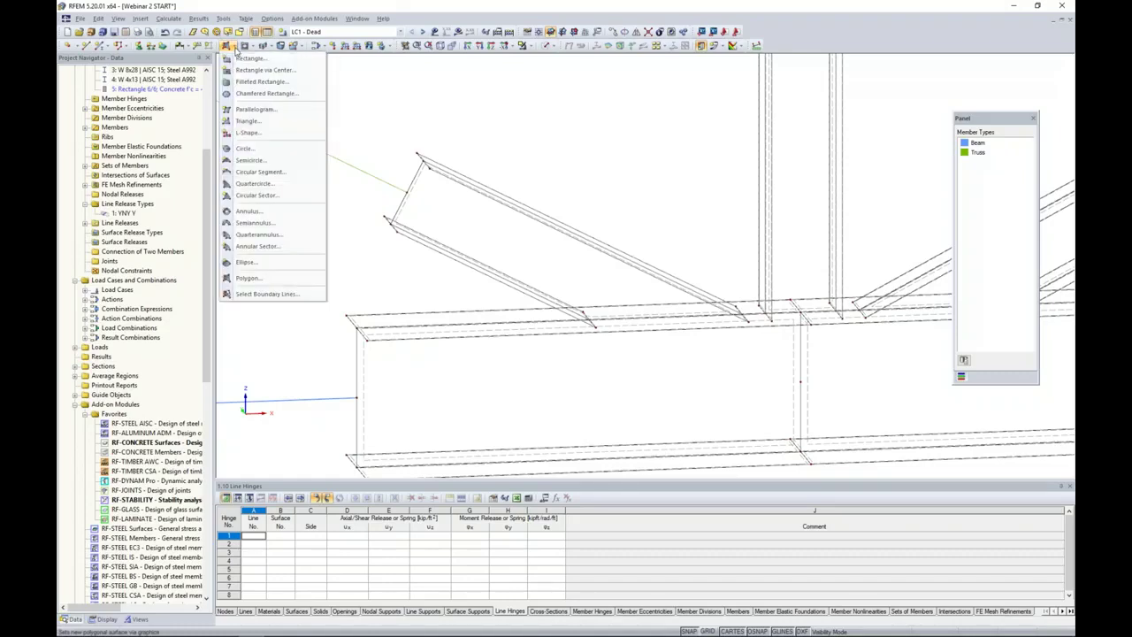
click(246, 278)
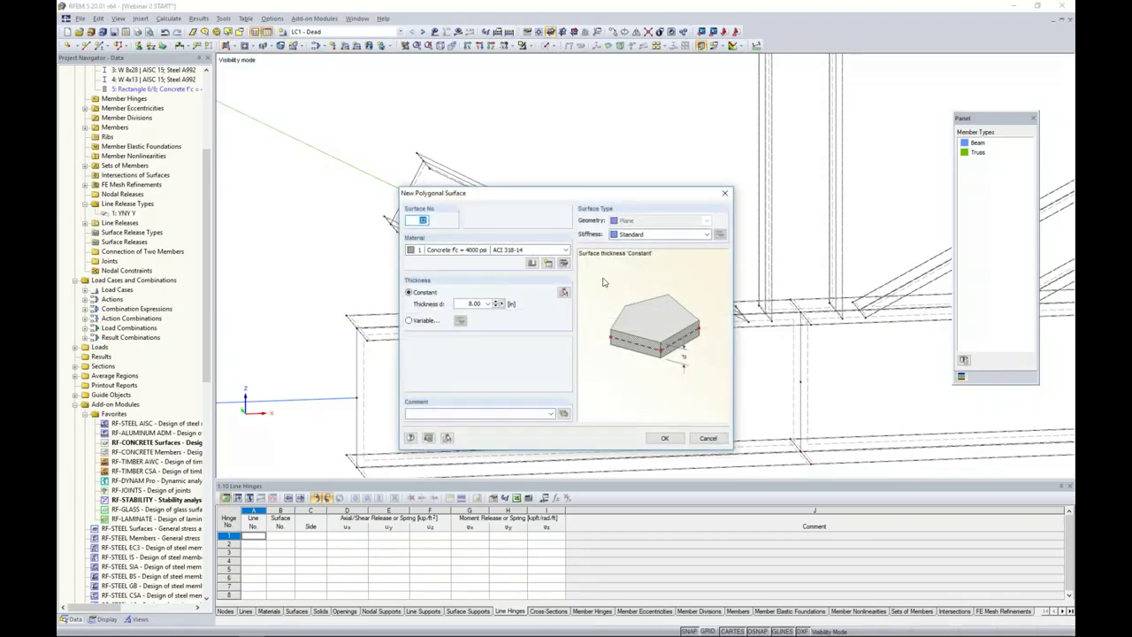
click(643, 235)
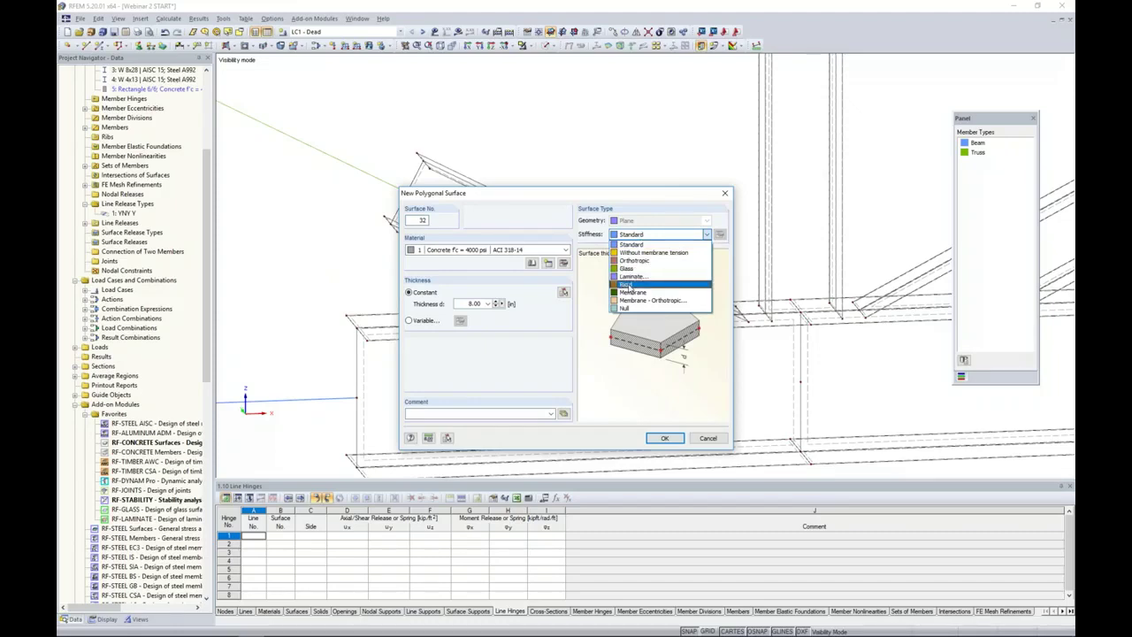
click(630, 284)
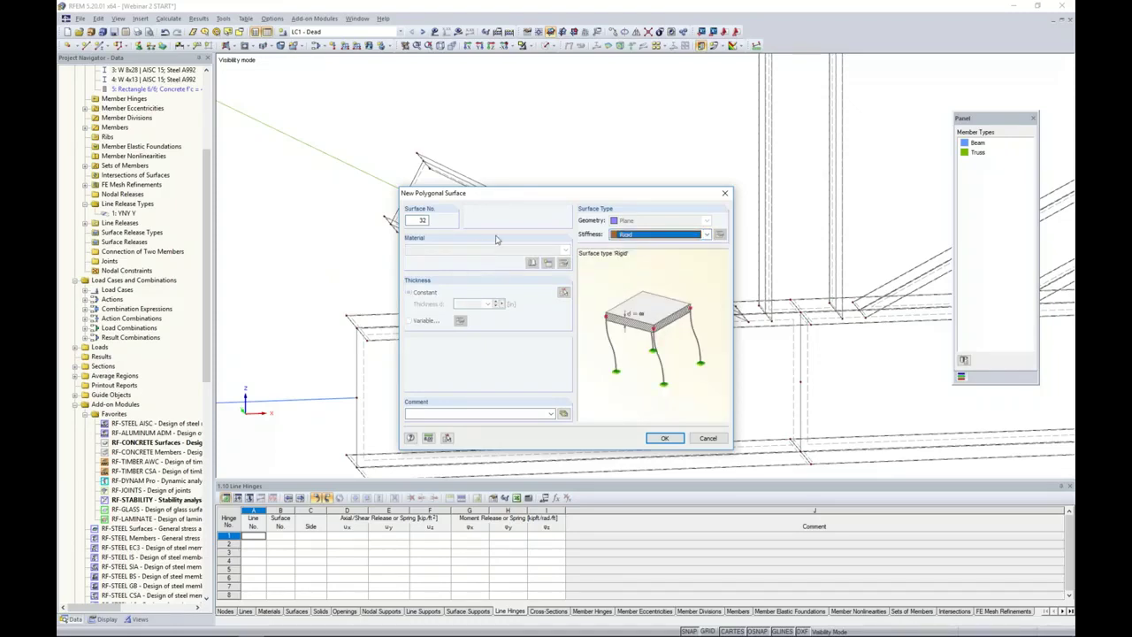
drag(502, 197, 523, 157)
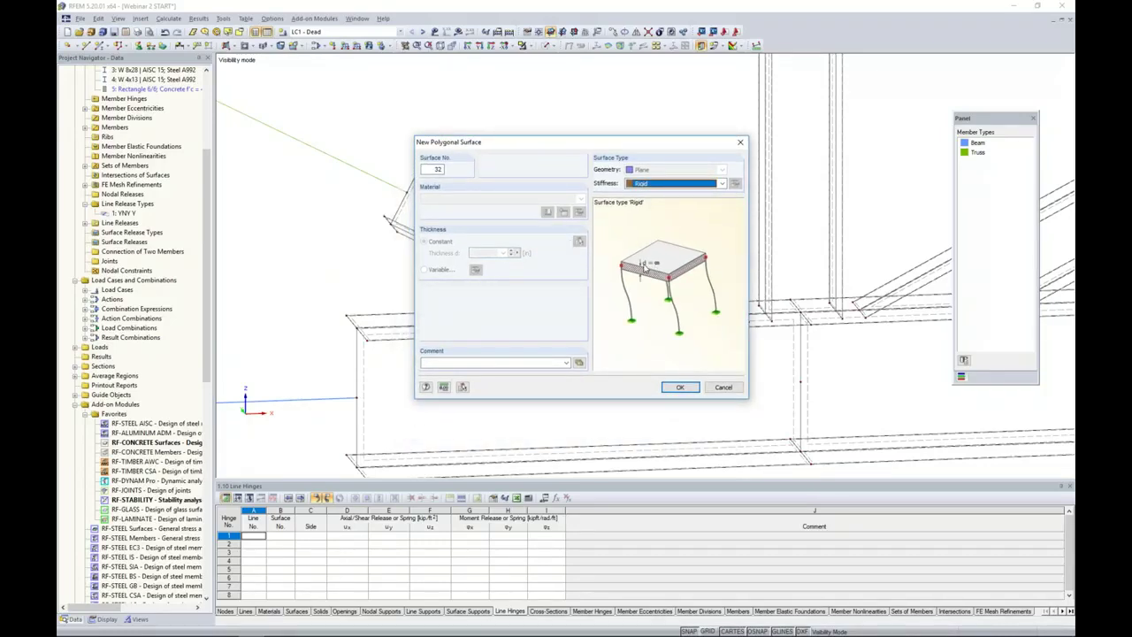
click(677, 389)
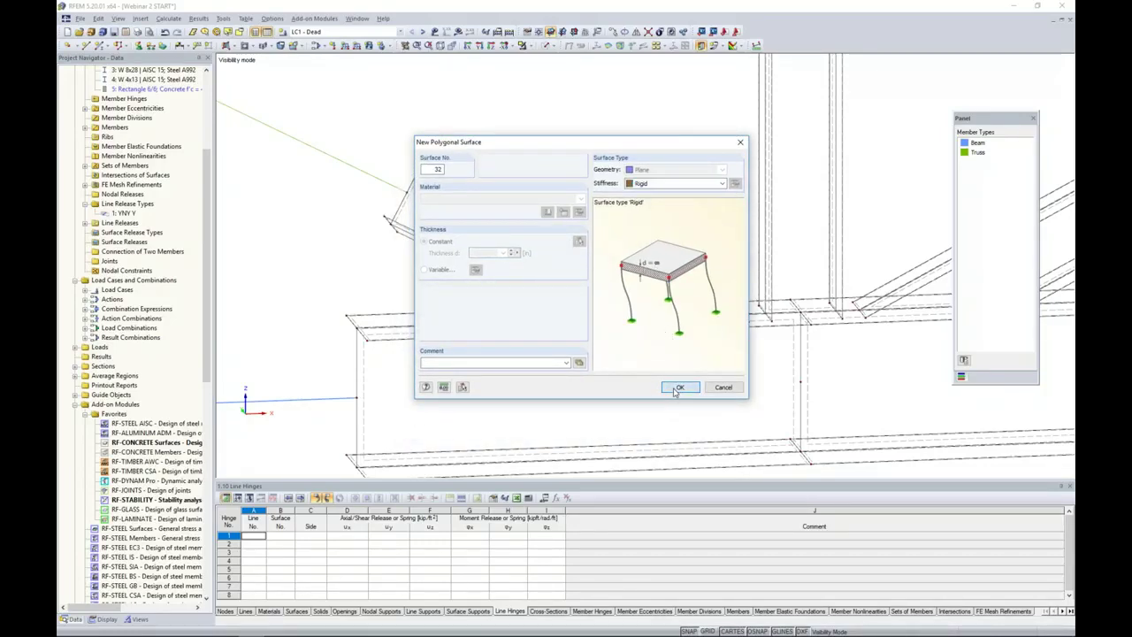
Draw the rigid surface across the open upper end of the left diagonal stub through its flange corner nodes.
scroll(419, 158, up, 3)
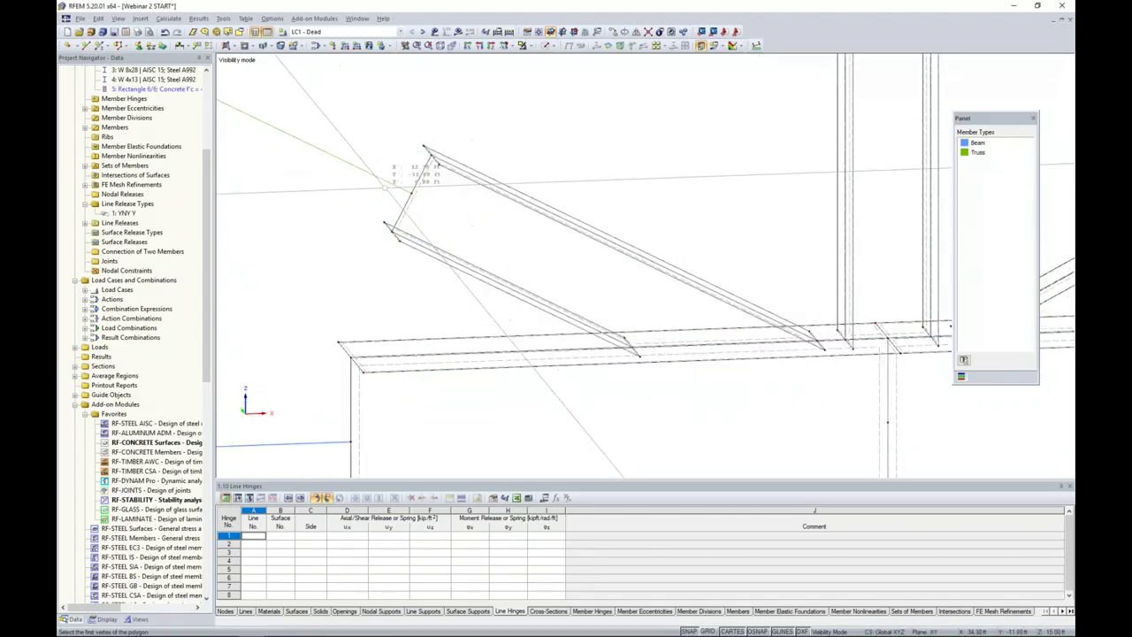
click(431, 137)
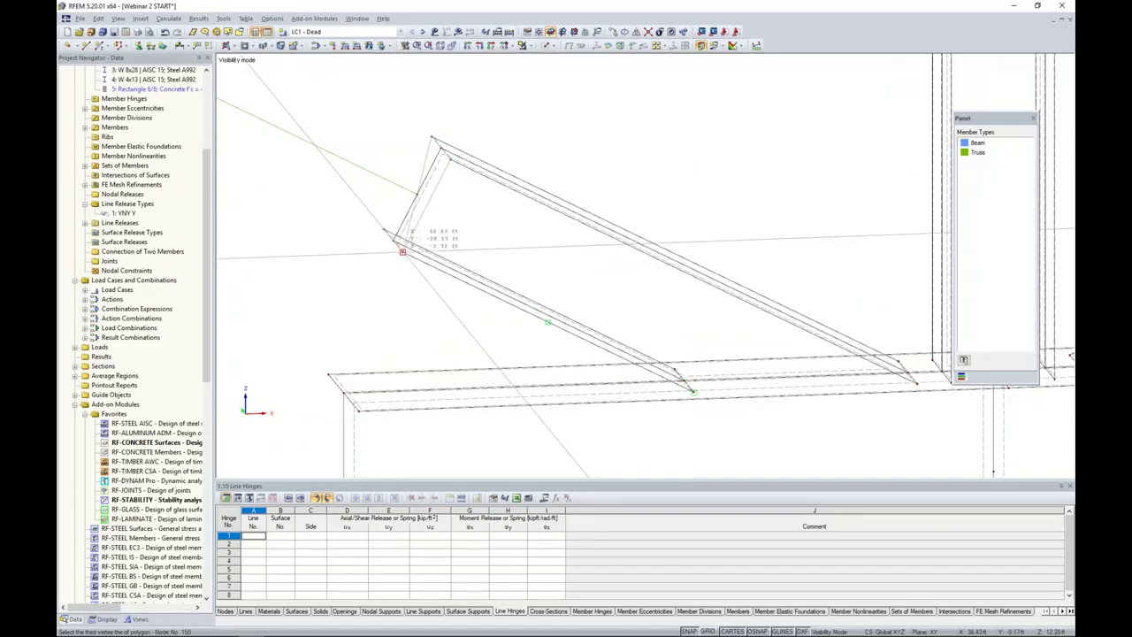
click(385, 229)
double_click(385, 230)
Draw a rigid surface across the left end of the bottom-chord stub through its flange corner nodes.
middle_drag(409, 323, 476, 131)
click(396, 178)
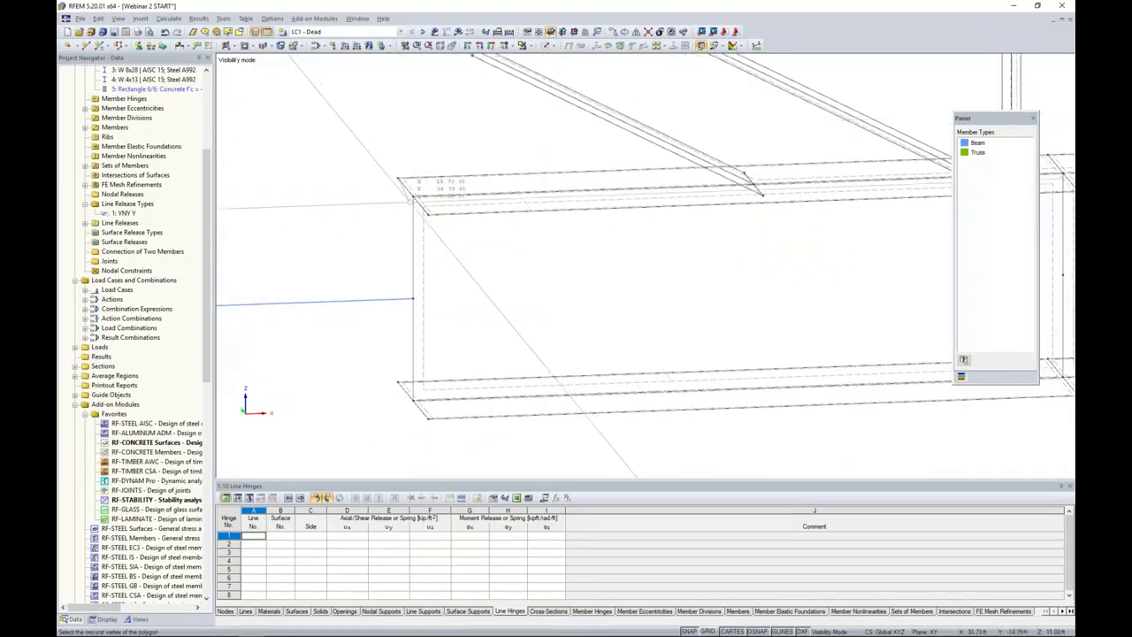
click(427, 215)
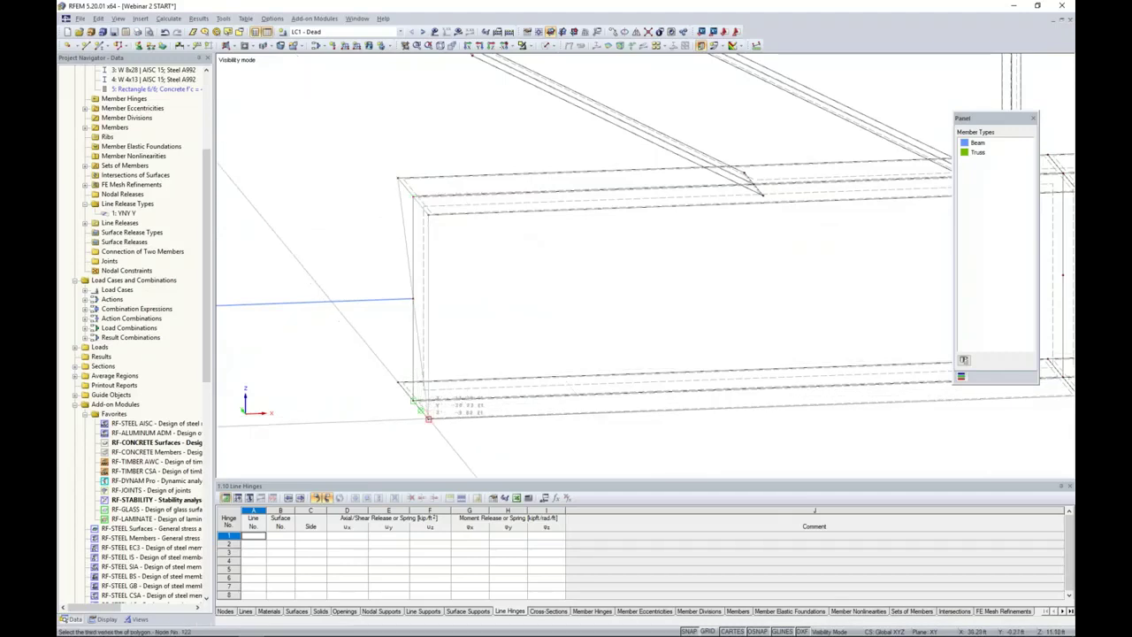
click(398, 381)
Draw a rigid surface across the top end of the vertical stub through its flange corner nodes.
scroll(490, 306, down, 4)
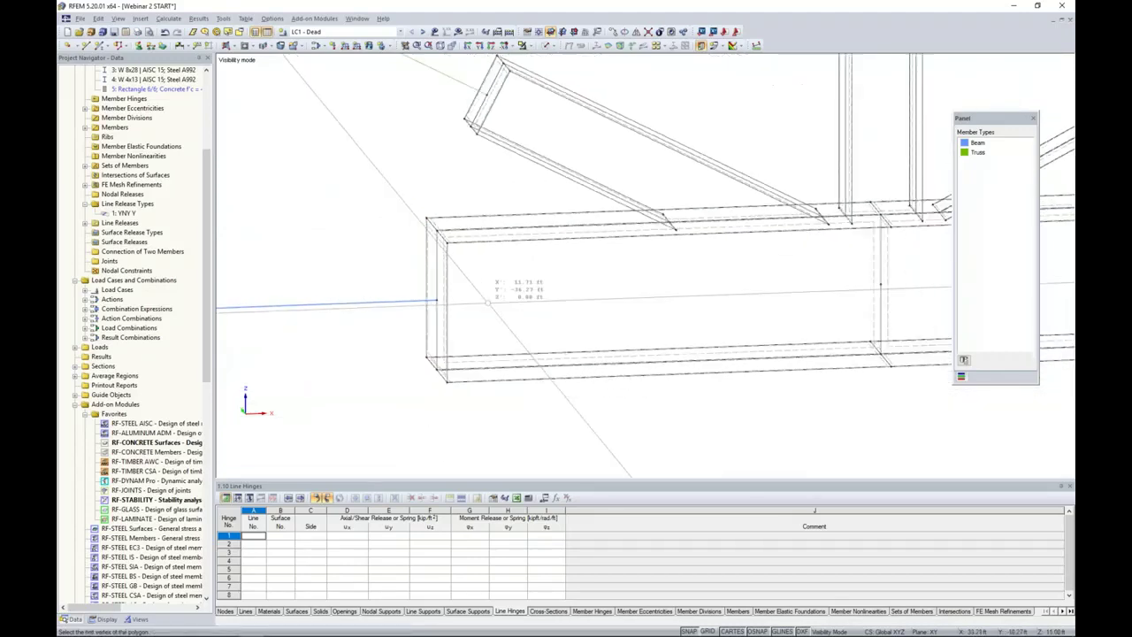
middle_drag(701, 145, 580, 329)
scroll(632, 172, up, 4)
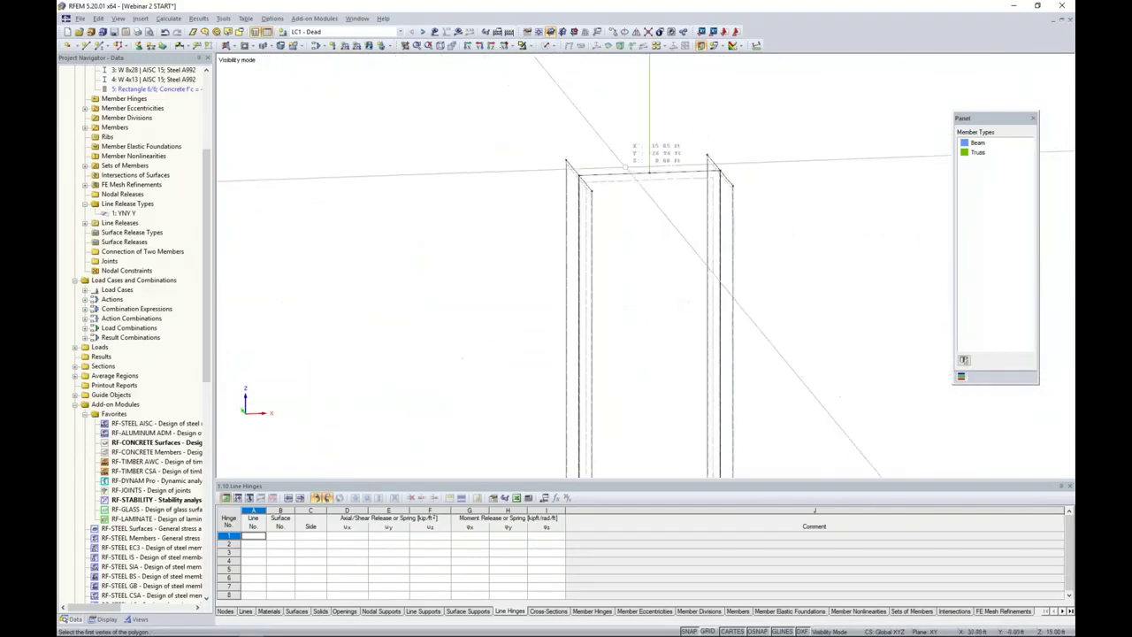
click(561, 159)
click(716, 152)
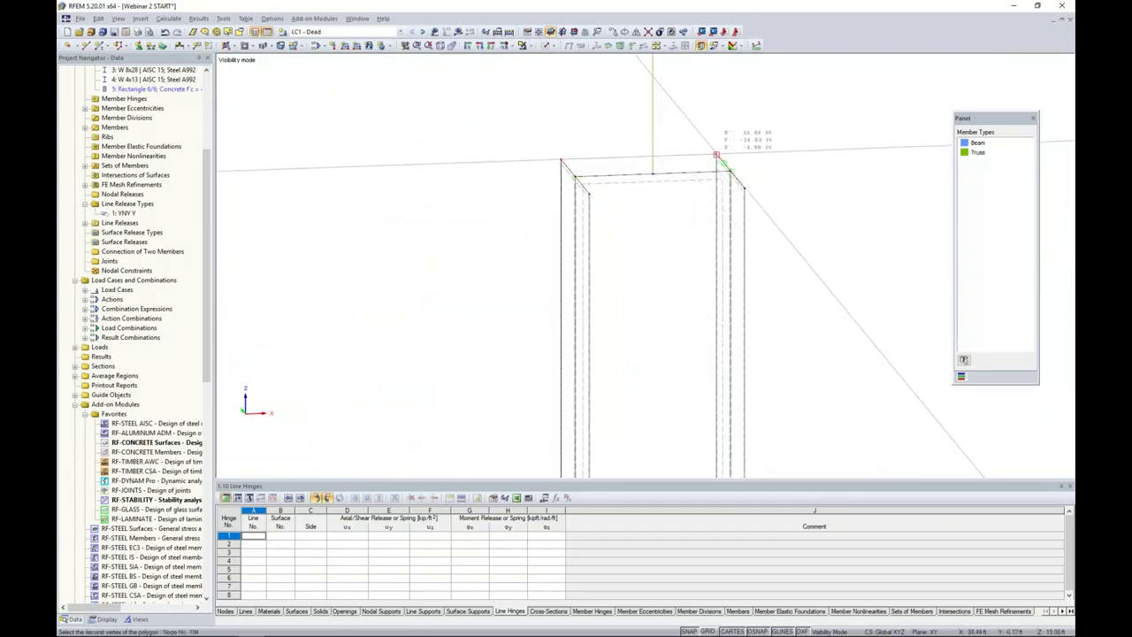
double_click(588, 193)
Try to draw a rigid surface across the open end of the right diagonal stub, and undo it.
middle_drag(805, 309, 728, 278)
scroll(727, 278, up, 5)
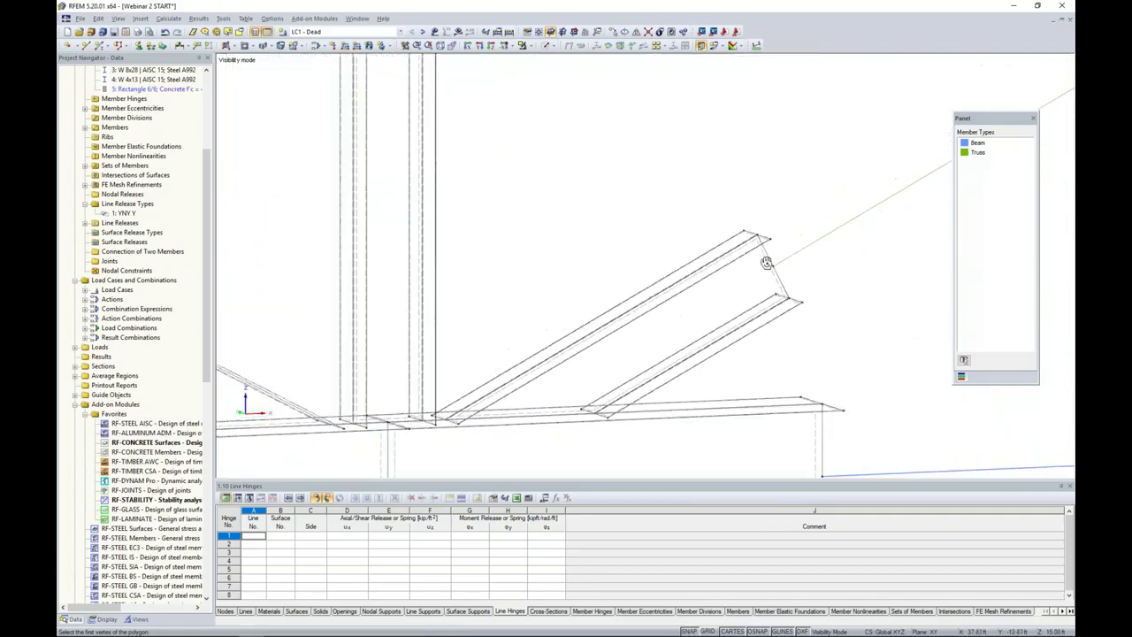
click(632, 190)
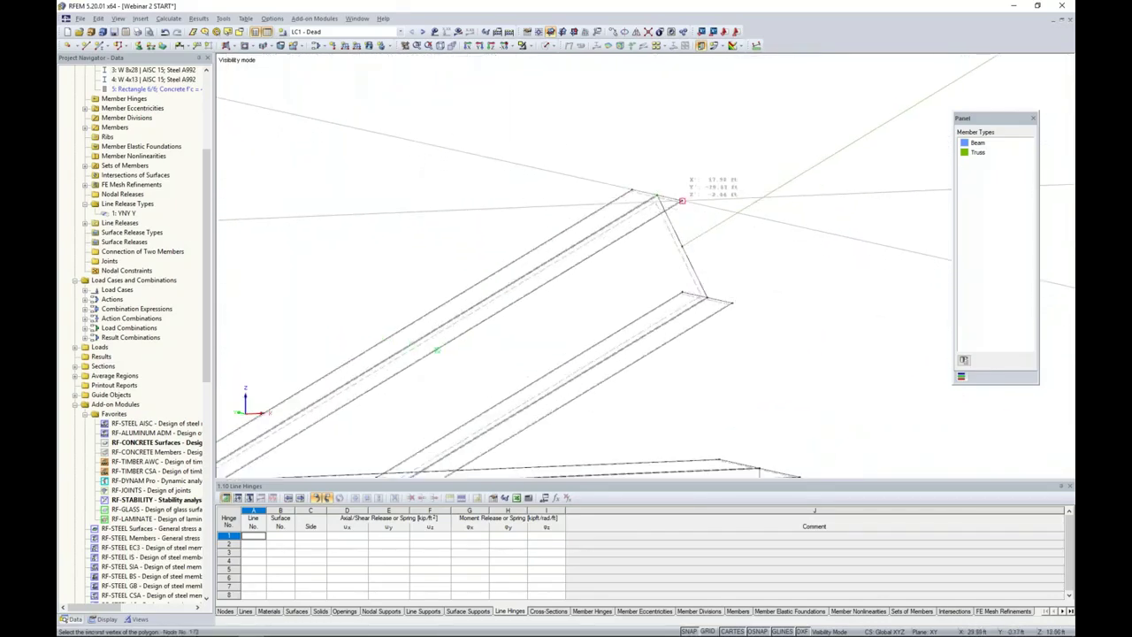
click(681, 202)
click(732, 304)
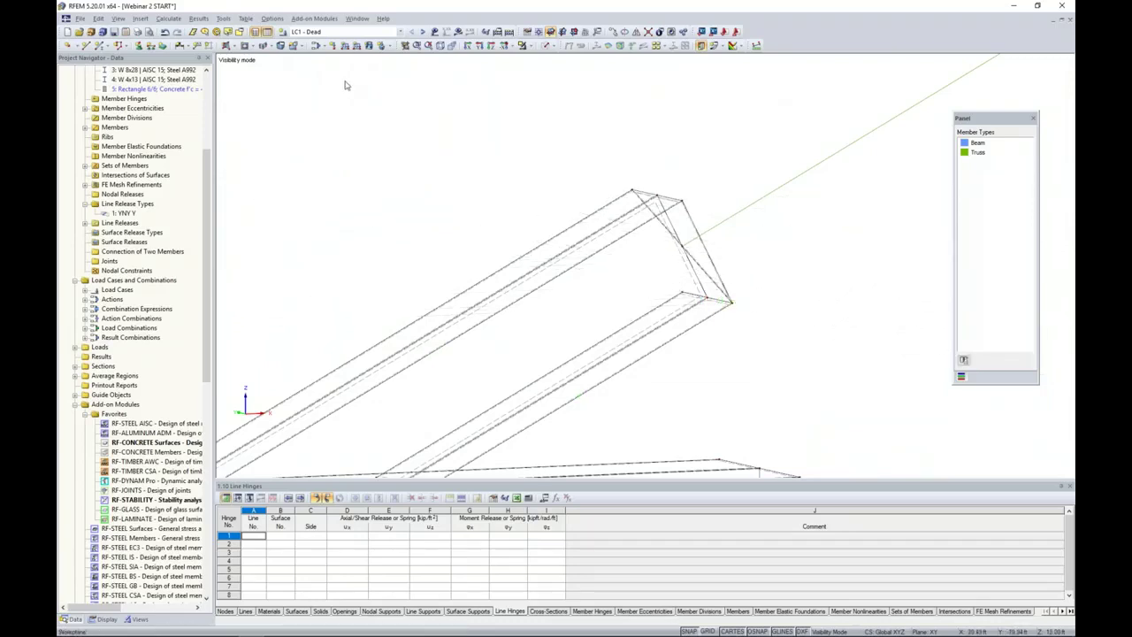
click(165, 33)
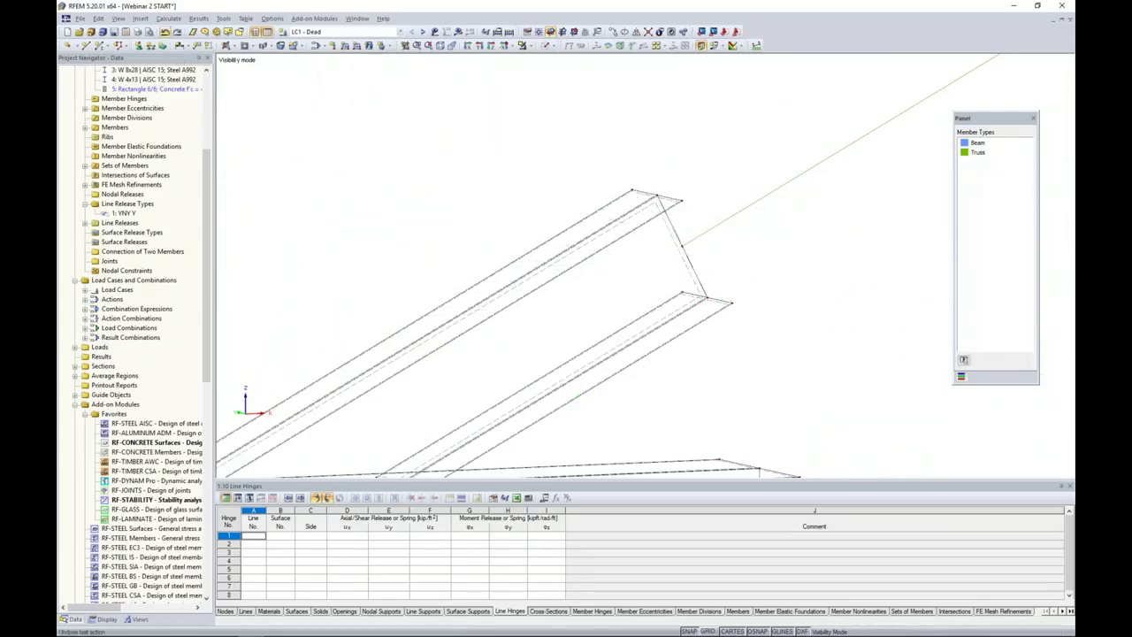
Start a new Rigid polygonal surface and draw it across the right diagonal stub's open end through its flange corner nodes.
click(227, 46)
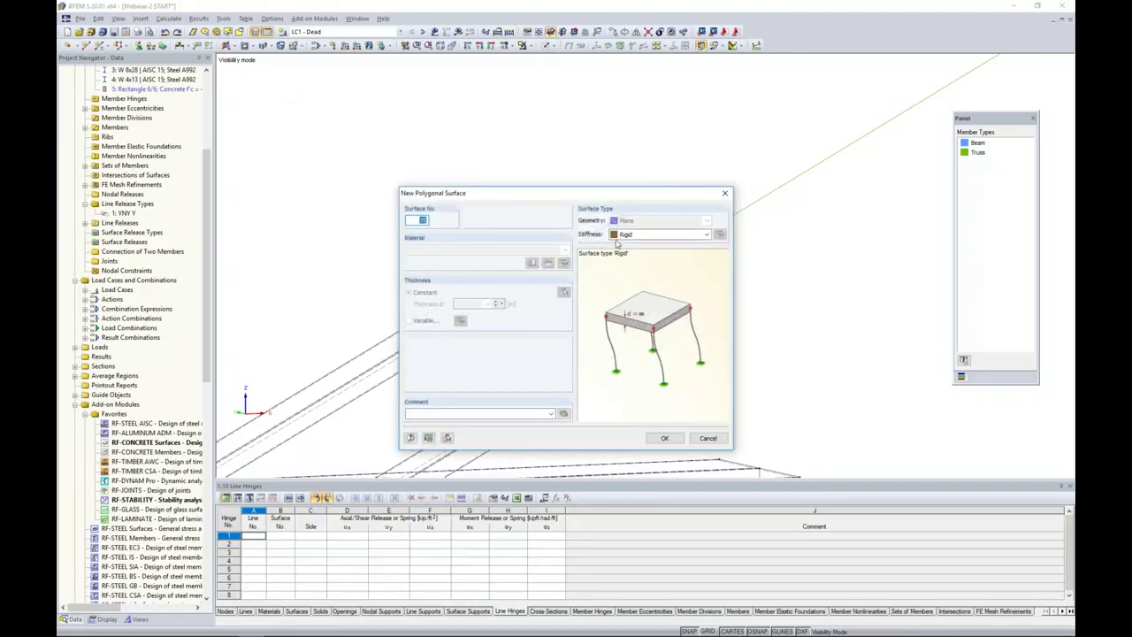
click(664, 437)
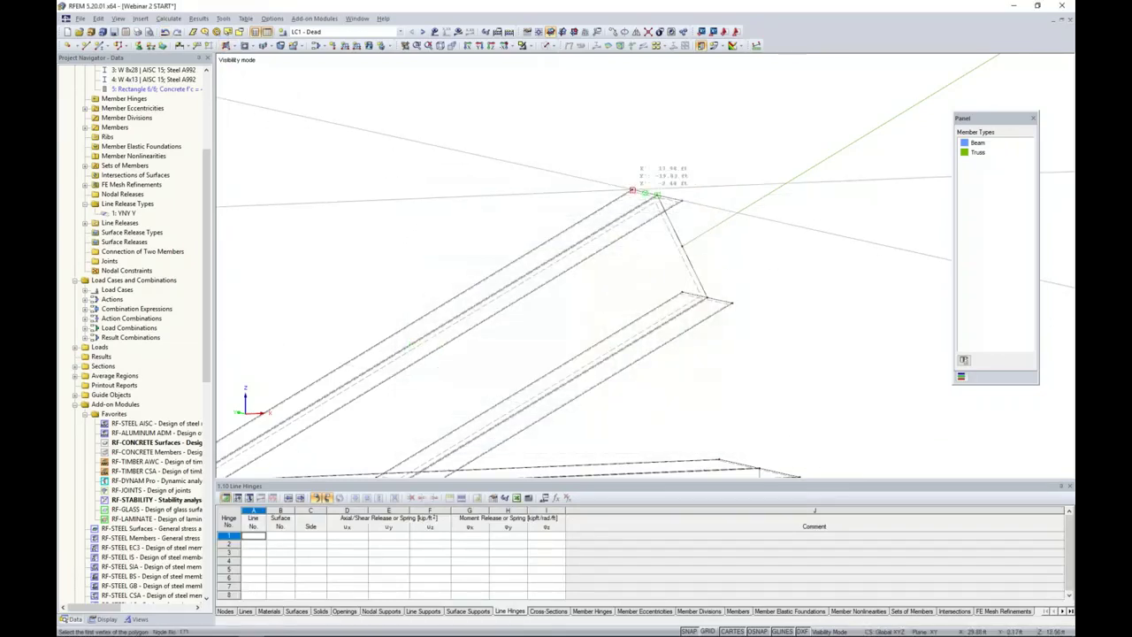
click(683, 292)
double_click(682, 291)
Draw a rigid surface across the right end of the bottom-chord stub through its flange corner nodes.
middle_drag(750, 369, 687, 101)
click(740, 141)
click(738, 372)
double_click(694, 363)
scroll(731, 306, down, 3)
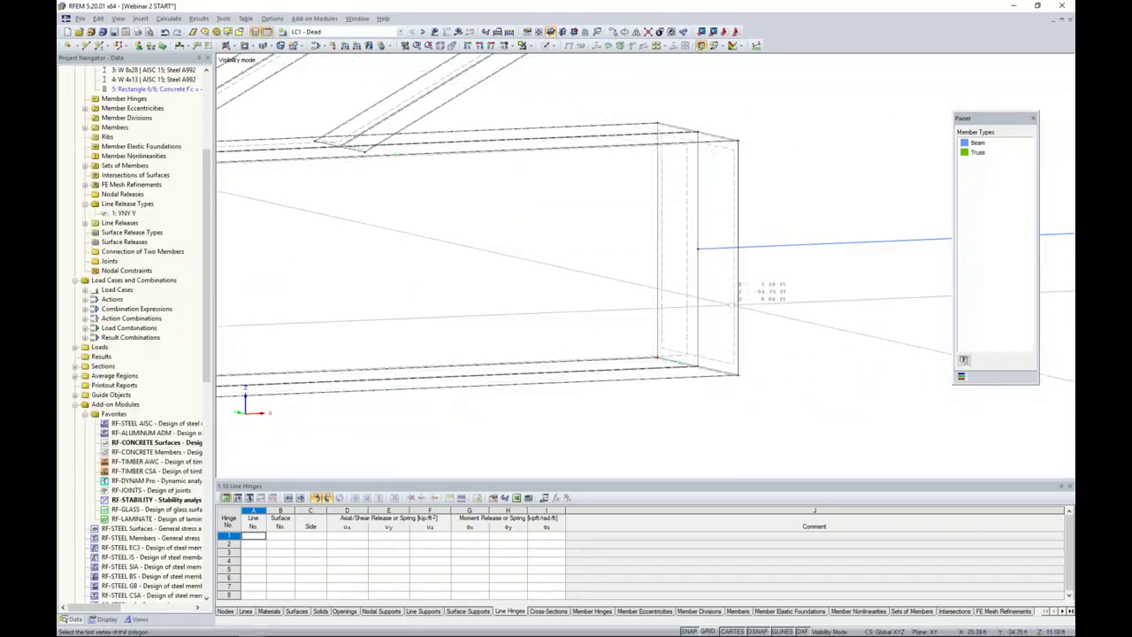
scroll(730, 305, down, 5)
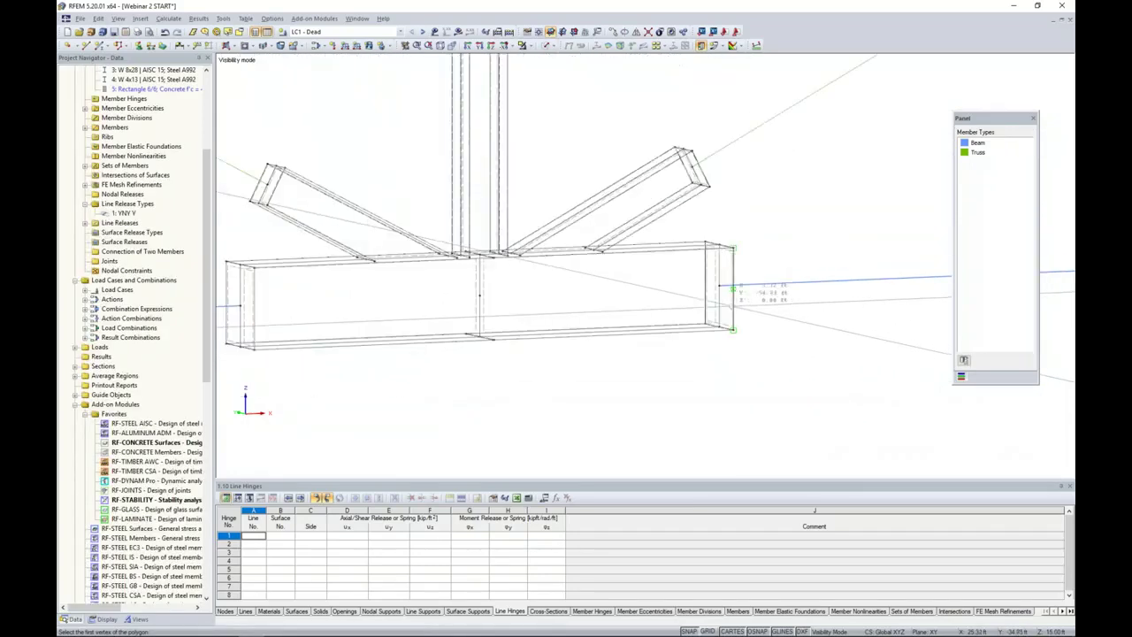
Switch the model to transparent solid display and inspect the rigid end surfaces at the joint.
click(551, 47)
click(598, 81)
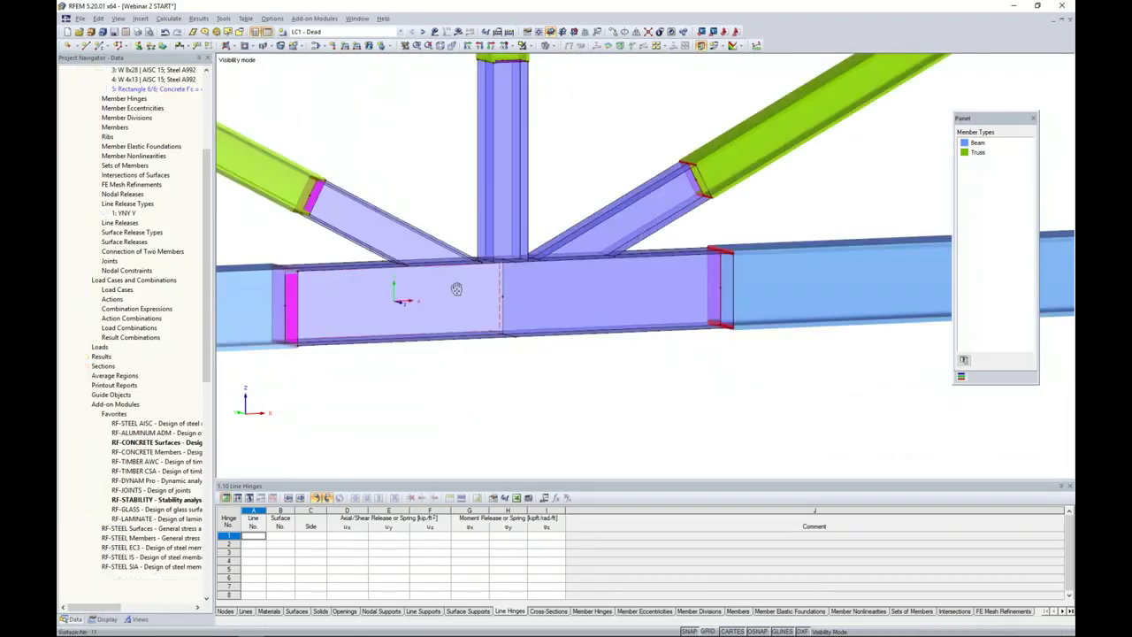
scroll(470, 339, up, 2)
ctrl+middle_drag(471, 340, 502, 328)
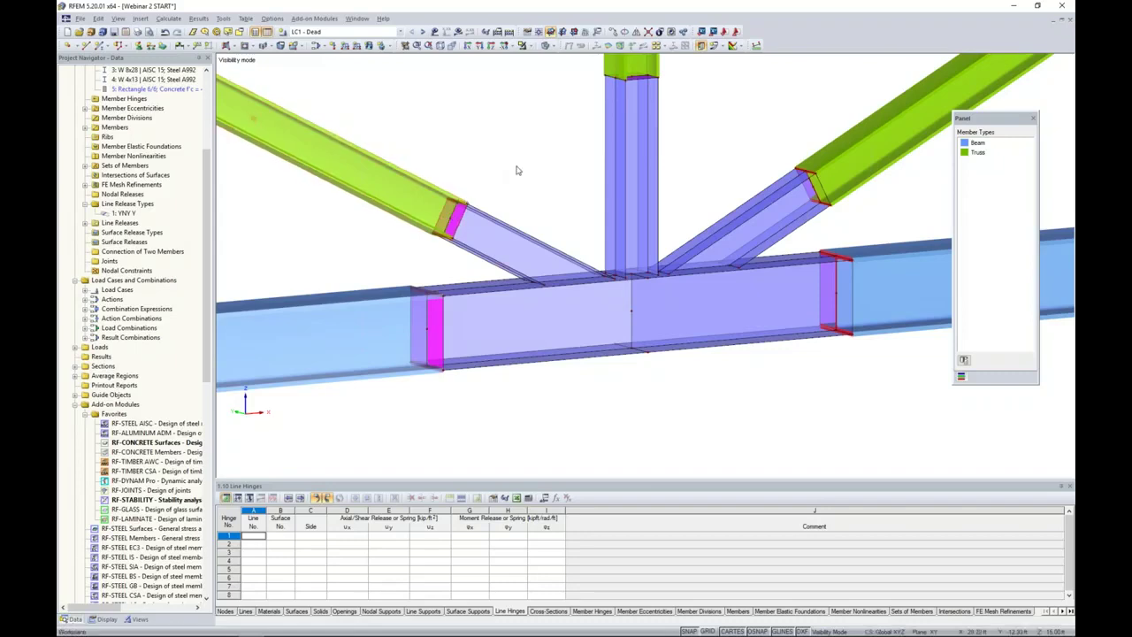
scroll(521, 172, down, 1)
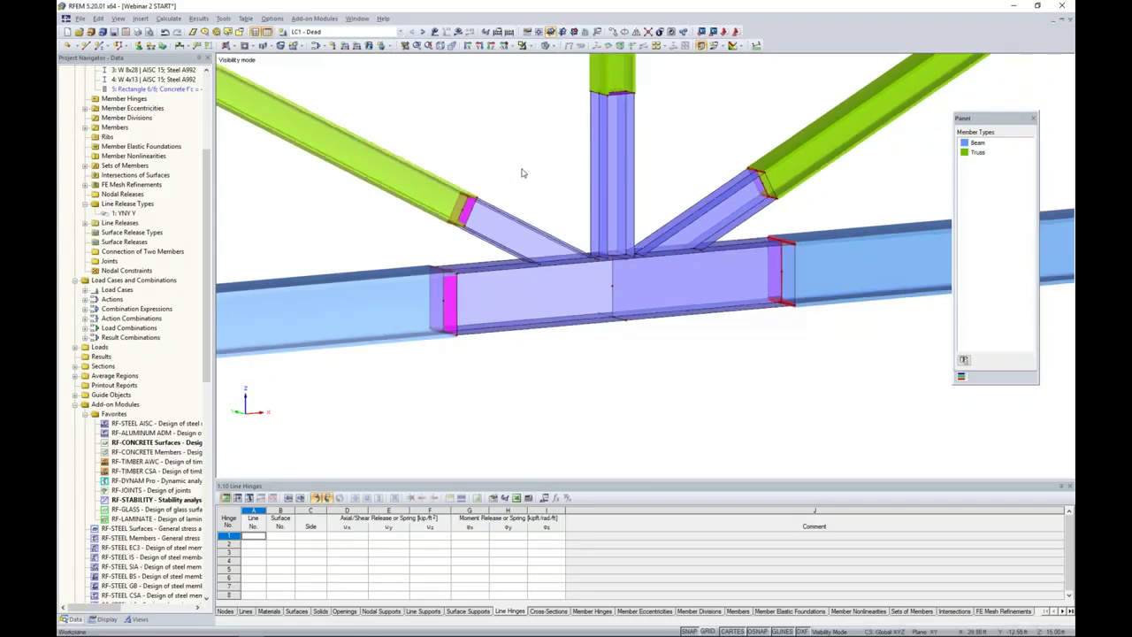
scroll(522, 172, down, 1)
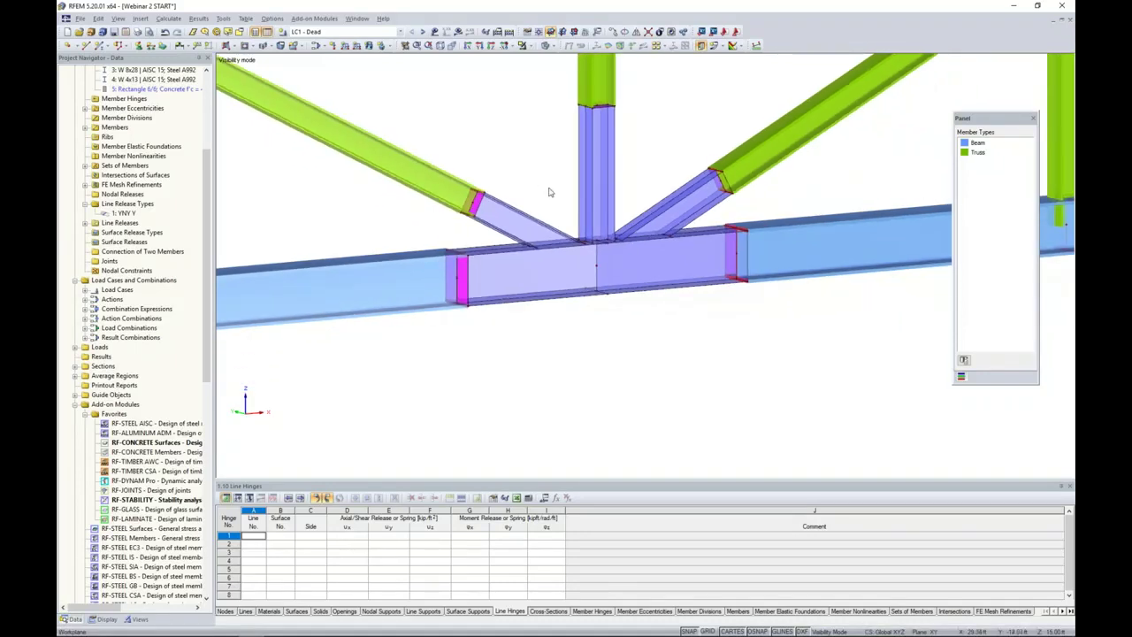
scroll(548, 192, down, 4)
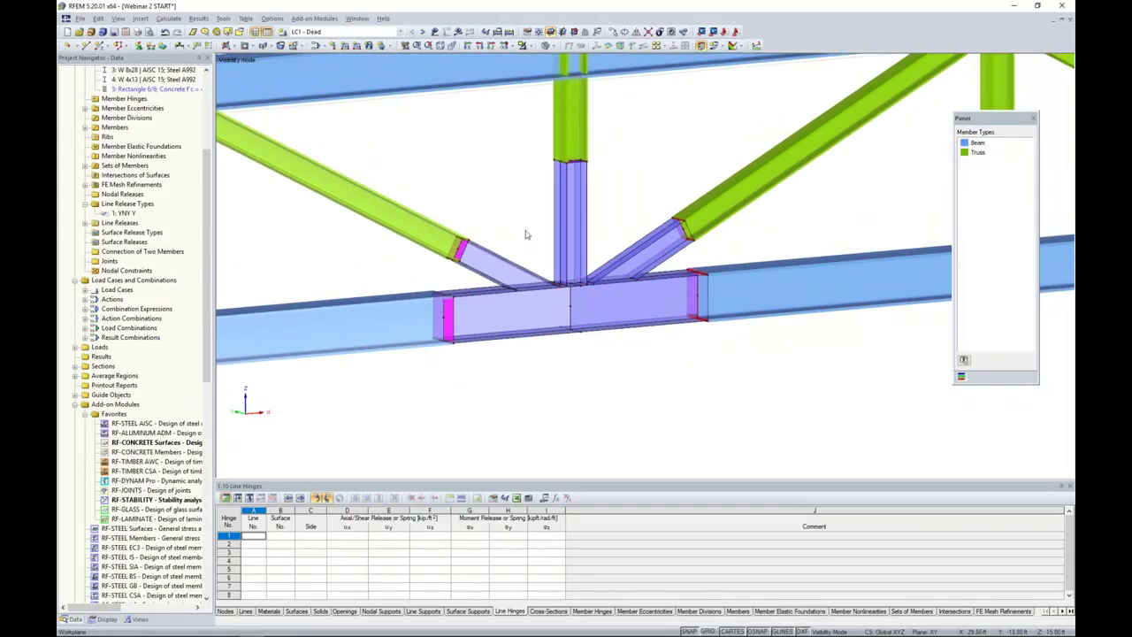
Review the global FE mesh settings and accept them as they are.
click(177, 19)
click(185, 138)
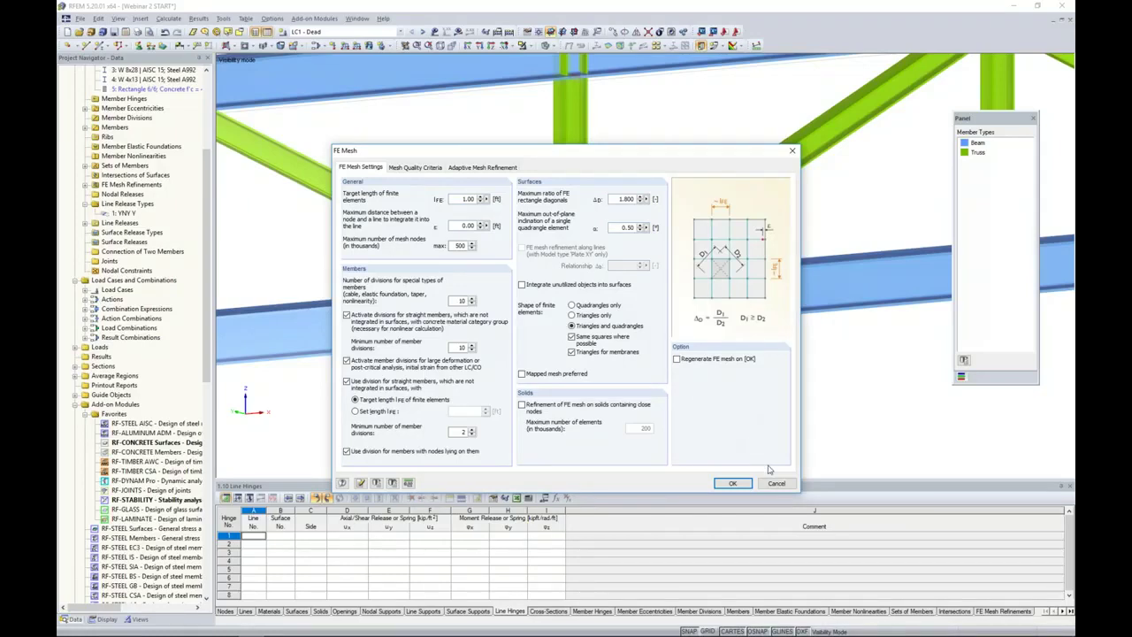
click(732, 482)
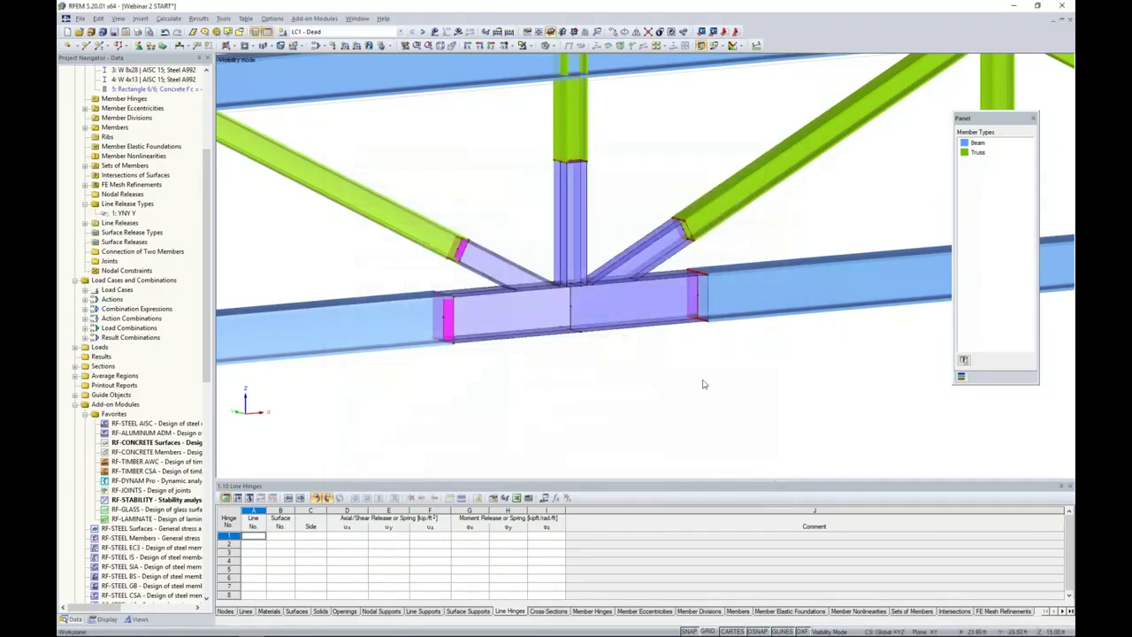
Display the FE mesh refinement symbols on the joint surfaces.
scroll(539, 355, up, 1)
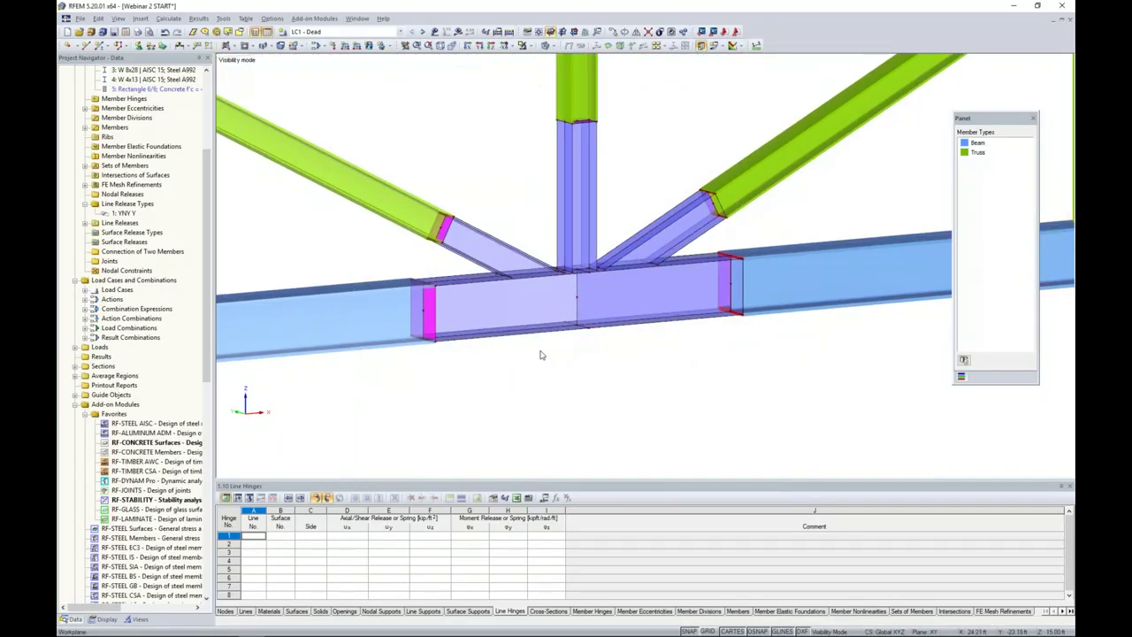
click(107, 618)
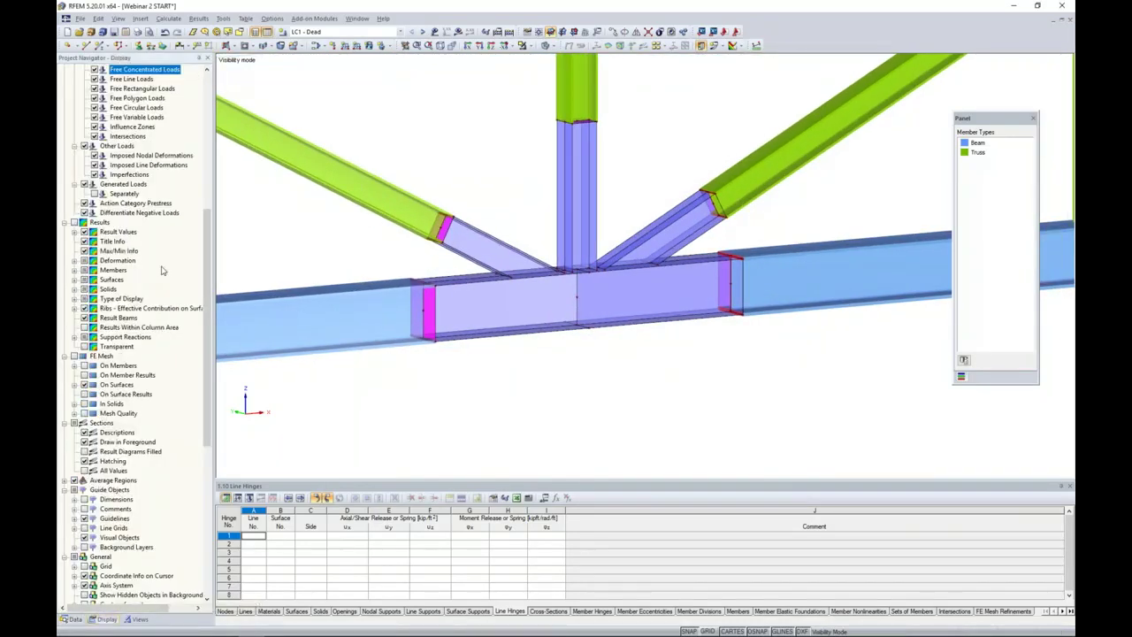
scroll(162, 188, up, 10)
scroll(150, 188, up, 1)
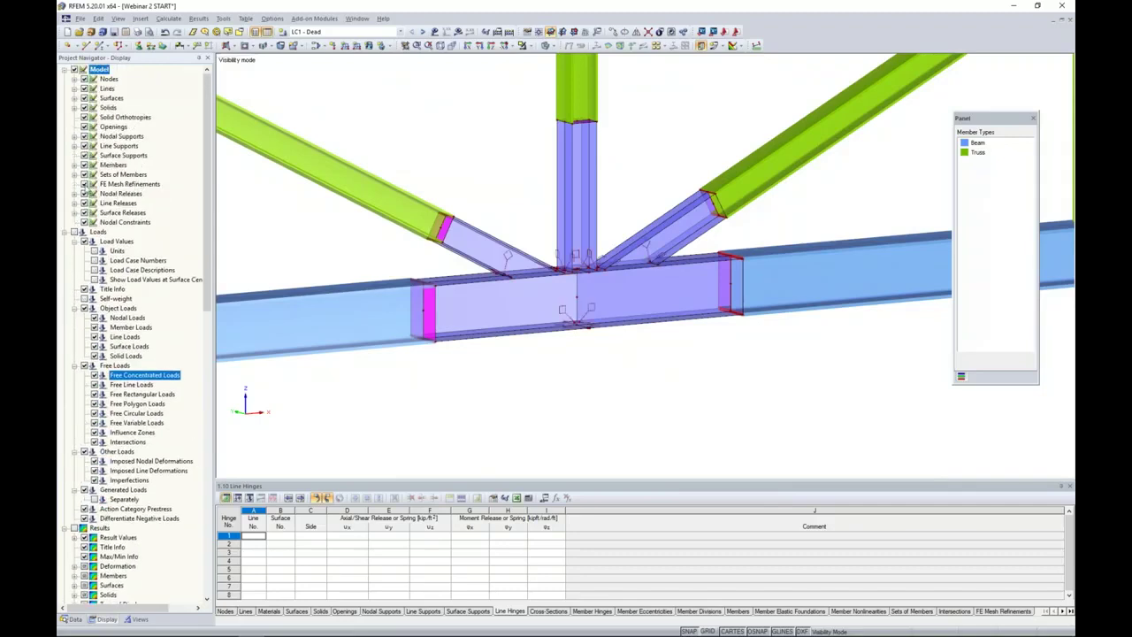
mouse_move(418, 201)
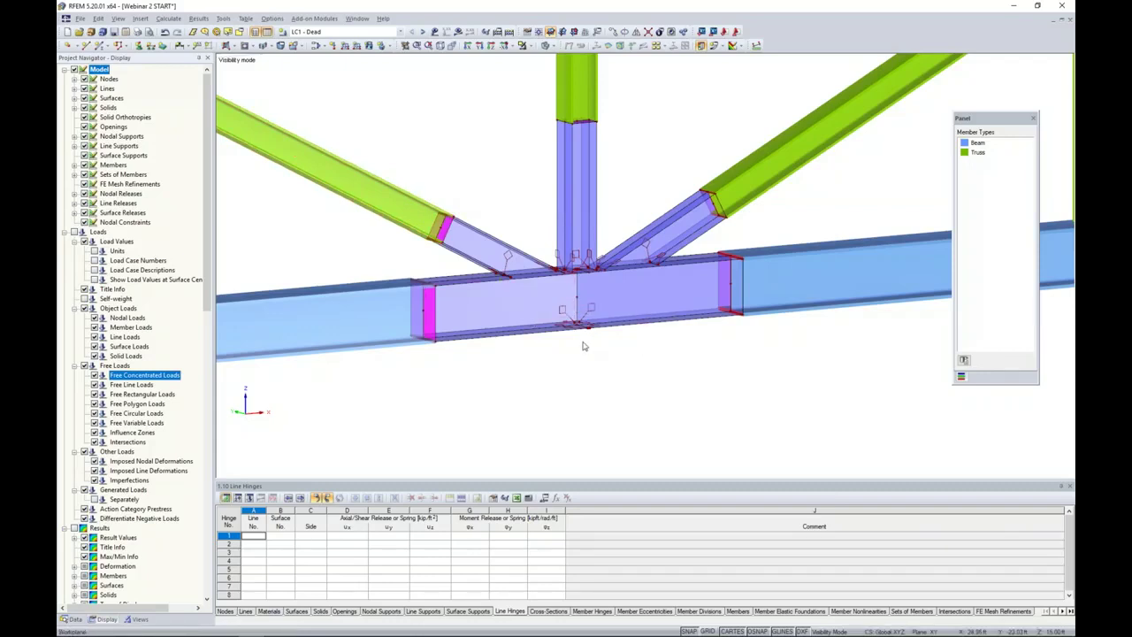
scroll(591, 346, up, 5)
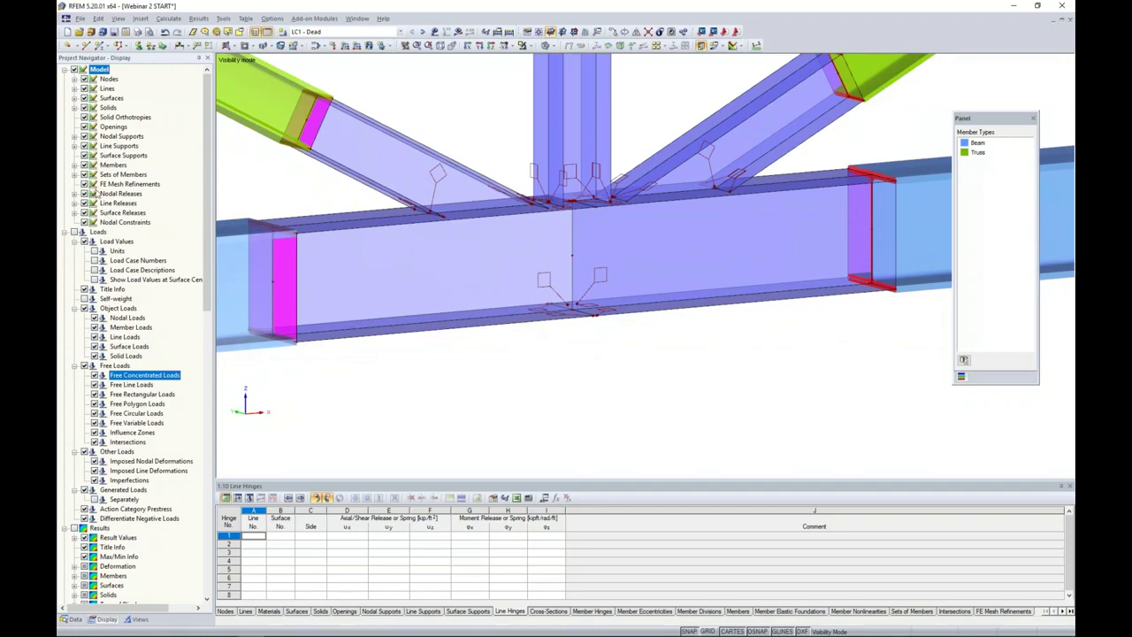
Inspect the surface-type FE mesh refinement assigned to the chord web and its target FE length, without changing it.
double_click(546, 279)
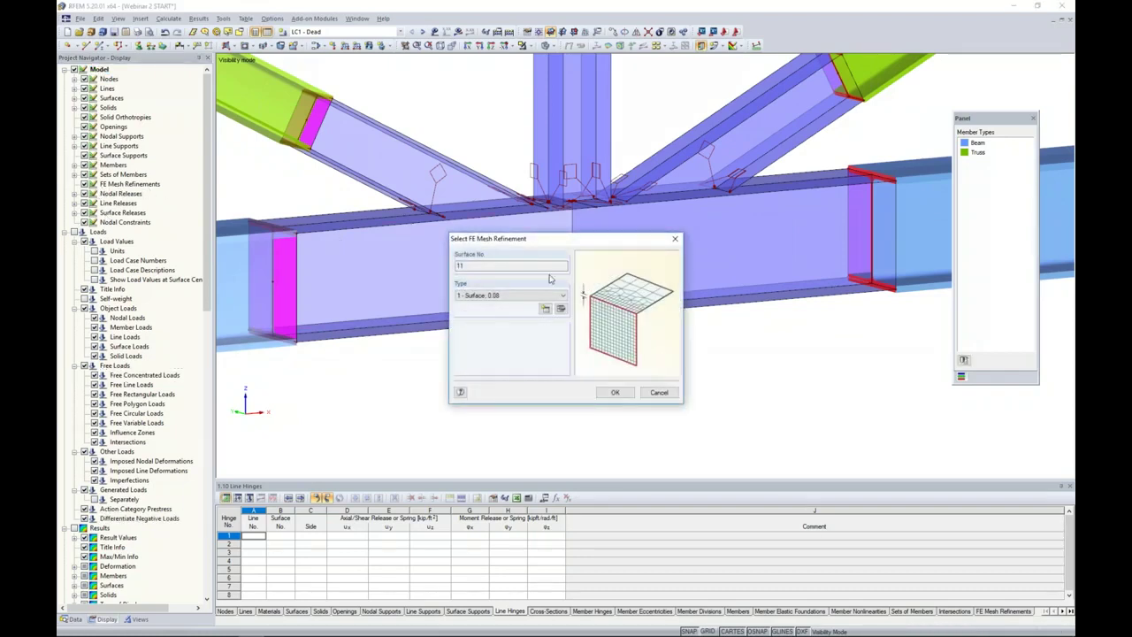
click(560, 309)
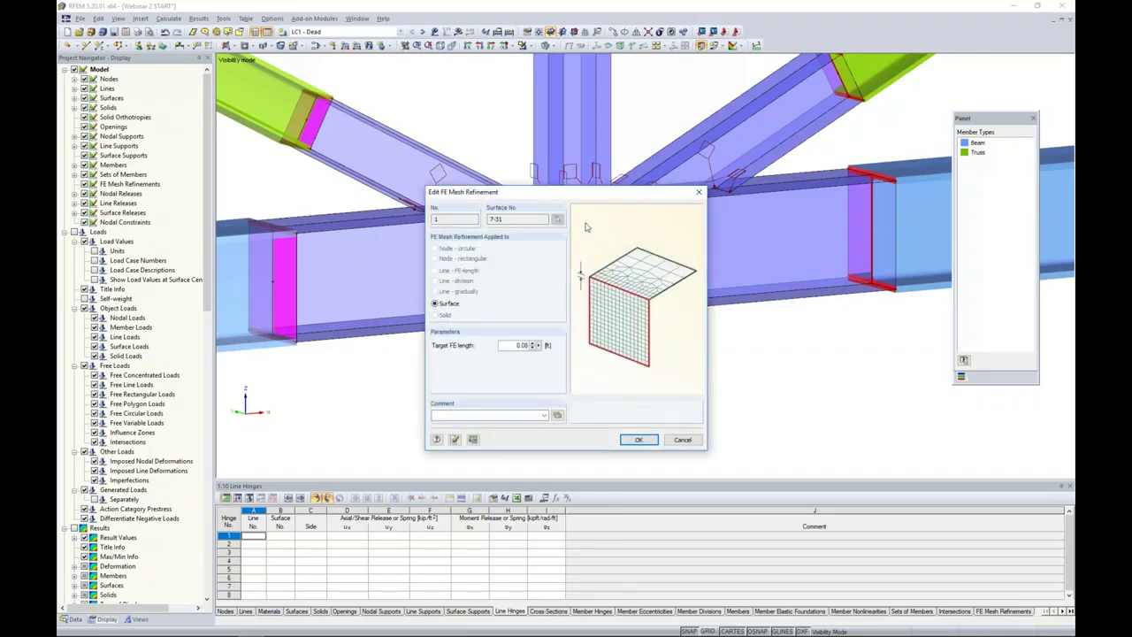
drag(586, 198, 715, 209)
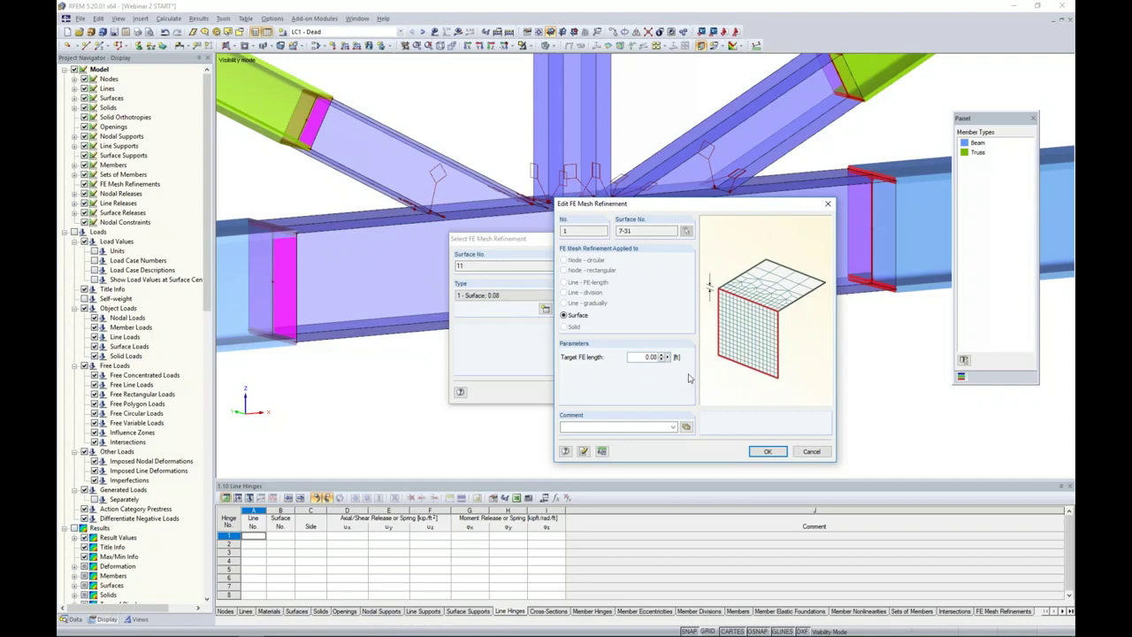
click(798, 450)
click(658, 393)
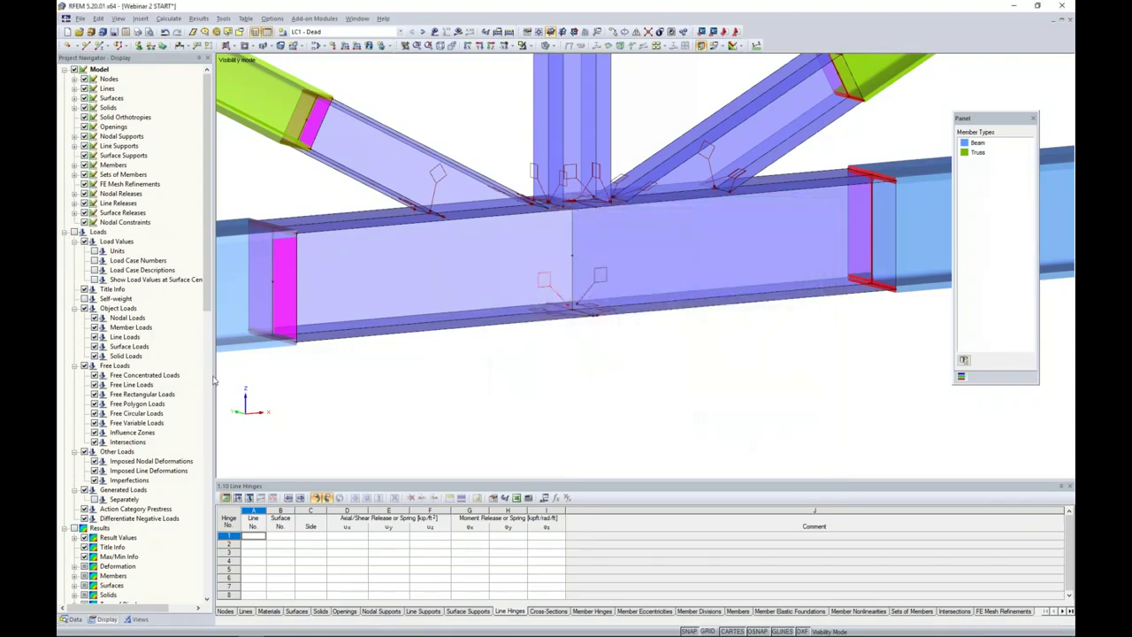
Generate the FE mesh and turn on its display in the model.
click(168, 19)
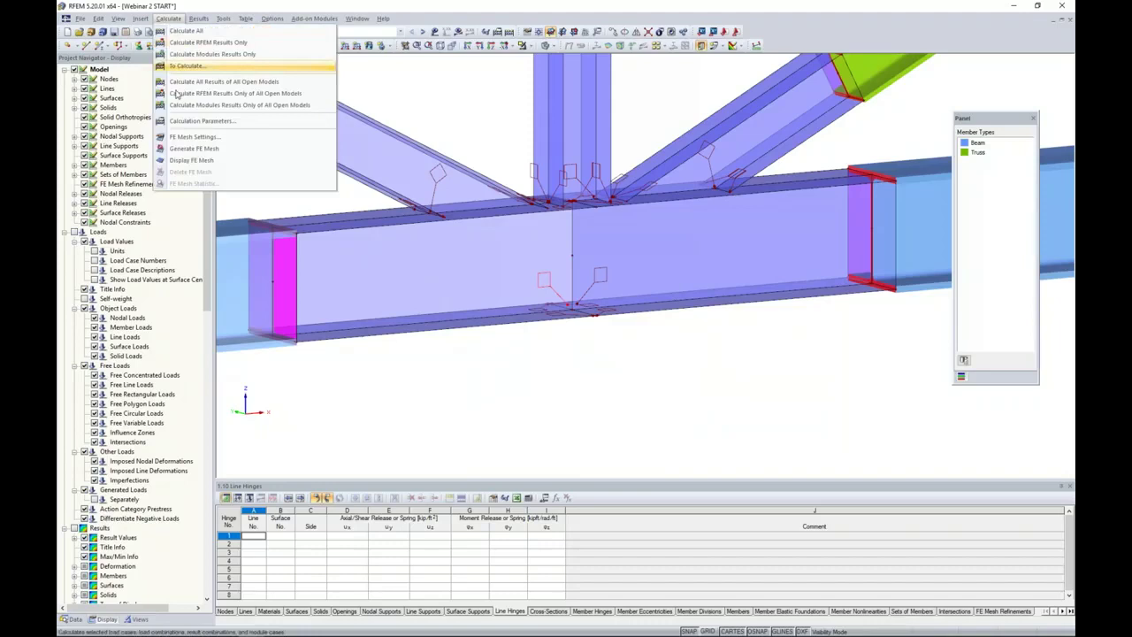
click(171, 153)
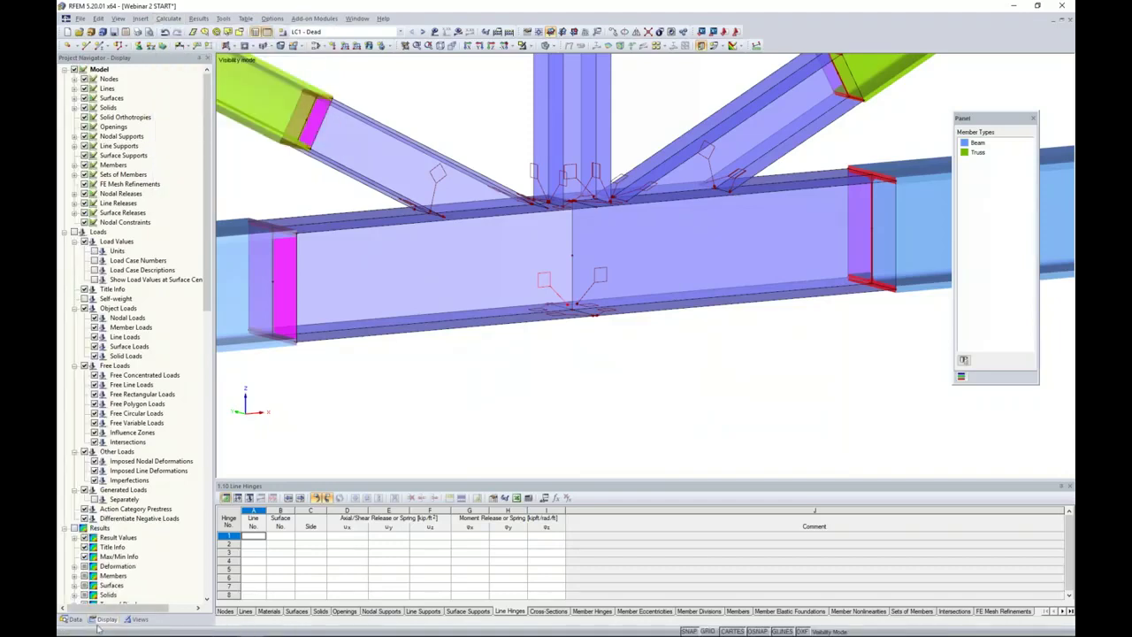
scroll(158, 365, down, 10)
click(74, 375)
Switch the model to wireframe display and hide the FE mesh refinement symbols so the joint's mesh can be inspected.
click(556, 46)
click(583, 55)
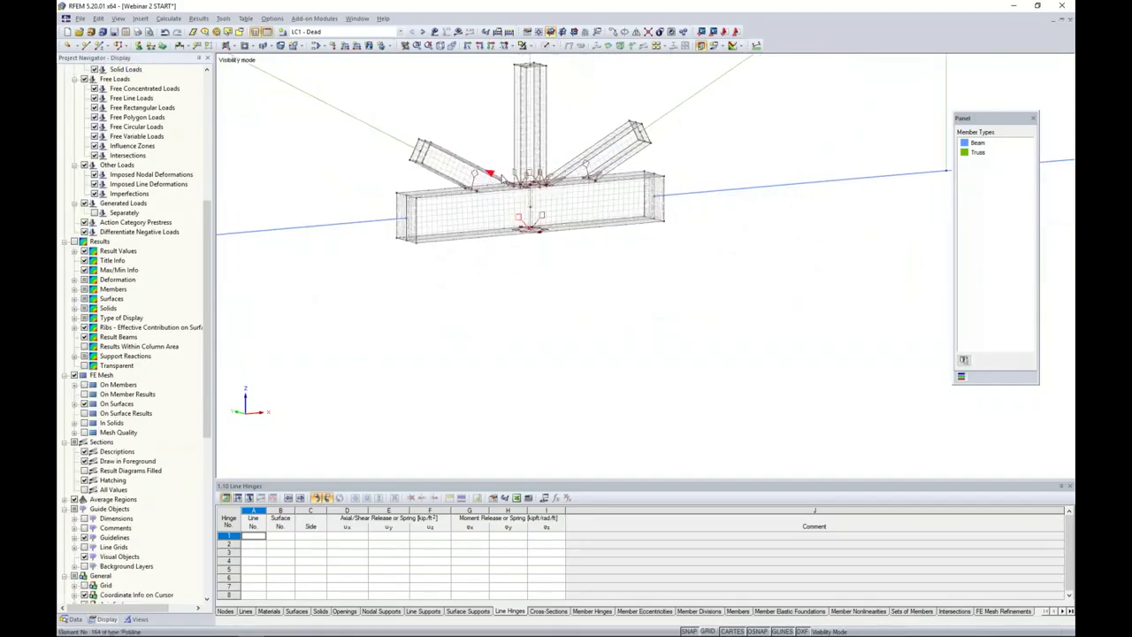
scroll(342, 321, down, 2)
scroll(104, 292, up, 10)
click(86, 185)
middle_drag(629, 259, 584, 316)
scroll(421, 330, up, 4)
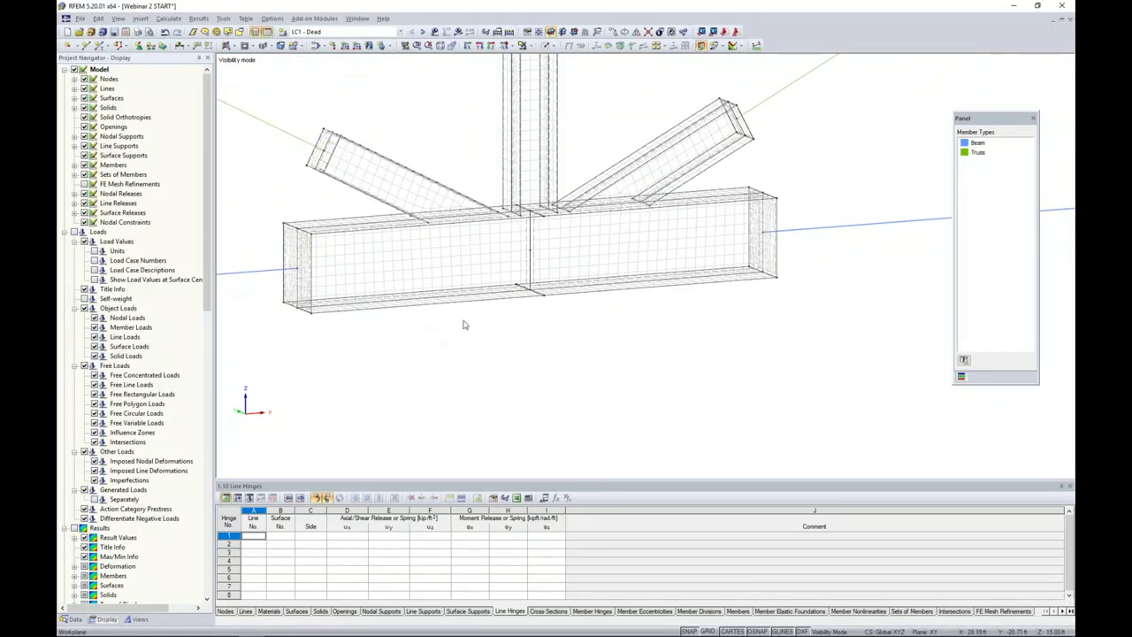
middle_drag(464, 325, 525, 392)
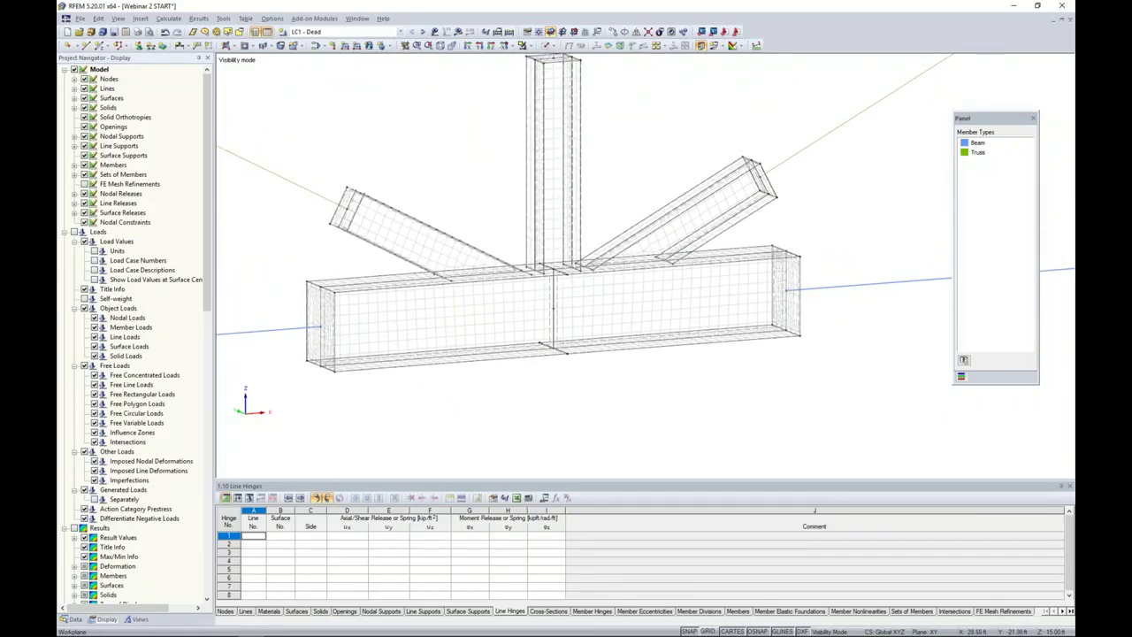
Show the hidden objects in the background and return the model to transparent solid display.
scroll(525, 392, down, 5)
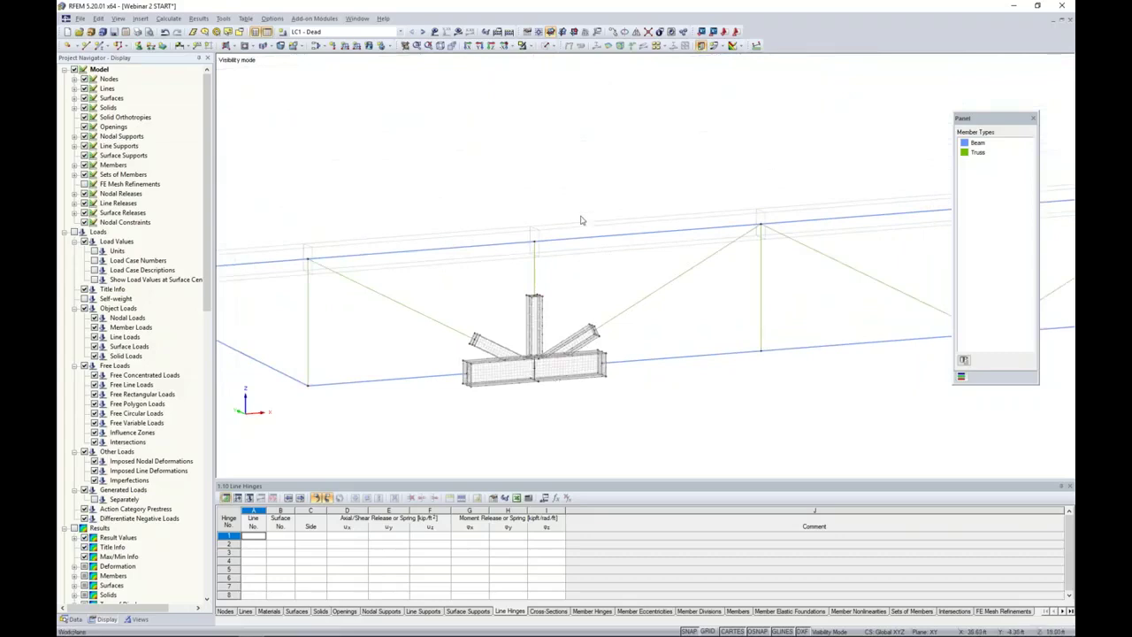
right_click(501, 182)
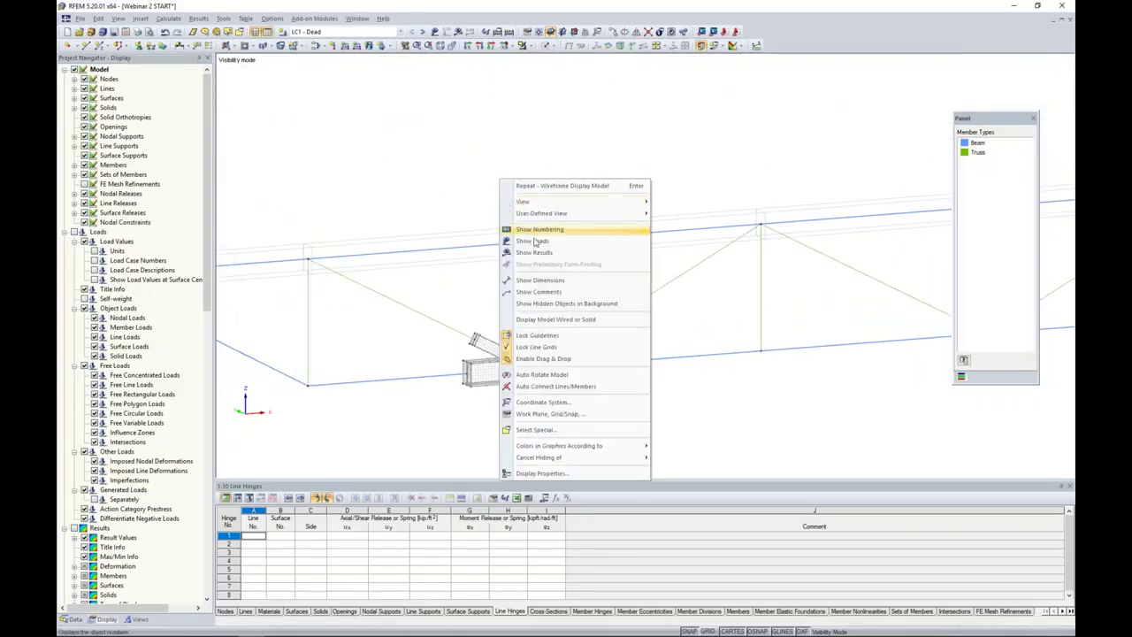
click(566, 304)
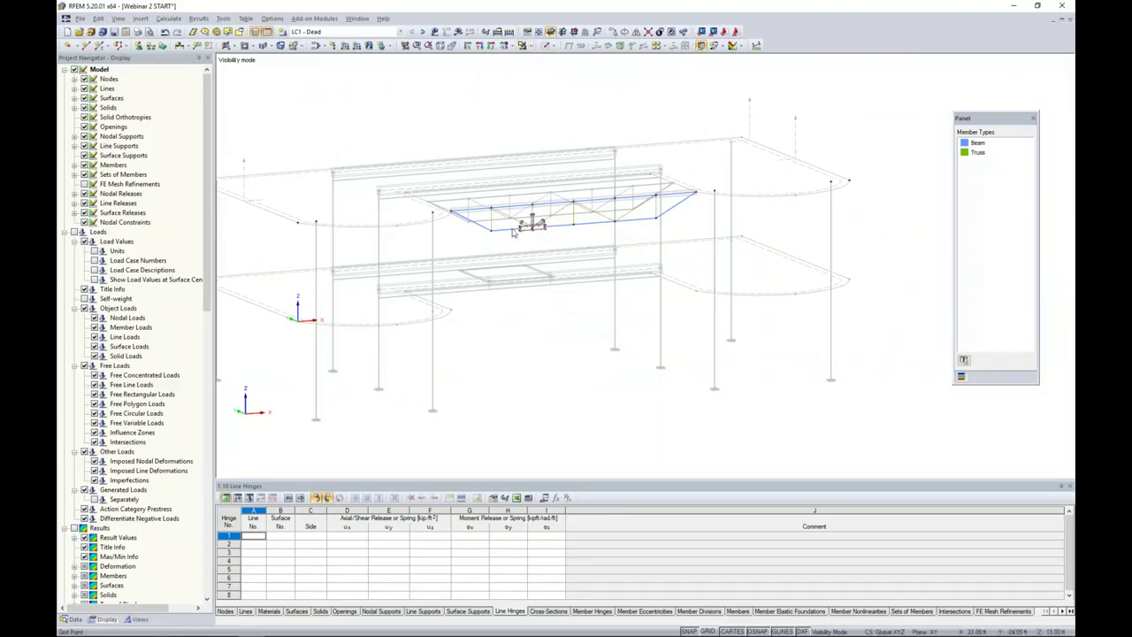
scroll(513, 232, up, 10)
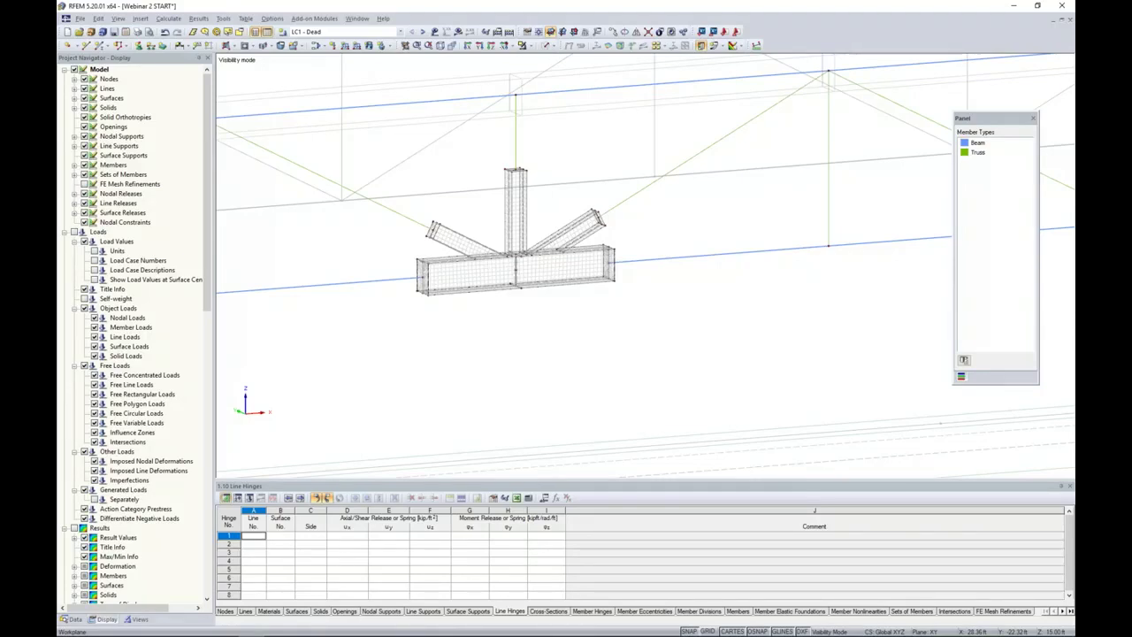
scroll(510, 314, up, 3)
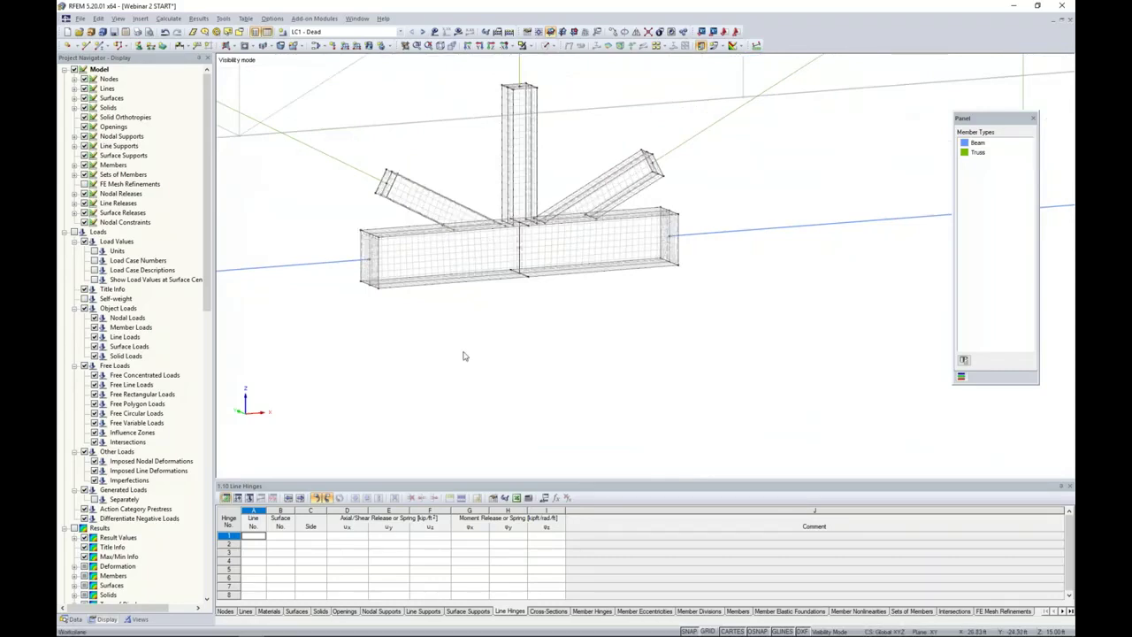
click(547, 45)
click(561, 82)
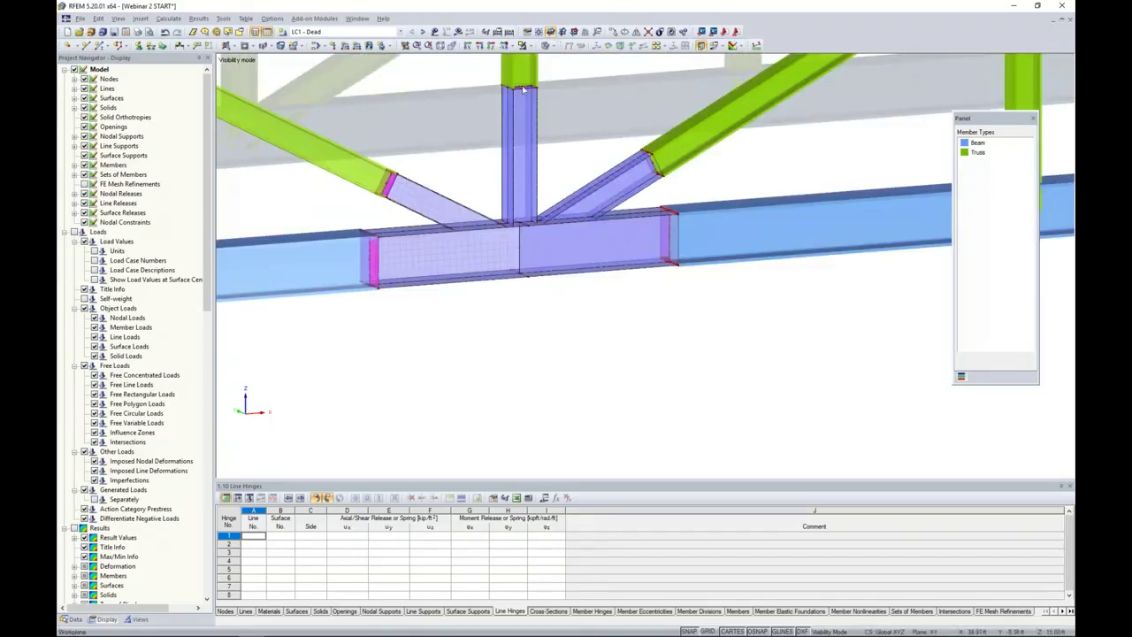
Turn off the hidden objects in the background and display the loads of load case LC1 - Dead on the truss.
right_click(445, 113)
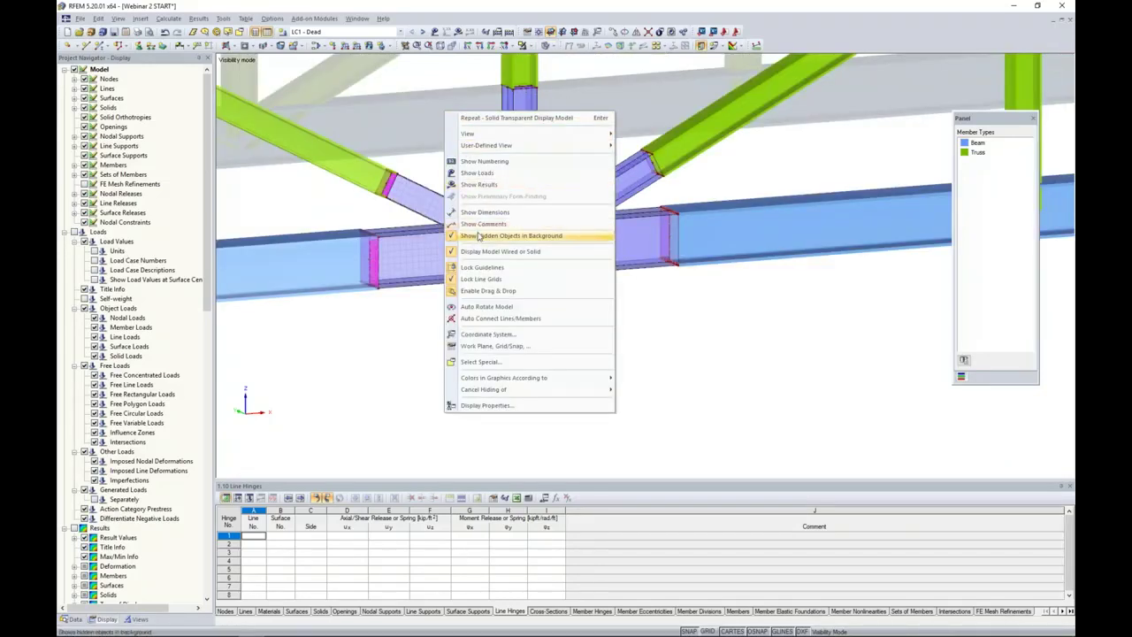
click(510, 236)
scroll(479, 161, down, 3)
scroll(539, 354, down, 2)
middle_drag(540, 354, 488, 310)
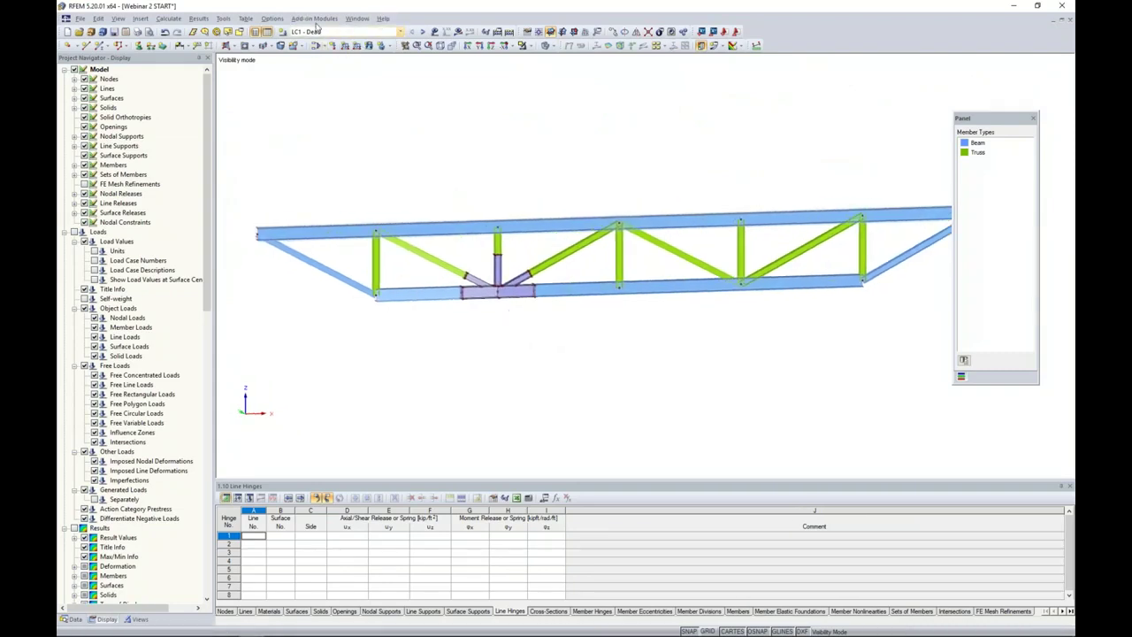
click(435, 31)
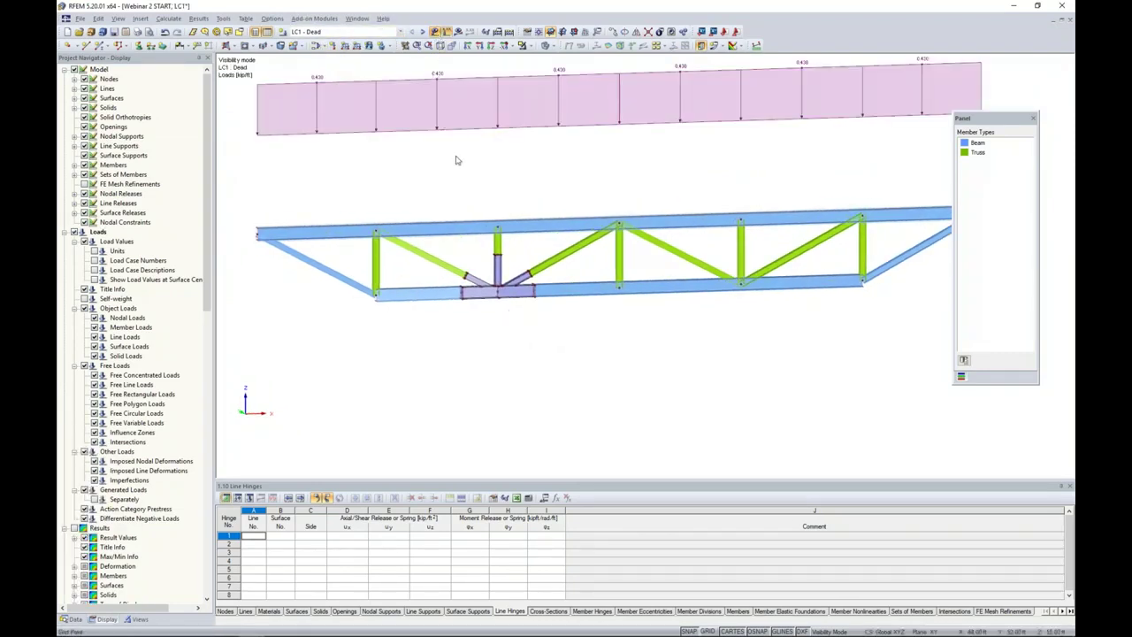
scroll(459, 171, down, 2)
scroll(313, 182, down, 1)
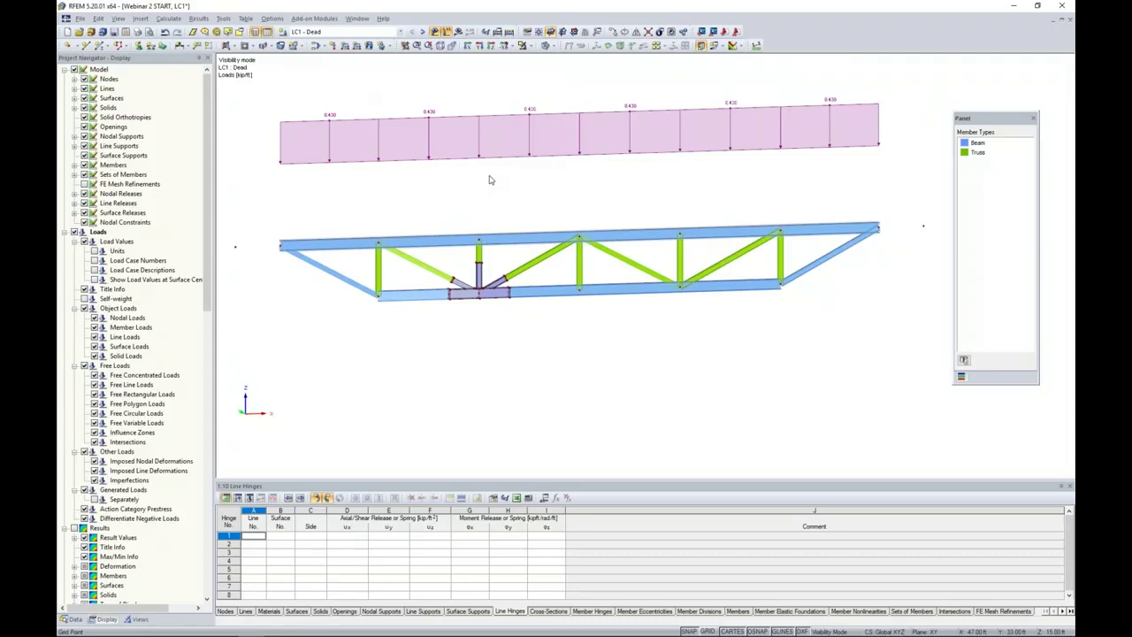
scroll(490, 197, up, 1)
scroll(490, 186, up, 3)
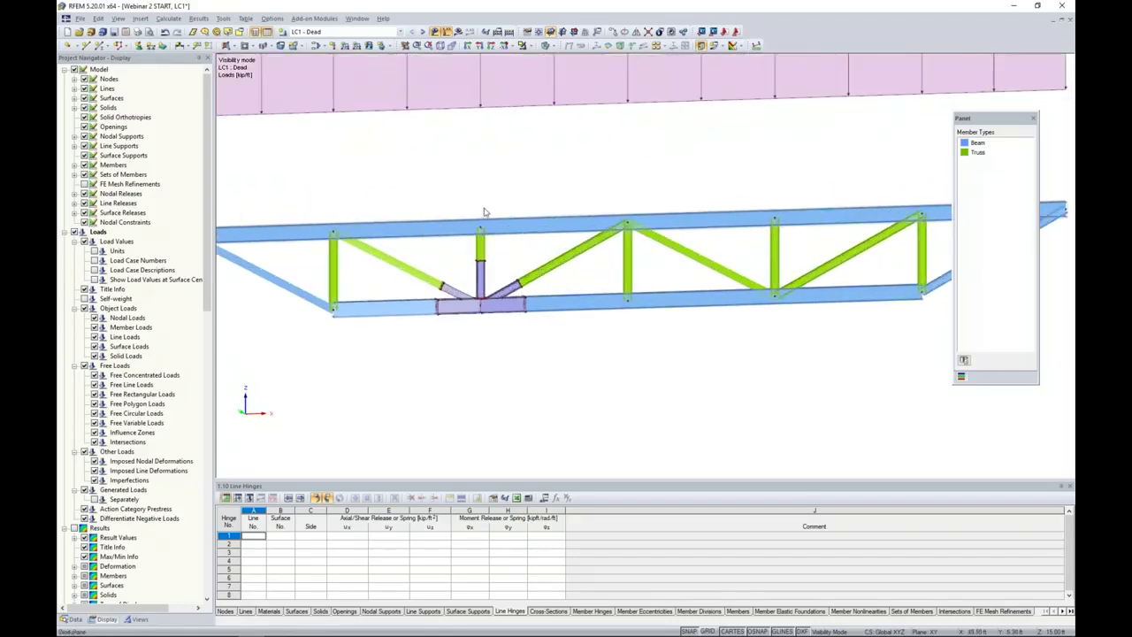
Start a nodal load defined by direction, with the direction the same as member 81, the green diagonal left of the joint.
middle_drag(489, 188, 499, 135)
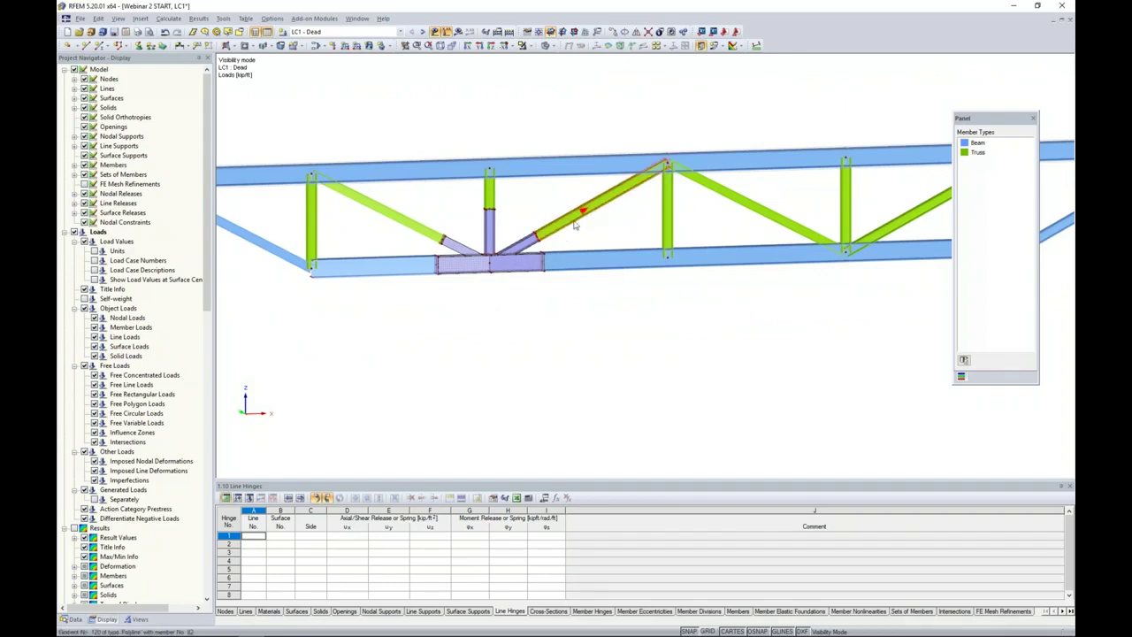
scroll(505, 225, up, 2)
middle_drag(505, 224, 540, 227)
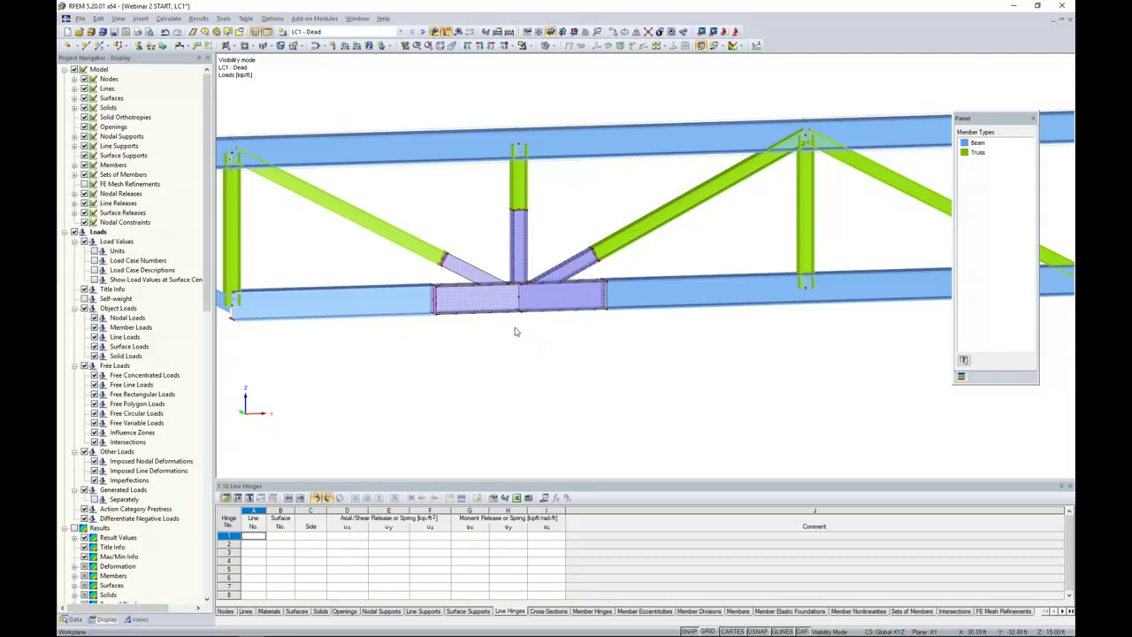
scroll(516, 332, up, 2)
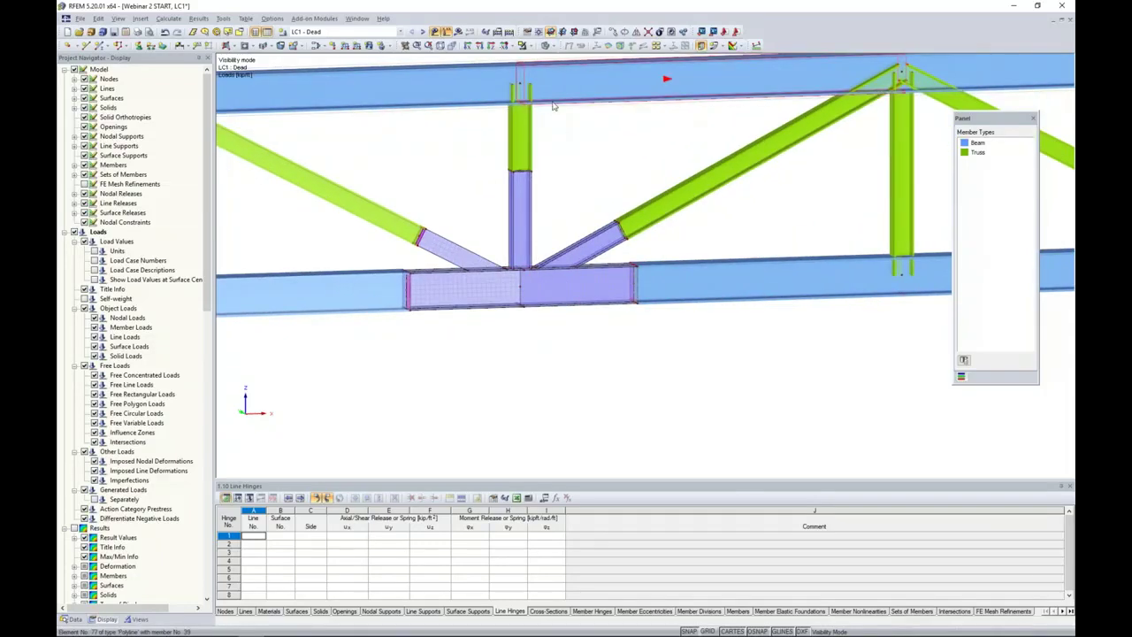
click(333, 46)
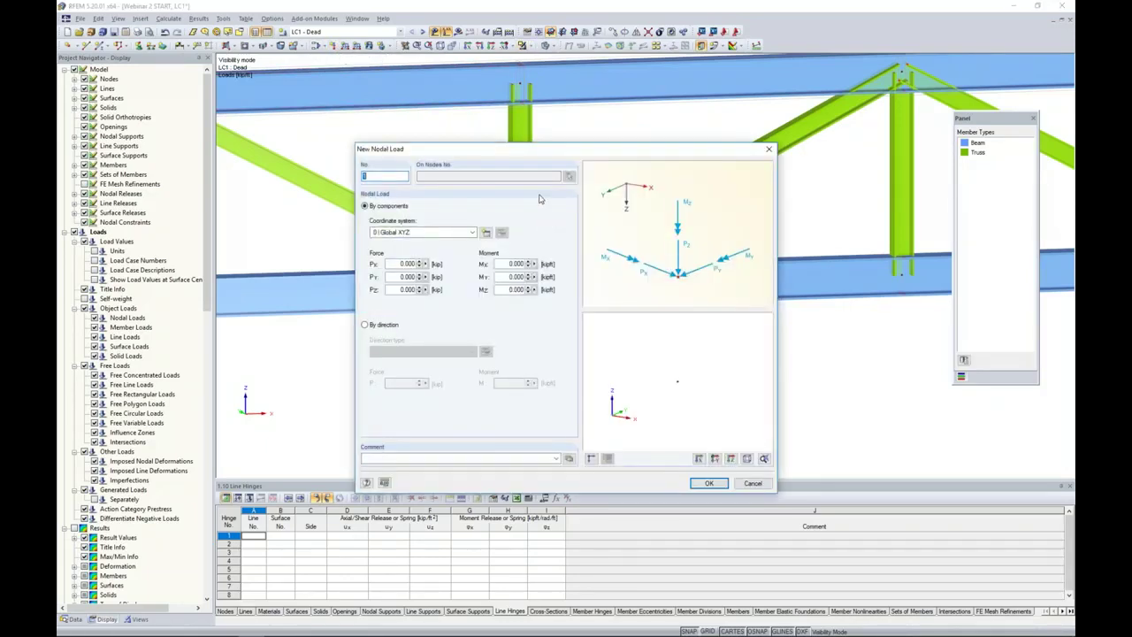
drag(560, 150, 683, 137)
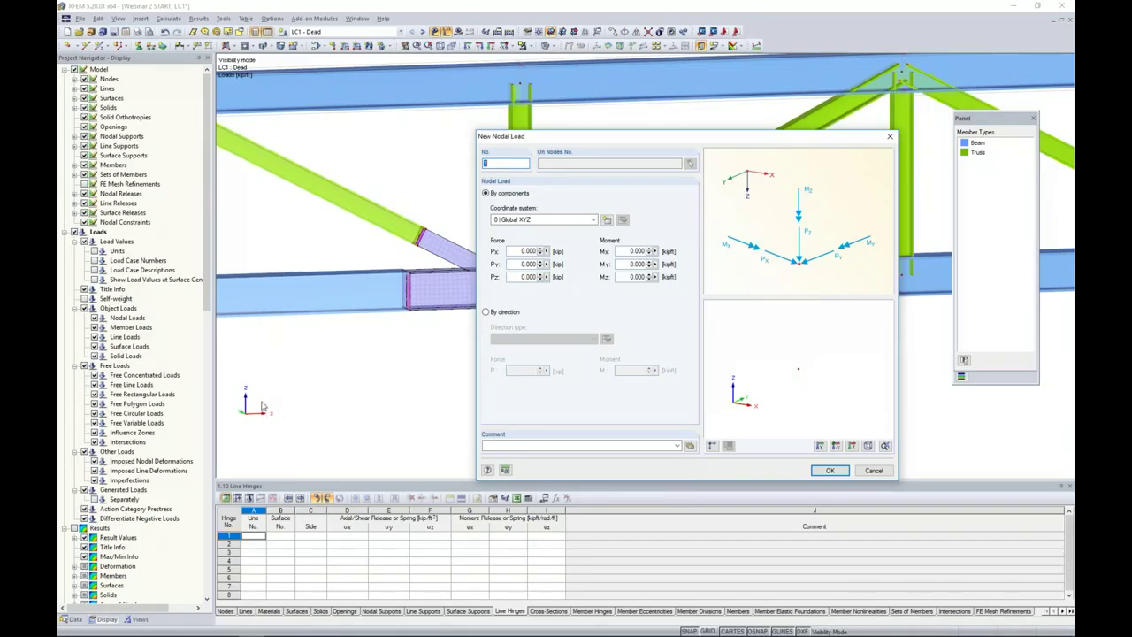
click(486, 312)
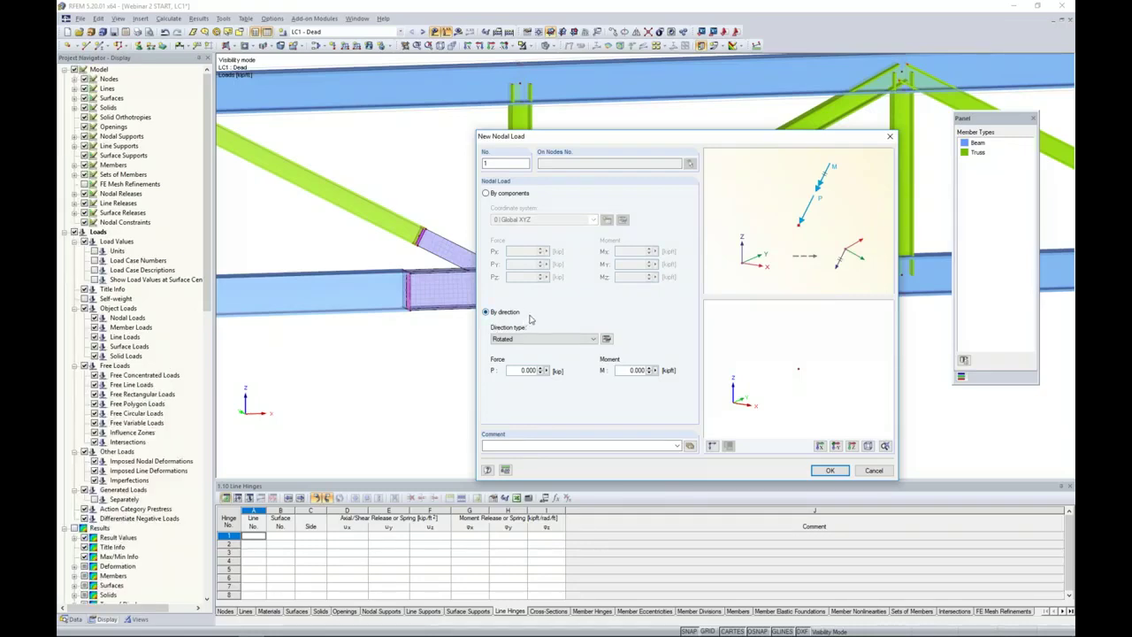
click(594, 339)
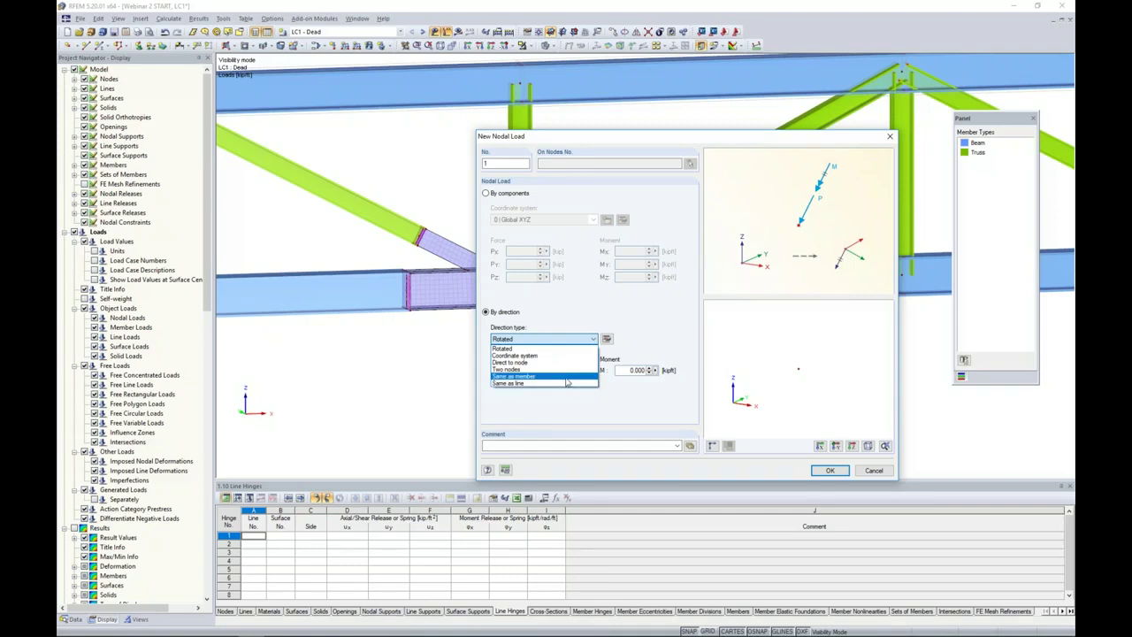
click(566, 378)
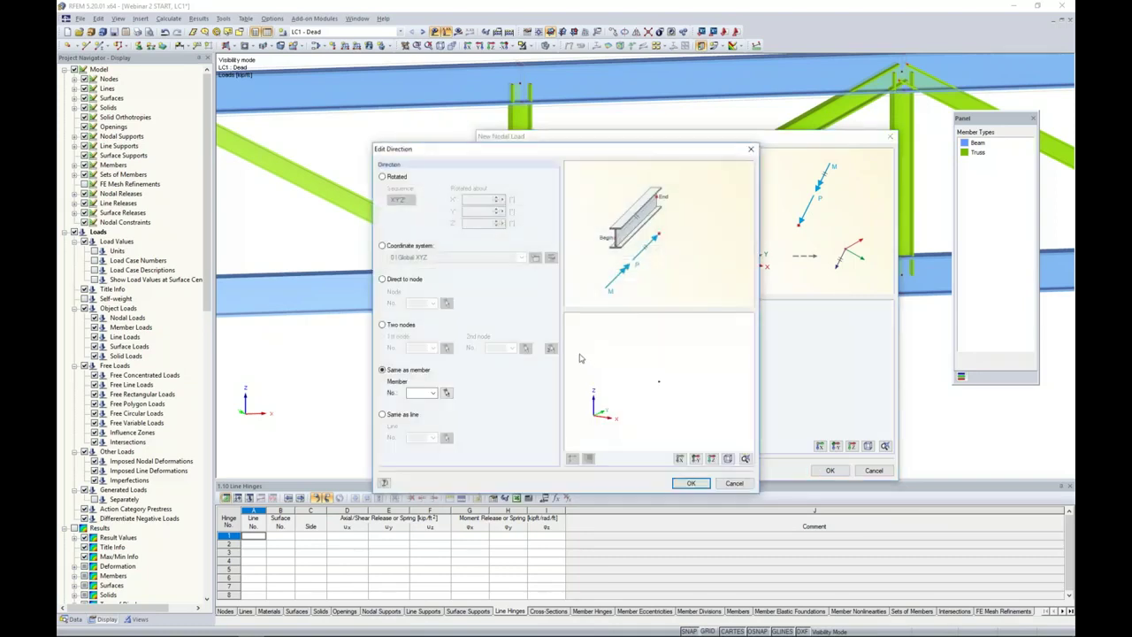
click(447, 391)
click(392, 215)
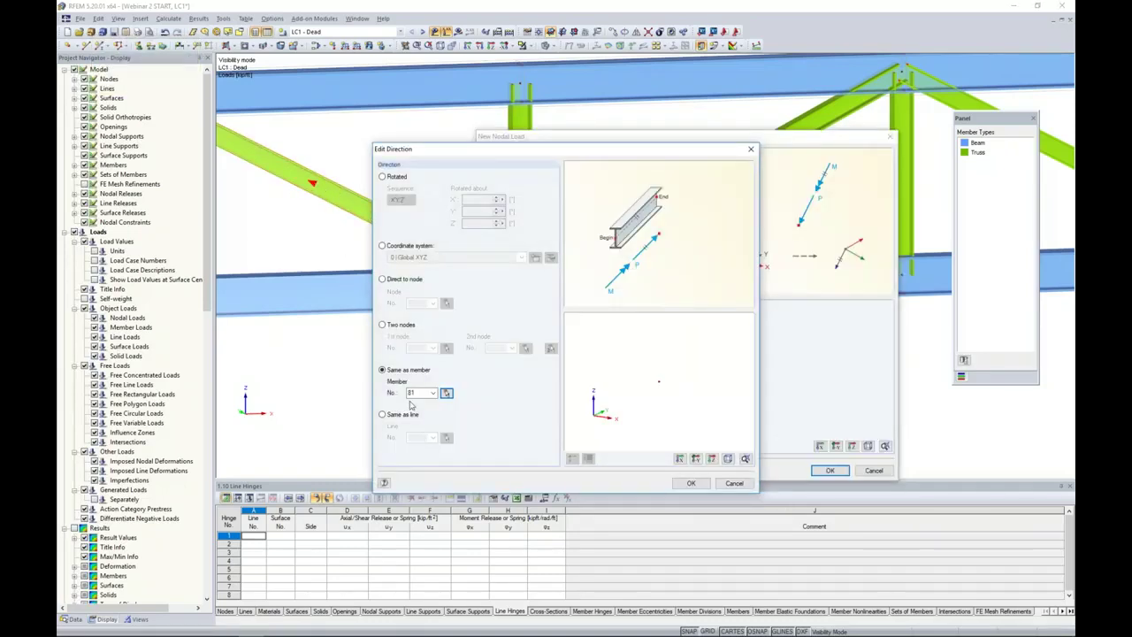
click(688, 484)
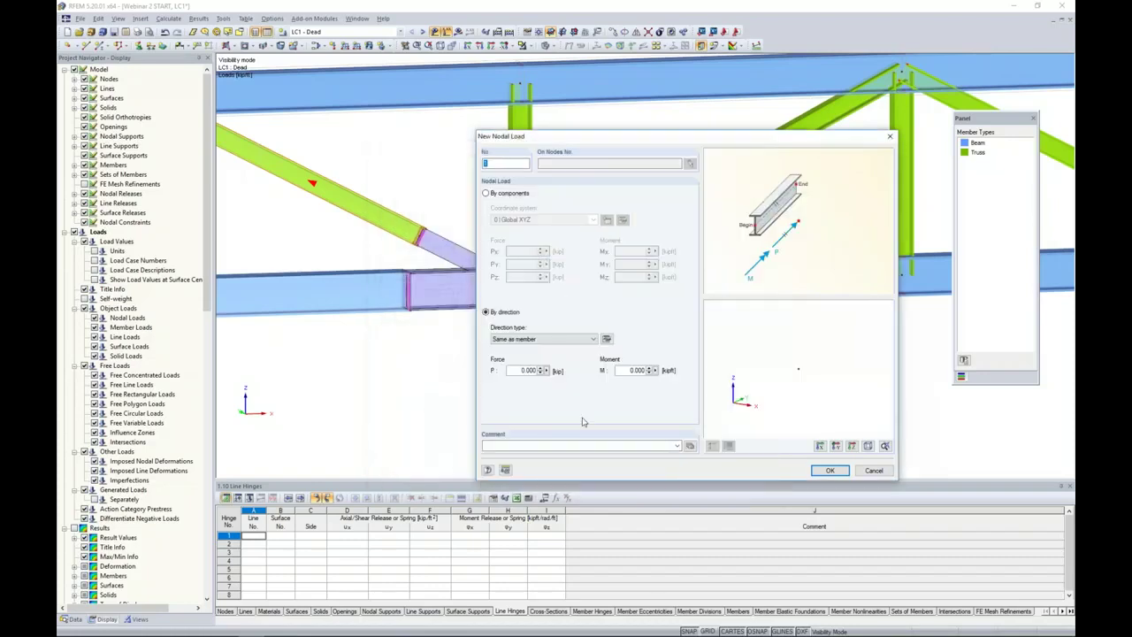
Set the nodal load's force P to -70 kip and apply it at the end node of the left diagonal stub.
text(10)
click(829, 468)
scroll(422, 244, up, 4)
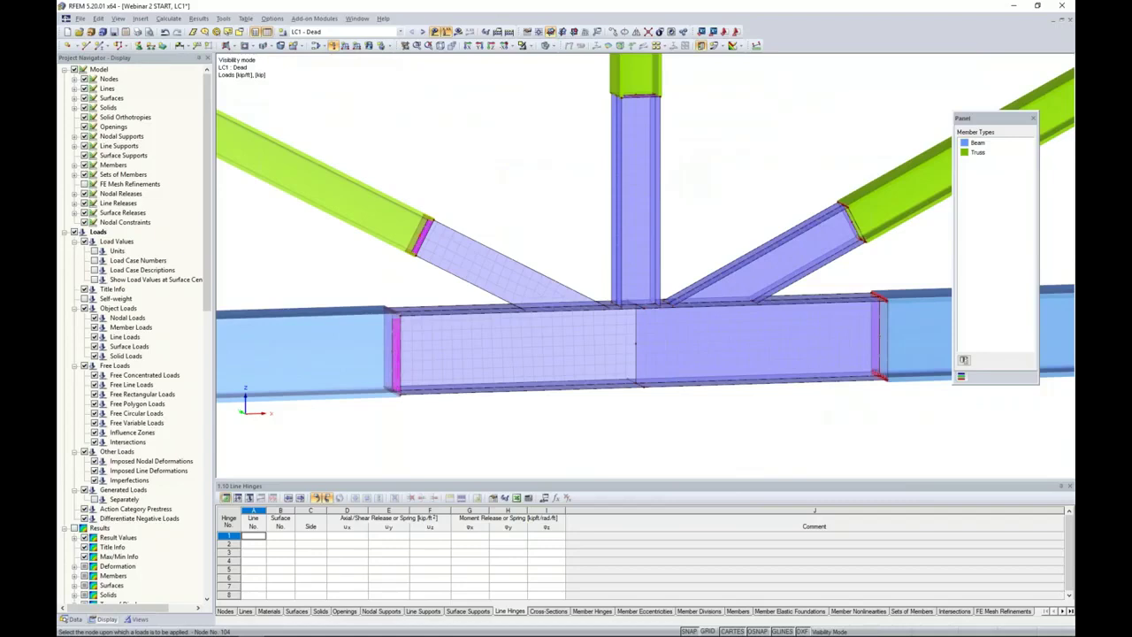
scroll(451, 237, down, 5)
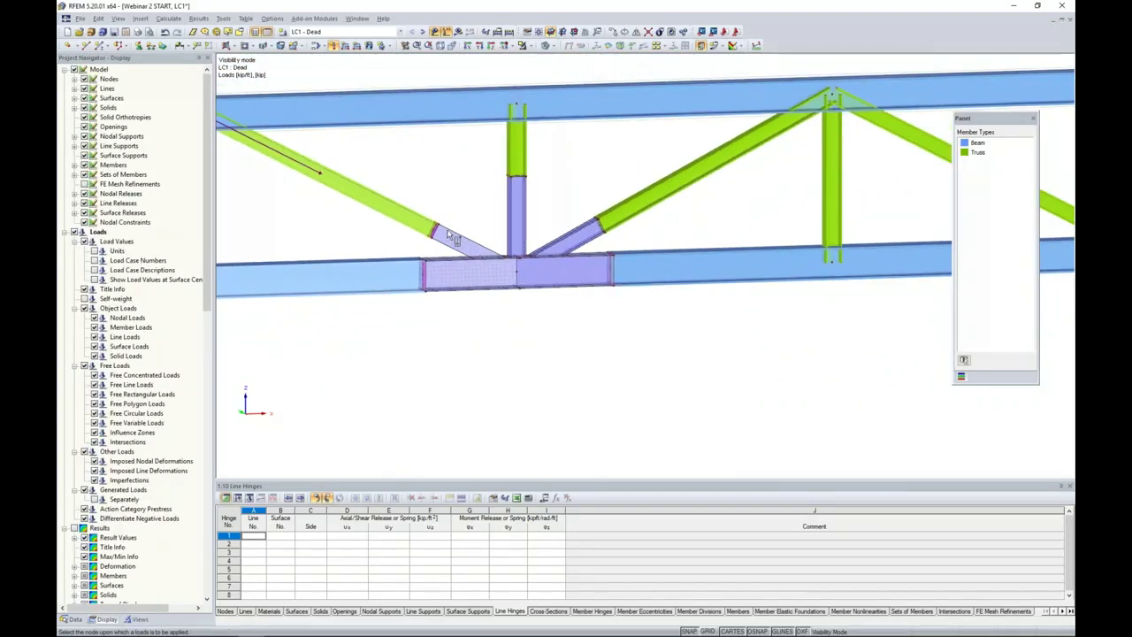
scroll(451, 237, down, 4)
scroll(467, 346, up, 2)
scroll(437, 250, up, 2)
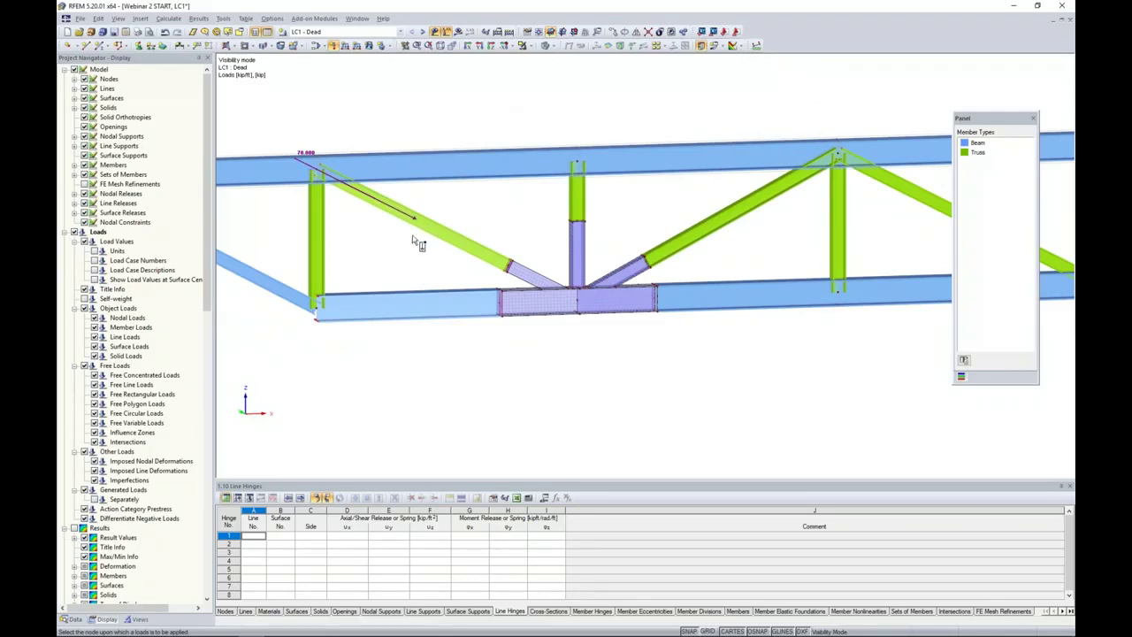
key(Escape)
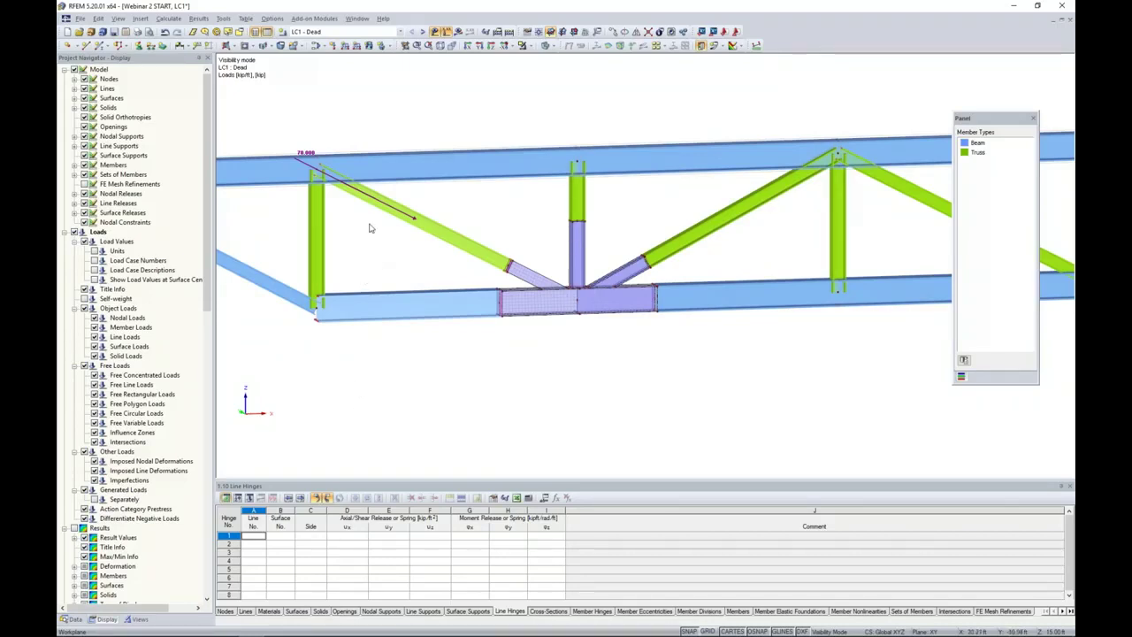
Apply a nodal load by components with PZ of -70 kip in Global XYZ at the upper end node of the vertical stub.
middle_drag(560, 229, 508, 242)
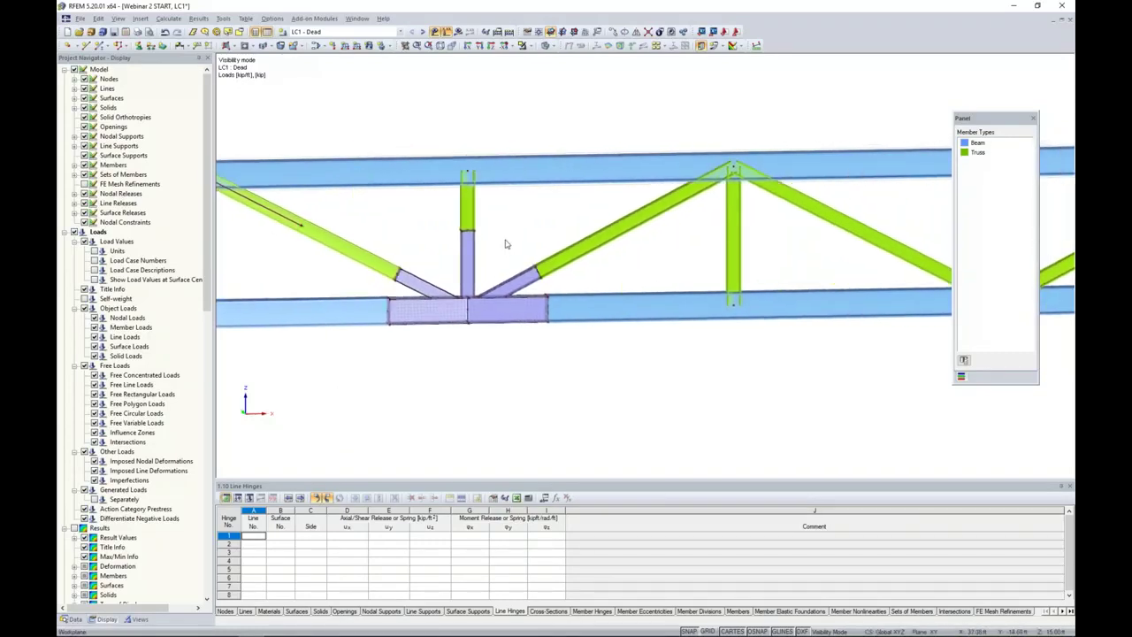
scroll(501, 242, up, 1)
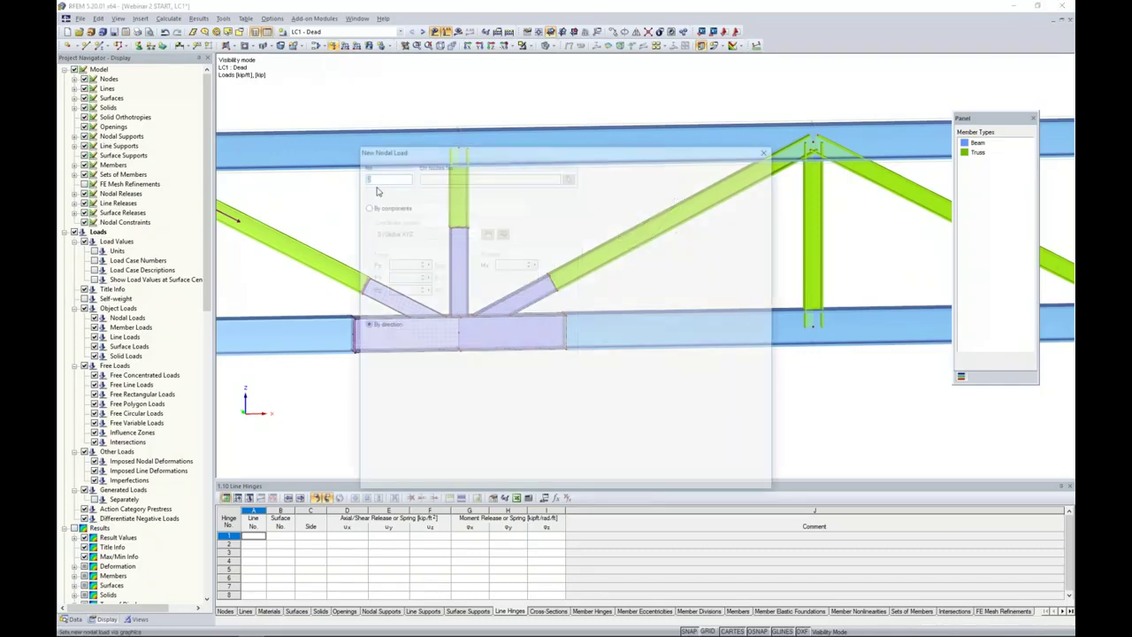
click(364, 206)
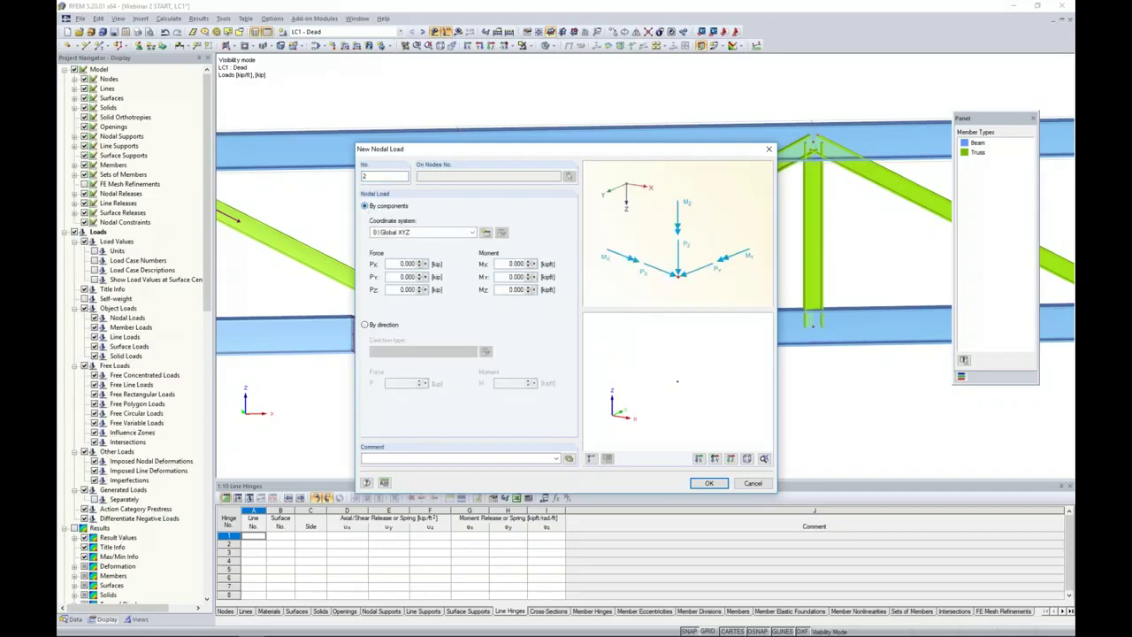
double_click(407, 289)
text(-70)
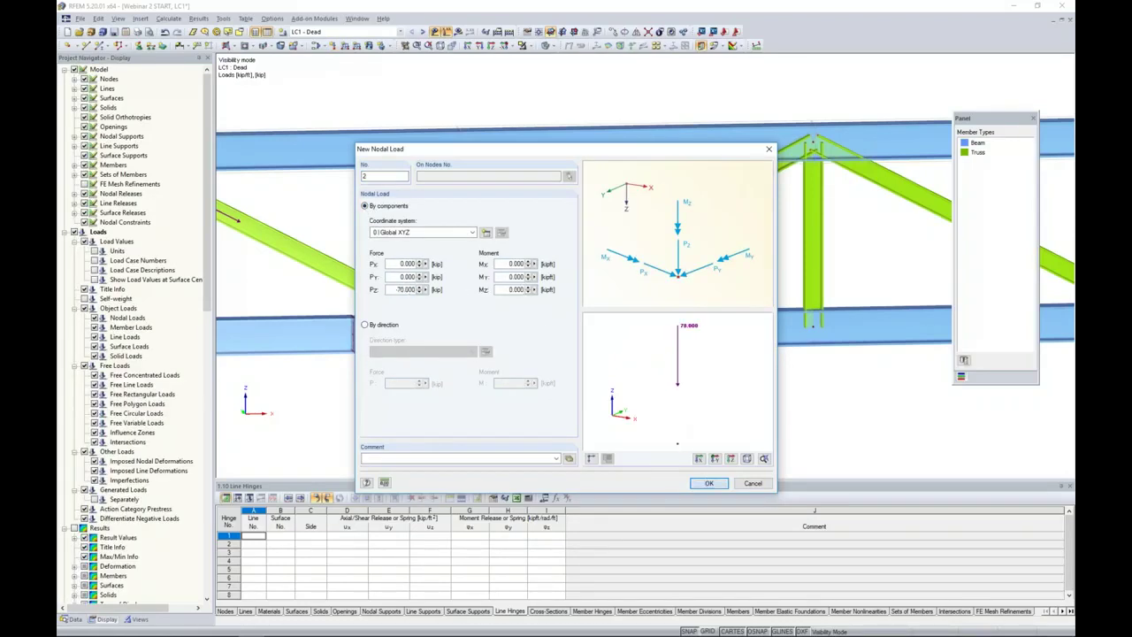
click(708, 483)
scroll(459, 235, up, 2)
scroll(459, 232, up, 3)
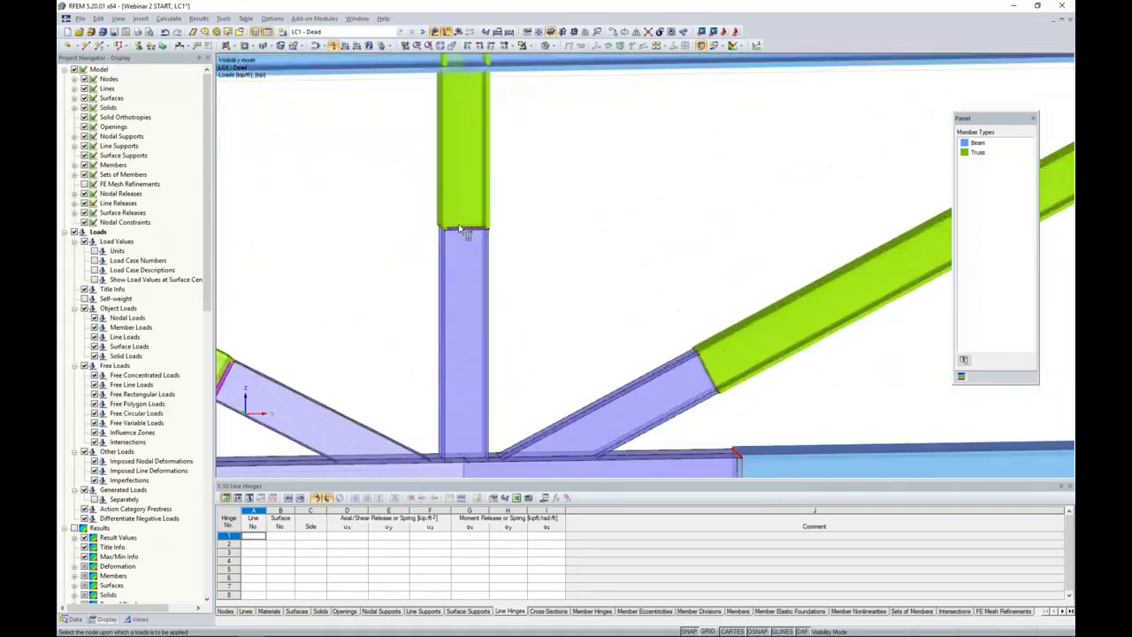
scroll(464, 228, down, 5)
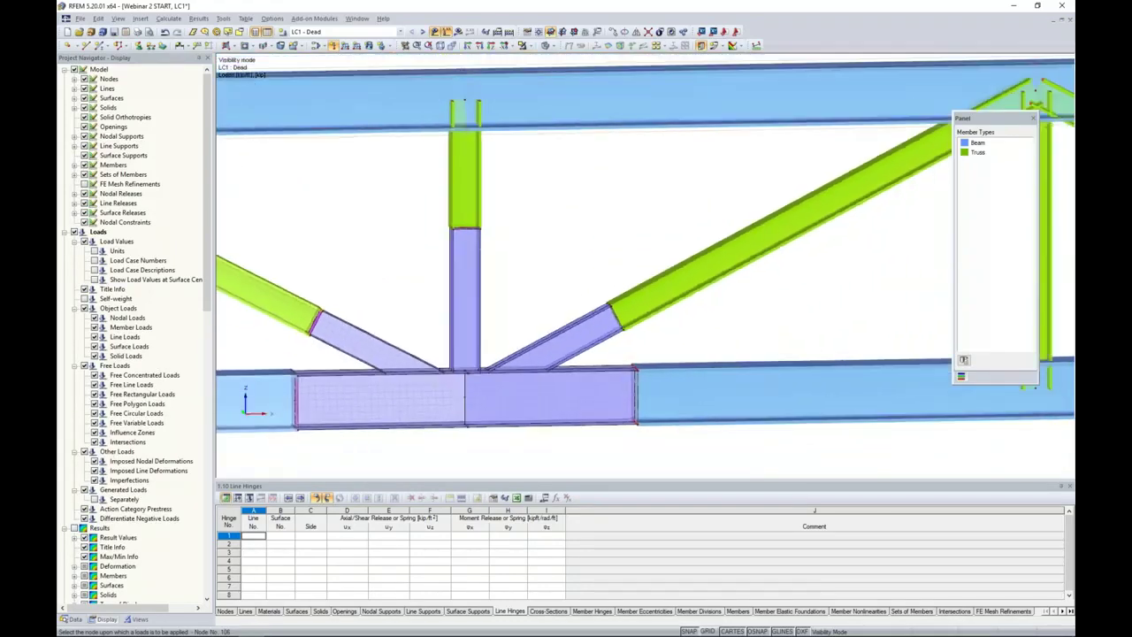
Start a nodal load defined by direction, with the direction the same as member 82, the green diagonal right of the joint.
middle_drag(500, 230, 526, 260)
scroll(531, 271, up, 4)
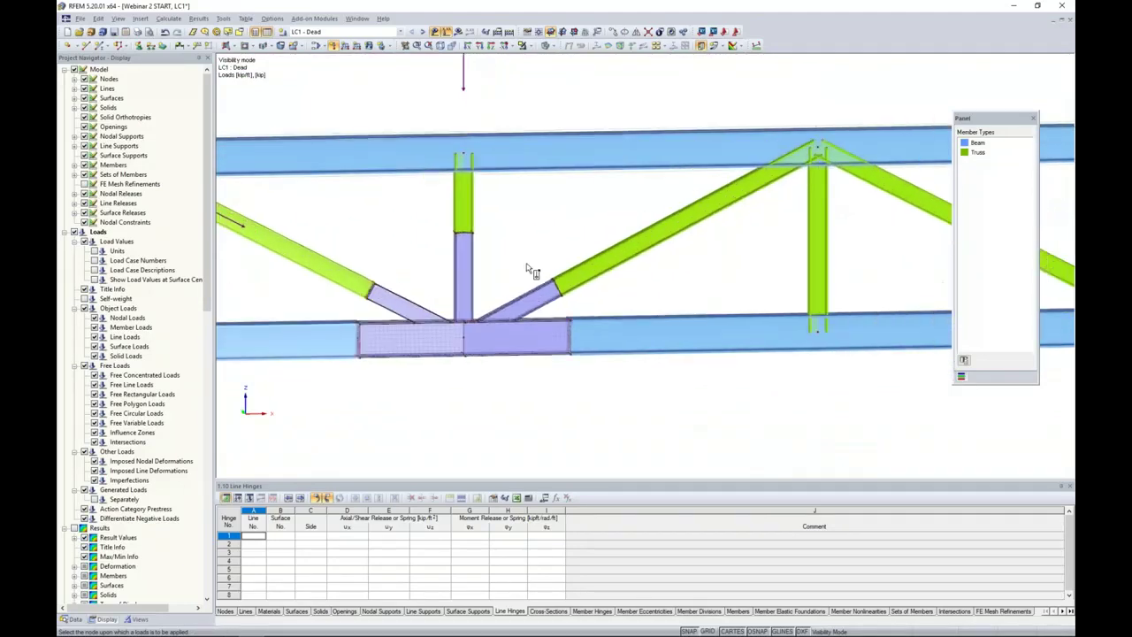
middle_drag(526, 248, 488, 230)
scroll(647, 185, up, 1)
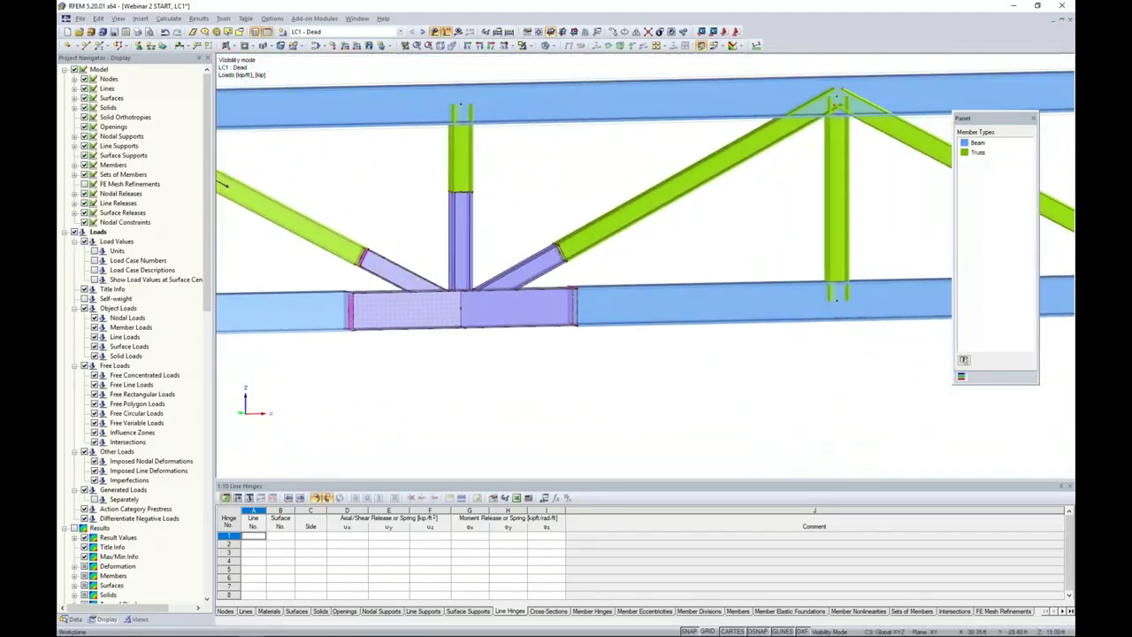
click(334, 46)
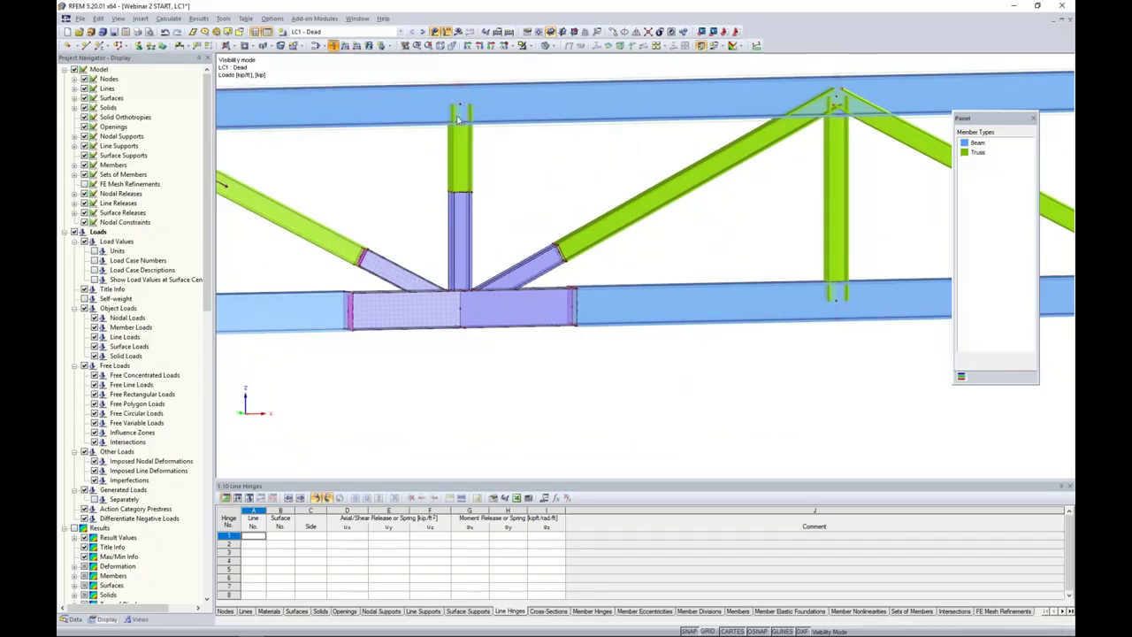
click(467, 285)
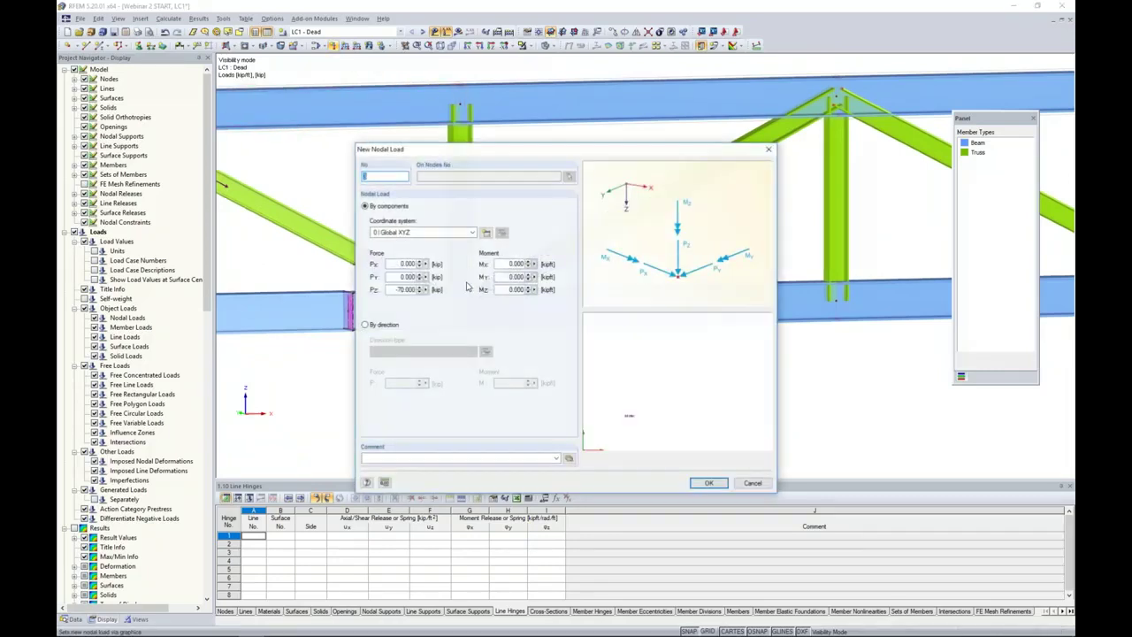
click(381, 324)
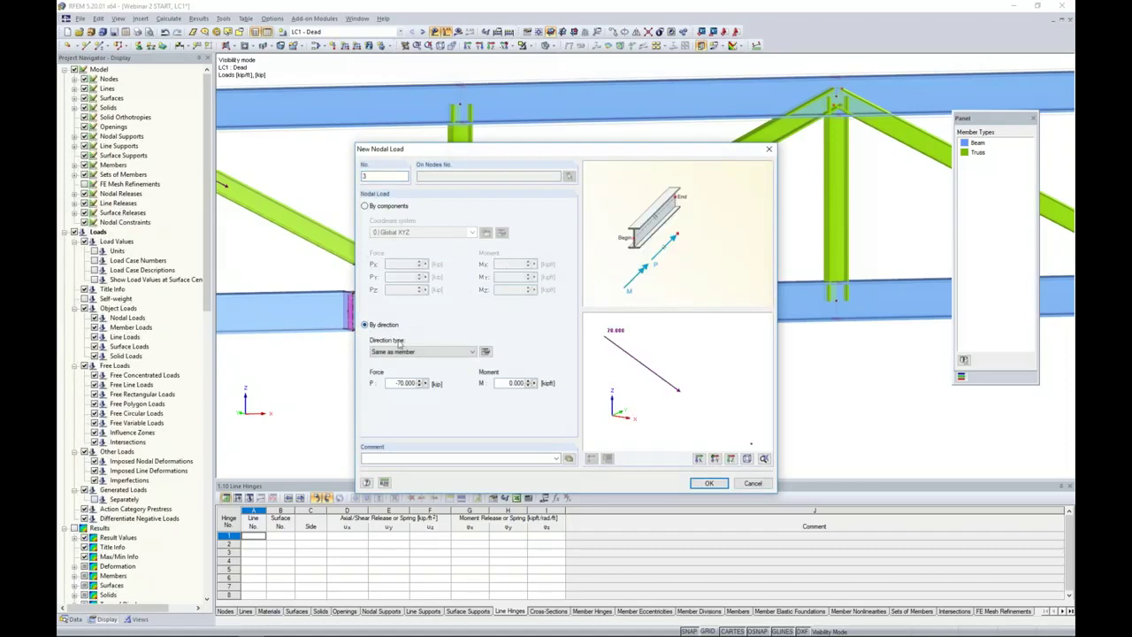
click(485, 351)
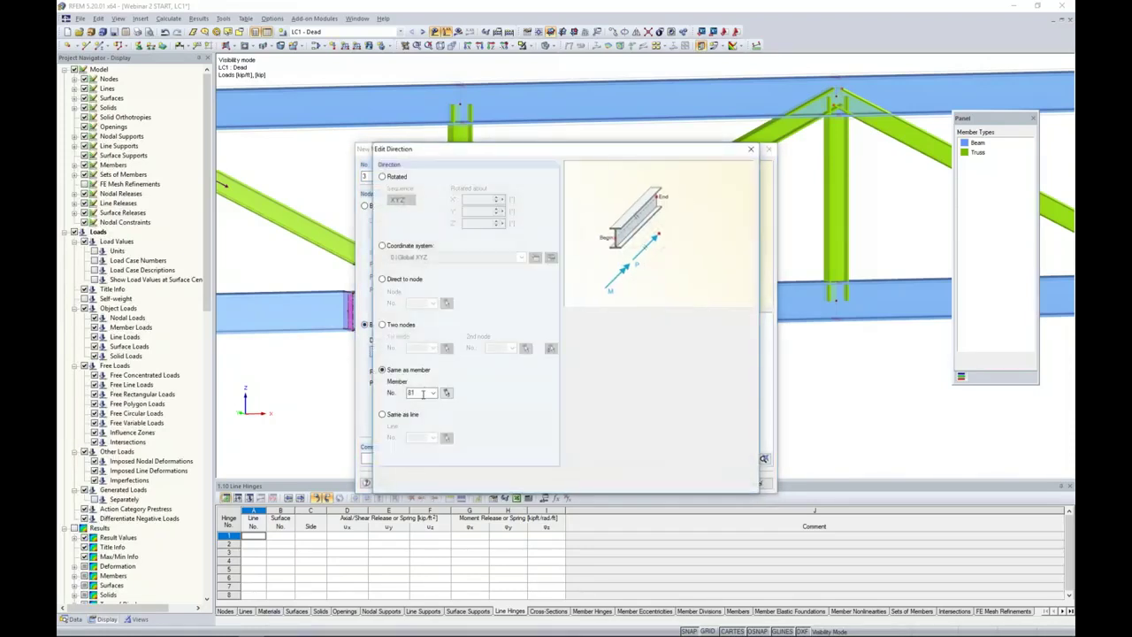
click(442, 392)
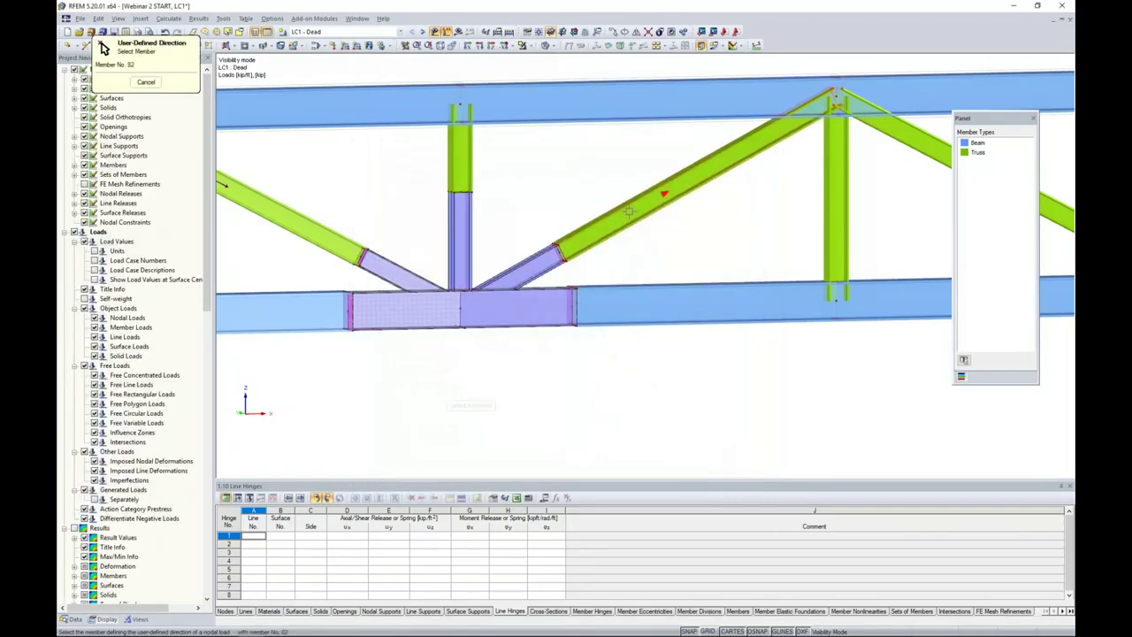
click(582, 289)
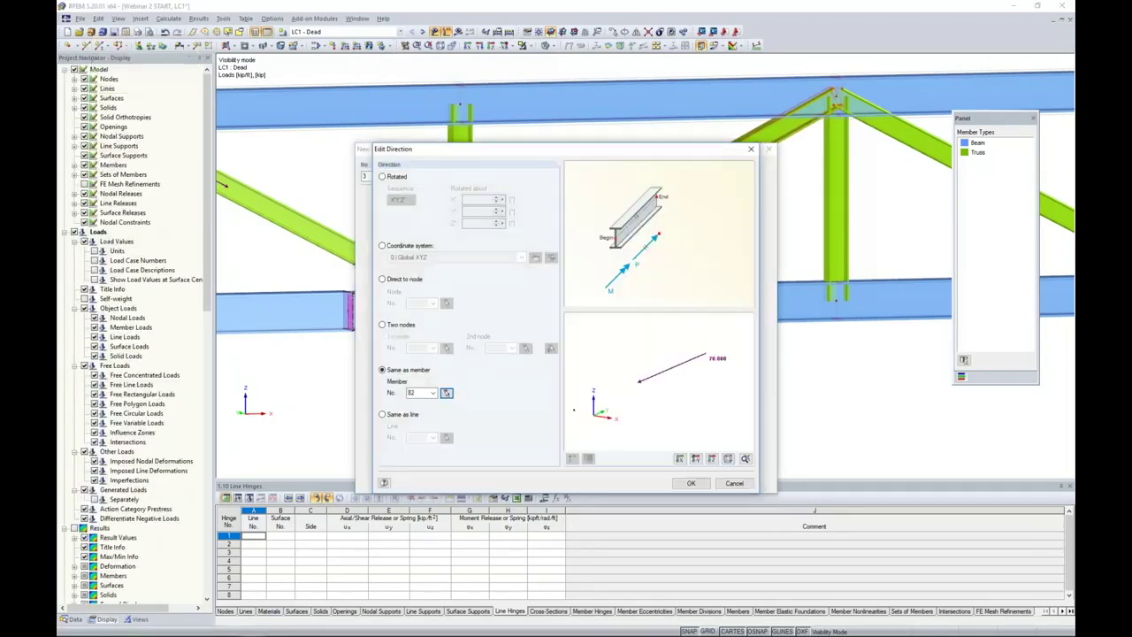
click(690, 482)
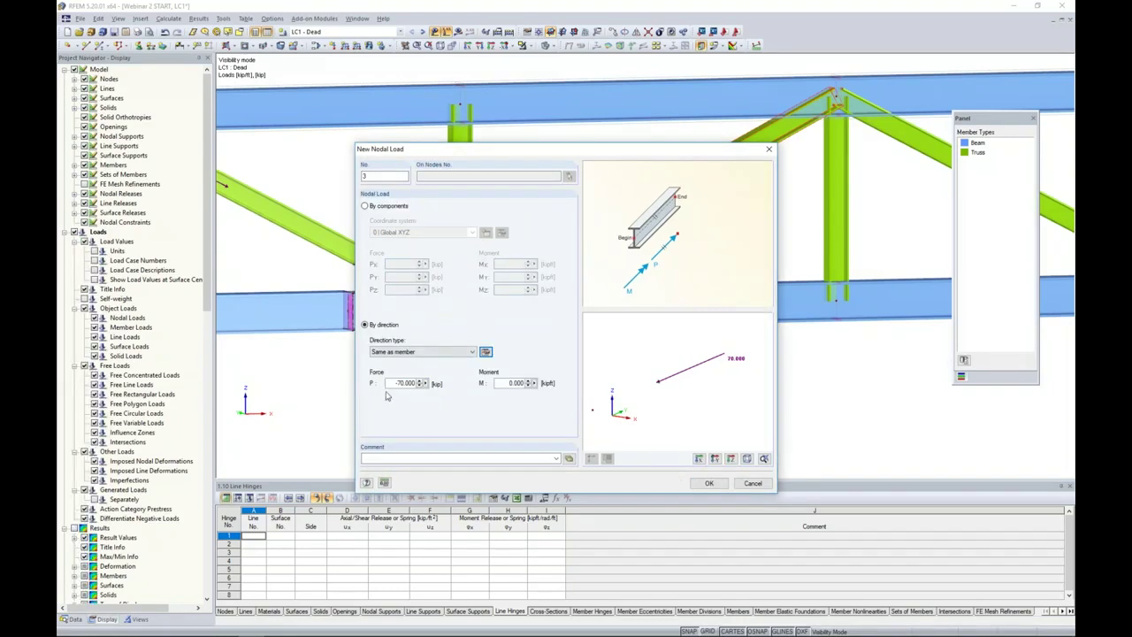
Apply the -70 kip directional nodal load at the end node of the right diagonal stub.
click(708, 482)
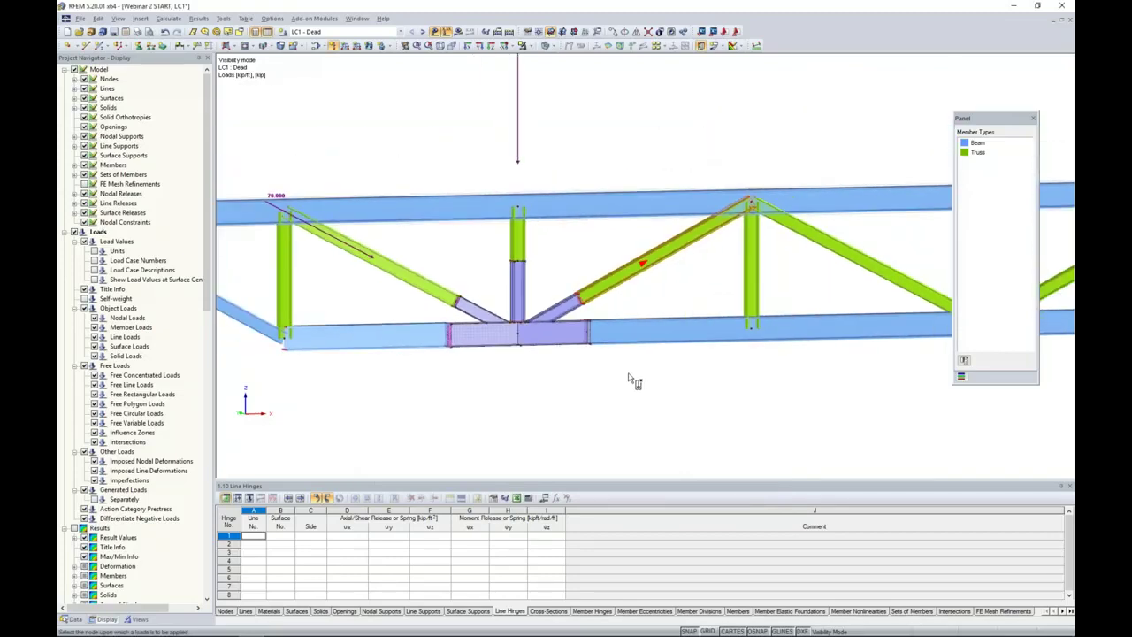
scroll(575, 325, up, 5)
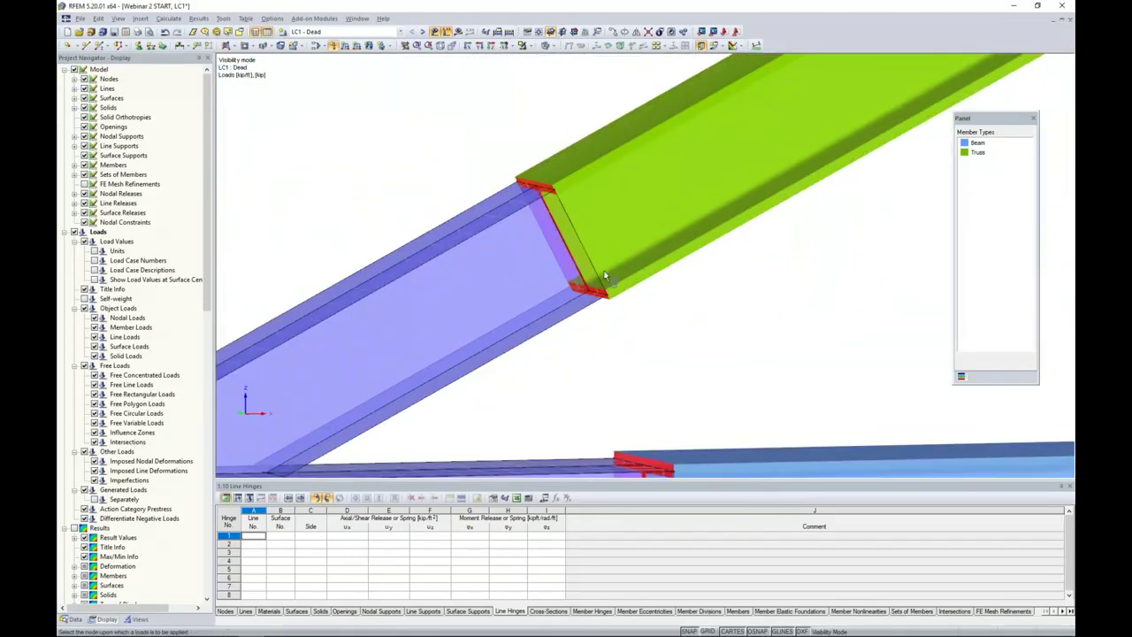
scroll(604, 269, down, 5)
scroll(593, 353, down, 1)
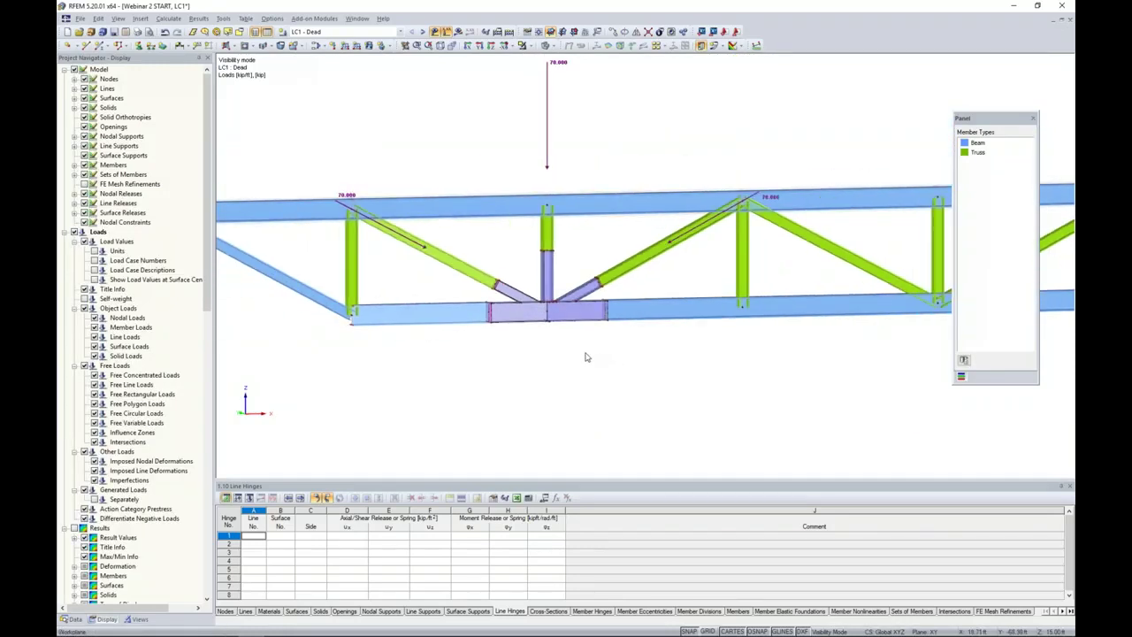
Show the results of load case LC1 - Dead, running the calculation for it.
scroll(584, 357, down, 1)
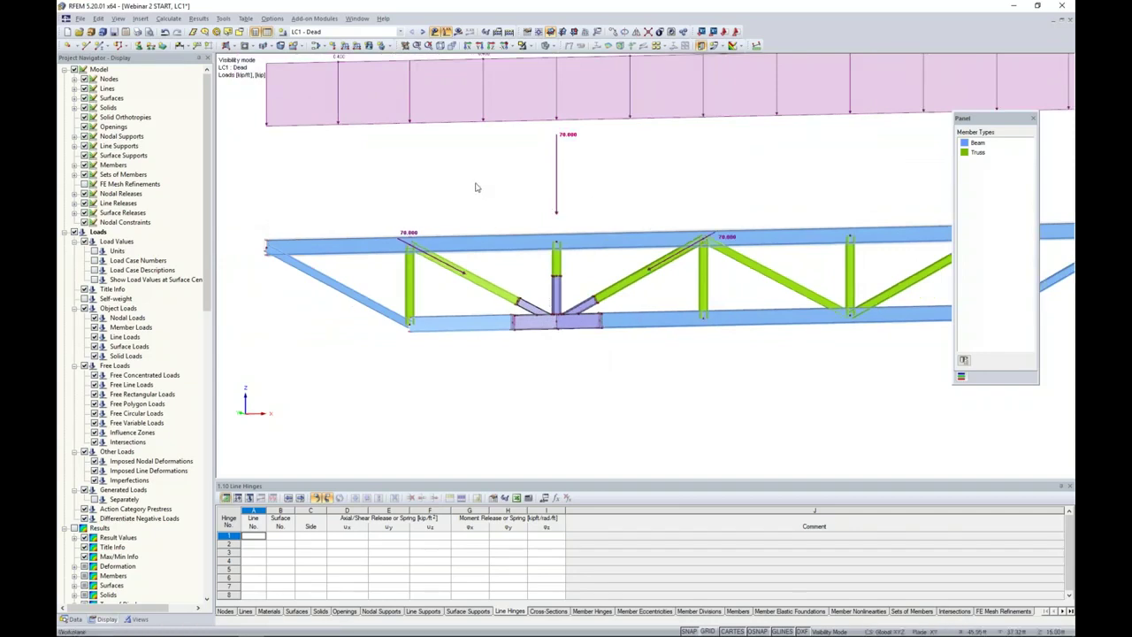
scroll(558, 352, up, 2)
scroll(557, 355, up, 2)
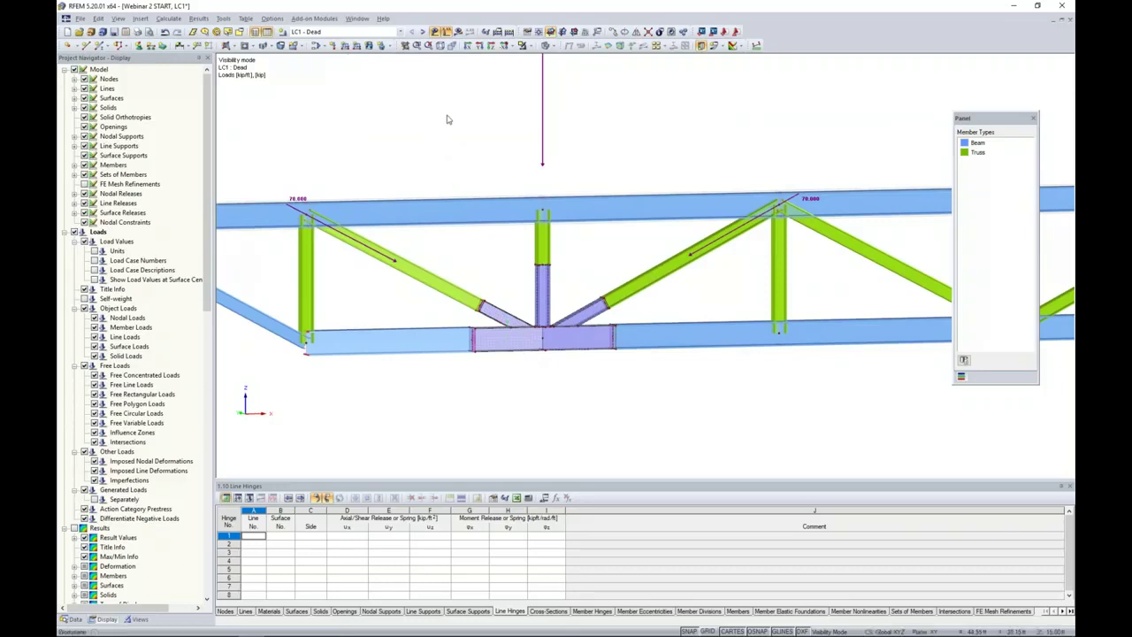
click(459, 33)
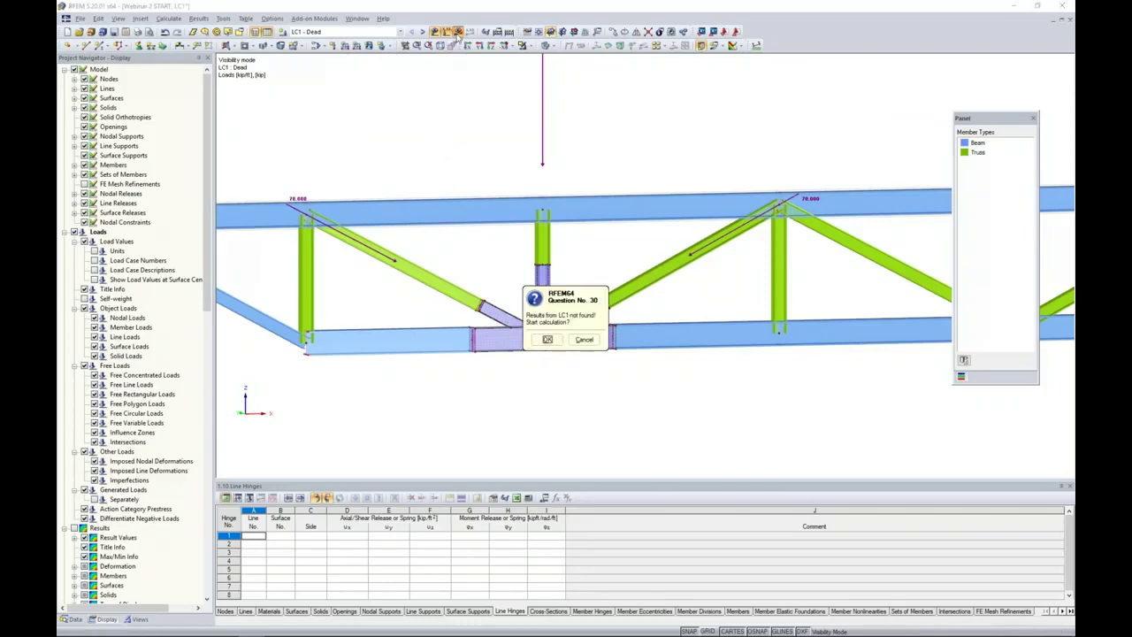
click(546, 340)
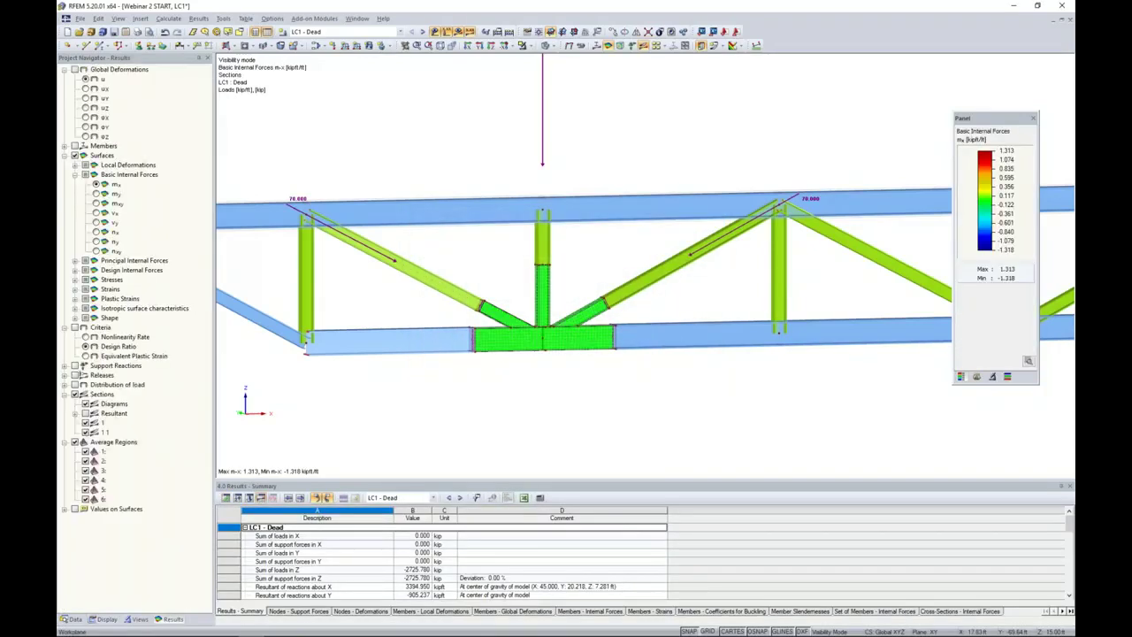
Examine the joint surfaces up close and display their basic internal force m-y.
ctrl+middle_drag(553, 370, 561, 317)
scroll(561, 317, up, 5)
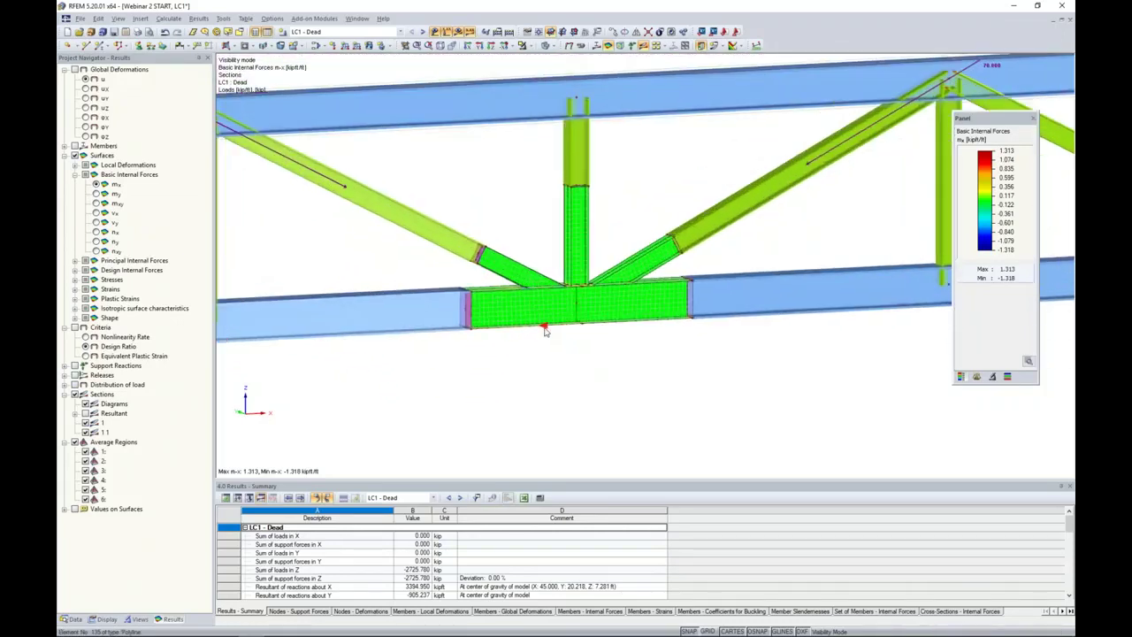
mouse_move(548, 334)
ctrl+middle_down()
mouse_move(579, 333)
mouse_move(566, 322)
ctrl+middle_up()
click(95, 193)
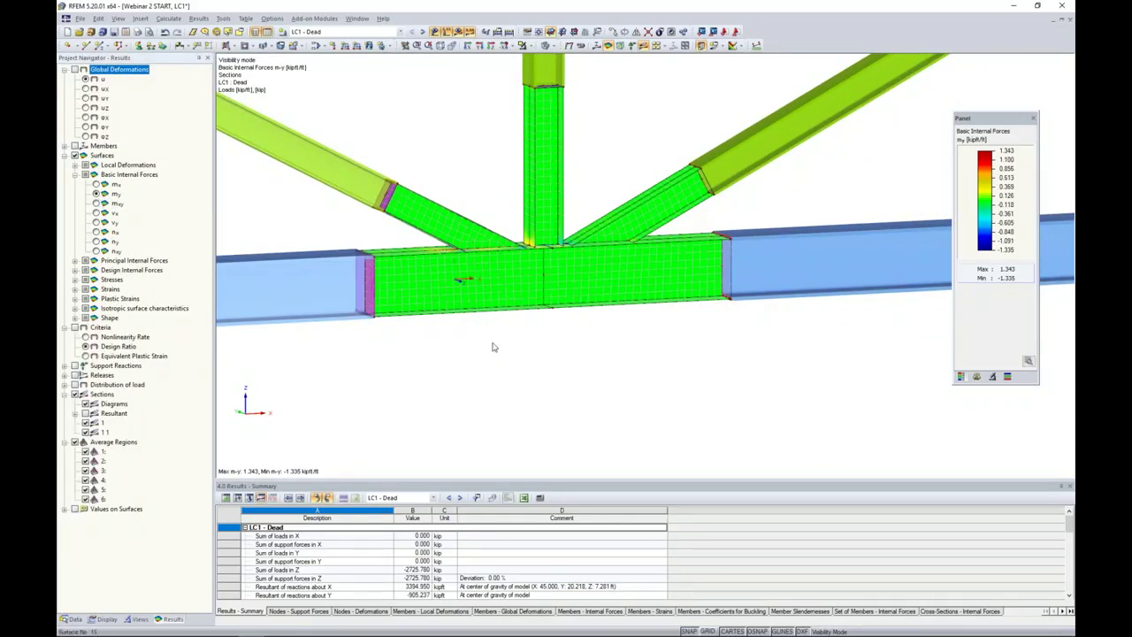
Display the surface stress sigma-x,+ on the joint, followed by the shear stress tau-xy,-.
click(76, 280)
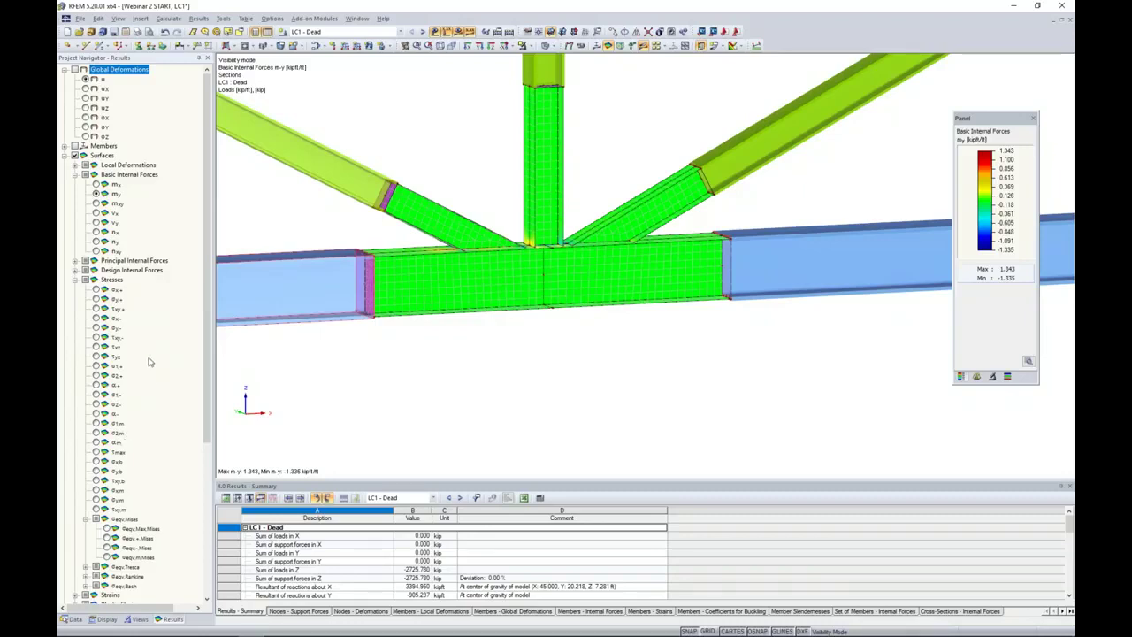
scroll(147, 365, down, 2)
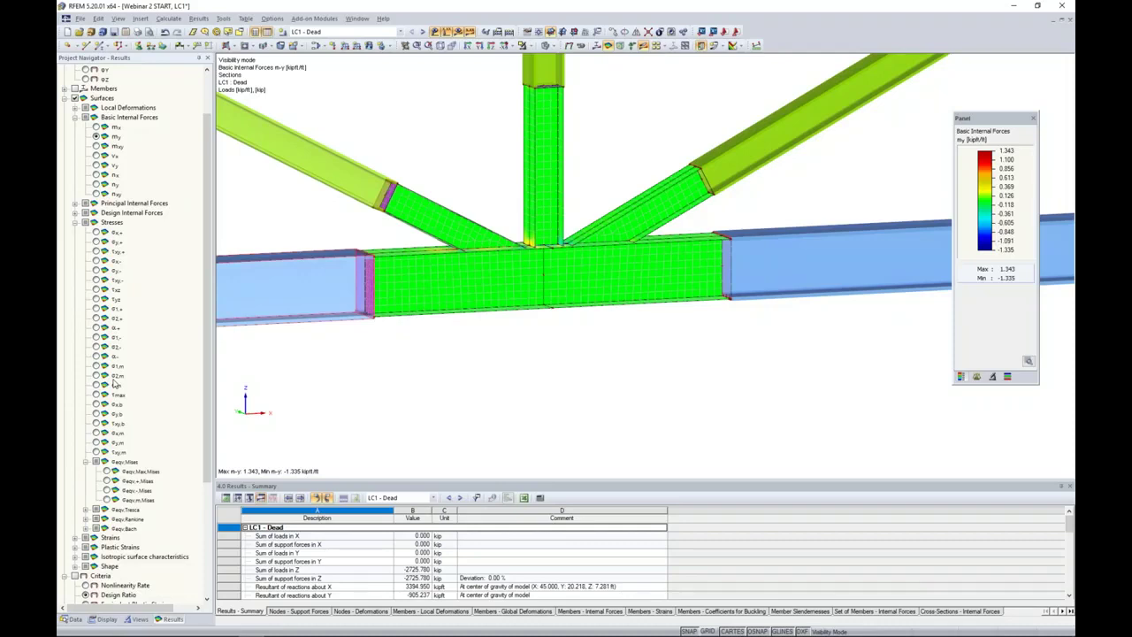
click(96, 231)
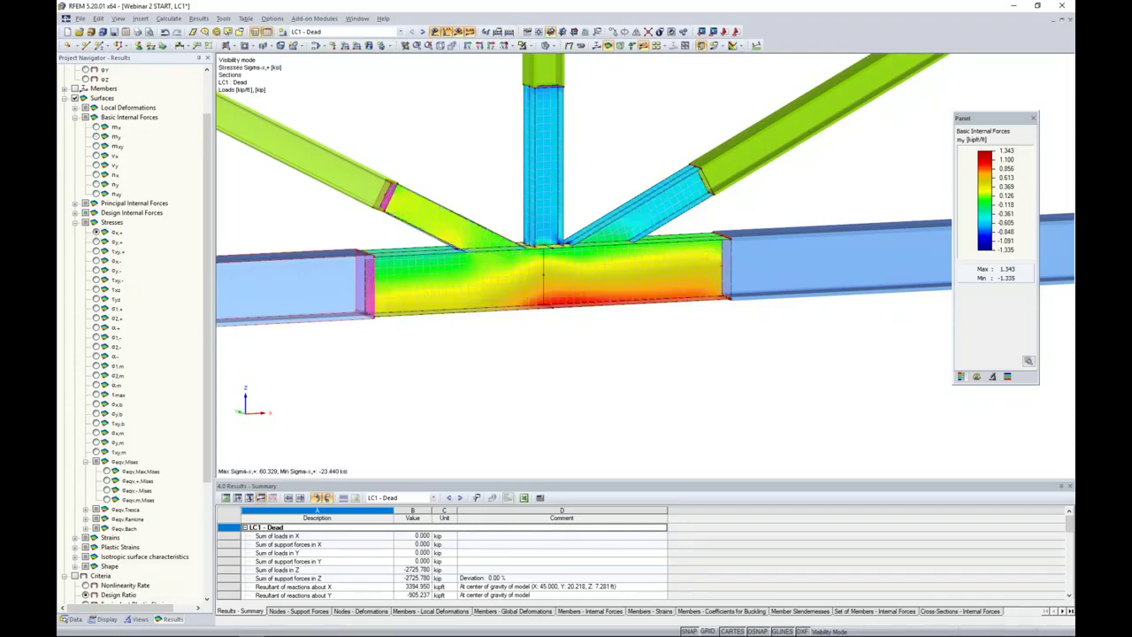
click(96, 279)
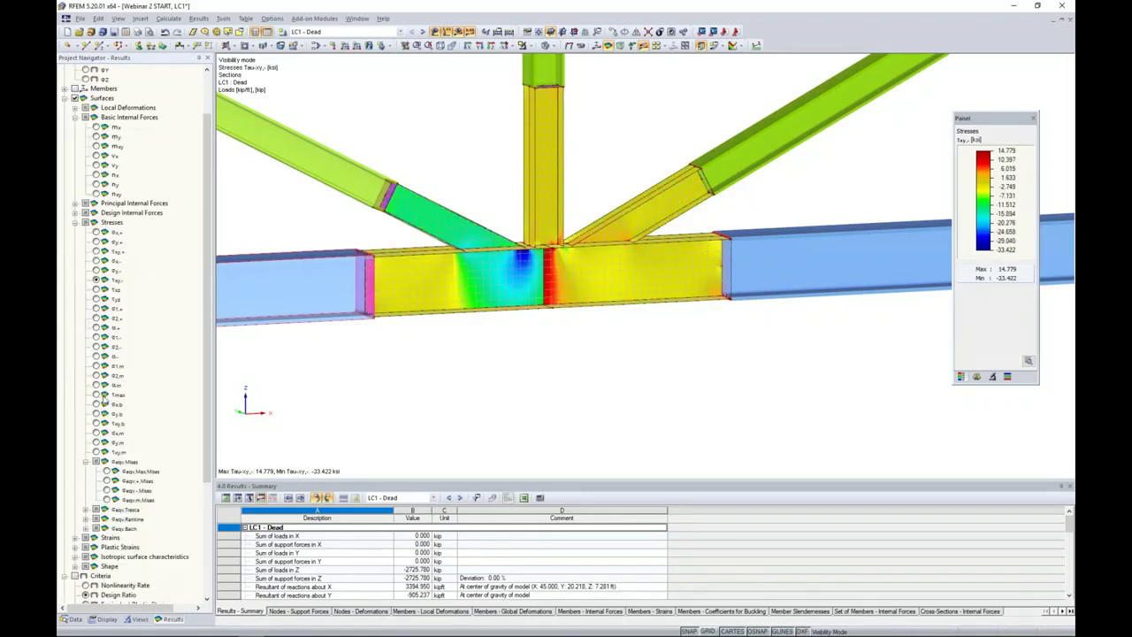
Display the maximum von Mises equivalent stress on the joint surfaces and move the colour legend closer to the joint.
scroll(102, 393, down, 2)
click(107, 413)
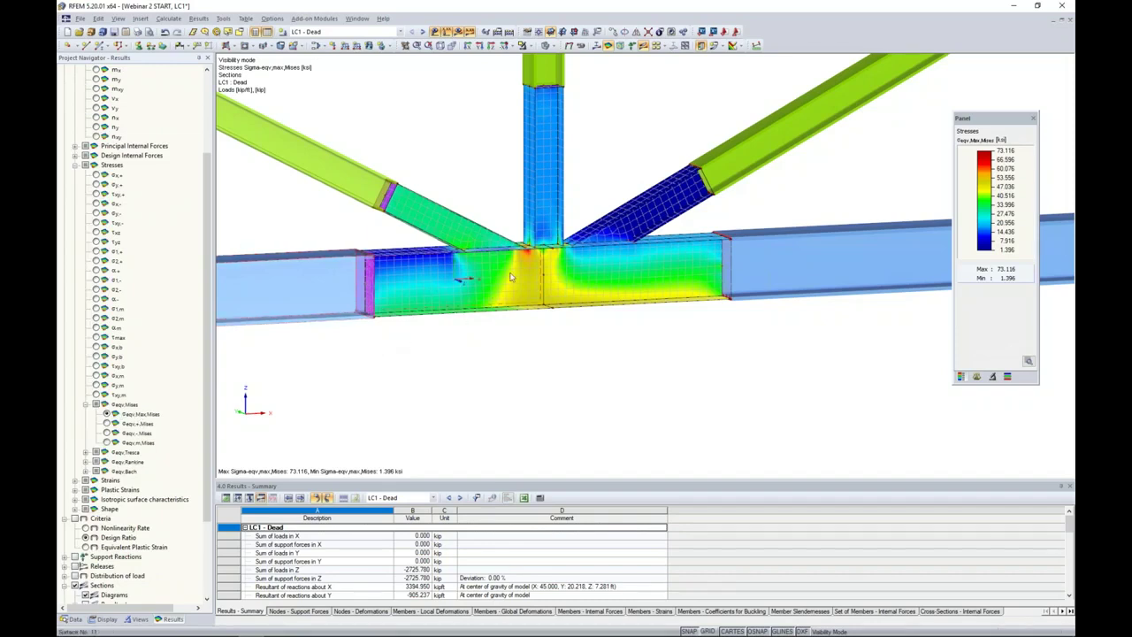
scroll(500, 289, up, 2)
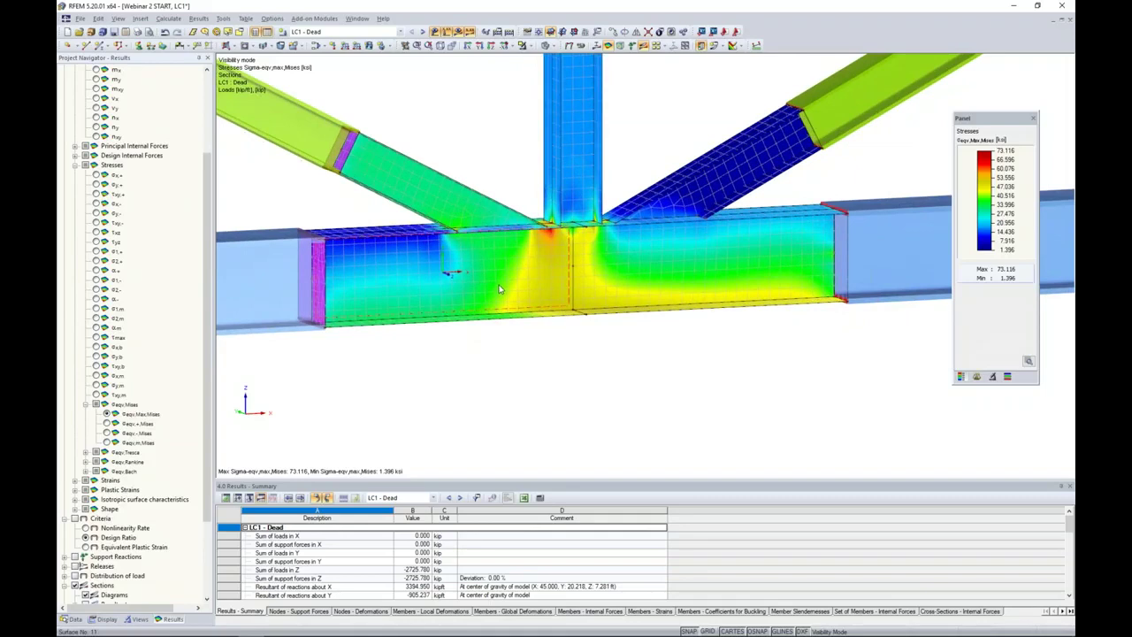
scroll(586, 277, up, 1)
middle_drag(585, 278, 575, 304)
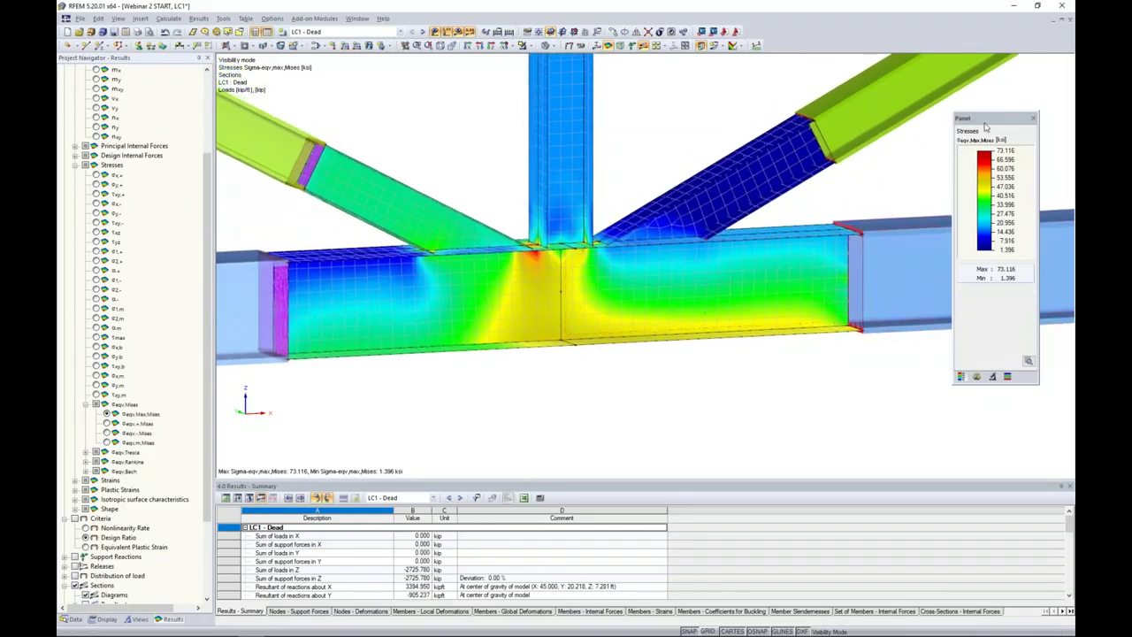
drag(985, 127, 944, 134)
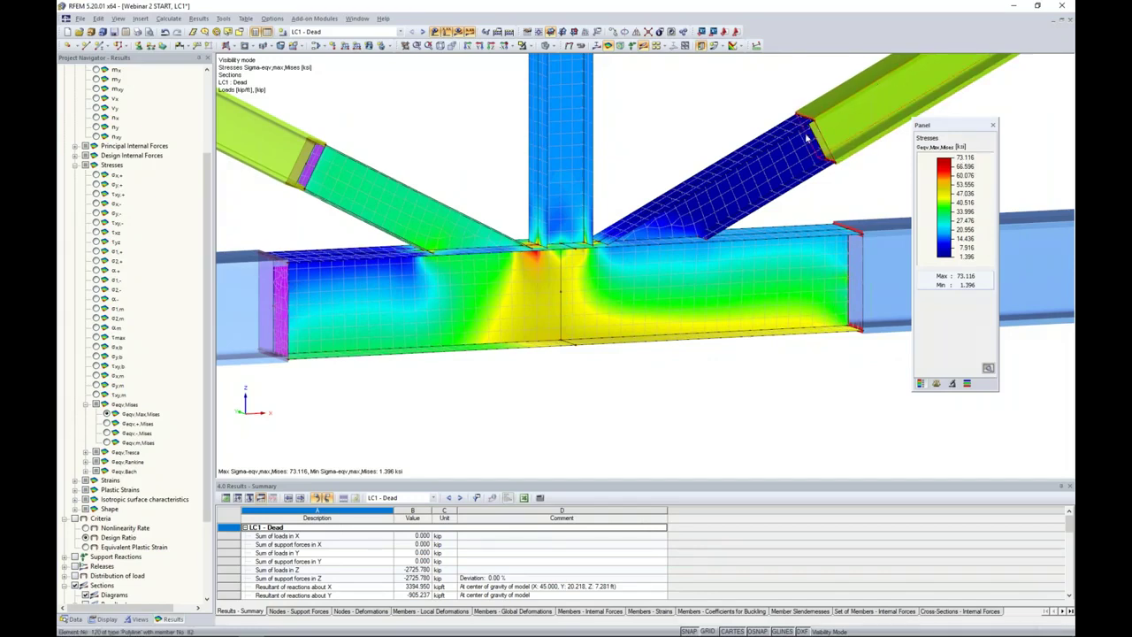
Check the material and thickness of the right diagonal stub's web surface.
double_click(792, 164)
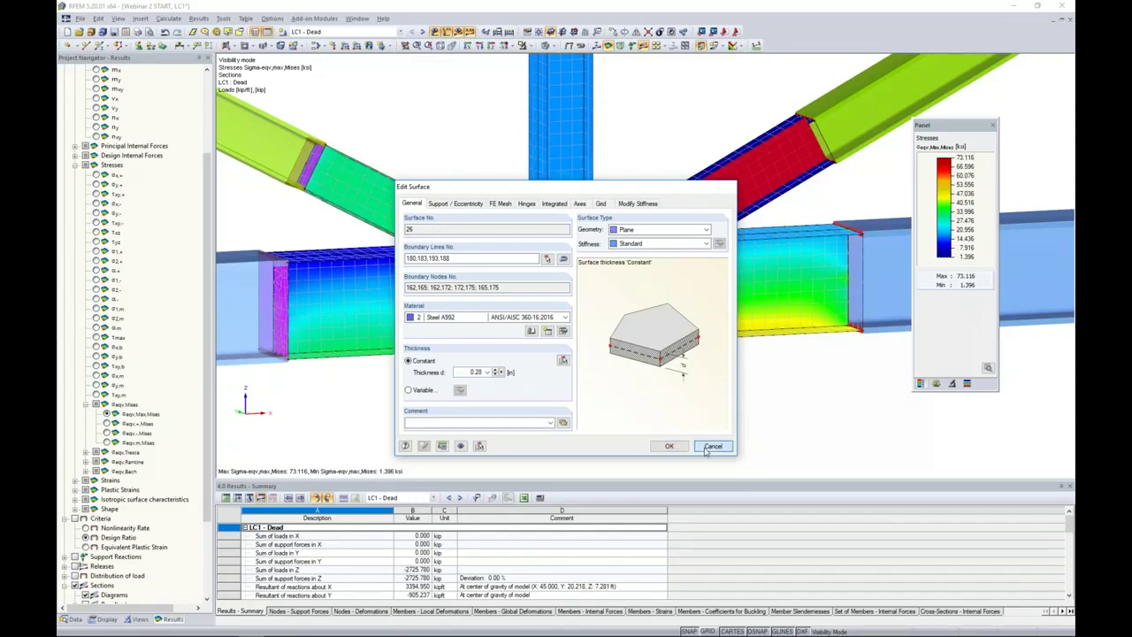
click(671, 446)
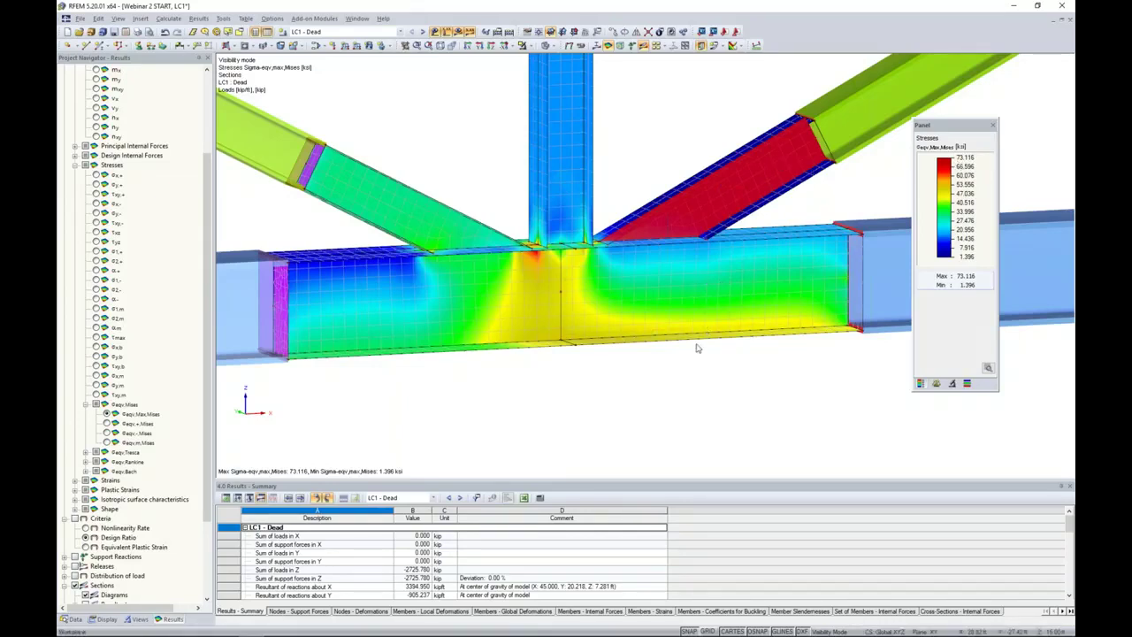
Select all surfaces of the joint, open them together for editing and check the material model of their Steel A992.
scroll(695, 341, down, 2)
drag(745, 399, 463, 116)
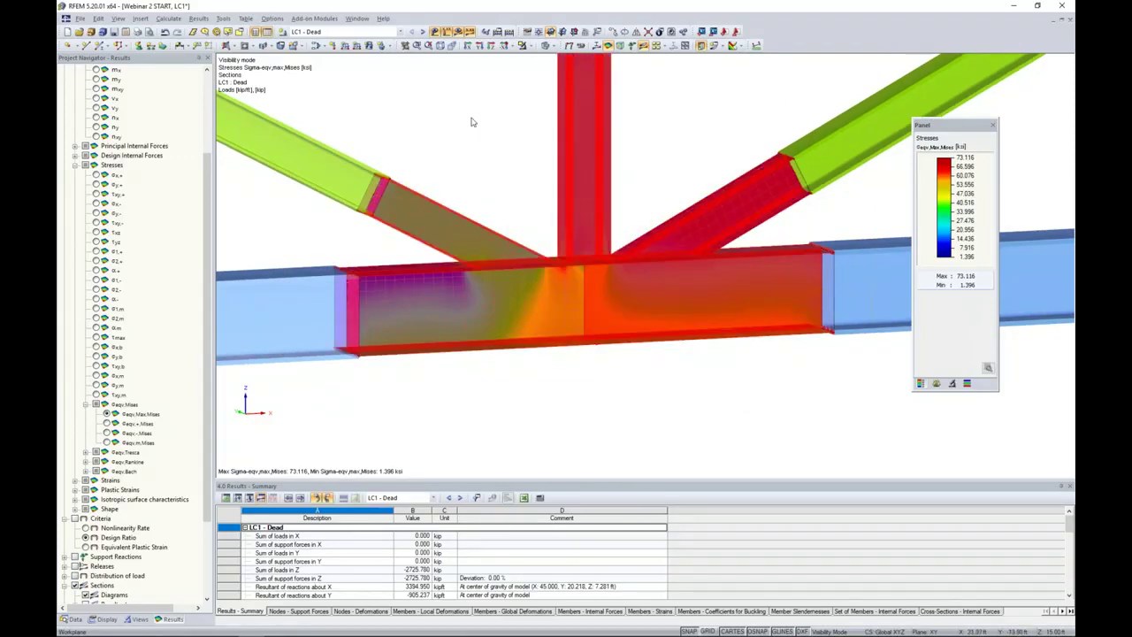
double_click(584, 157)
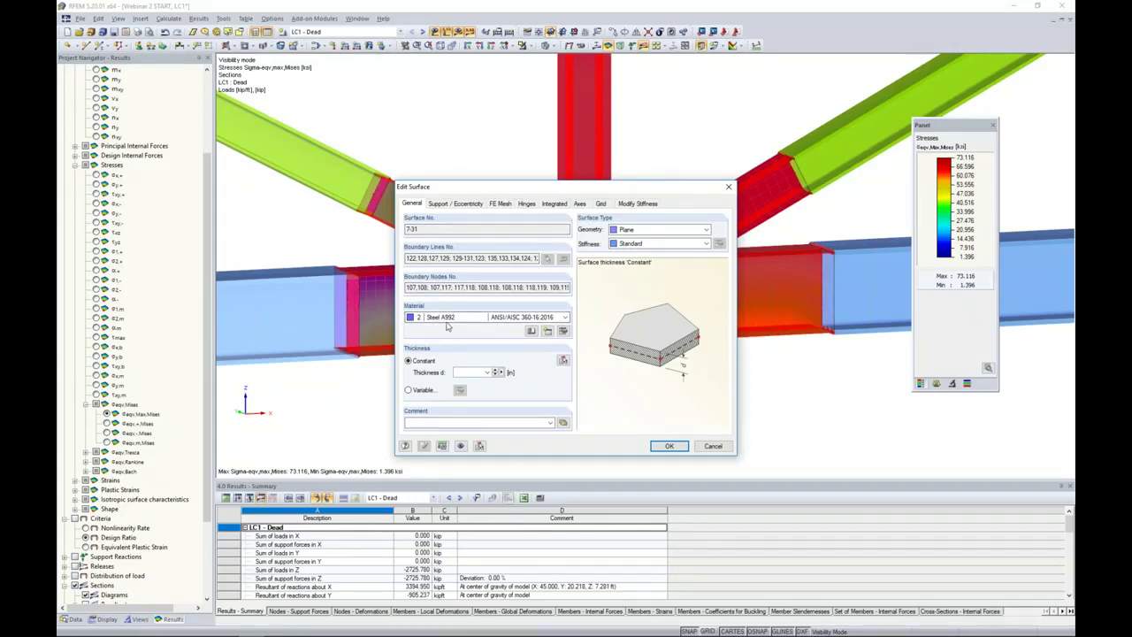
click(562, 331)
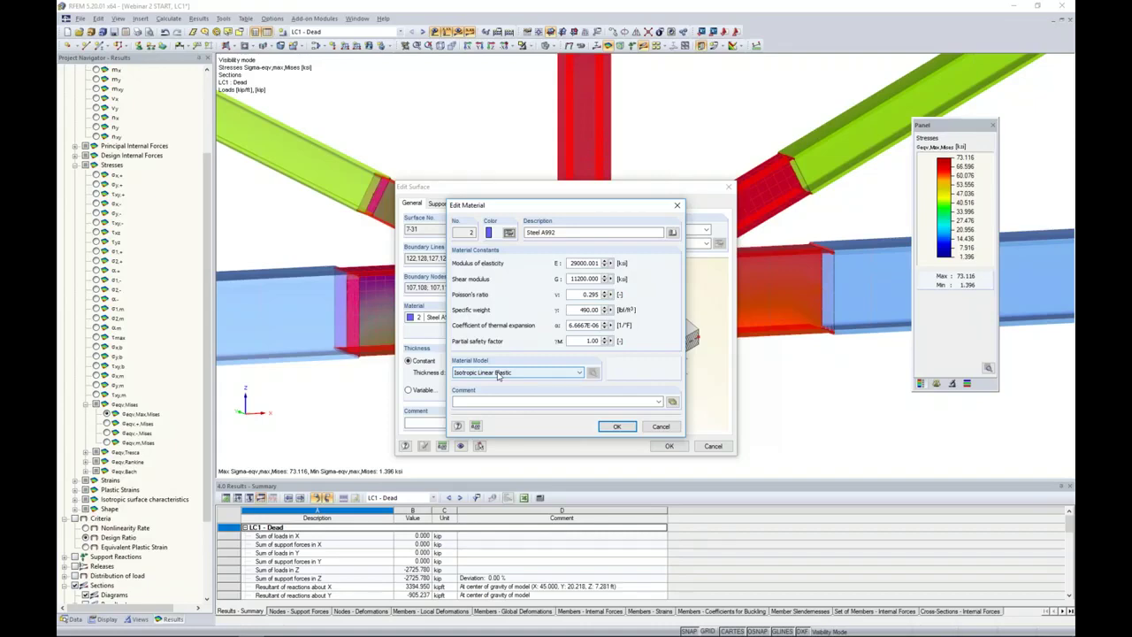
click(661, 427)
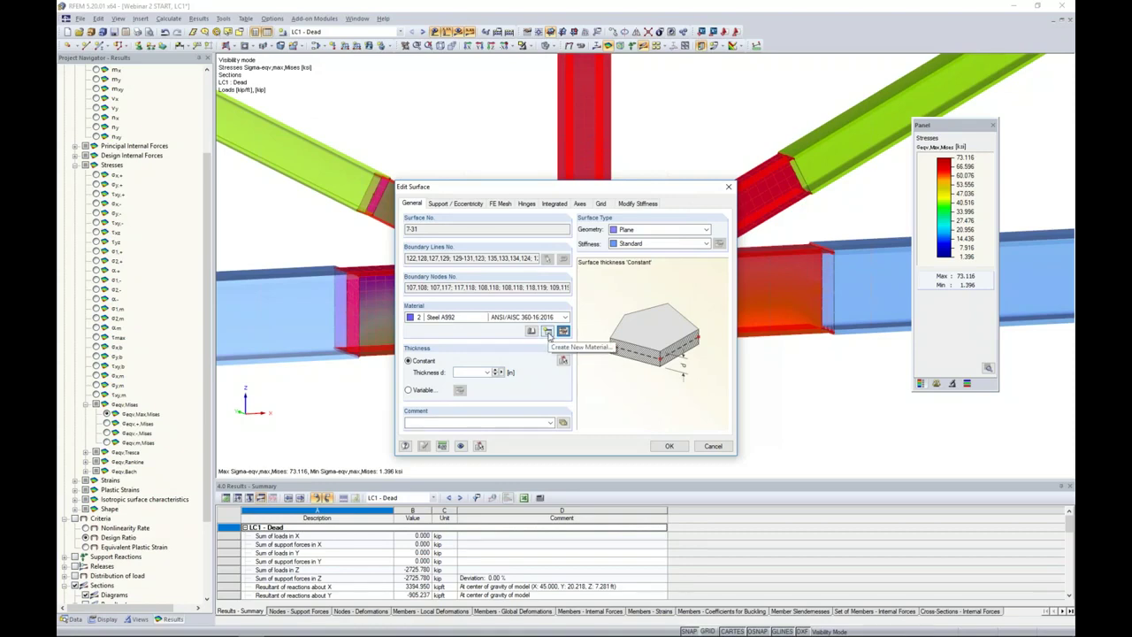
Create a new material for the joint surfaces from the library's Steel A992 under ANSI/AISC 360-16:2016.
click(548, 333)
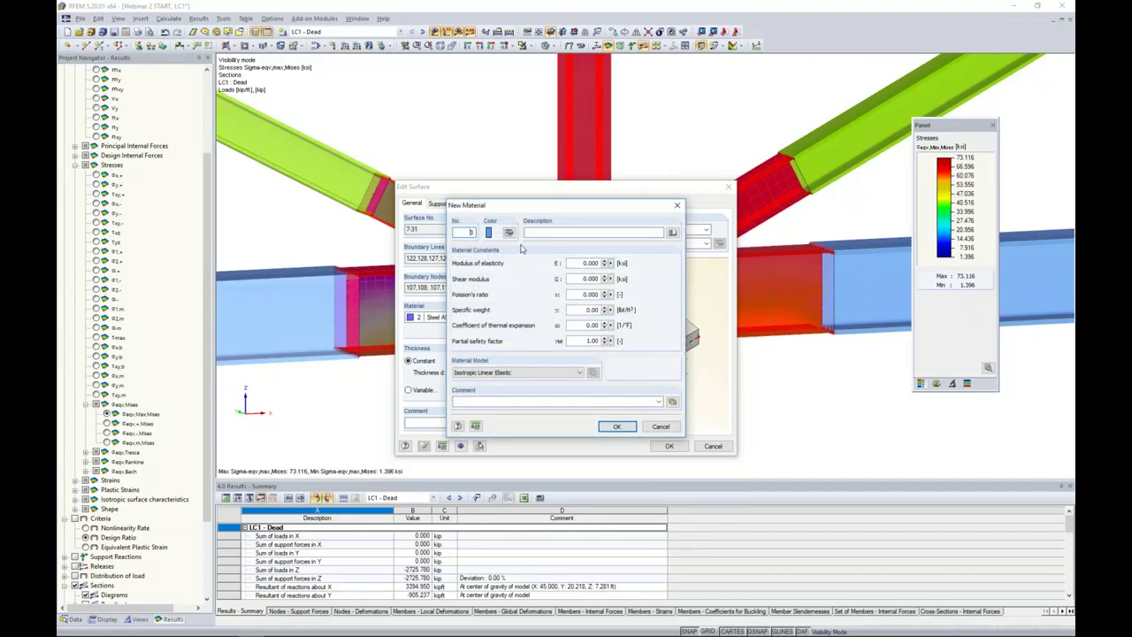
click(672, 233)
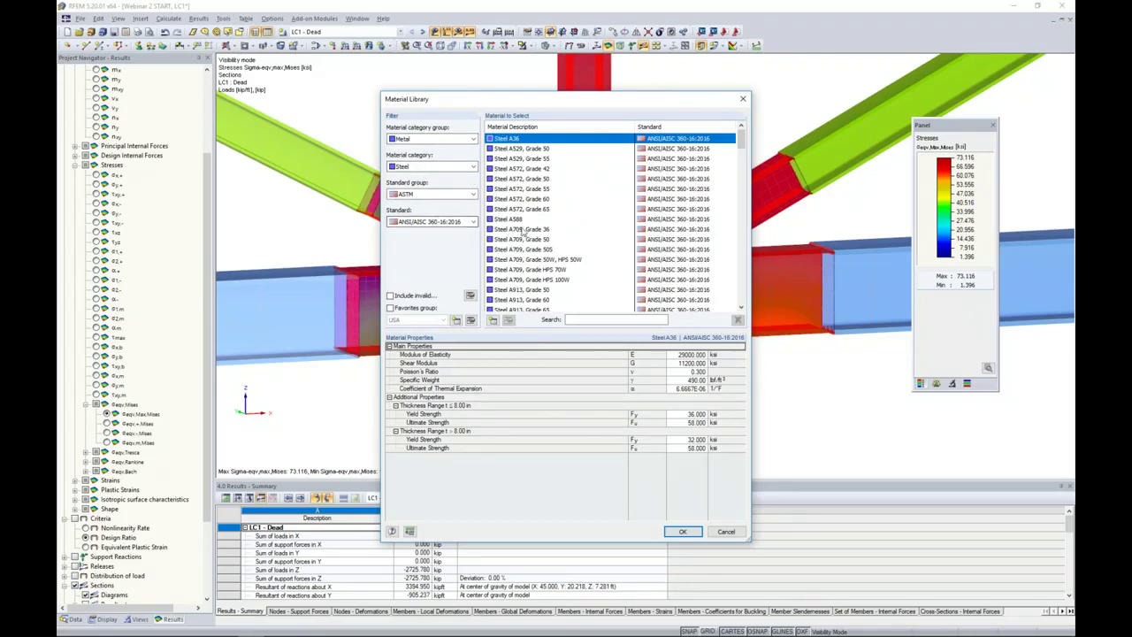
scroll(523, 232, down, 2)
click(515, 270)
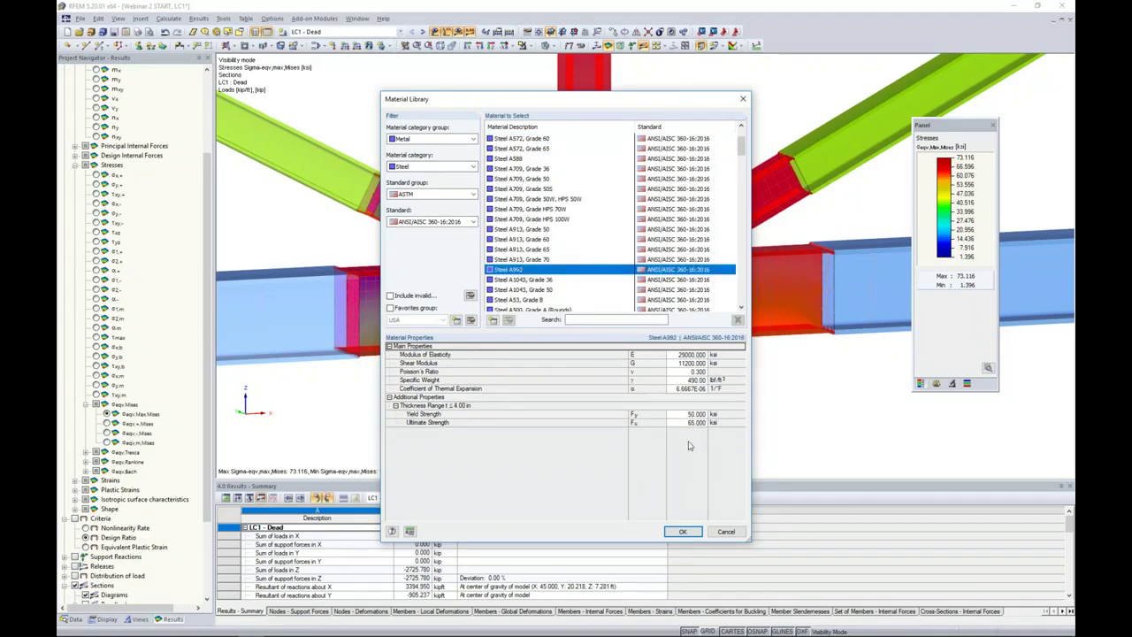
click(682, 530)
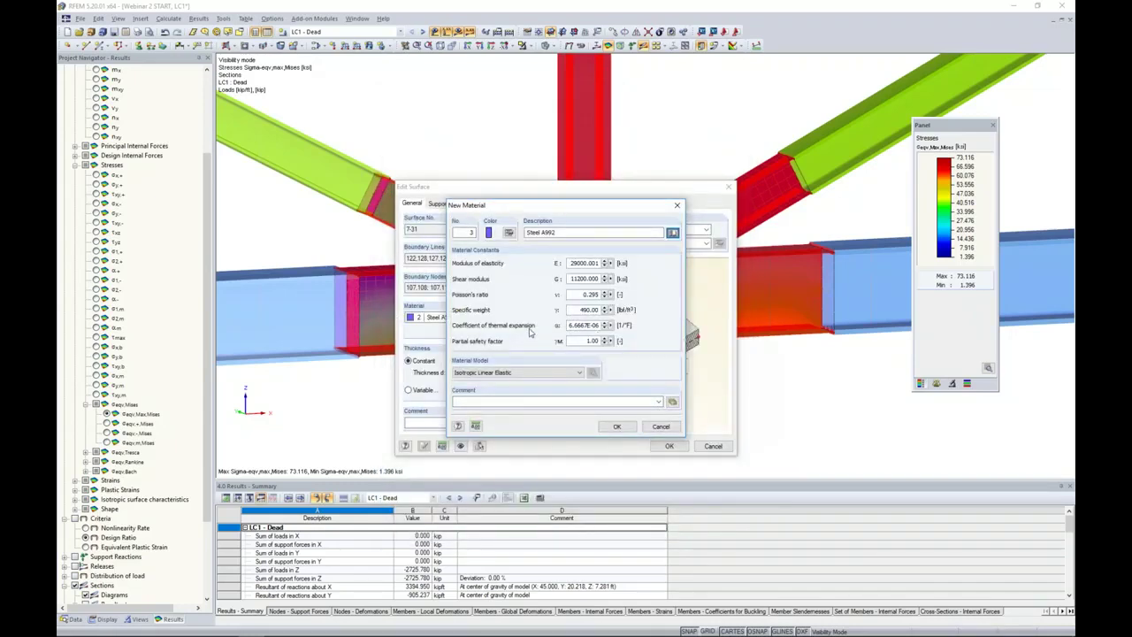
Give the new Steel A992 the Isotropic Plastic 2D/3D model with its default parameters and assign it to the joint surfaces, allowing results to be deleted.
click(534, 375)
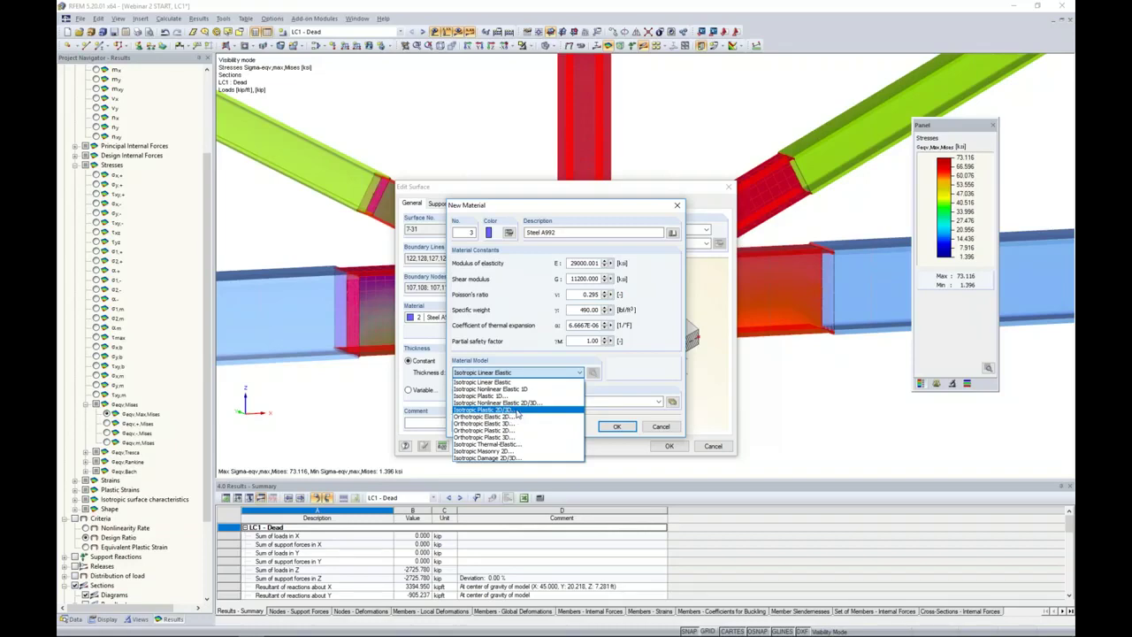
click(517, 412)
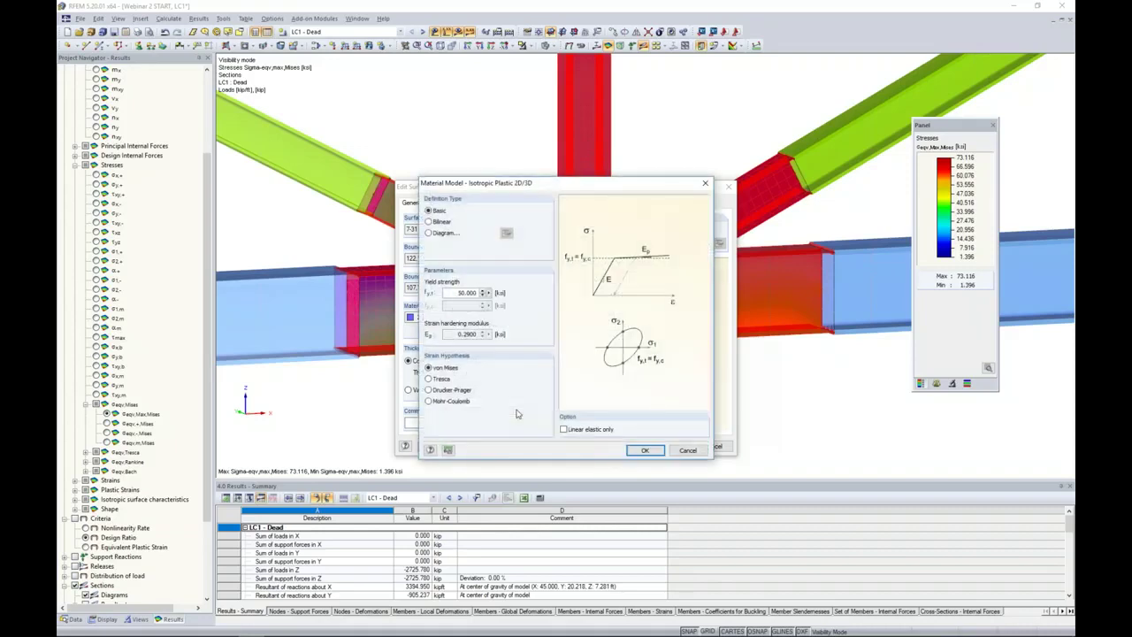
drag(550, 183, 647, 190)
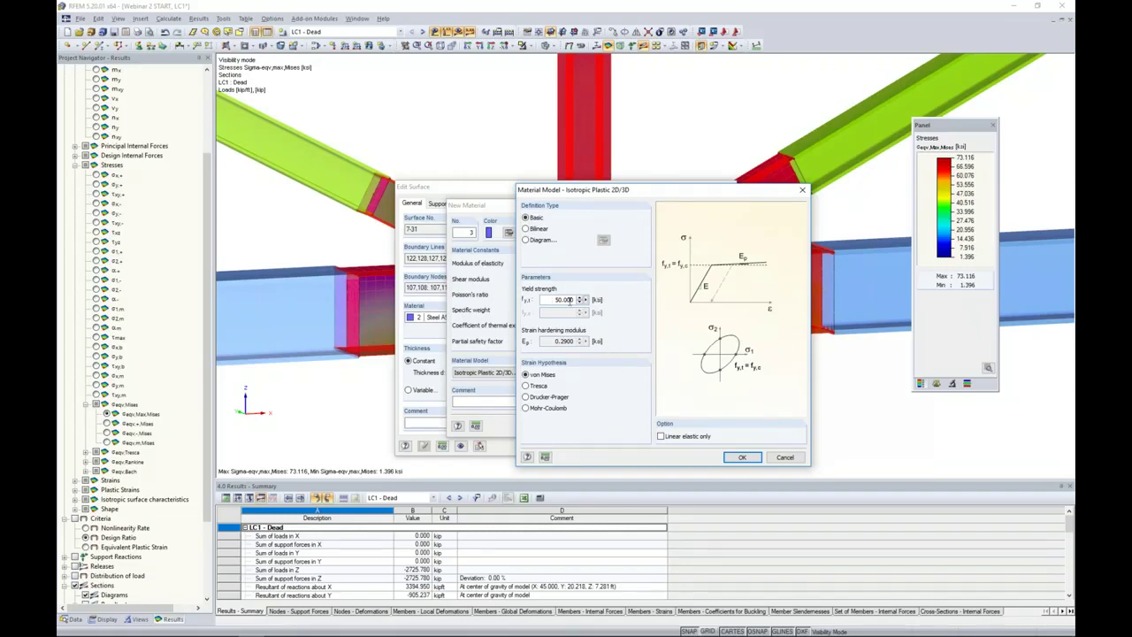
click(736, 457)
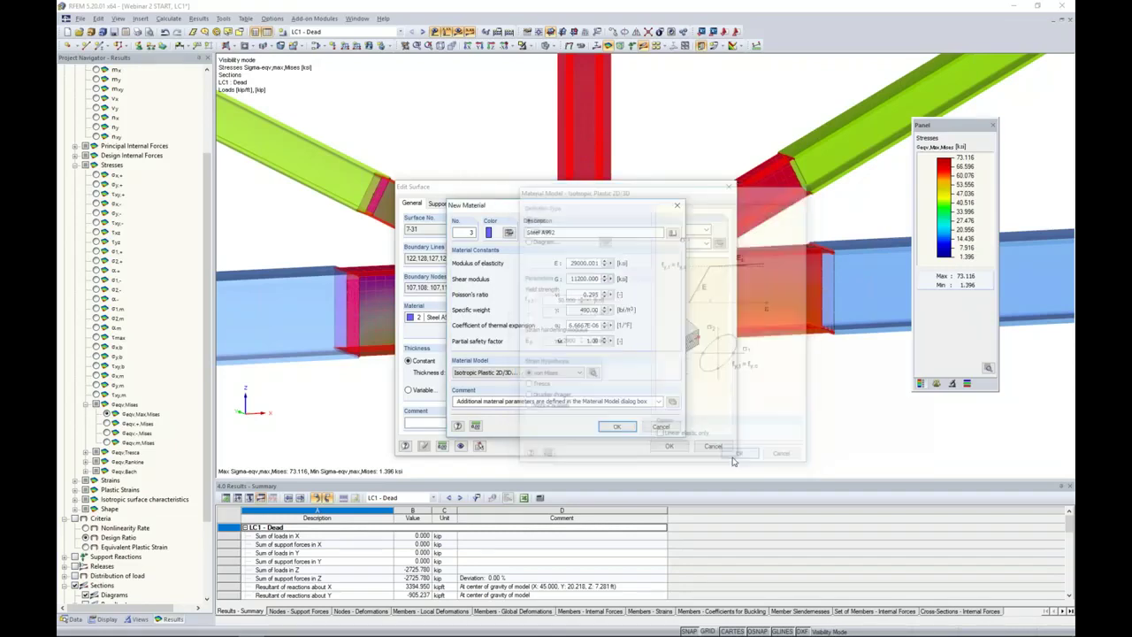
click(625, 429)
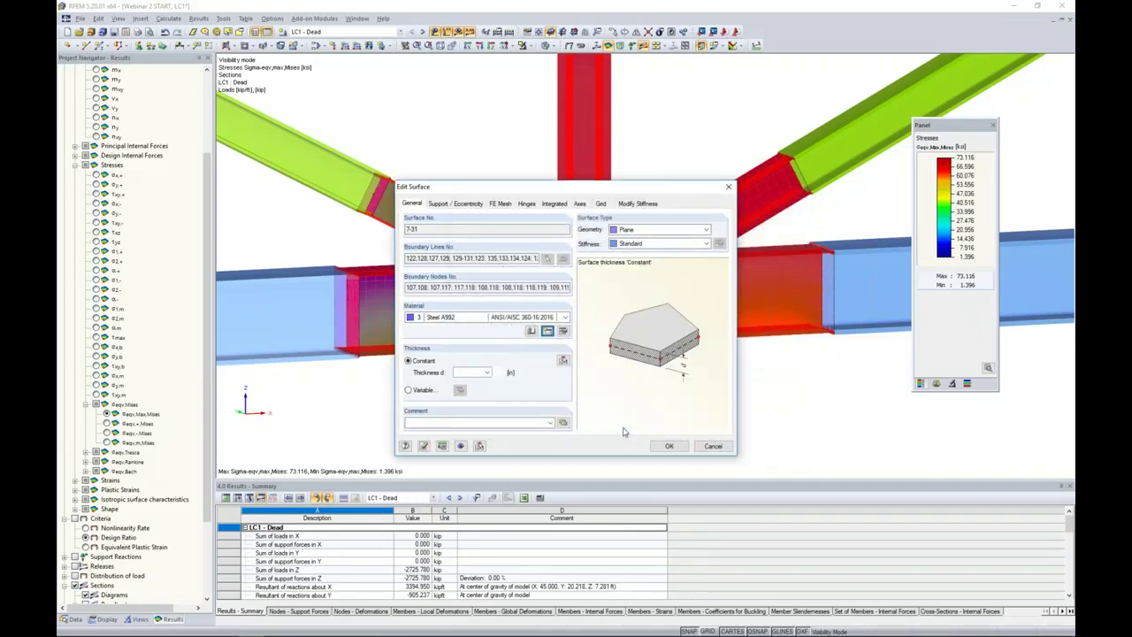
click(562, 361)
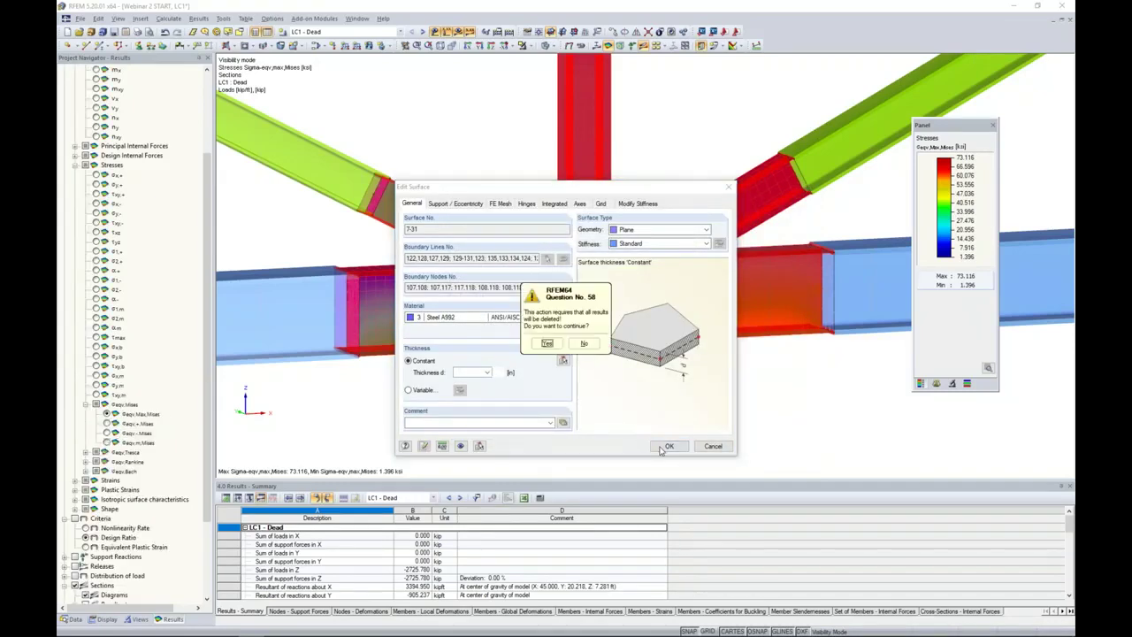
click(547, 343)
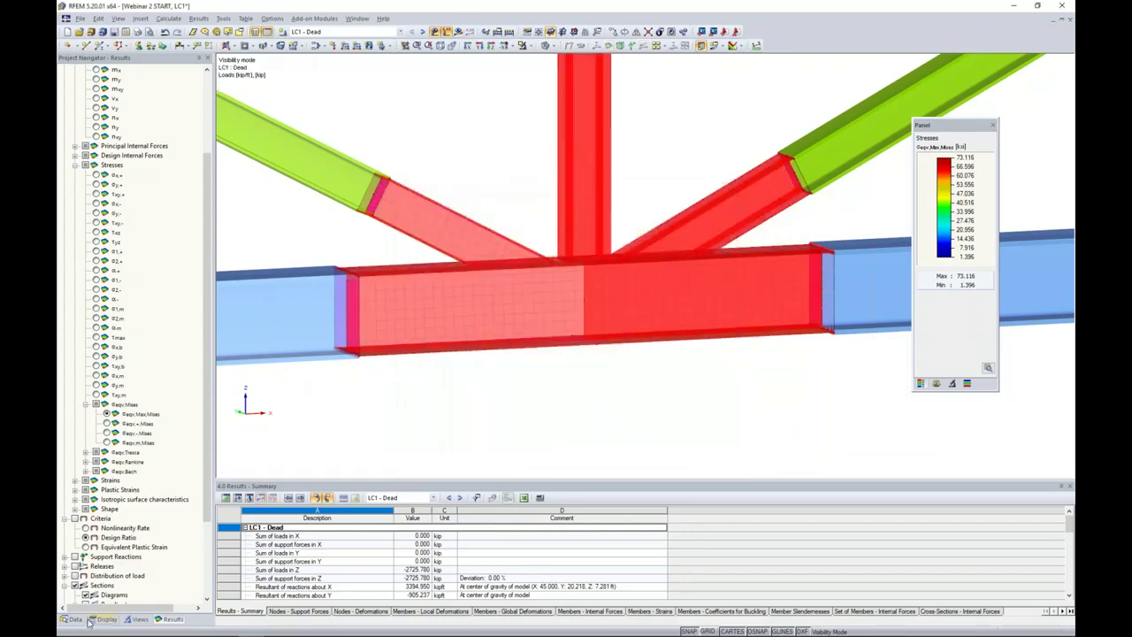
Check in the model's material list which parts of the truss use Steel A992 material 2 and which use material 3.
click(76, 619)
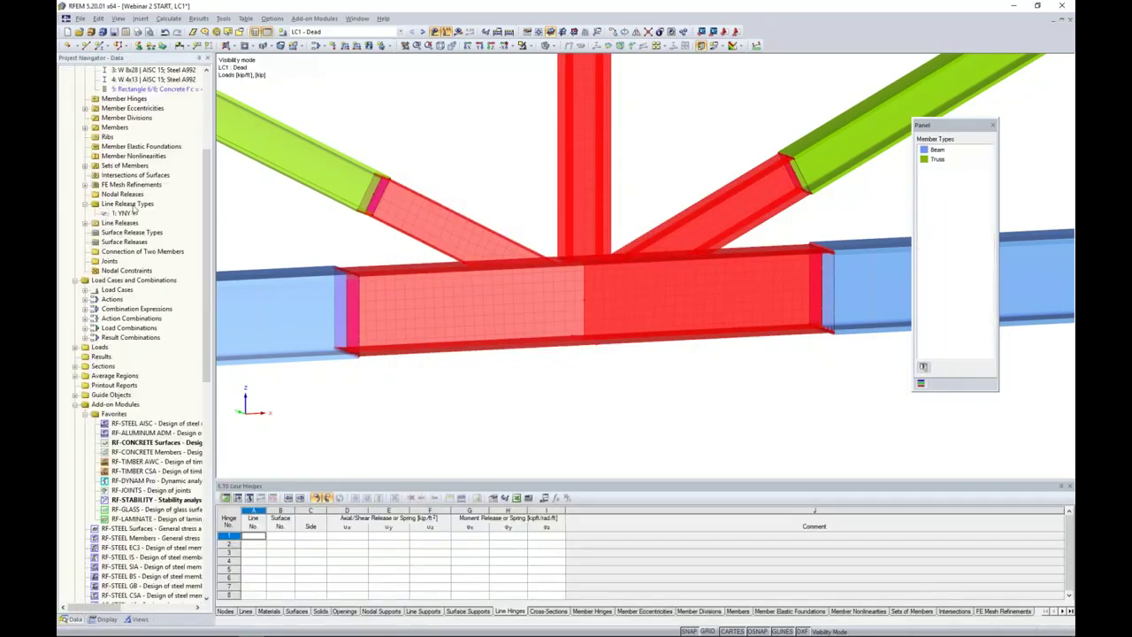
scroll(133, 209, up, 5)
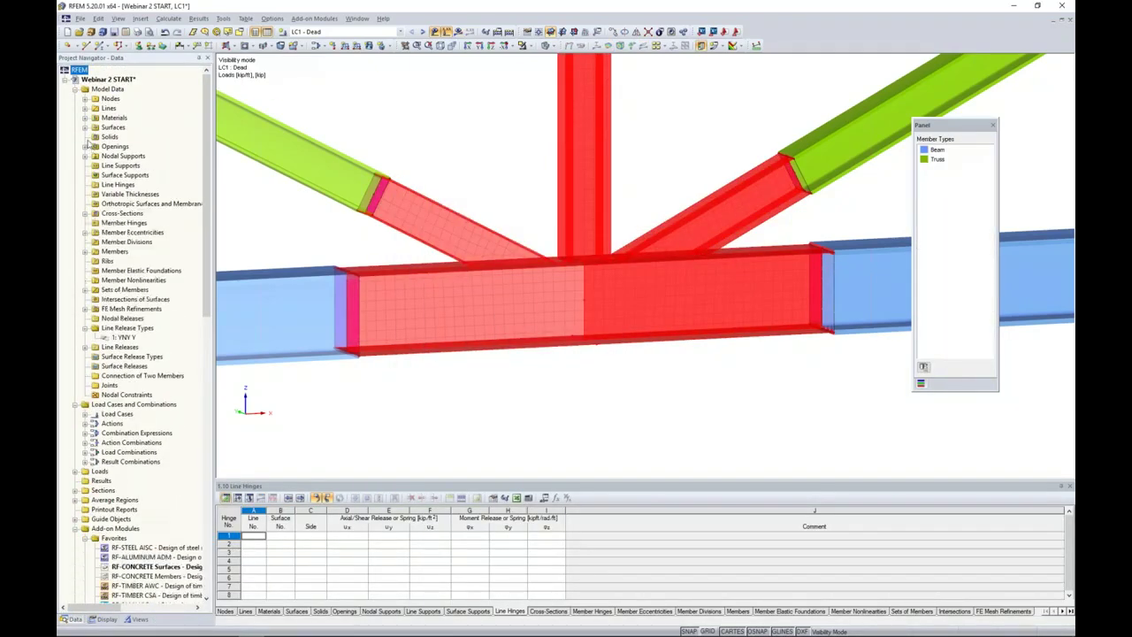
click(86, 118)
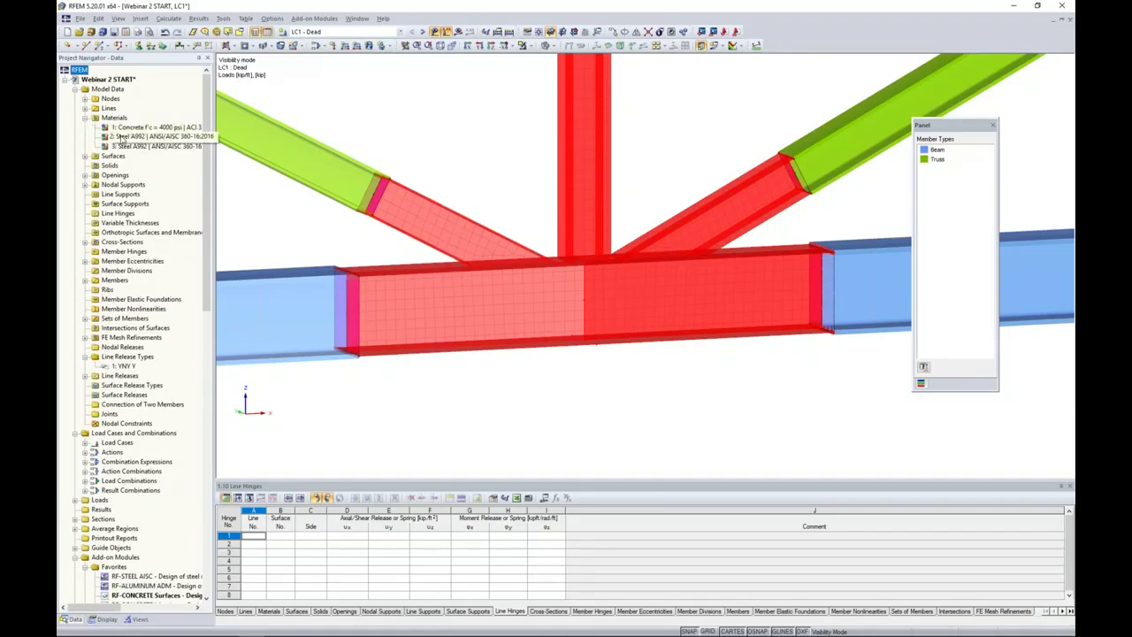
click(124, 137)
scroll(482, 184, down, 3)
middle_drag(464, 179, 494, 241)
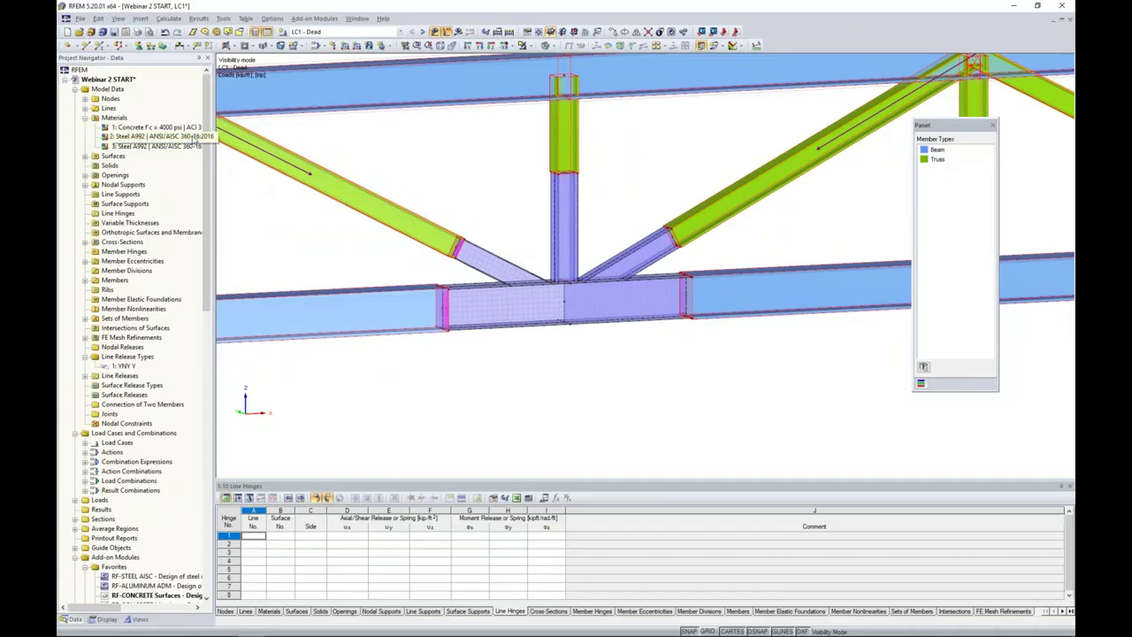
scroll(354, 242, down, 2)
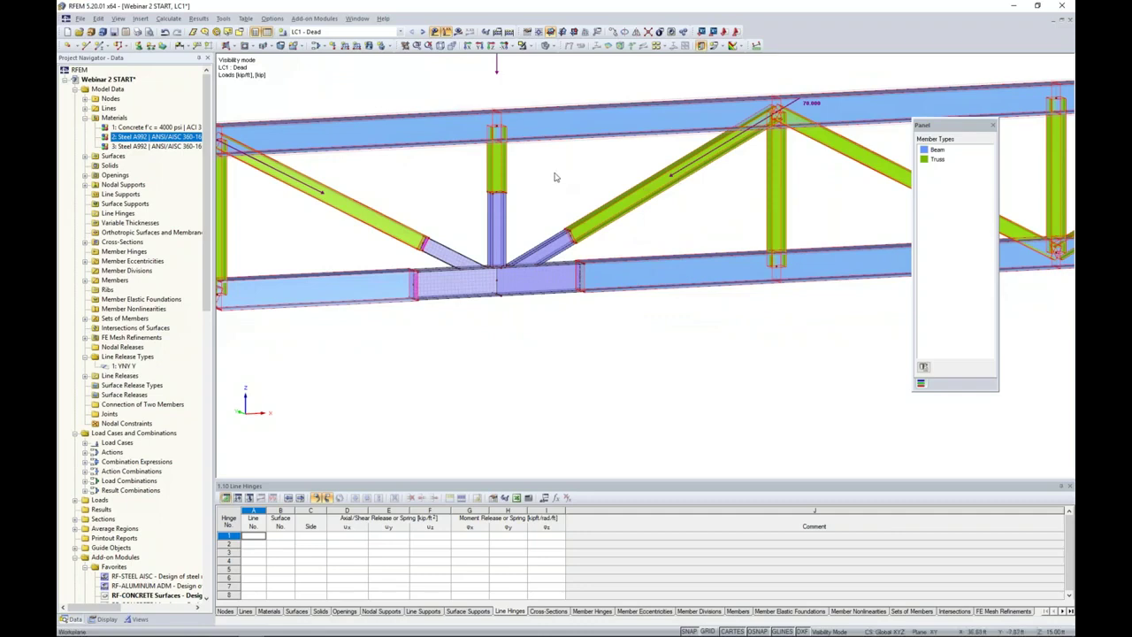
scroll(379, 262, down, 1)
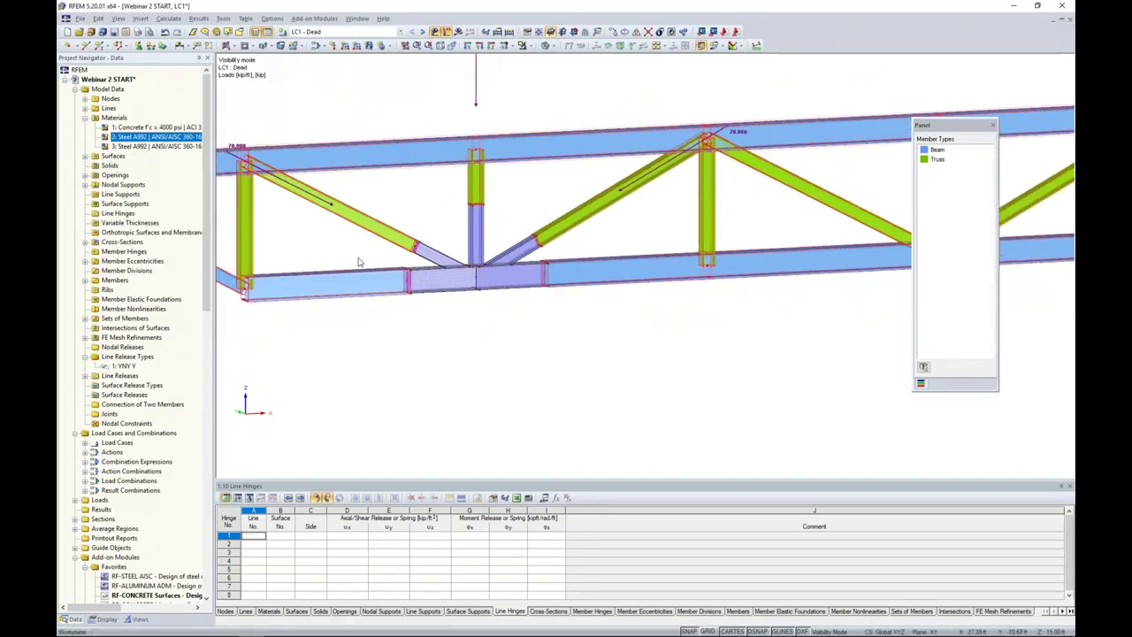
middle_drag(362, 260, 405, 274)
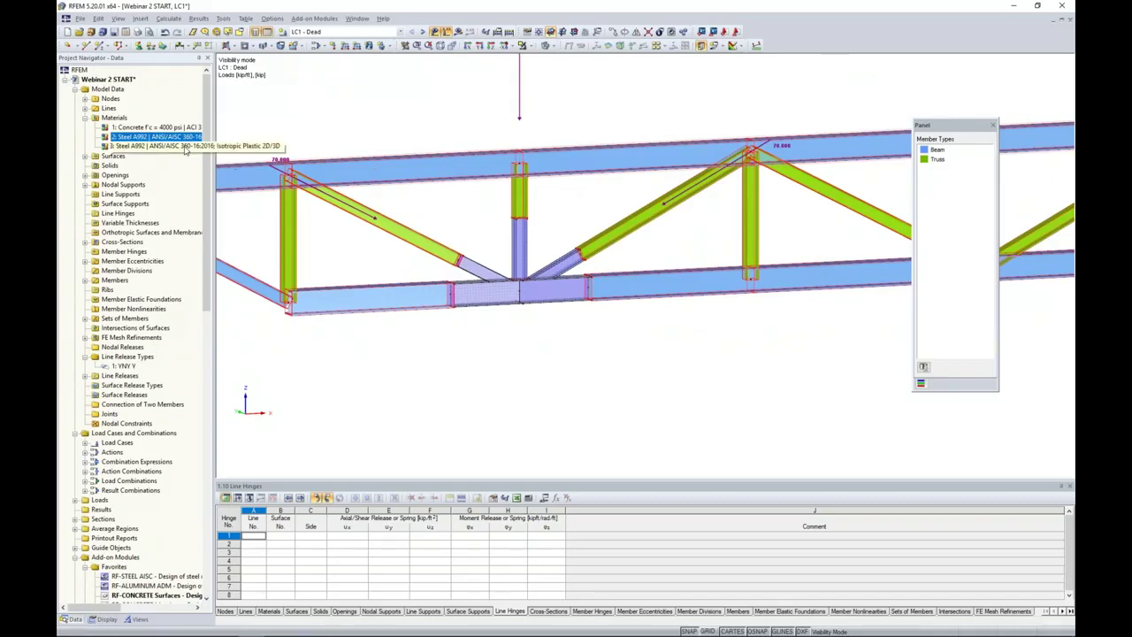
click(185, 147)
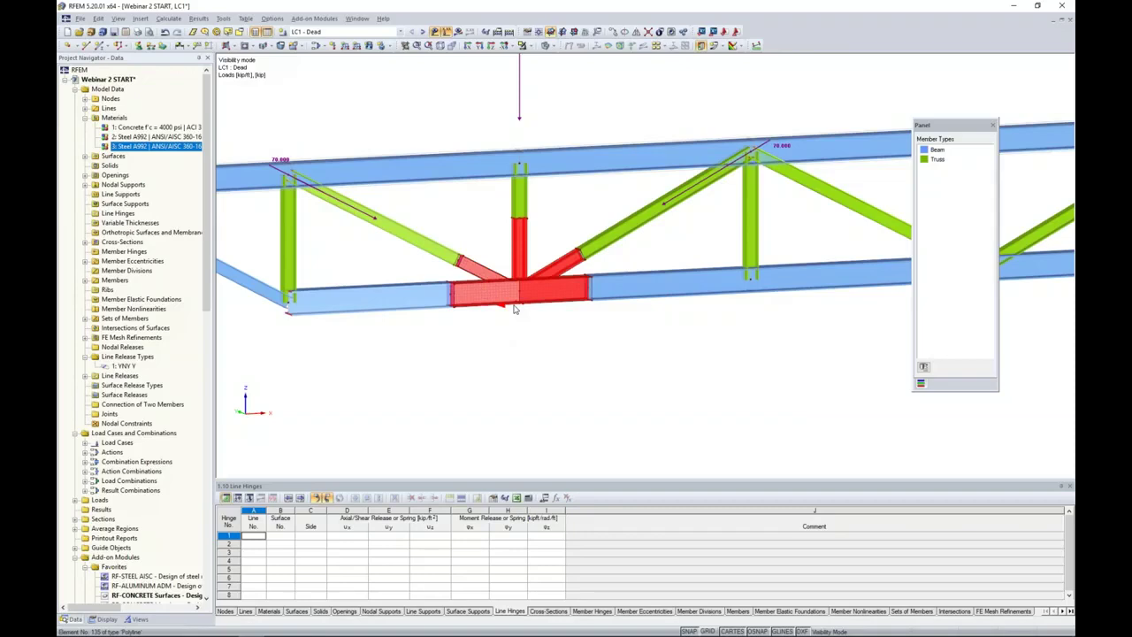
click(450, 124)
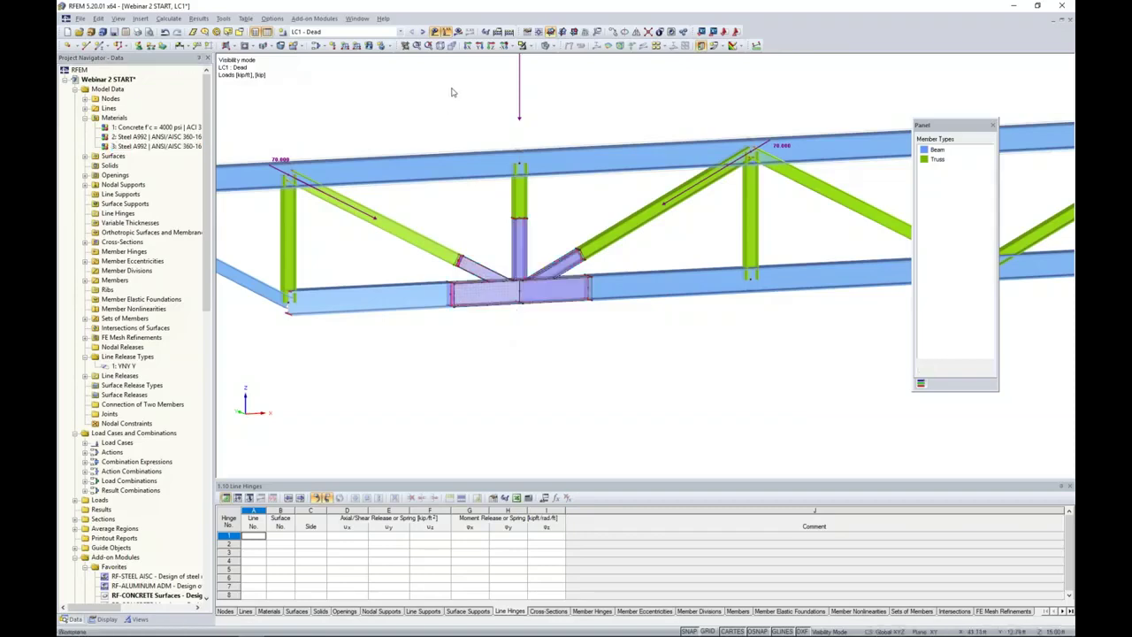
Recalculate LC1, show the maximum von Mises stresses on the joint and move the colour legend closer to it.
click(460, 33)
click(545, 337)
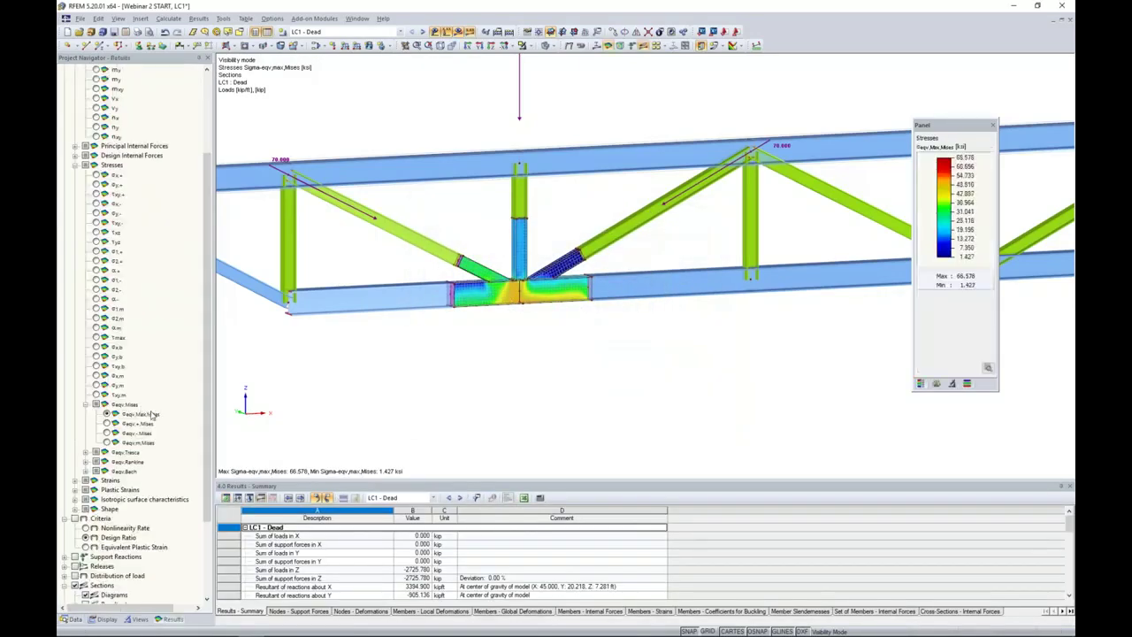
scroll(521, 336, up, 5)
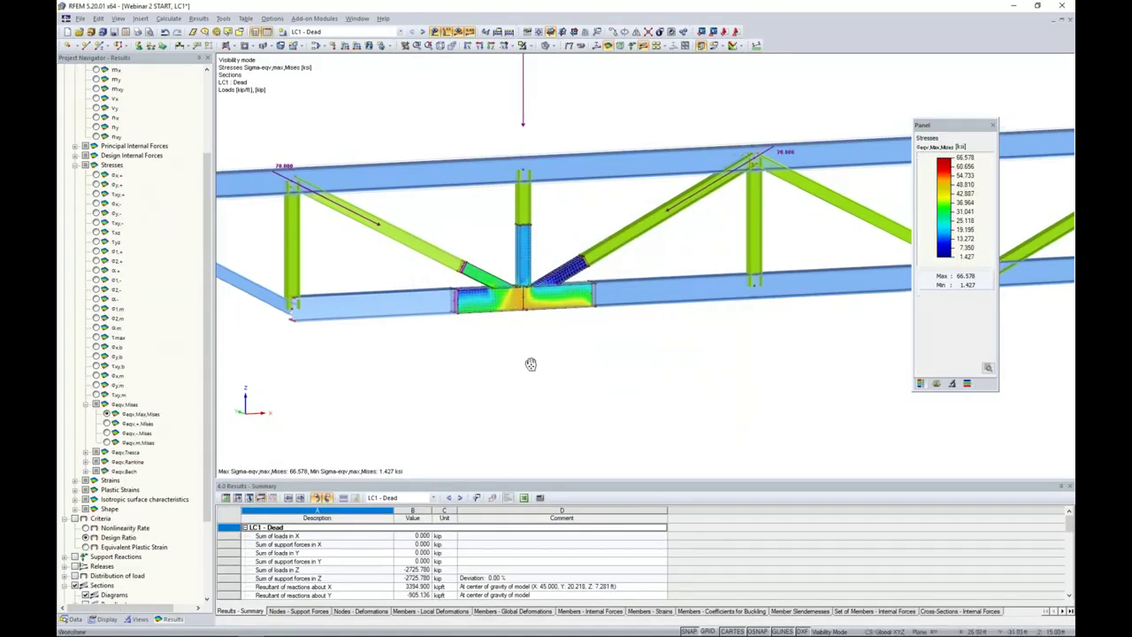
scroll(546, 339, up, 3)
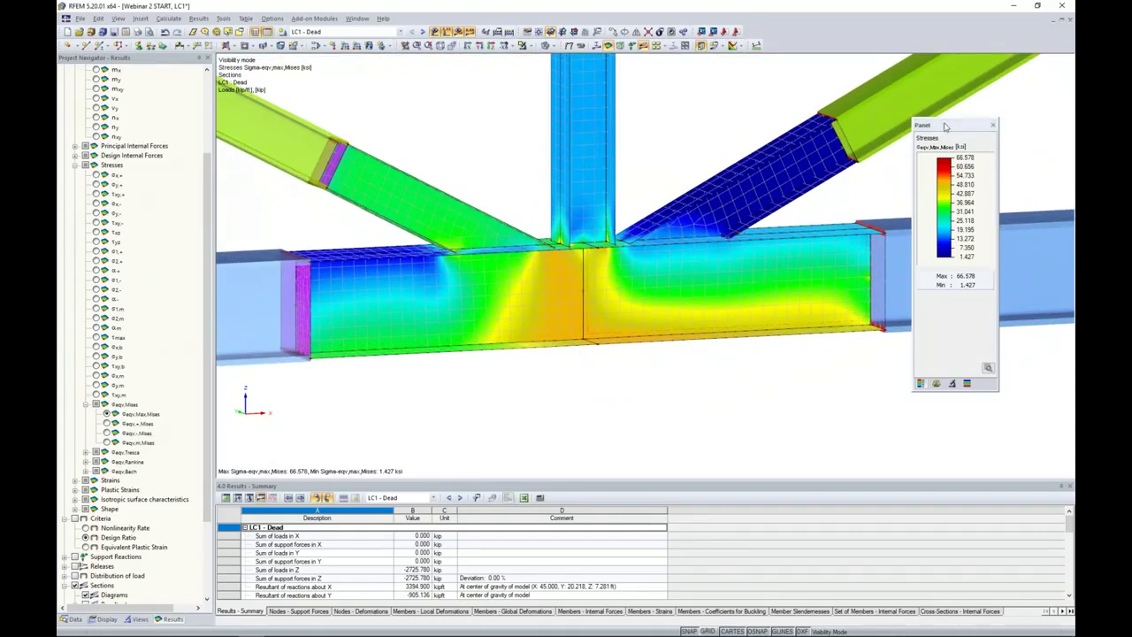
drag(942, 131, 912, 143)
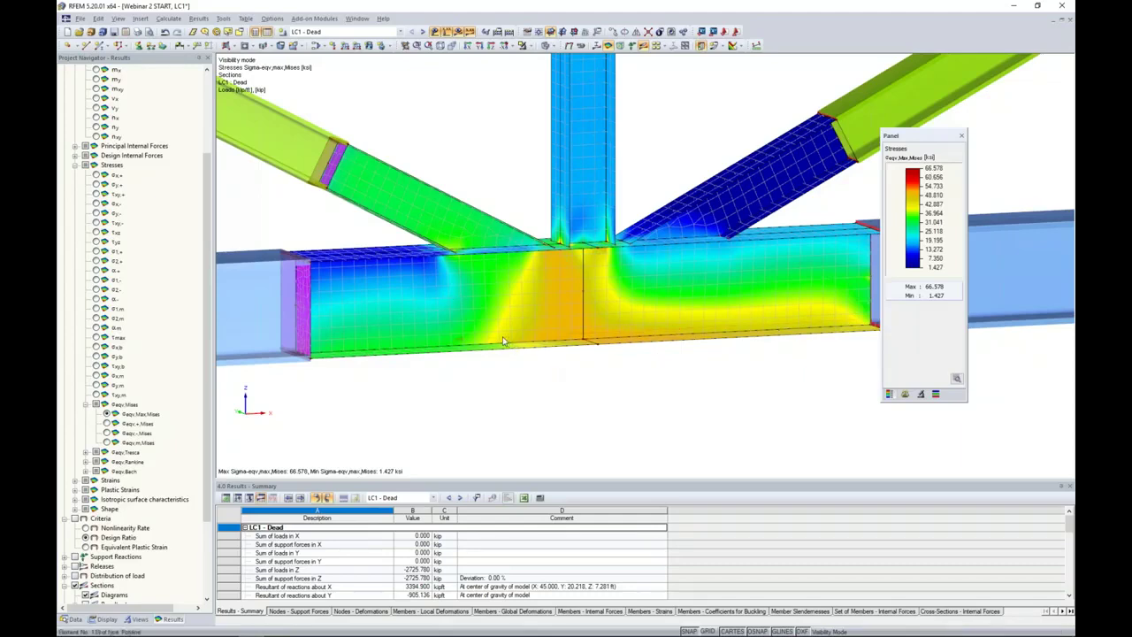
scroll(525, 331, up, 2)
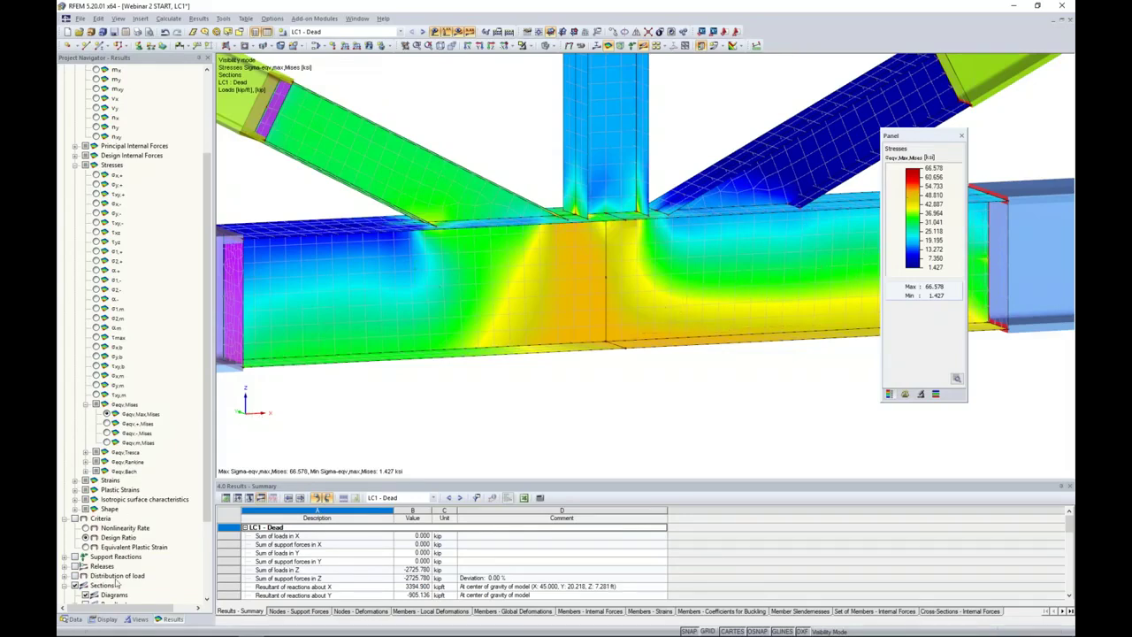
Set the distribution of internal forces and stresses on surfaces to Constant on Elements, widening the navigator to read the options.
click(105, 619)
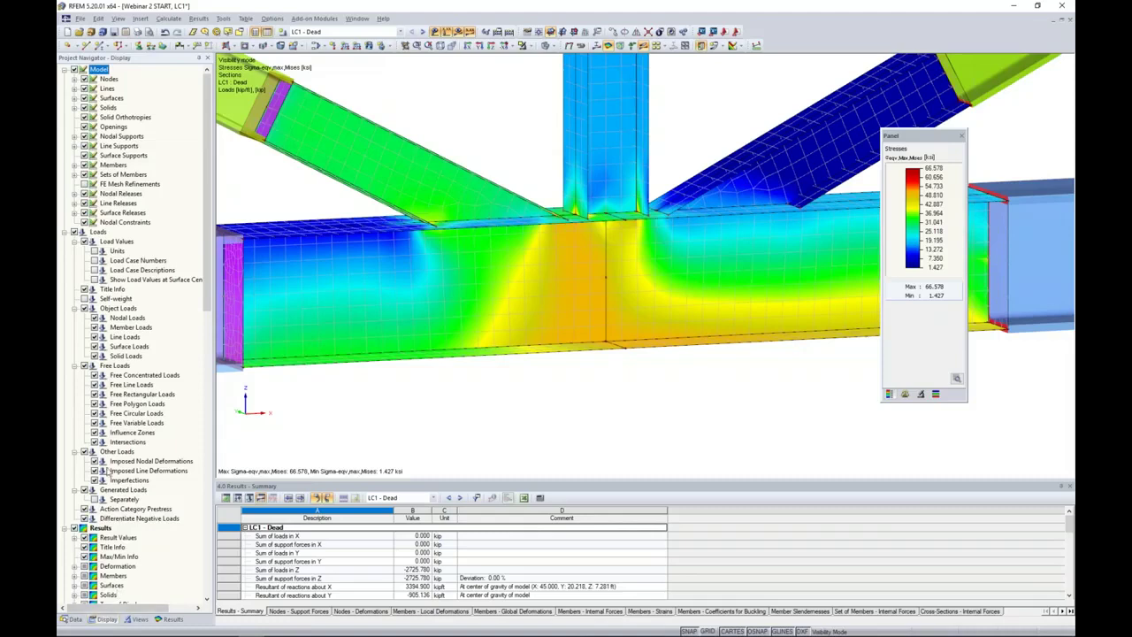
scroll(119, 405, down, 3)
scroll(119, 405, down, 7)
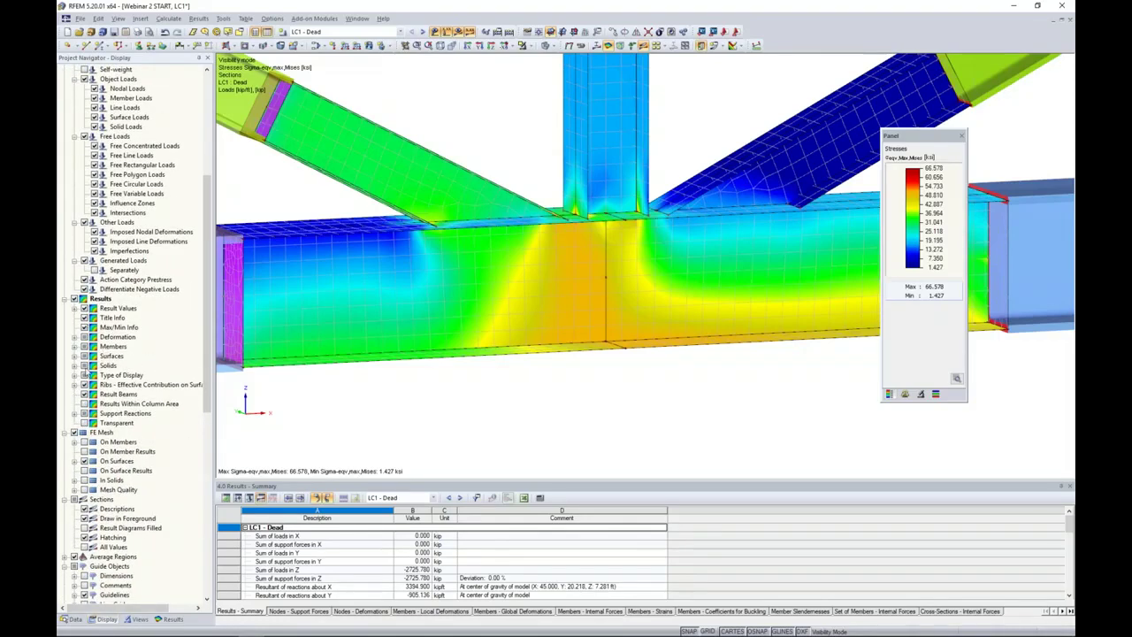
click(75, 356)
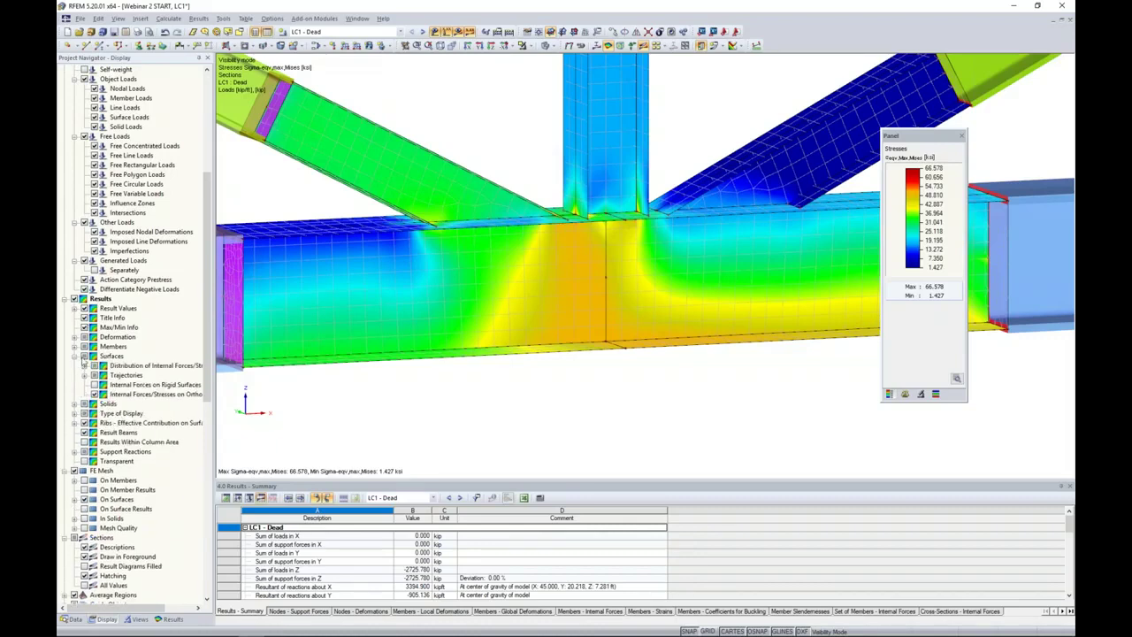
click(85, 366)
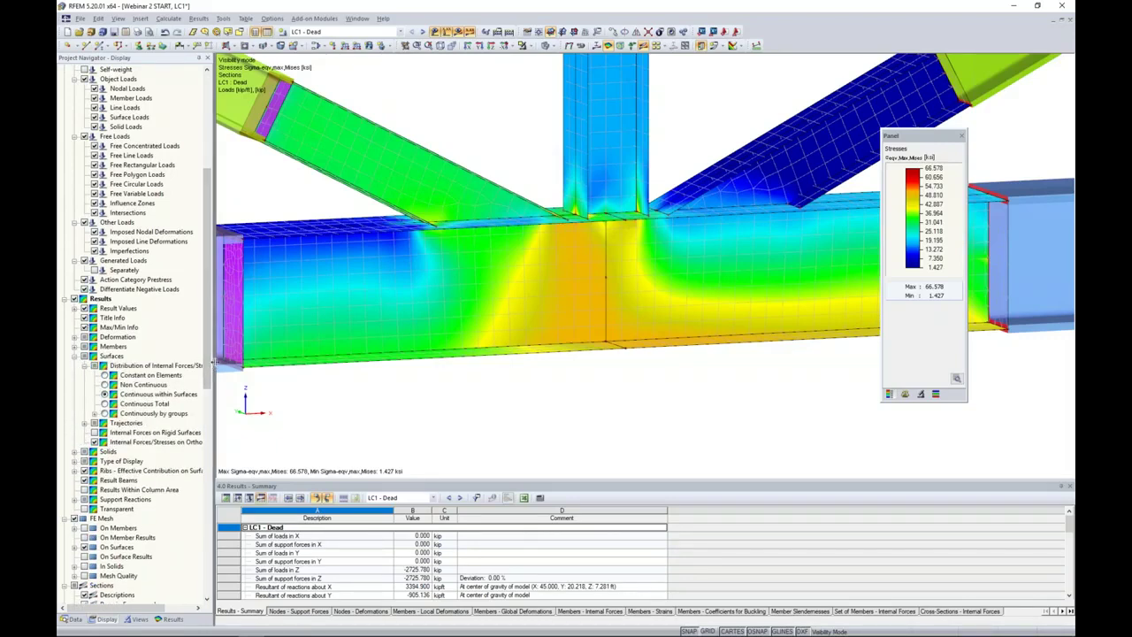
drag(252, 358, 253, 358)
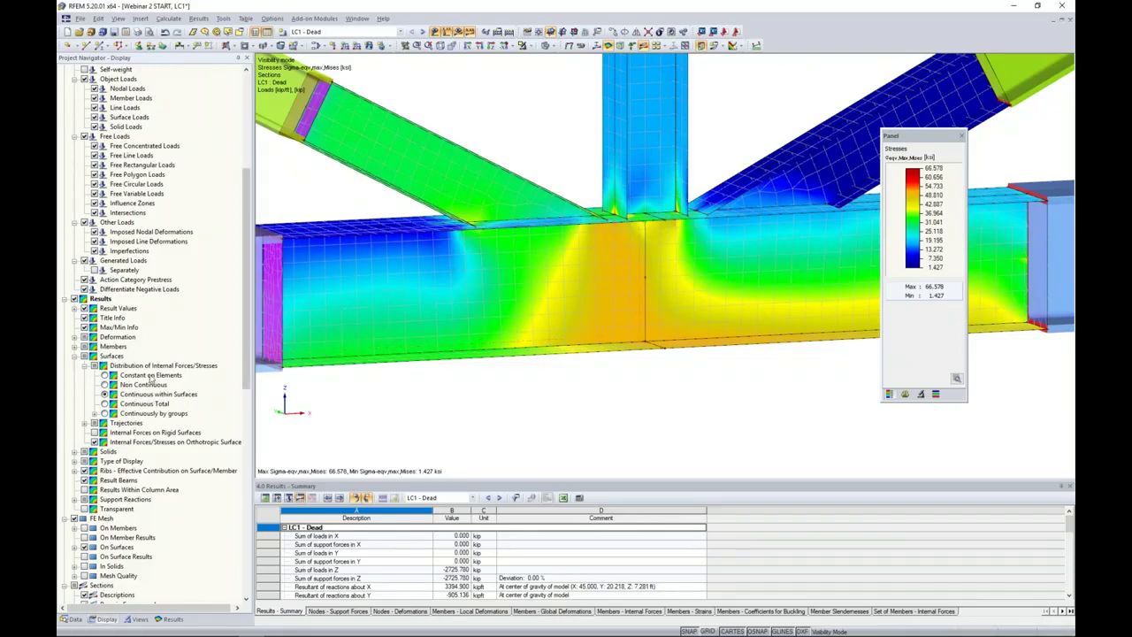
click(106, 375)
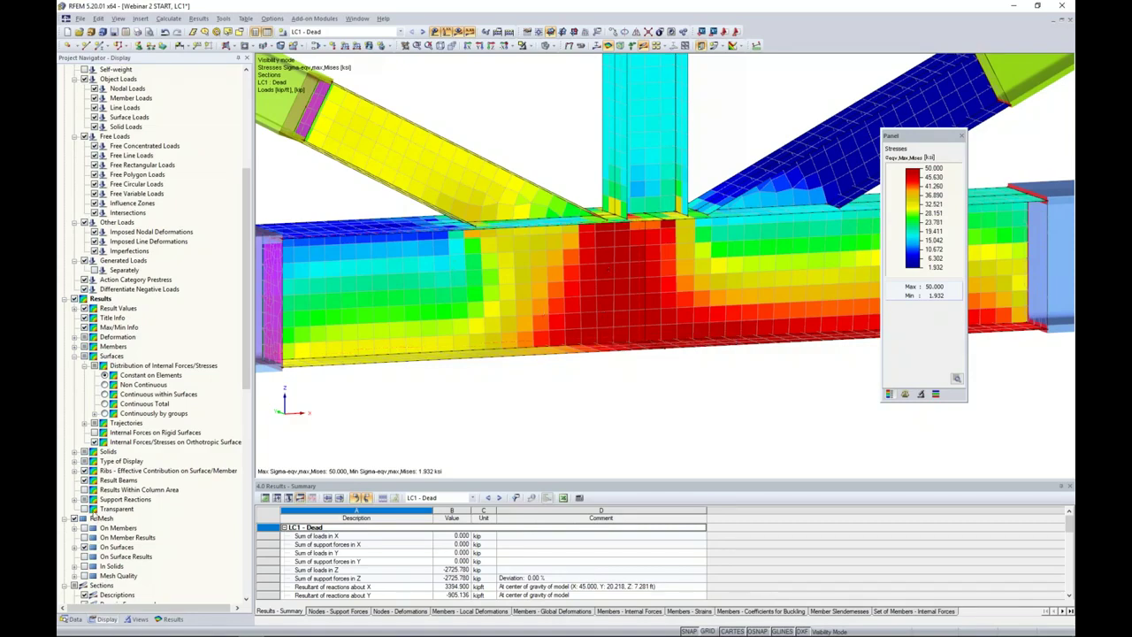
Display the Nonlinearity Rate criterion on the joint surfaces, followed by the Design Ratio criterion.
click(169, 619)
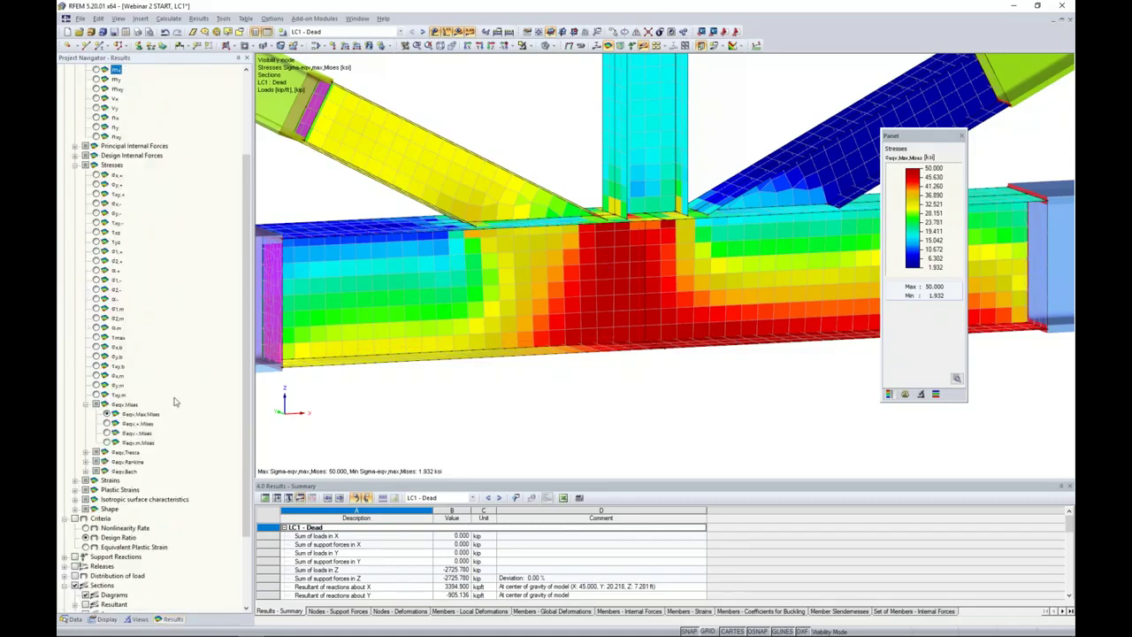
scroll(141, 407, down, 4)
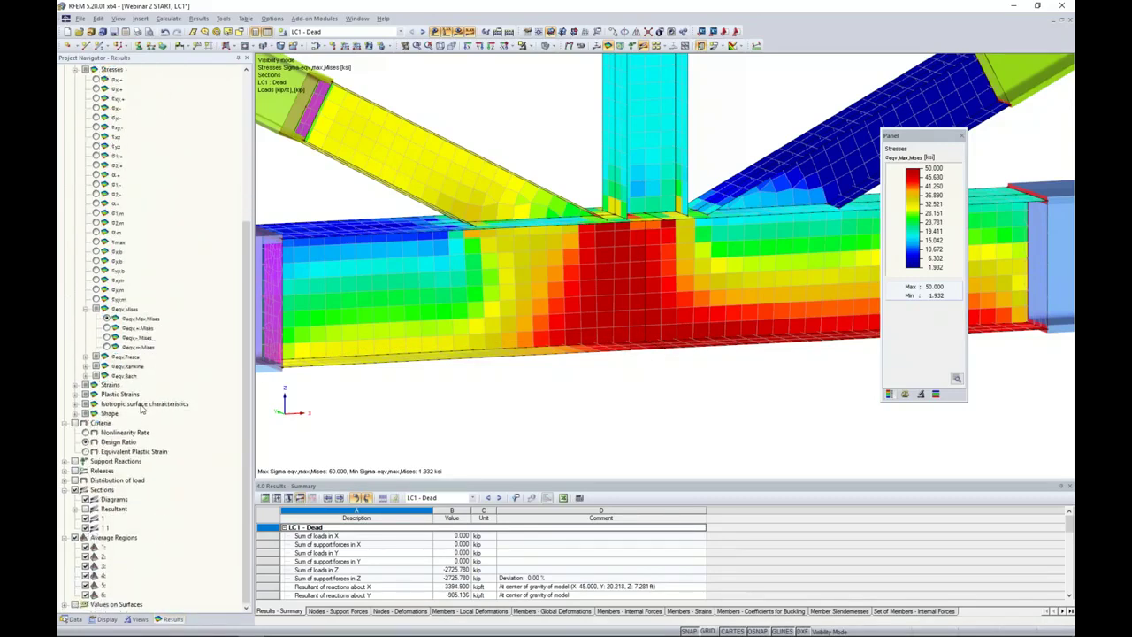
click(85, 432)
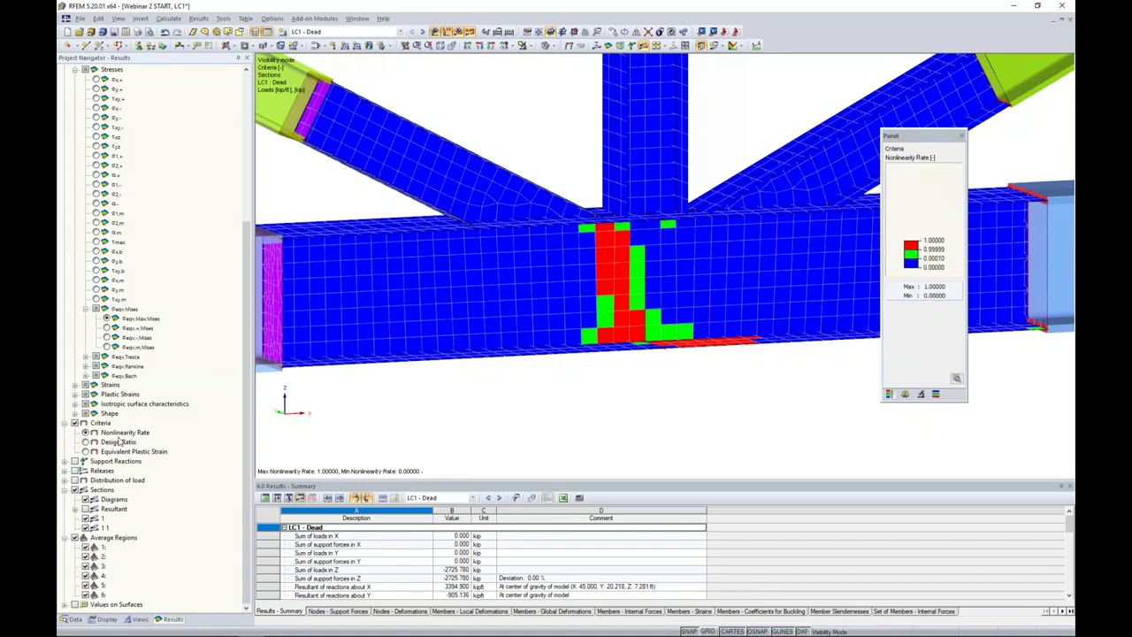
scroll(626, 328, up, 3)
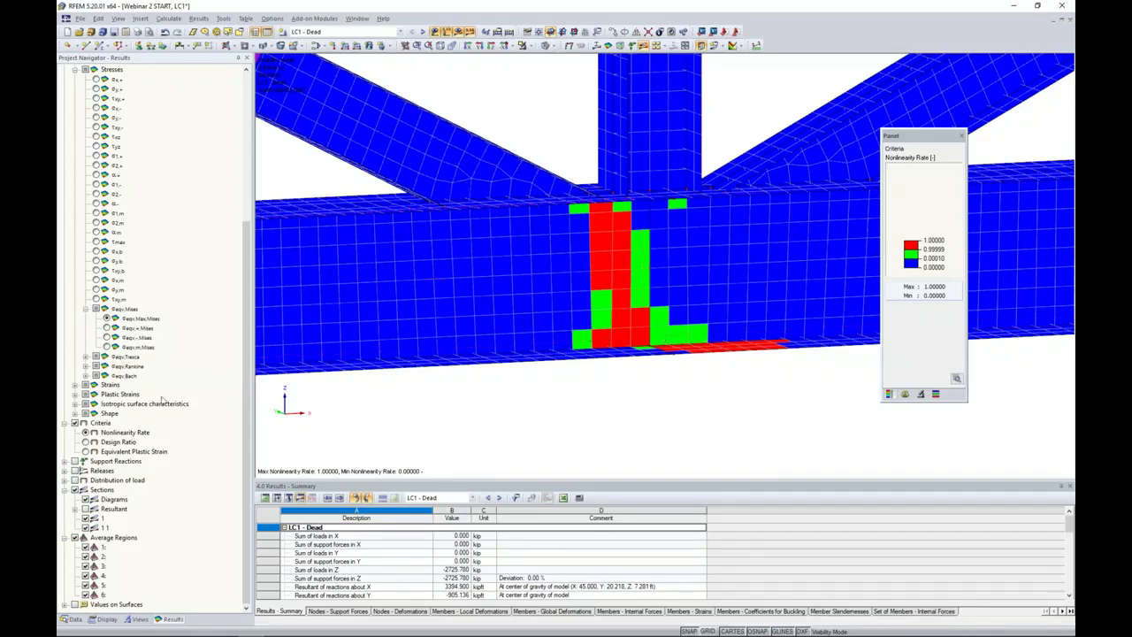
click(86, 442)
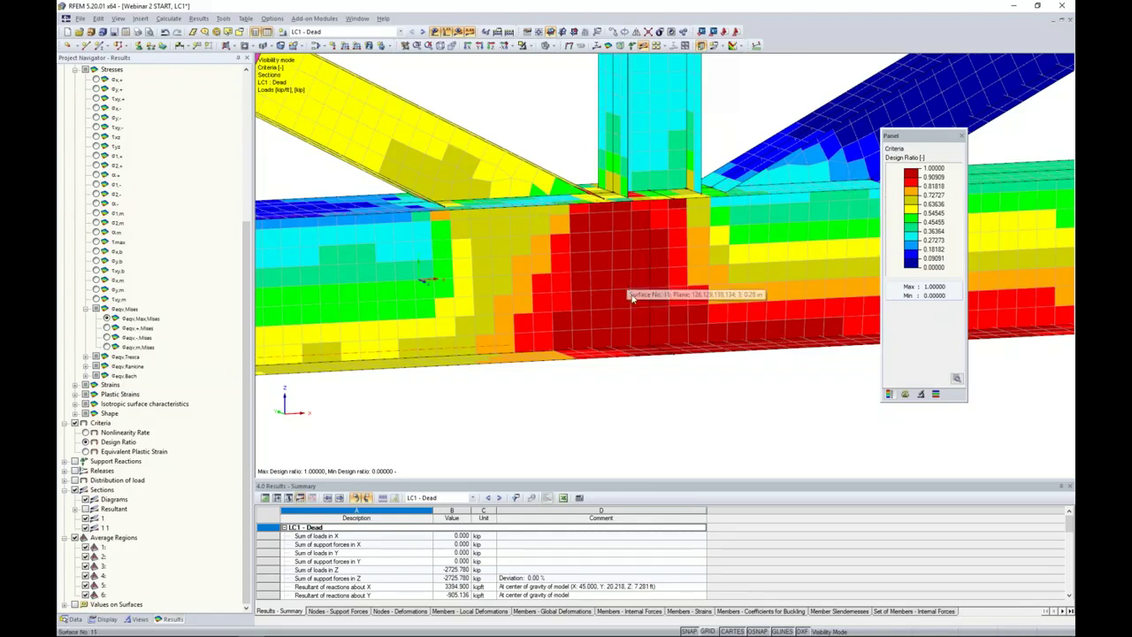
scroll(631, 300, down, 2)
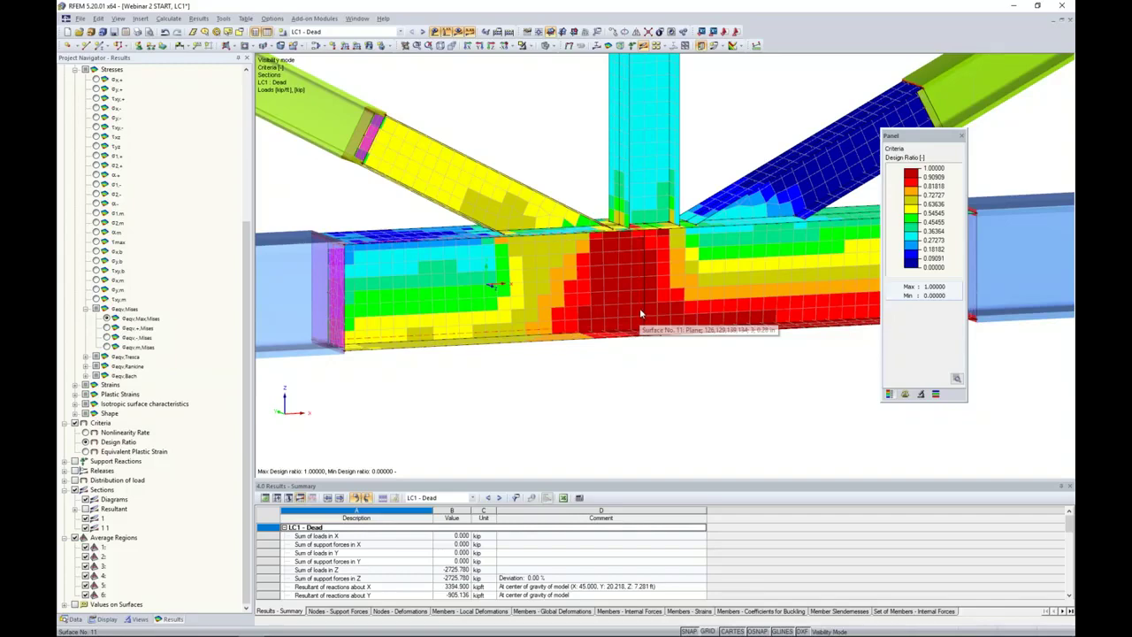
Switch to the PowerPoint slide show of Webinar 2 - Advanced Modeling in RFEM.pptx.
key(super+Tab)
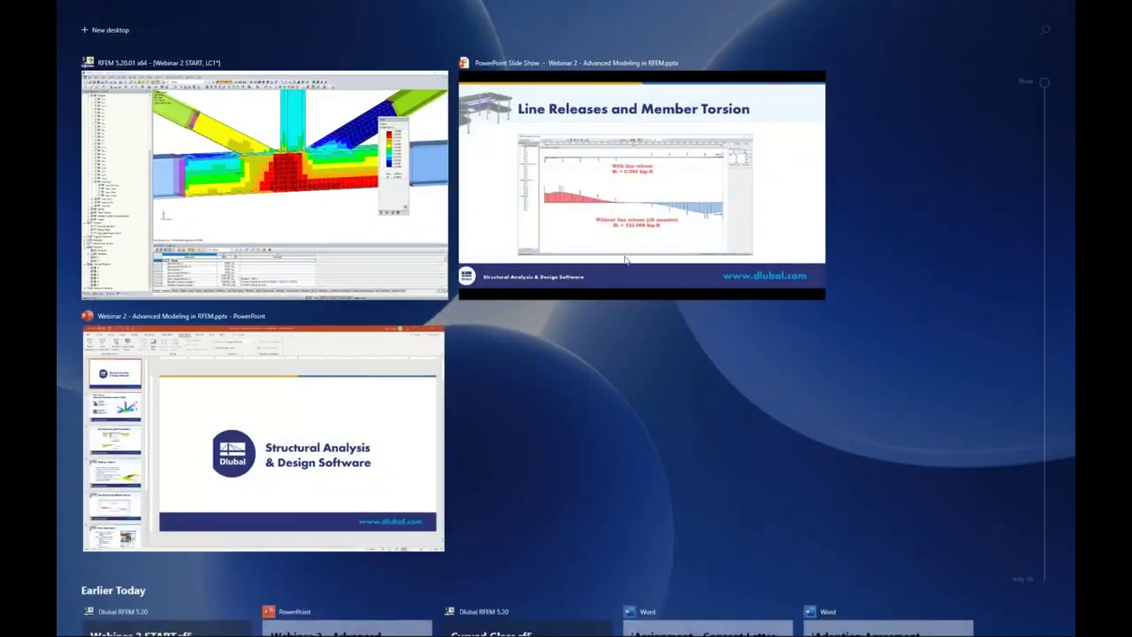
click(612, 223)
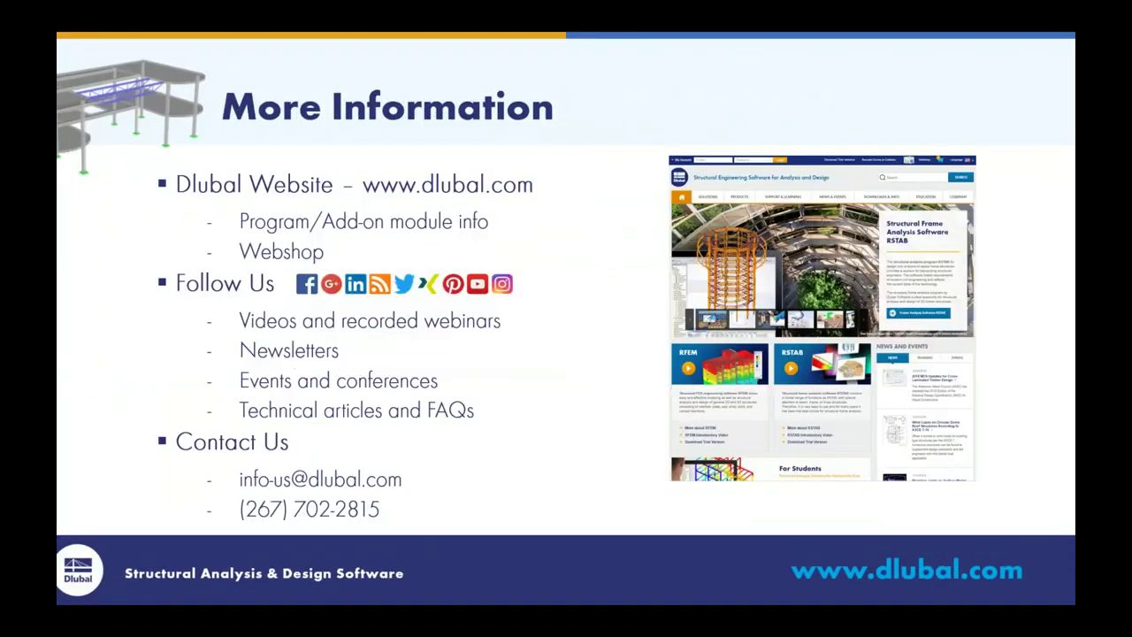